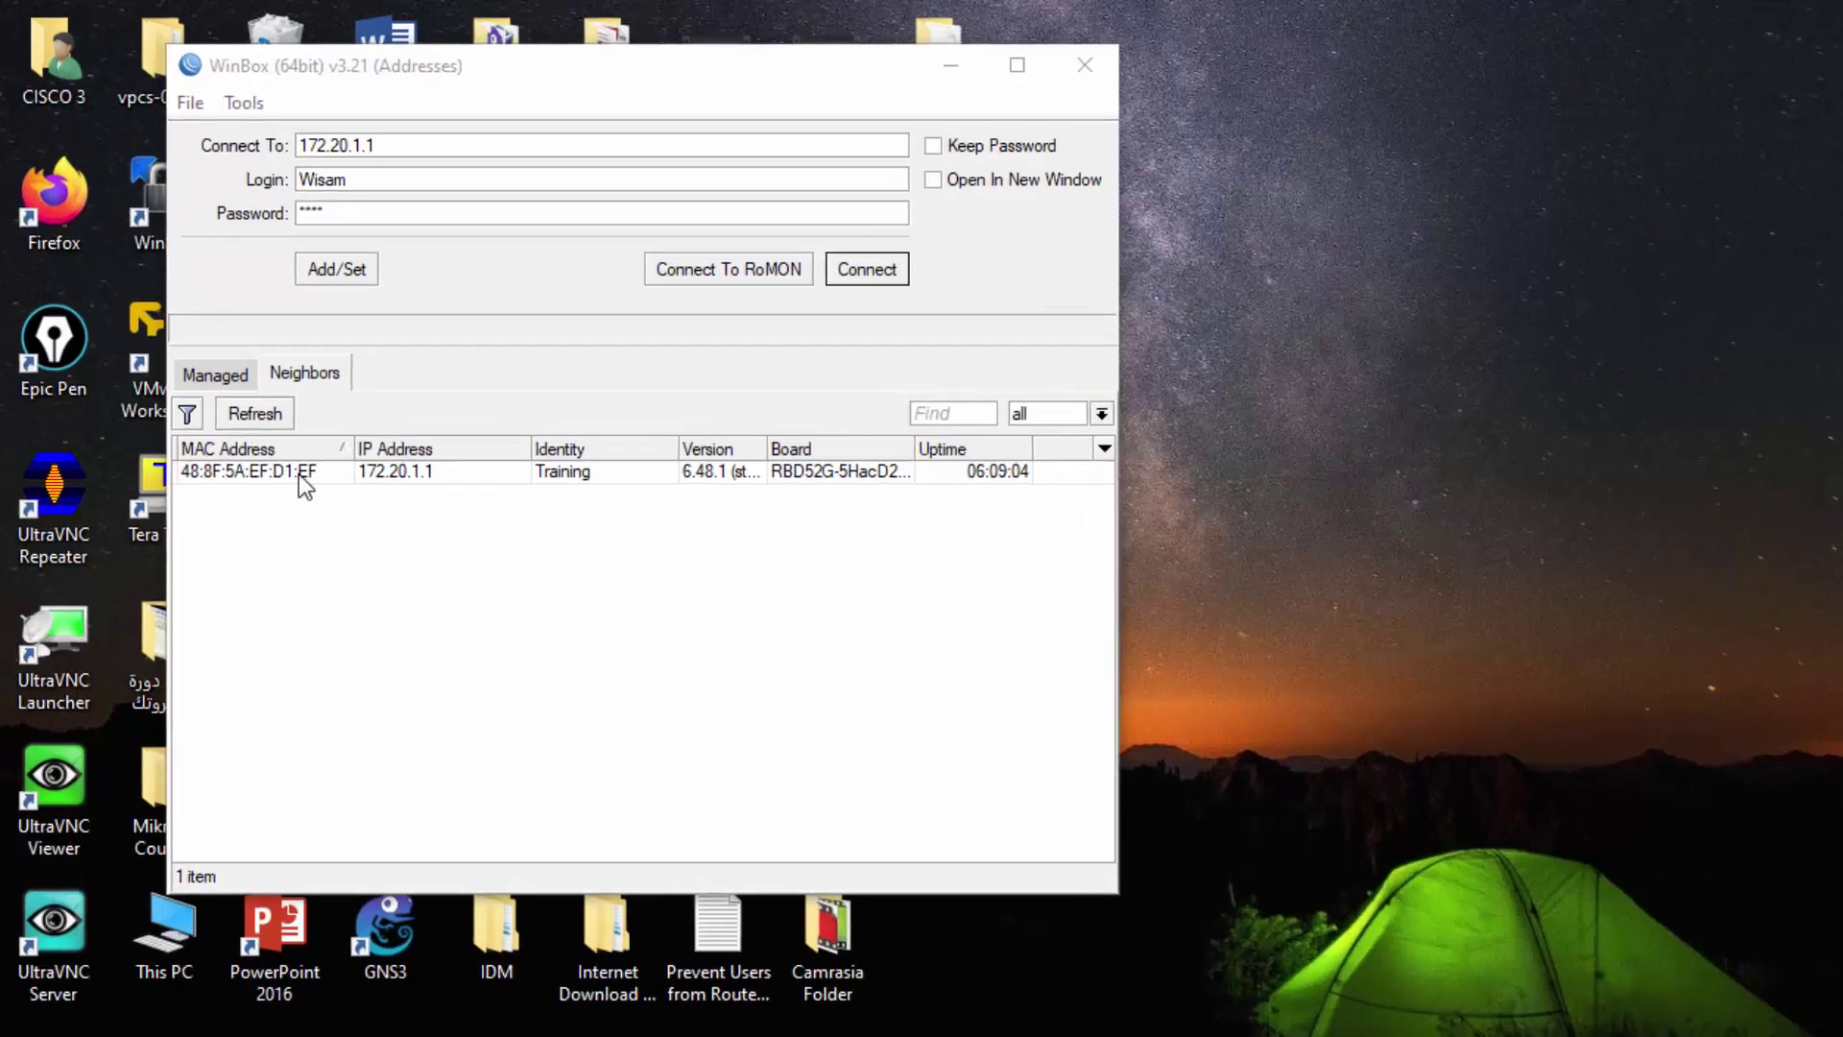
Step: Connect to the neighboring router by its MAC address as admin with a blank password, and maximize the session window
click(277, 437)
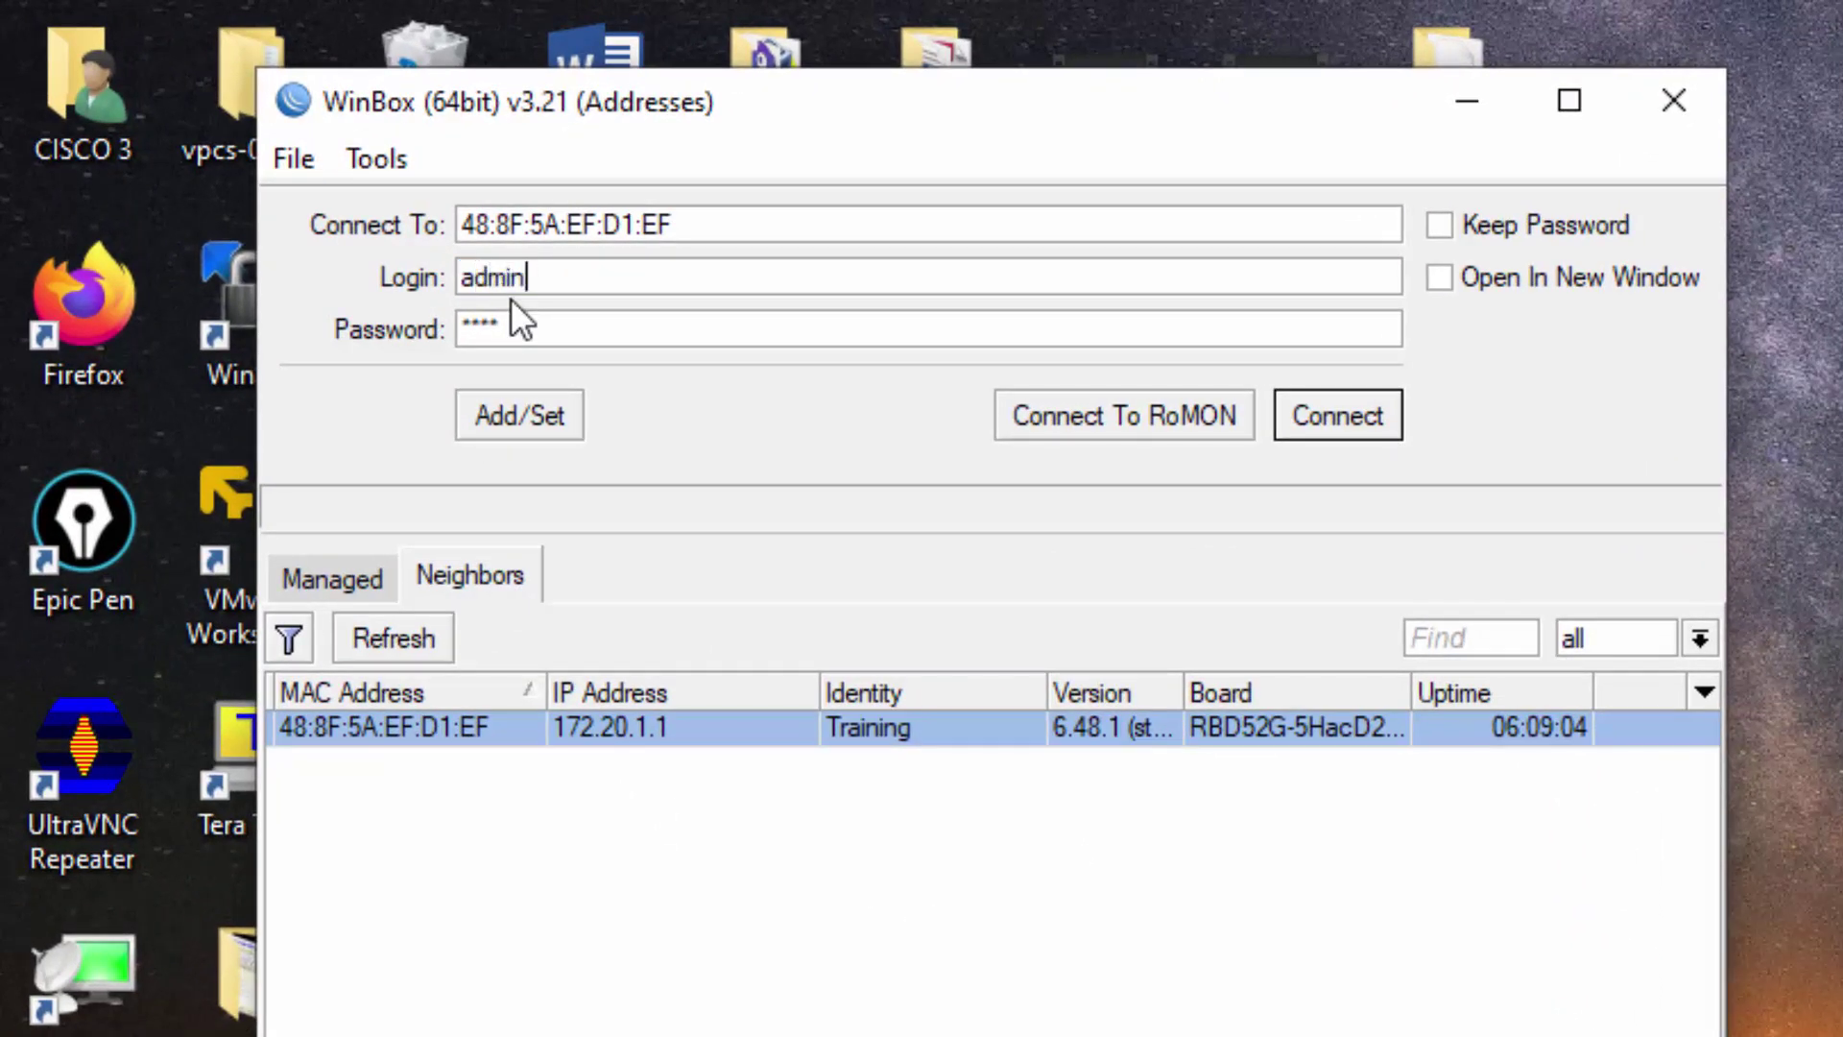
double_click(496, 328)
key(BackSpace)
click(1335, 417)
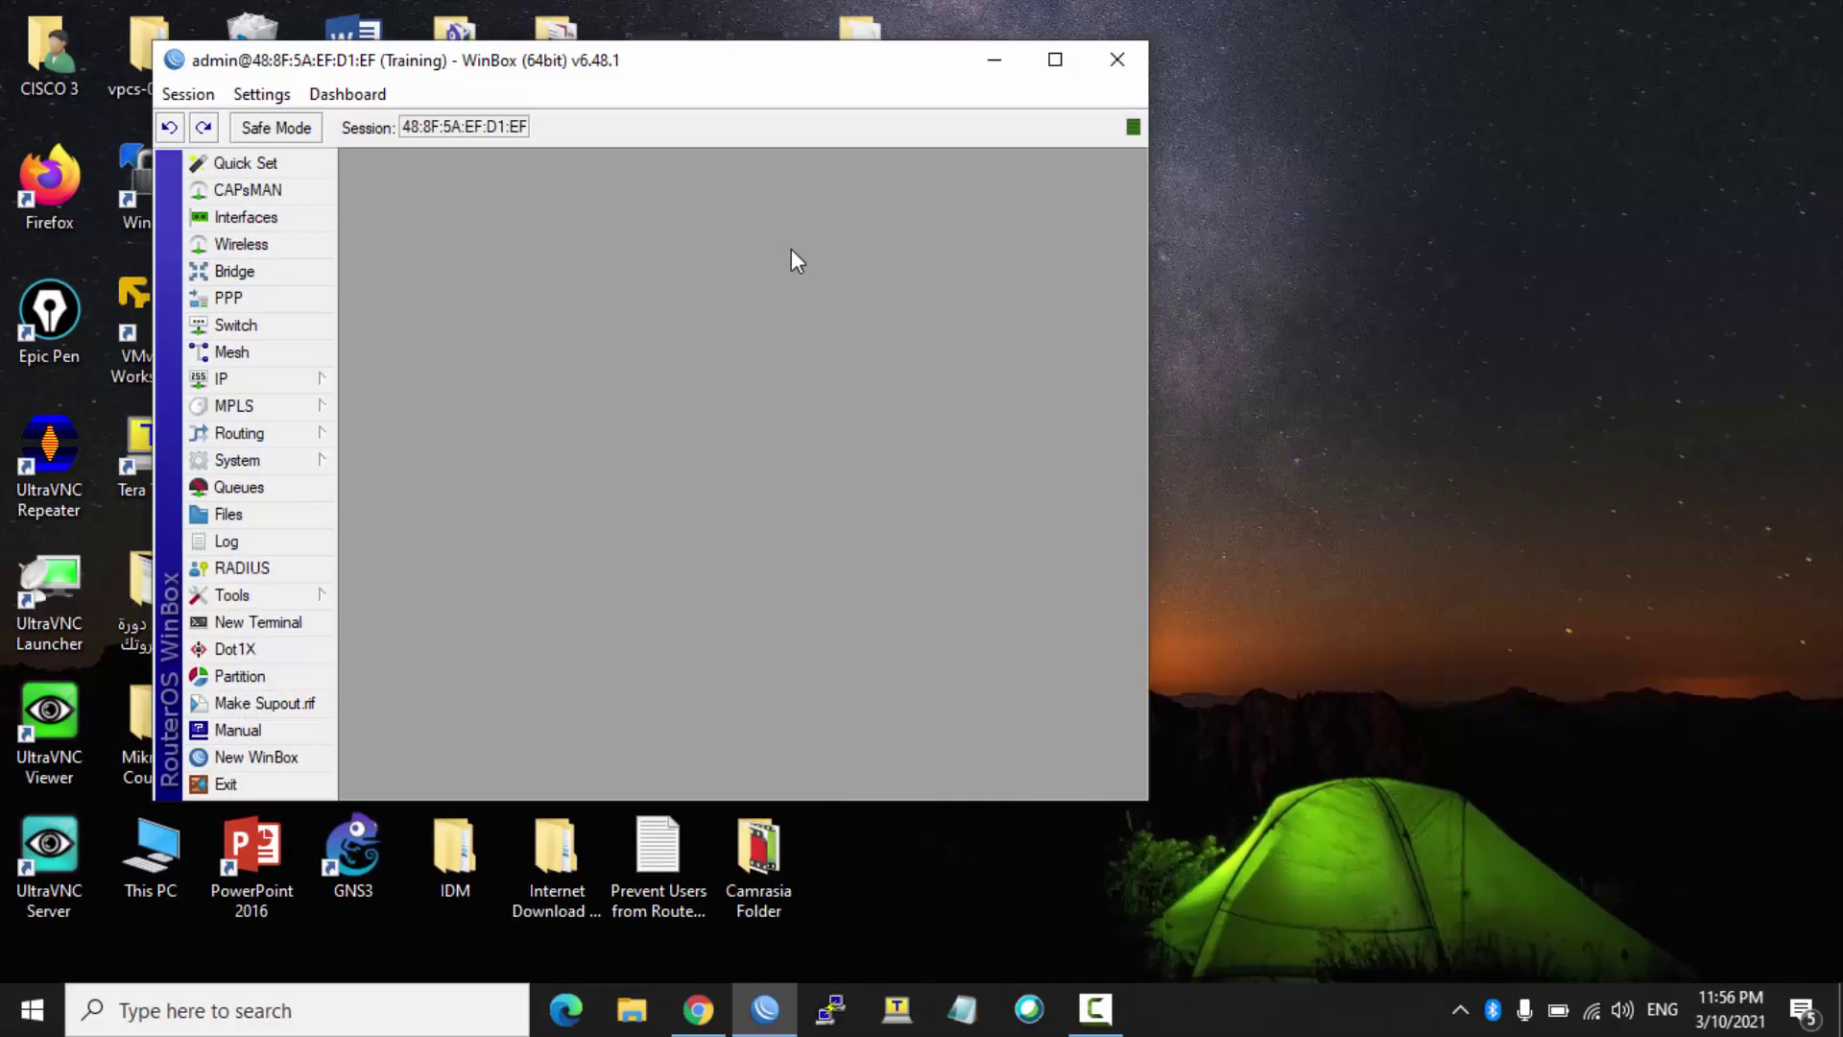
click(1052, 69)
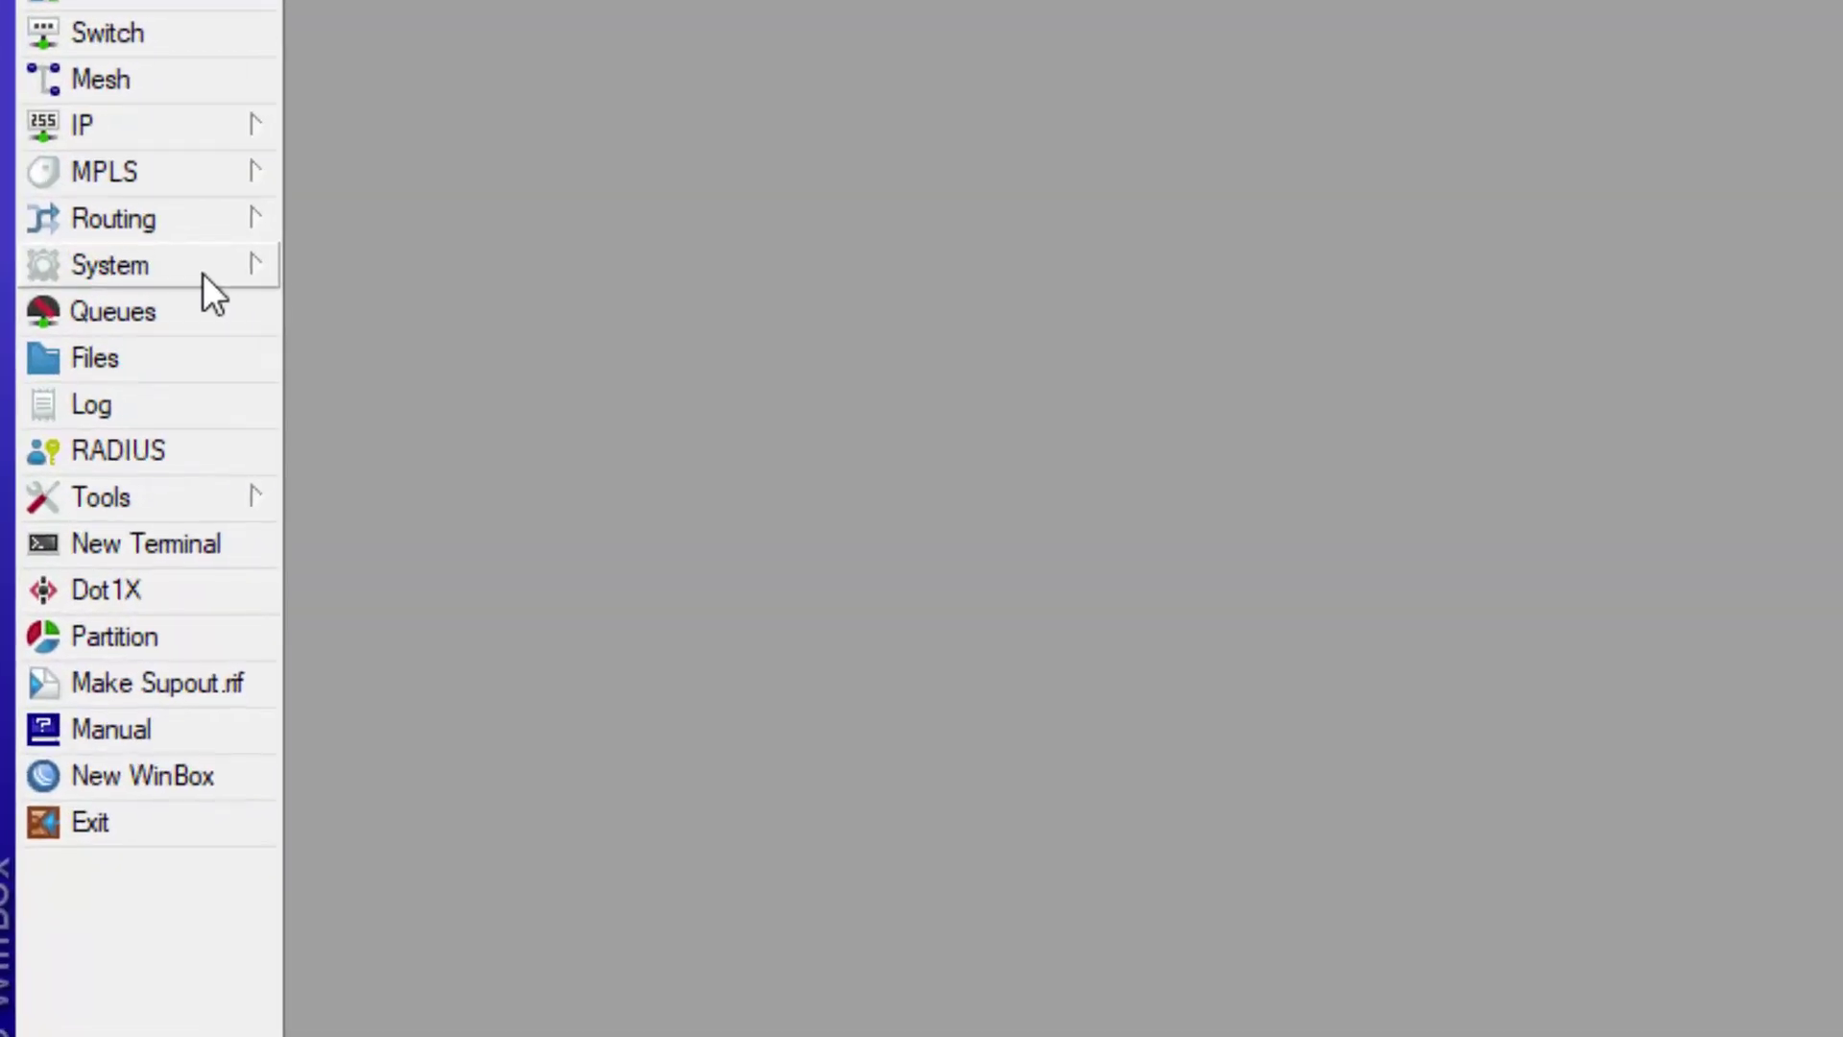
Step: Reset the router's configuration with the No Default Configuration option enabled
mouse_move(216, 246)
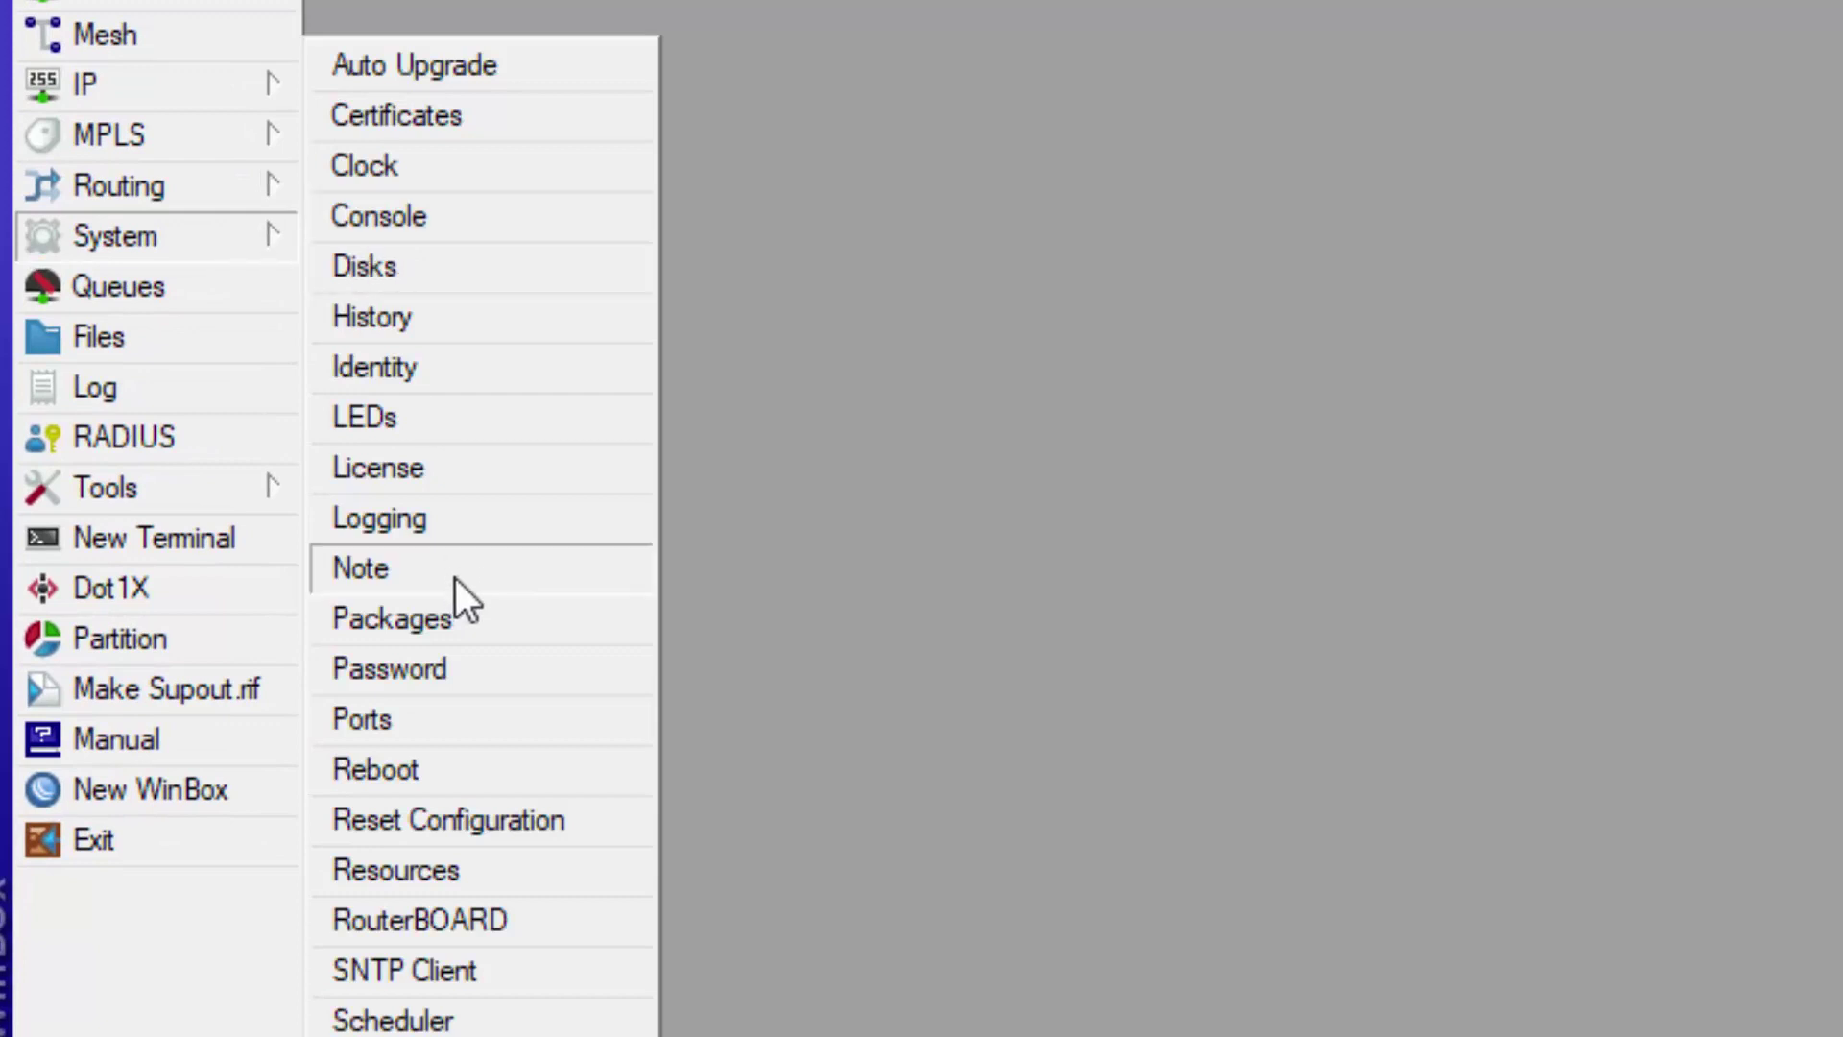
click(418, 824)
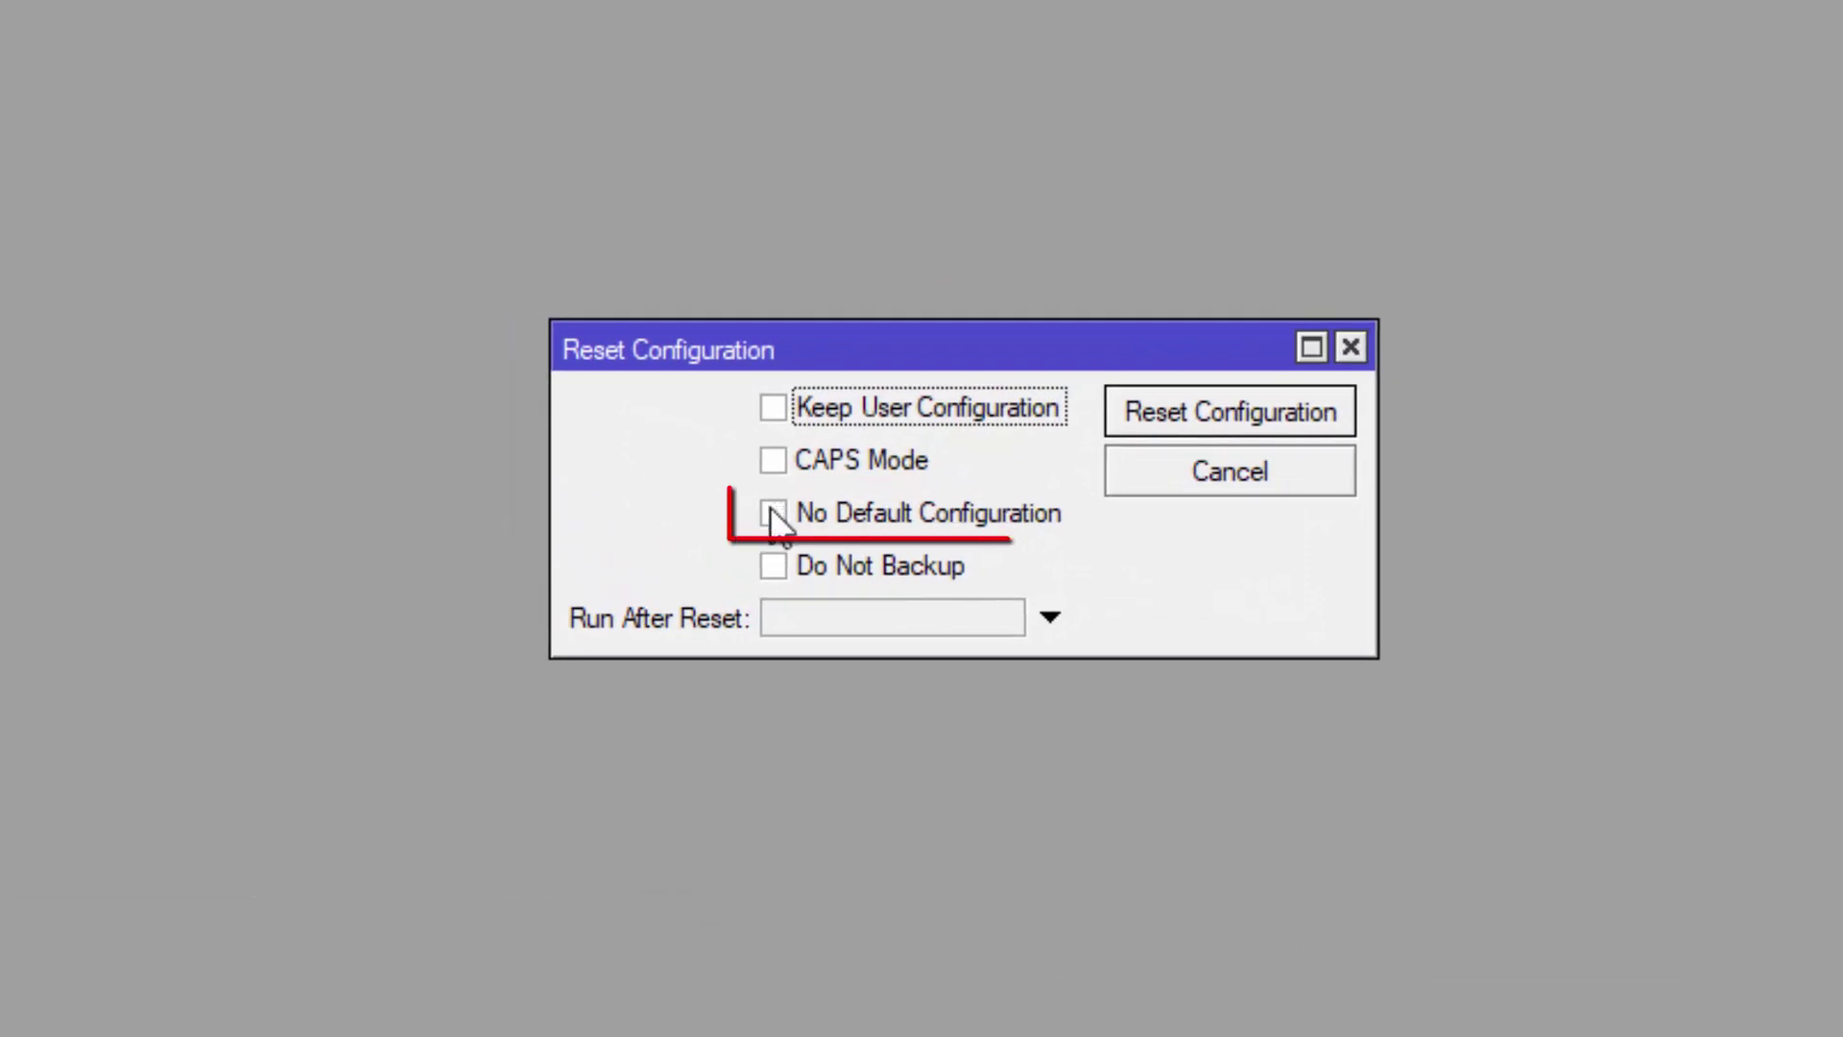
click(773, 509)
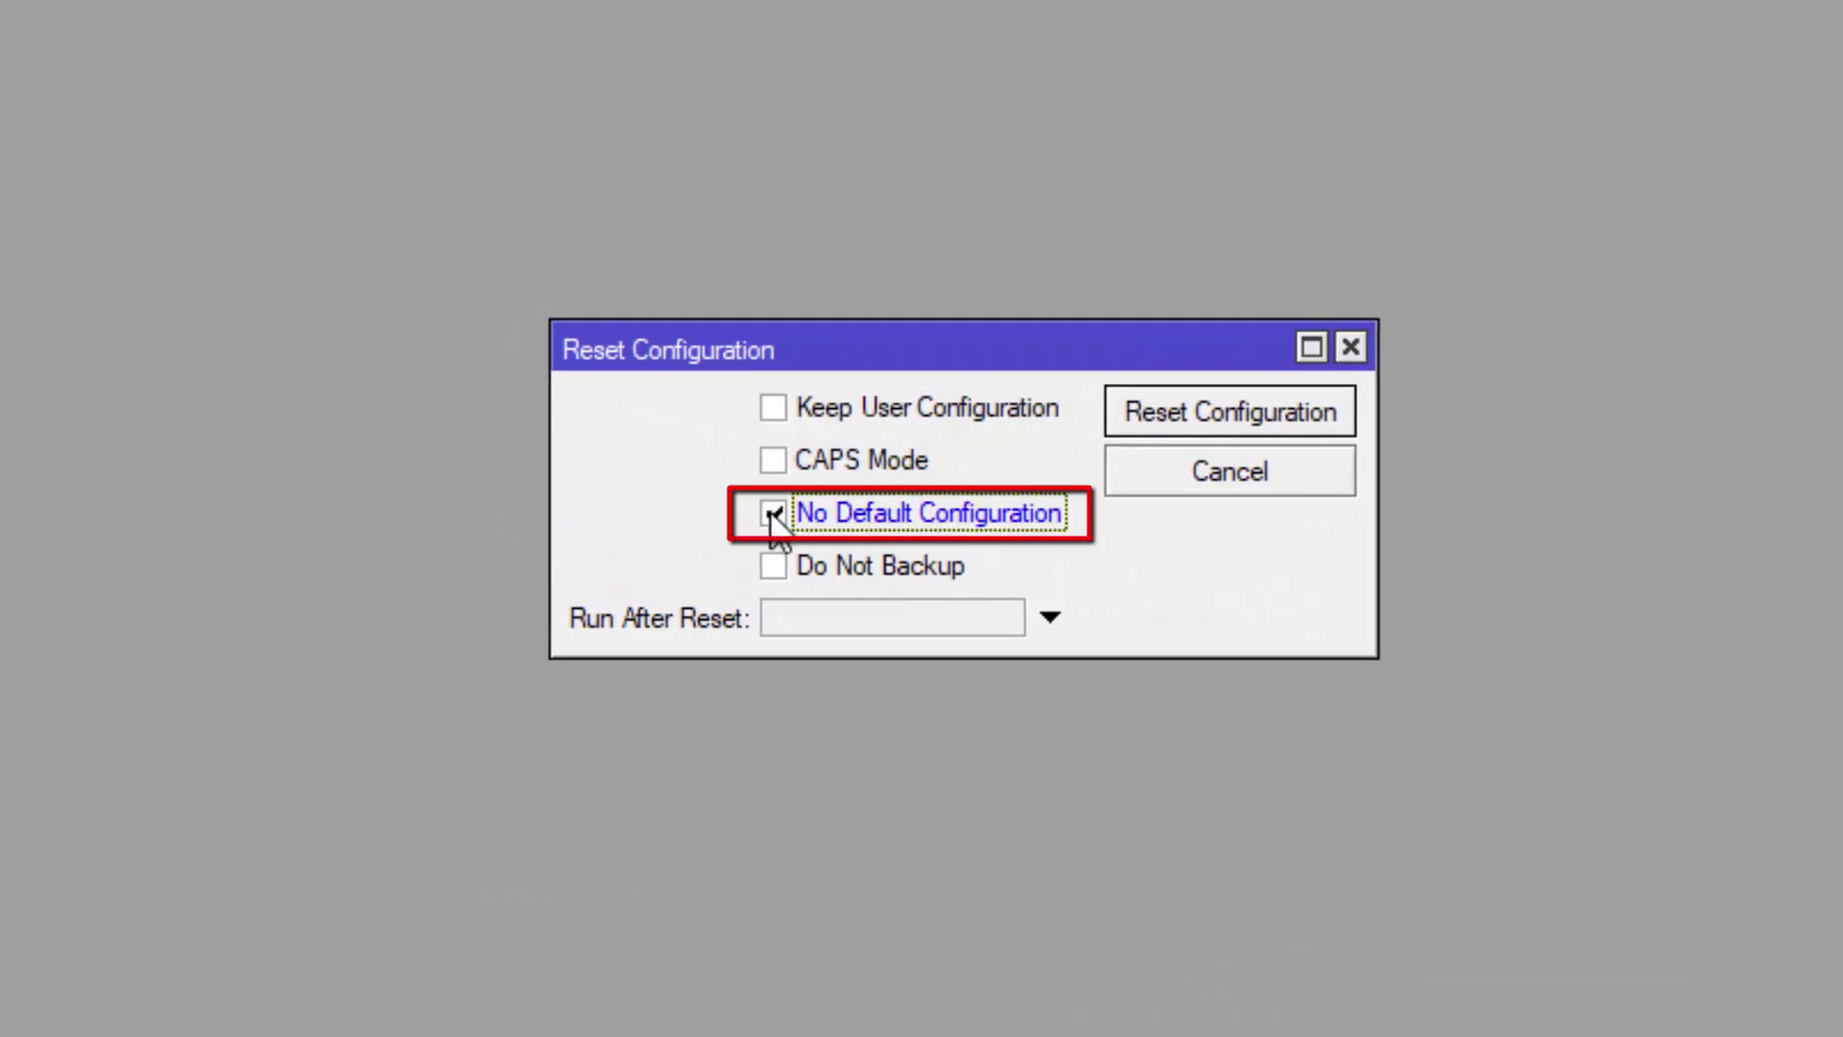
click(1191, 413)
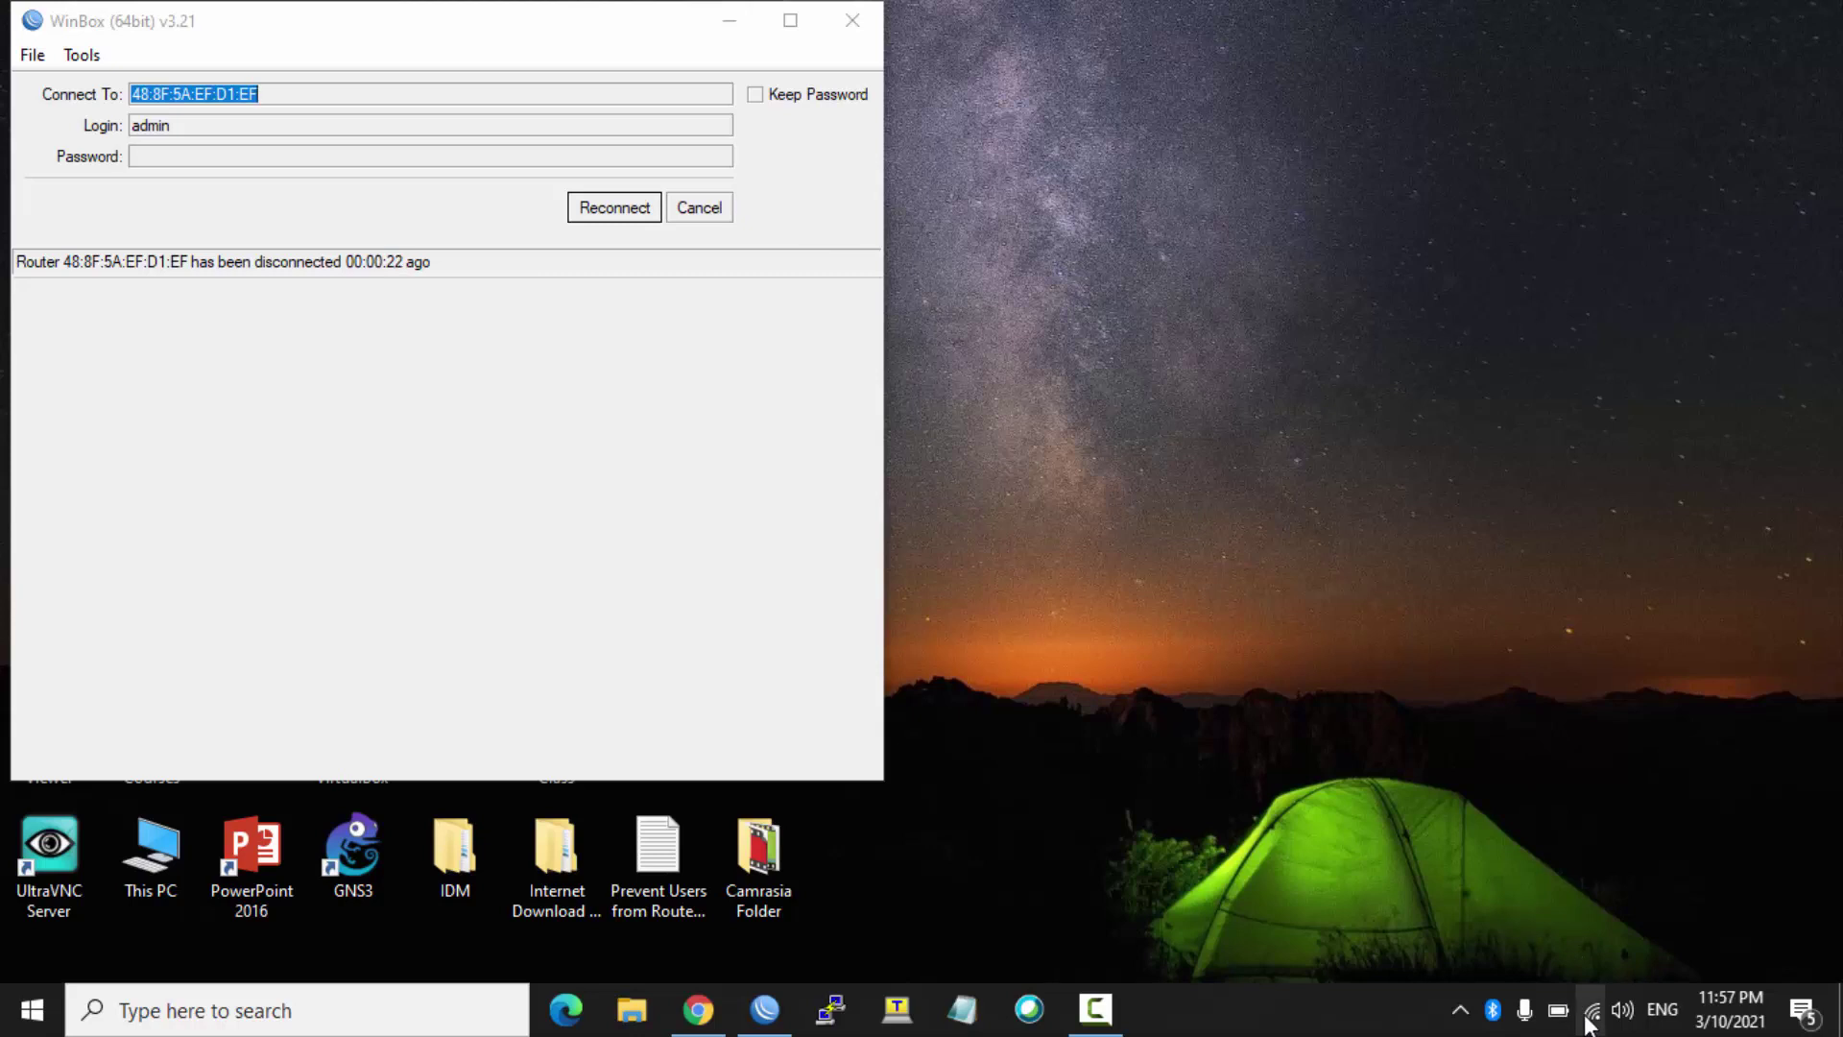
Step: Cancel the pending reconnection to the router and refresh the list of neighboring devices
mouse_move(1588, 1019)
click(691, 215)
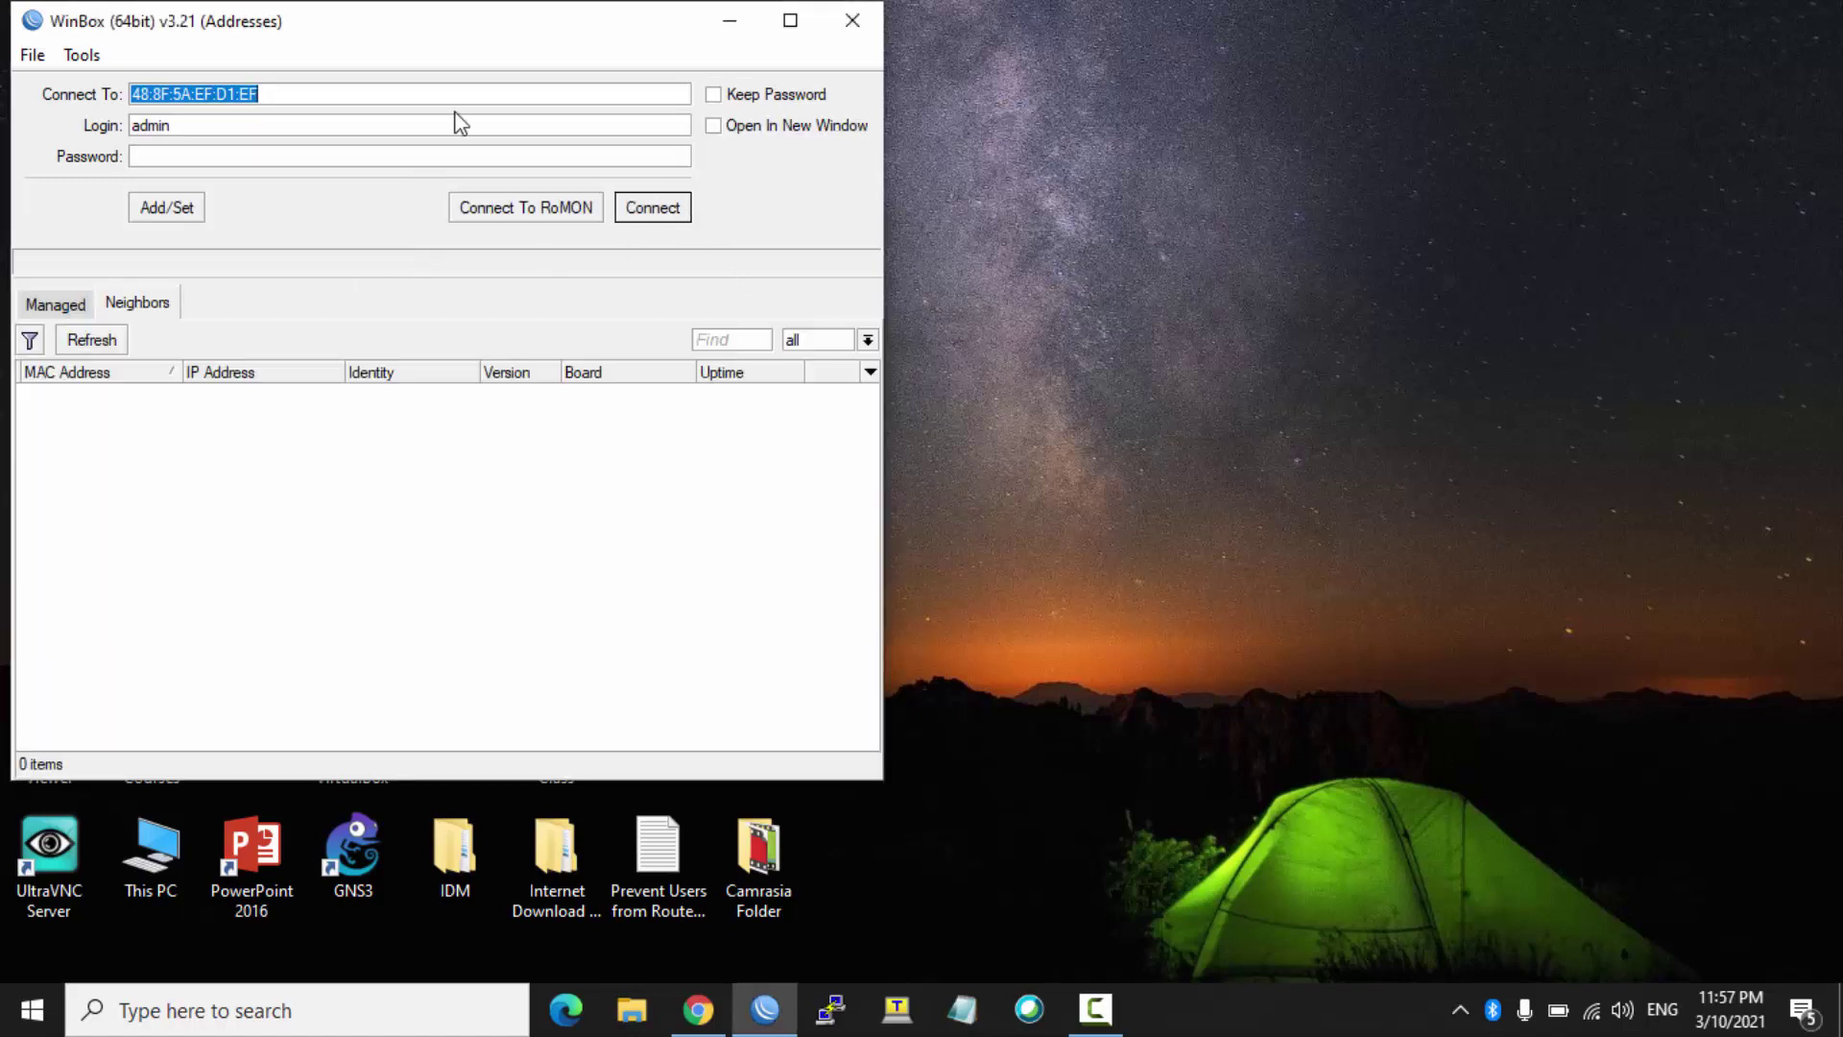
drag(398, 41, 437, 70)
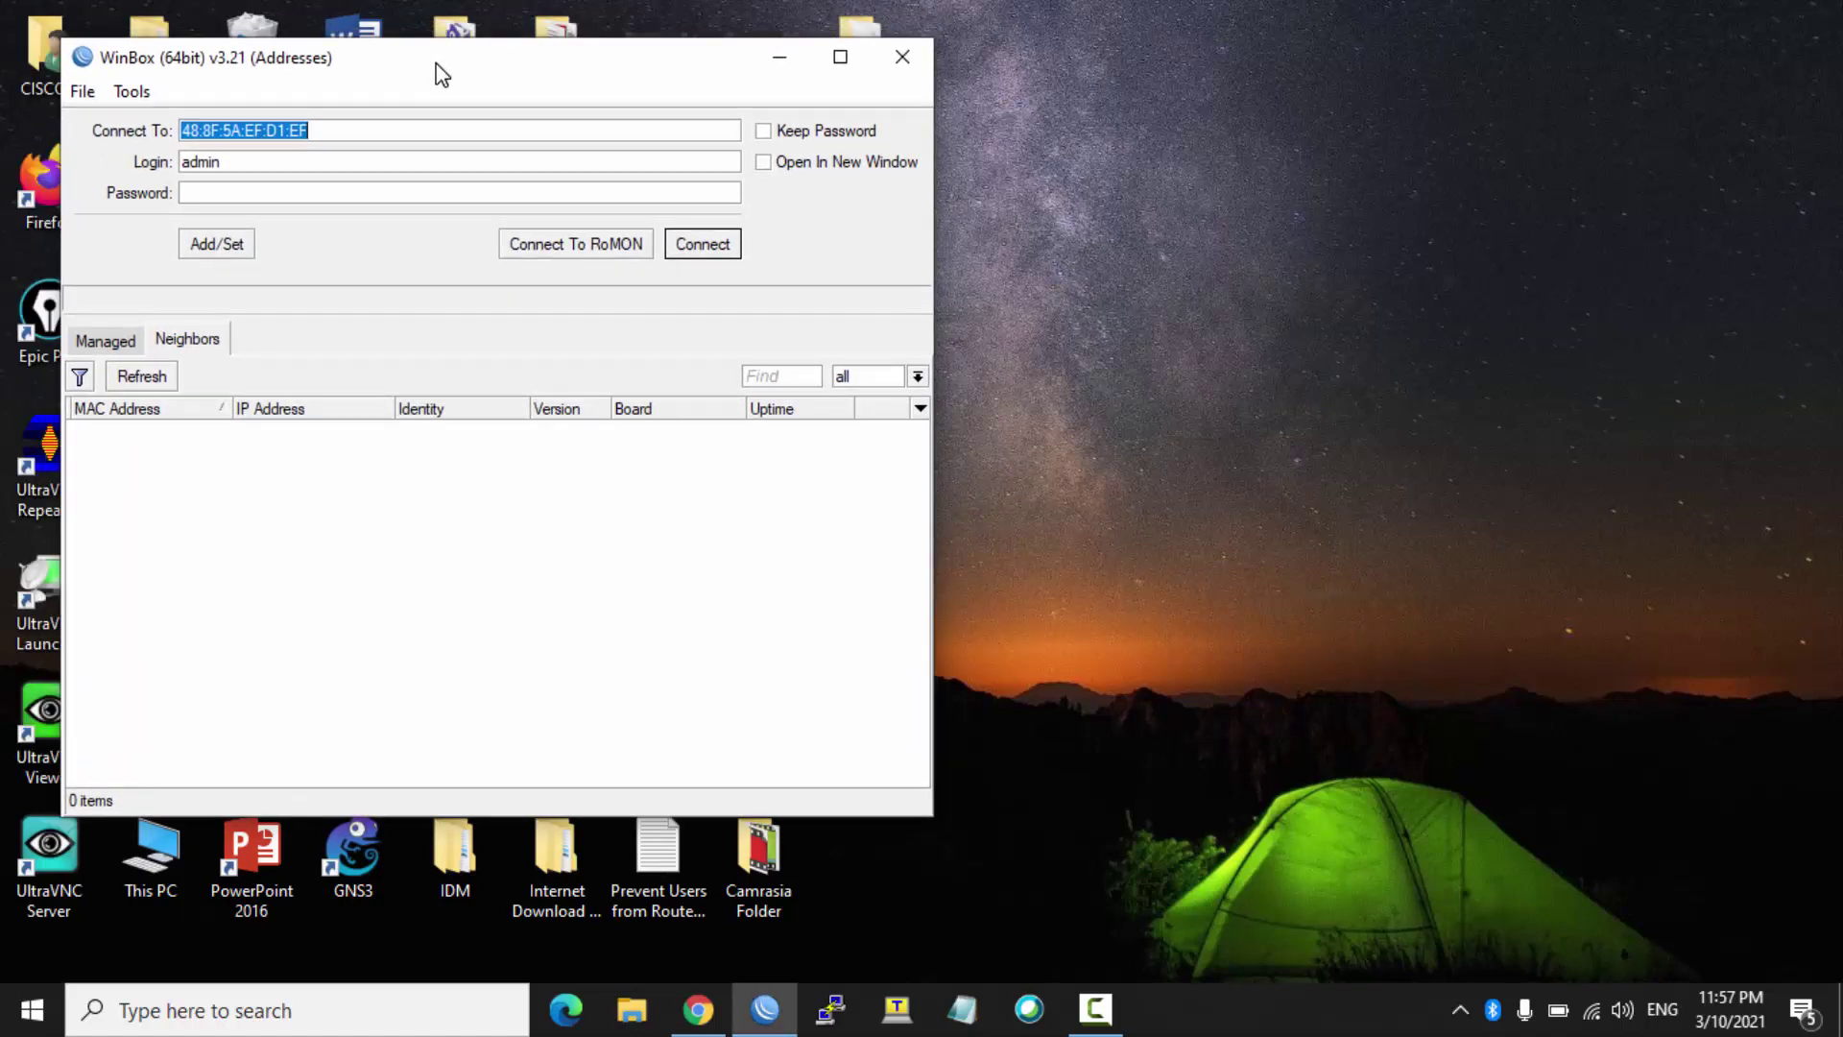
click(158, 382)
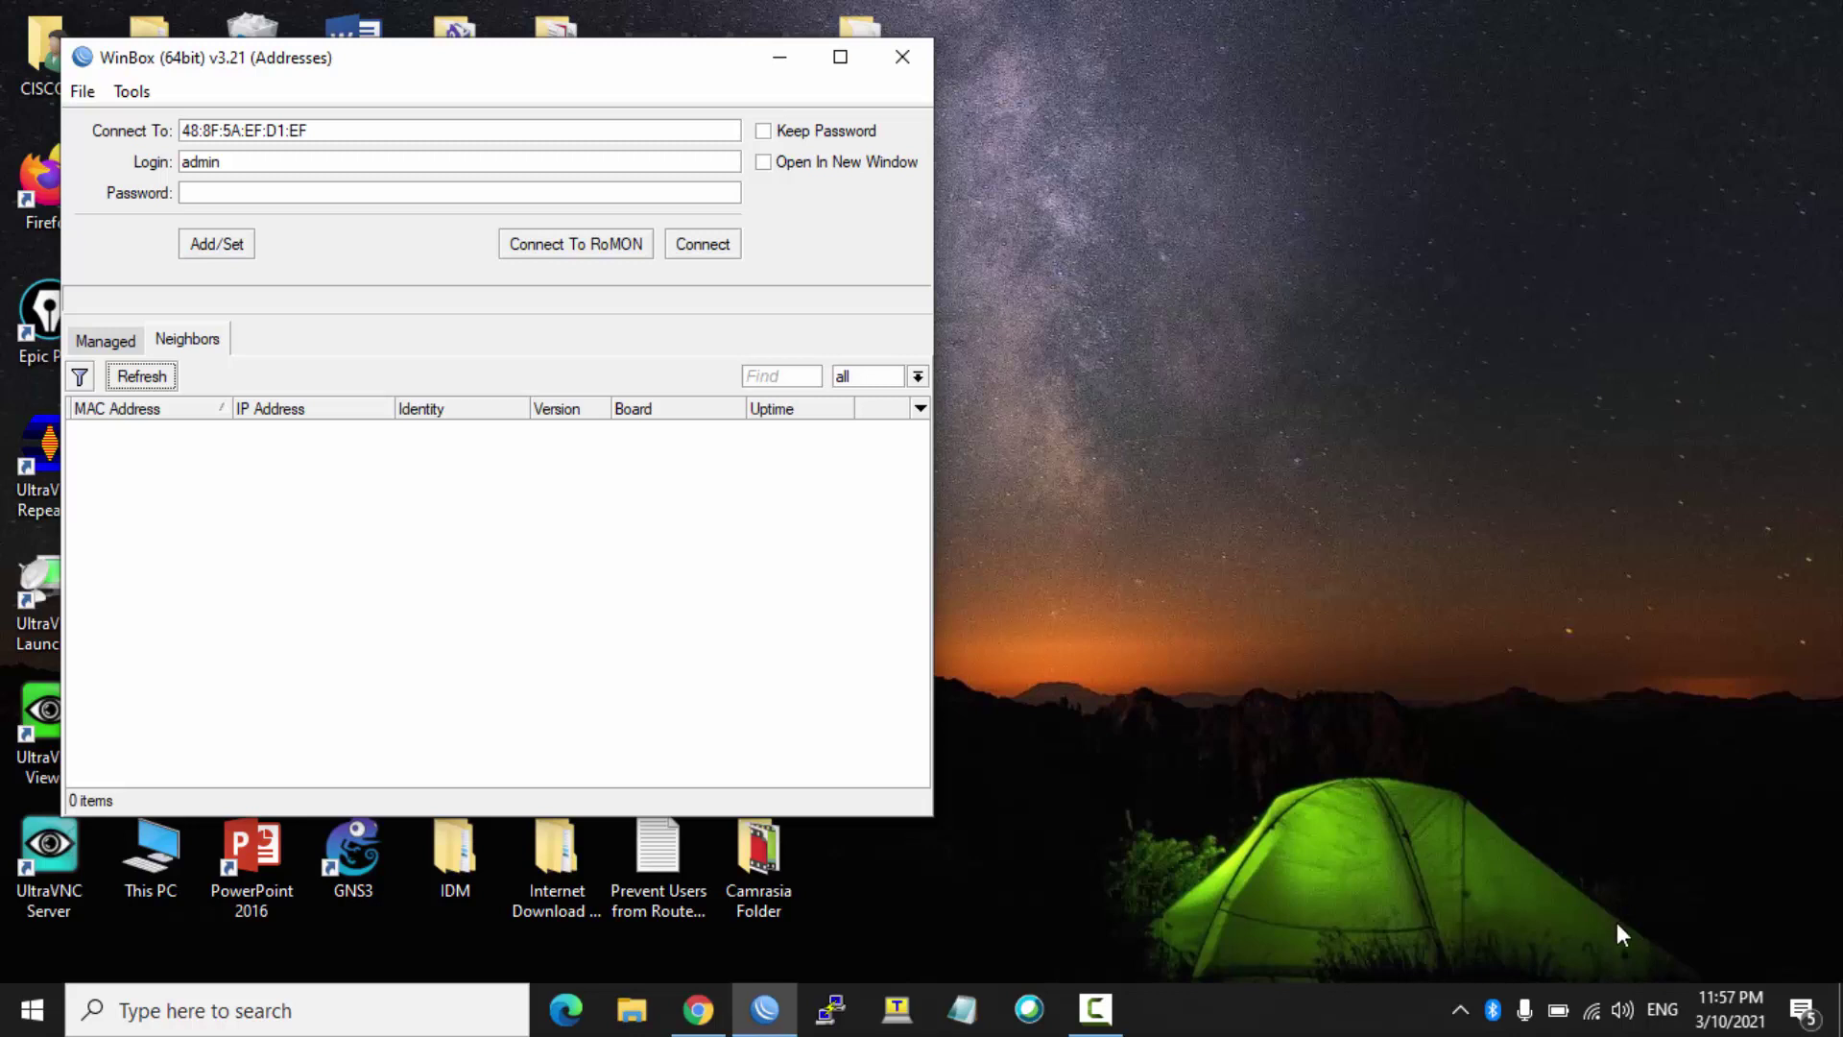
click(1594, 1010)
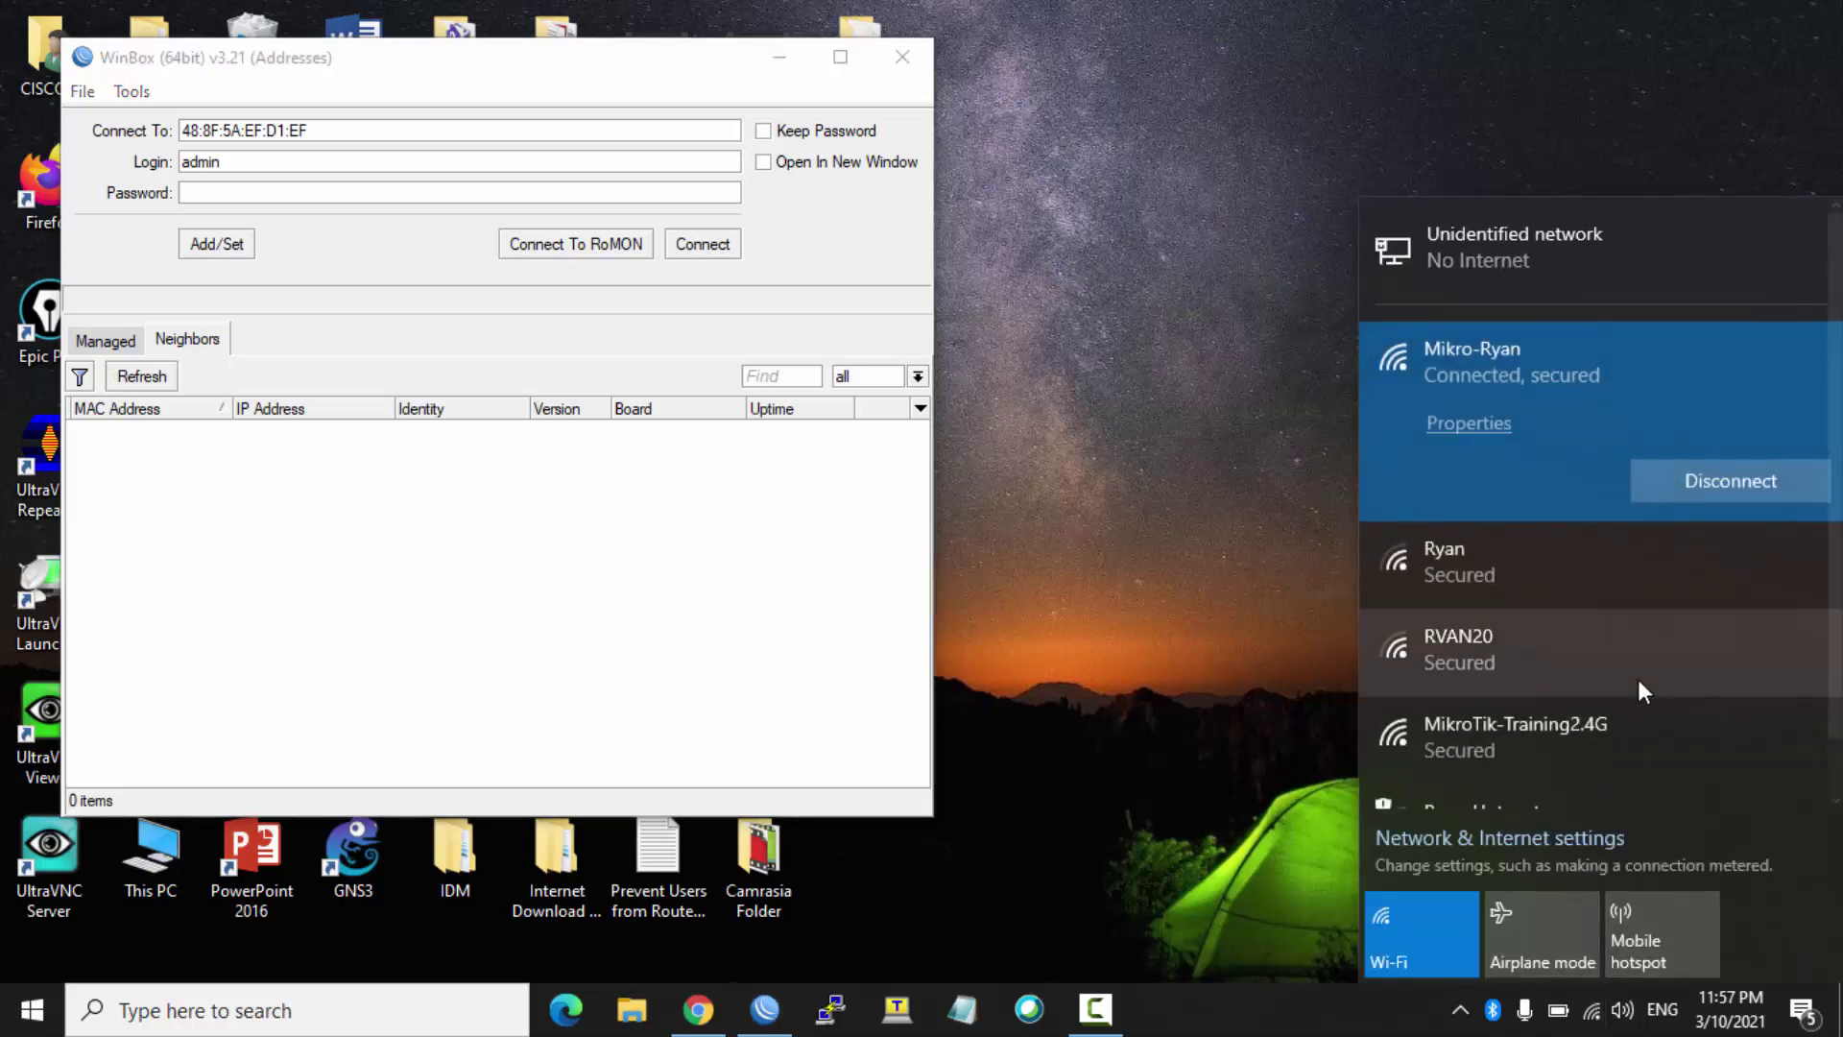
scroll(1839, 538, down, 1)
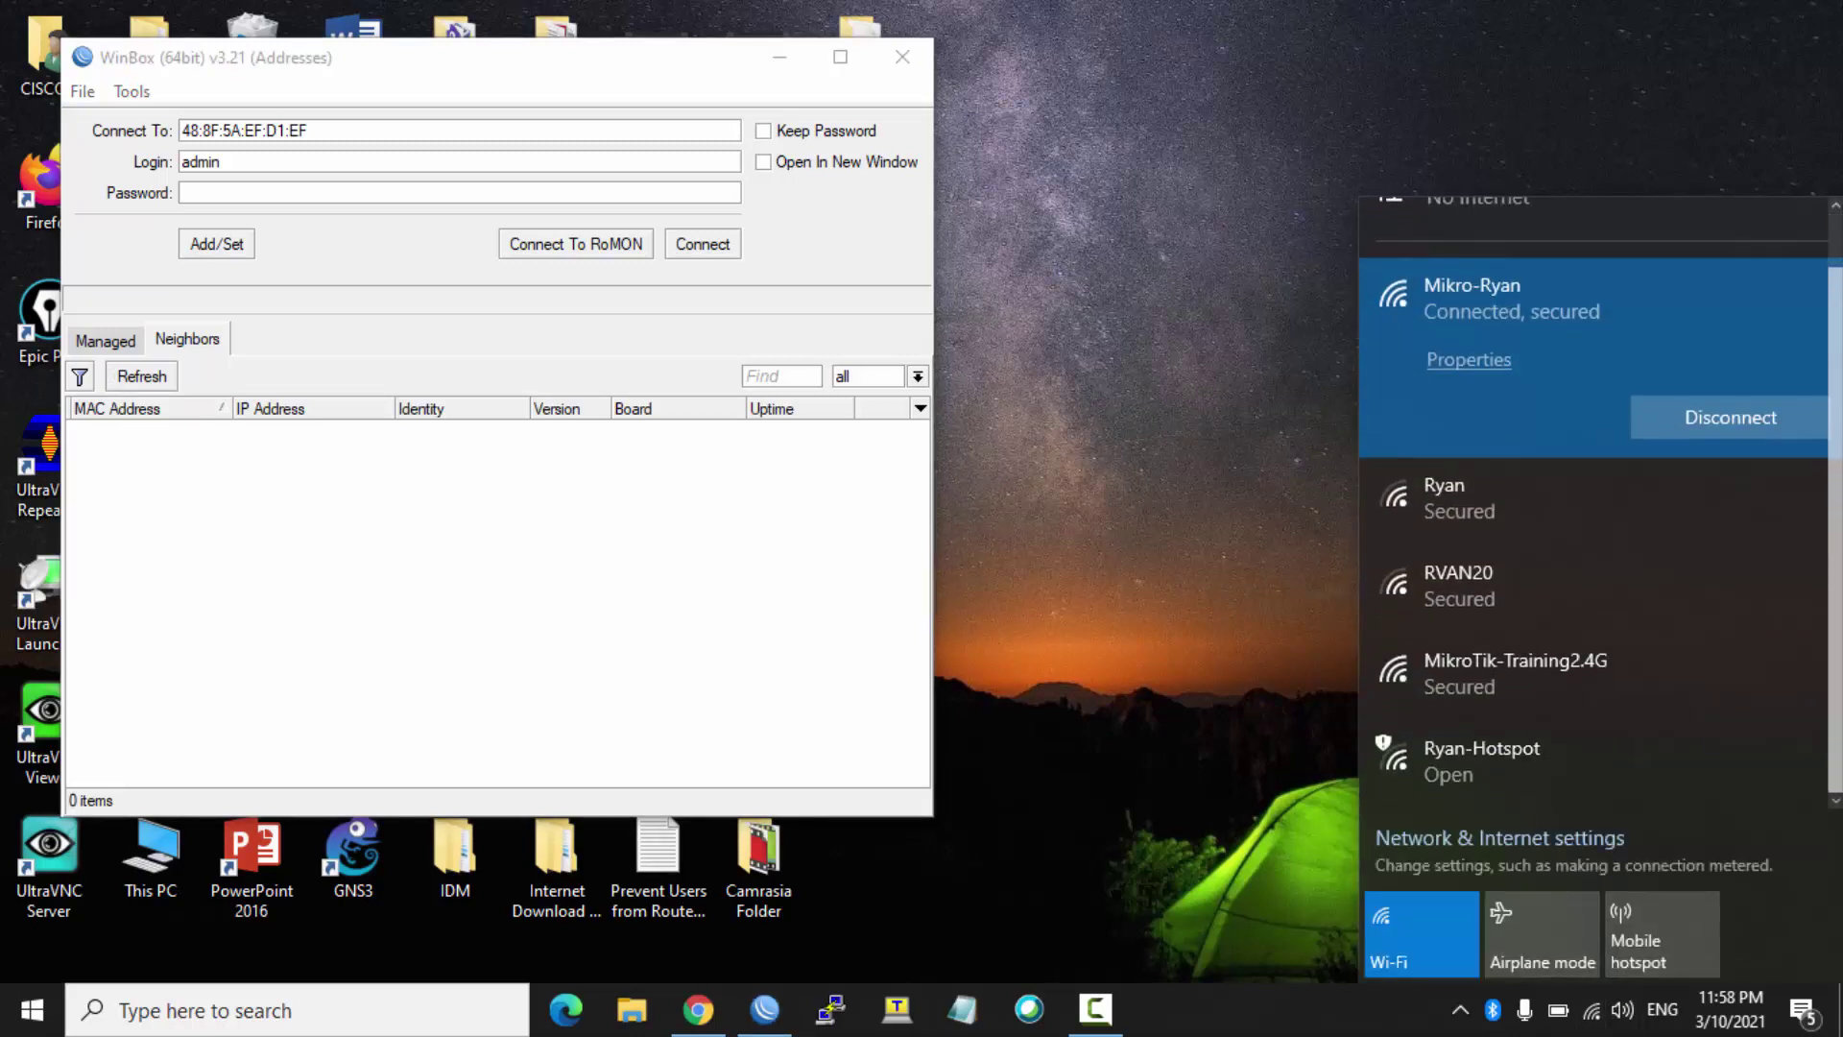
click(1546, 660)
click(1702, 693)
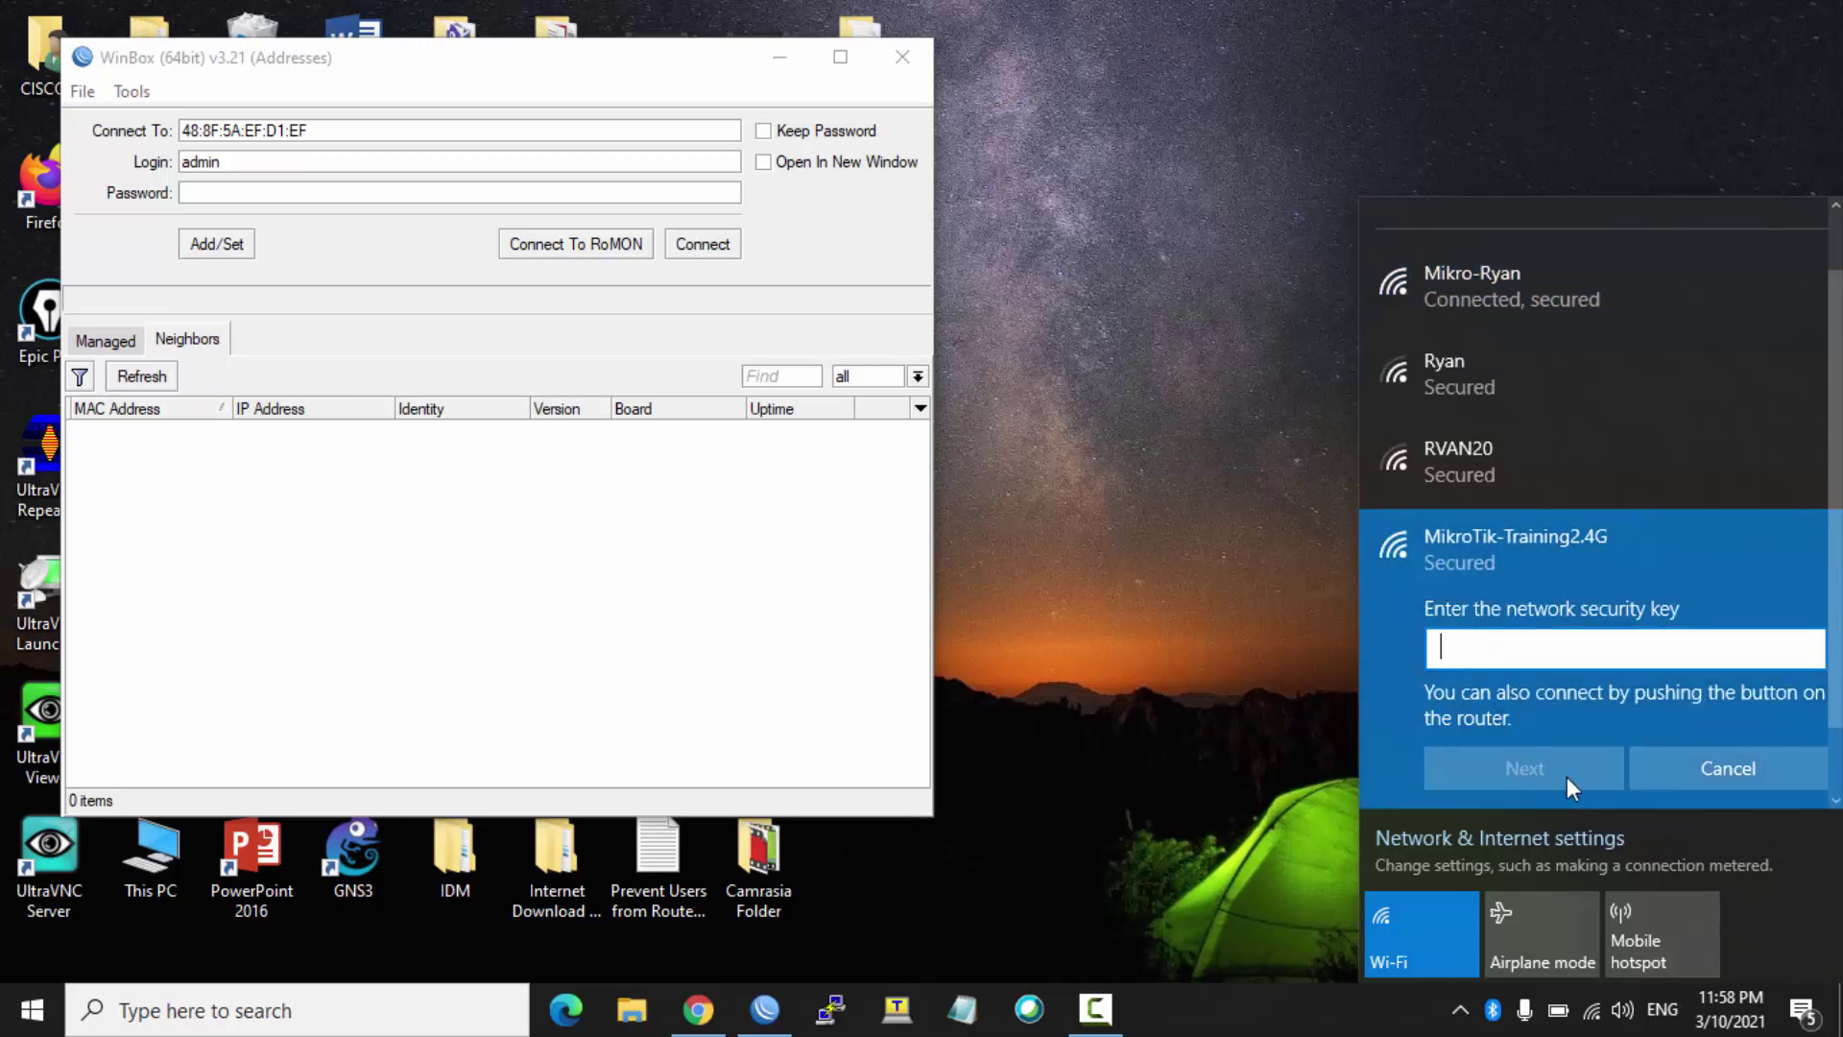
click(1701, 766)
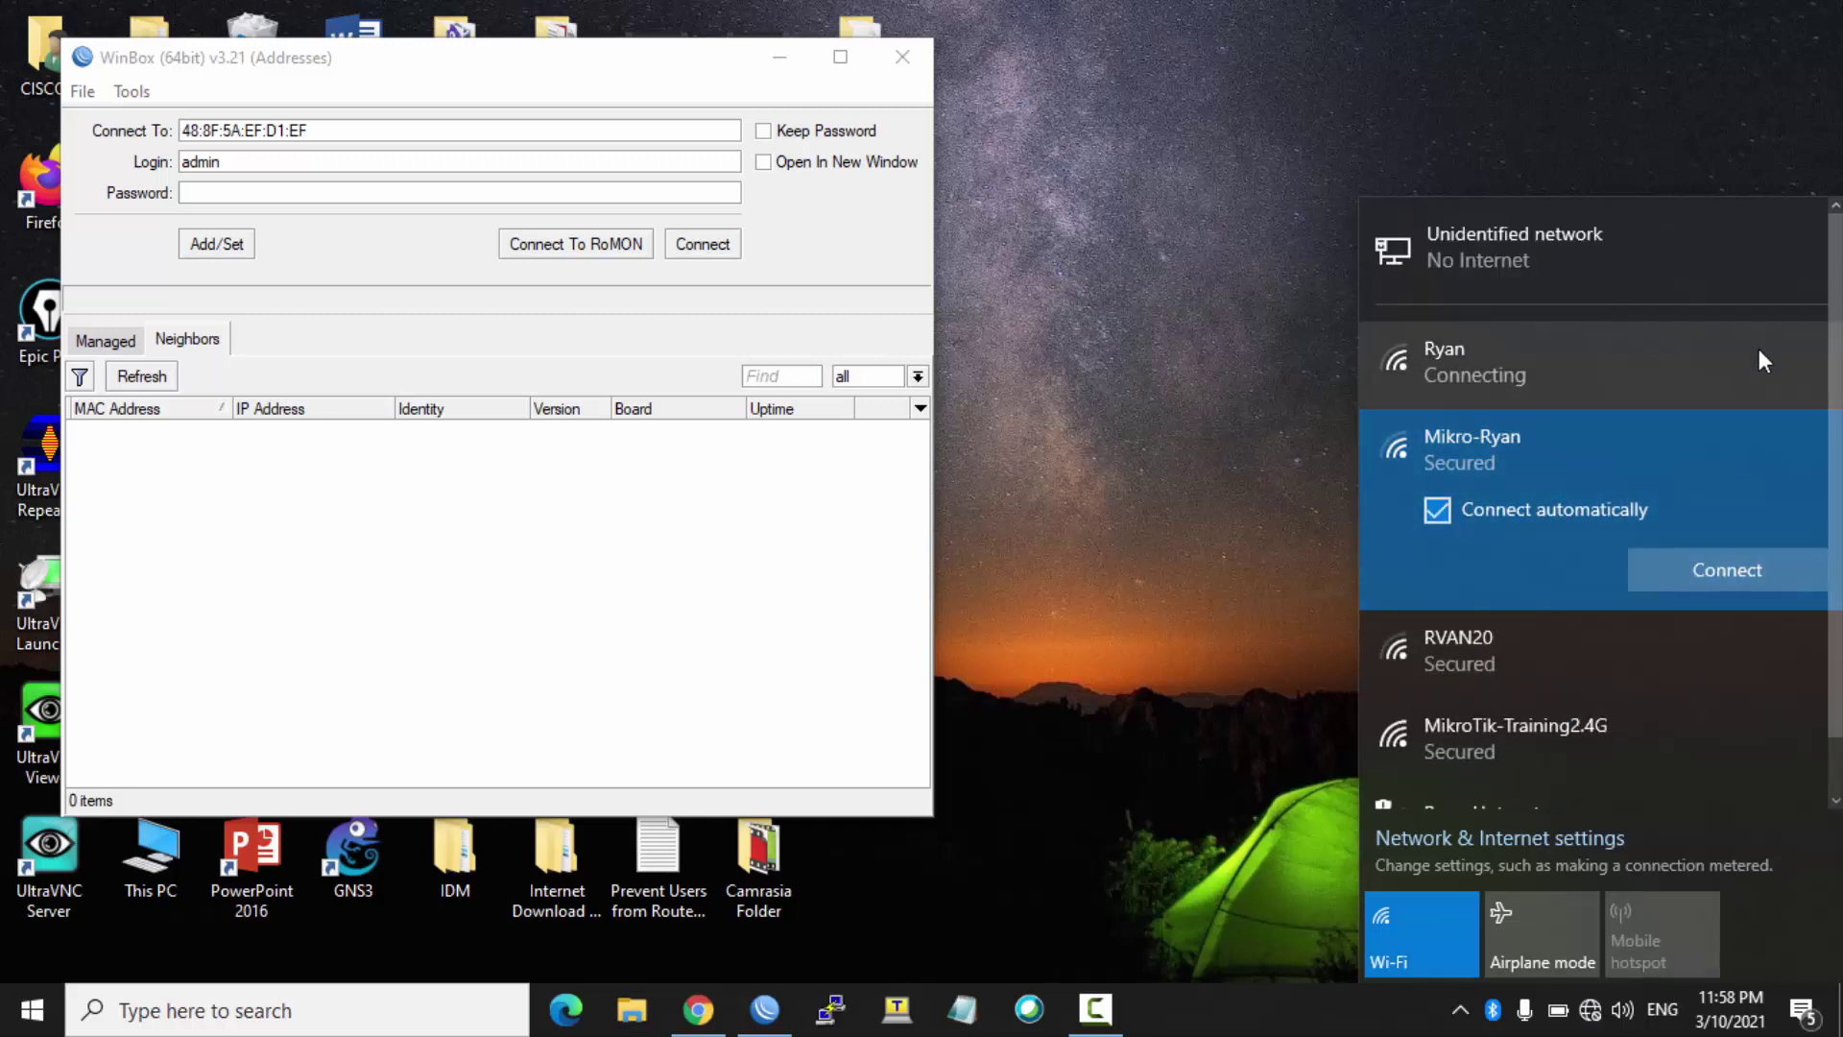
Step: Try to join the MikroTik-Training2.4G Wi-Fi network by entering its network security key, and dismiss the resulting notice
scroll(1594, 499, down, 1)
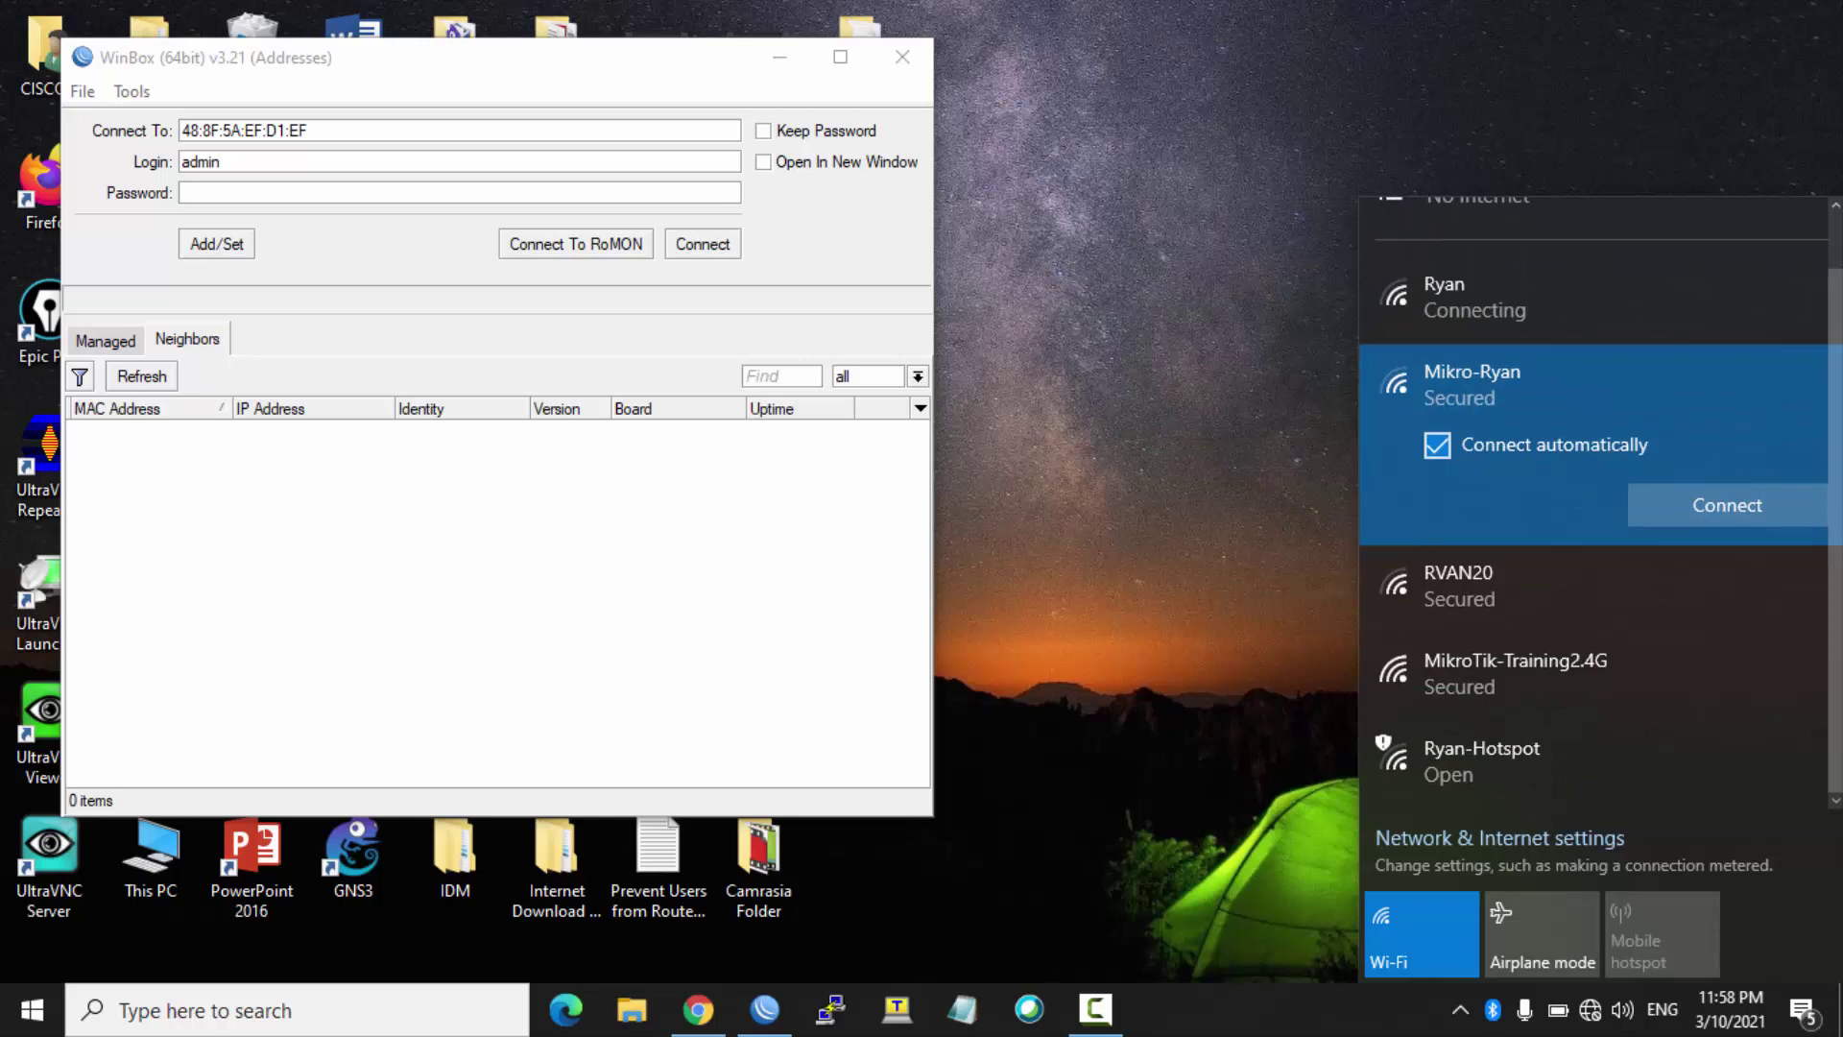
click(1561, 676)
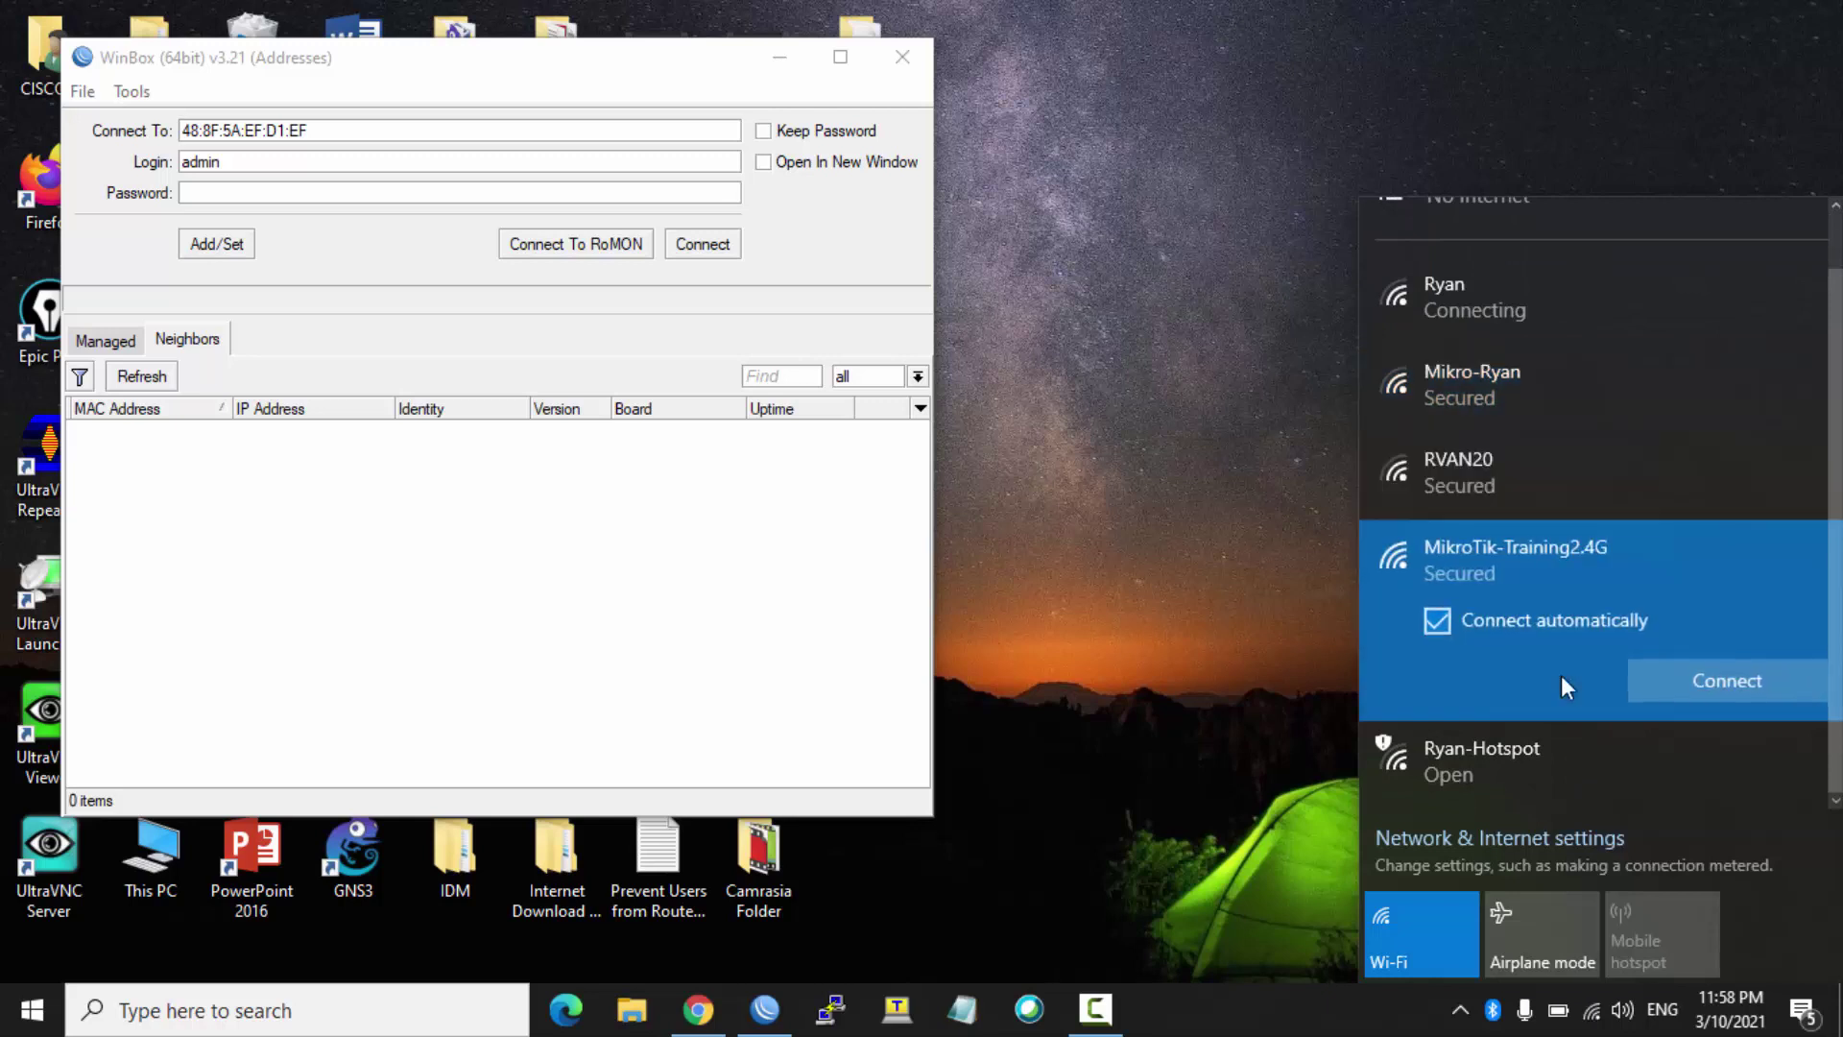
click(1754, 689)
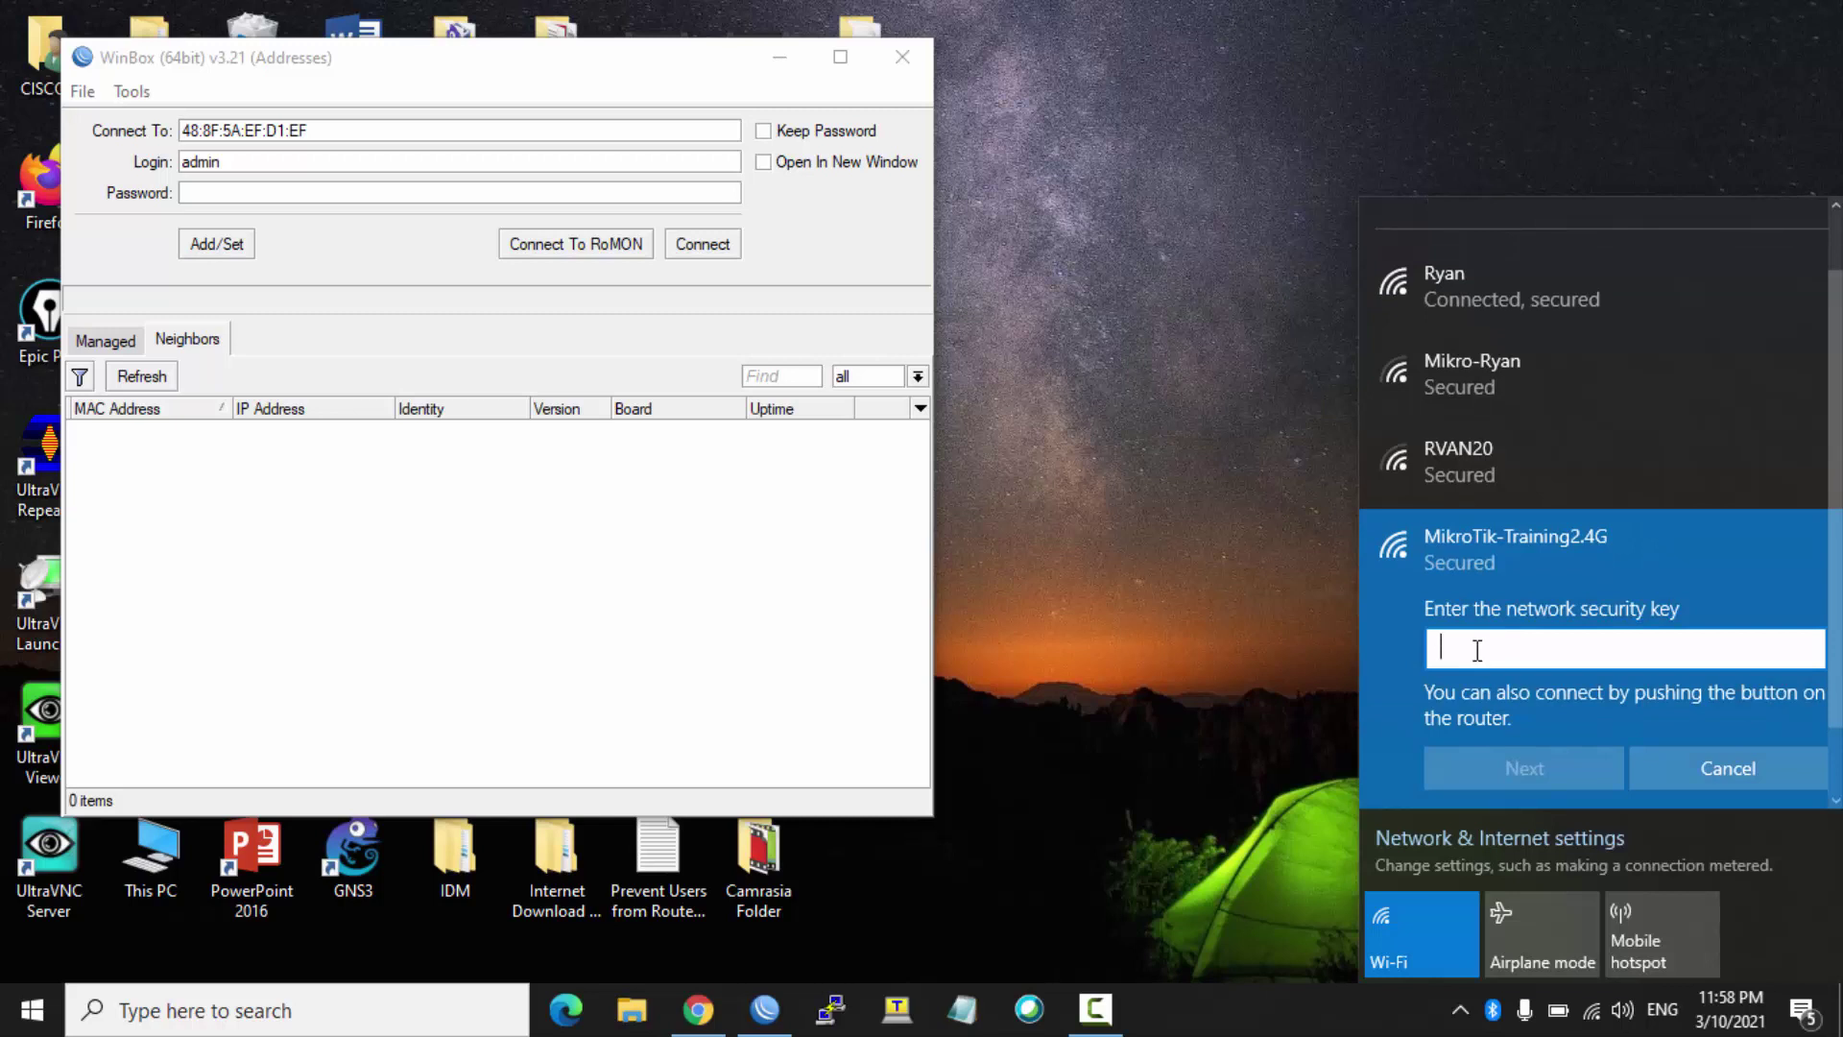
text(********)
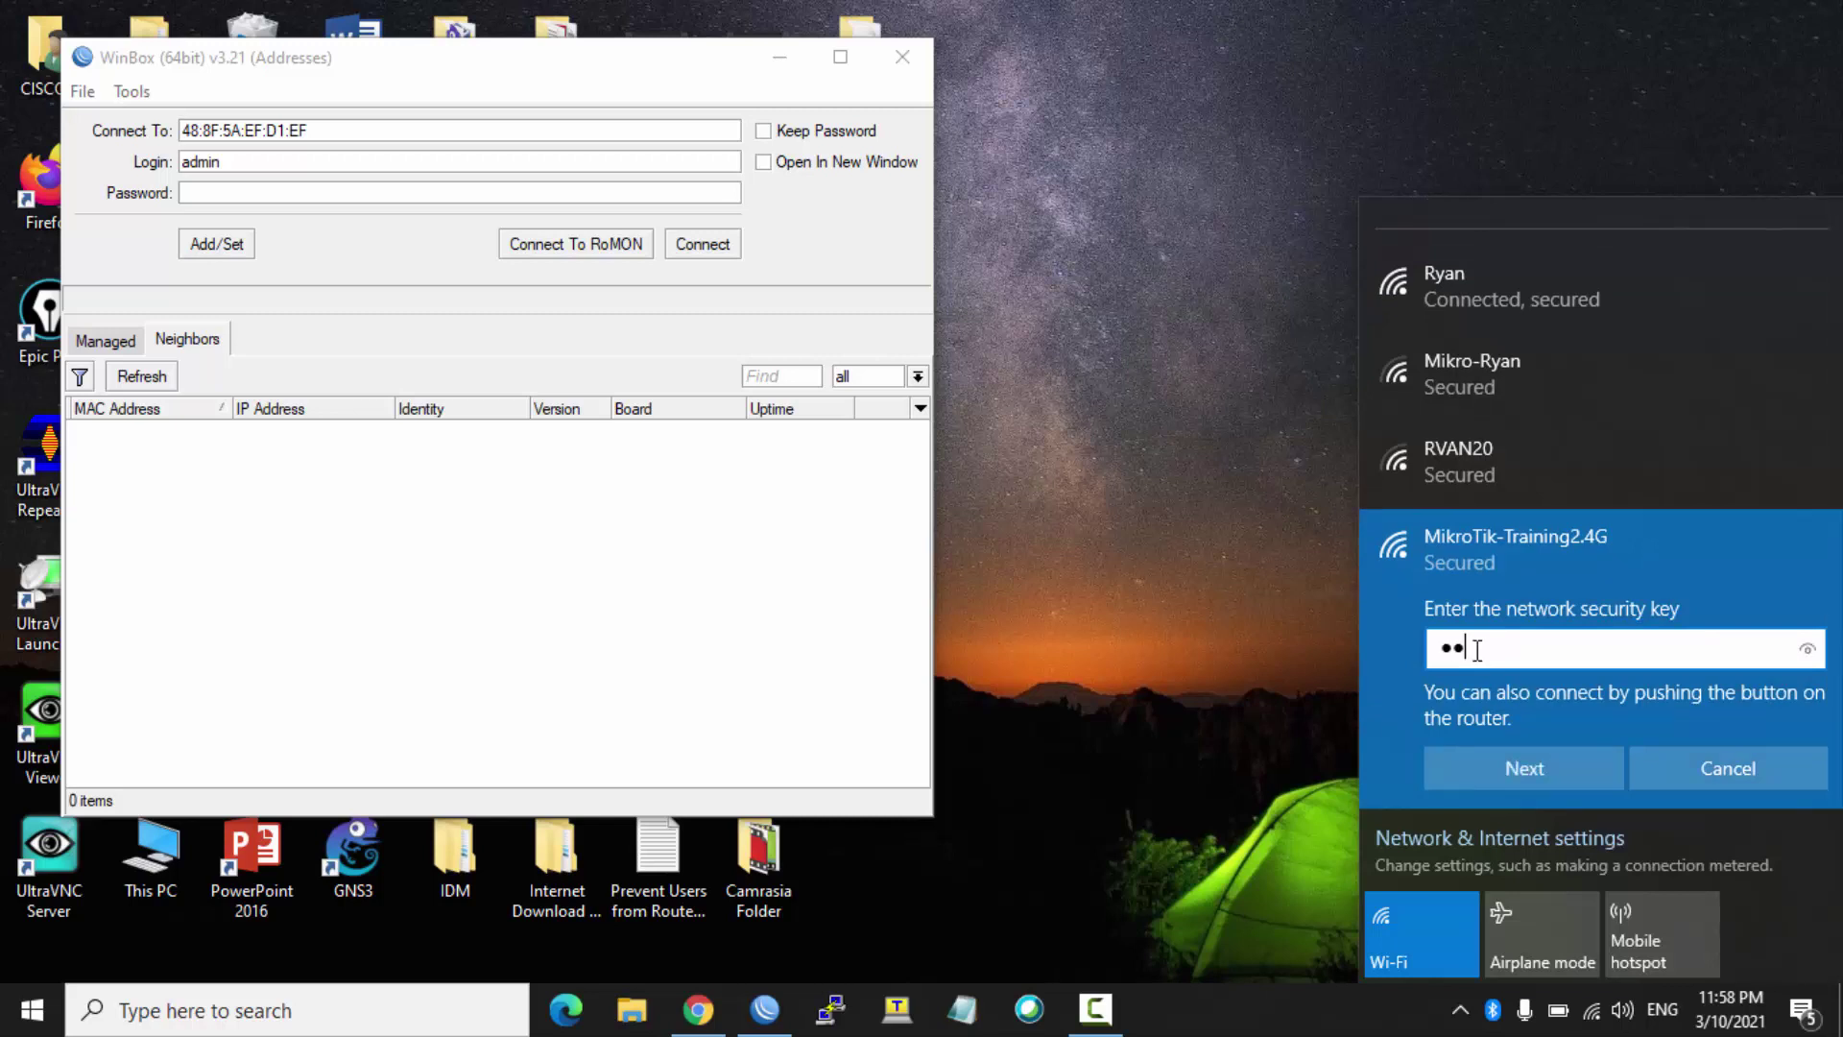
text(*)
click(1484, 771)
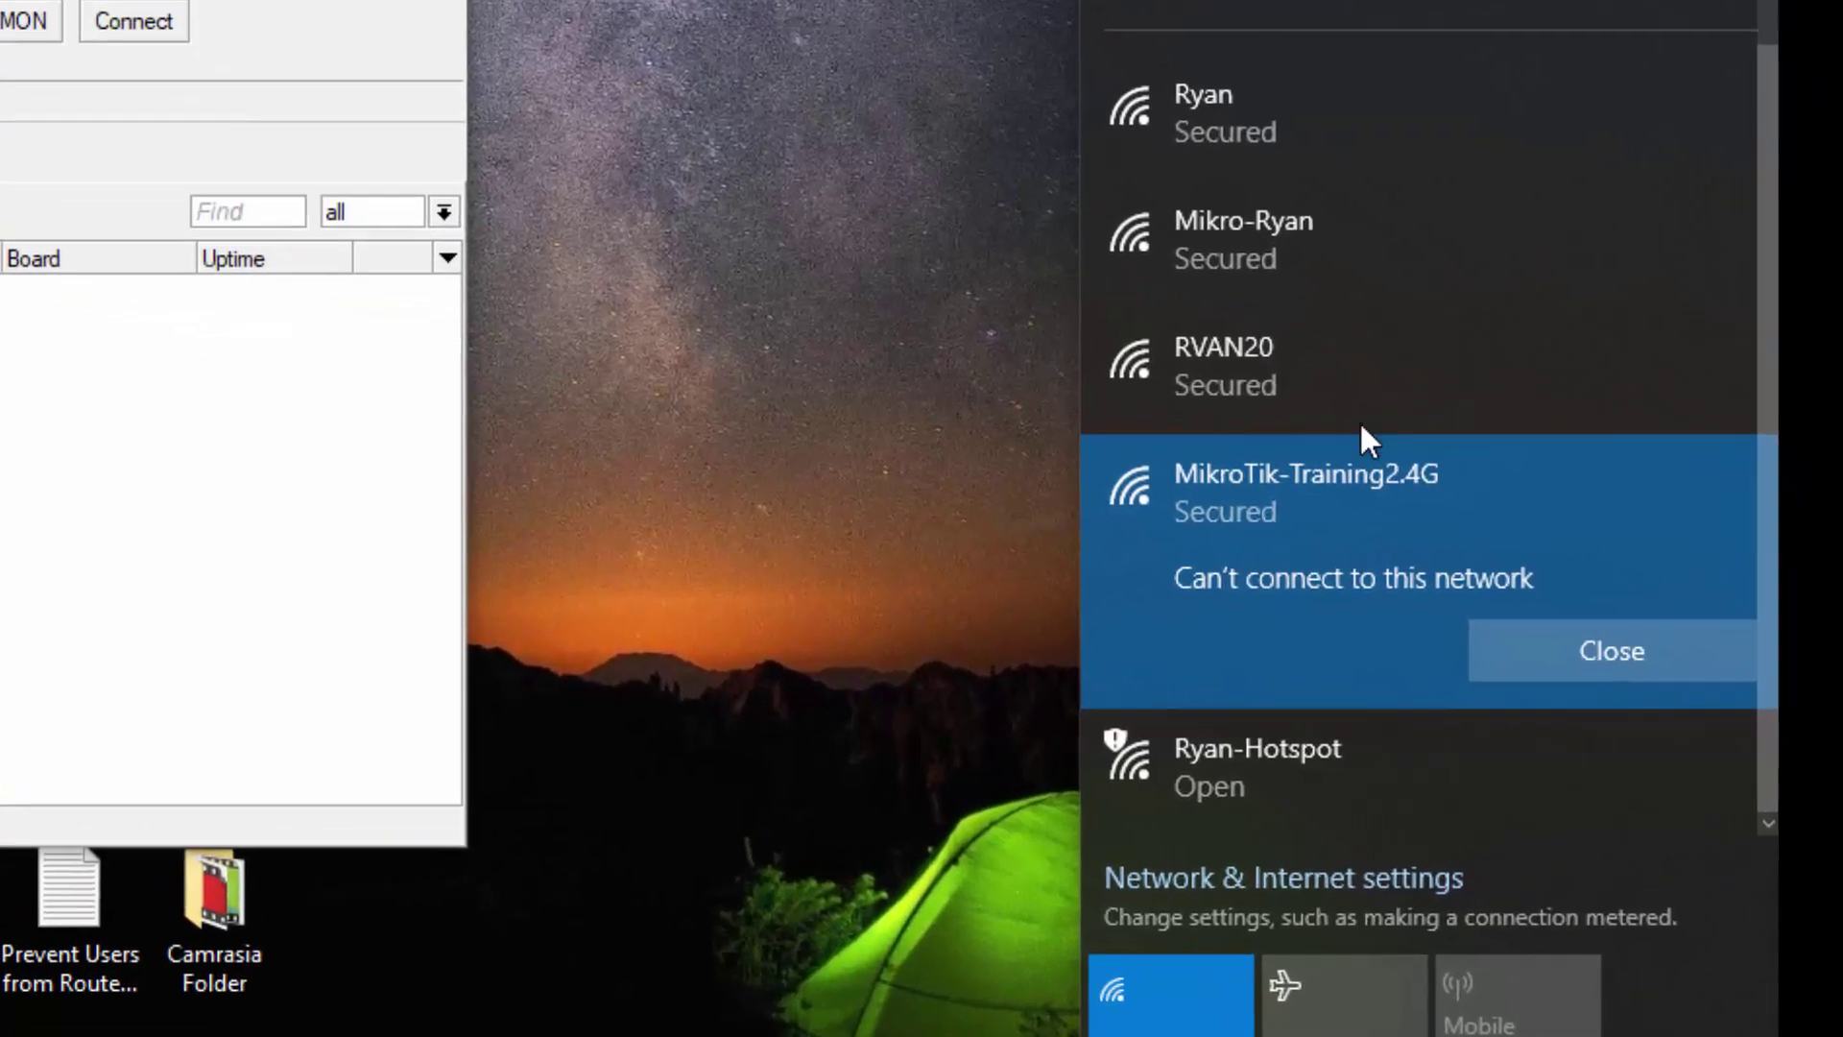
click(1622, 648)
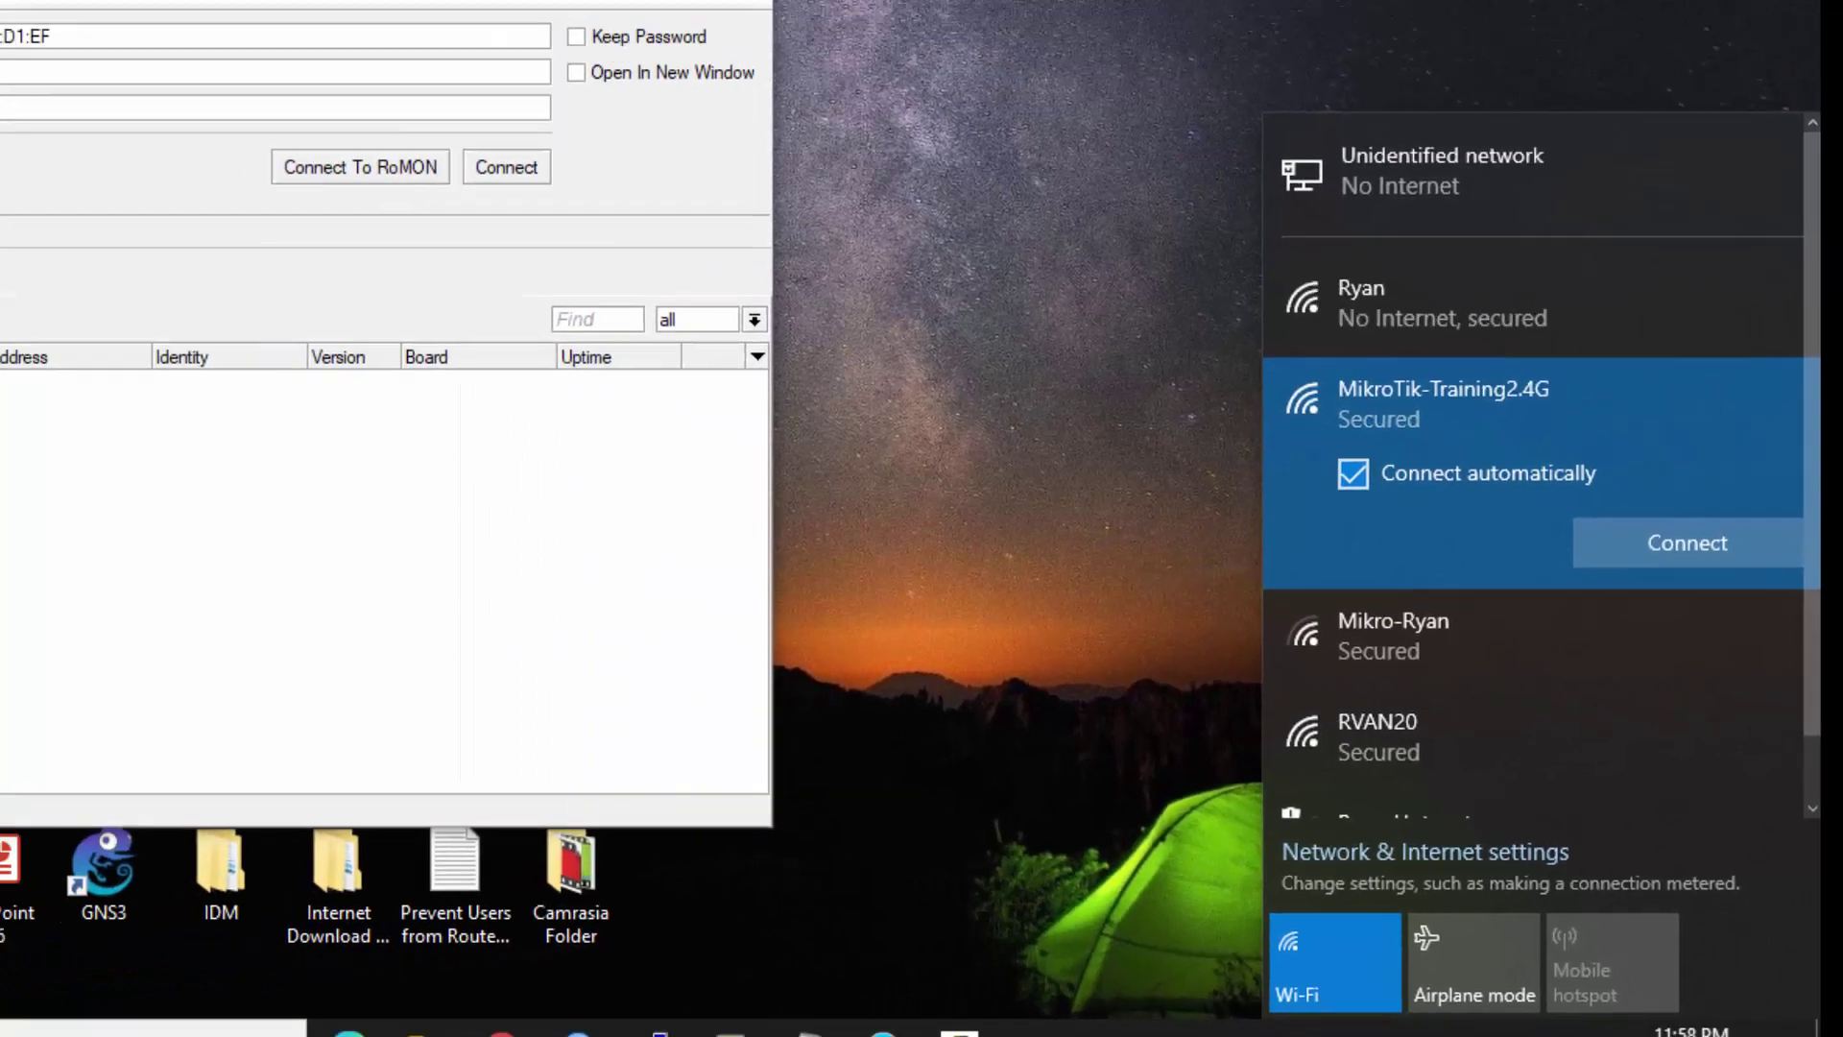
Step: Refresh the neighbor list and retry joining the MikroTik-Training2.4G Wi-Fi network with its network security key
click(159, 380)
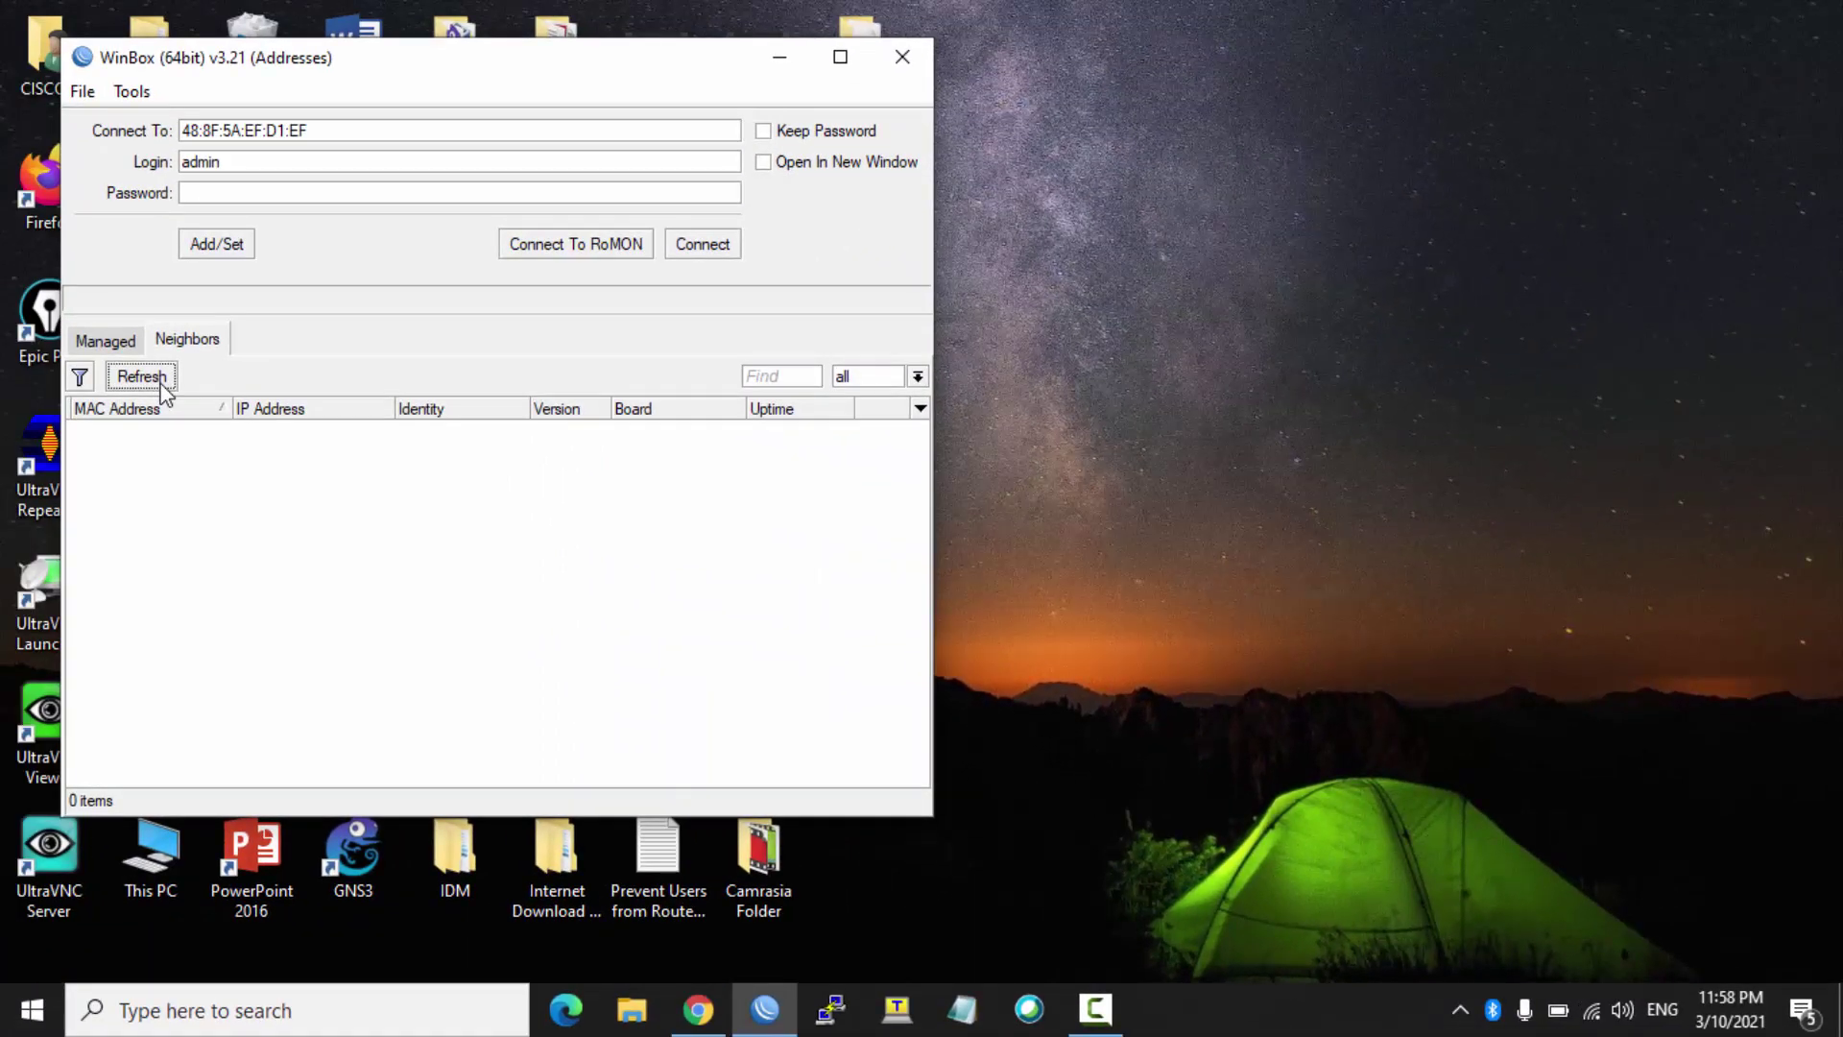
click(1594, 1011)
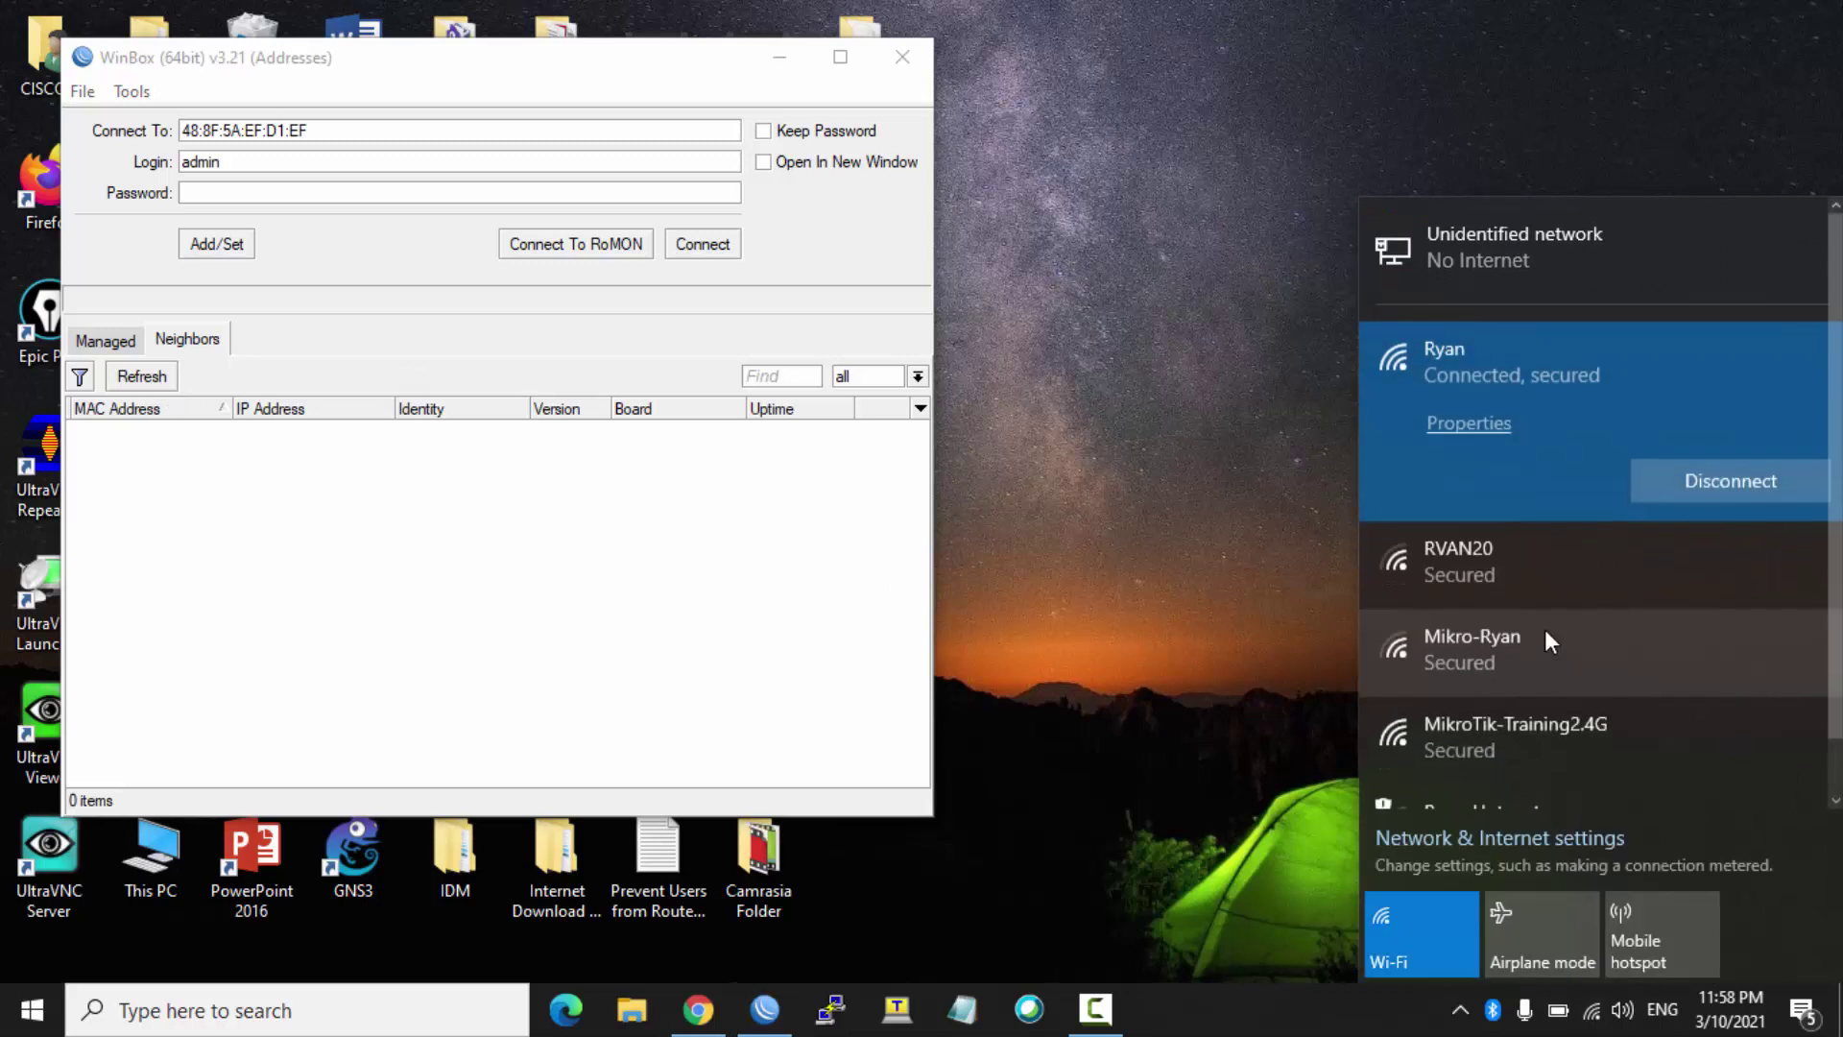
click(1563, 720)
click(1722, 740)
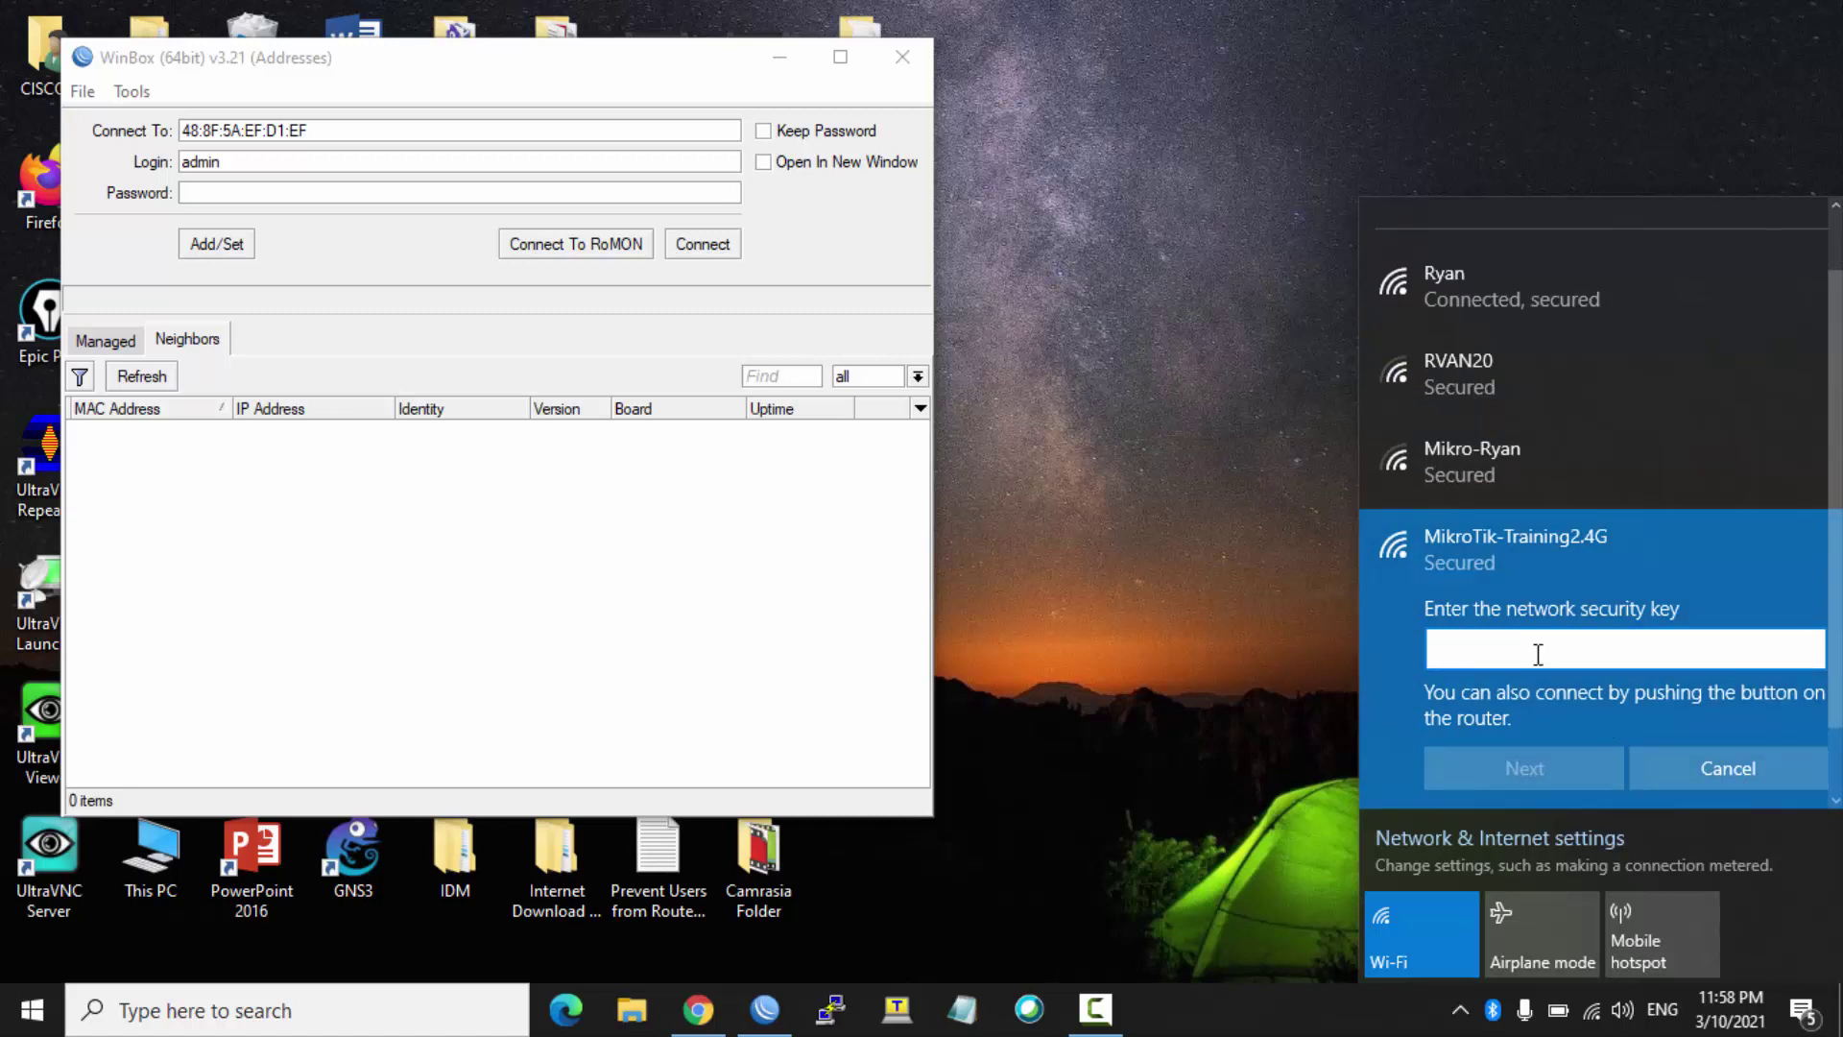
text(********)
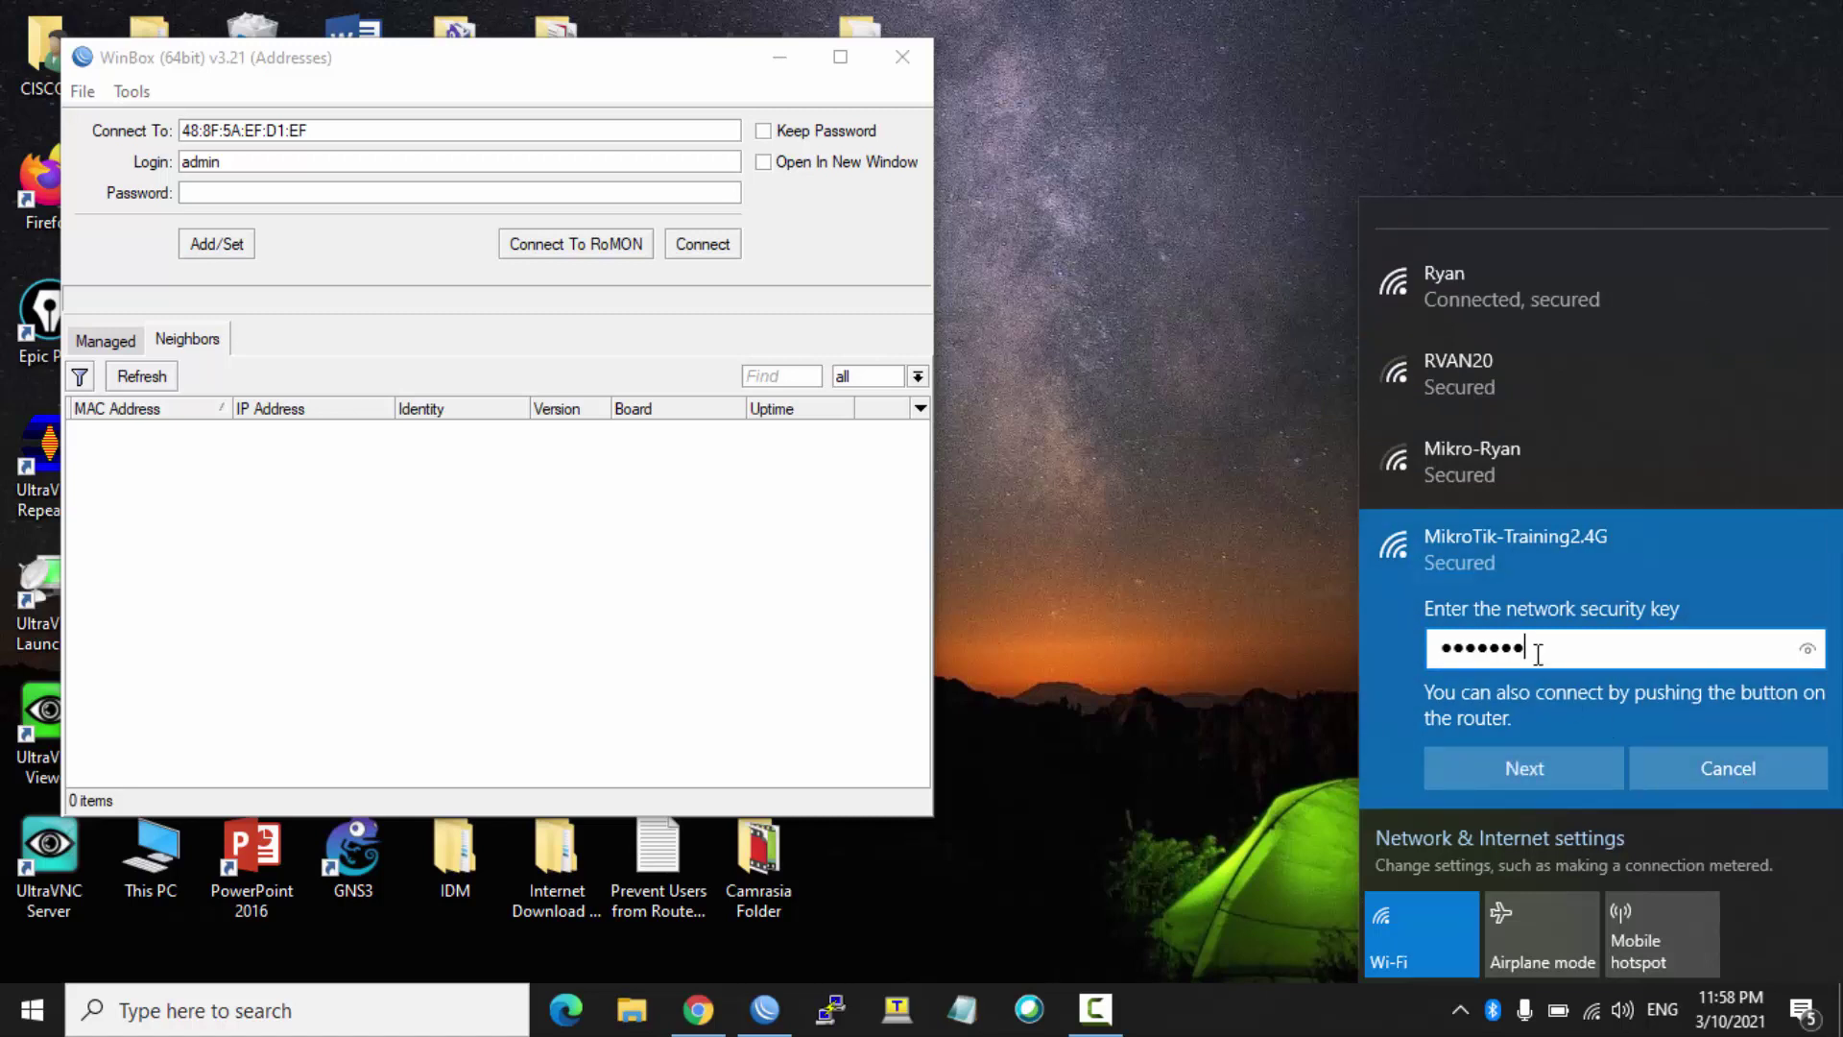
text(*)
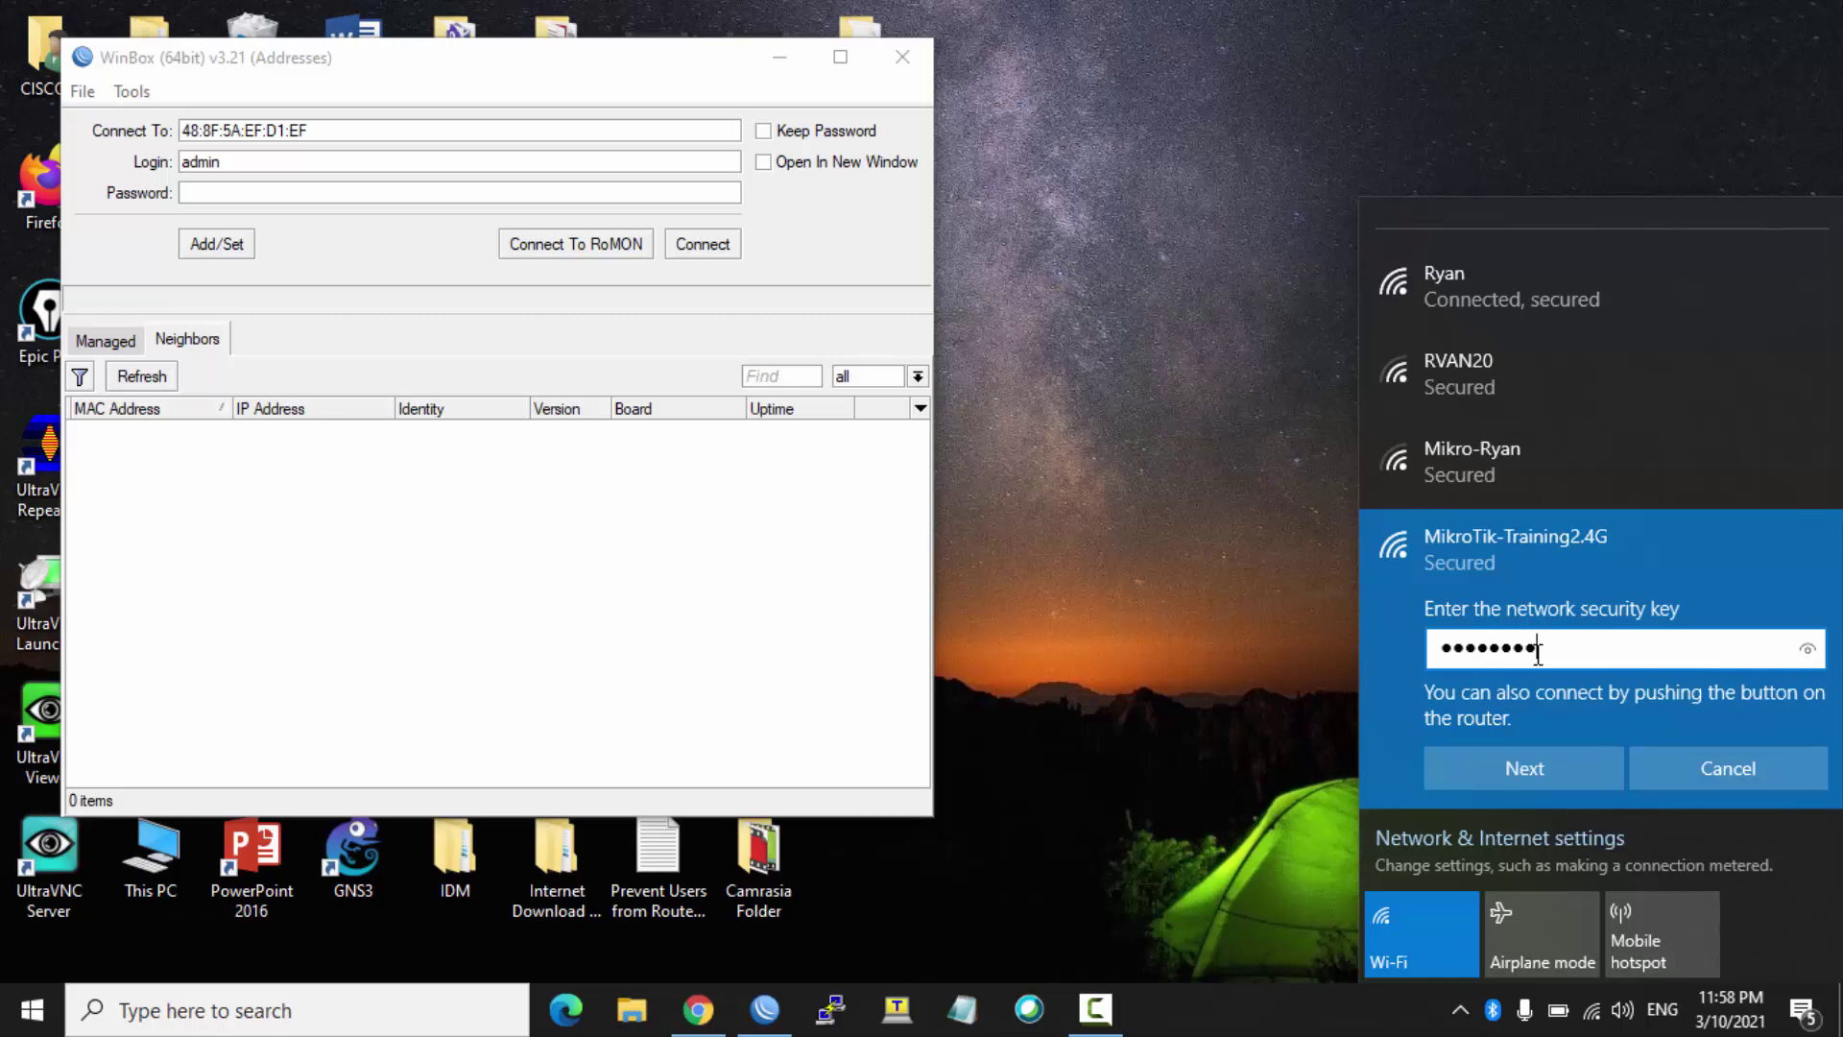
click(1540, 758)
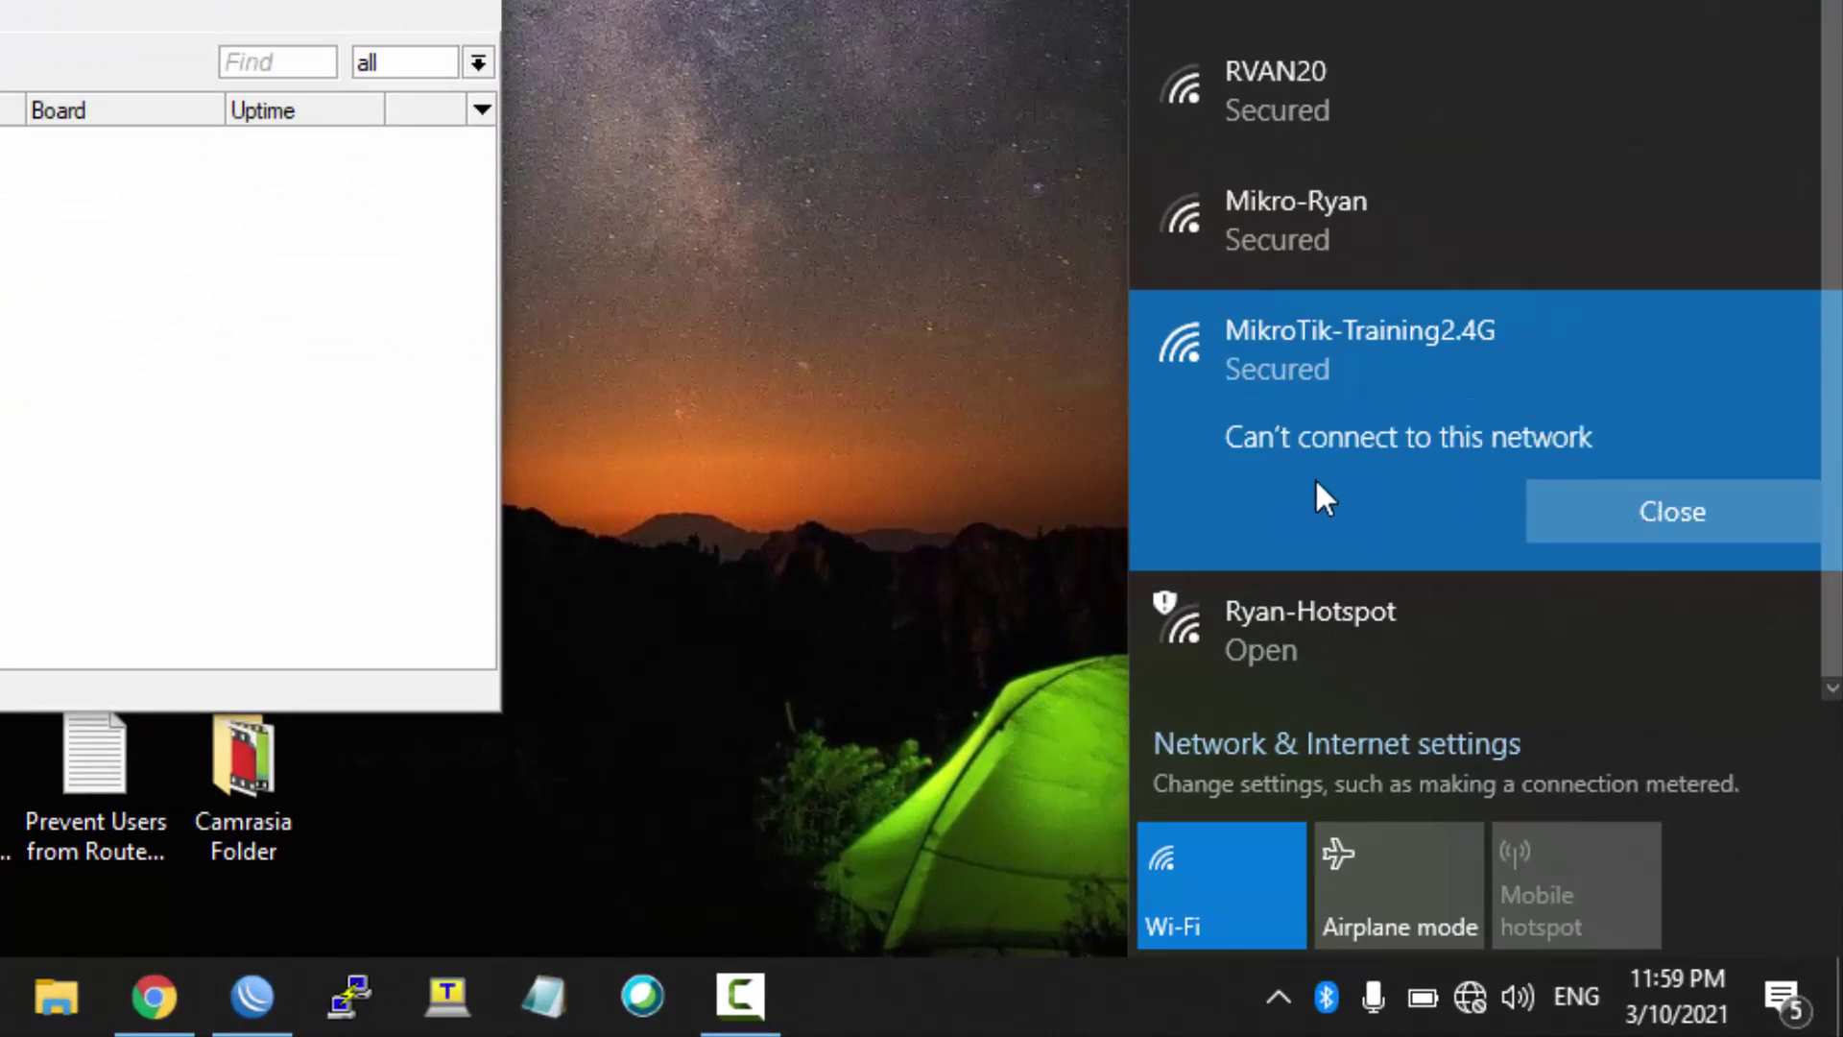
click(1623, 521)
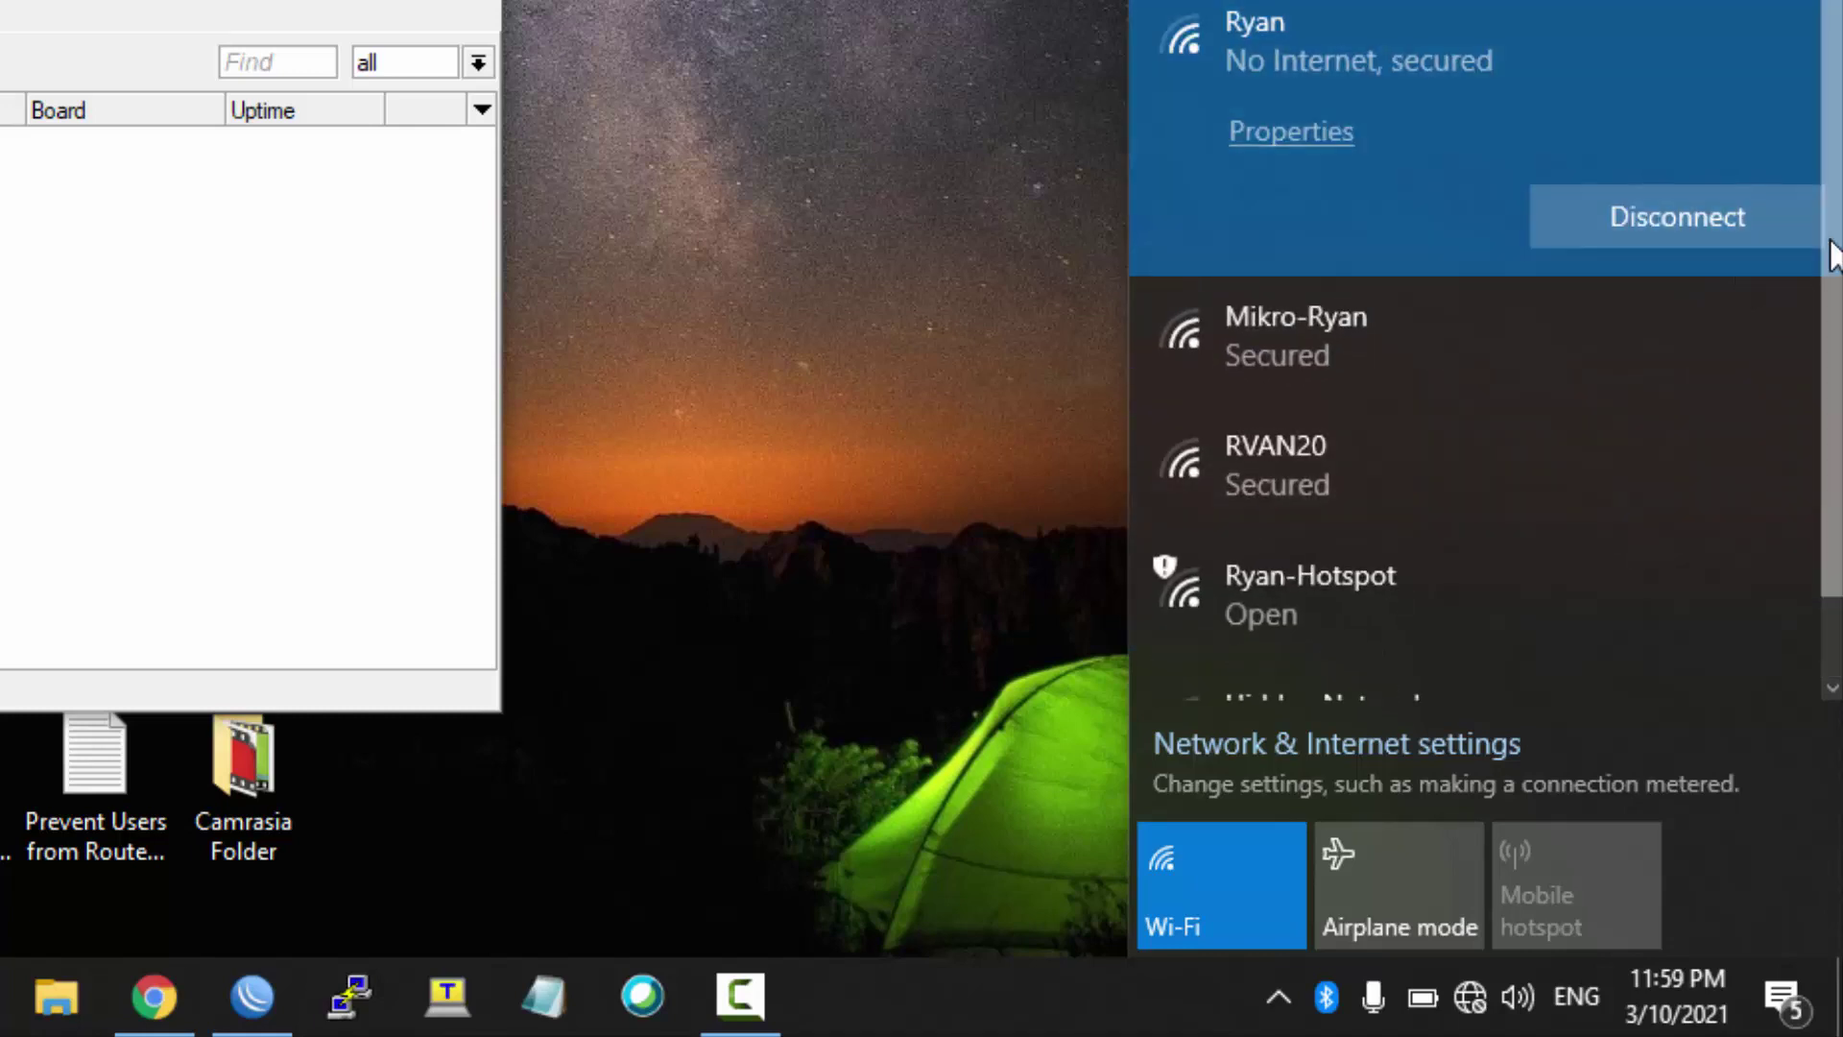
Step: Disconnect the computer from the Ryan and RVAN20 Wi-Fi networks and close the network list
scroll(1829, 257, down, 1)
scroll(1829, 182, up, 1)
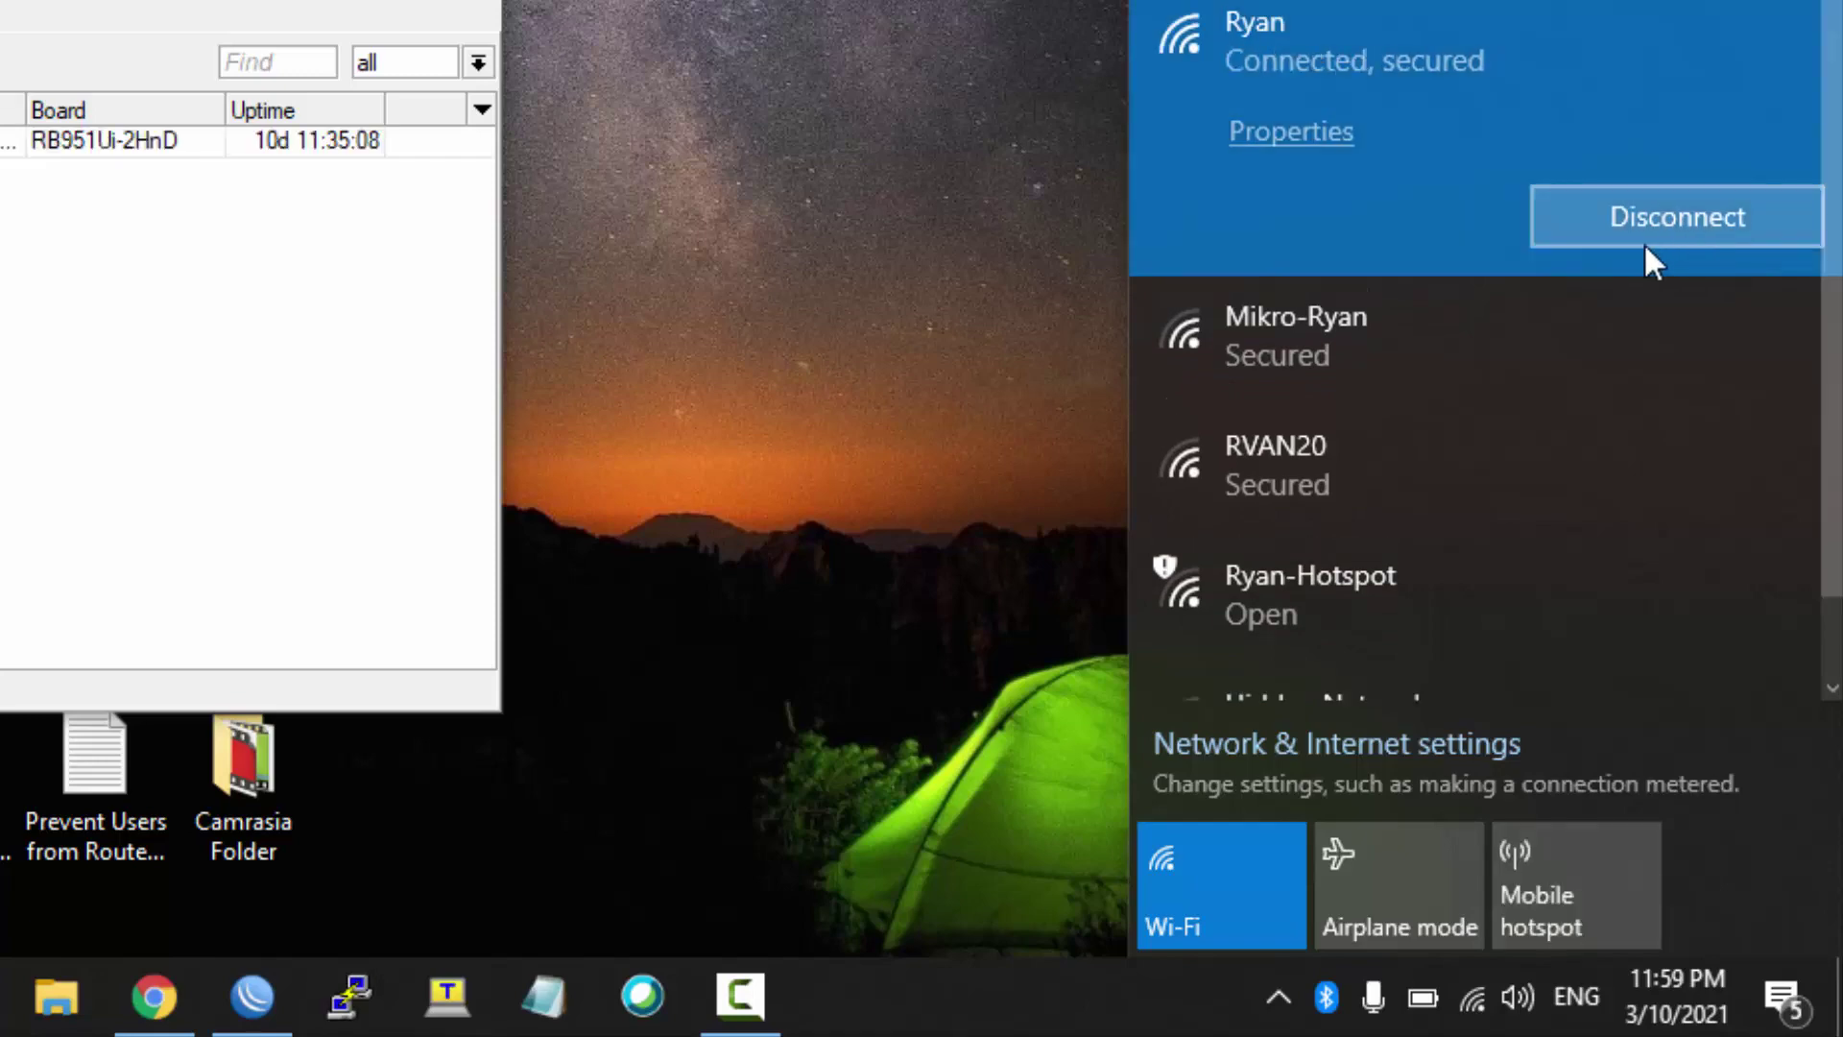
click(1598, 229)
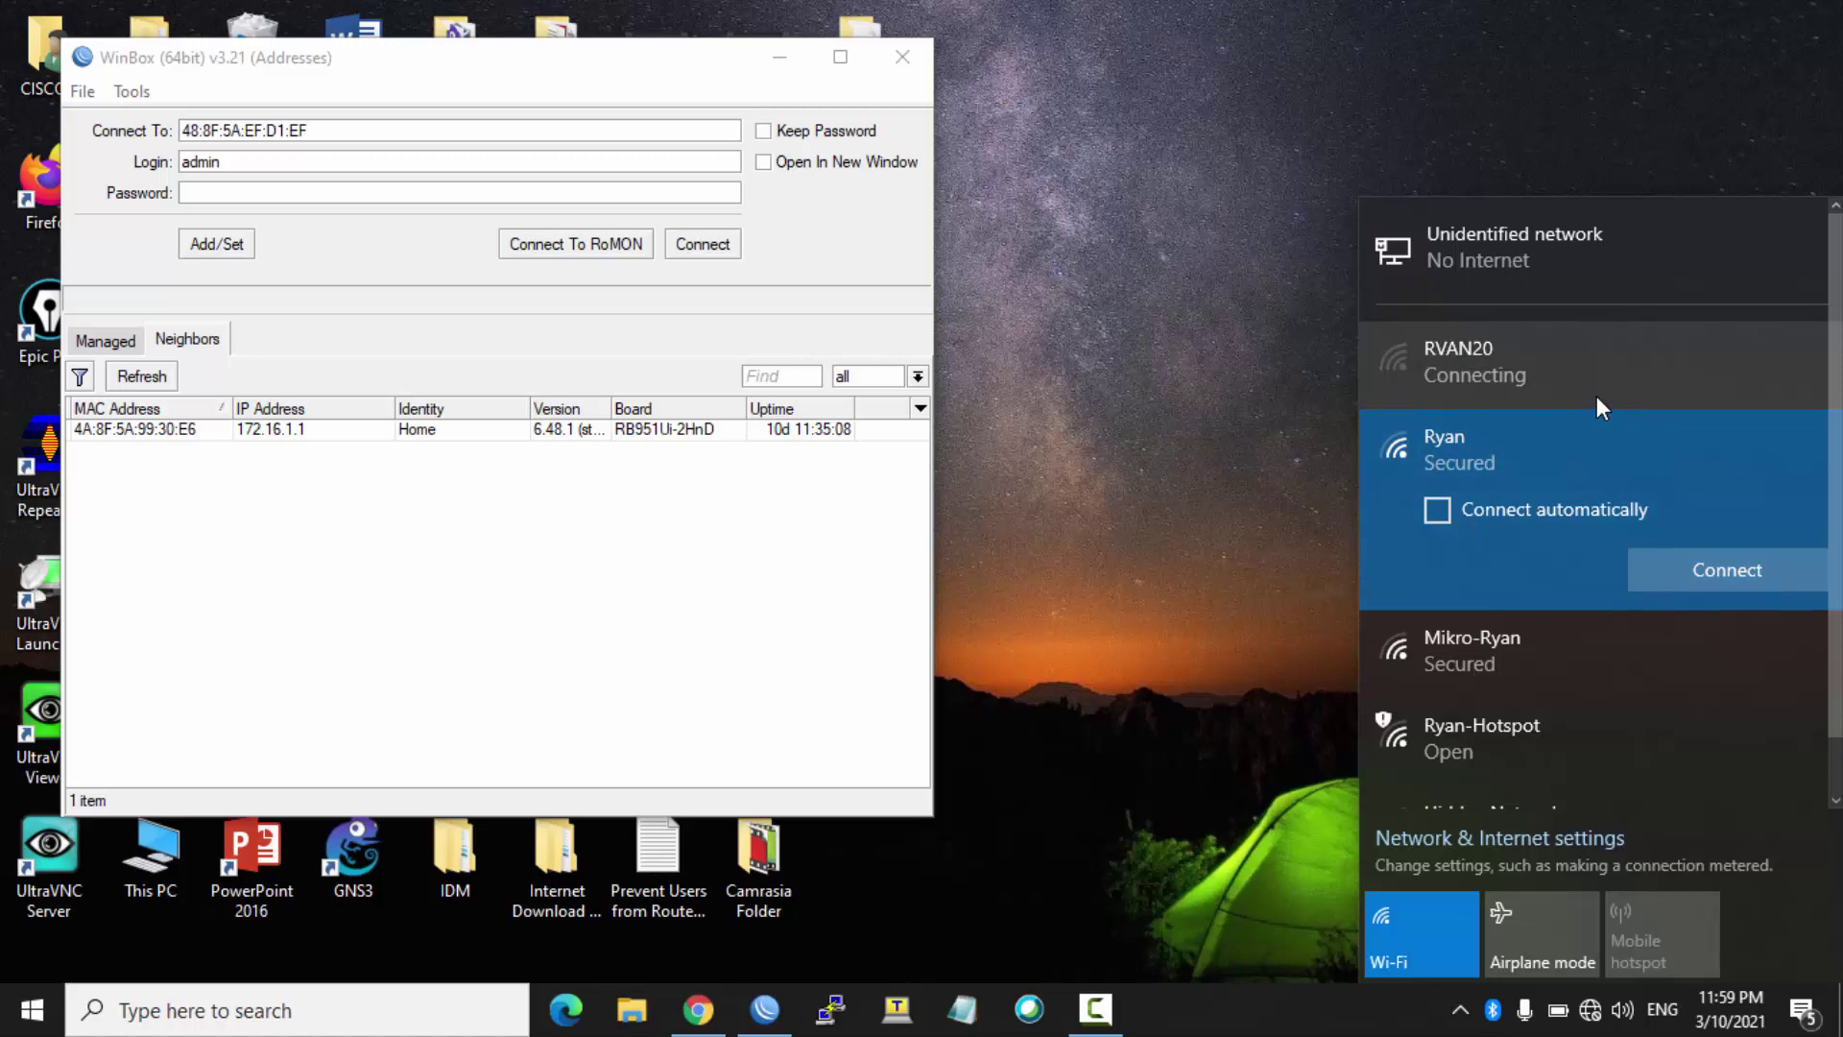
click(1597, 395)
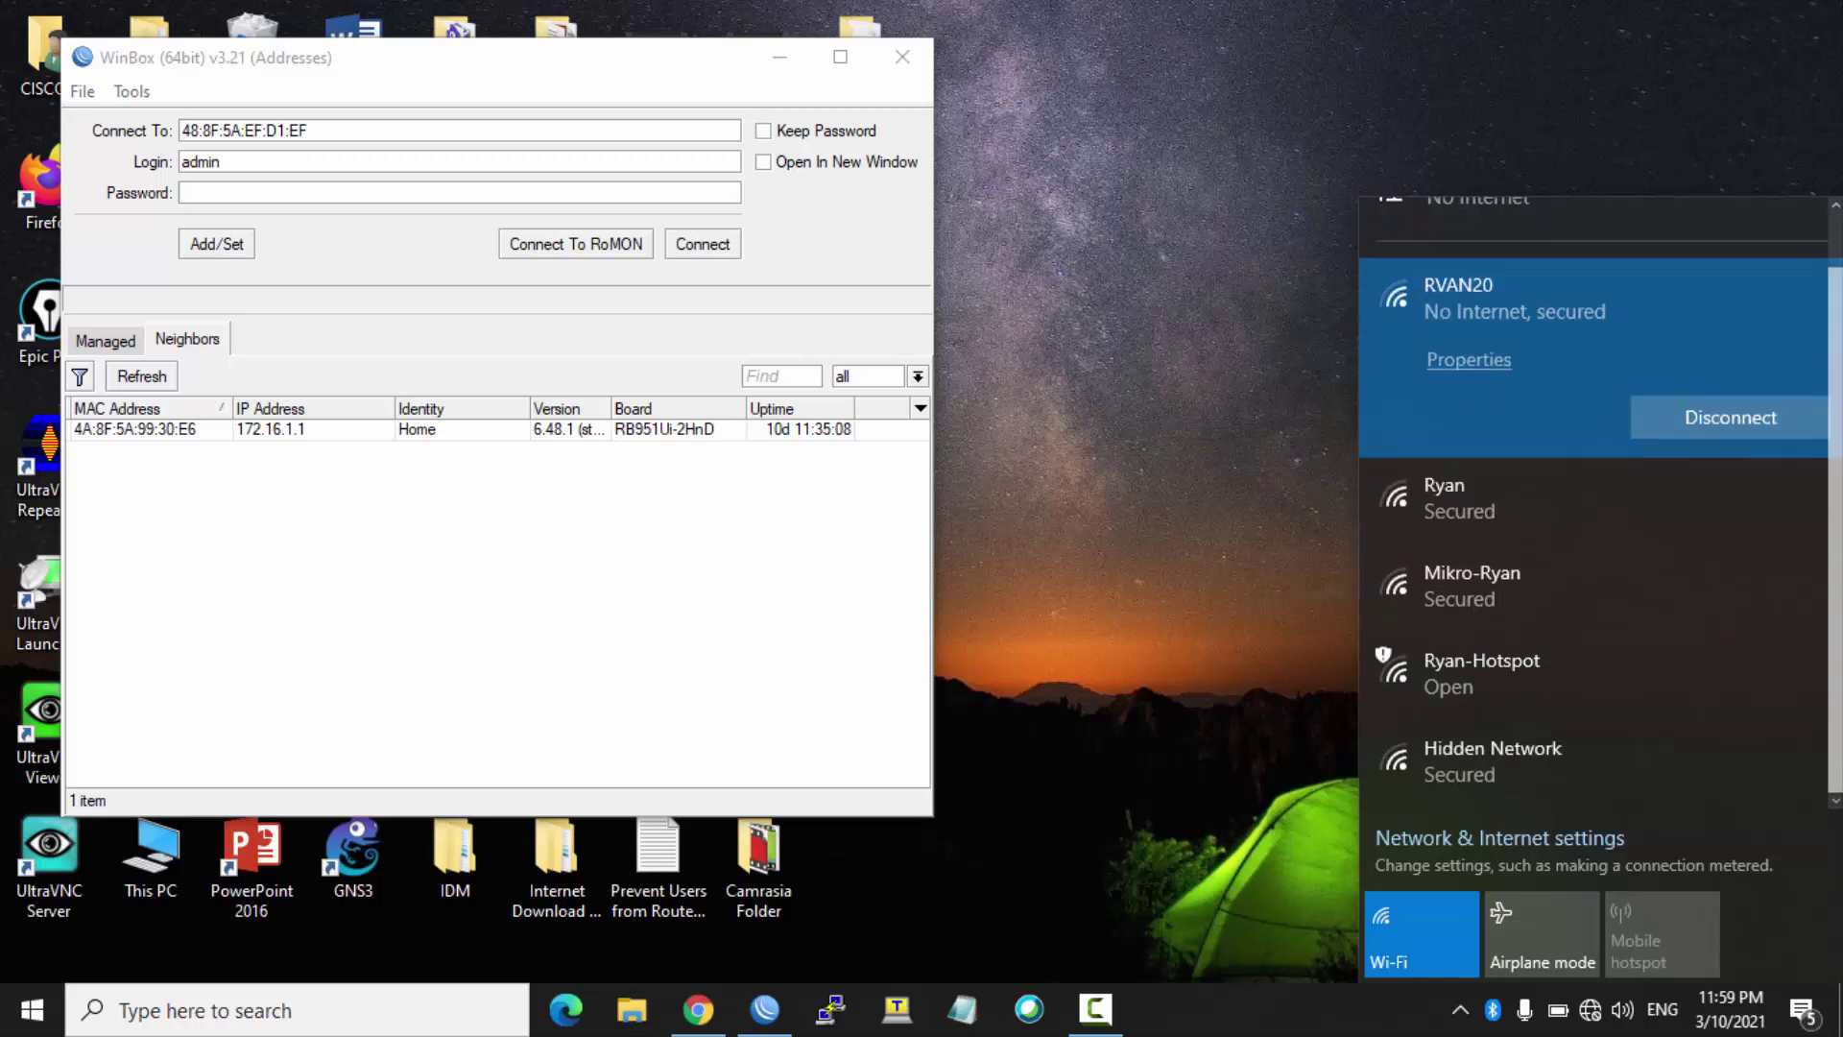
click(1697, 419)
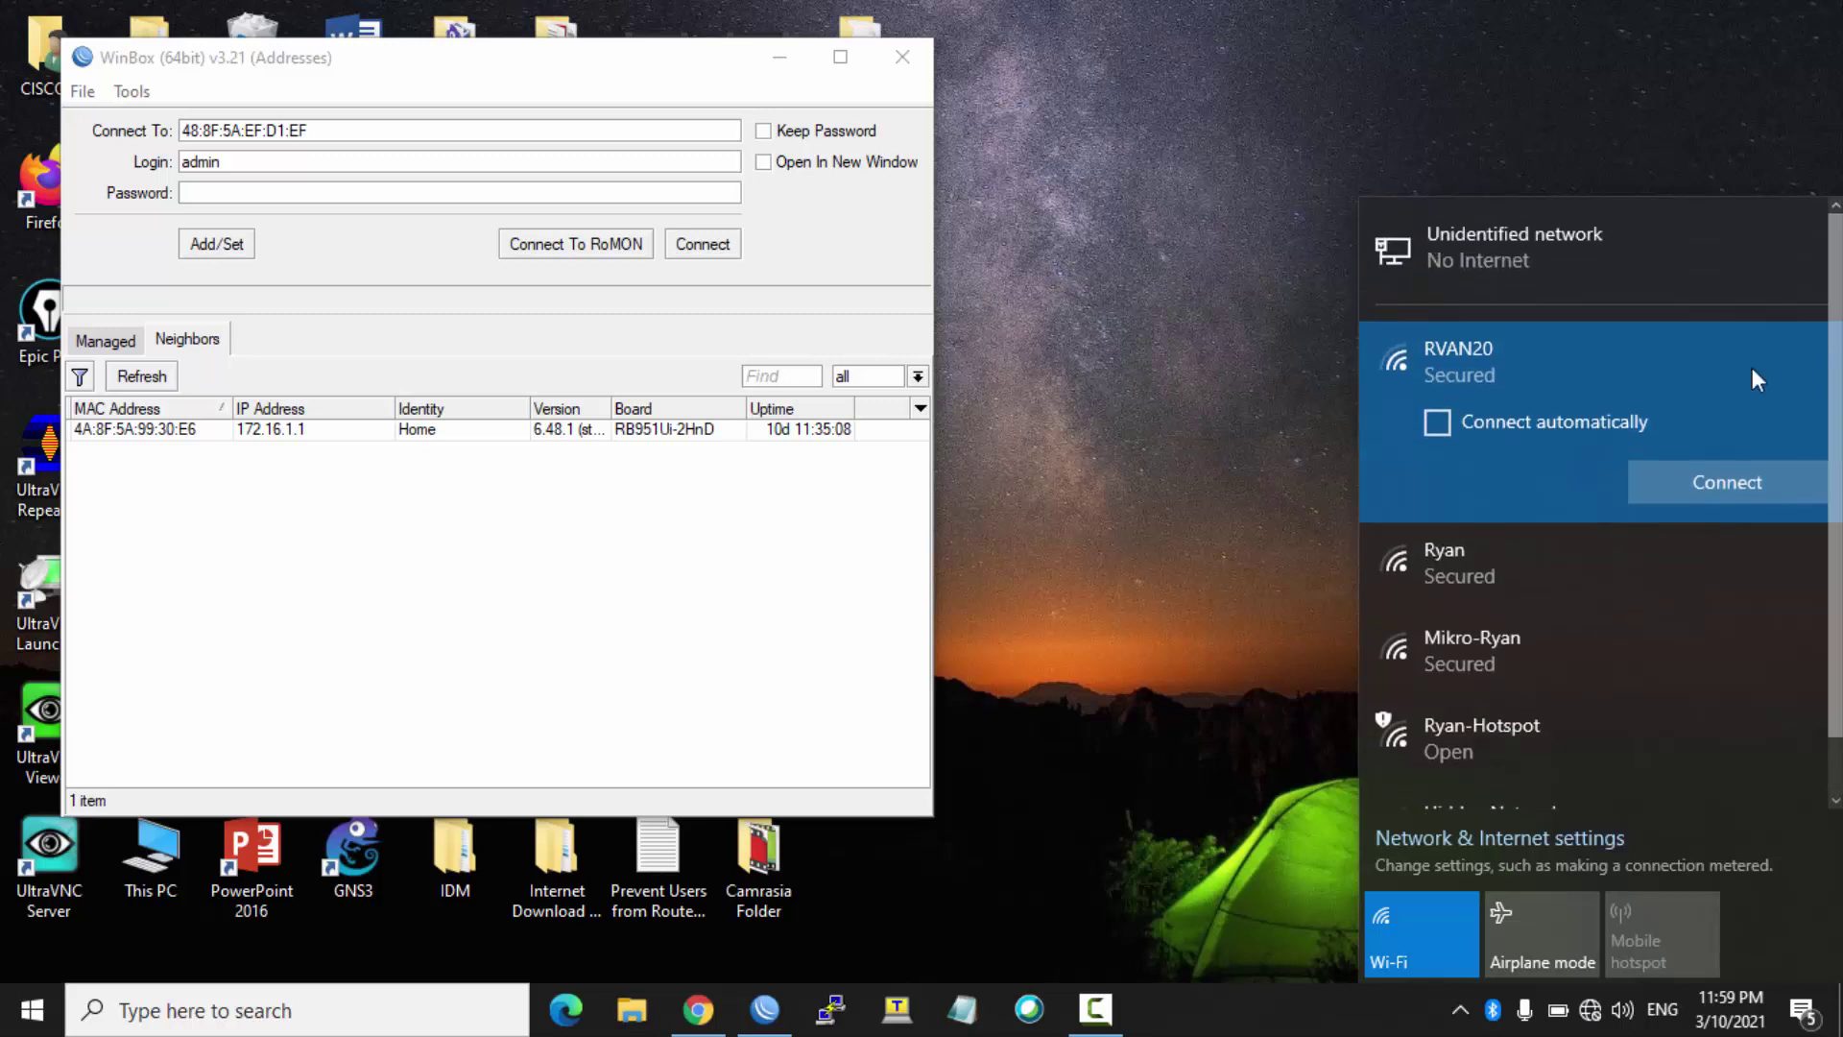
click(1206, 359)
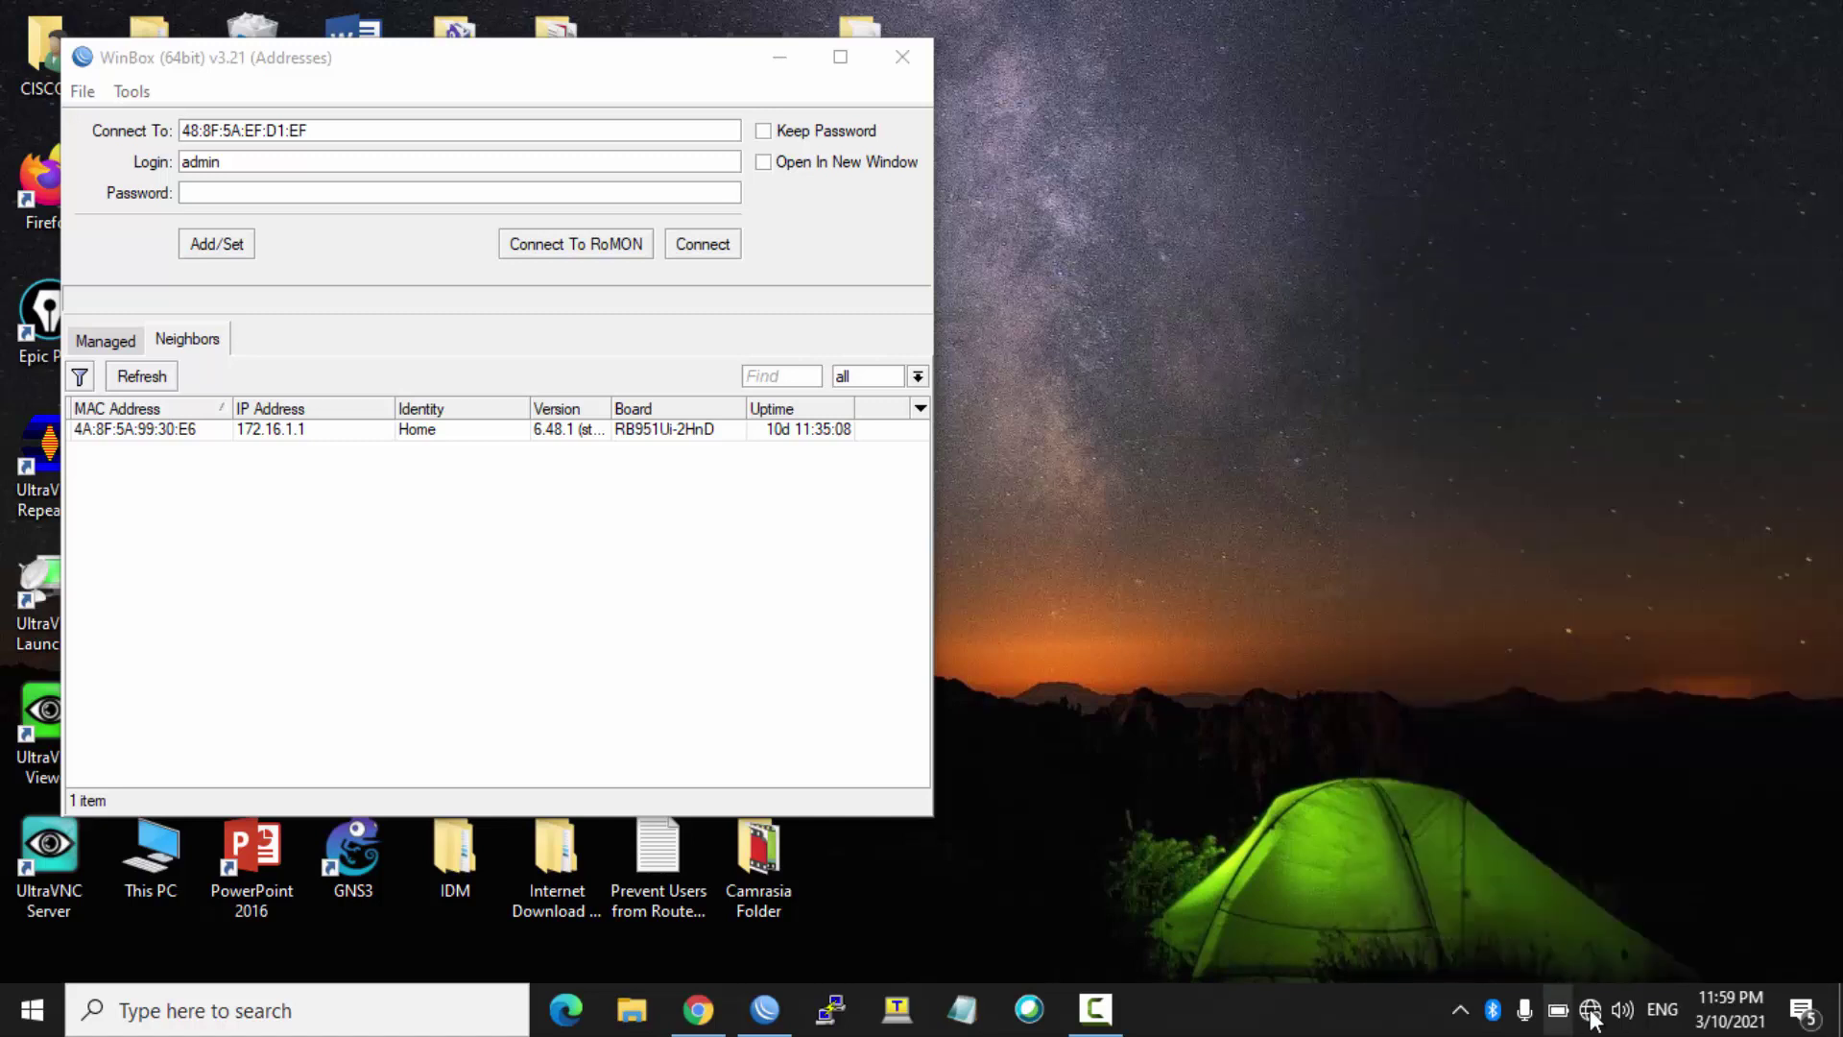
Step: Turn the computer's Wi-Fi off and back on from the network list
click(1591, 1013)
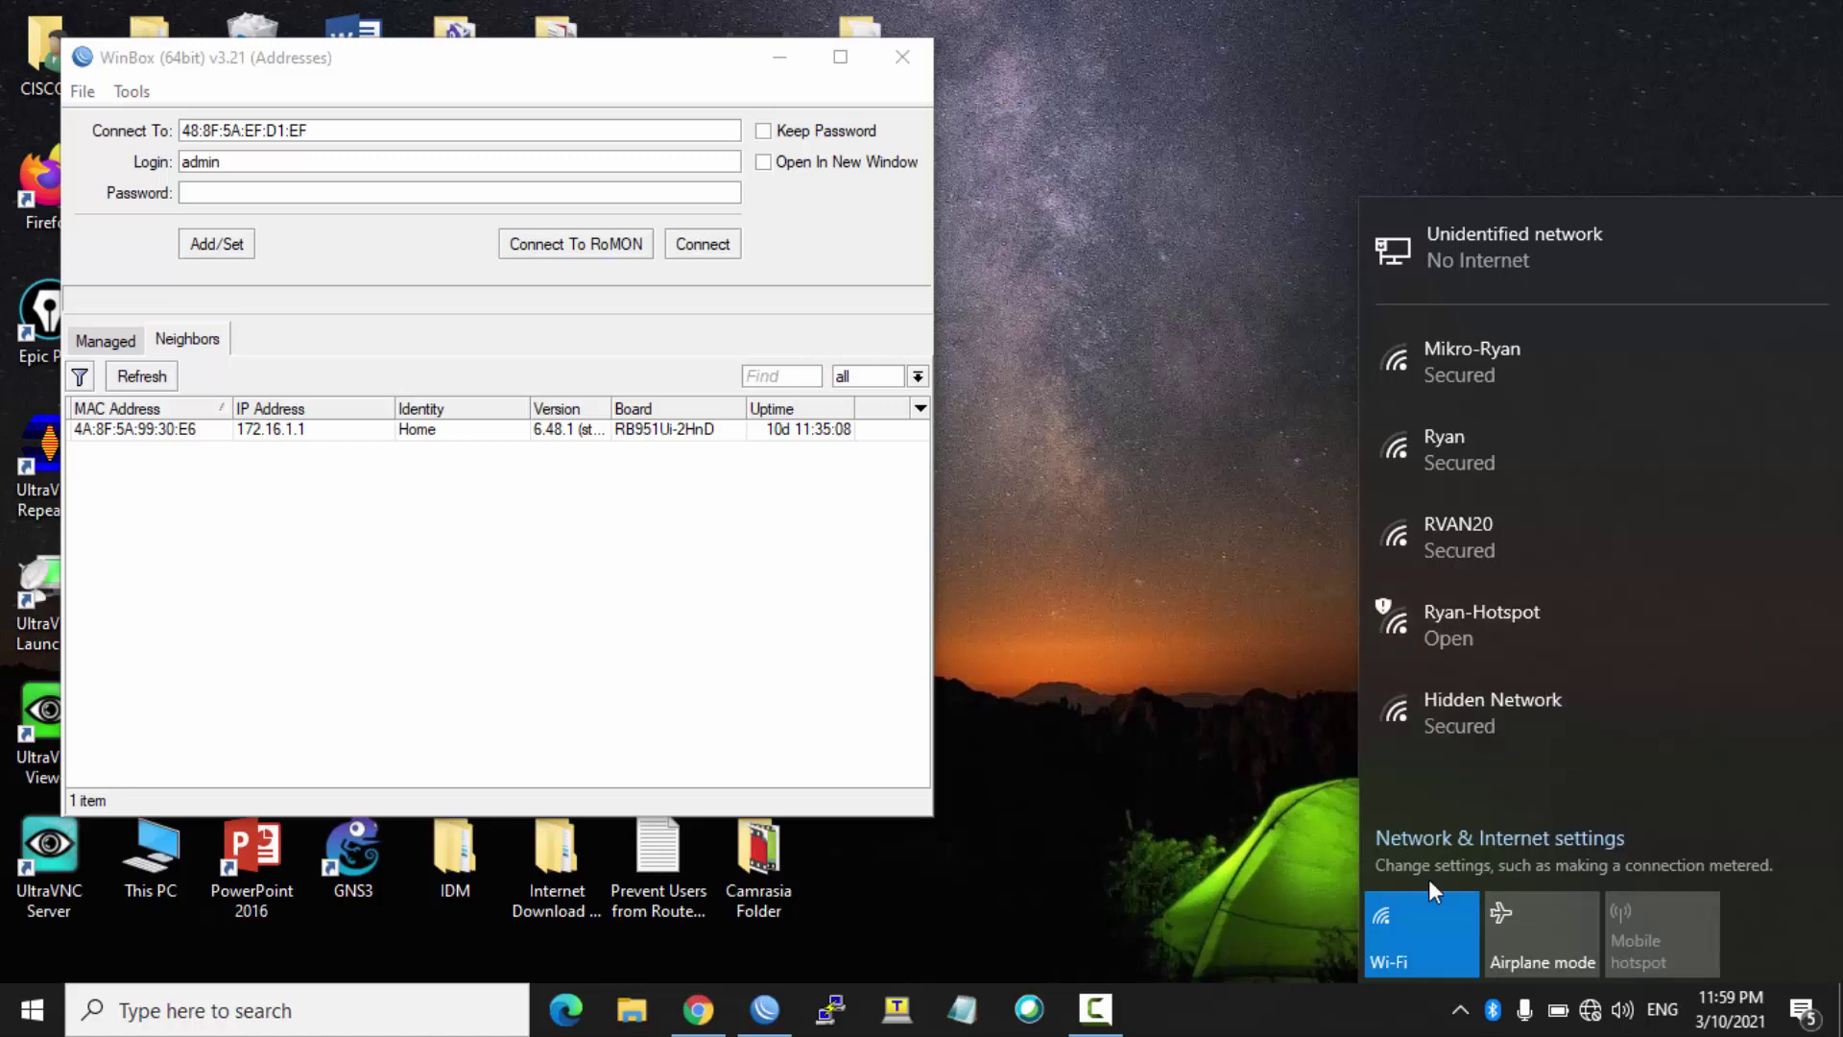
click(1414, 930)
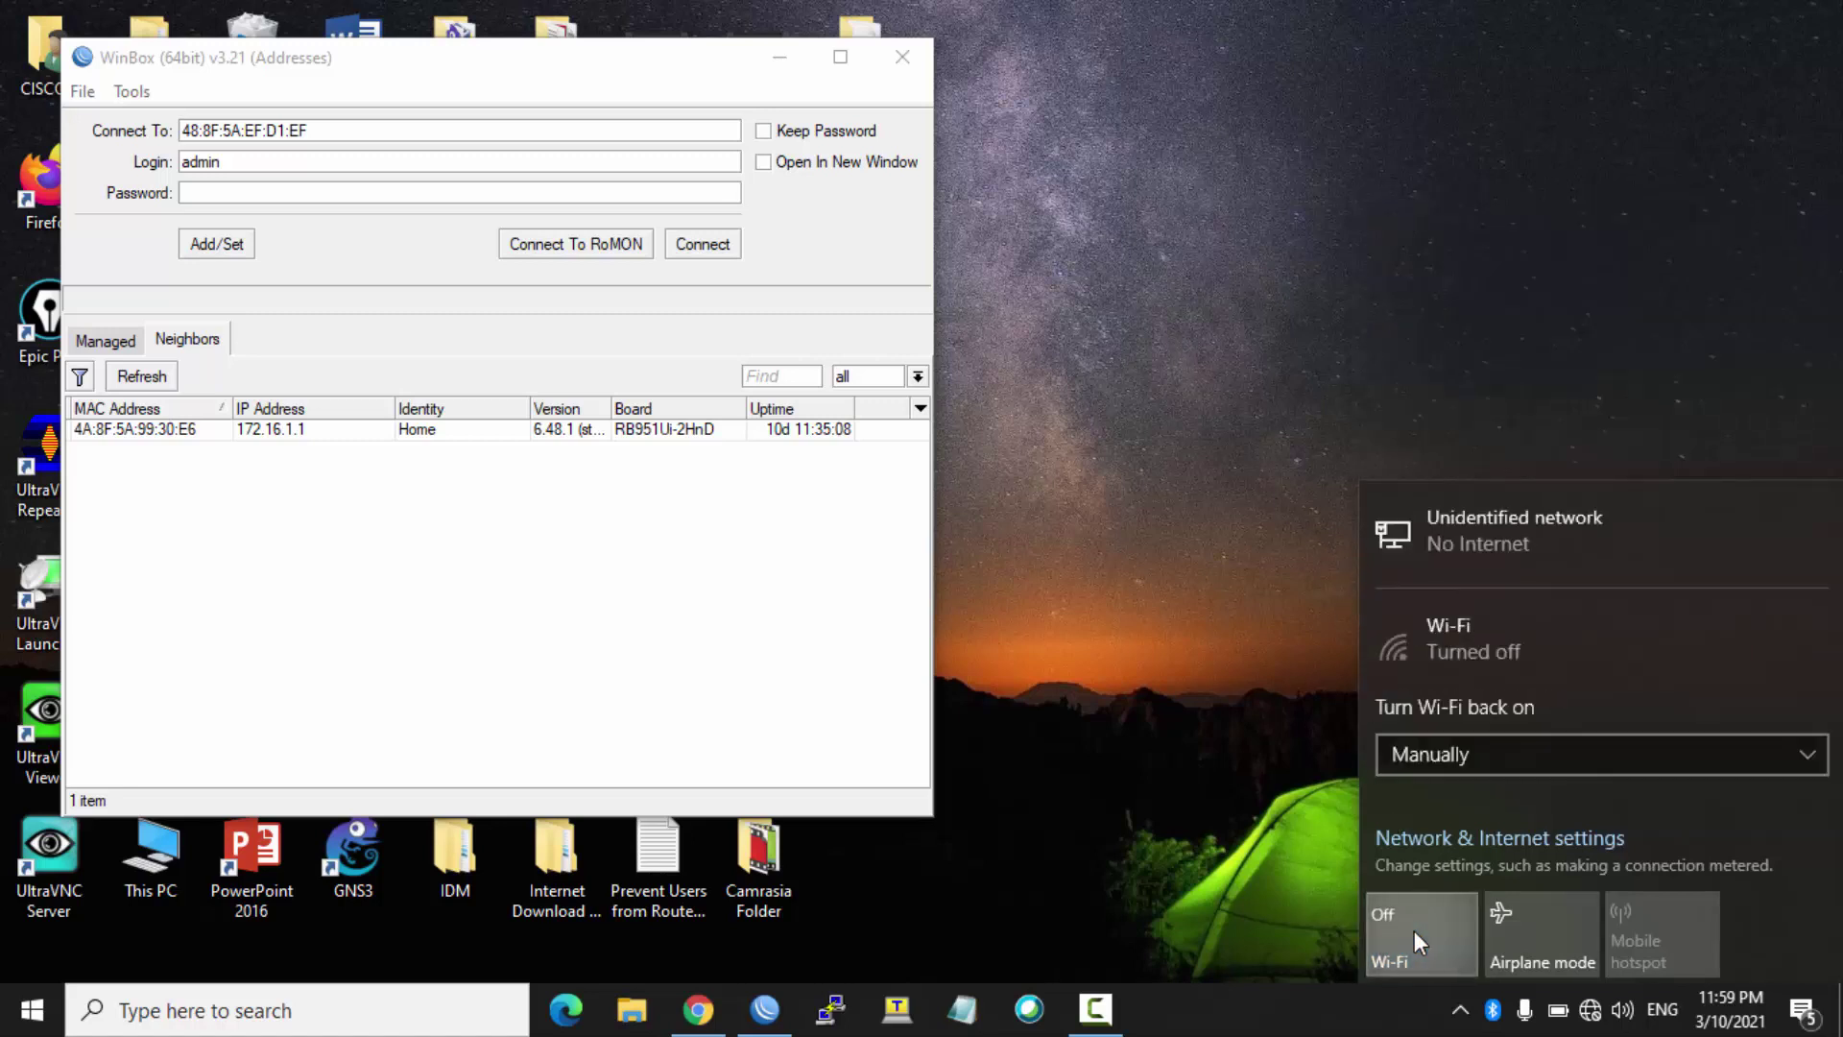
click(1414, 931)
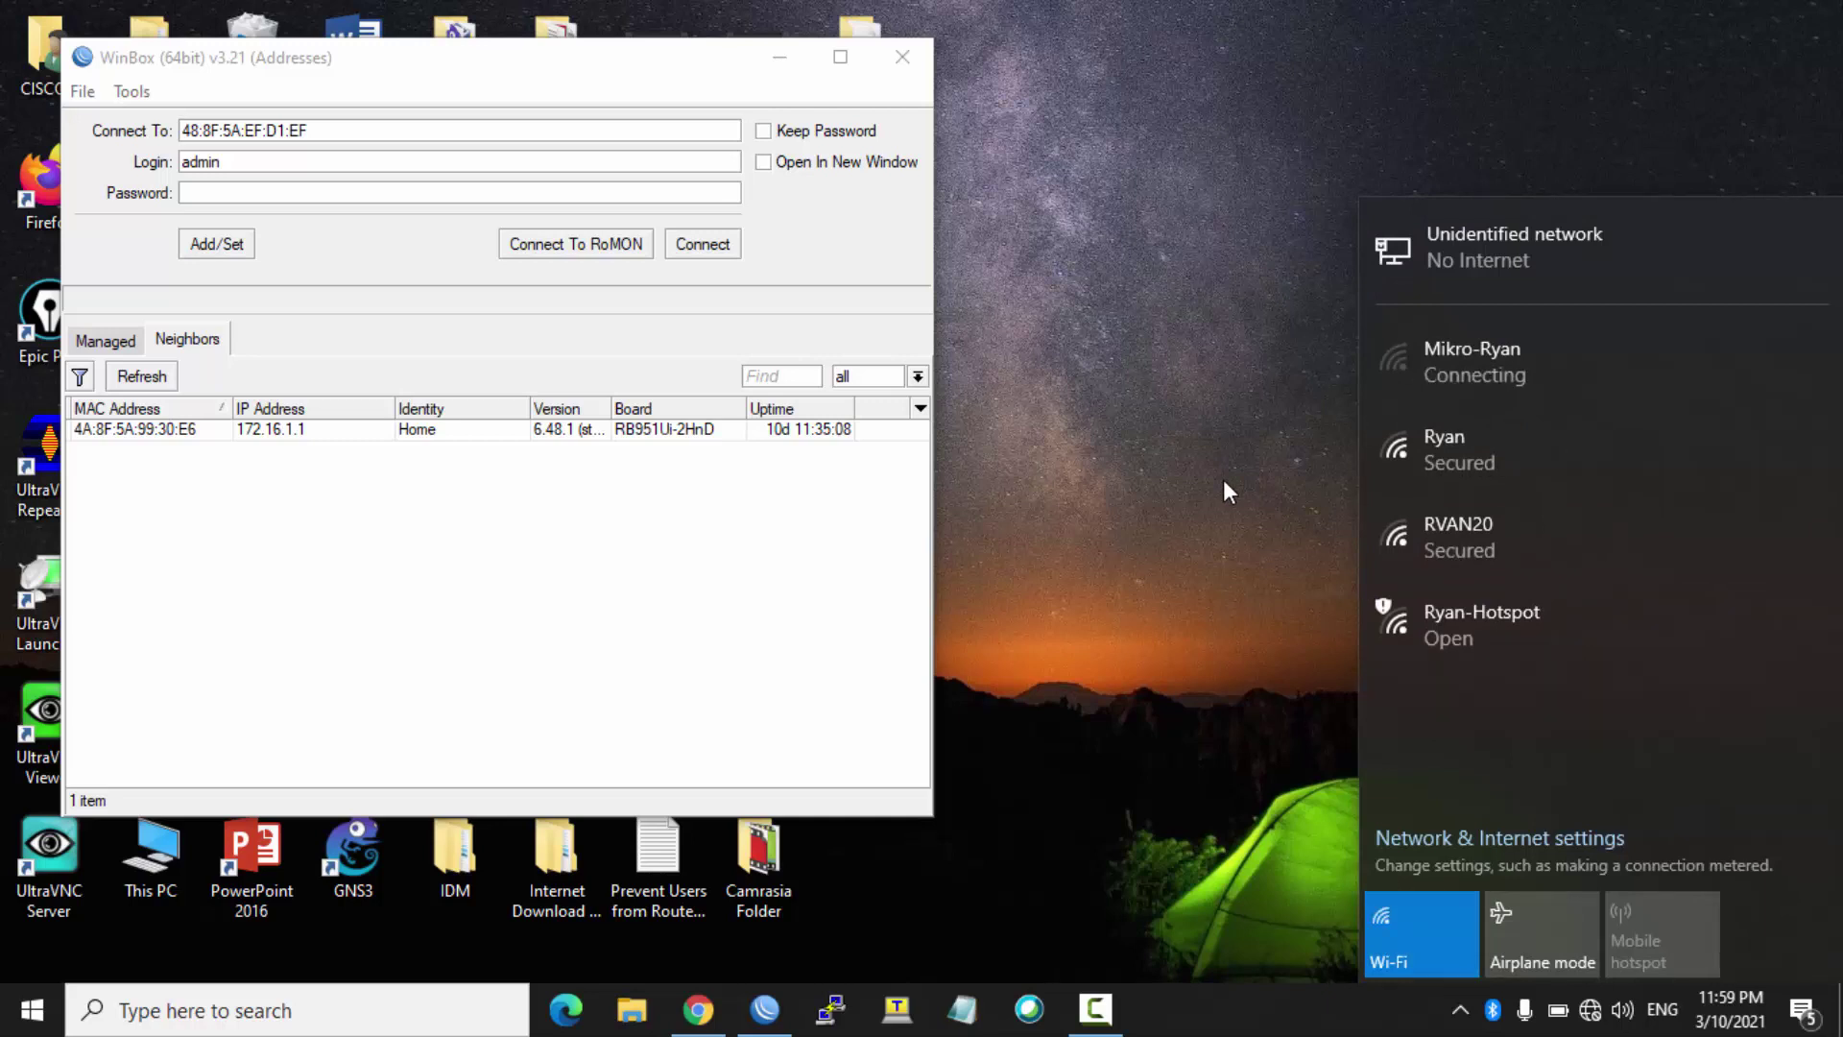
Step: Refresh the neighbor list and connect to the RBD52G-5HacD2 router whose identity is MikroTik
click(149, 380)
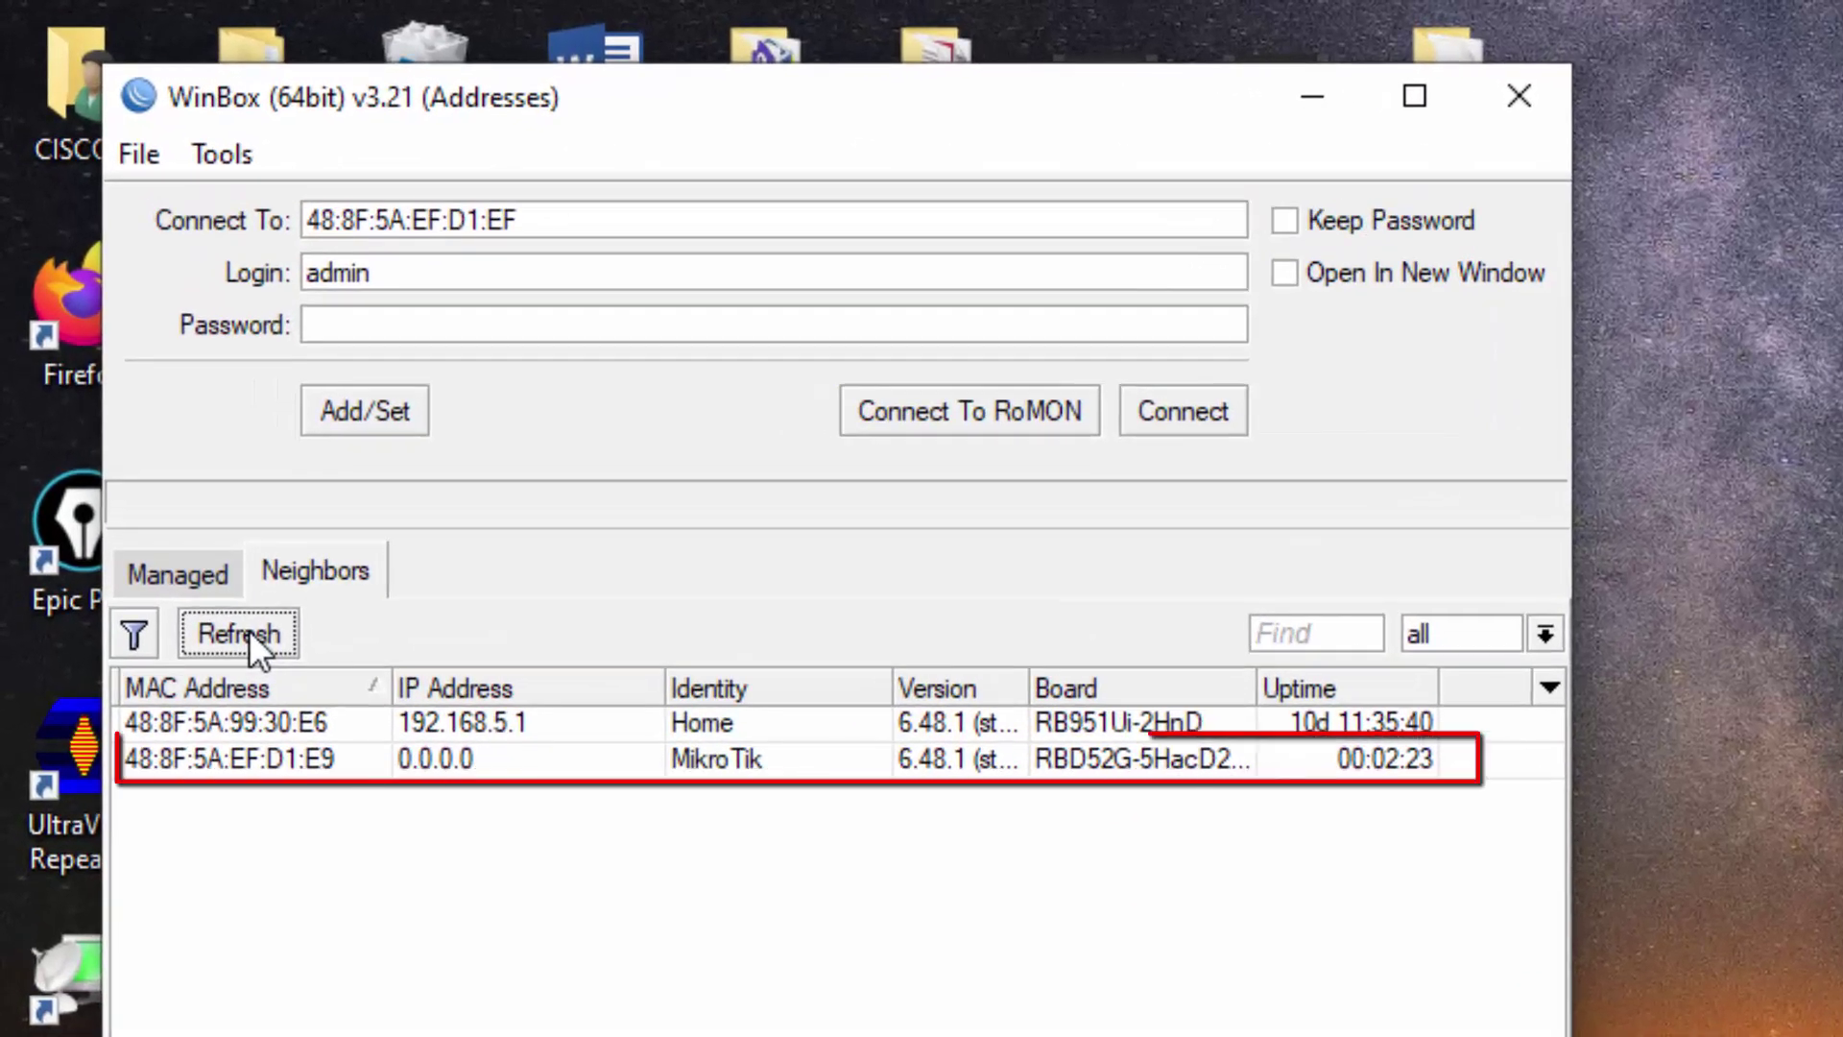
click(336, 767)
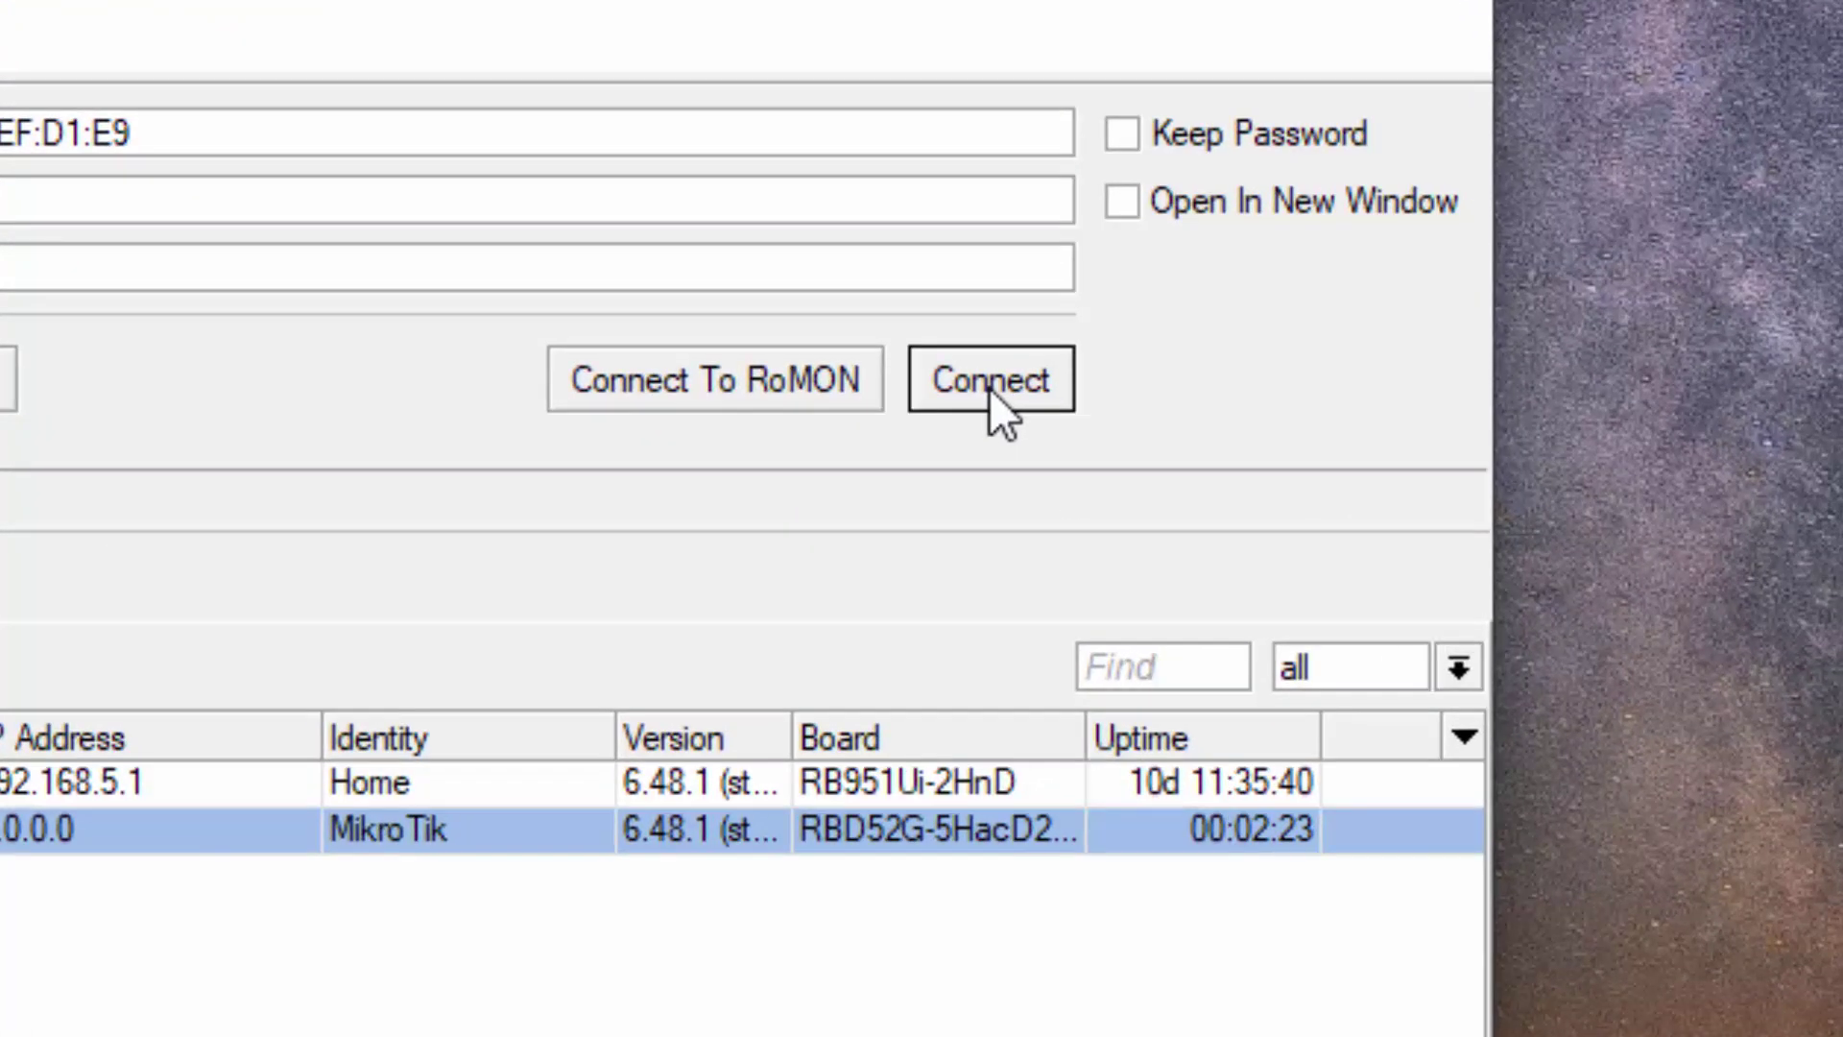
click(988, 388)
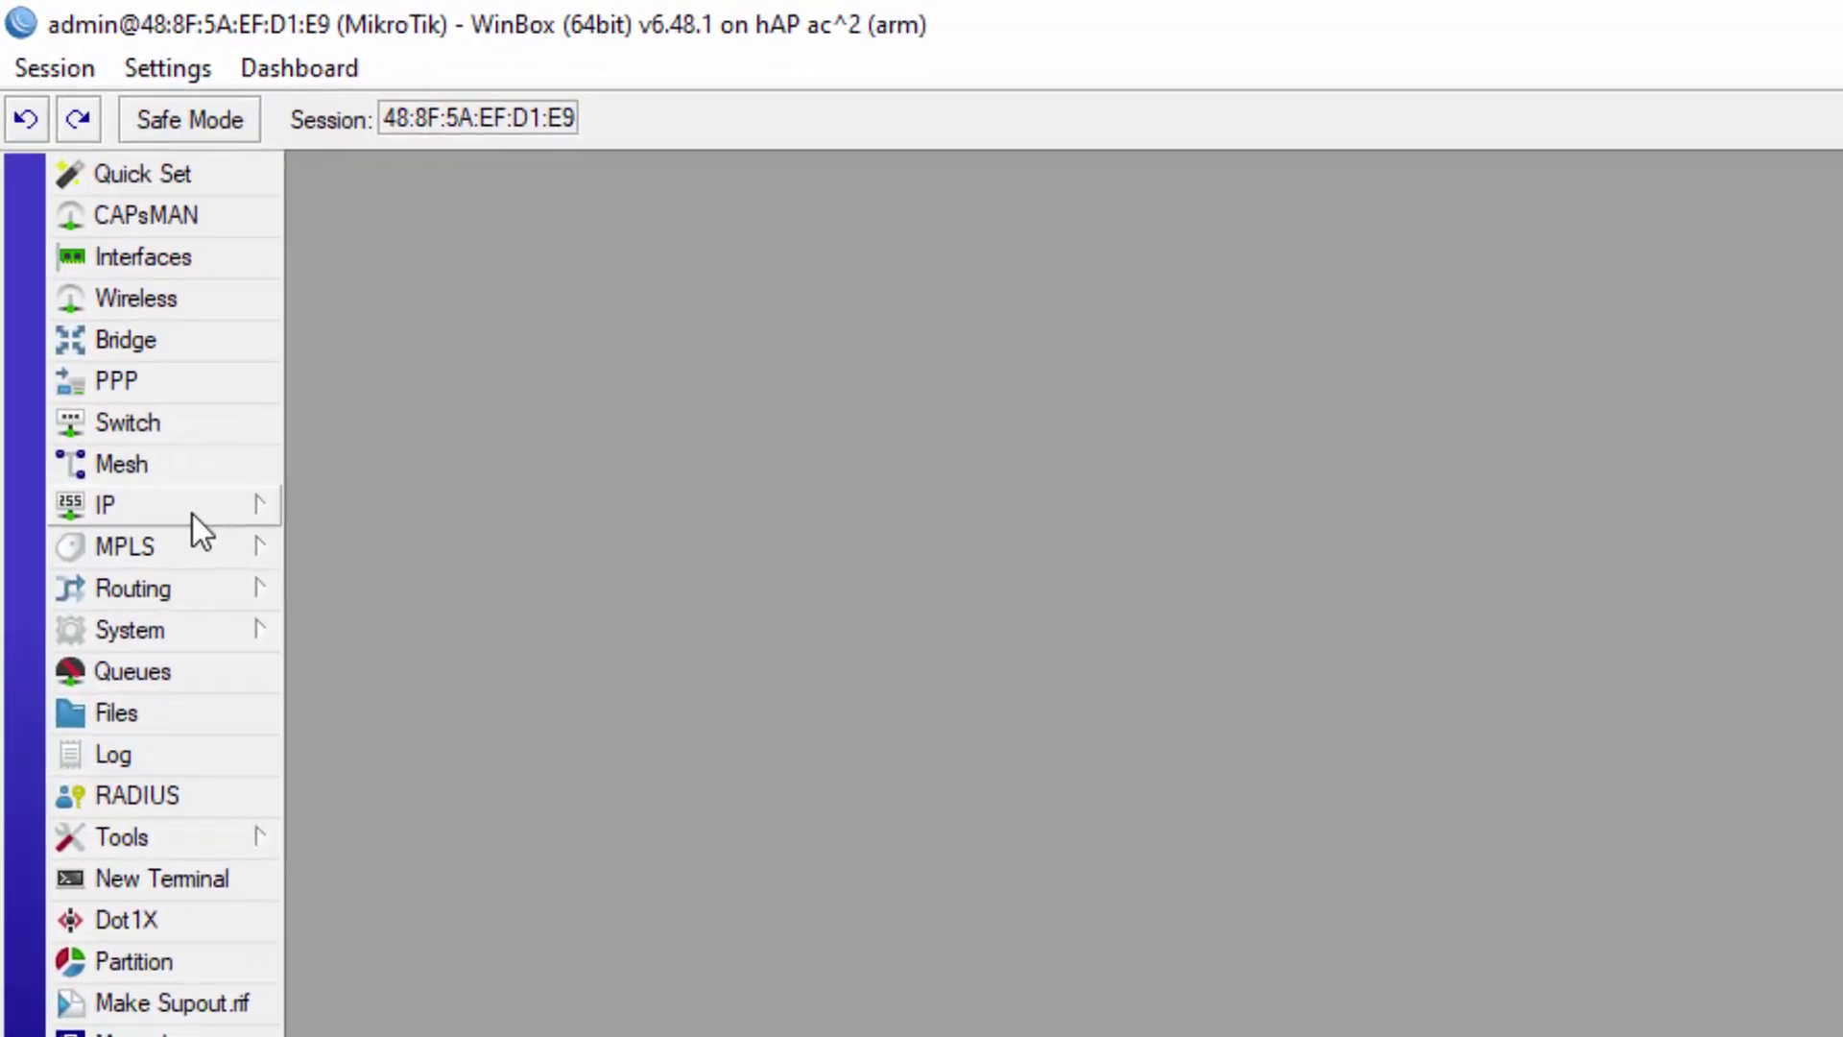
Step: Enable the wlan1 and wlan2 wireless interfaces in the router's interface list, and view the wireless settings
click(124, 259)
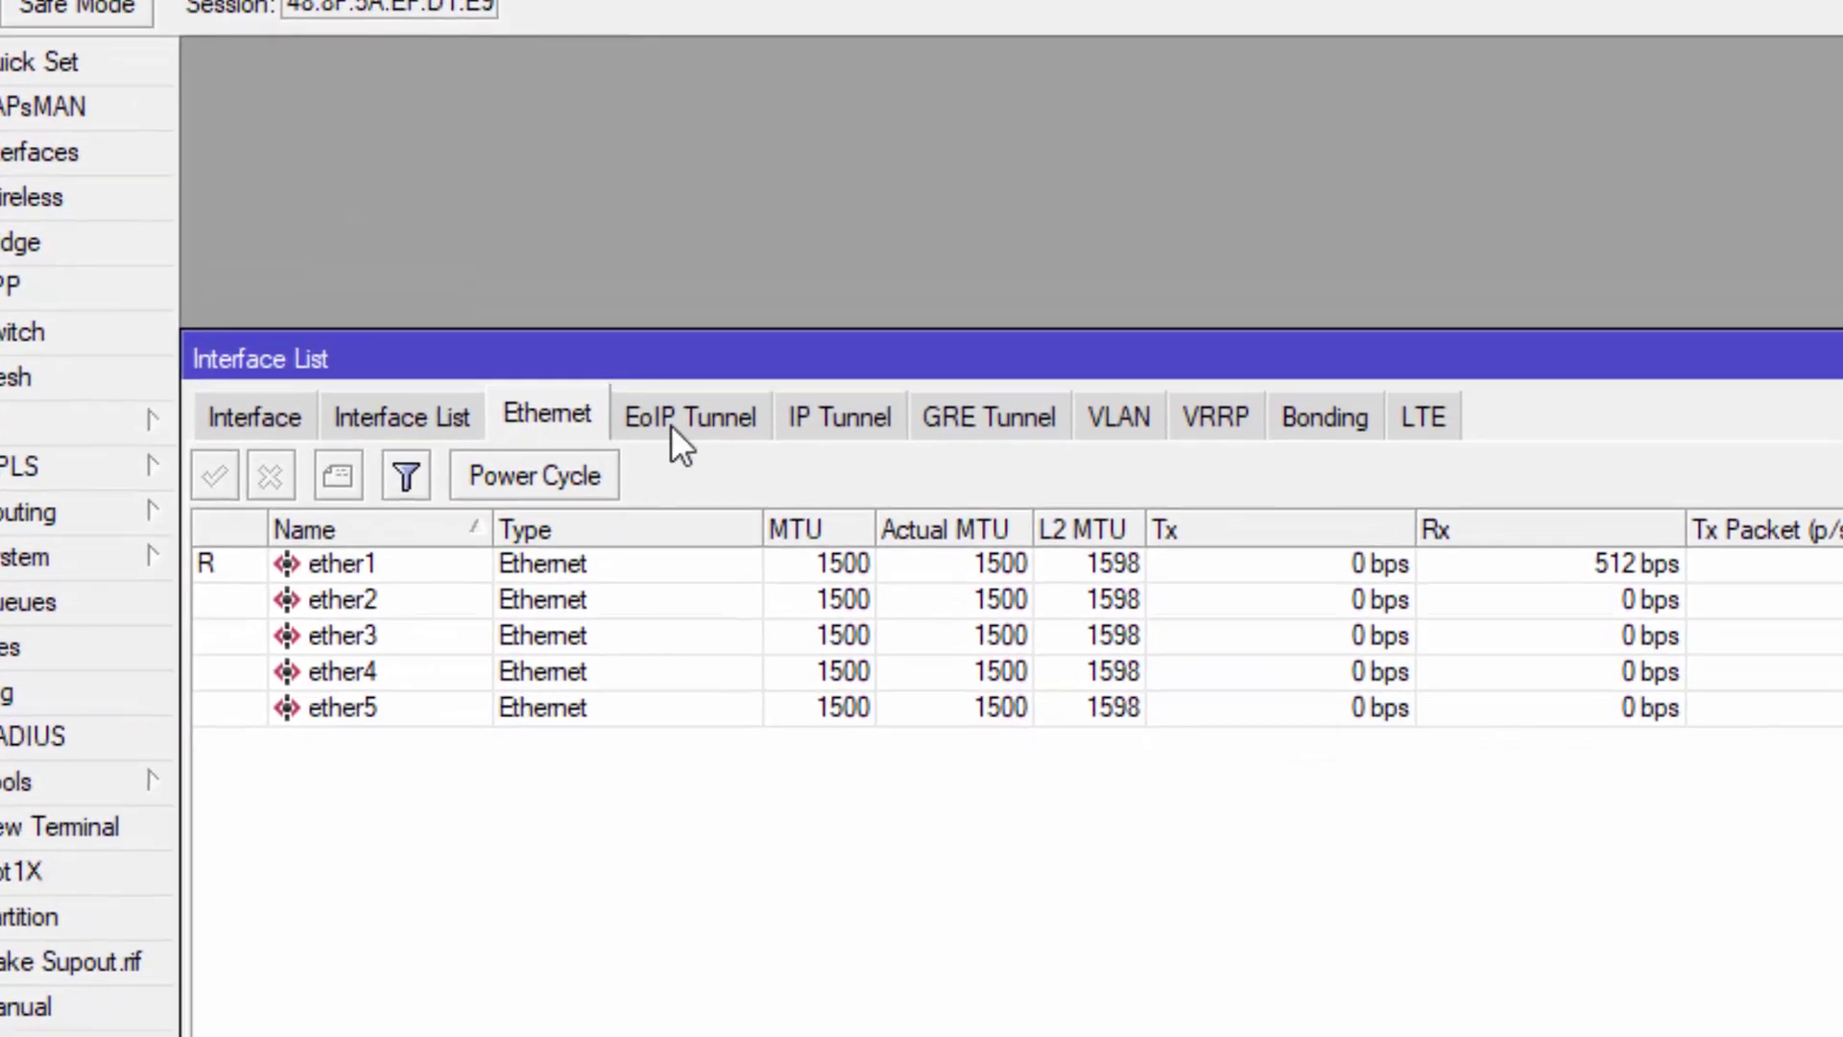
click(196, 378)
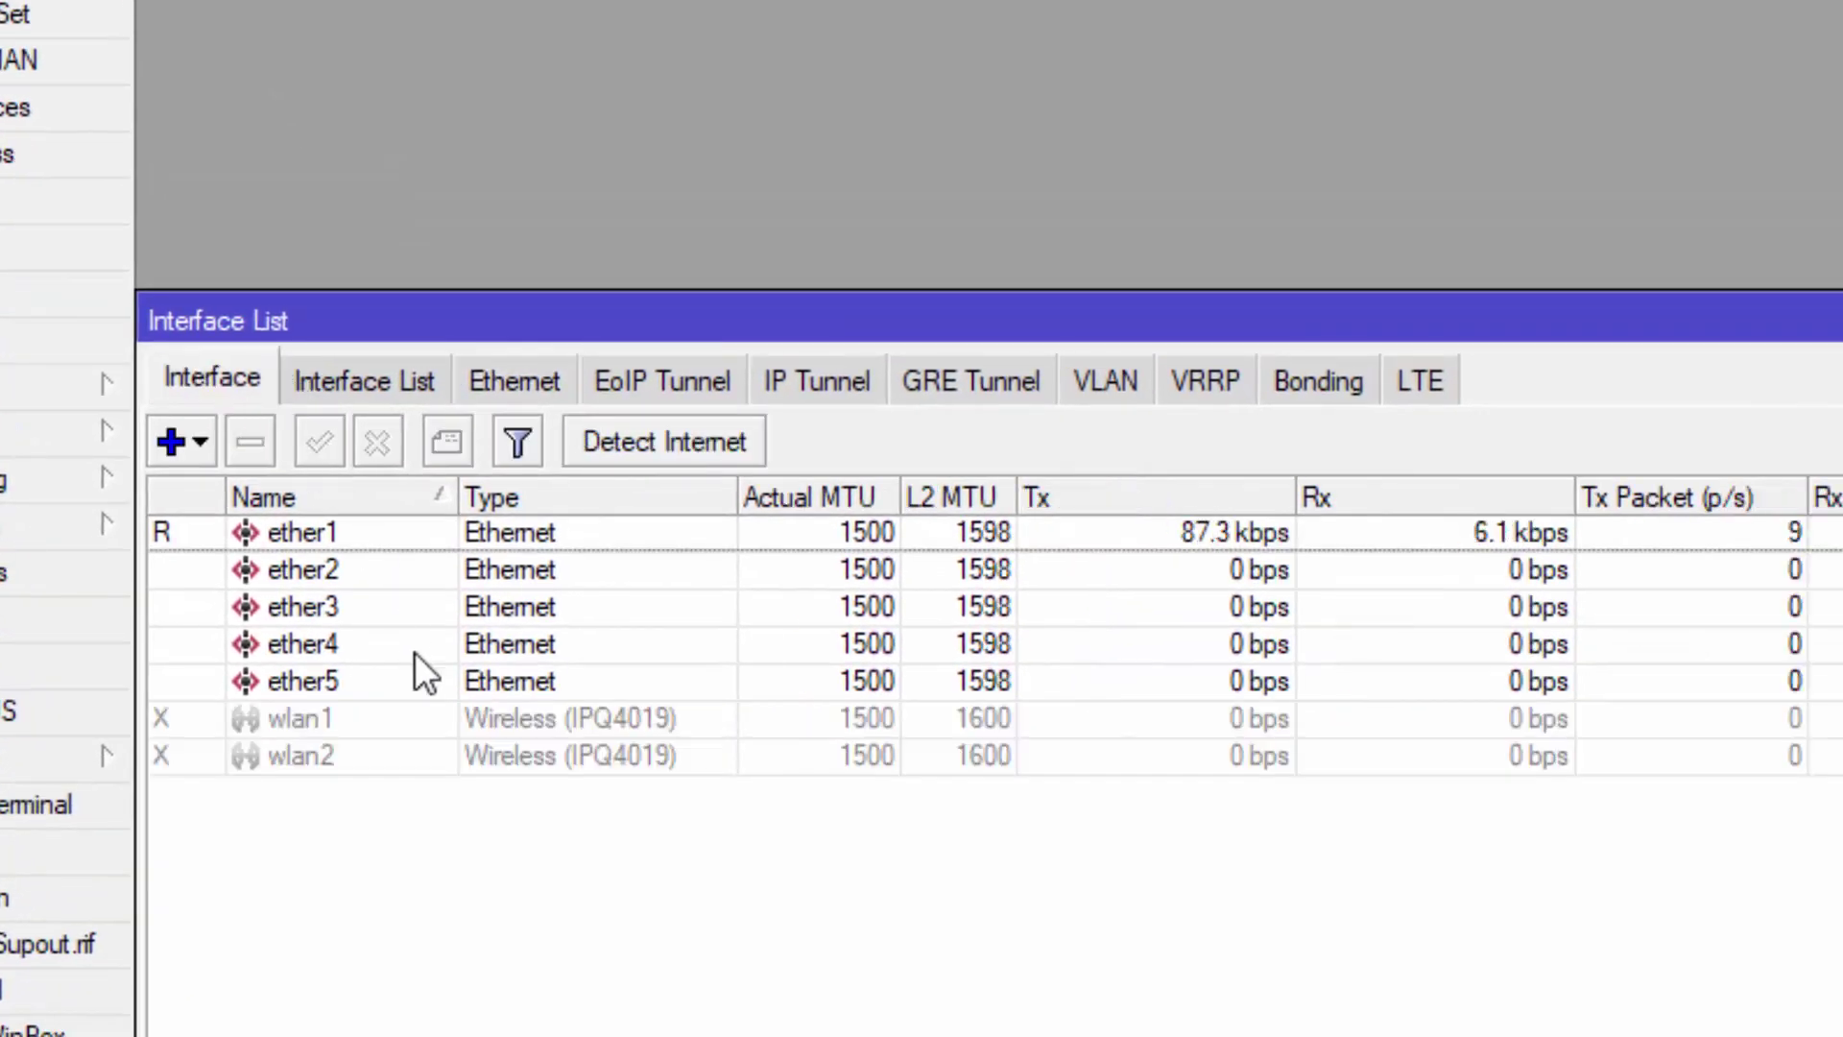
click(340, 718)
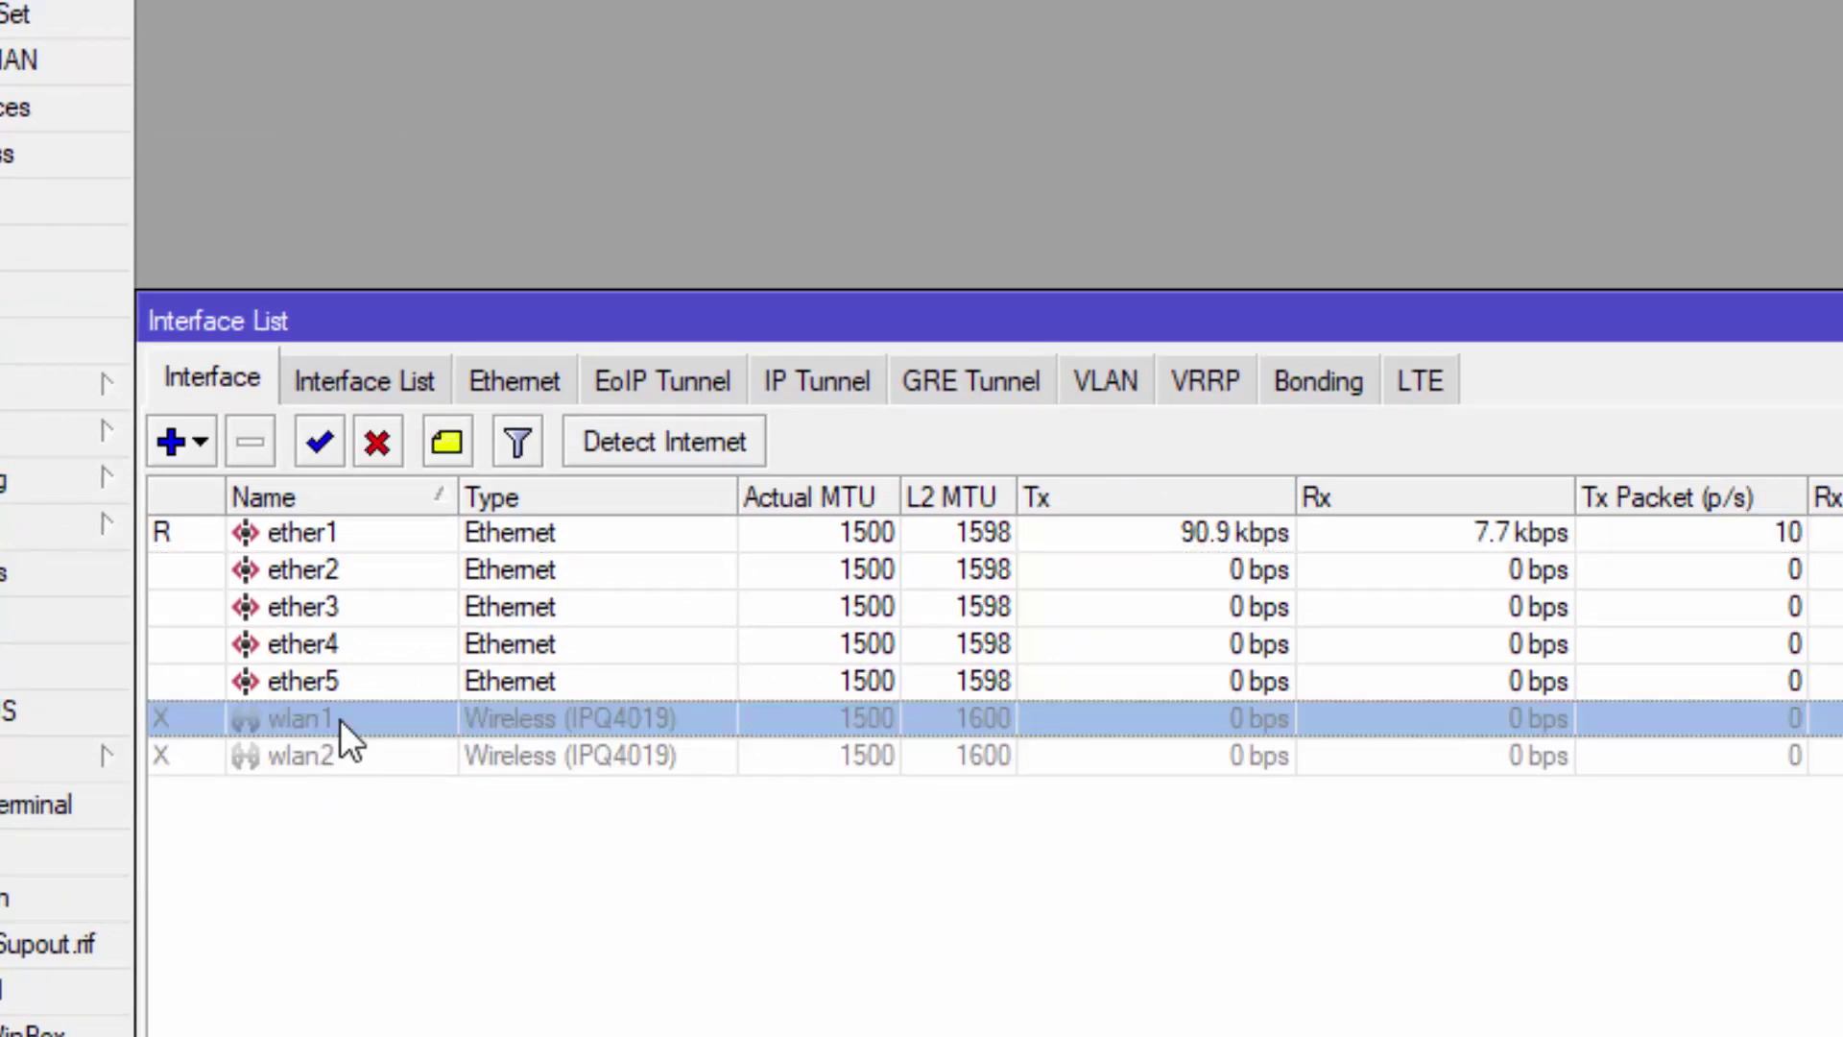
click(321, 443)
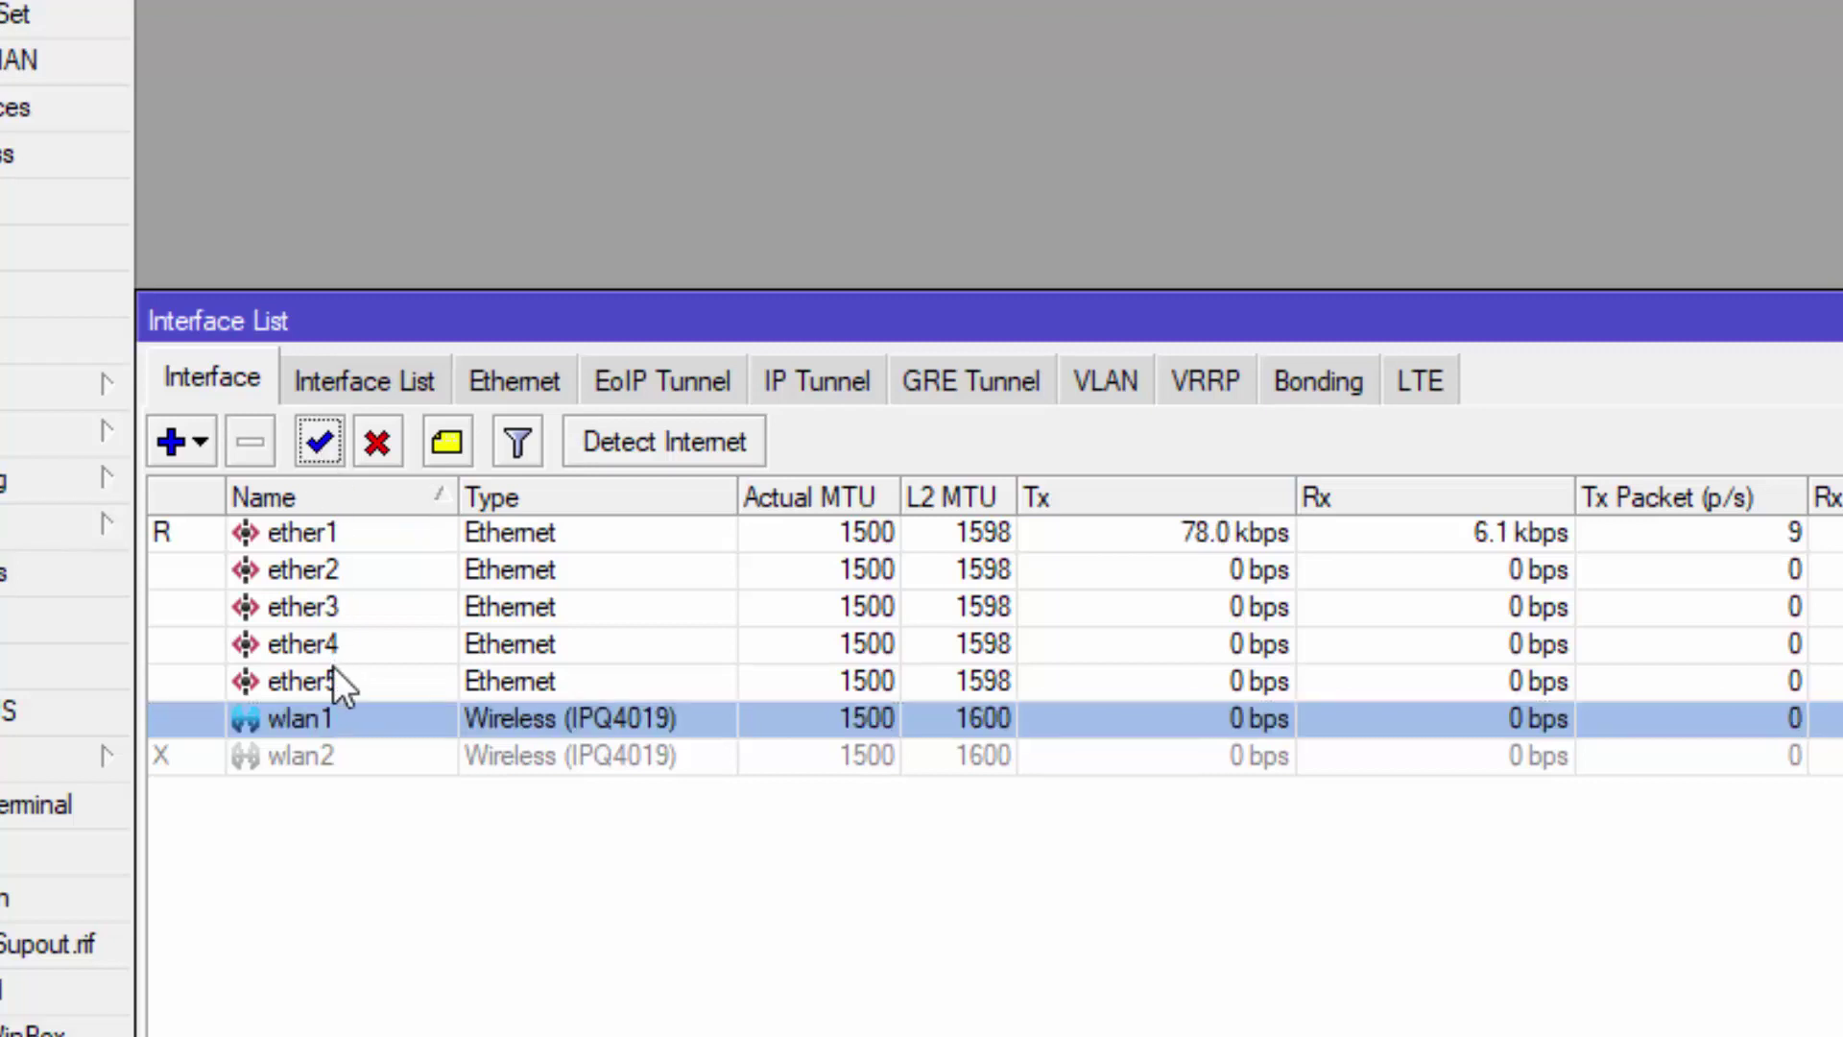
click(336, 754)
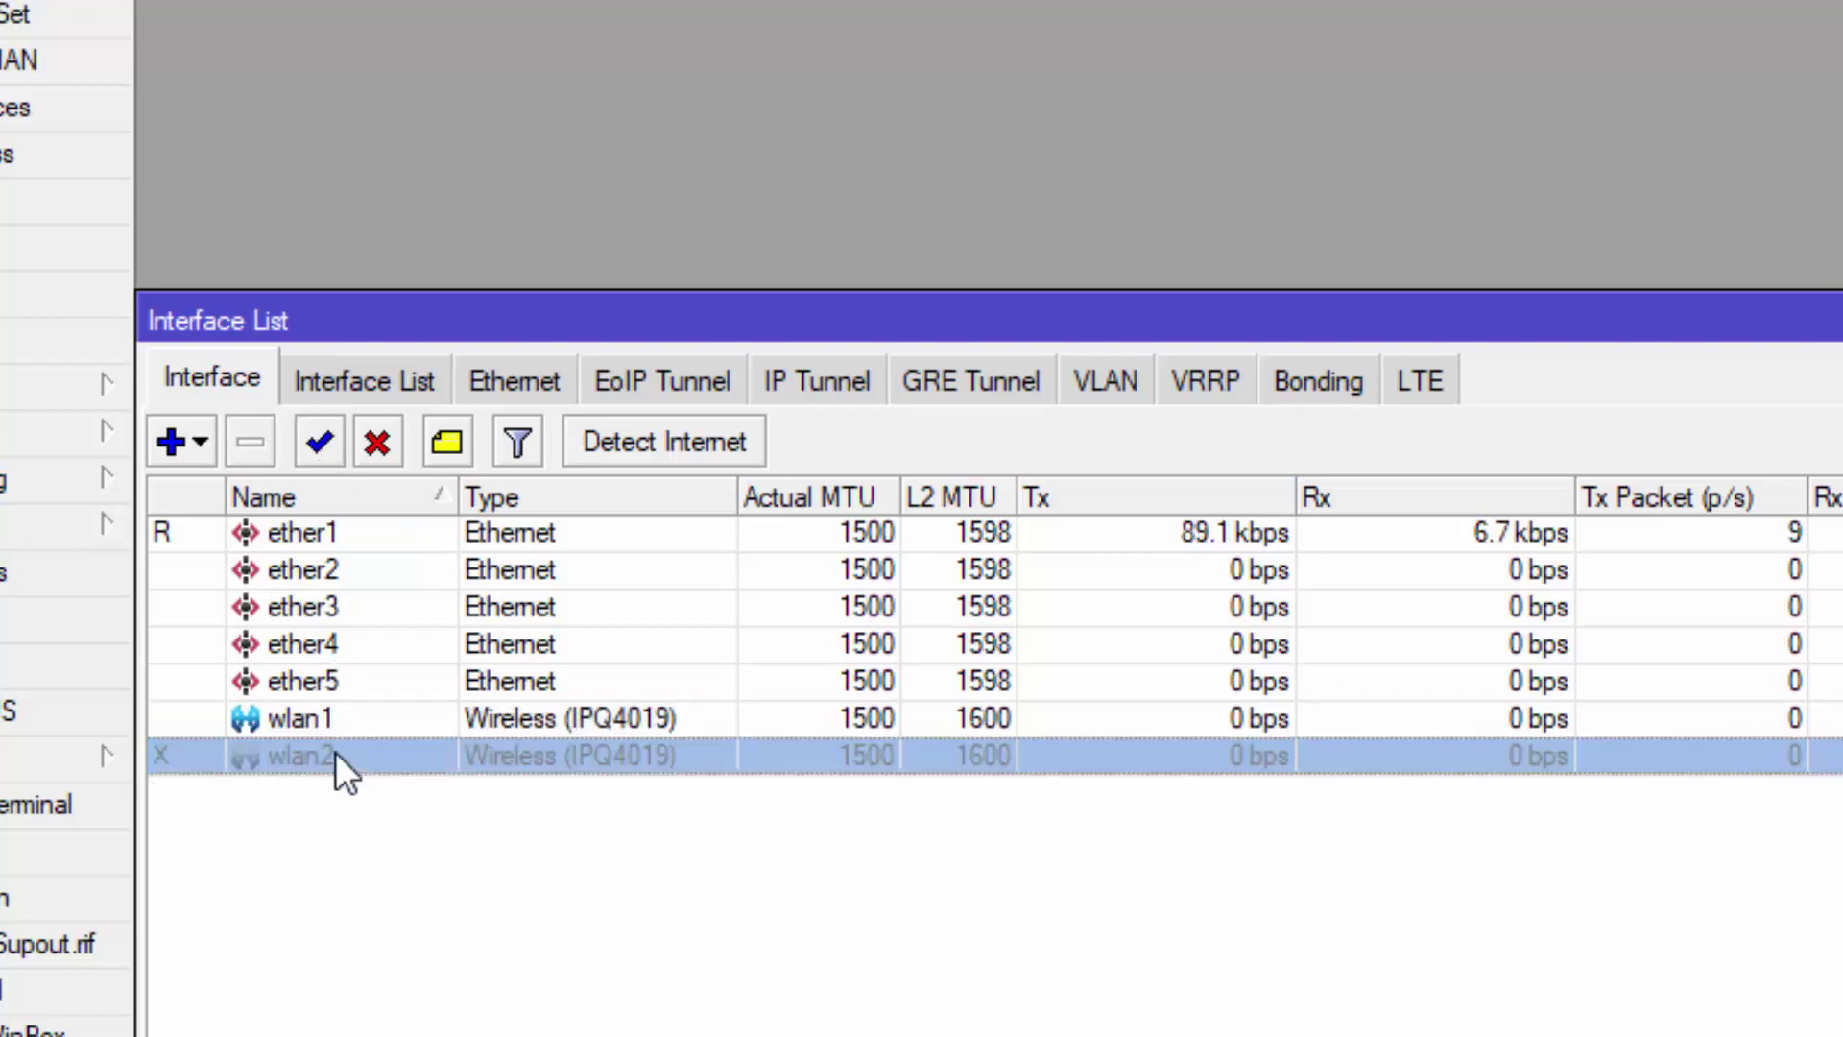
click(316, 447)
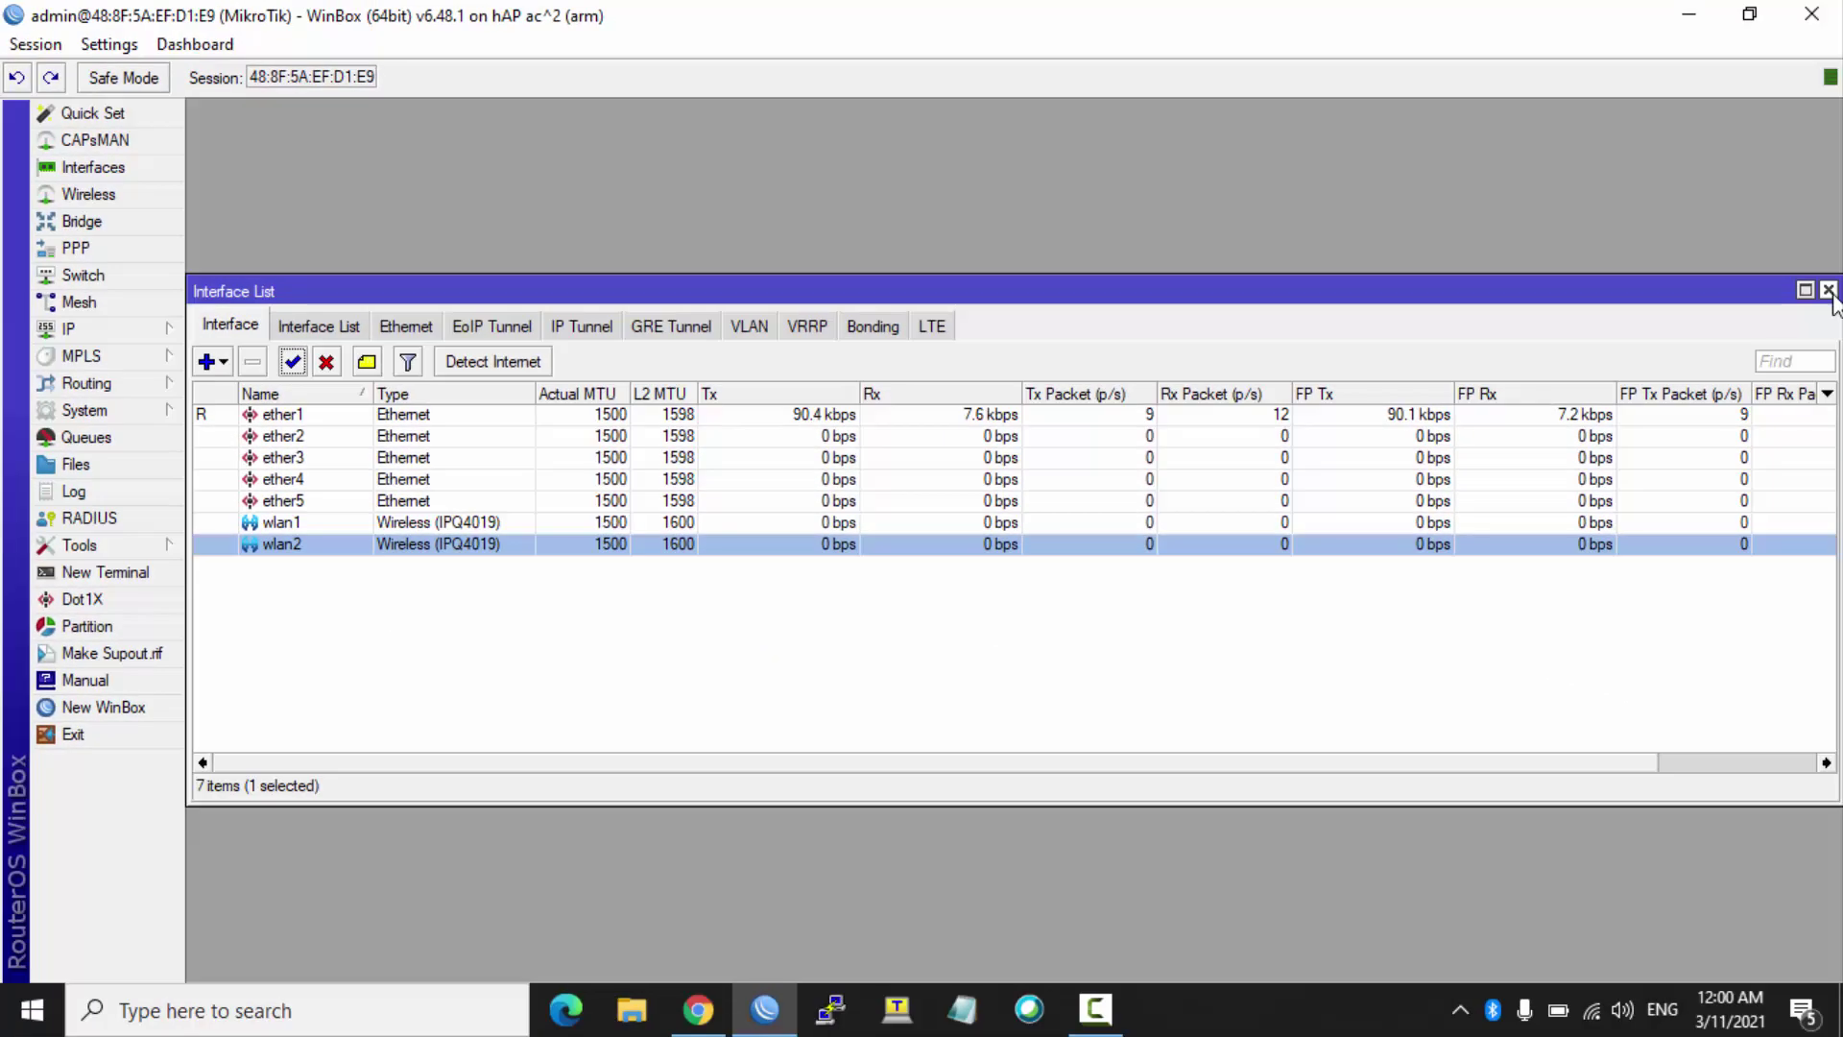
click(1826, 291)
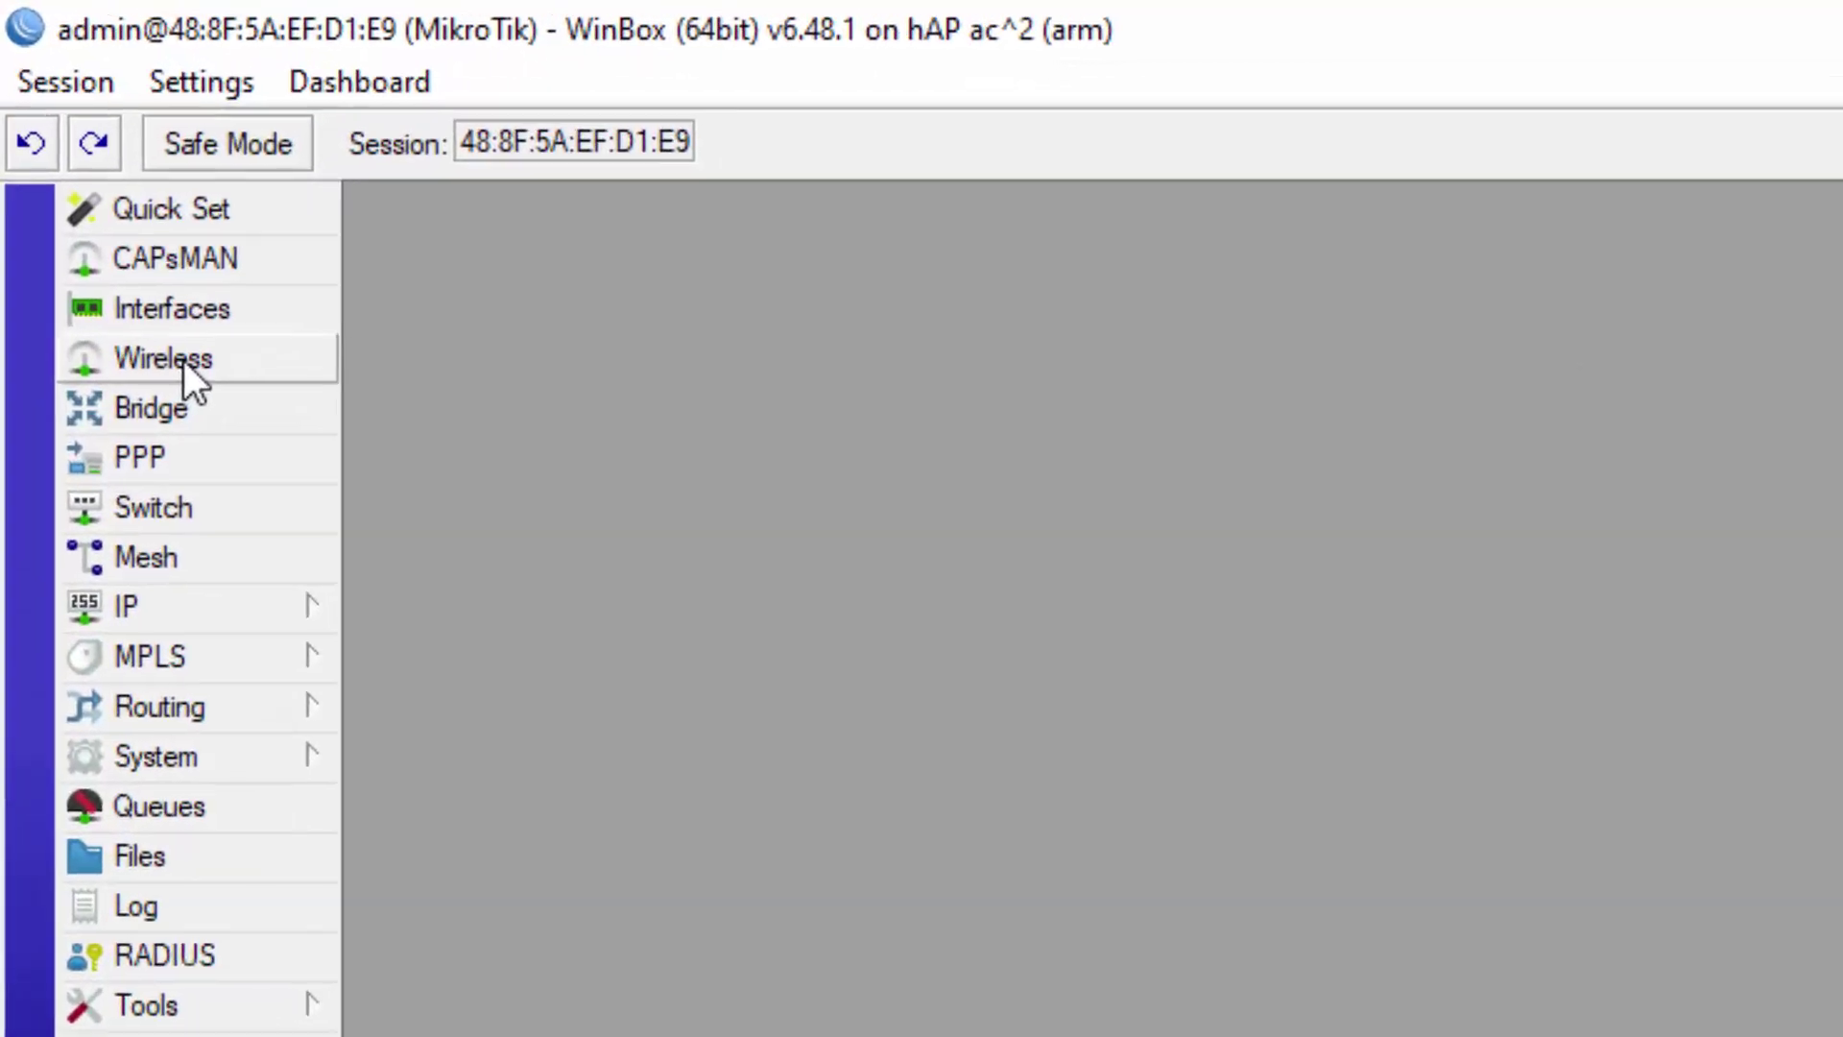
click(182, 360)
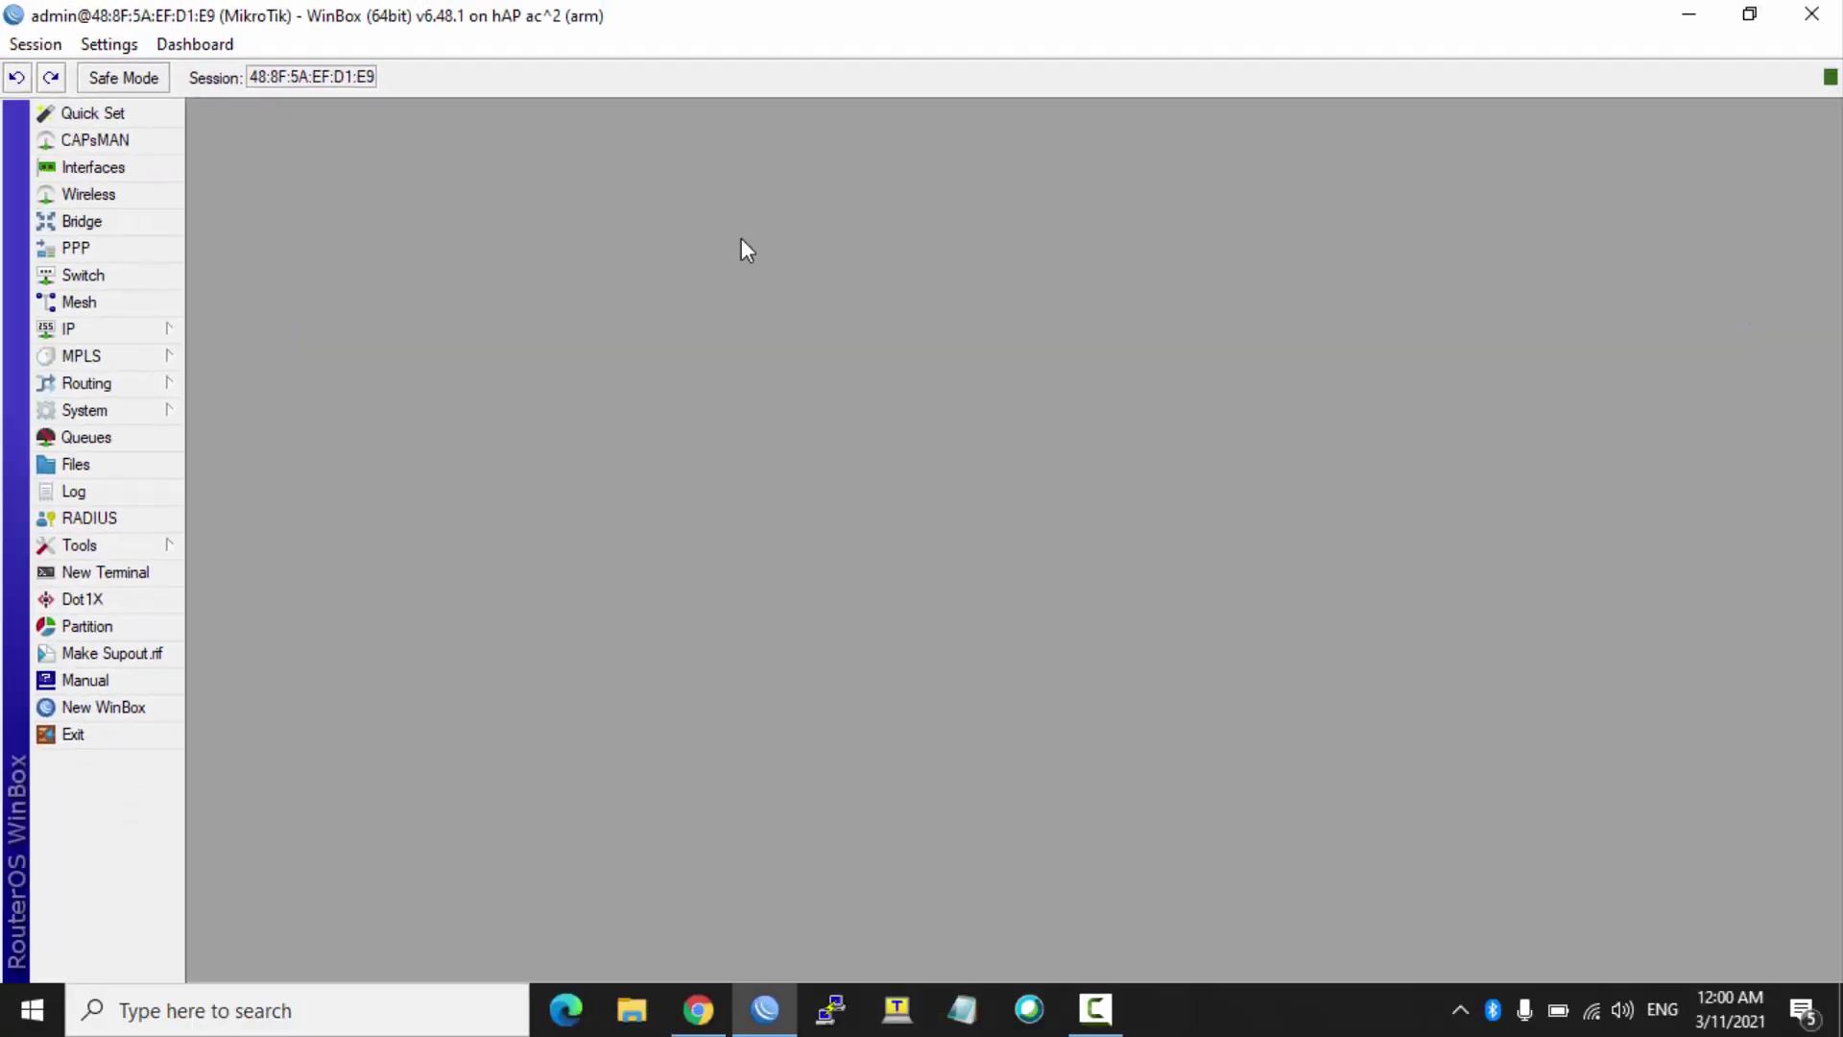
Step: Create a new bridge interface on the router with the default name and settings
click(67, 221)
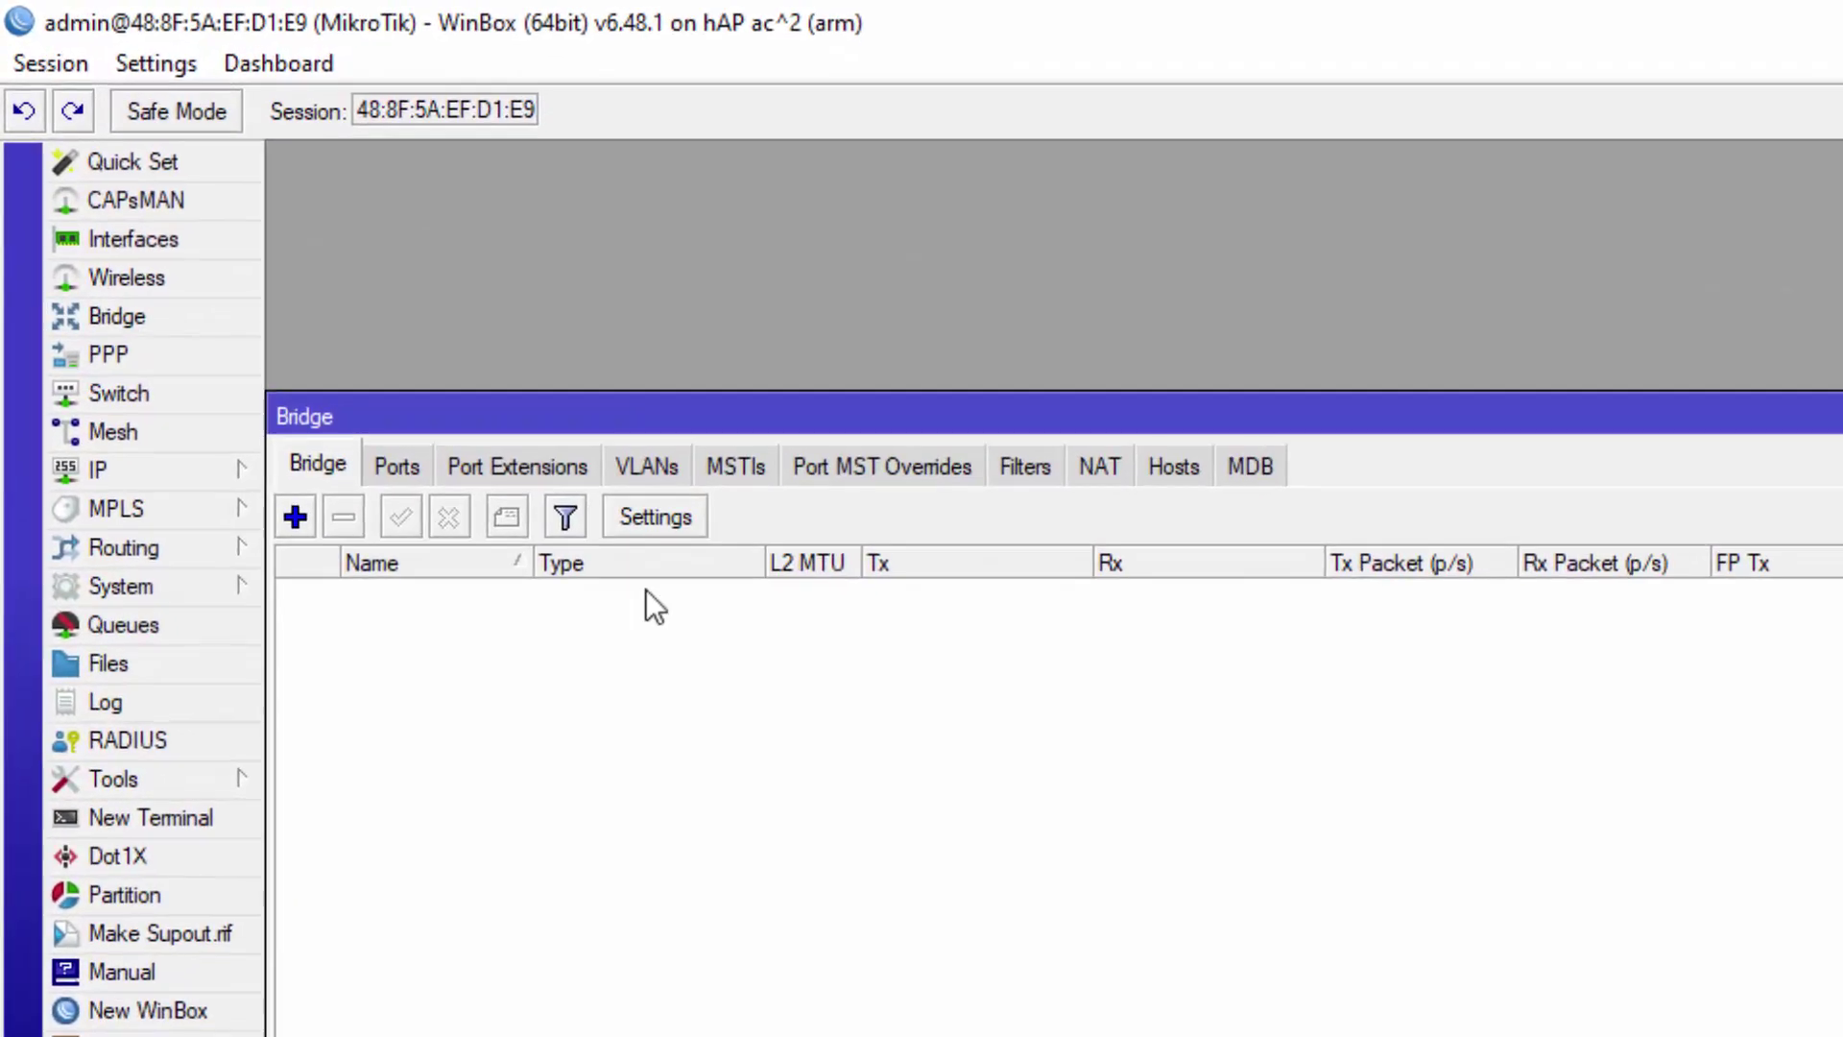
click(301, 522)
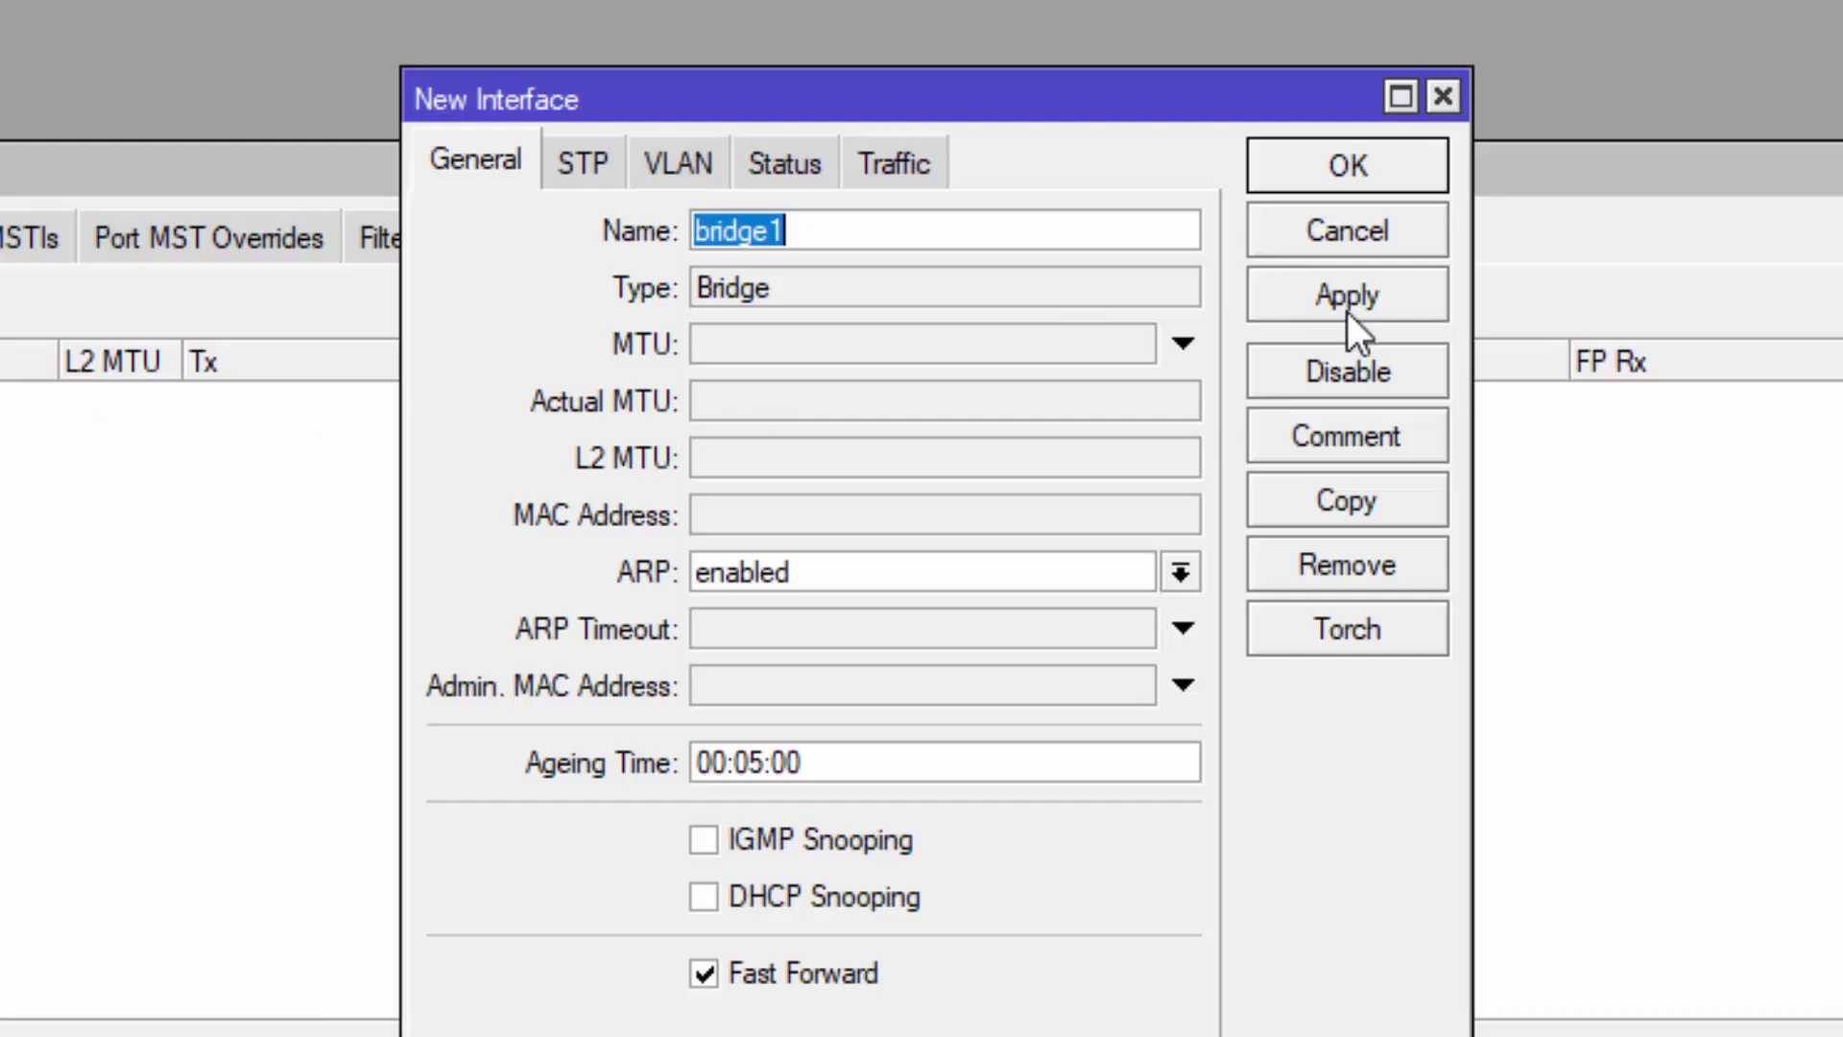
click(1346, 309)
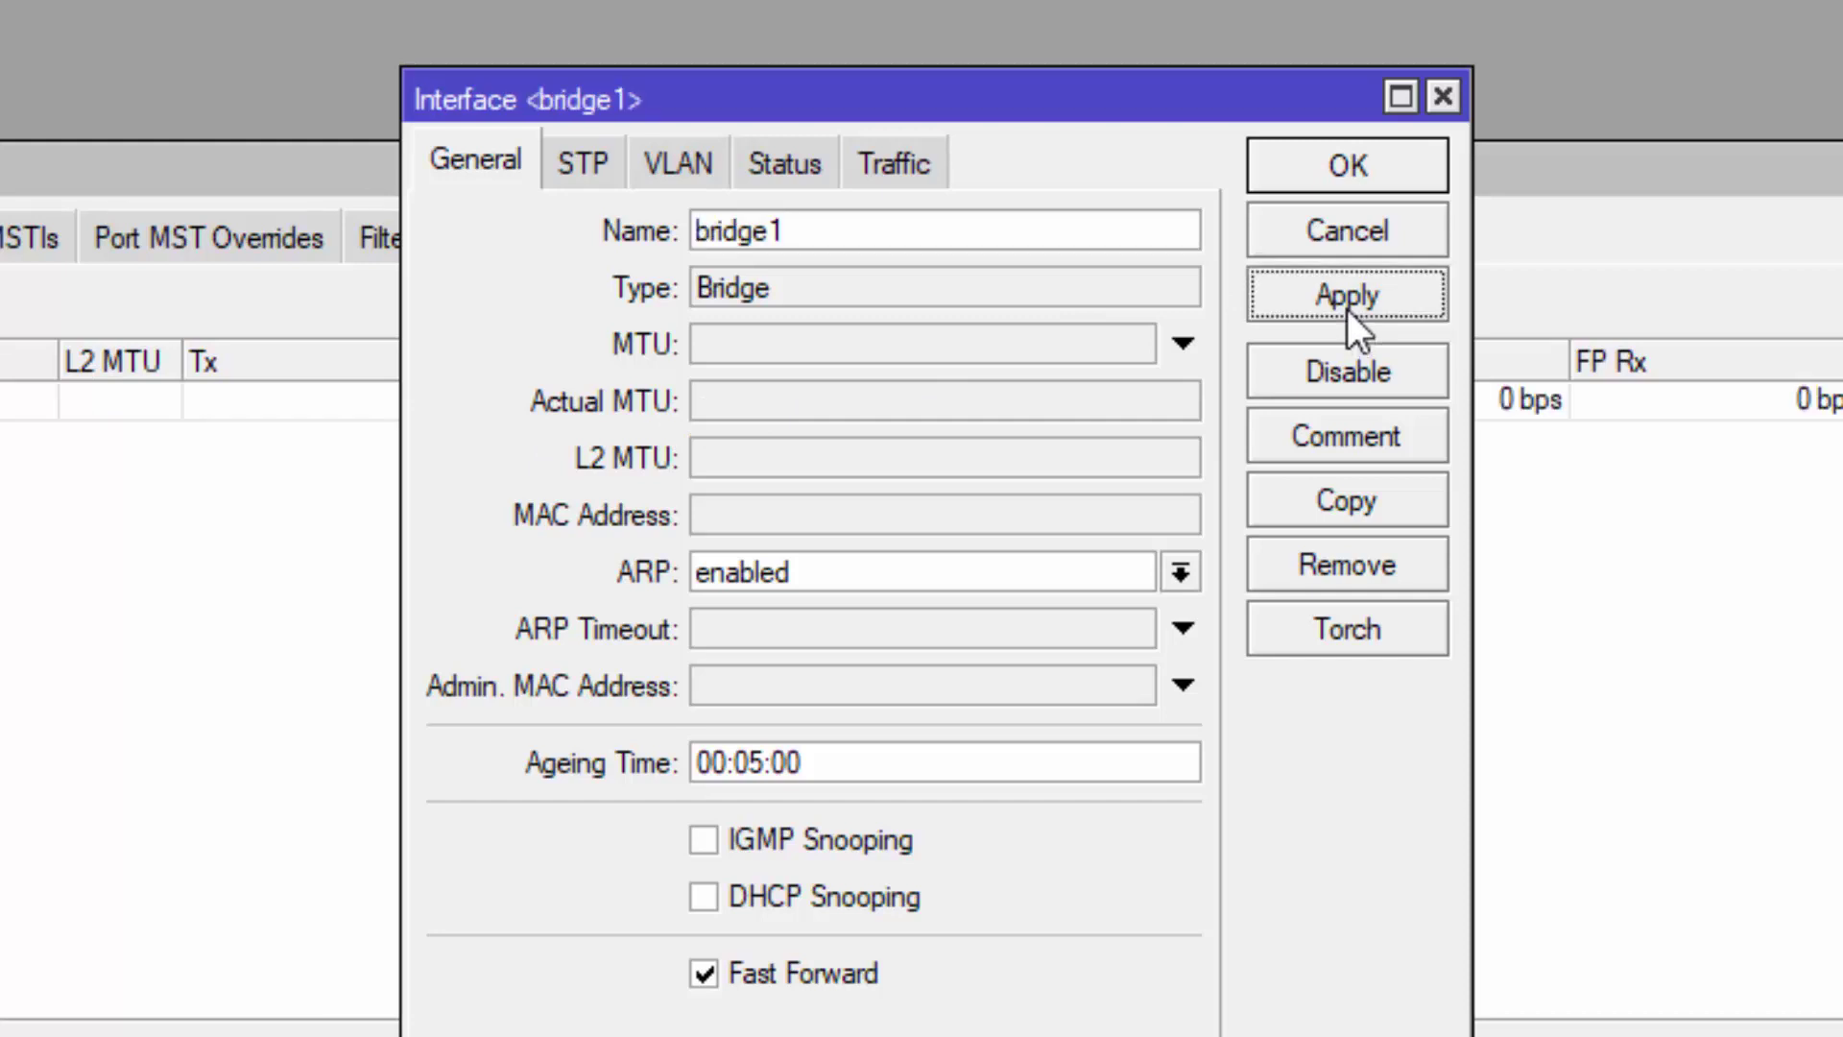
click(1335, 183)
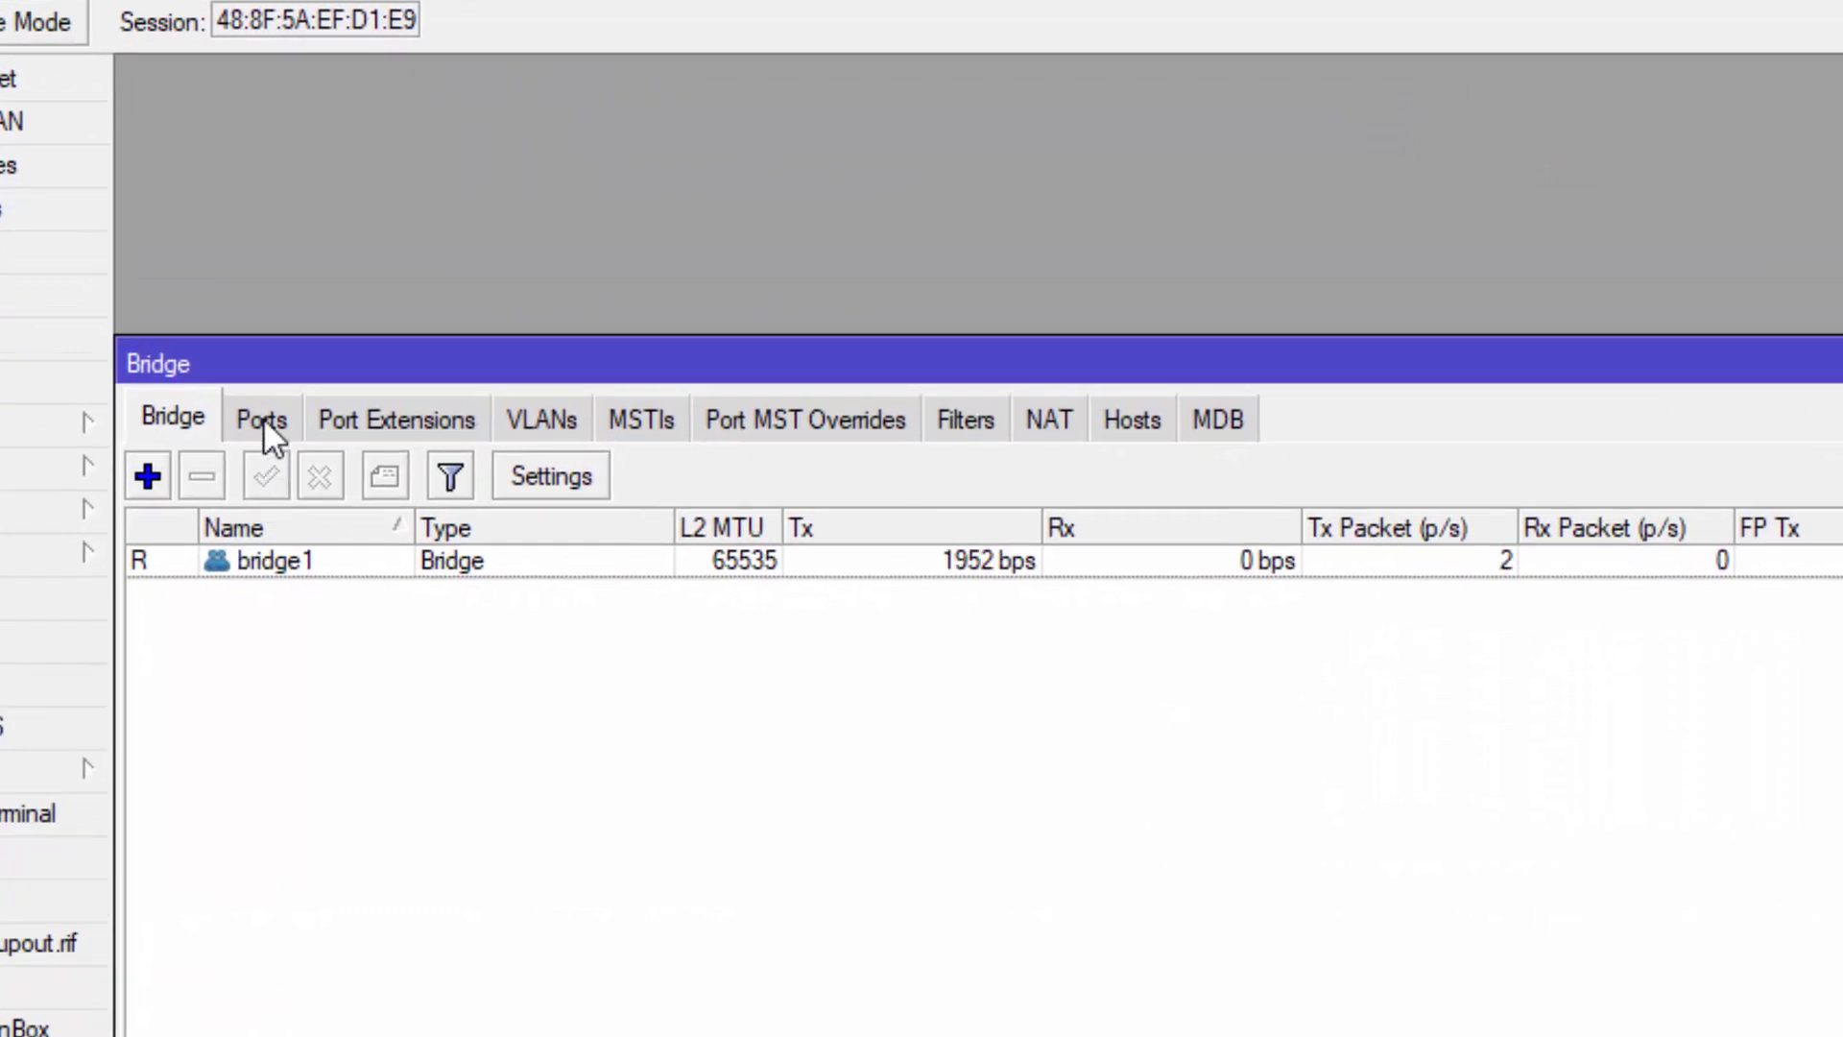
Step: Add the ether2 interface as a port of bridge1, keeping the default port options
click(263, 419)
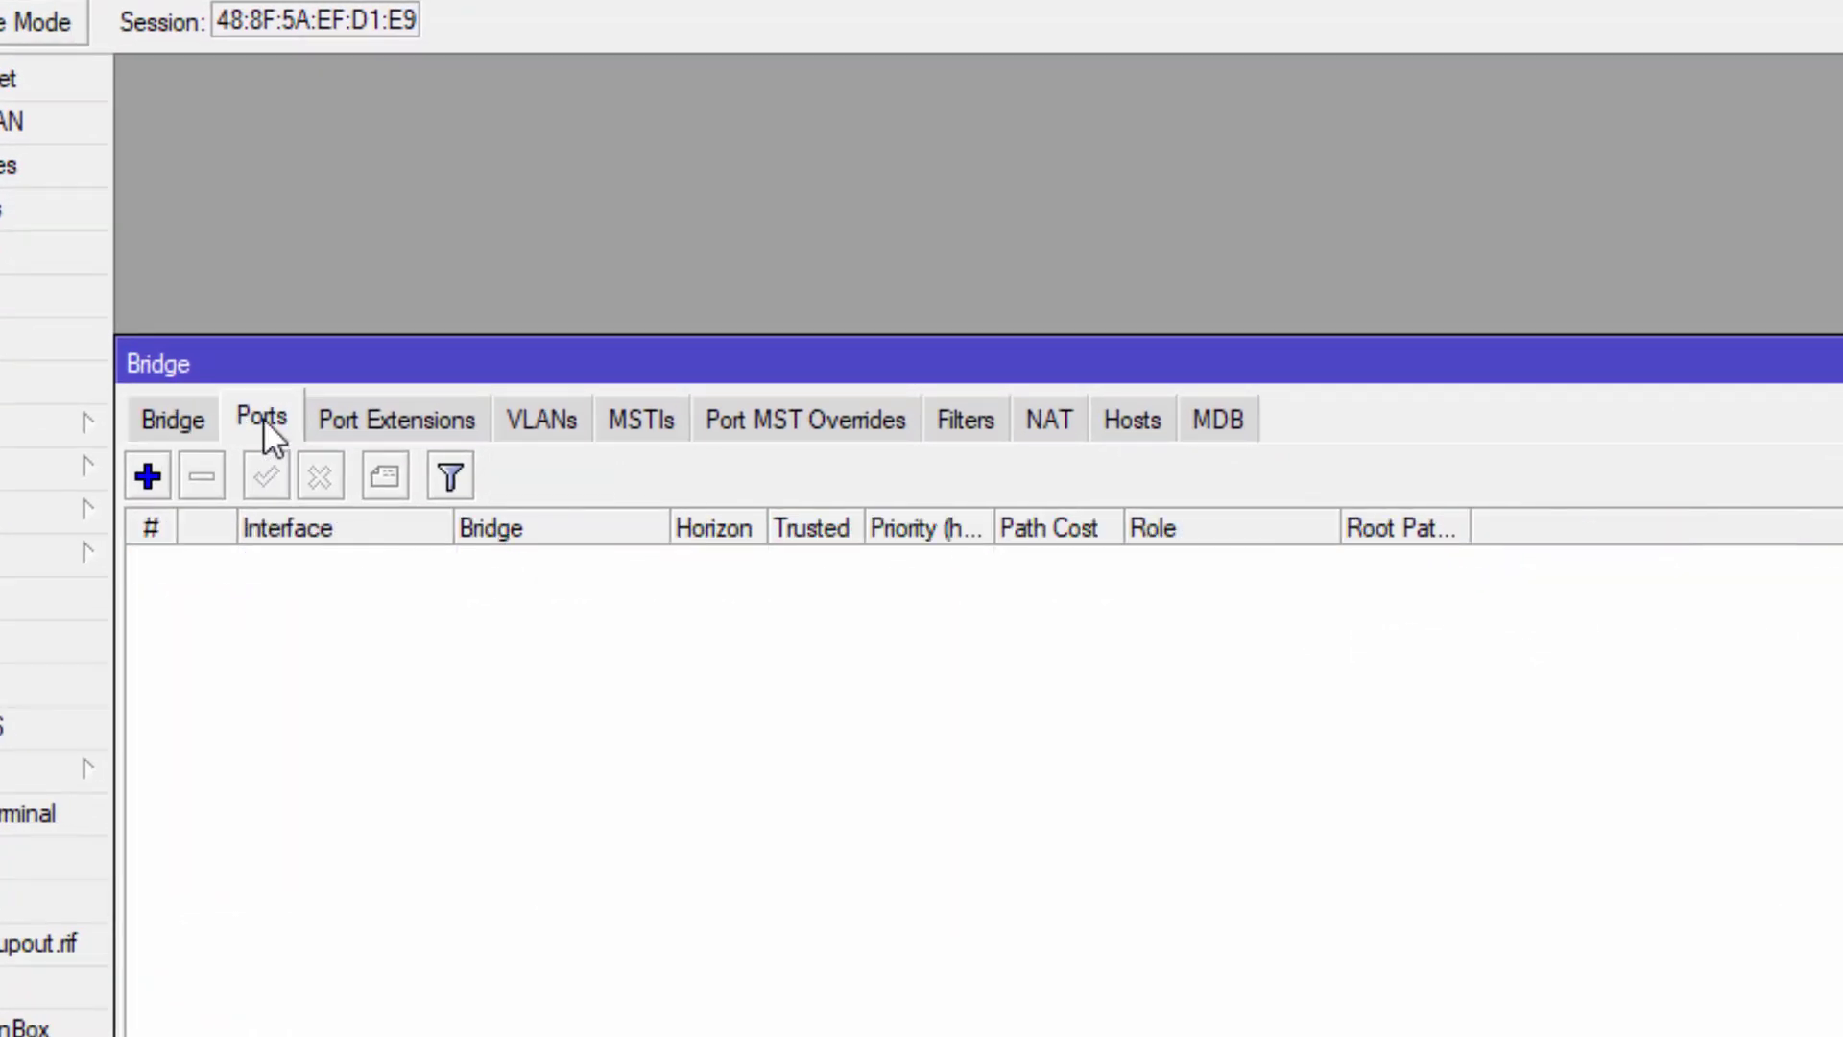
click(74, 407)
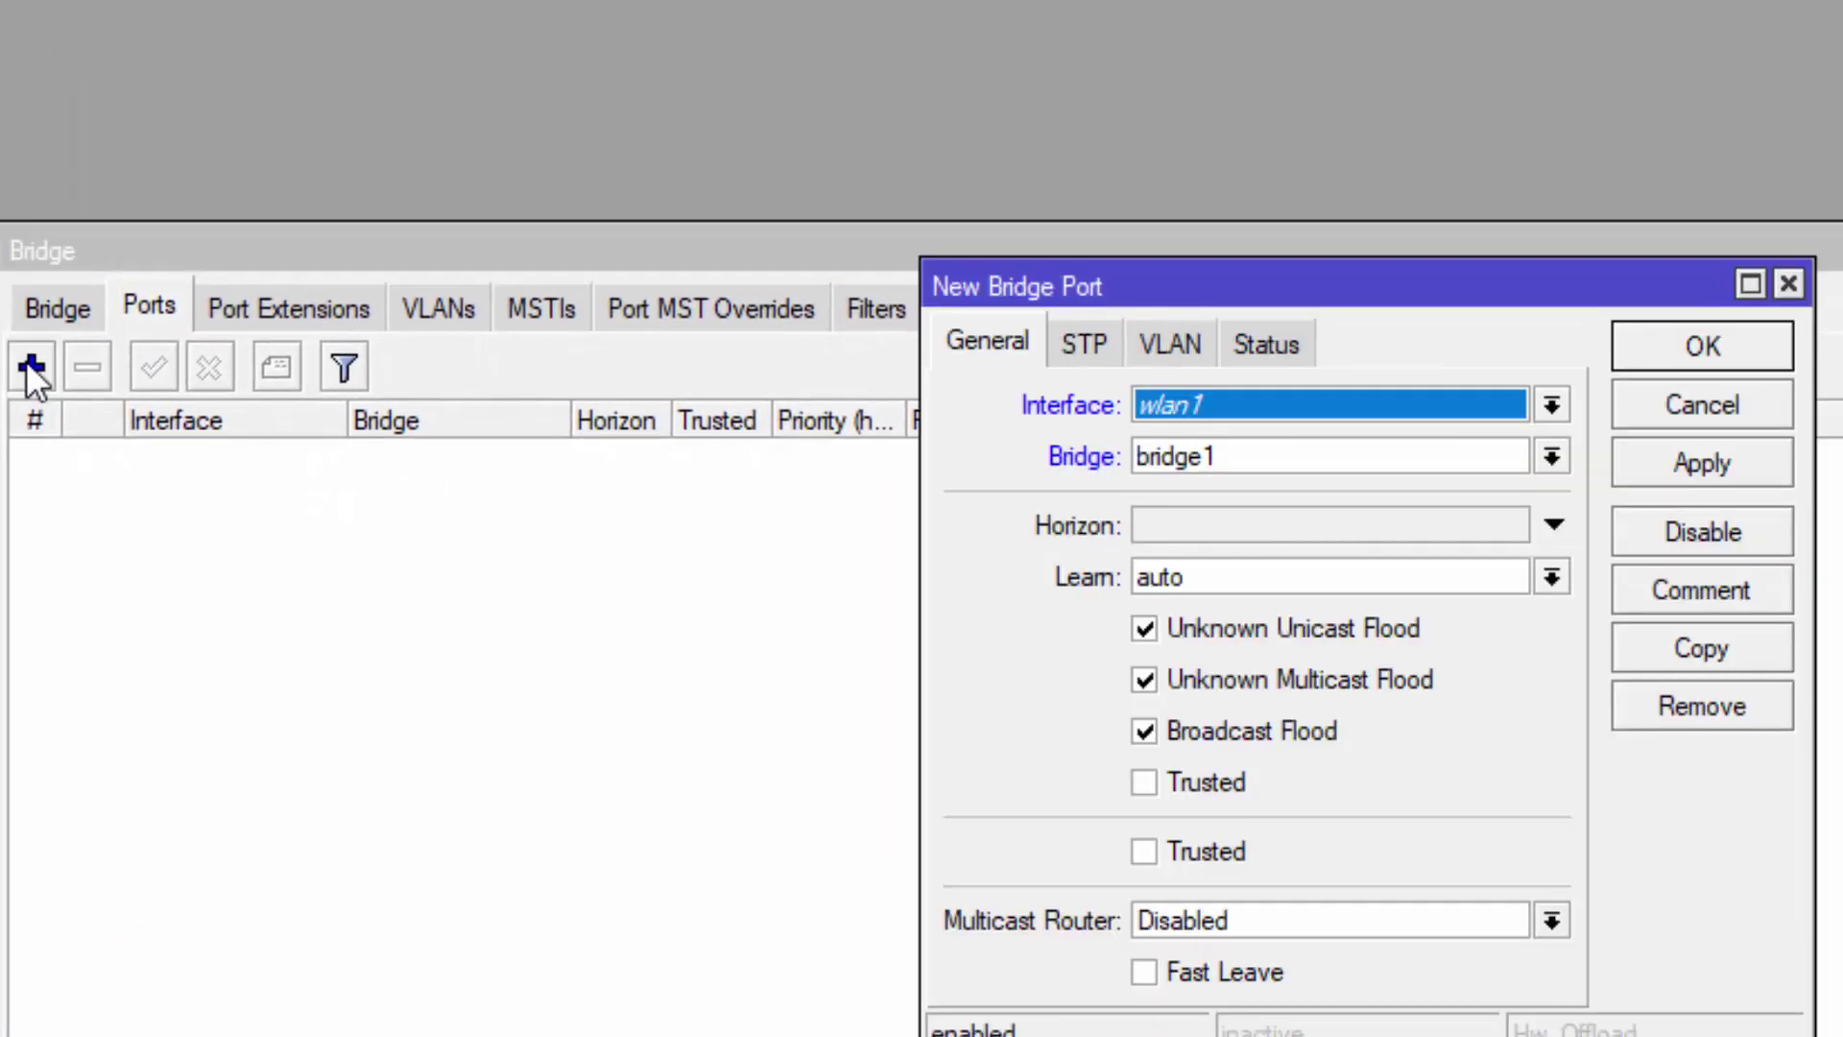
click(1551, 405)
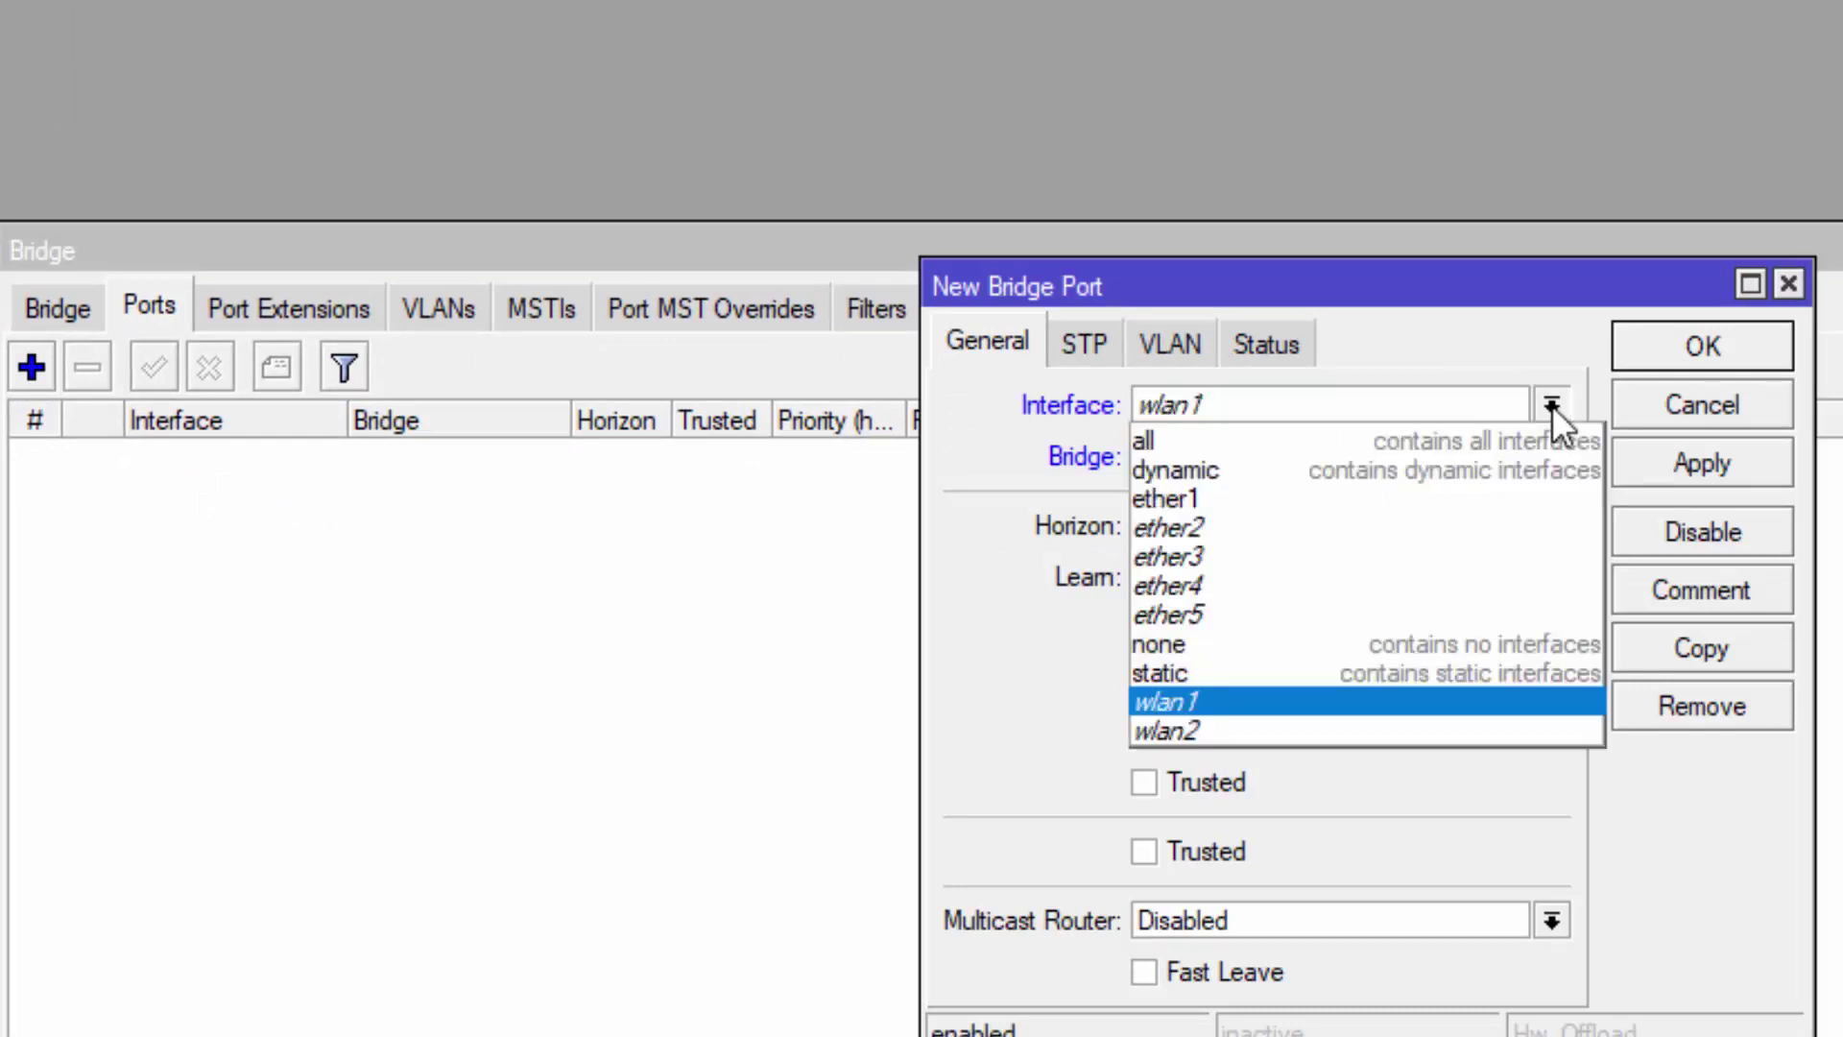
click(1220, 527)
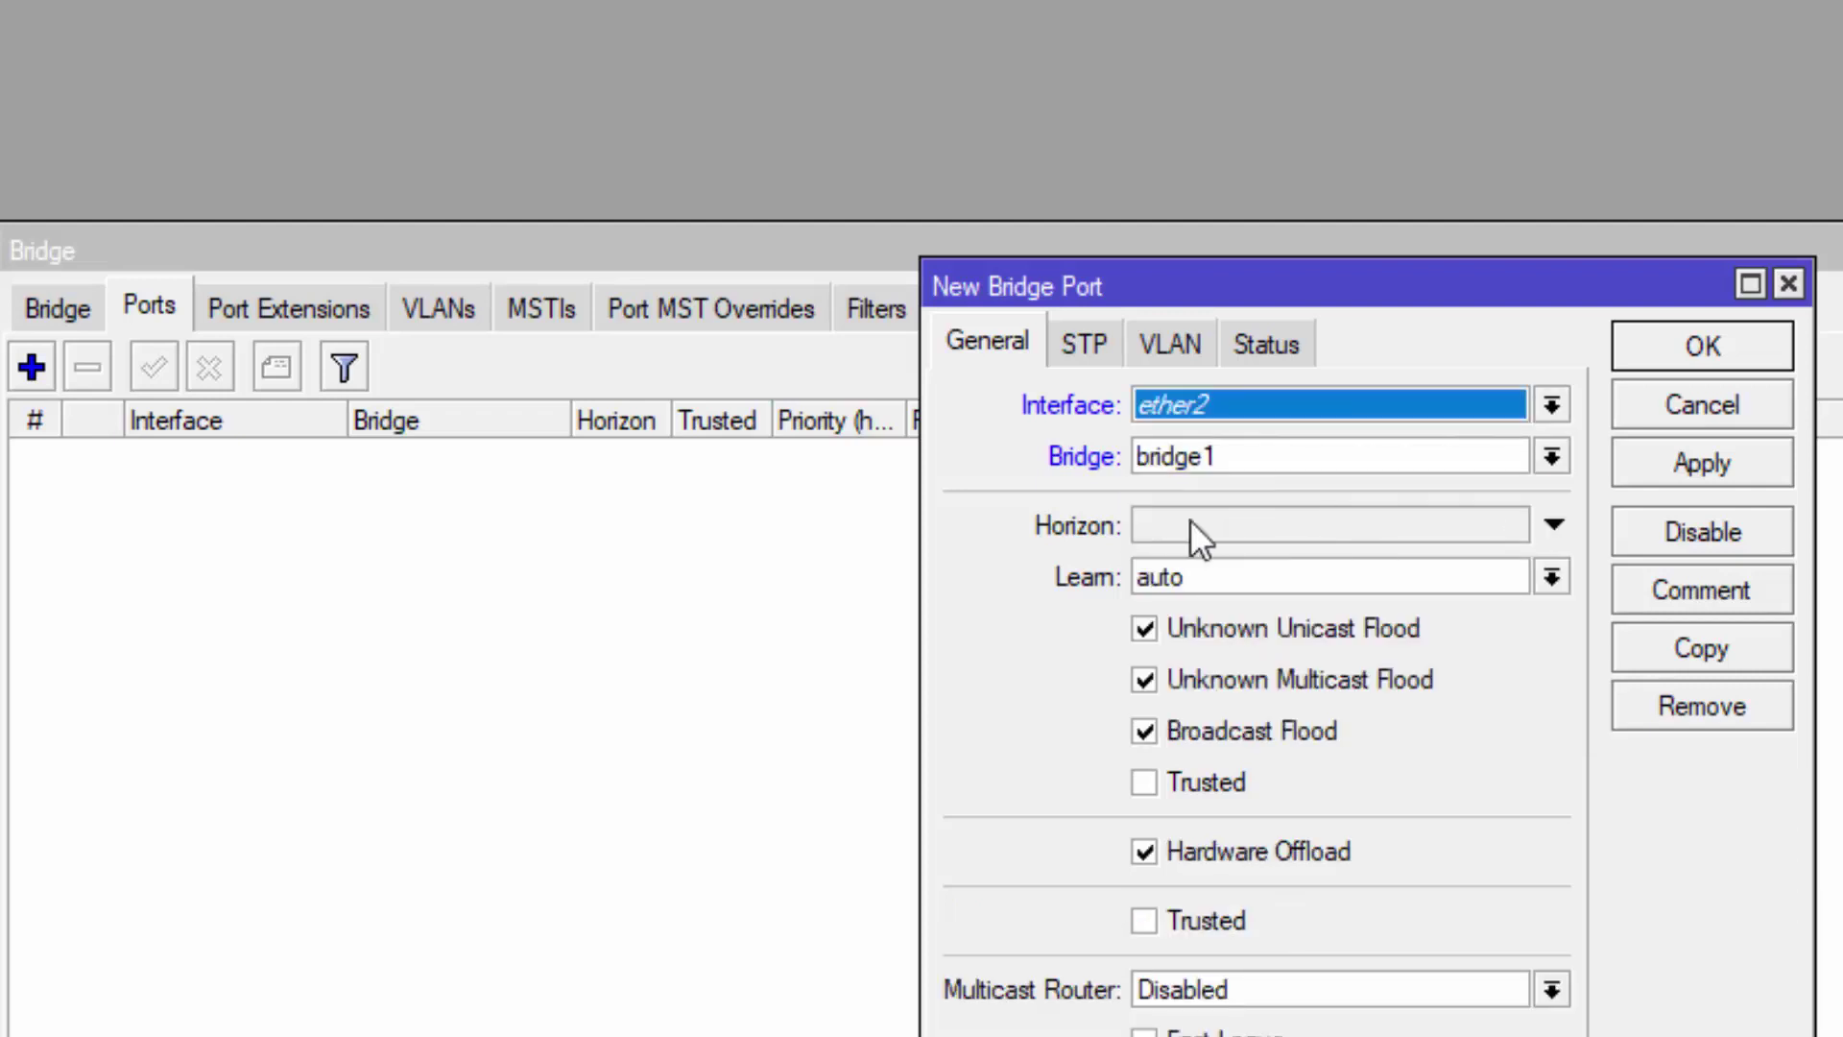
click(1737, 459)
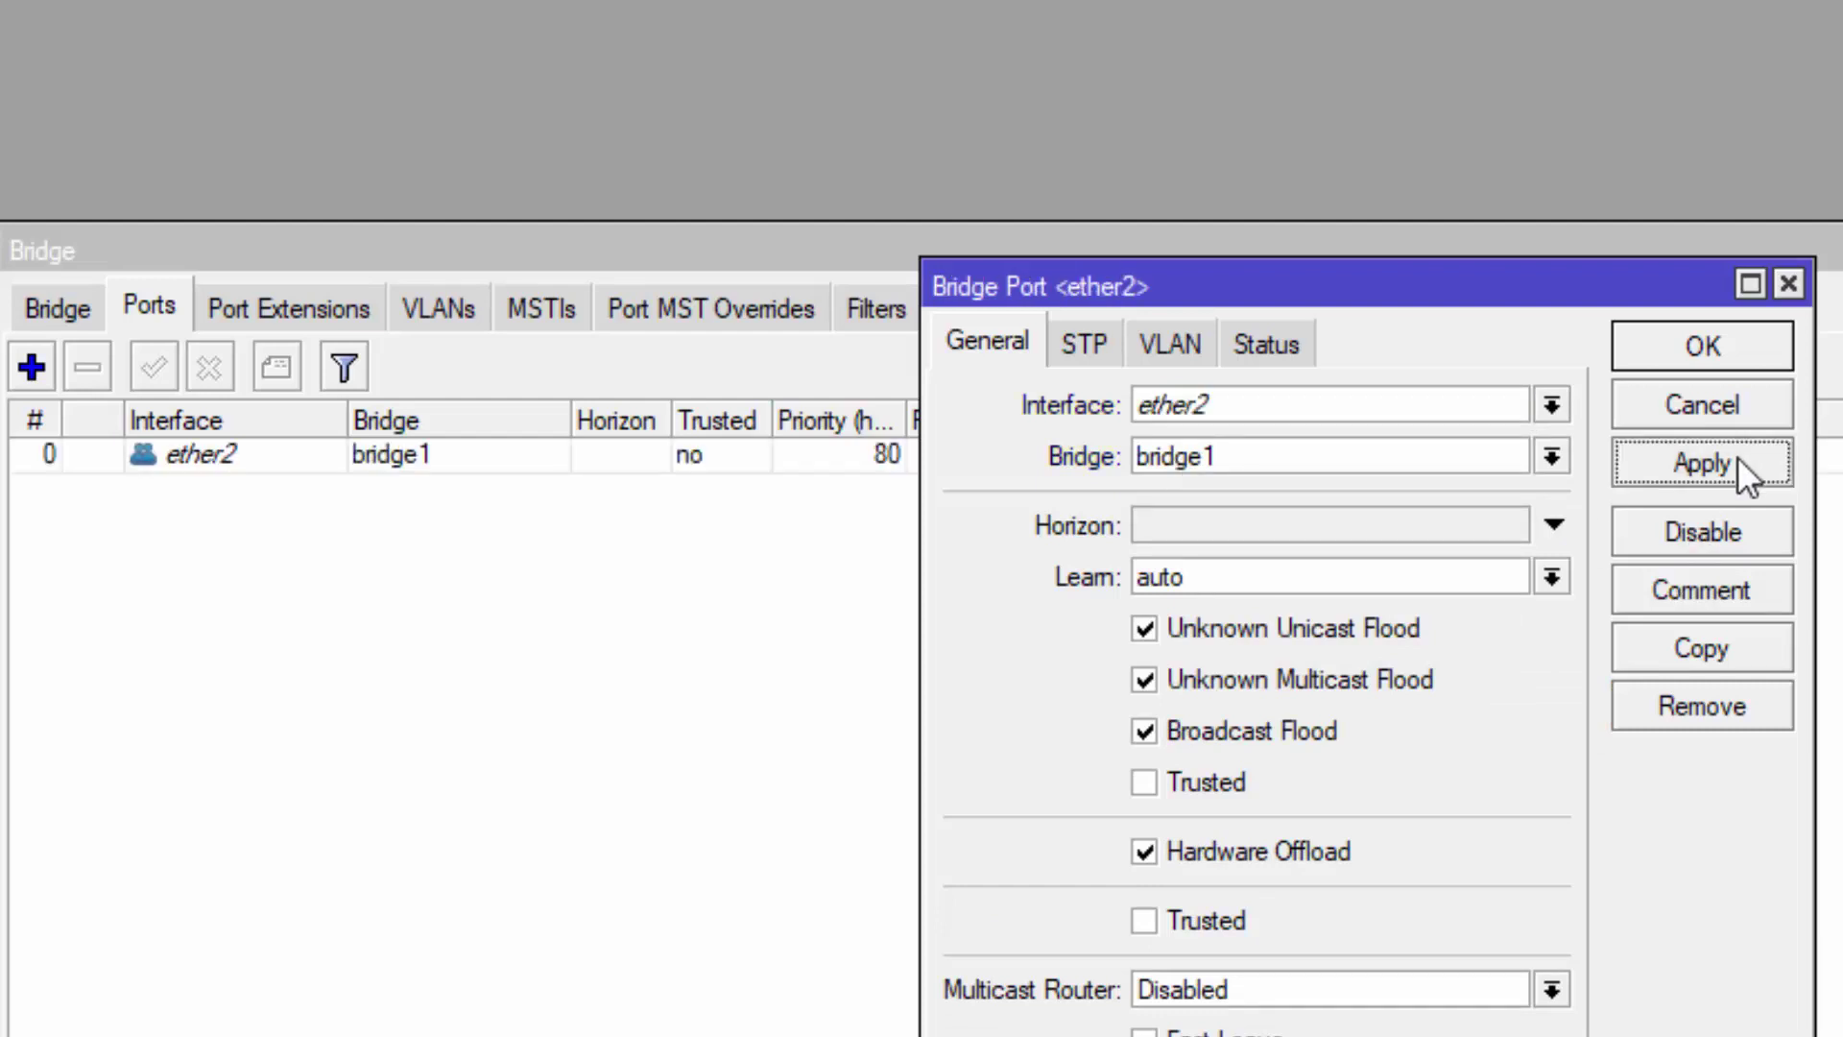
click(1703, 349)
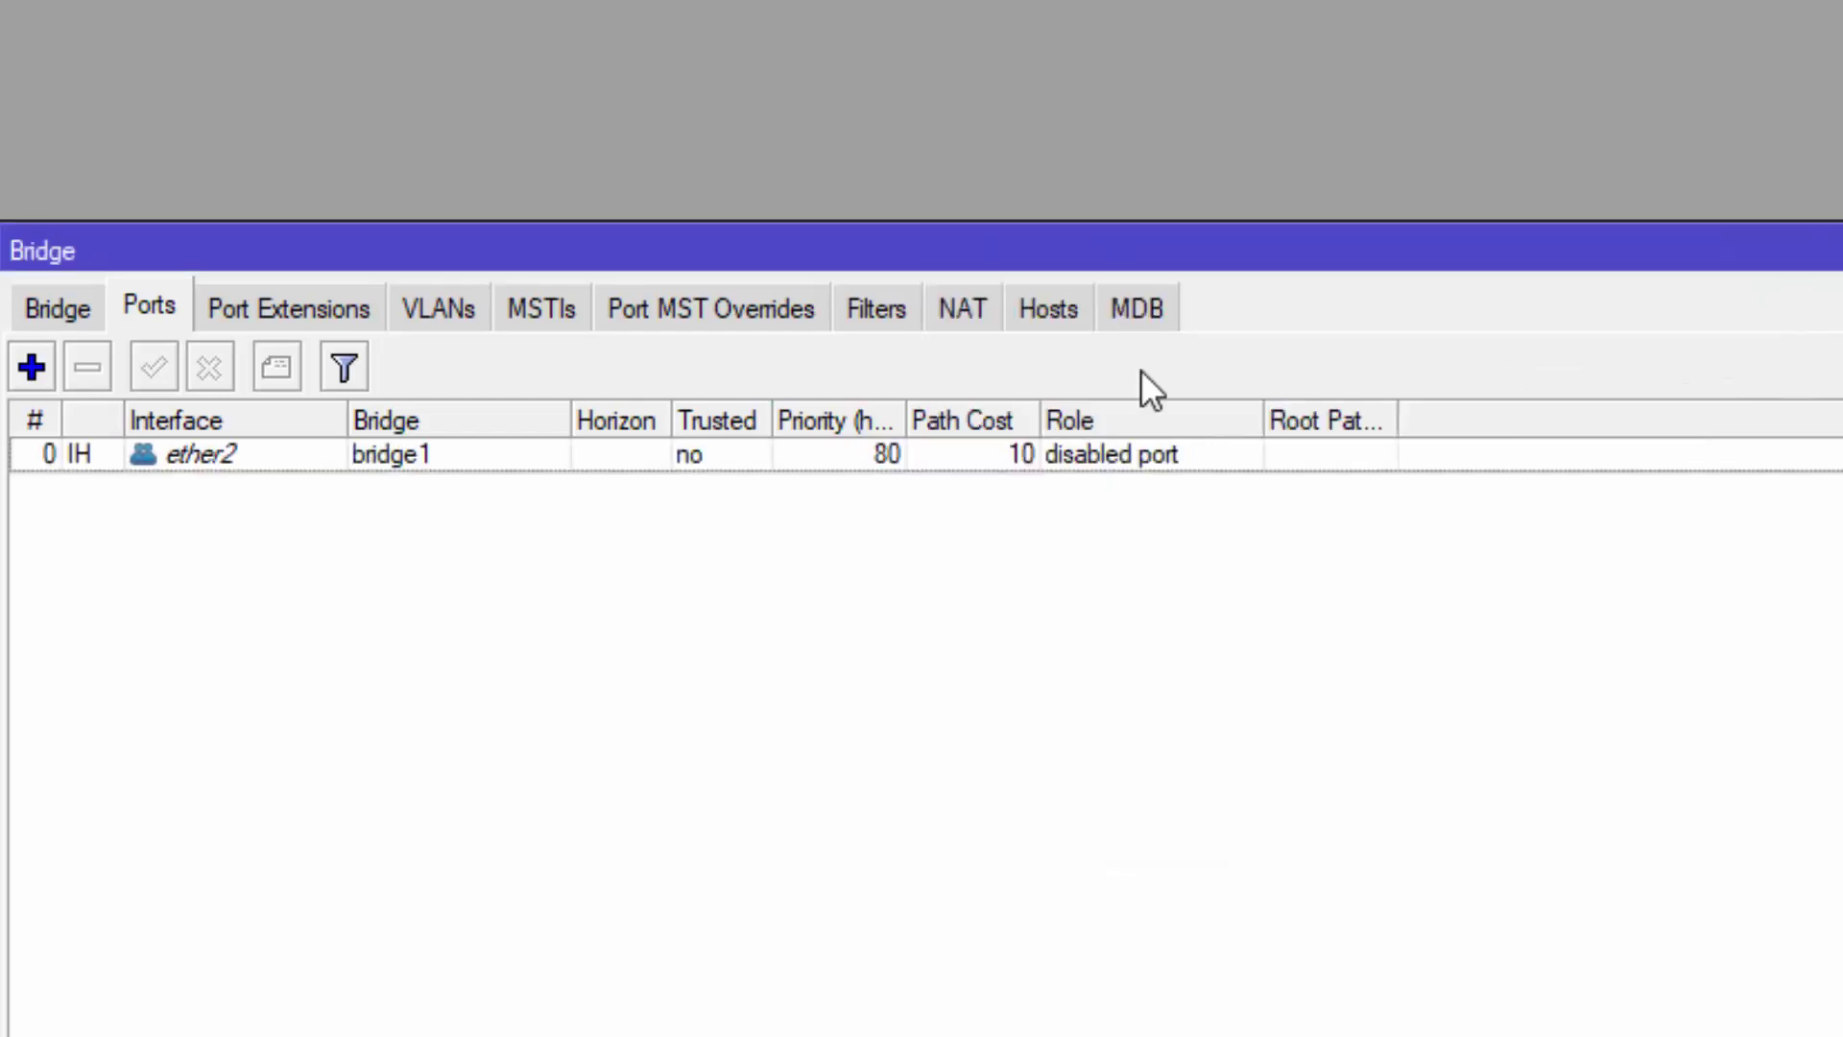
Step: Add the ether3 interface as a port of bridge1 with the default port options
click(36, 380)
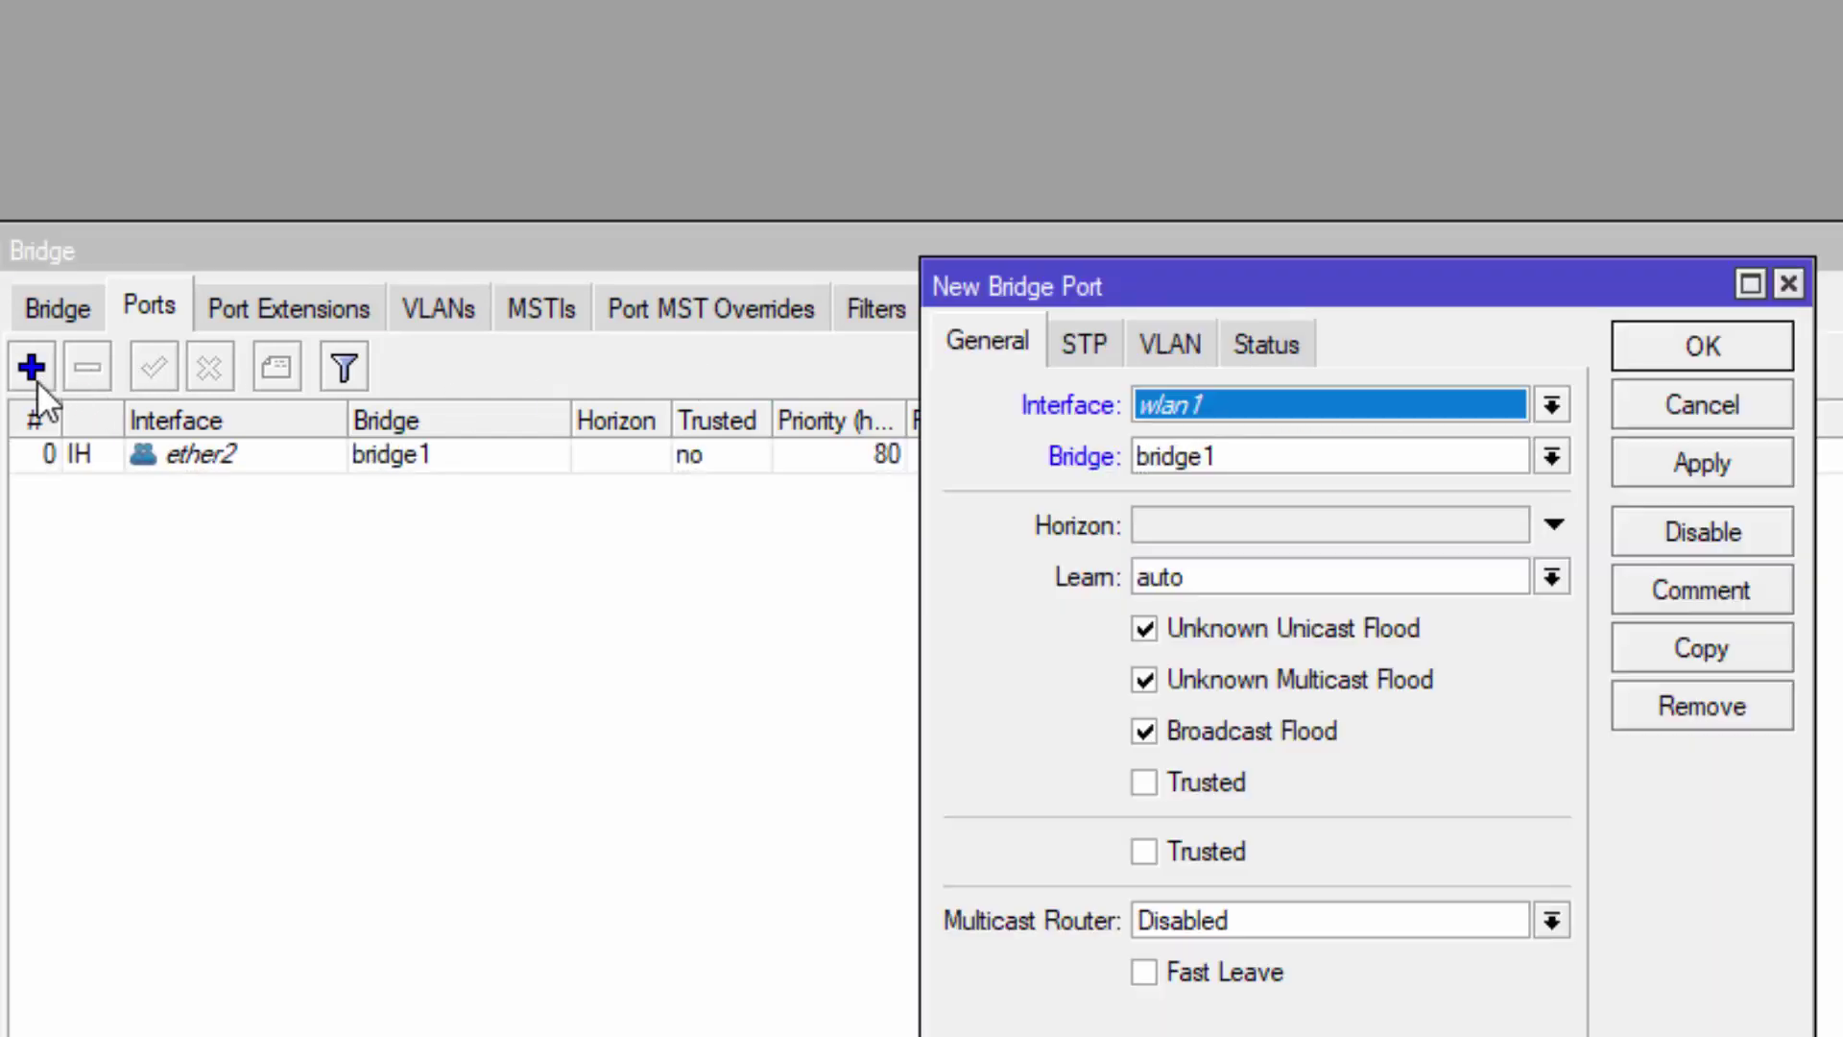
click(1552, 404)
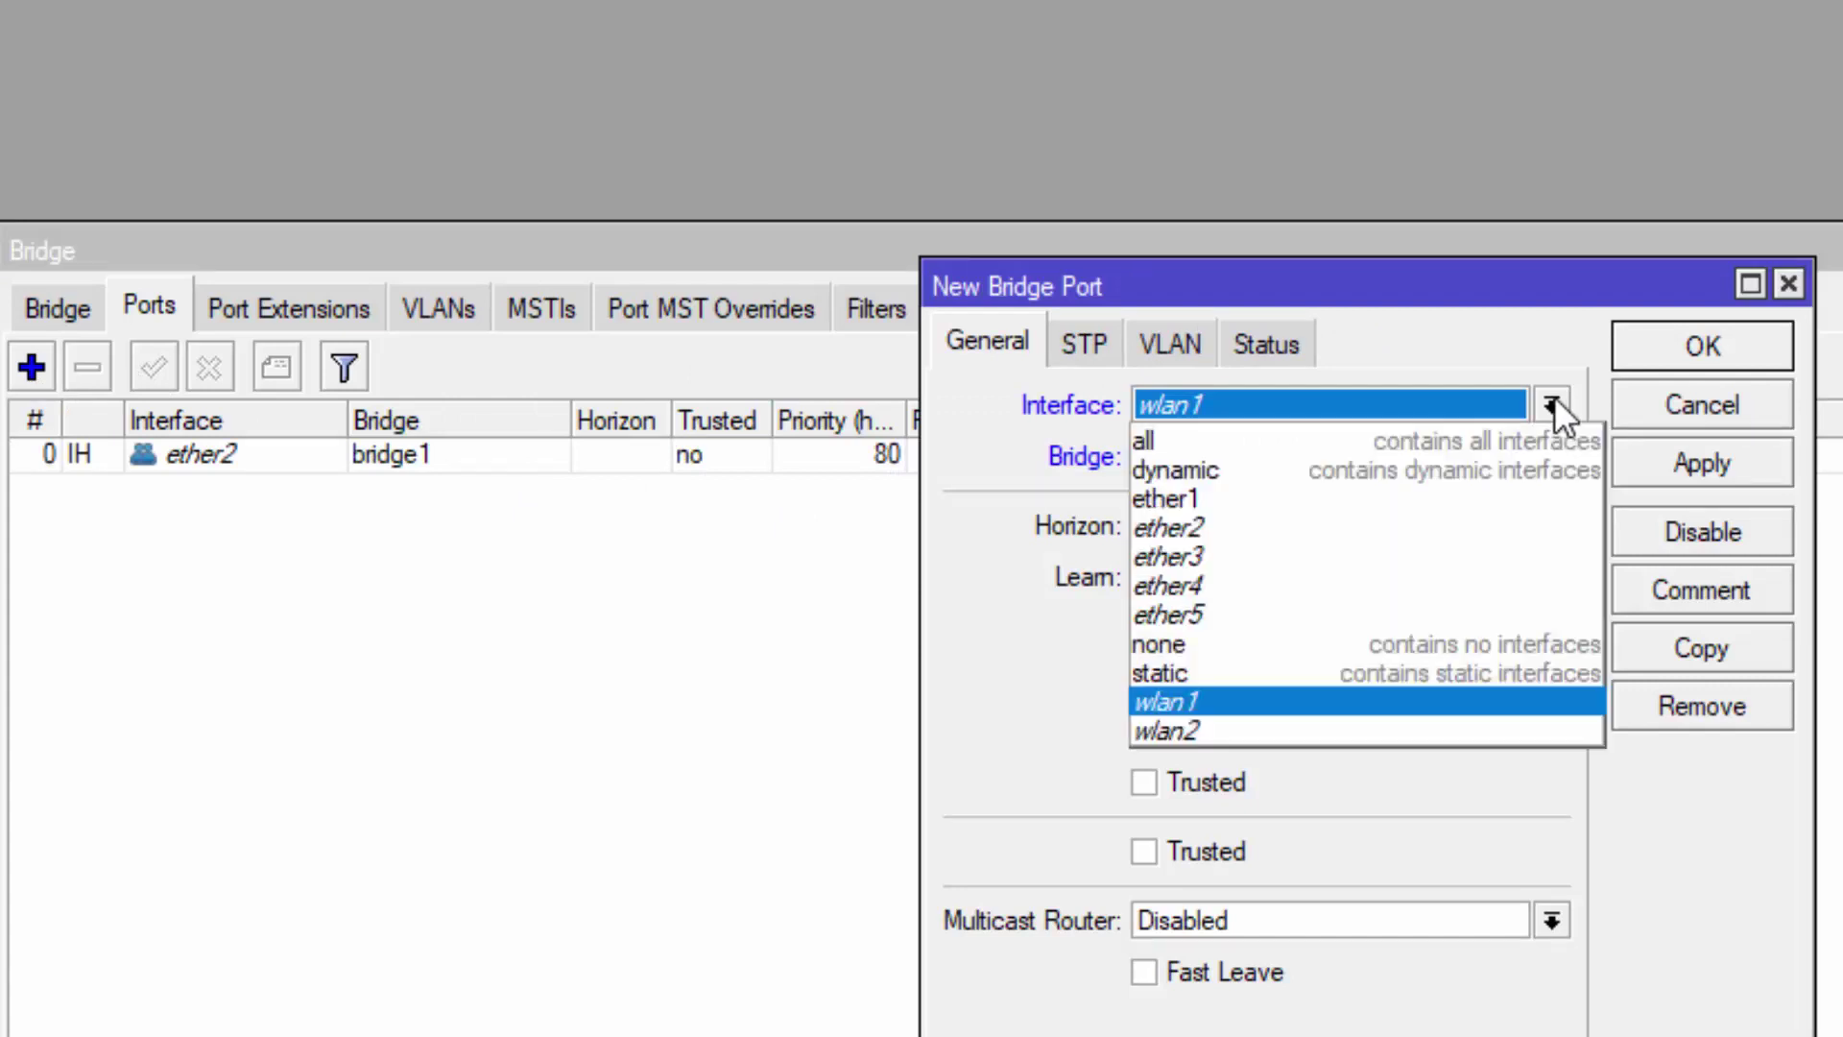
click(1261, 558)
click(1726, 465)
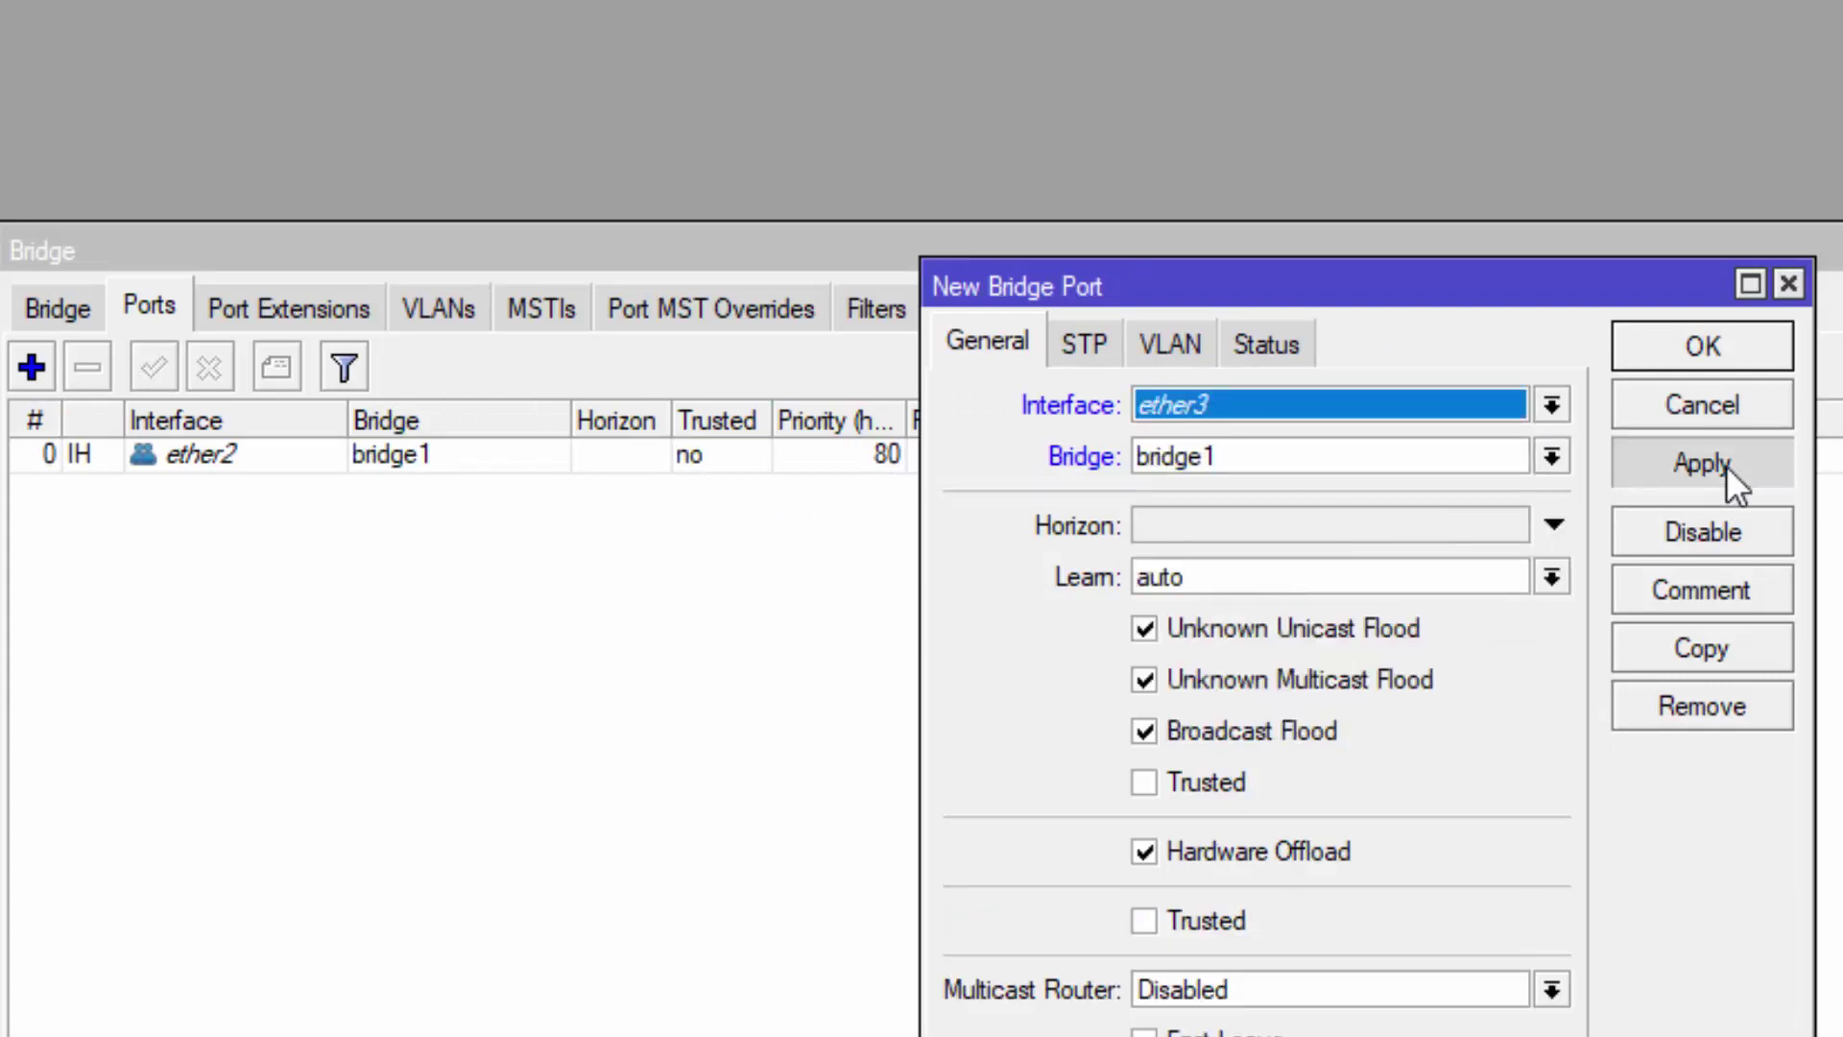
click(1691, 338)
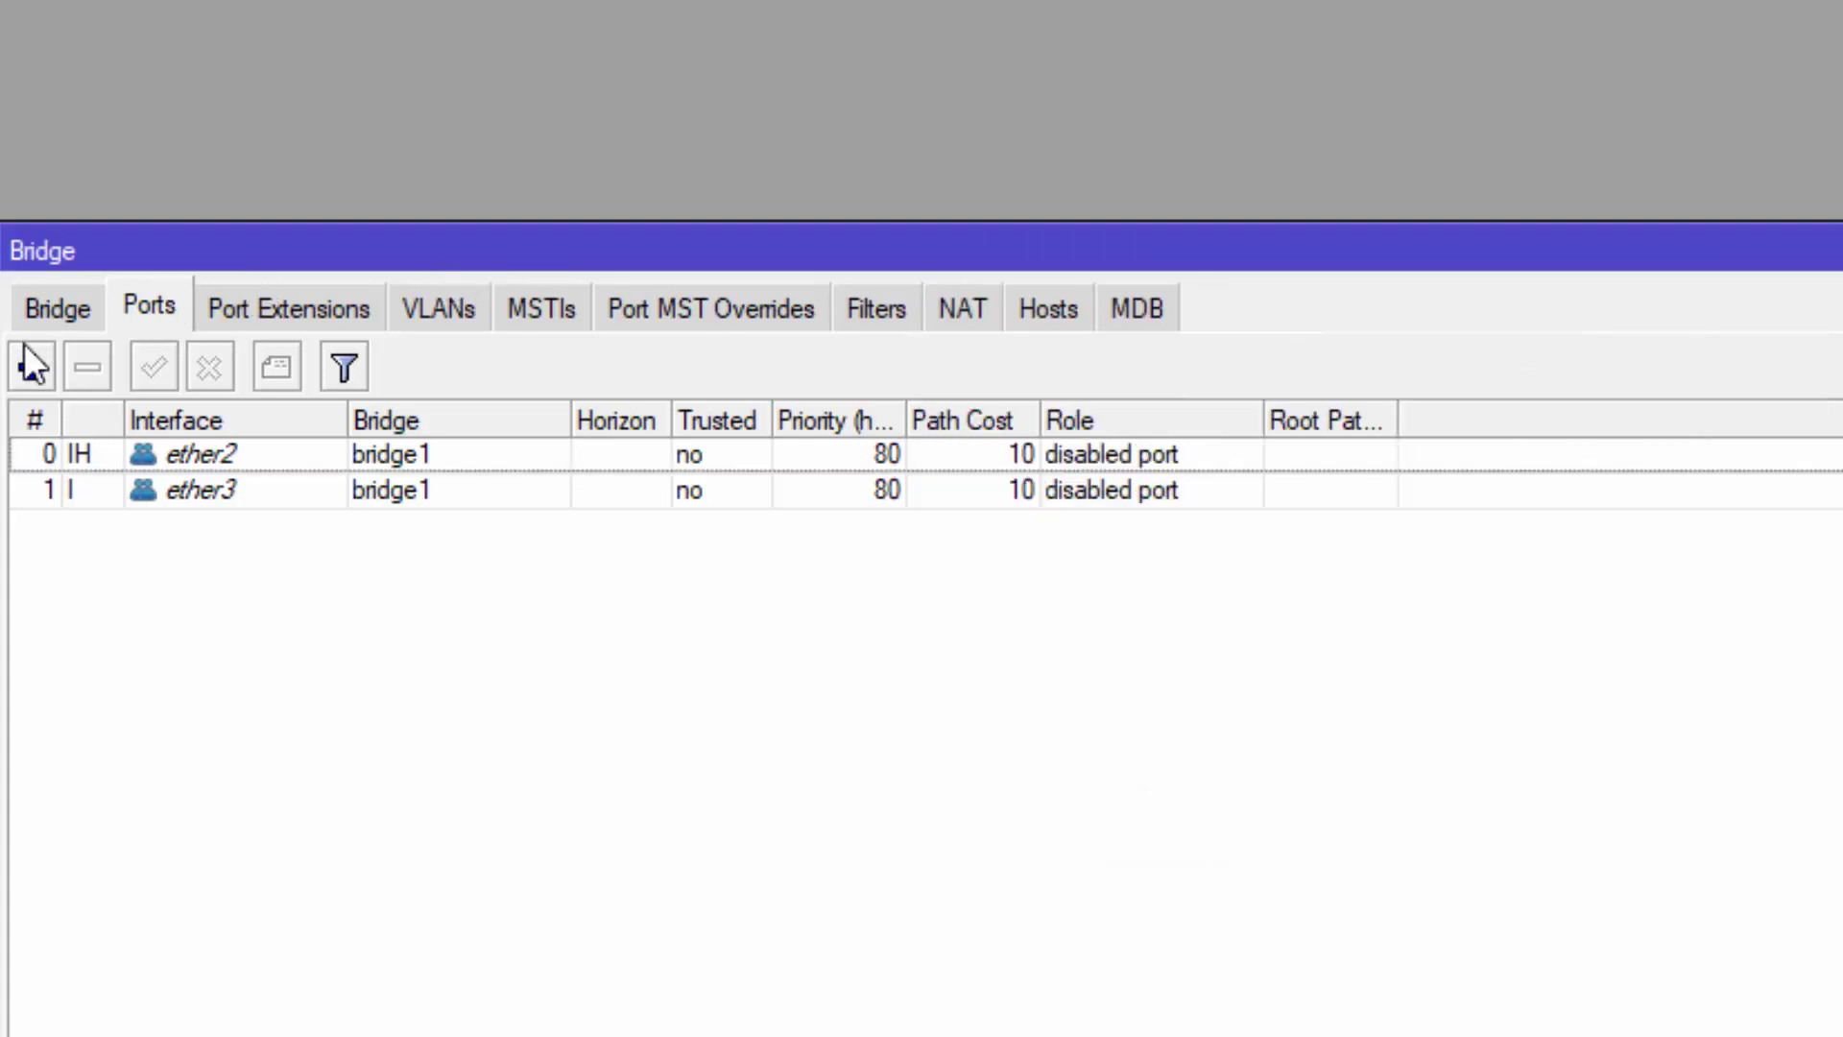
Step: Add the ether4 interface as a port of bridge1 with the default port options
click(25, 352)
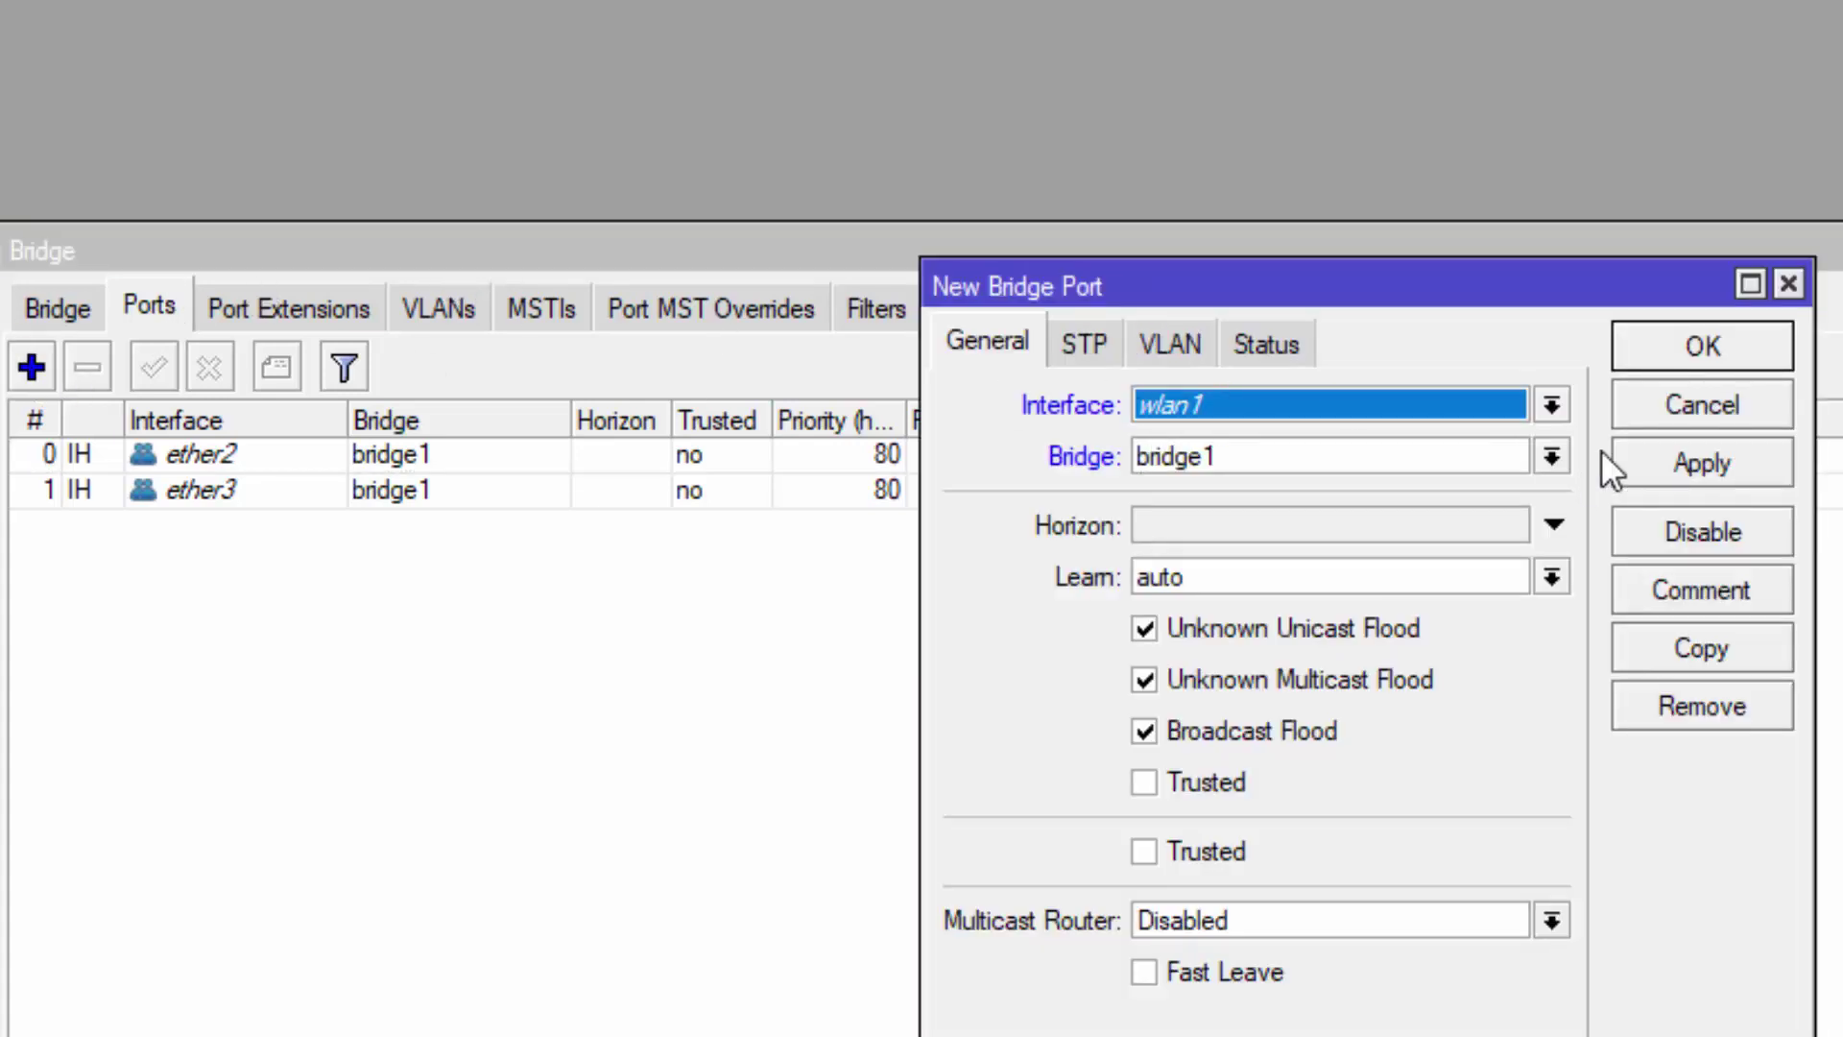
click(1549, 404)
click(1248, 585)
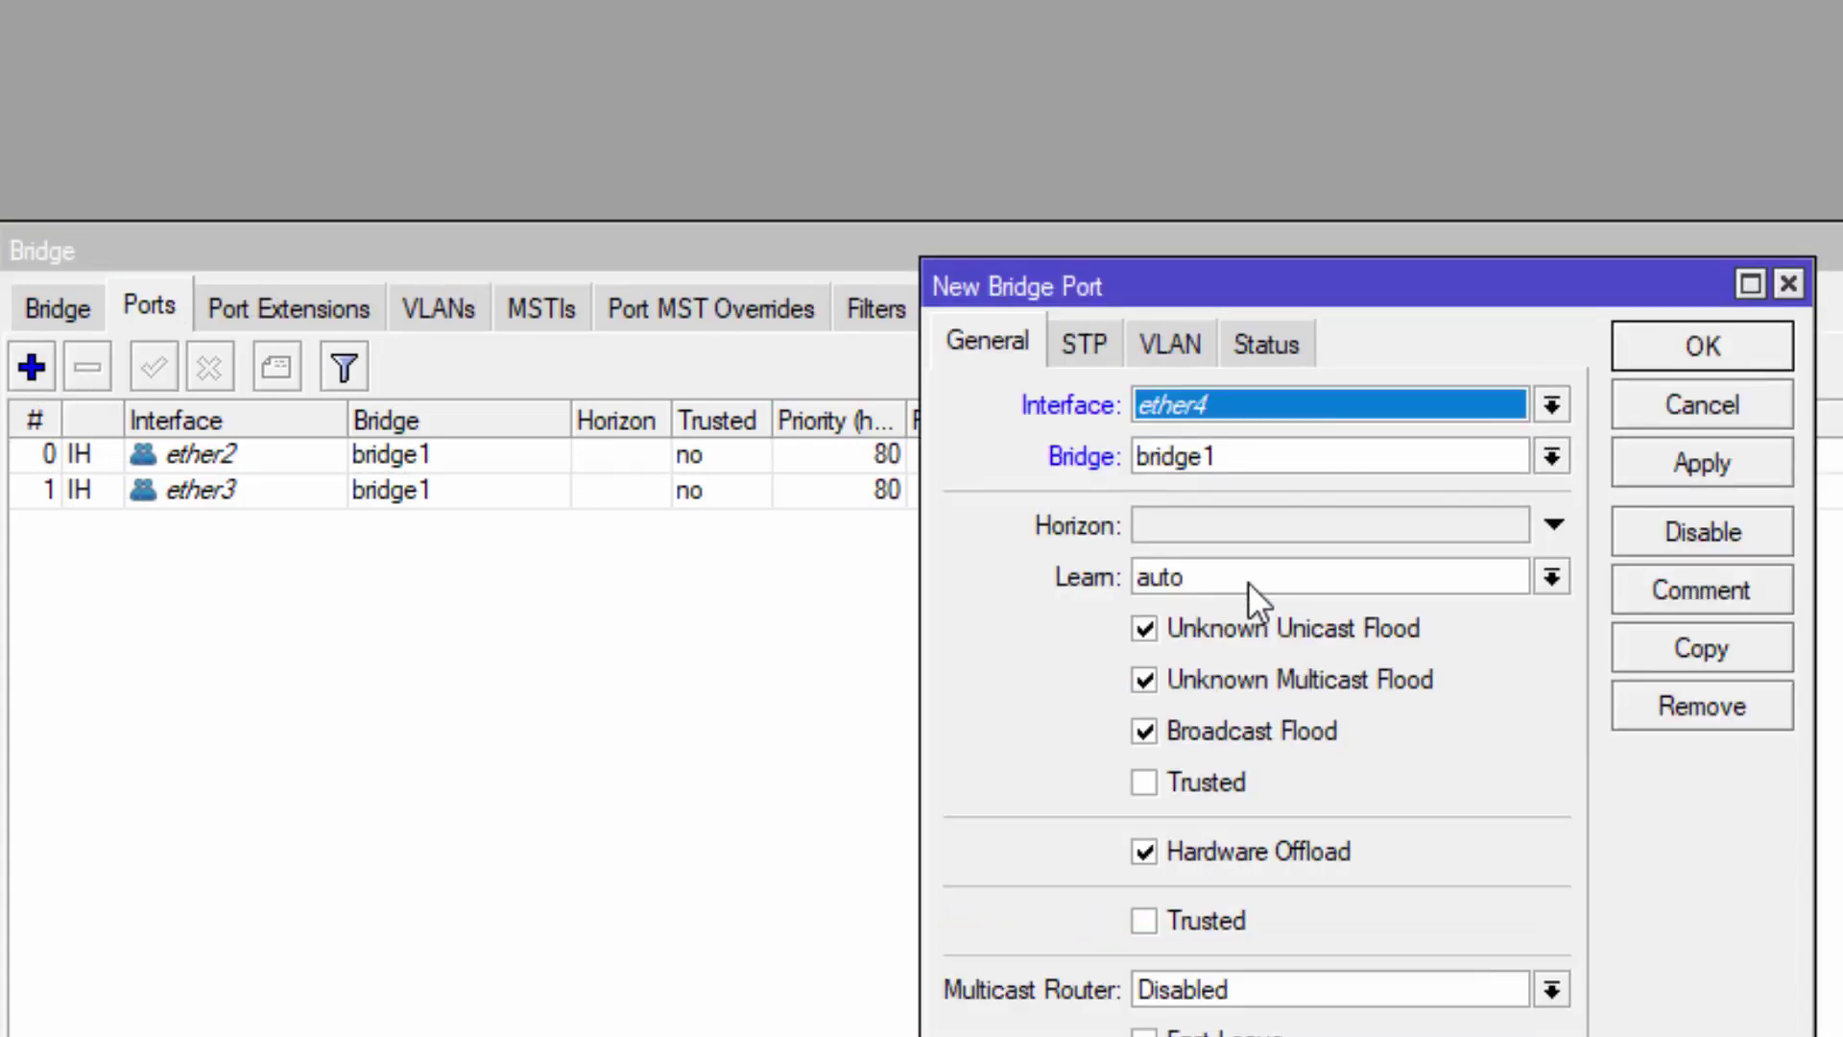
click(1705, 468)
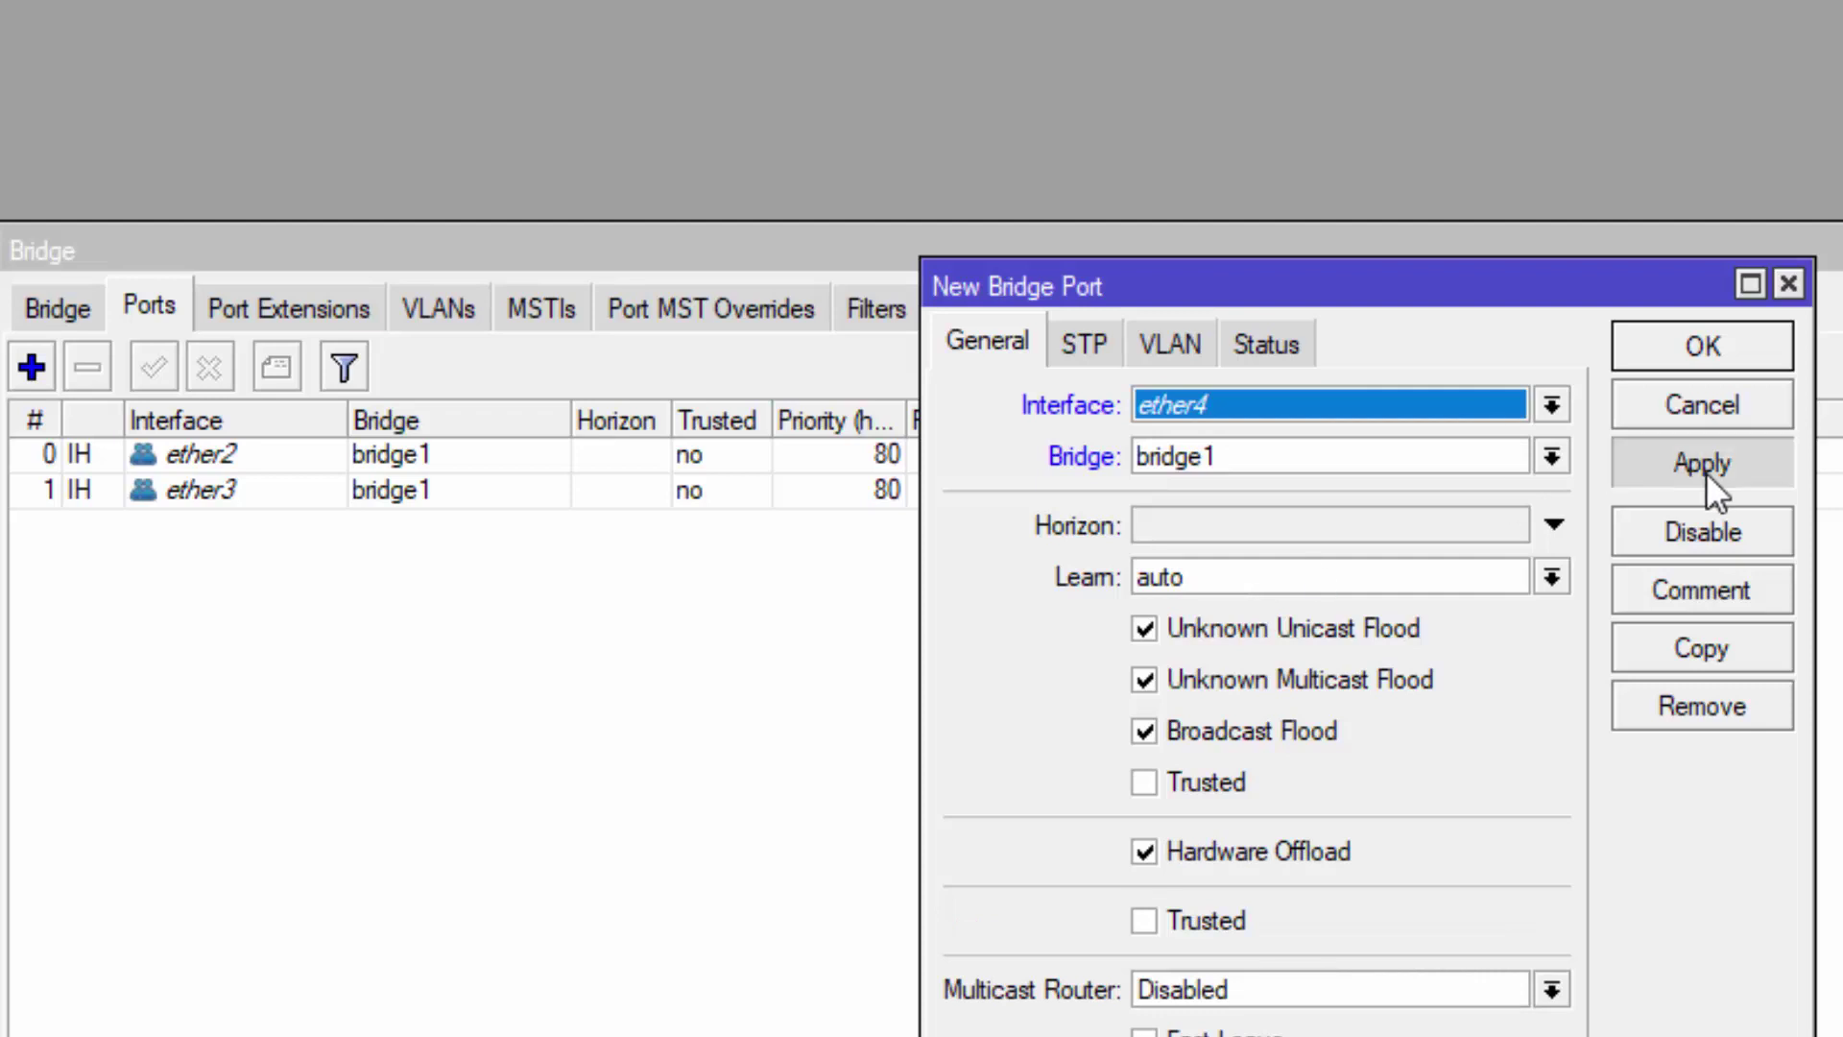
click(1691, 347)
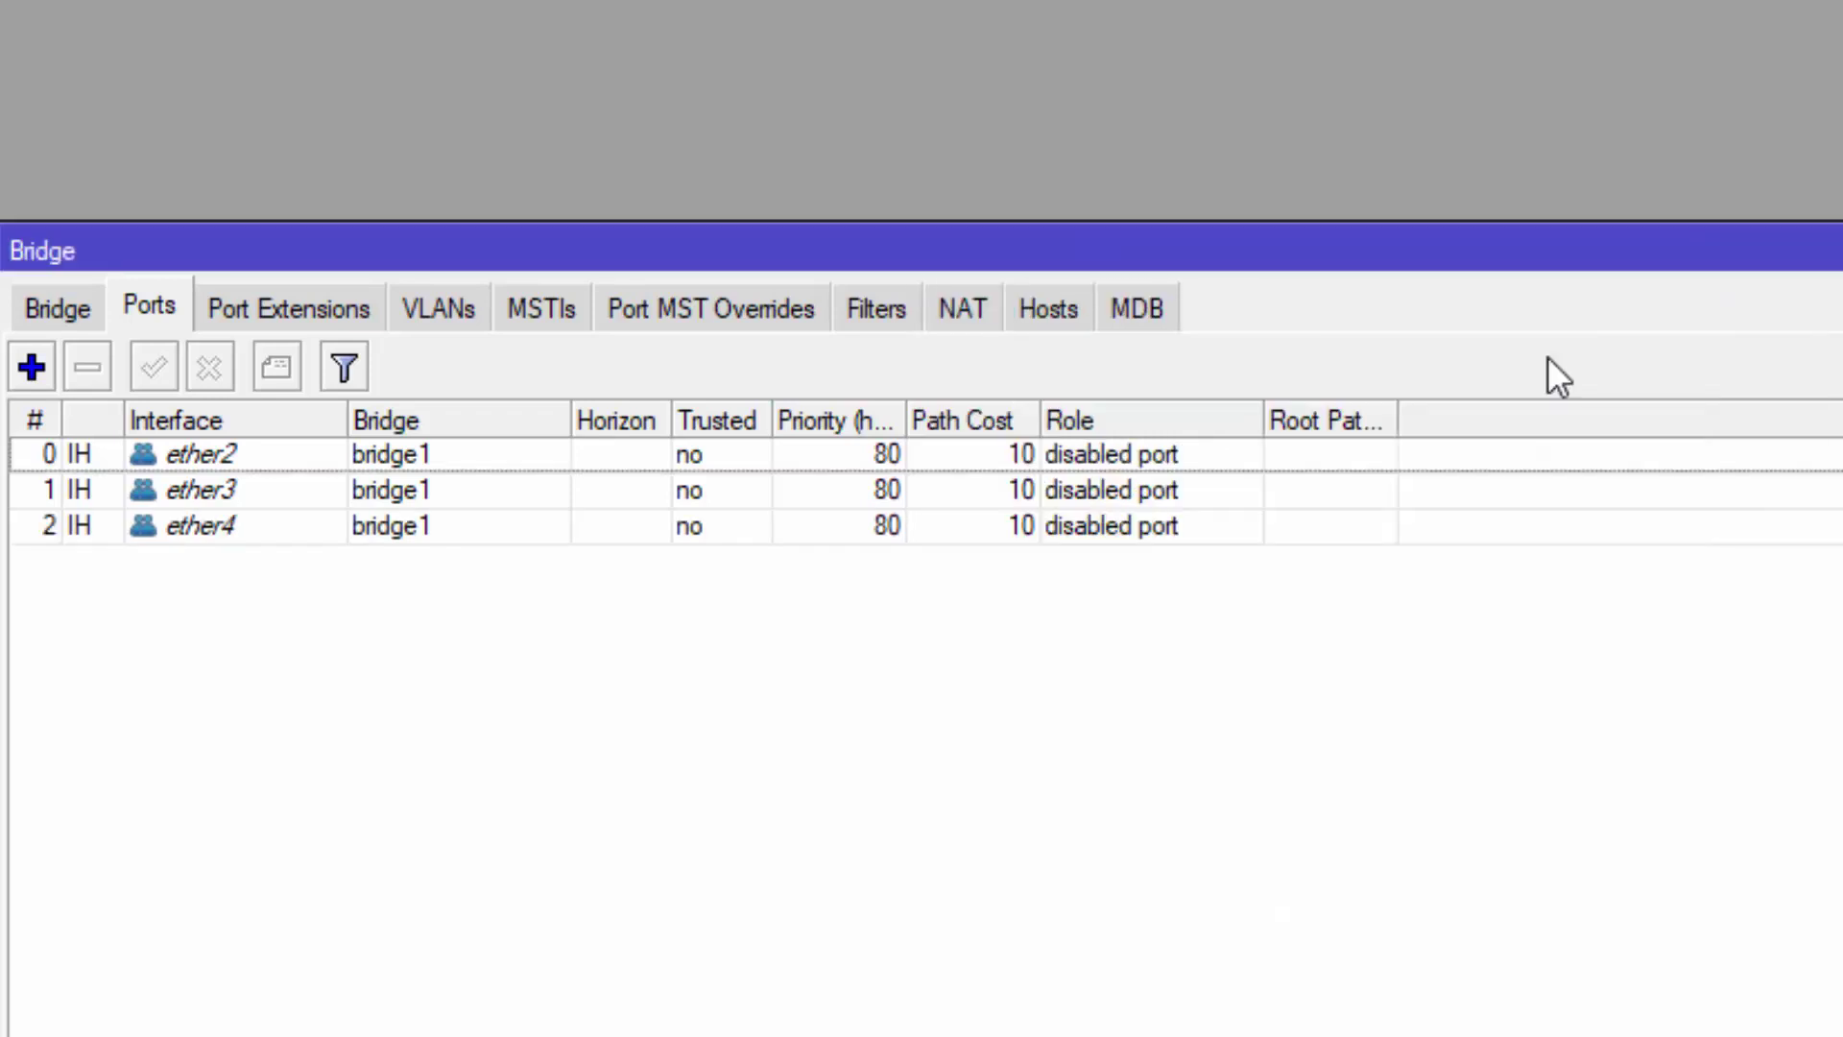
Step: Add the ether5 interface as a port of bridge1 with the default port options
click(34, 370)
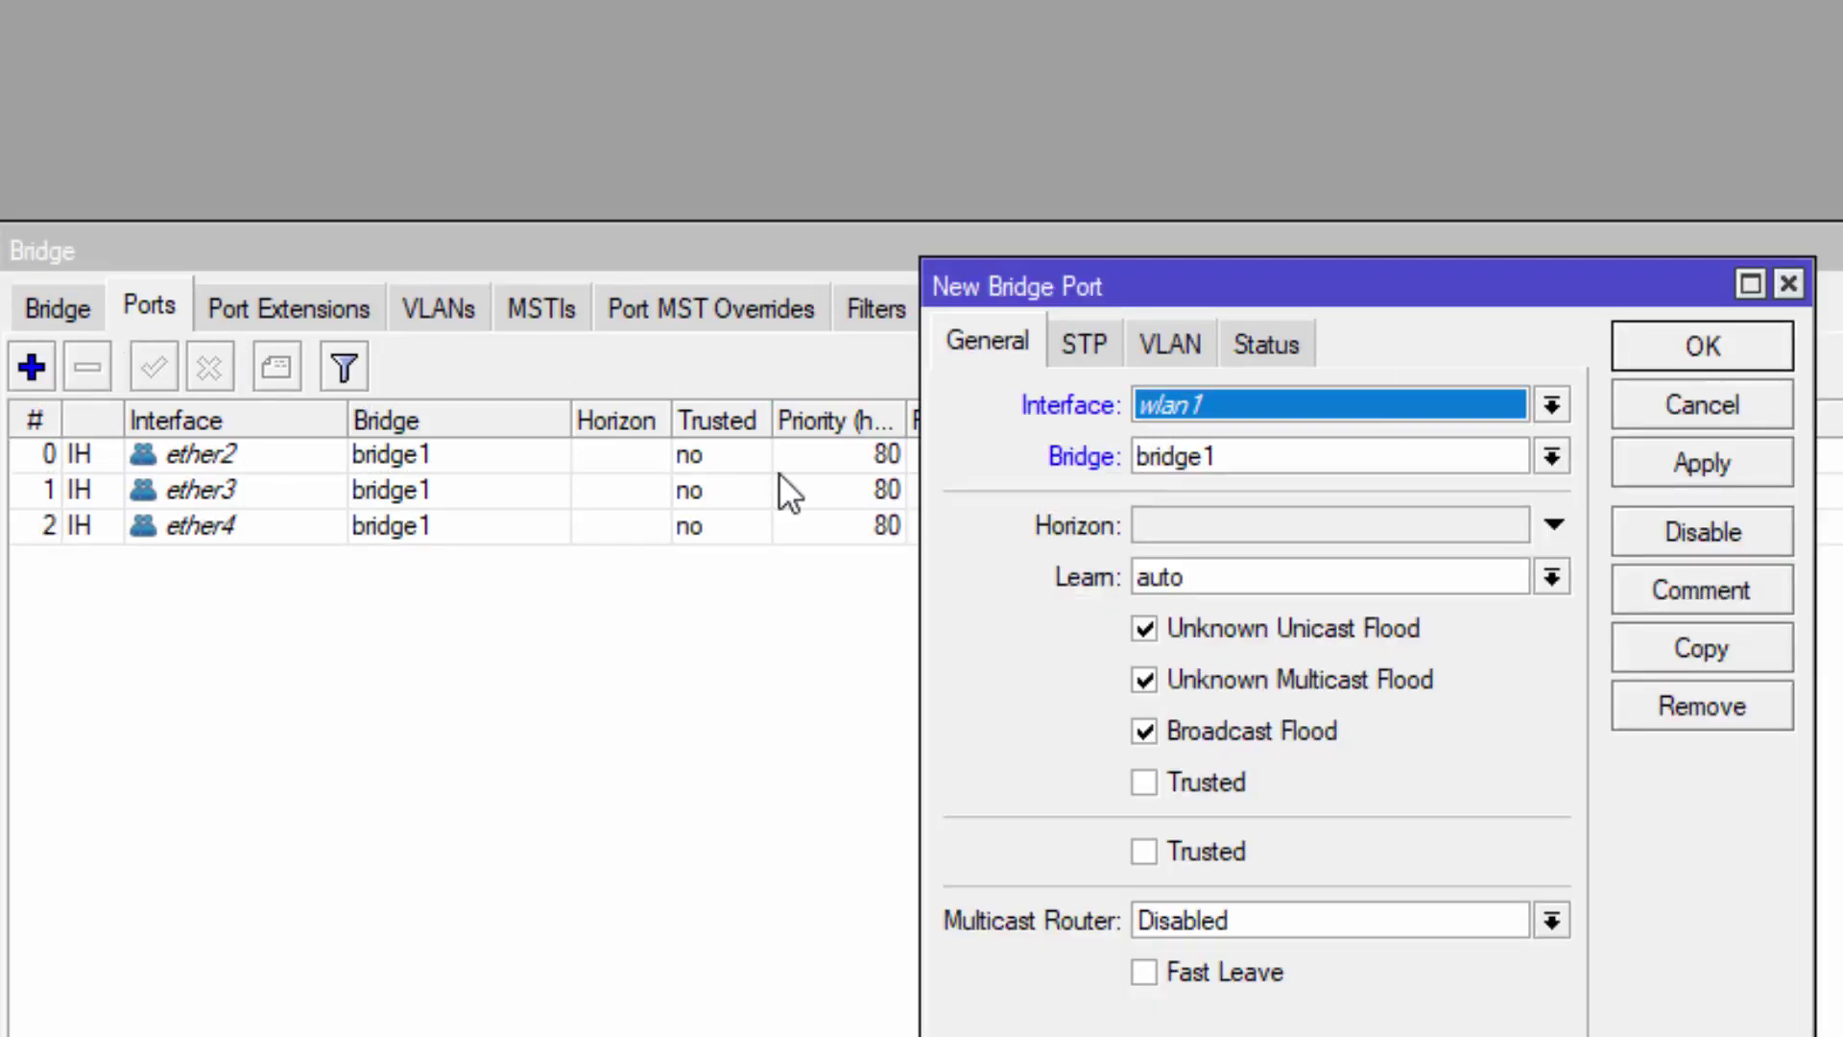
click(1552, 404)
key(Escape)
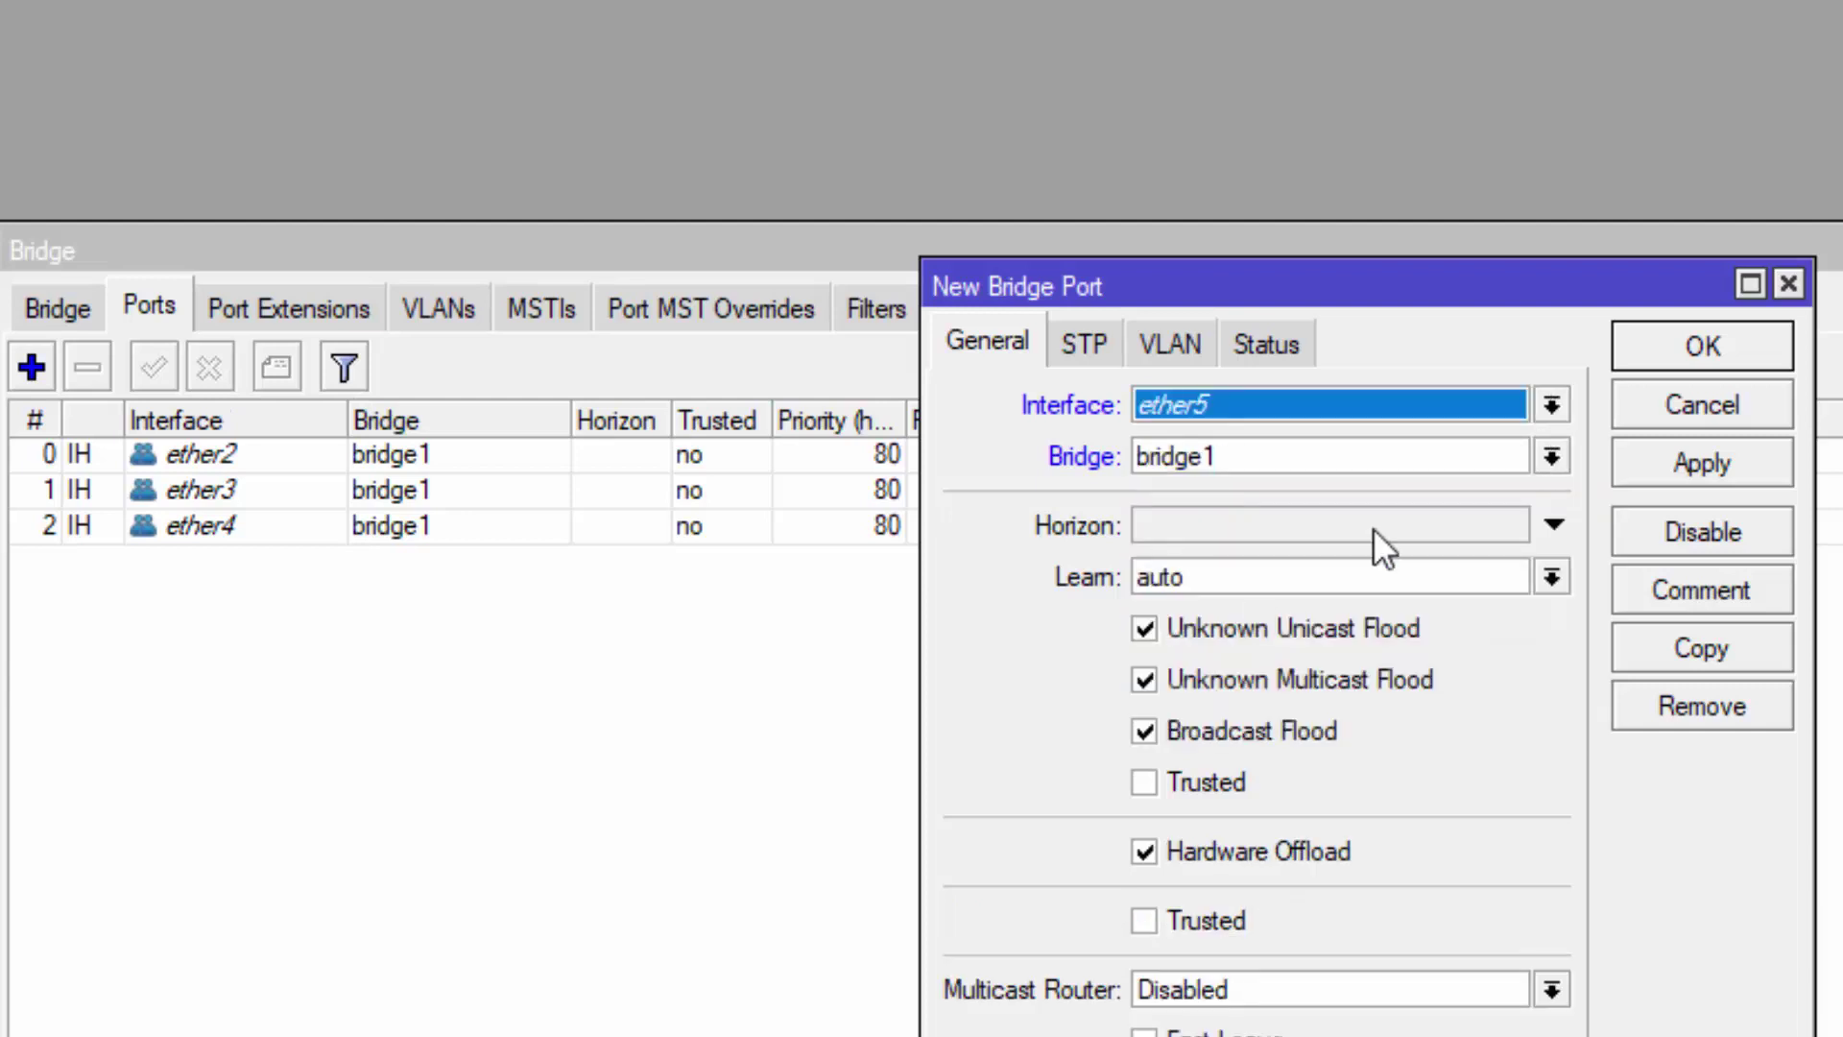
click(1699, 461)
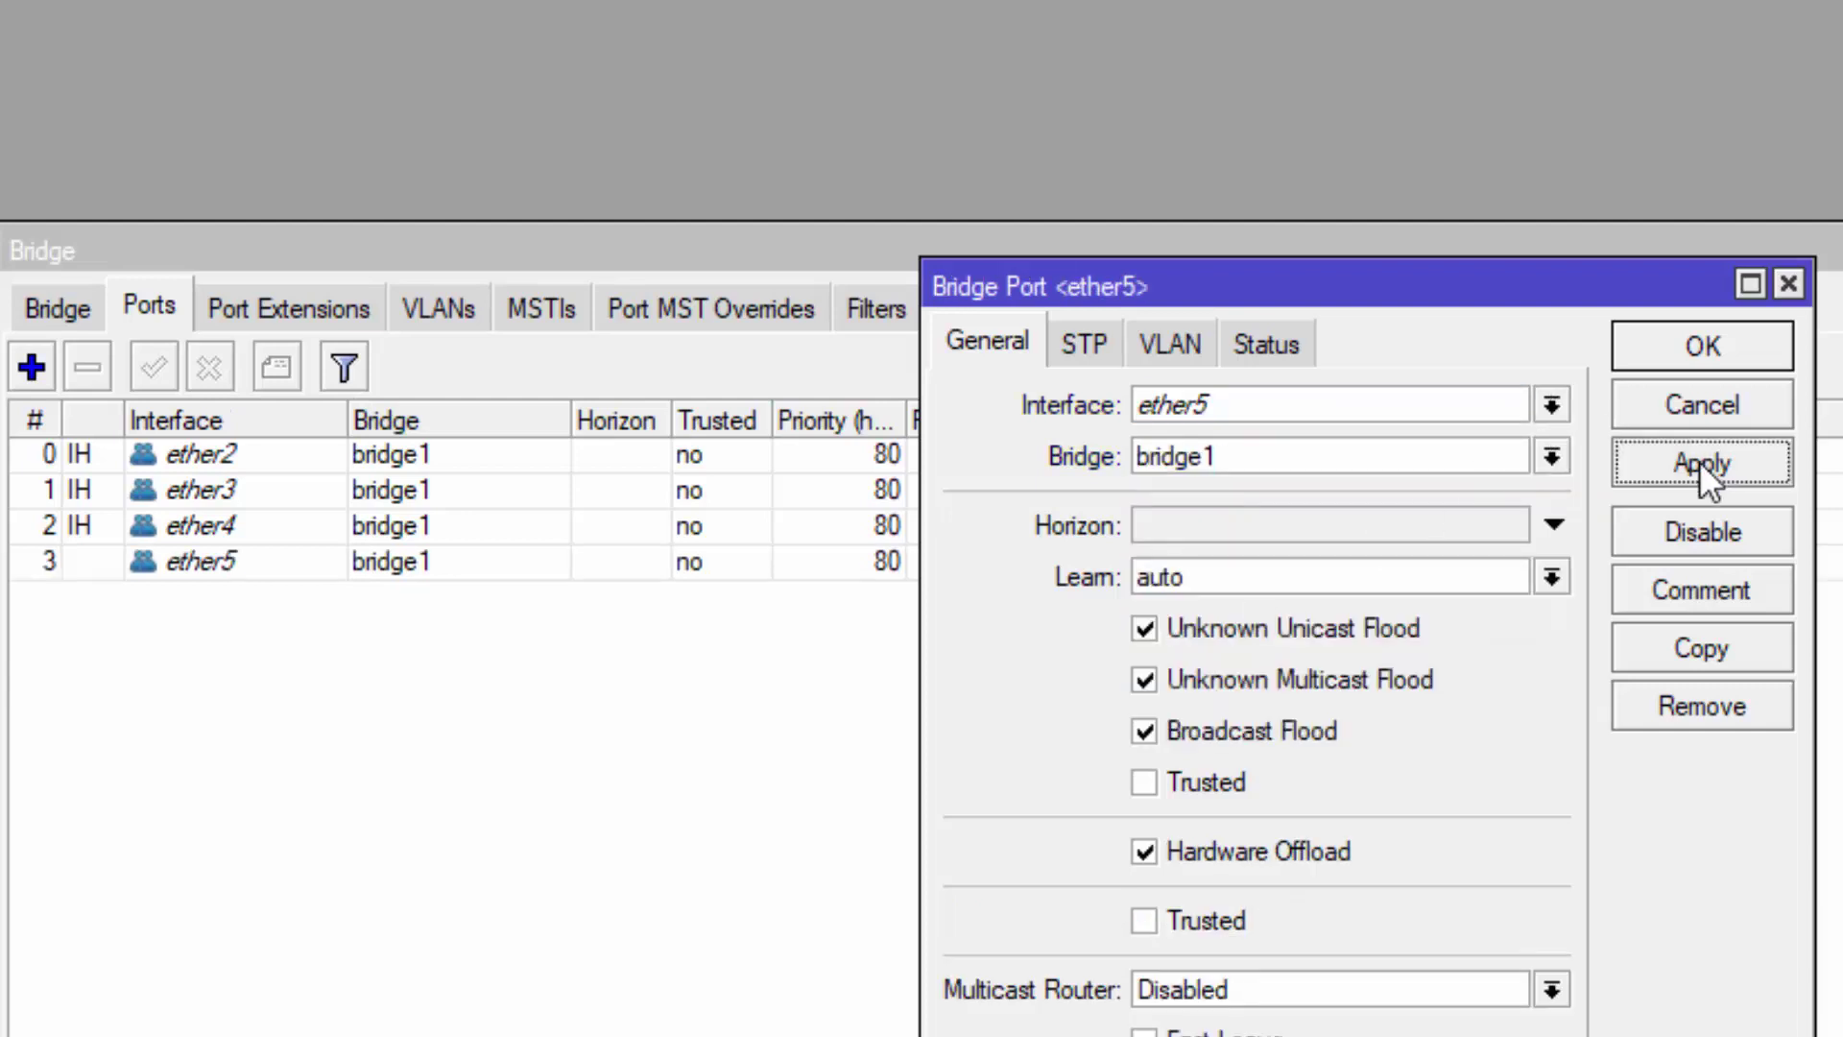
click(1690, 345)
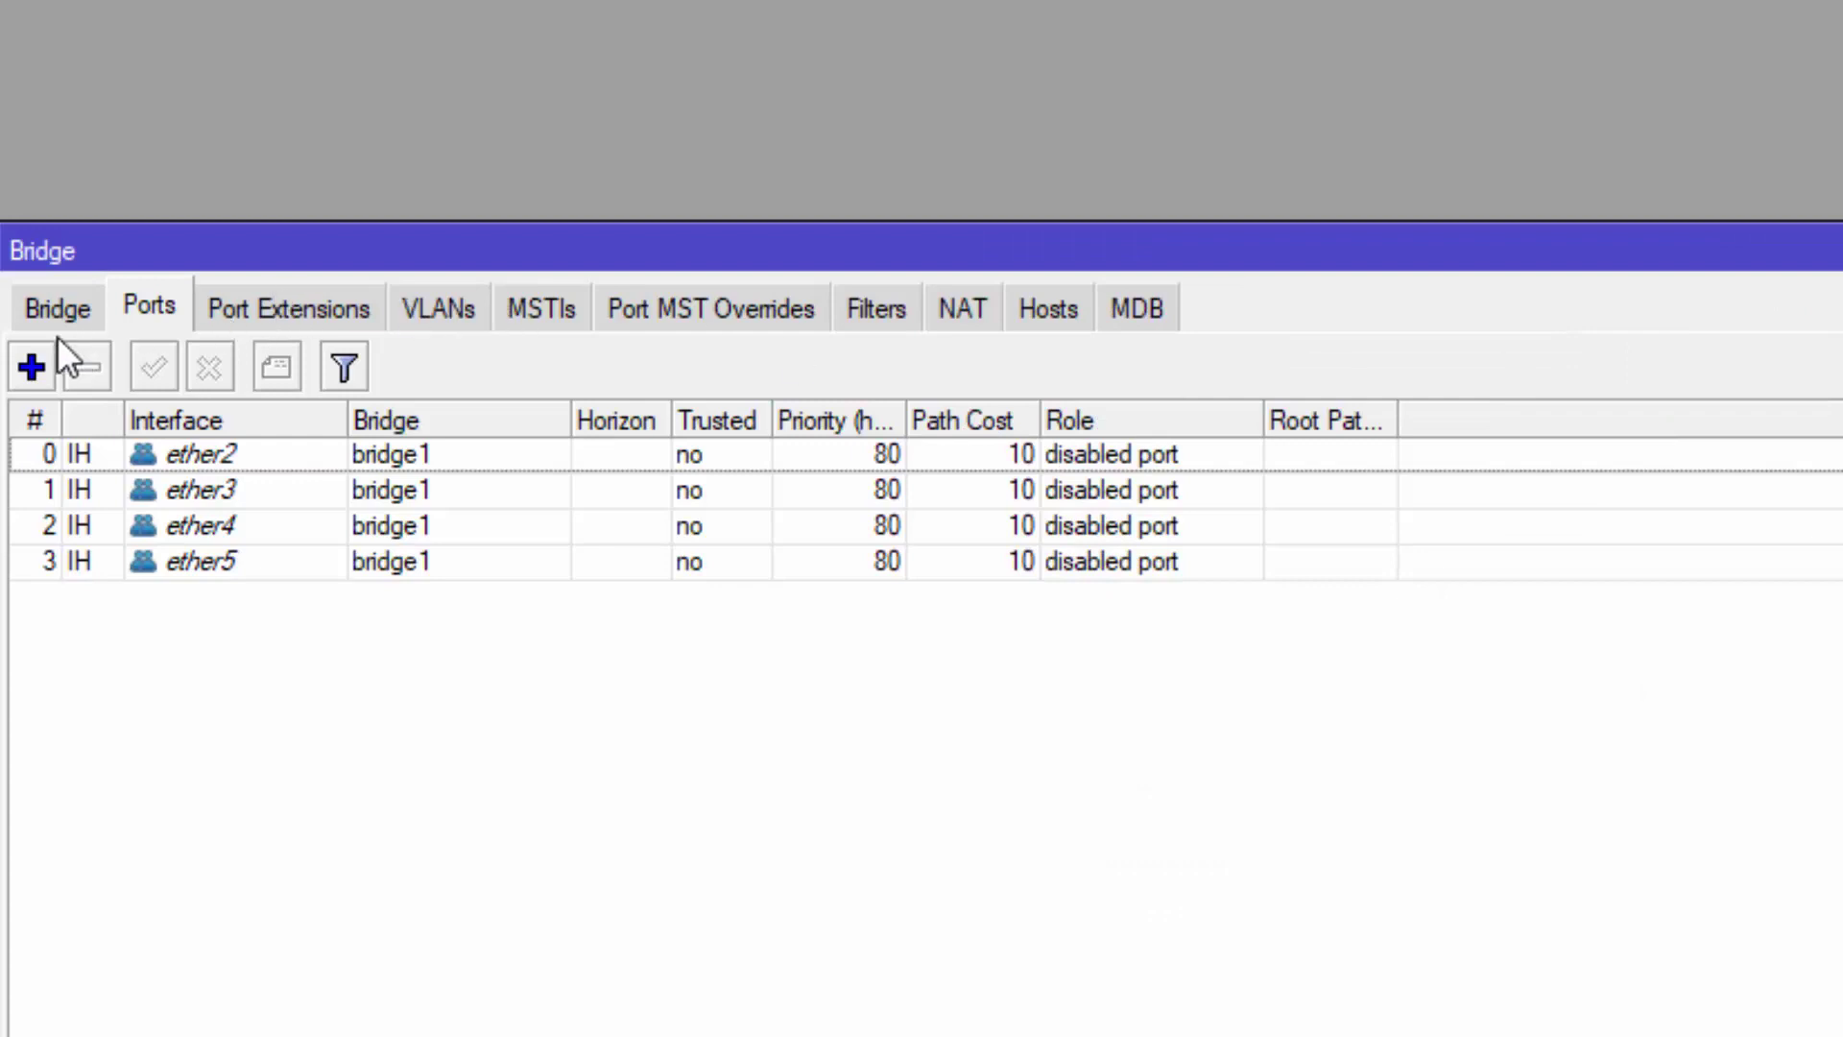
Step: Add the wlan1 interface as a port of bridge1, keeping the default port options
click(34, 365)
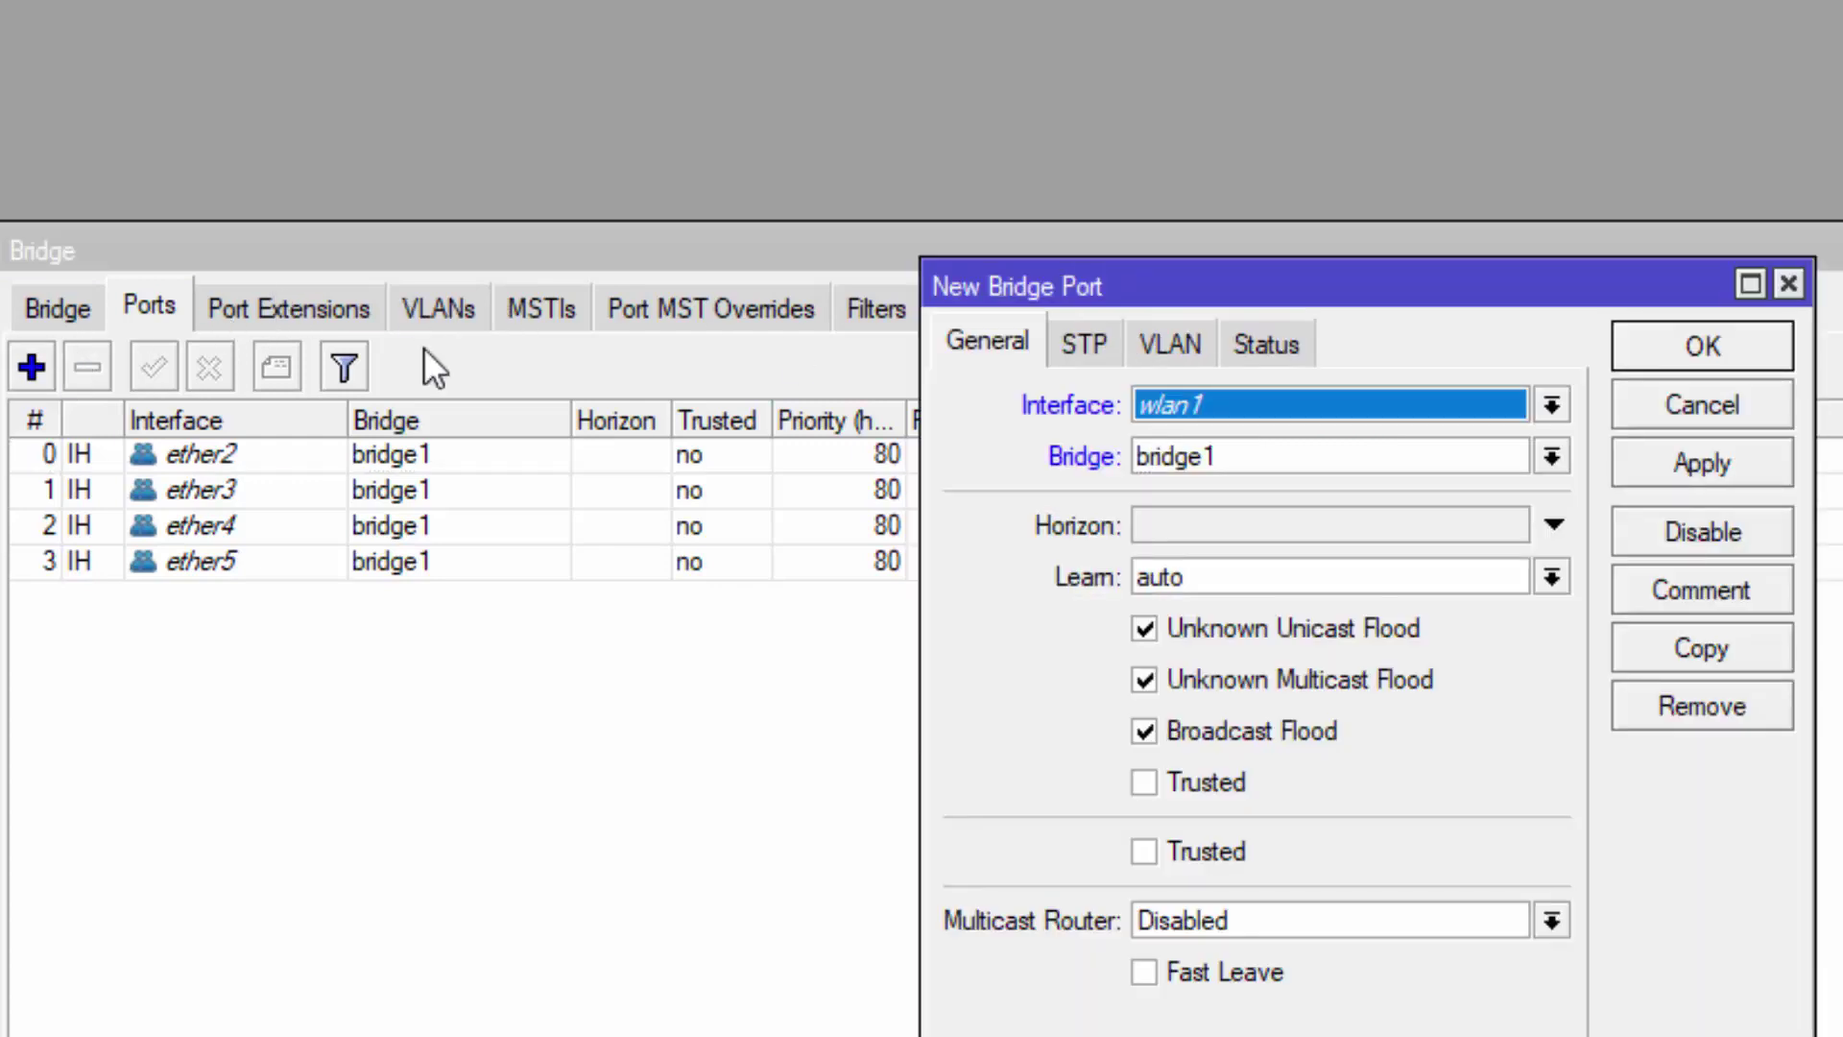
click(1552, 405)
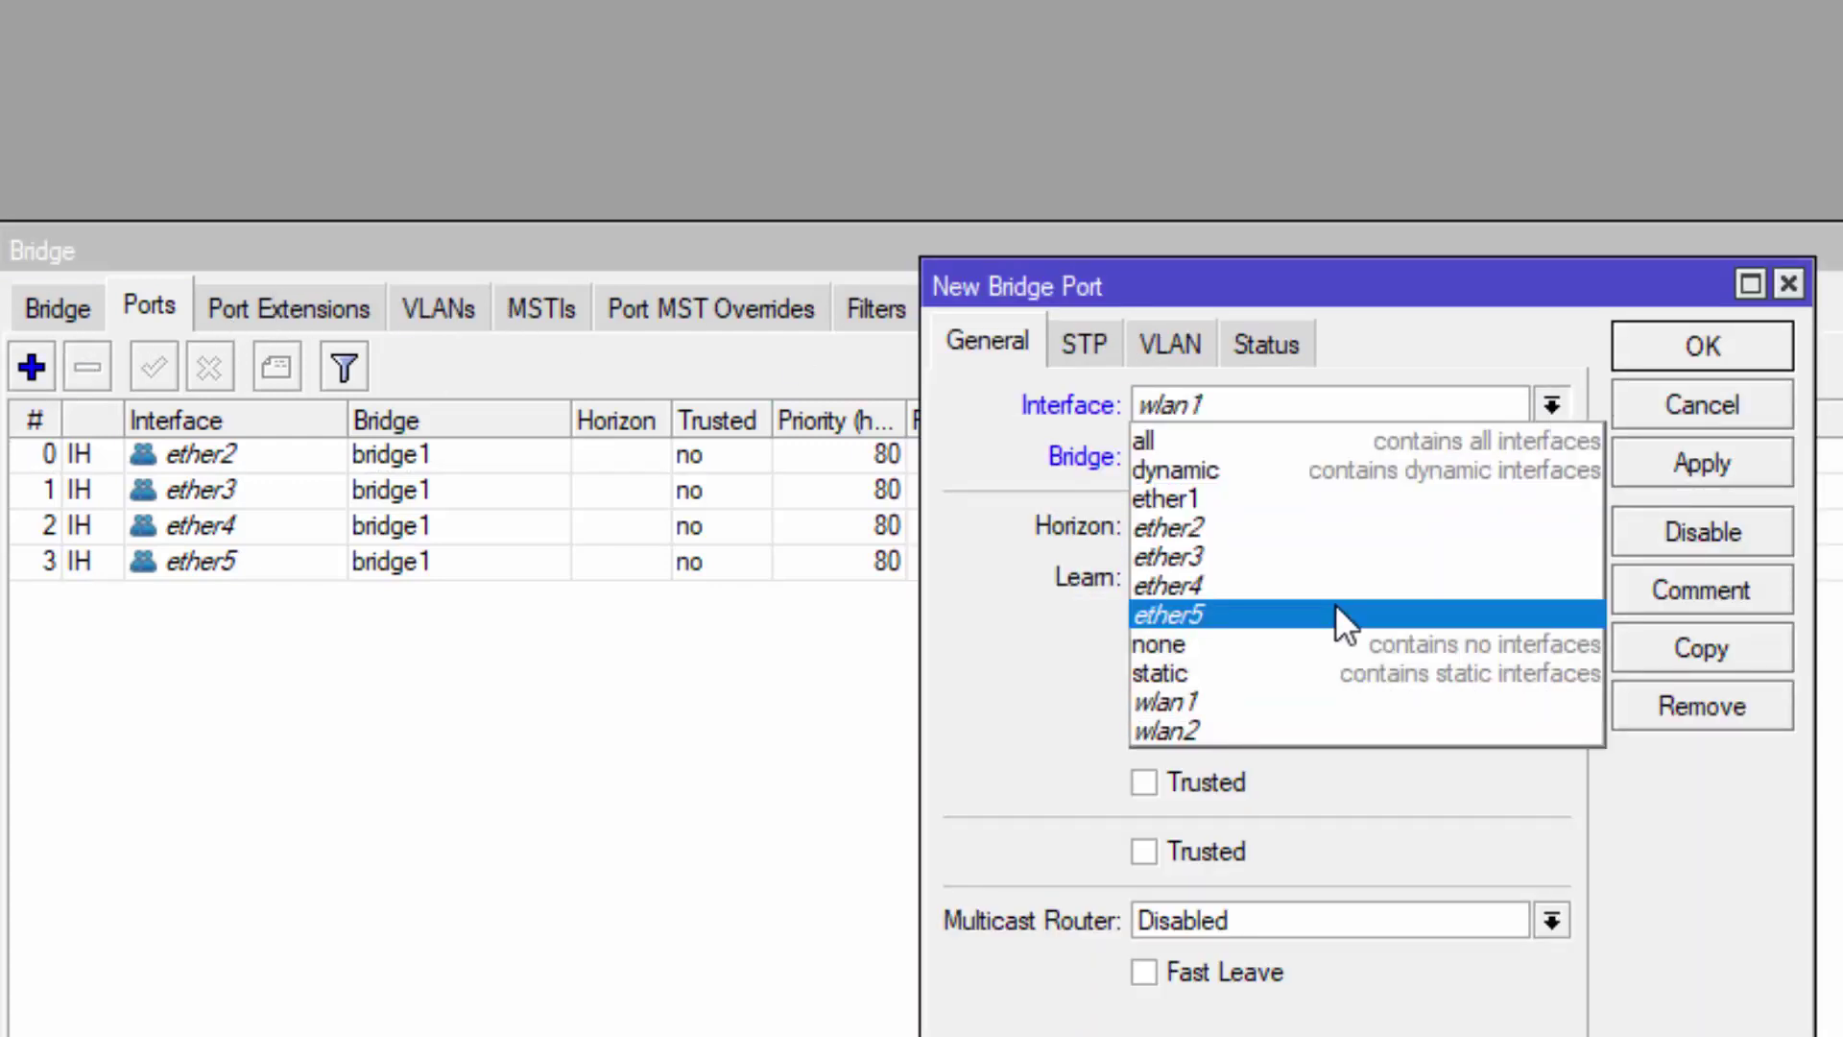
click(1250, 702)
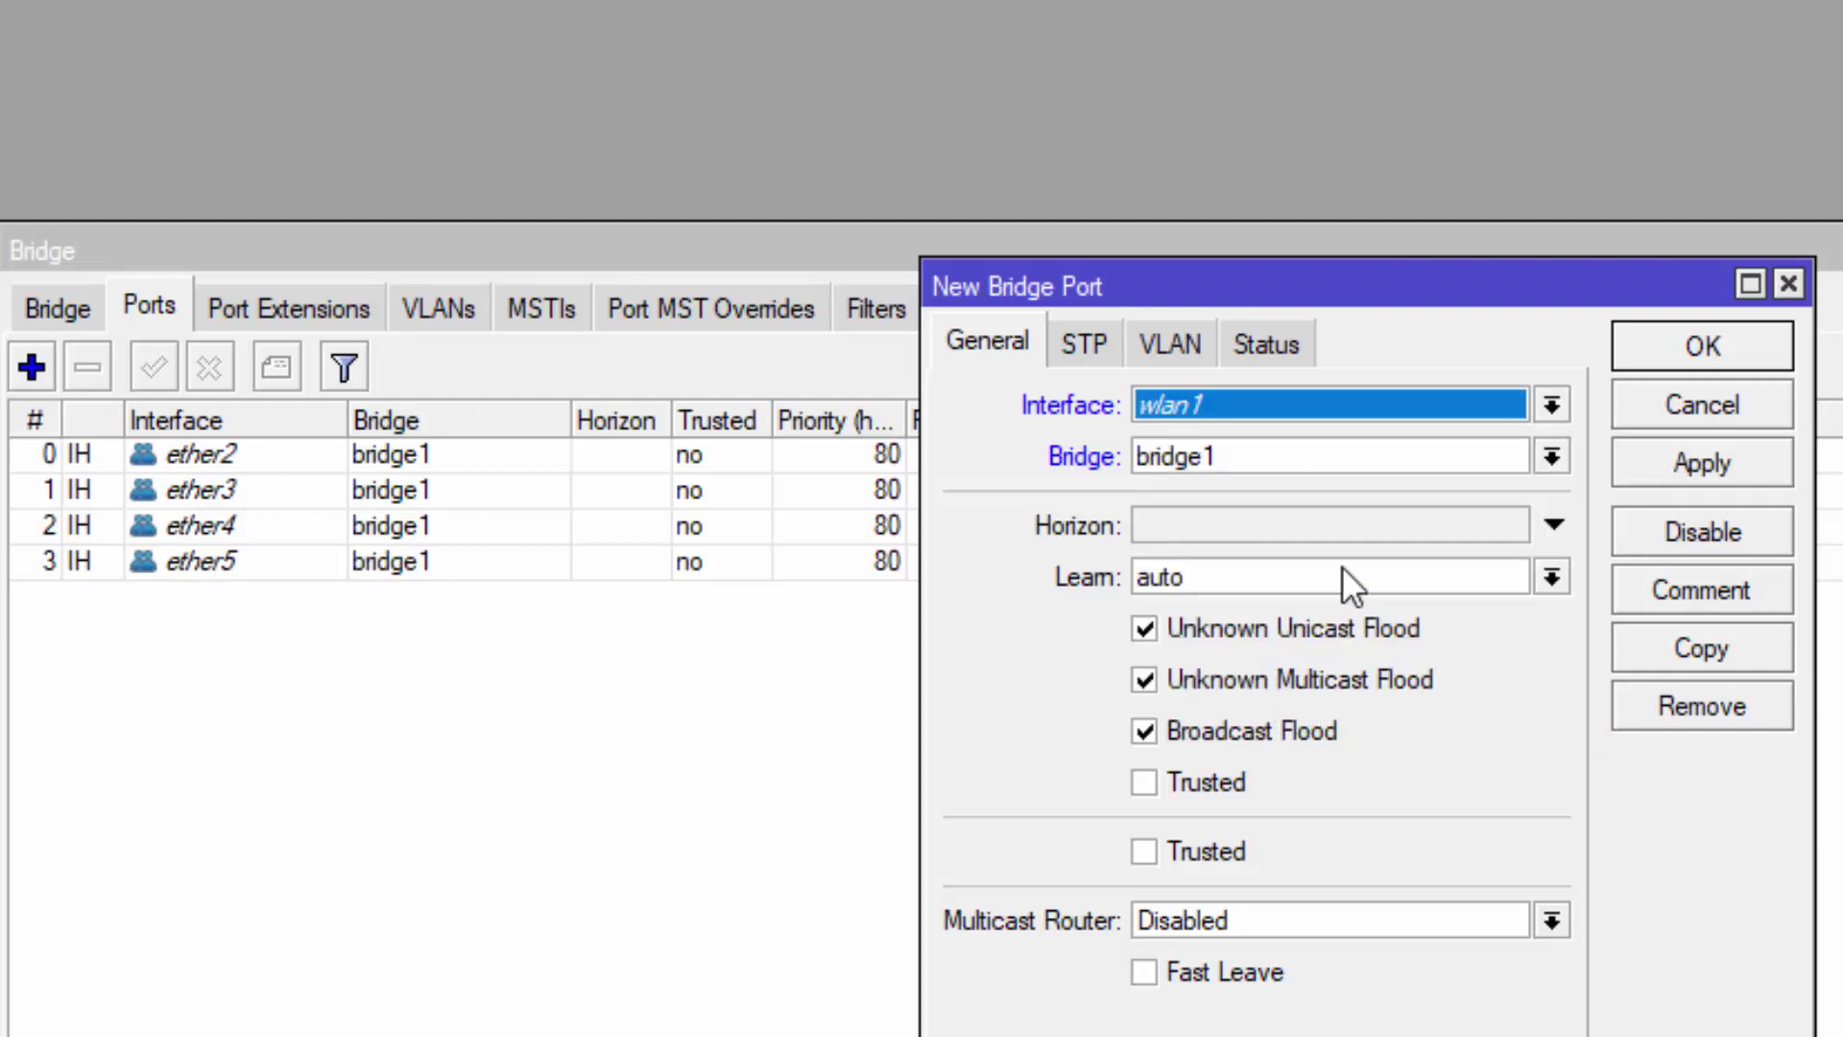
click(1699, 464)
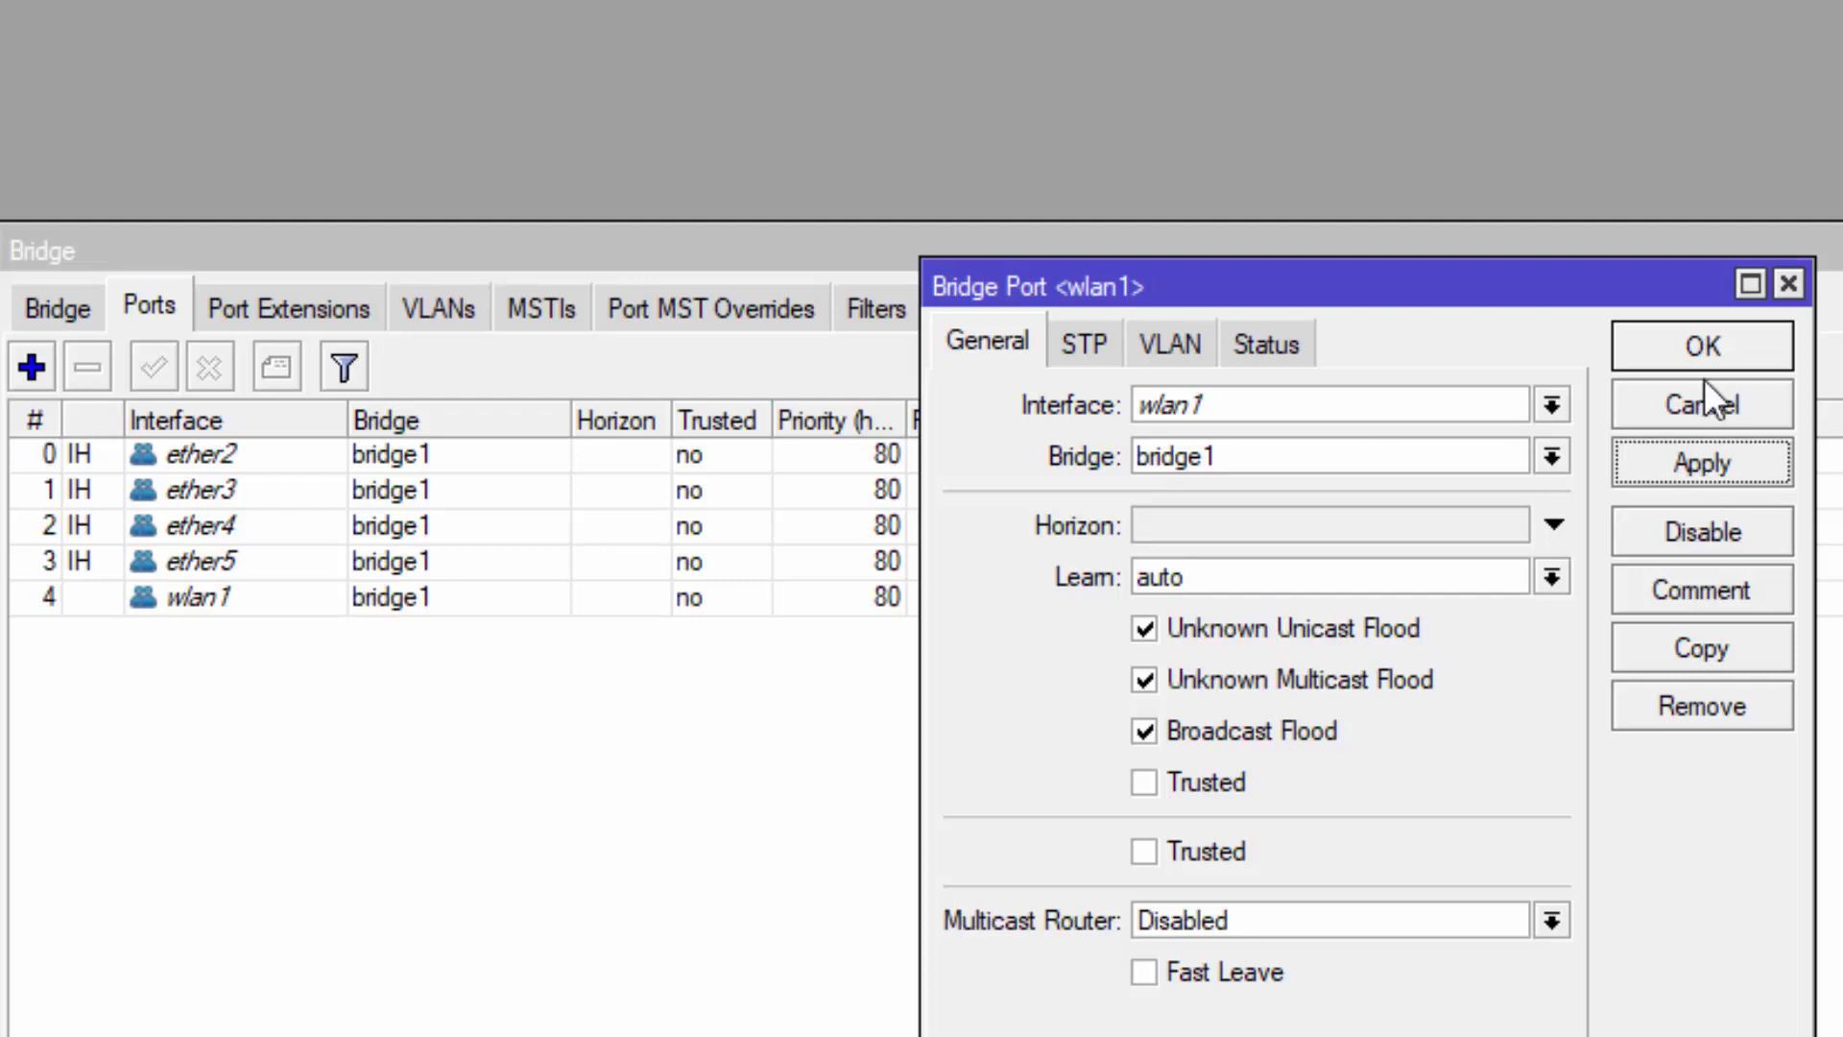
click(1703, 347)
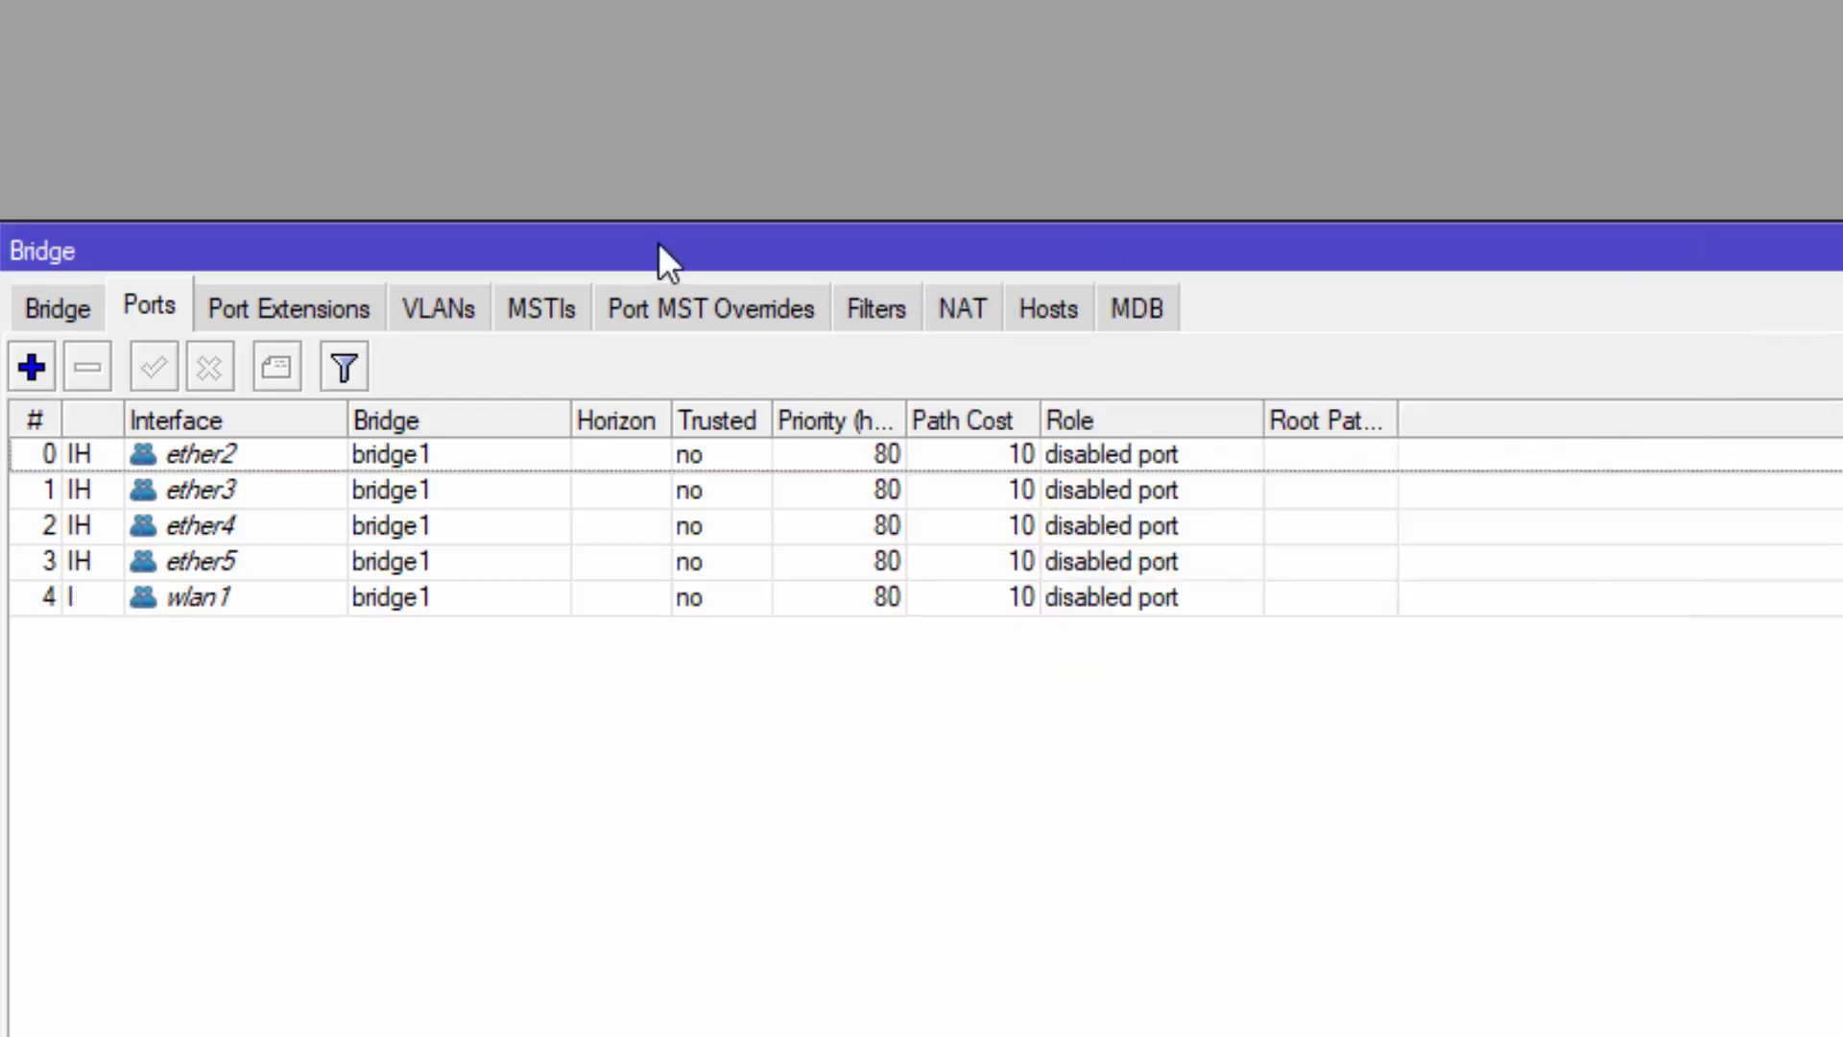
Step: Add the wlan2 interface as a port of bridge1 with the default port options
click(33, 373)
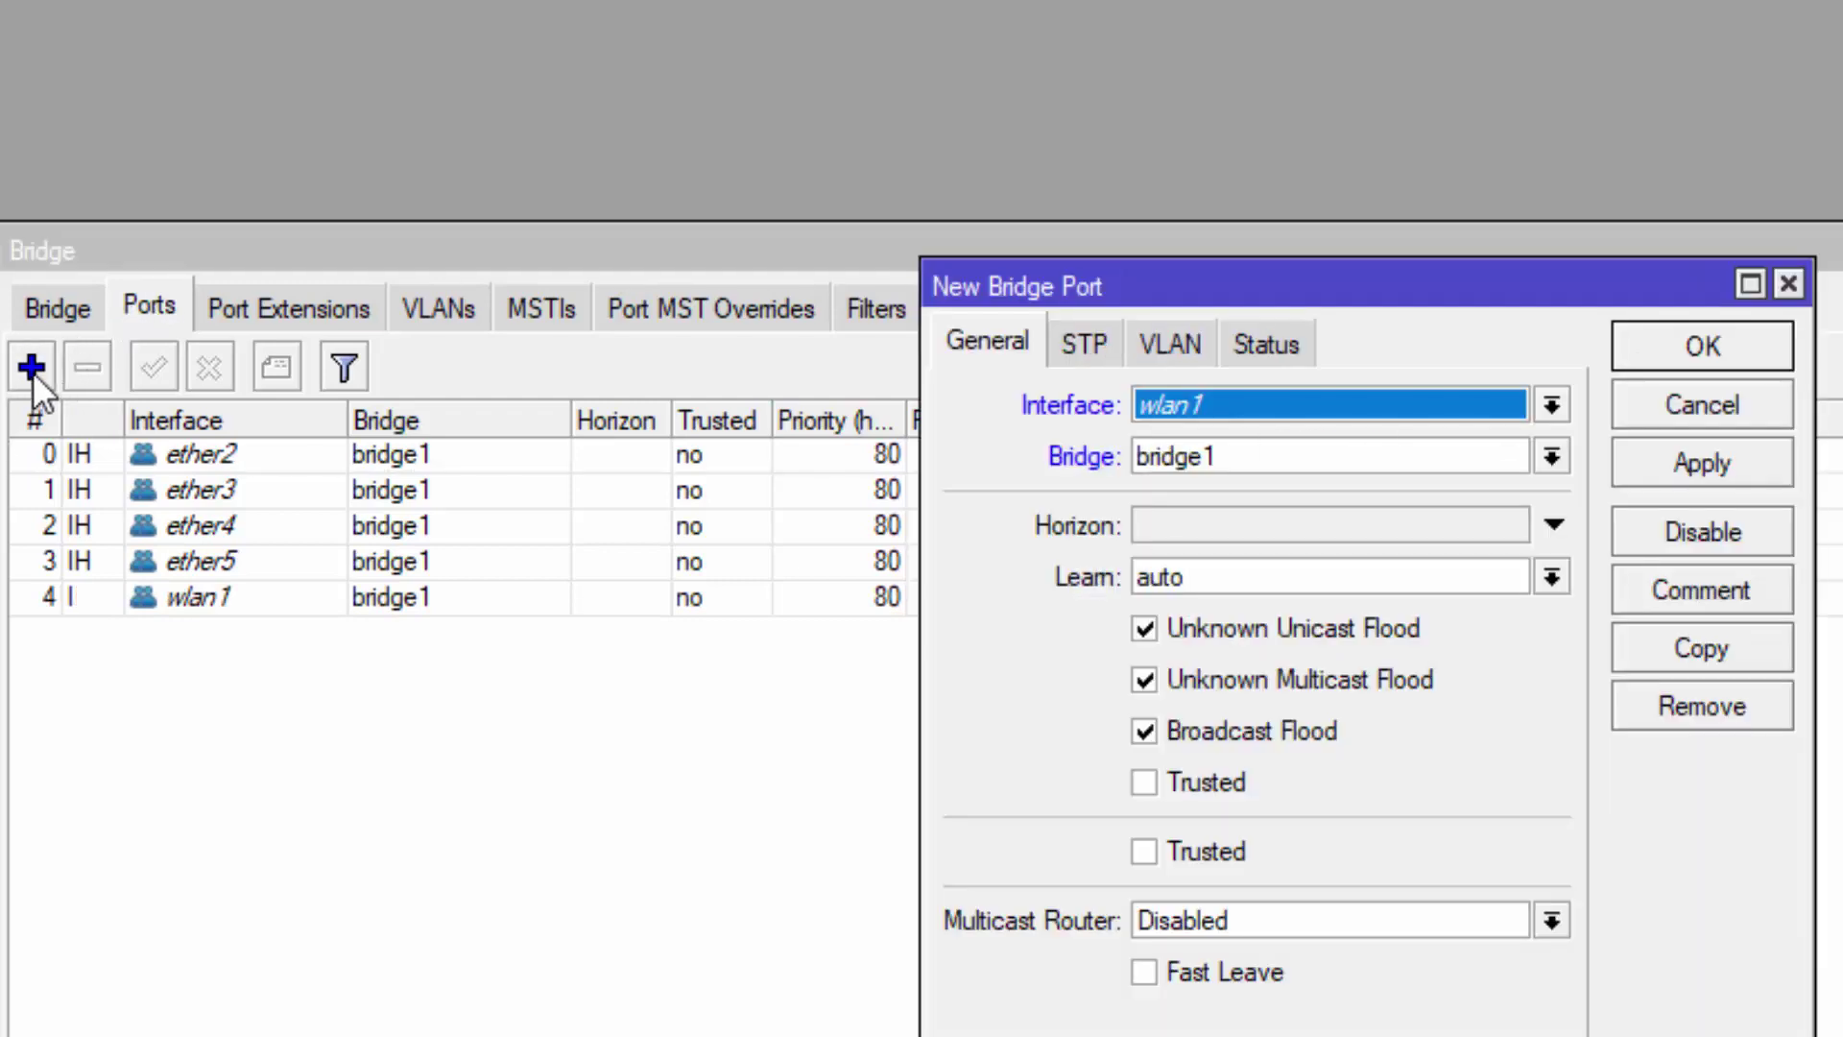
click(1554, 408)
click(1181, 718)
click(1647, 463)
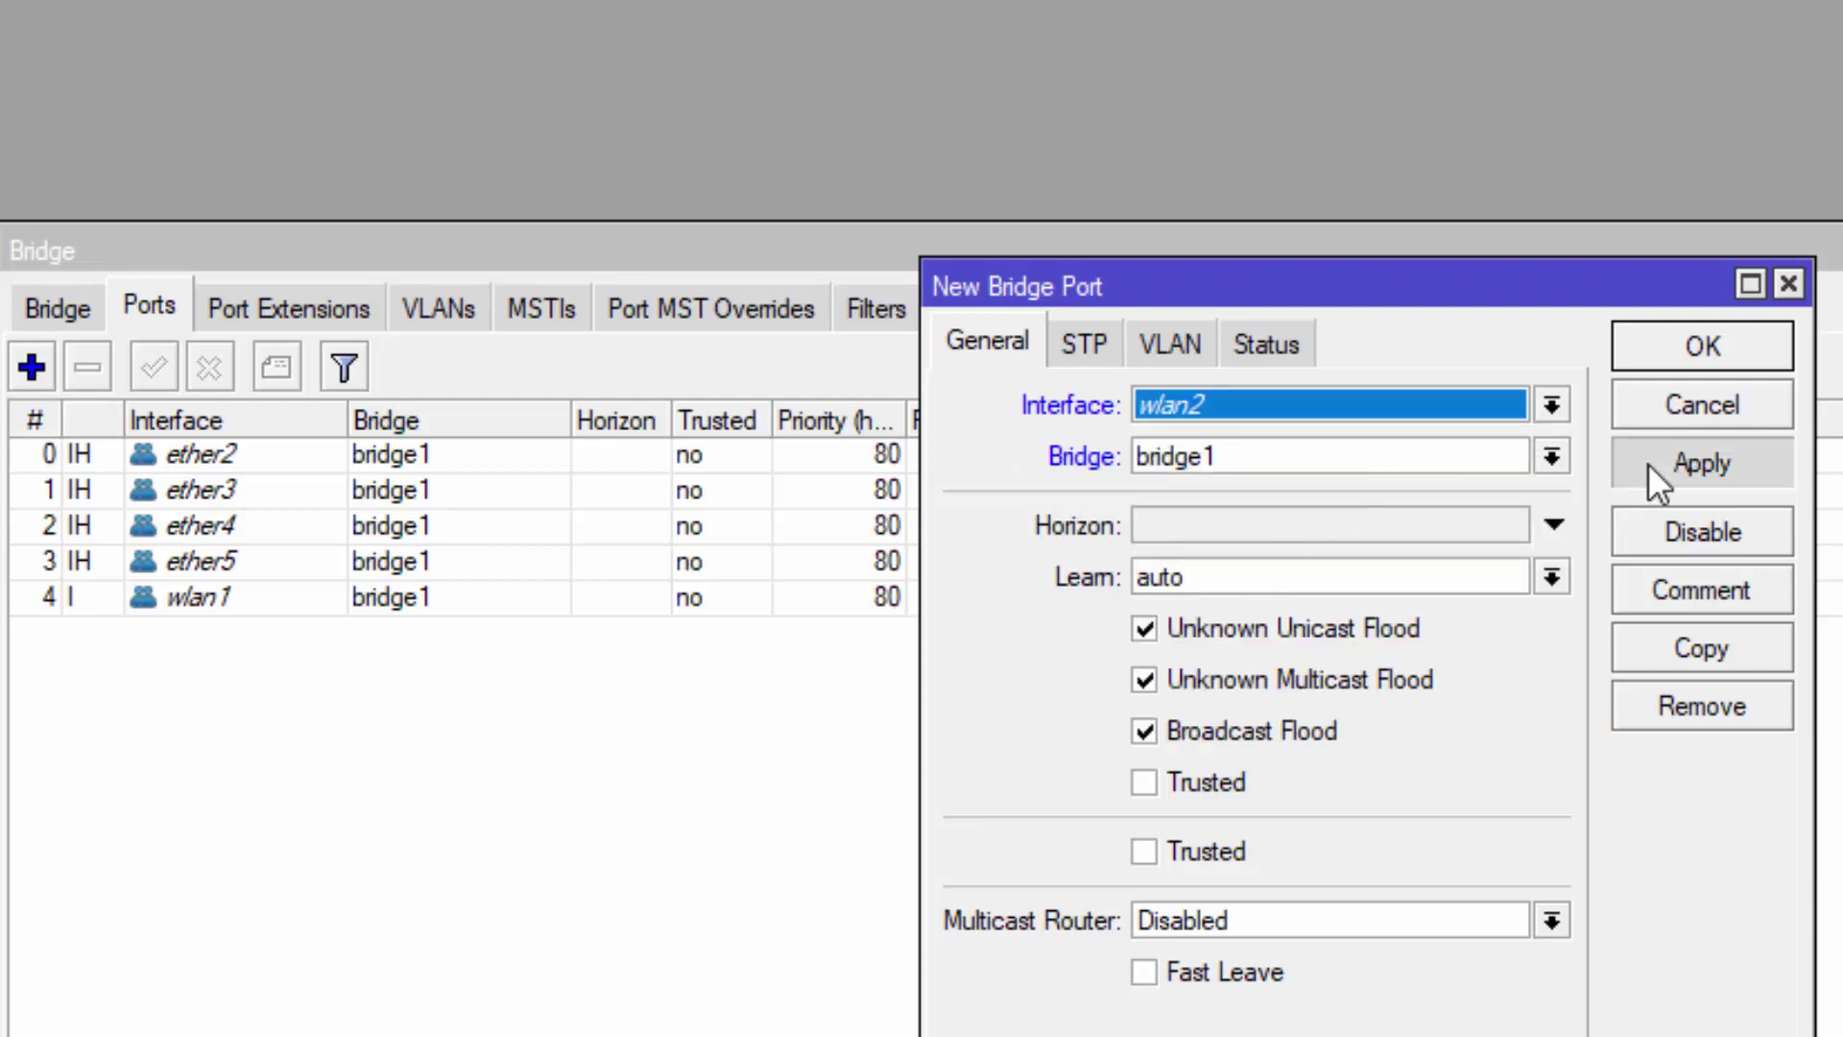
click(1684, 338)
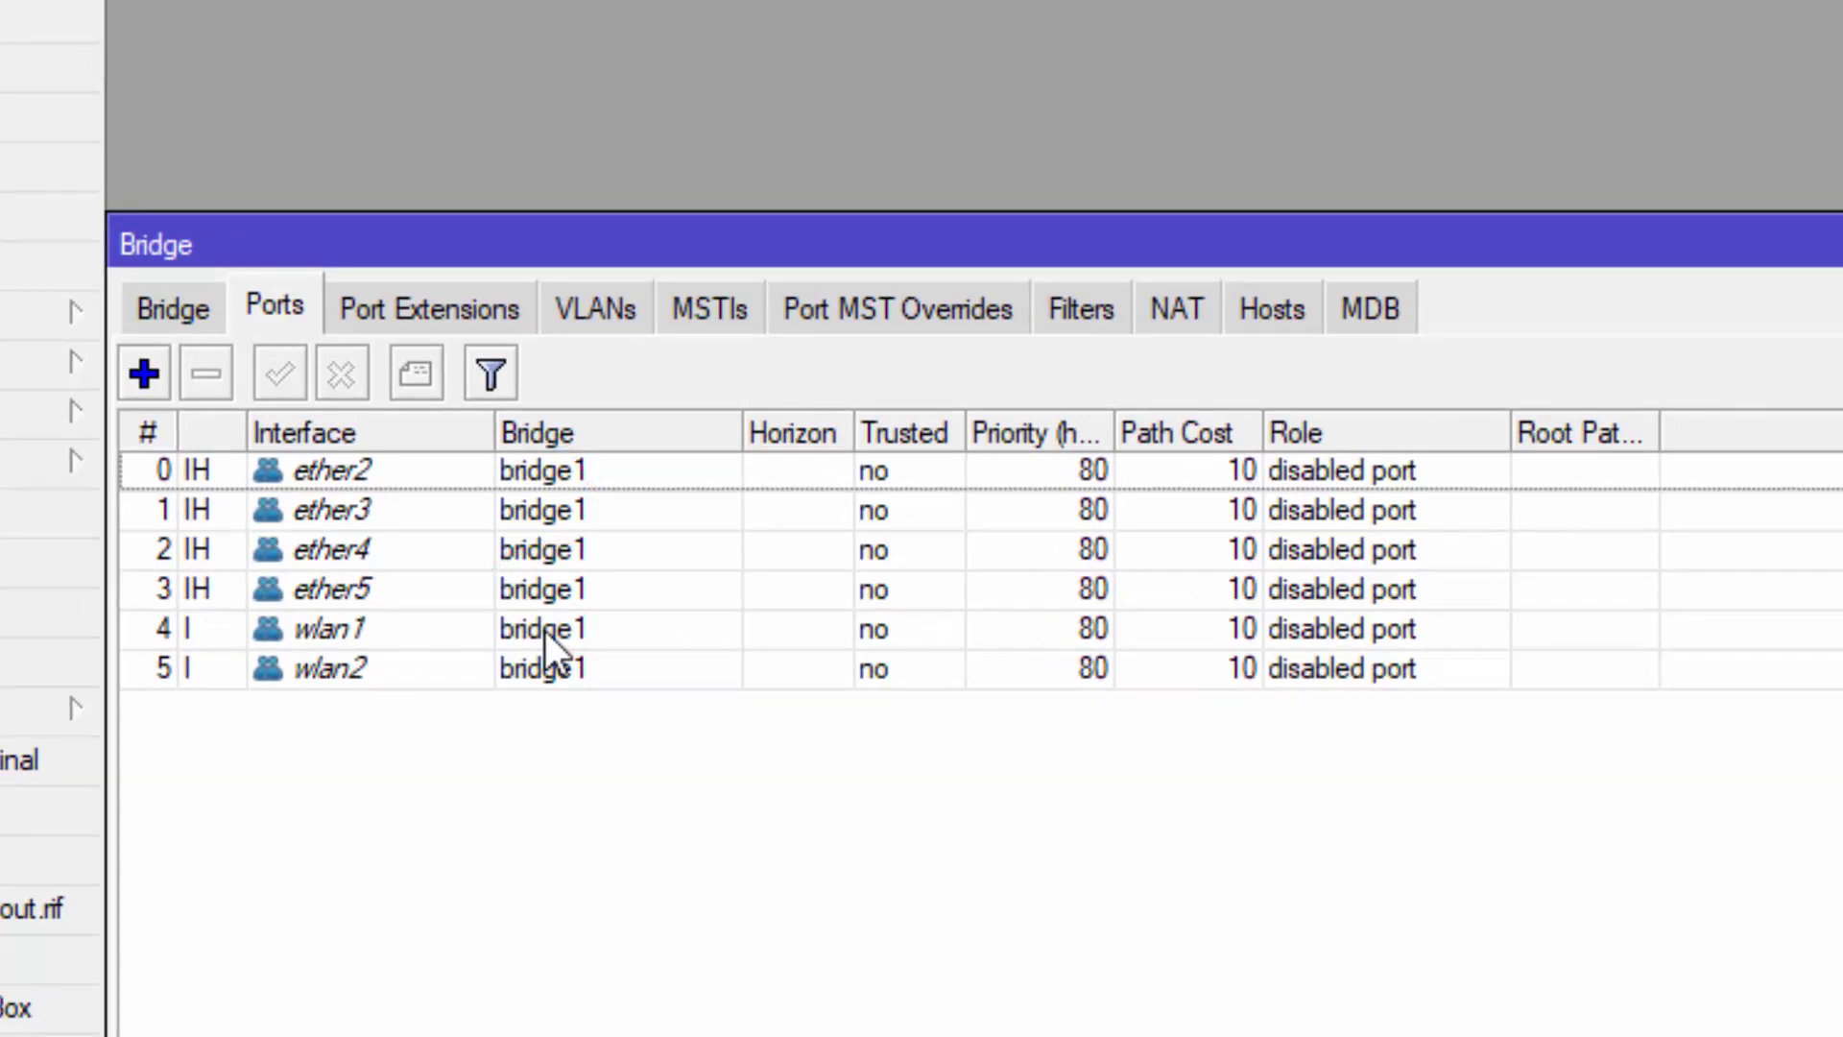
Step: Review the list of bridges and close the Bridge window
click(171, 314)
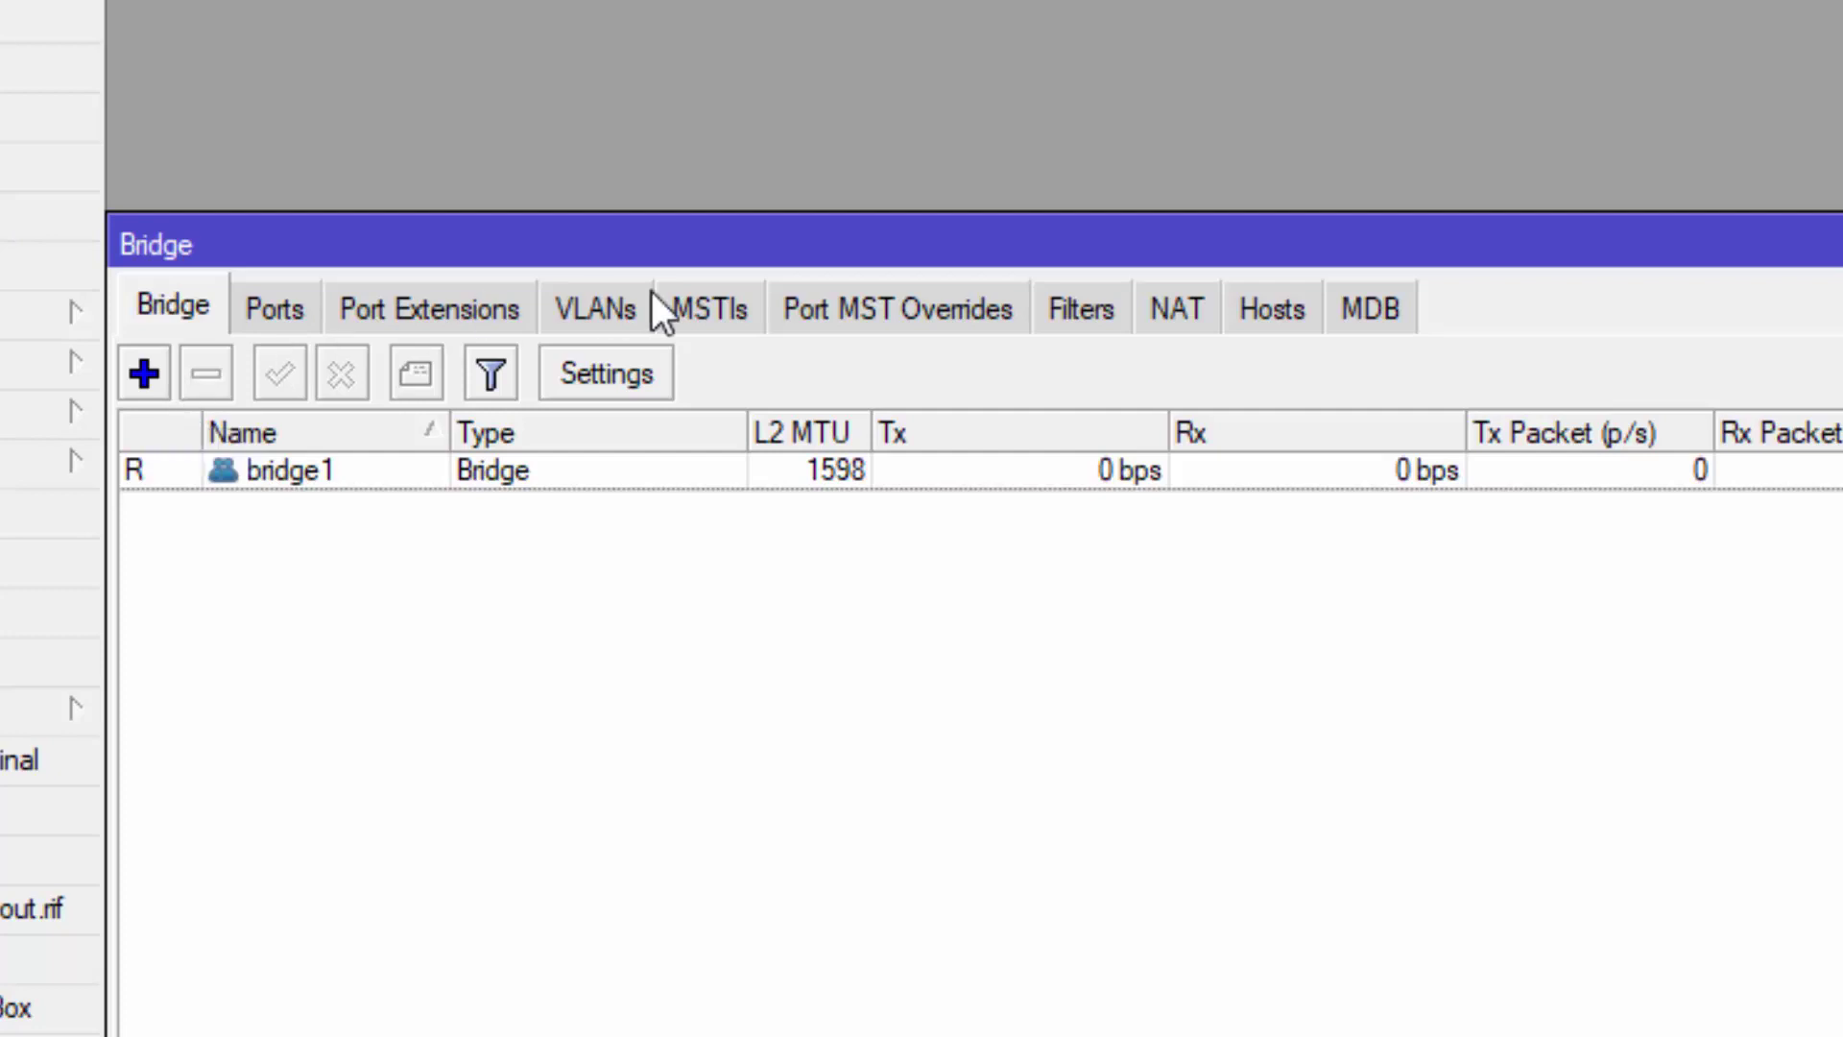
drag(384, 245, 327, 184)
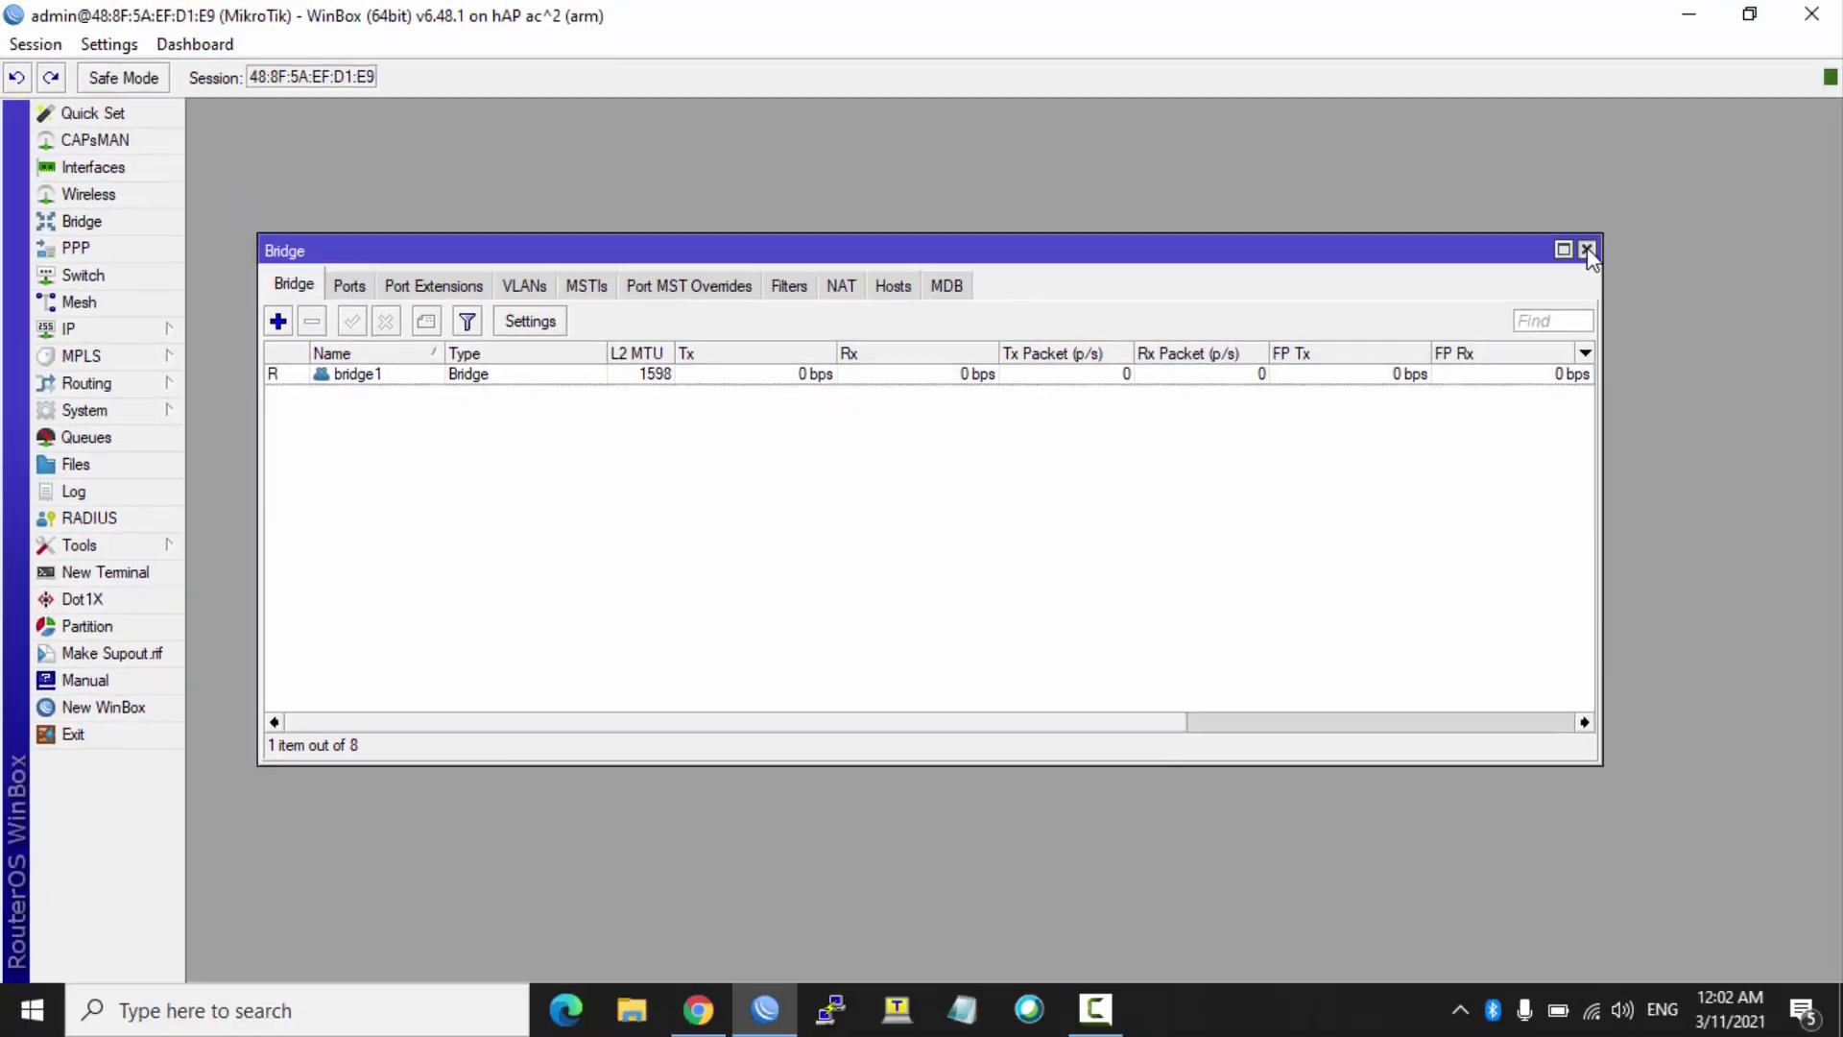
click(1589, 248)
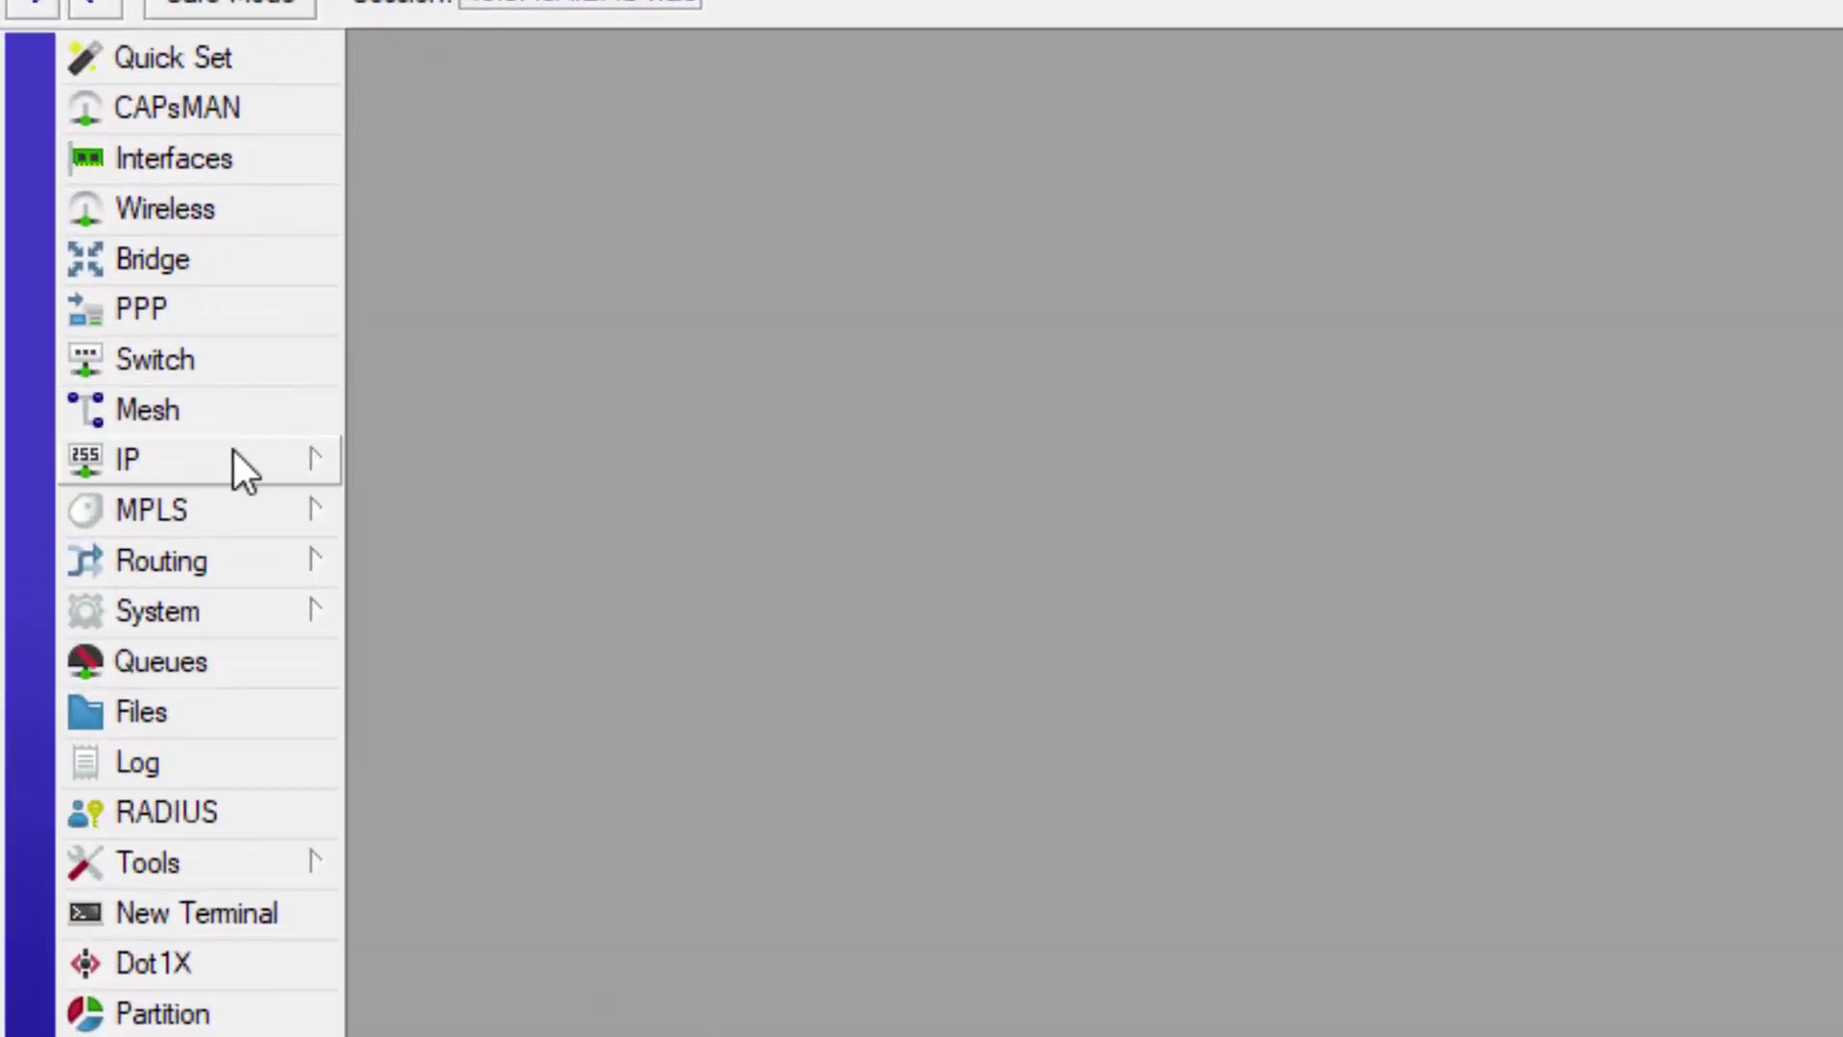
Step: Check the router's IP address list for existing entries and close it
click(233, 451)
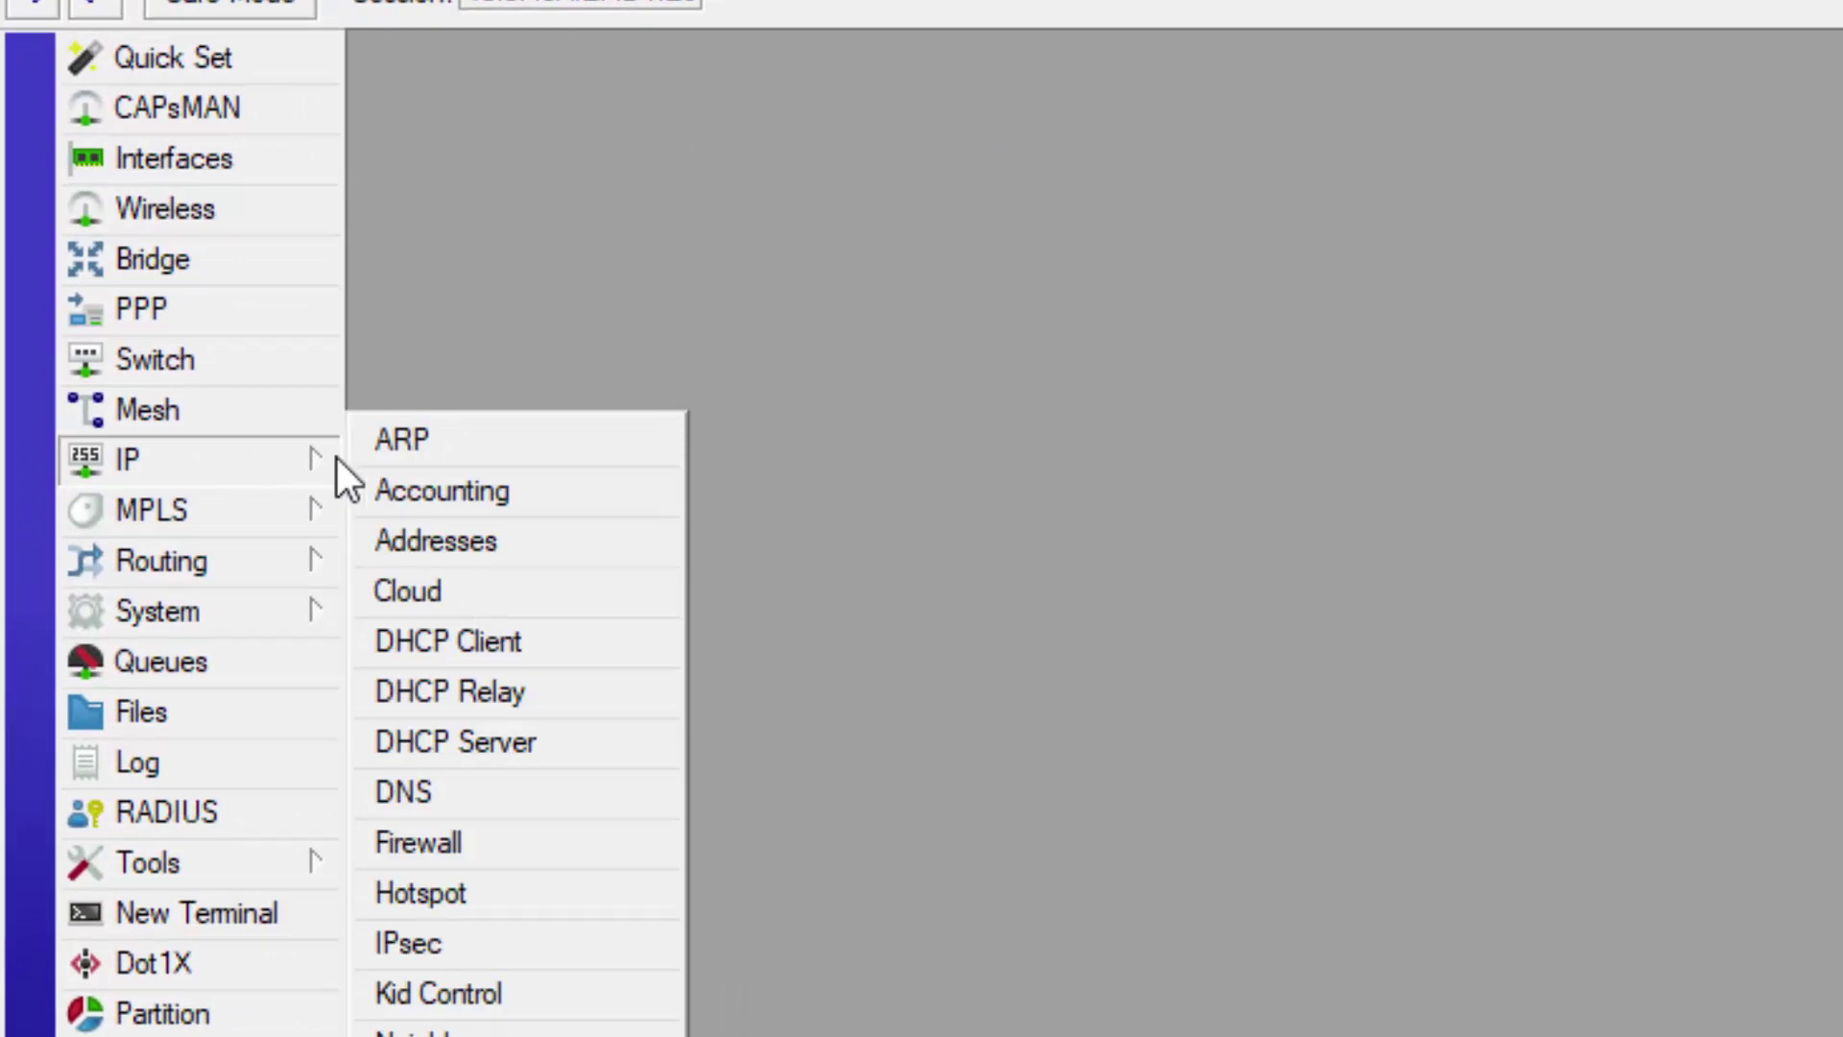
click(482, 539)
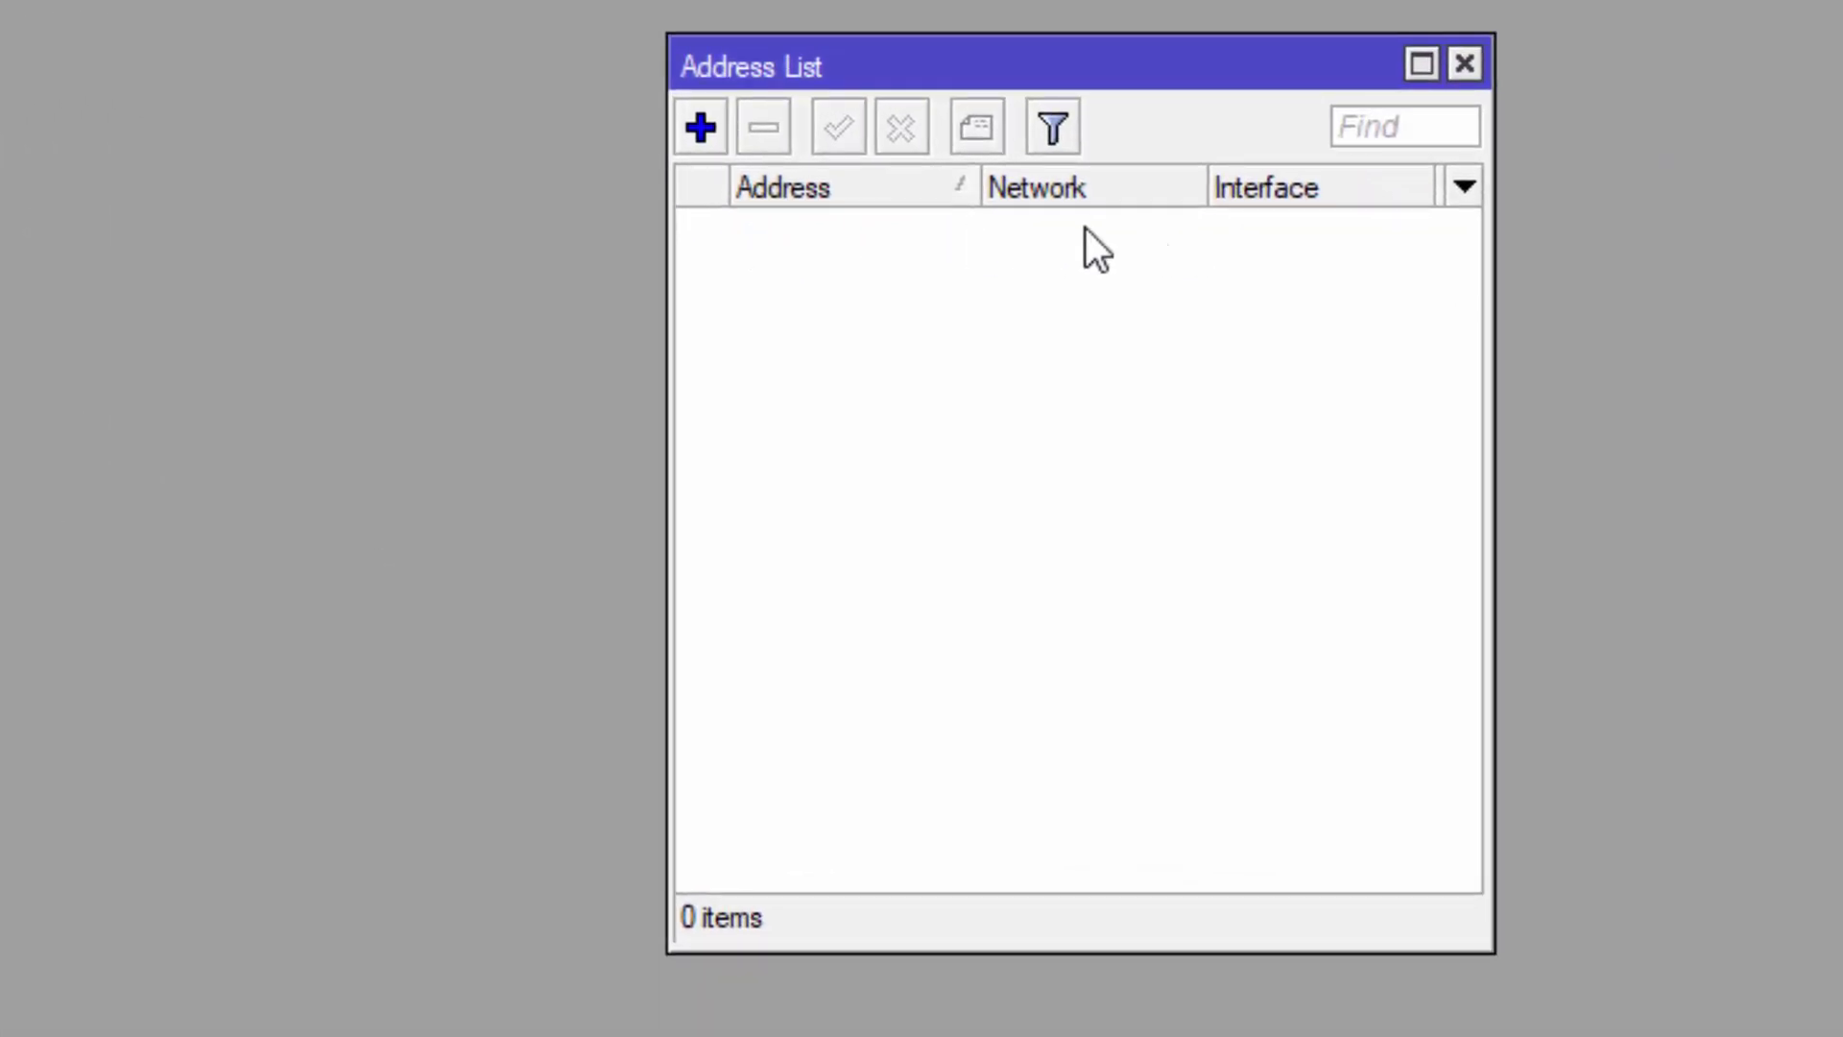
click(1463, 64)
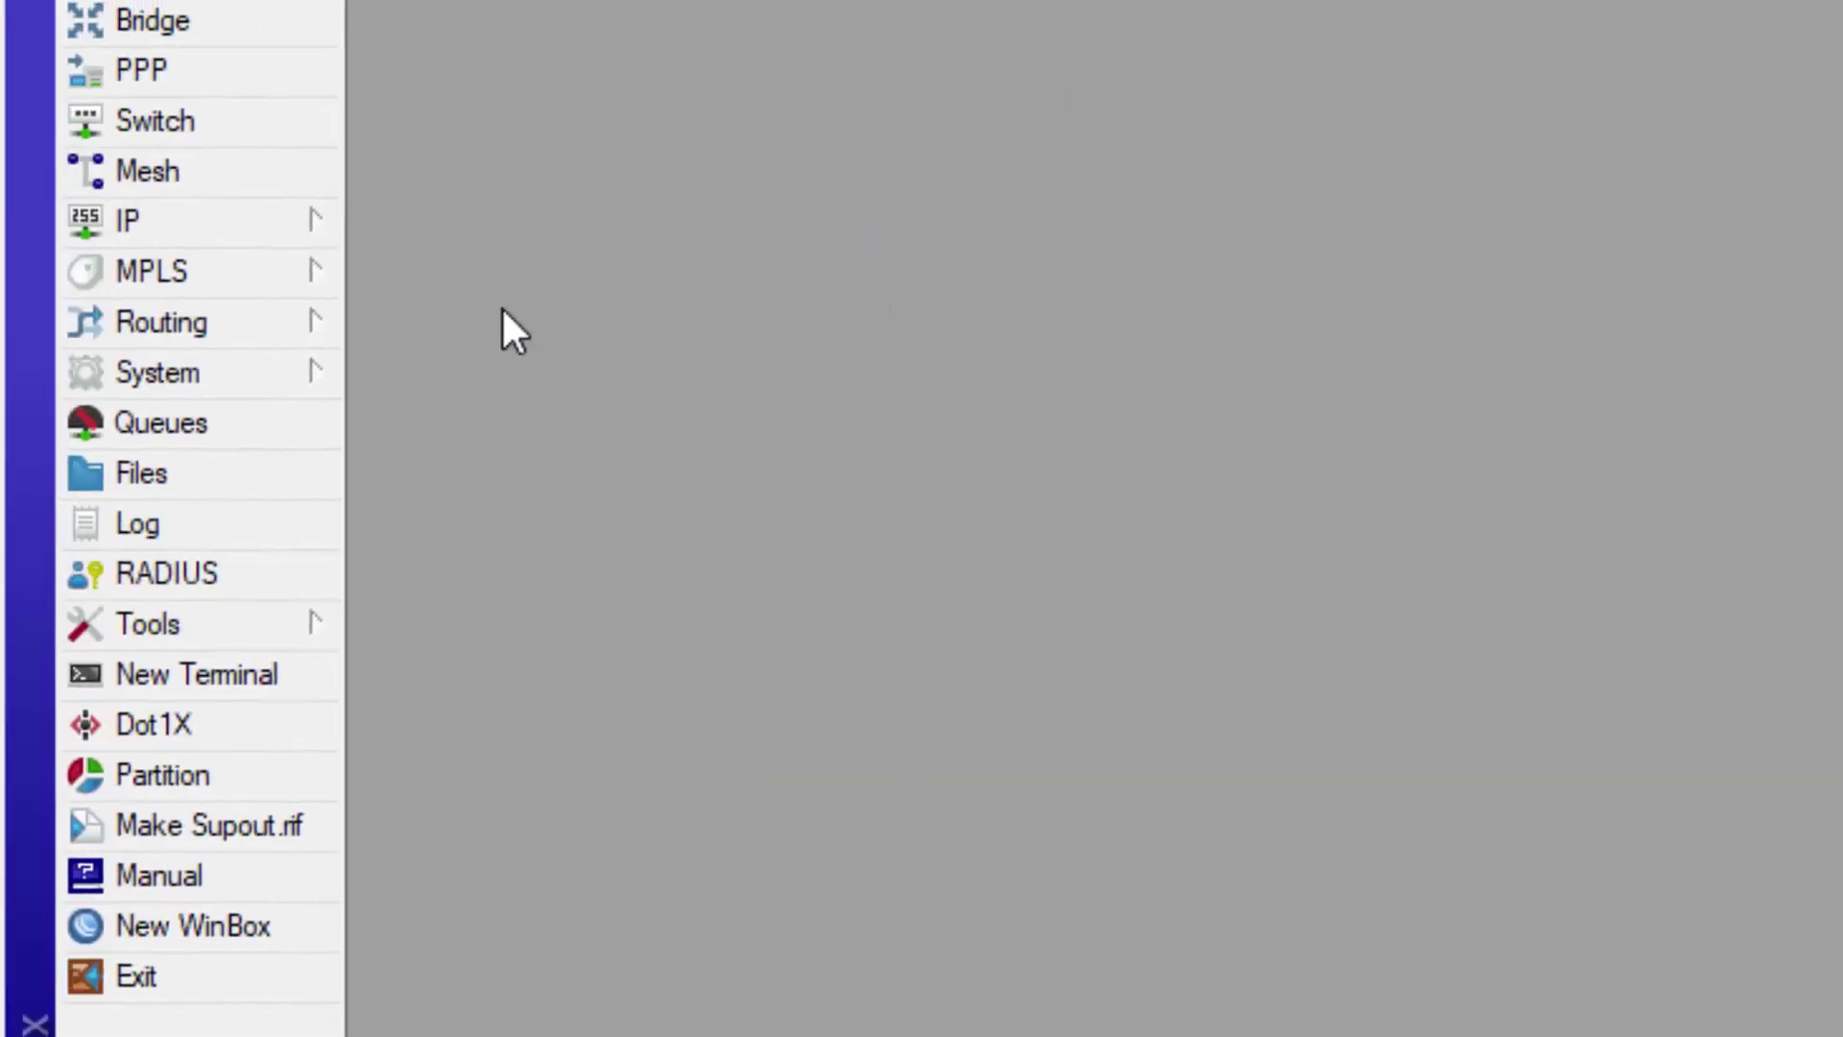
Step: Add a DHCP client on ether1, keeping Use Peer DNS, Use Peer NTP and Add Default Route set to yes
mouse_move(275, 233)
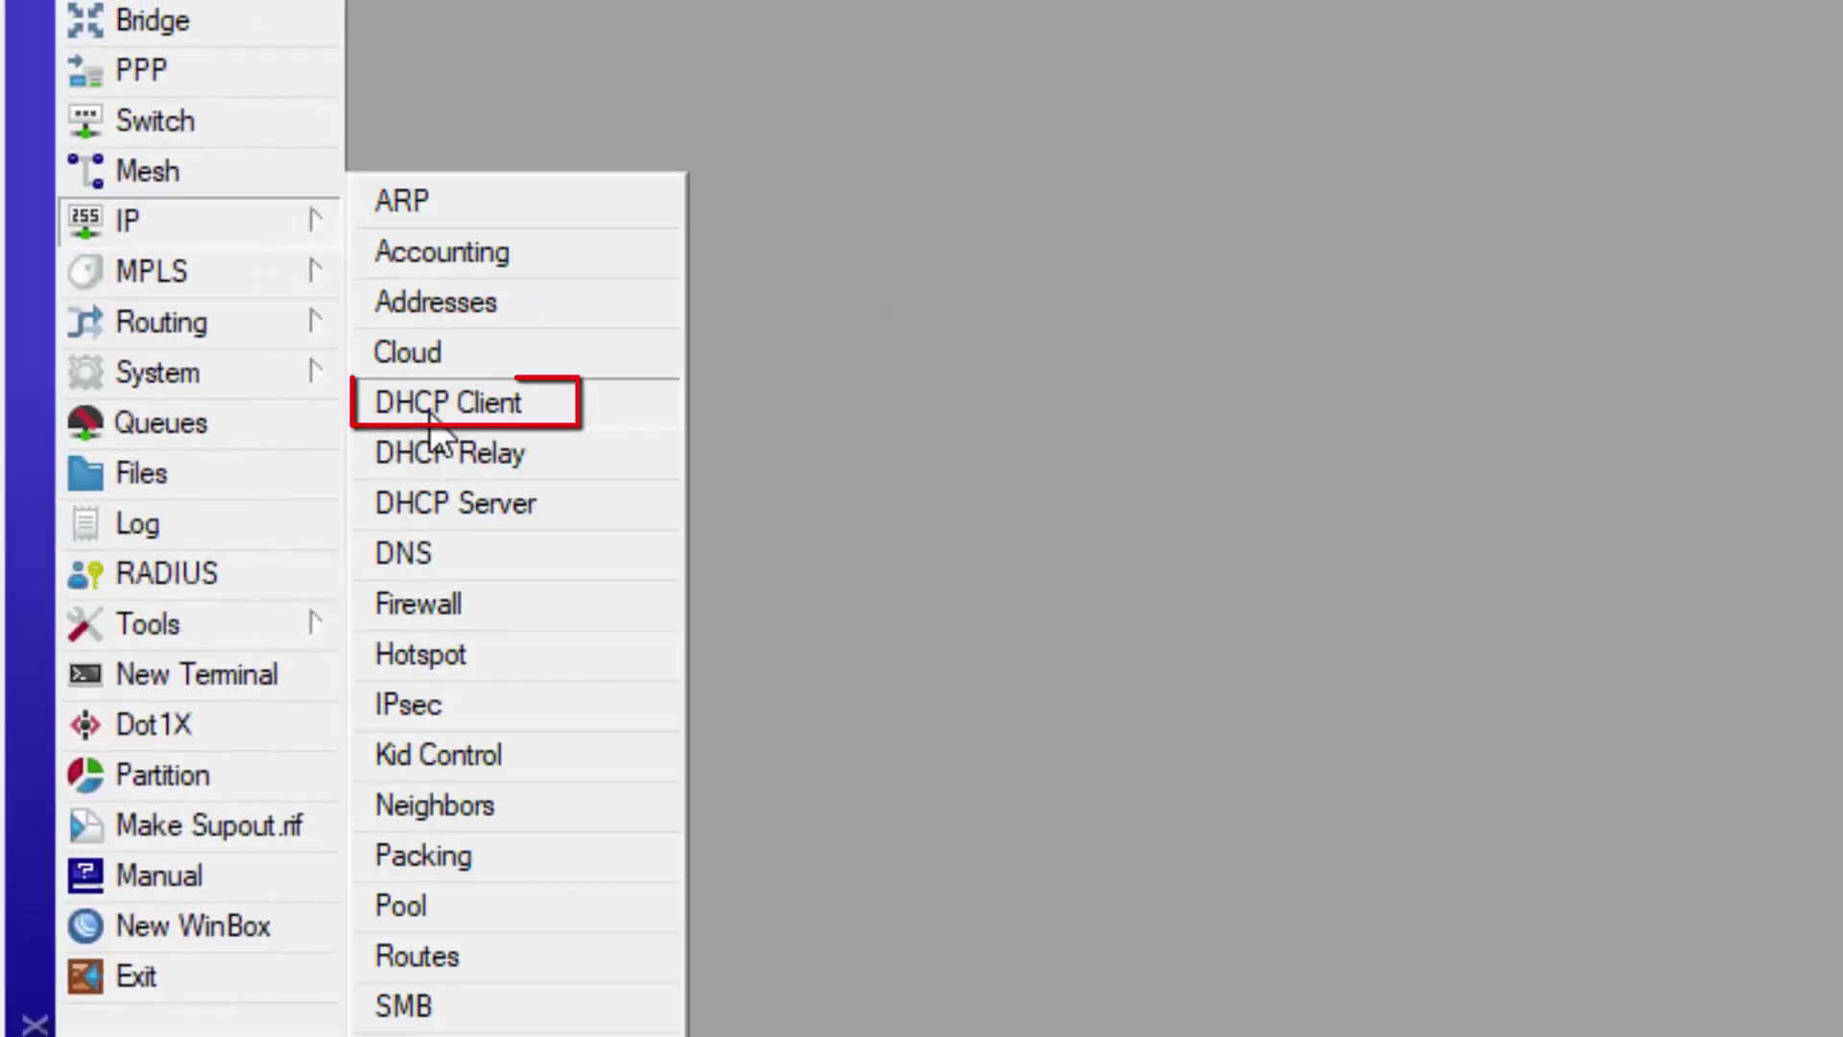
click(481, 413)
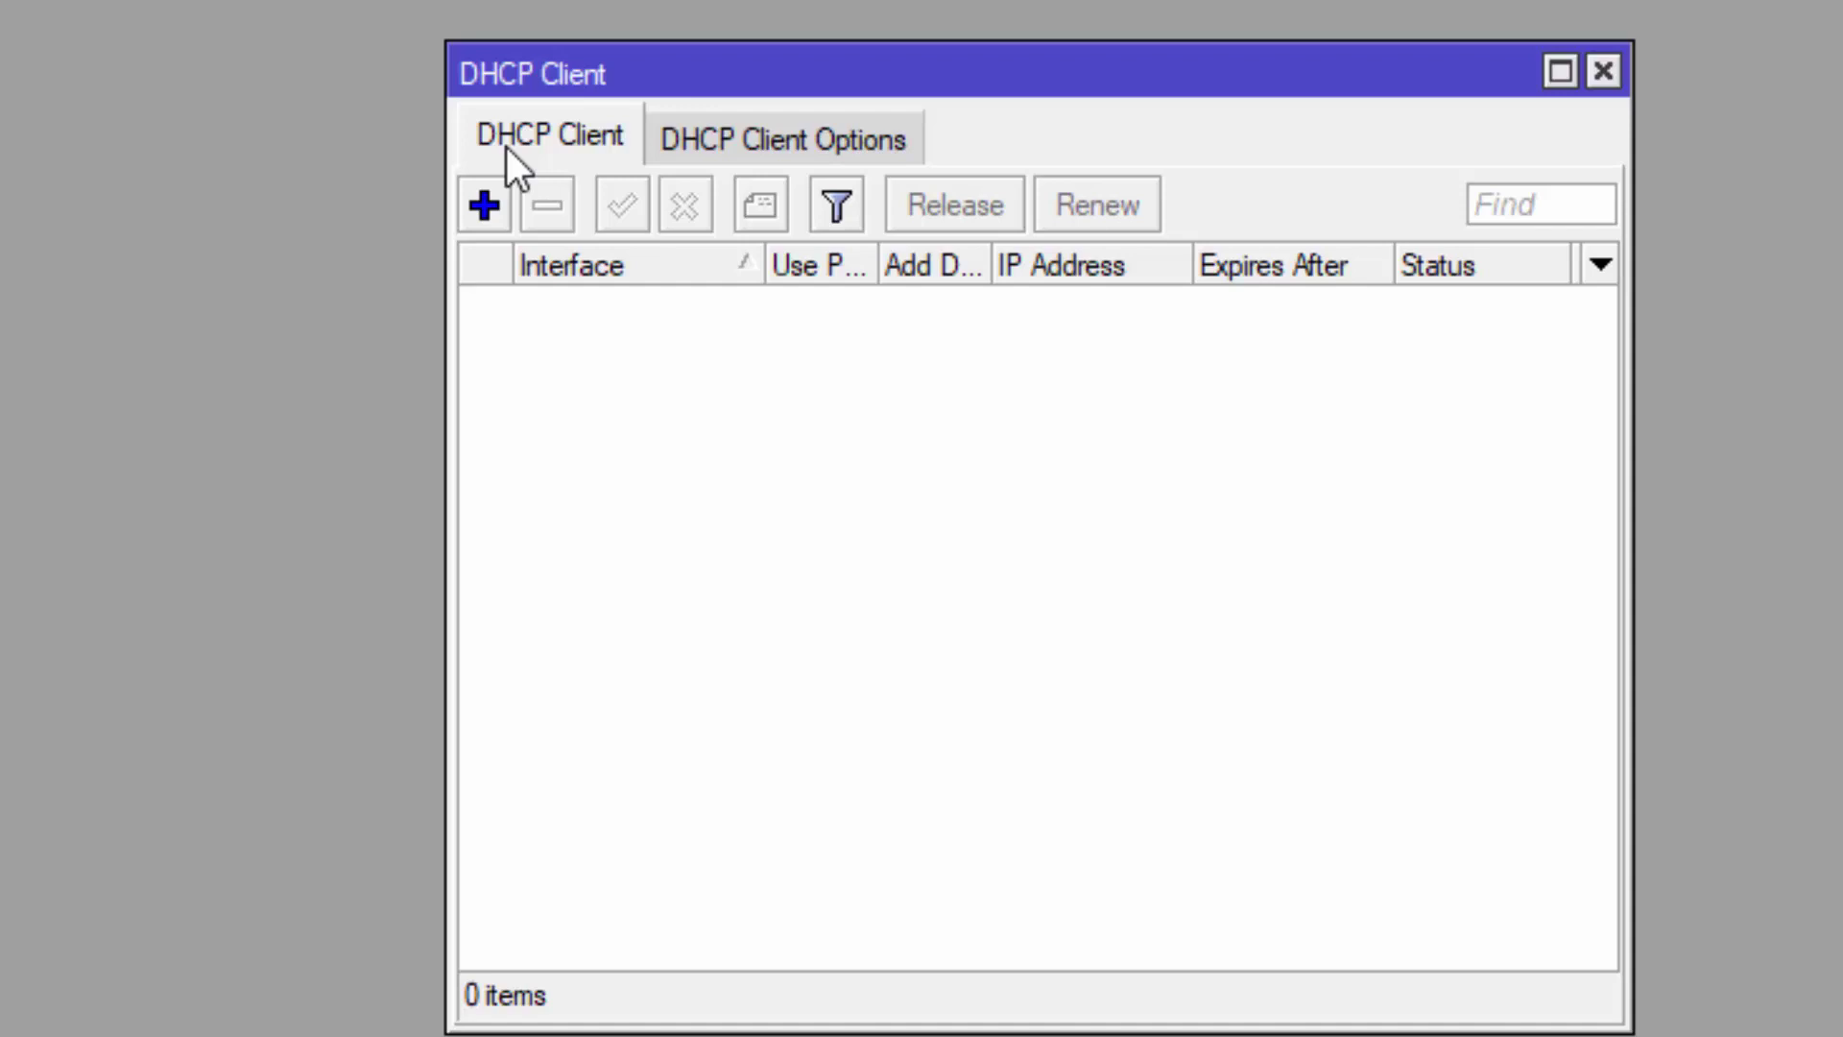
click(485, 204)
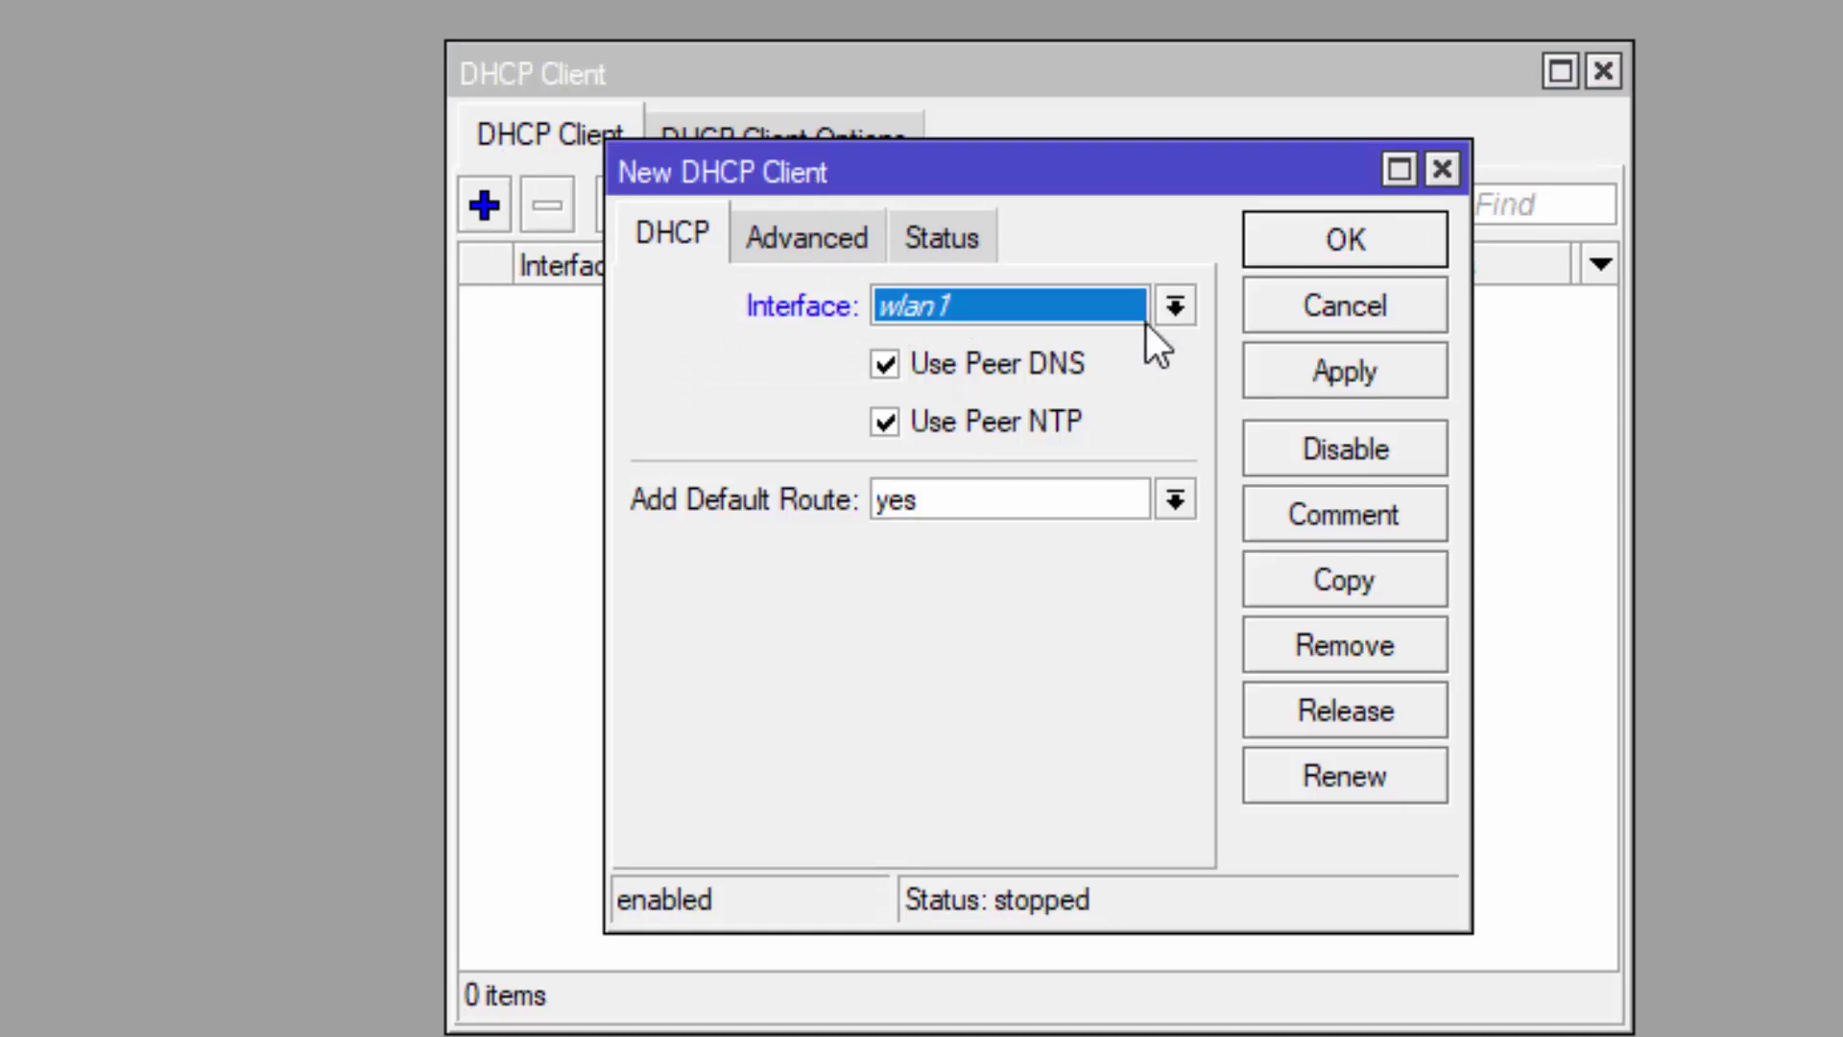
click(1179, 313)
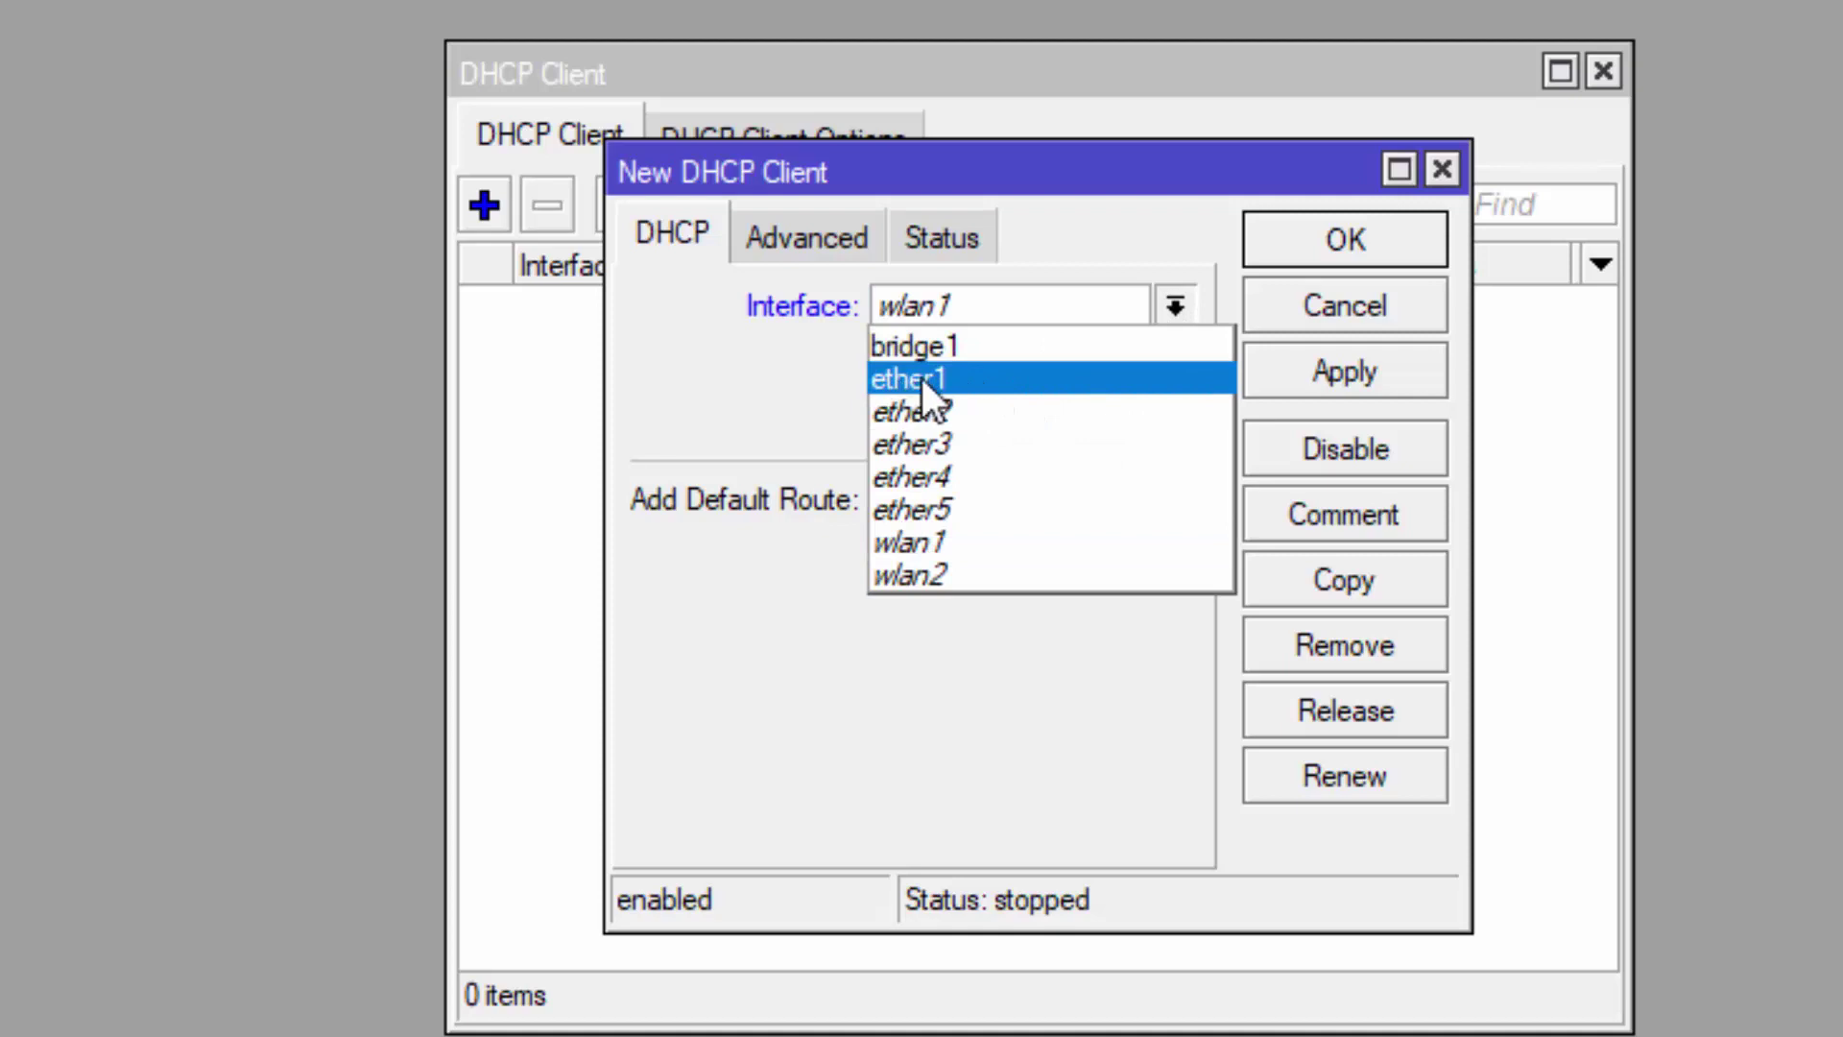
click(948, 378)
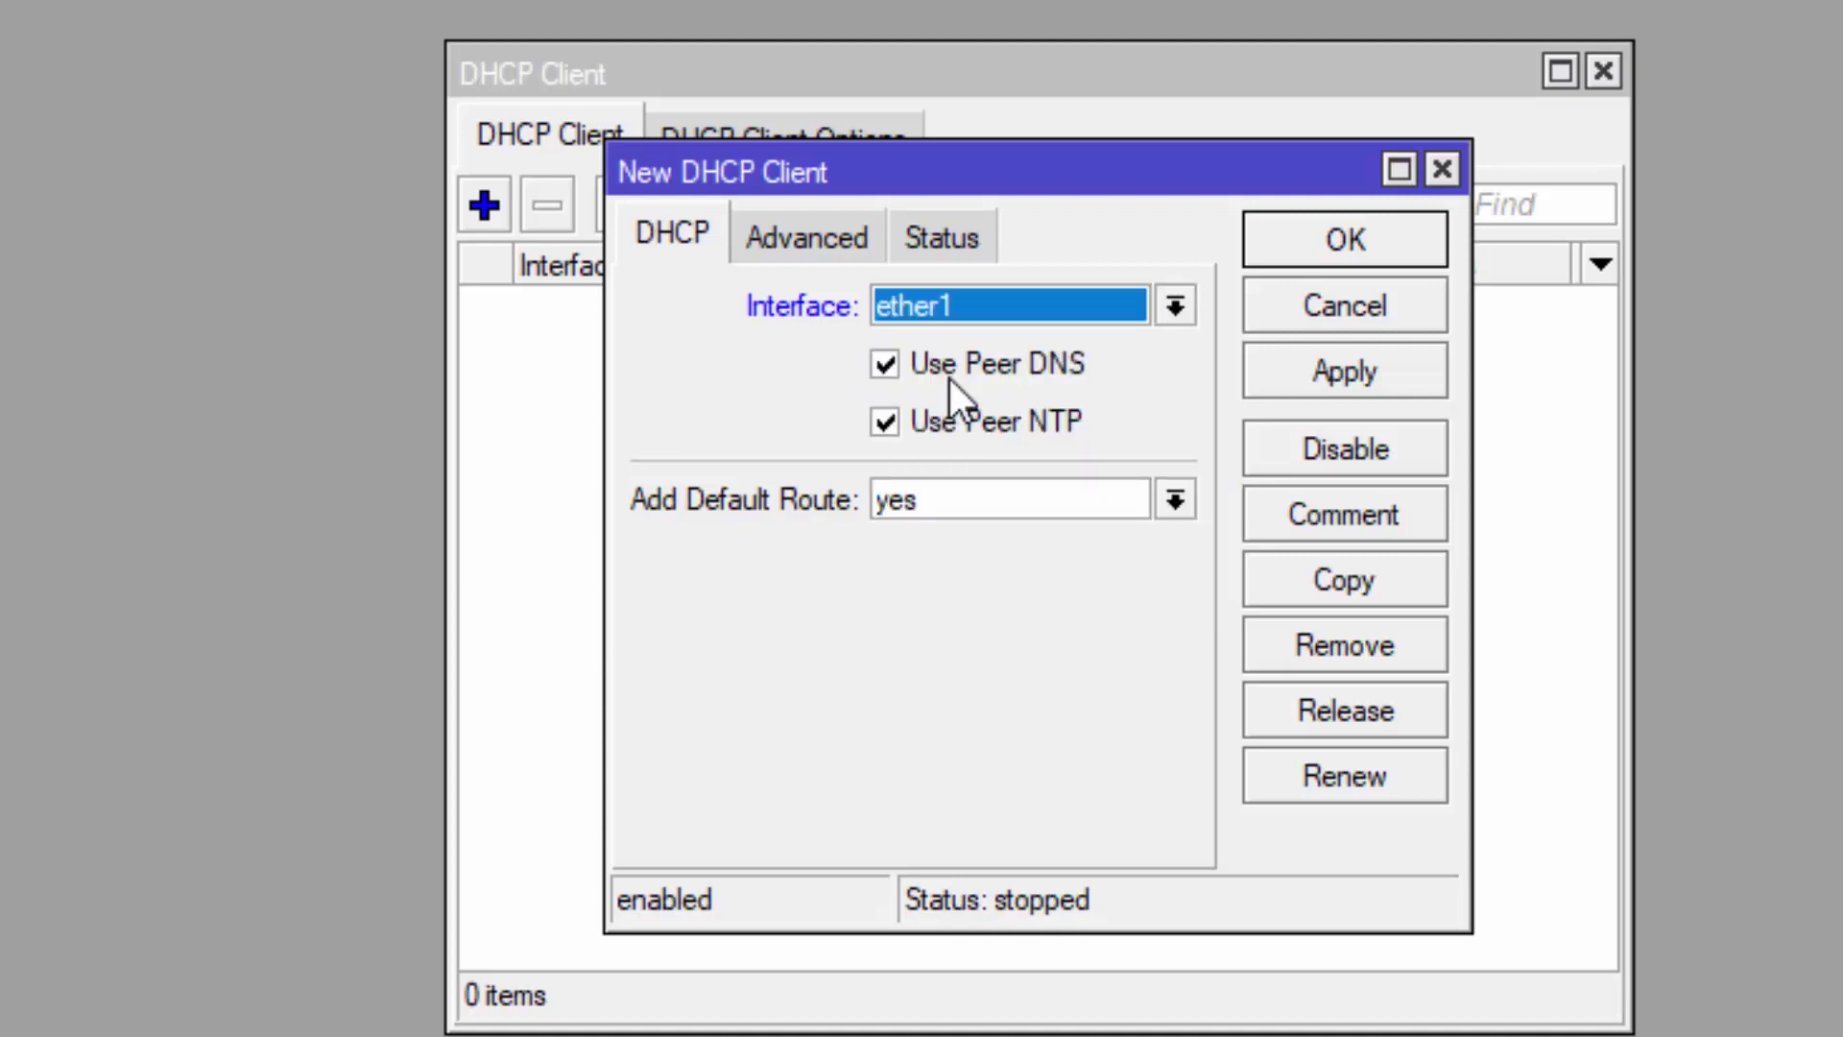
click(1298, 380)
click(1327, 254)
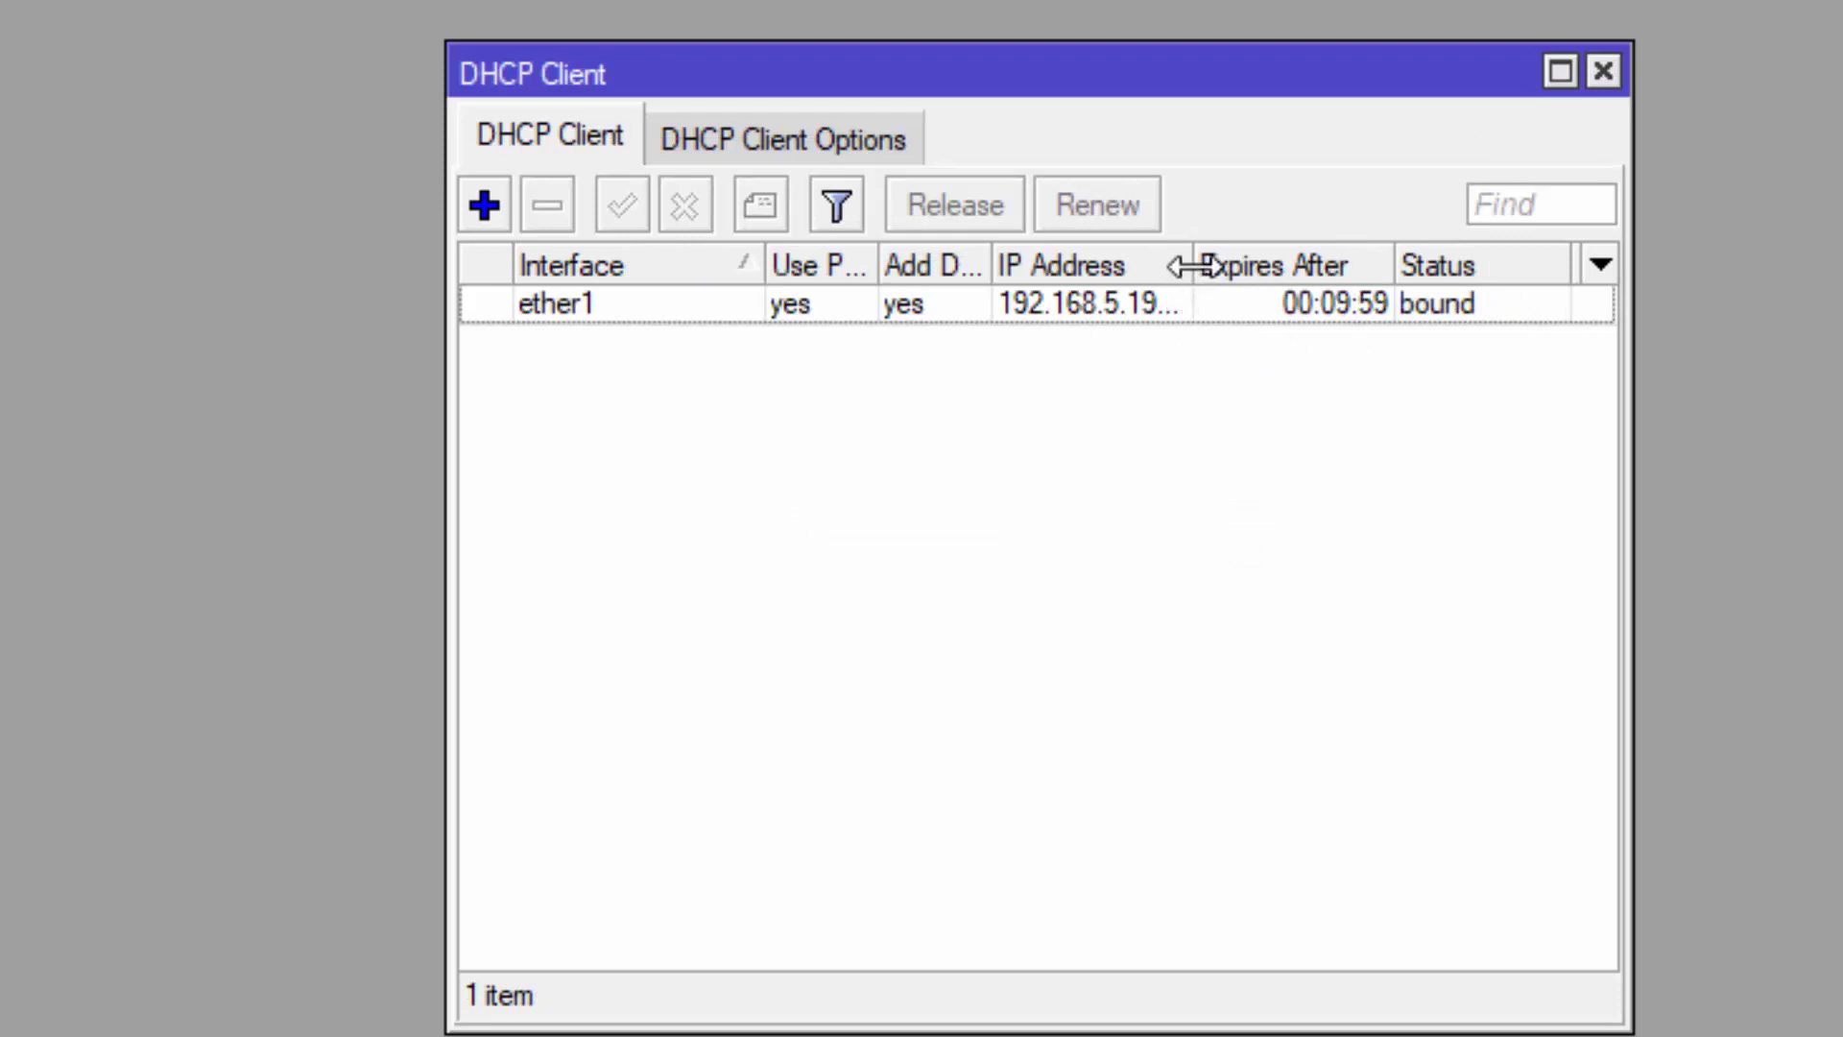
Step: Widen the DHCP client list's columns to read the ether1 entry's IP address, peer DNS and default route settings, and close the list
drag(1195, 264, 1266, 263)
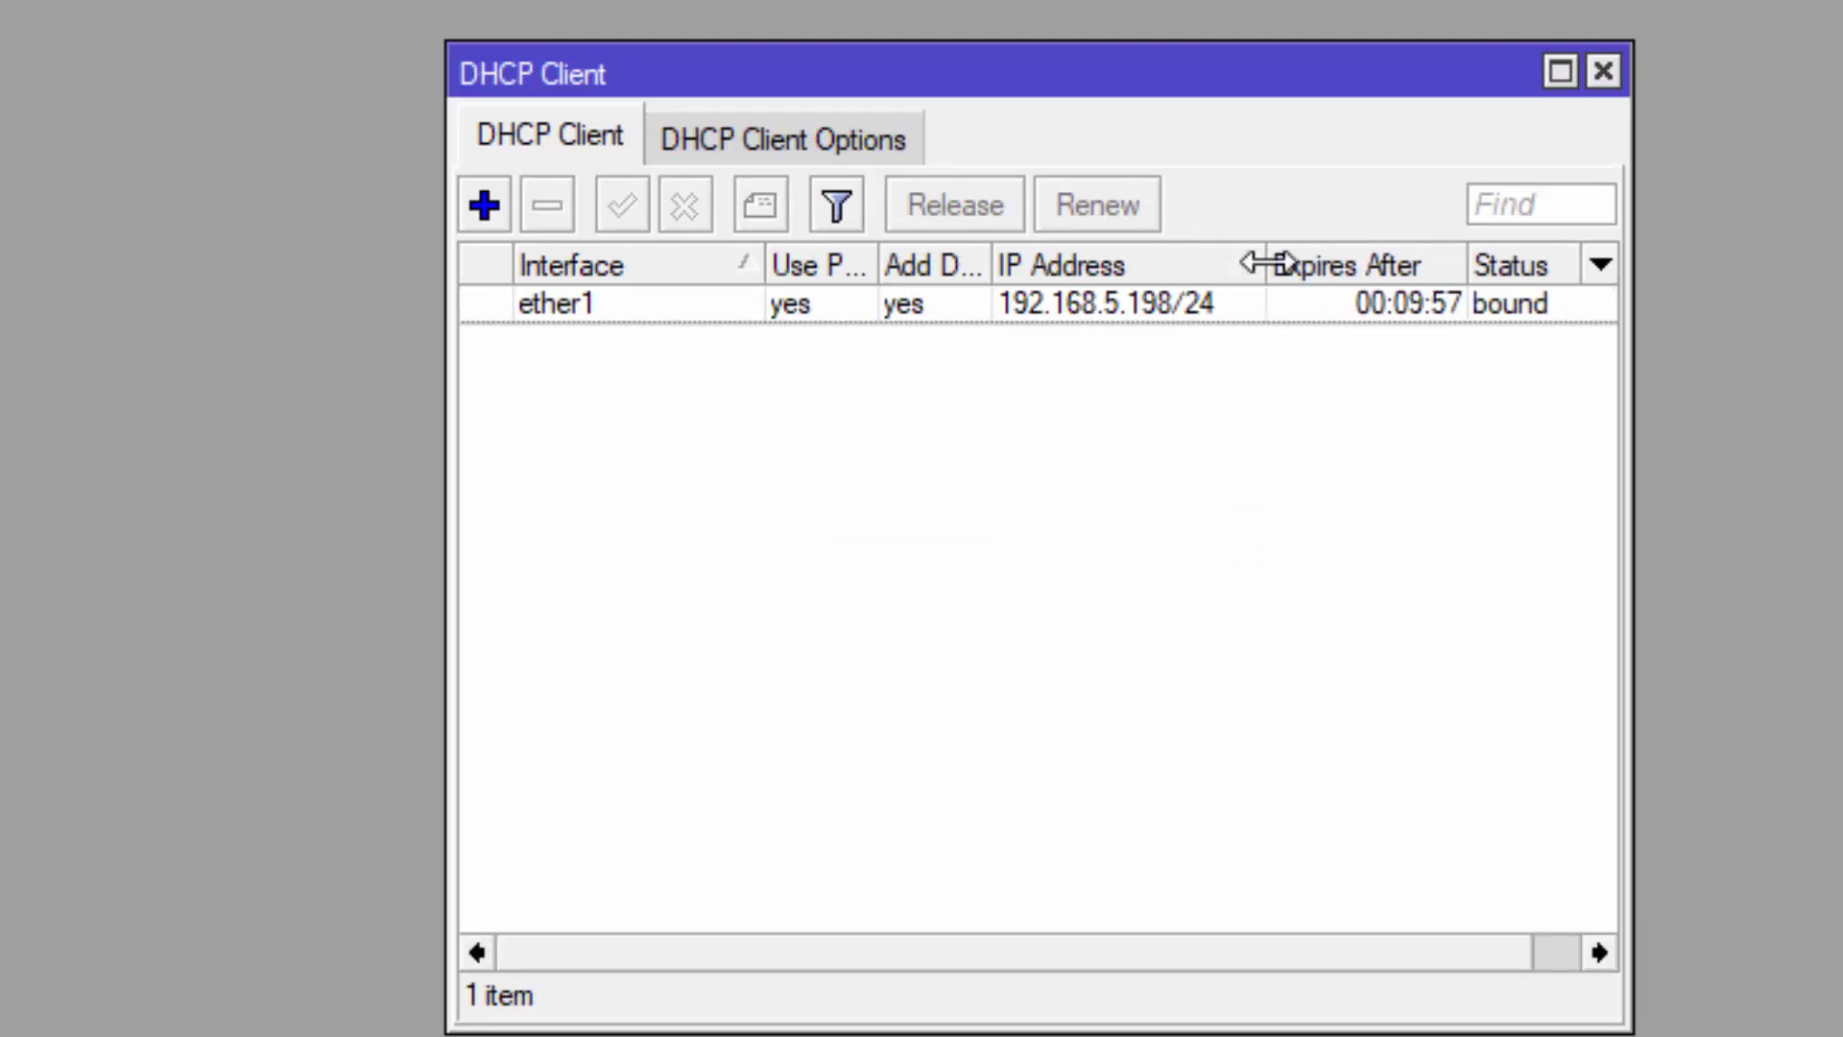
click(1106, 303)
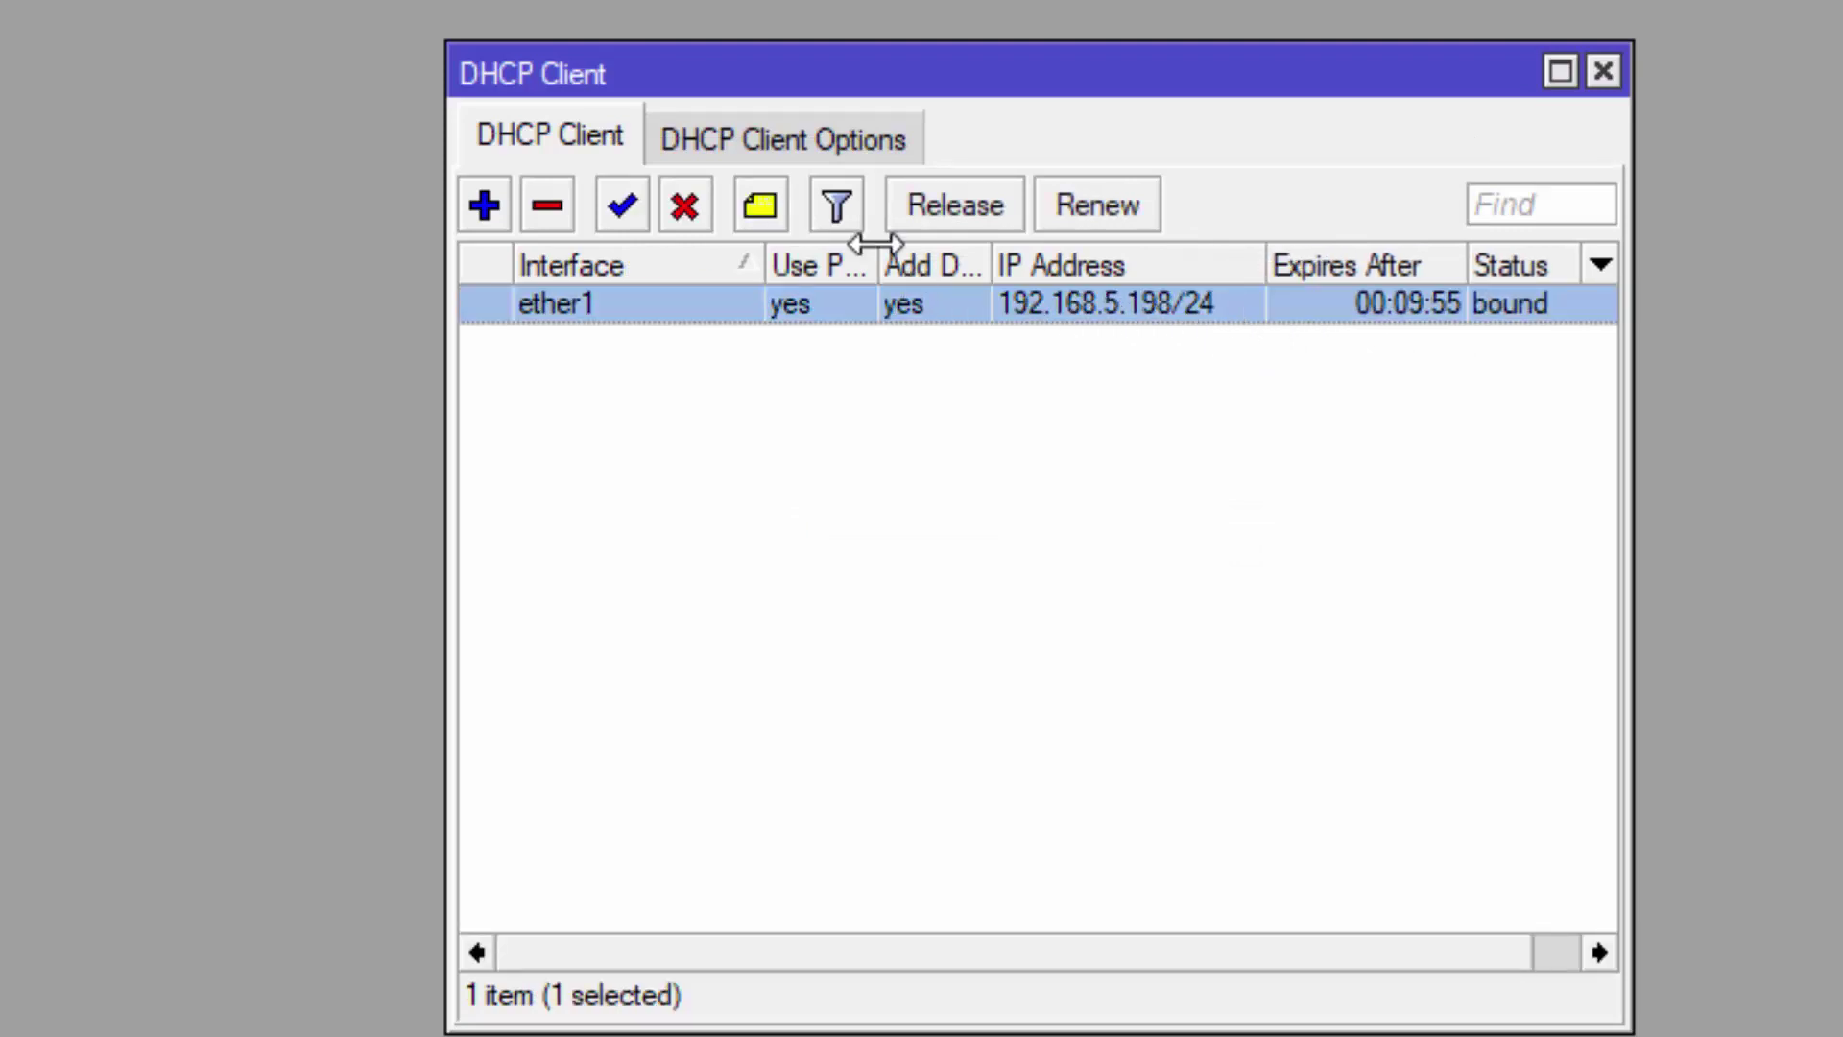
drag(879, 242, 929, 261)
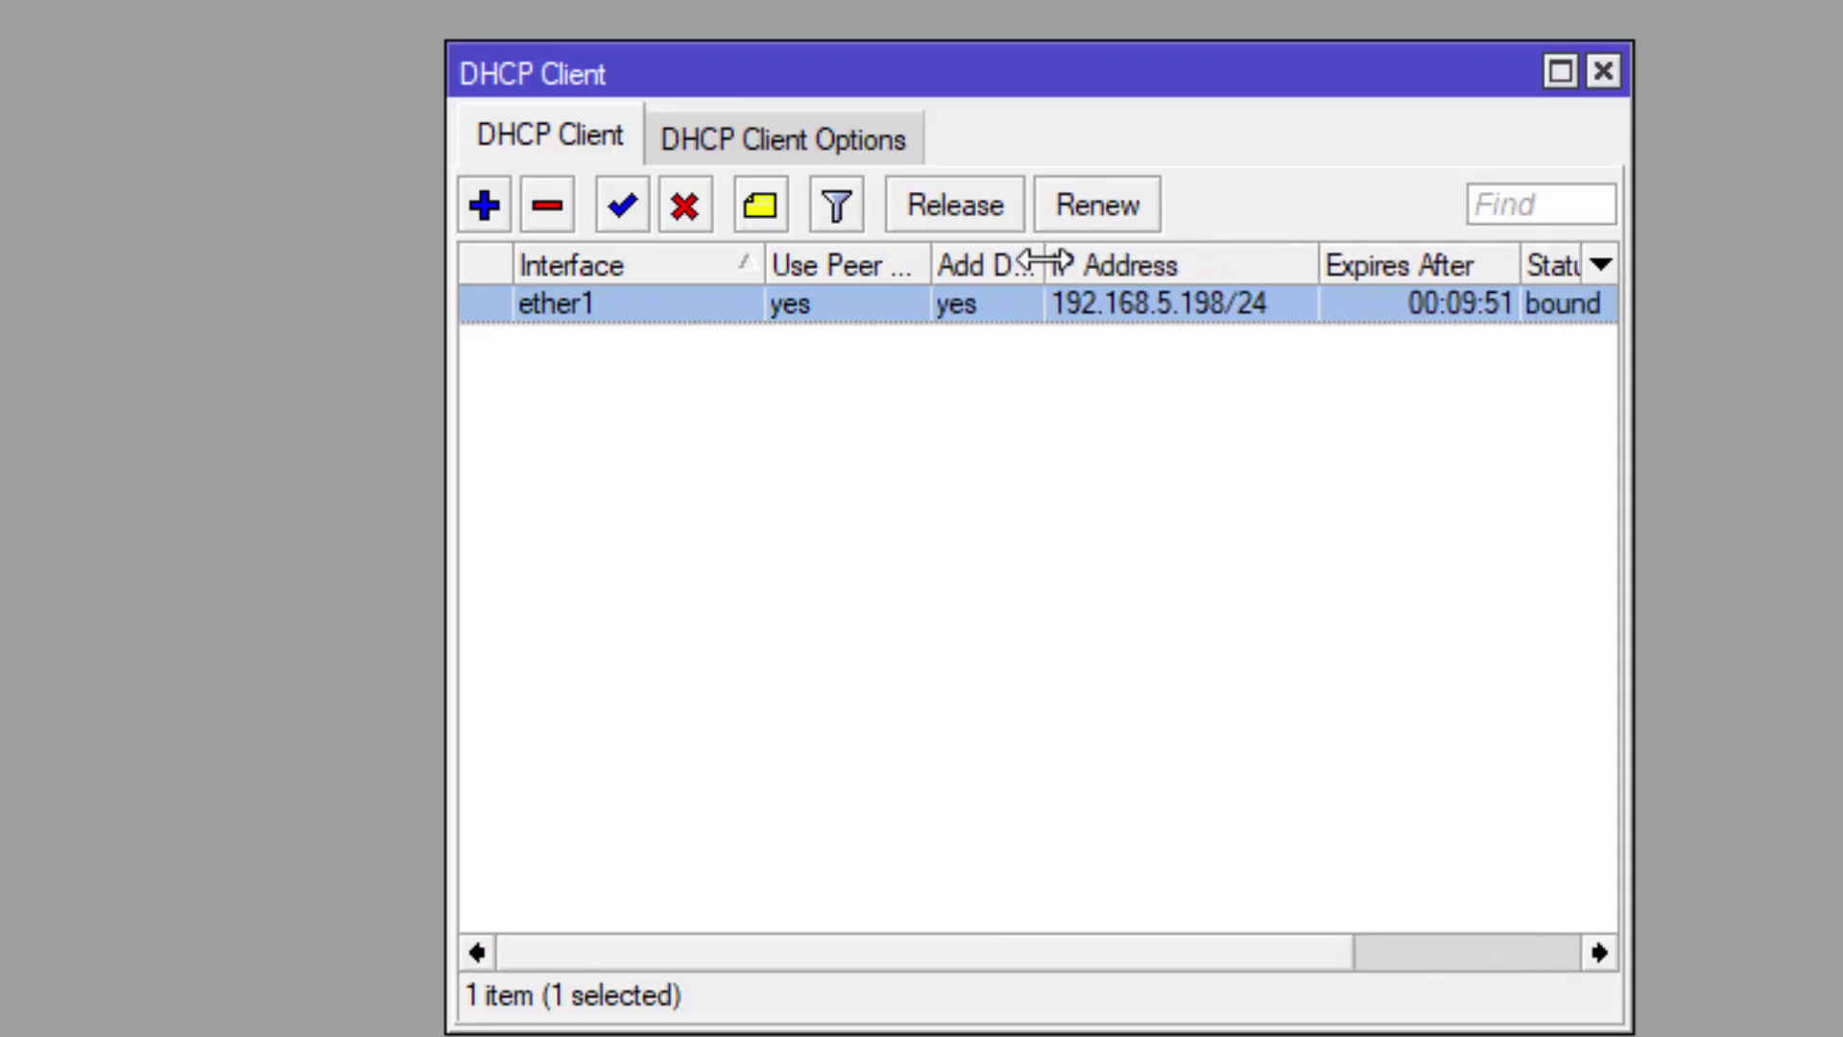
drag(1044, 261, 1166, 279)
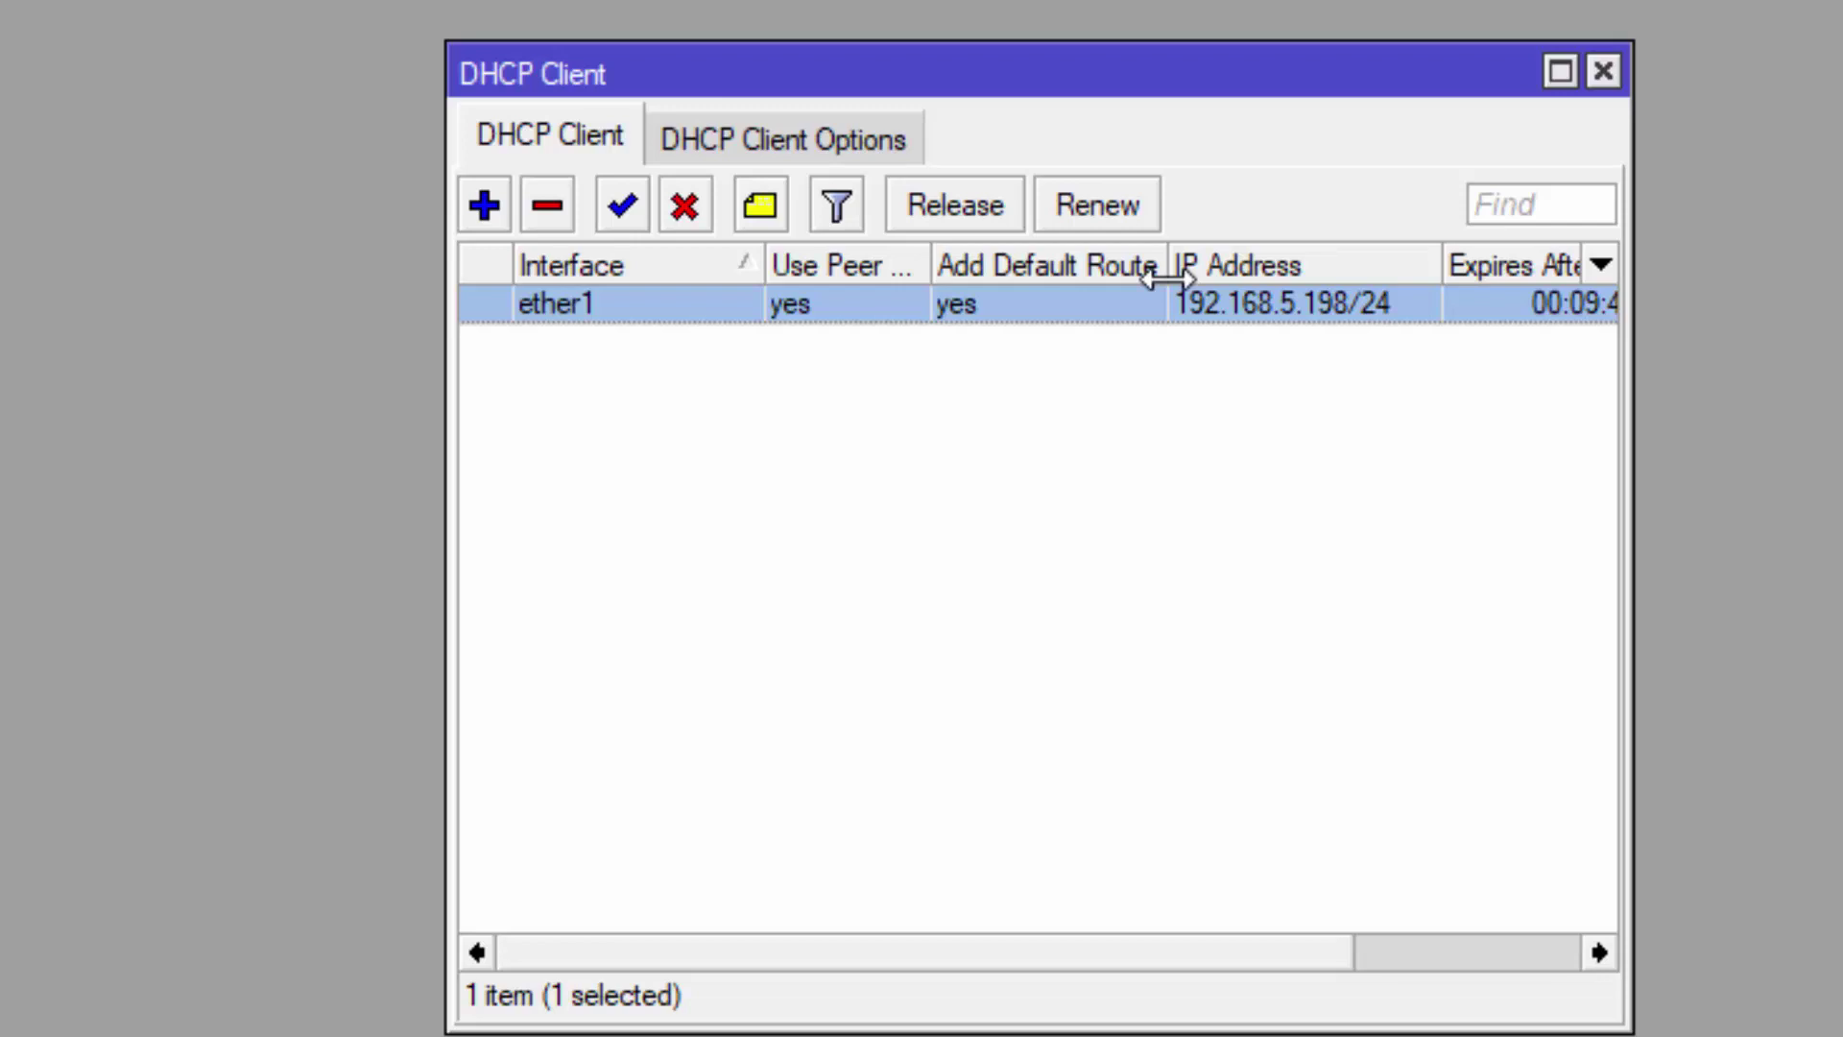
click(1604, 73)
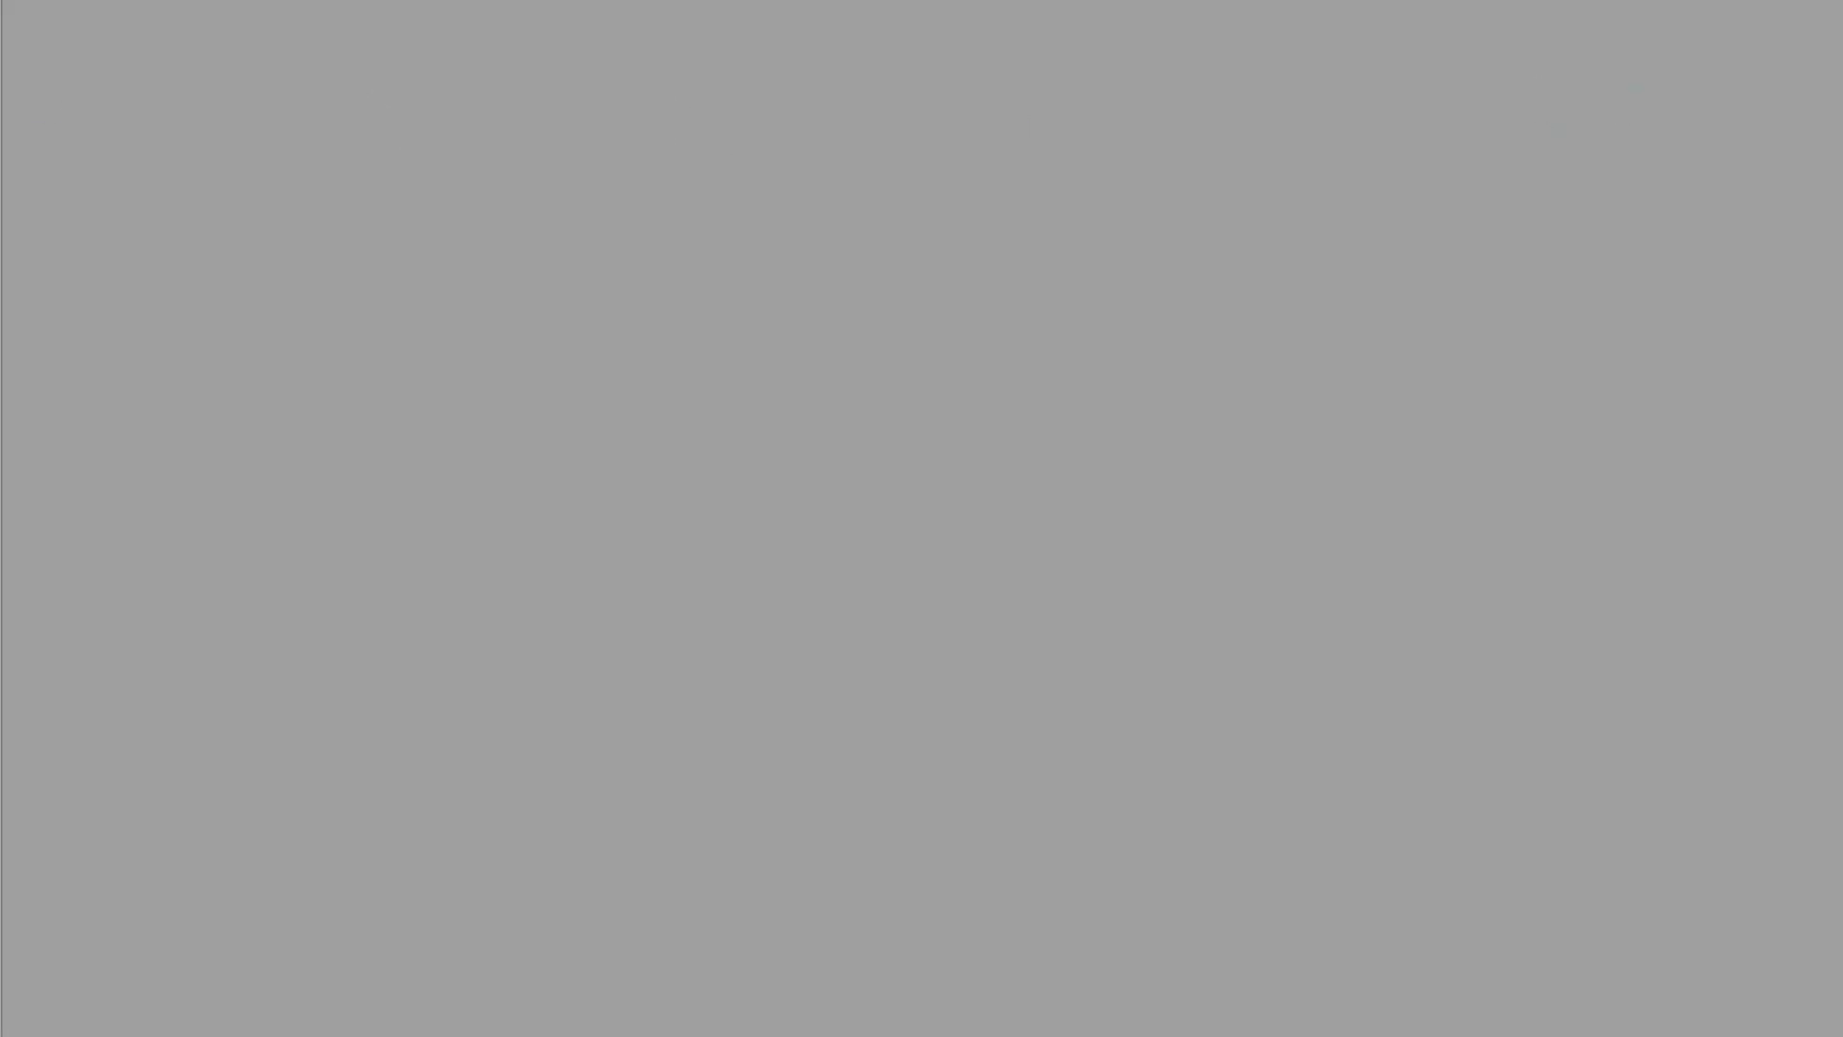
Step: Add the IP address 172.20.1.1/24 to the bridge1 interface and apply it, with the network filled in automatically
click(147, 332)
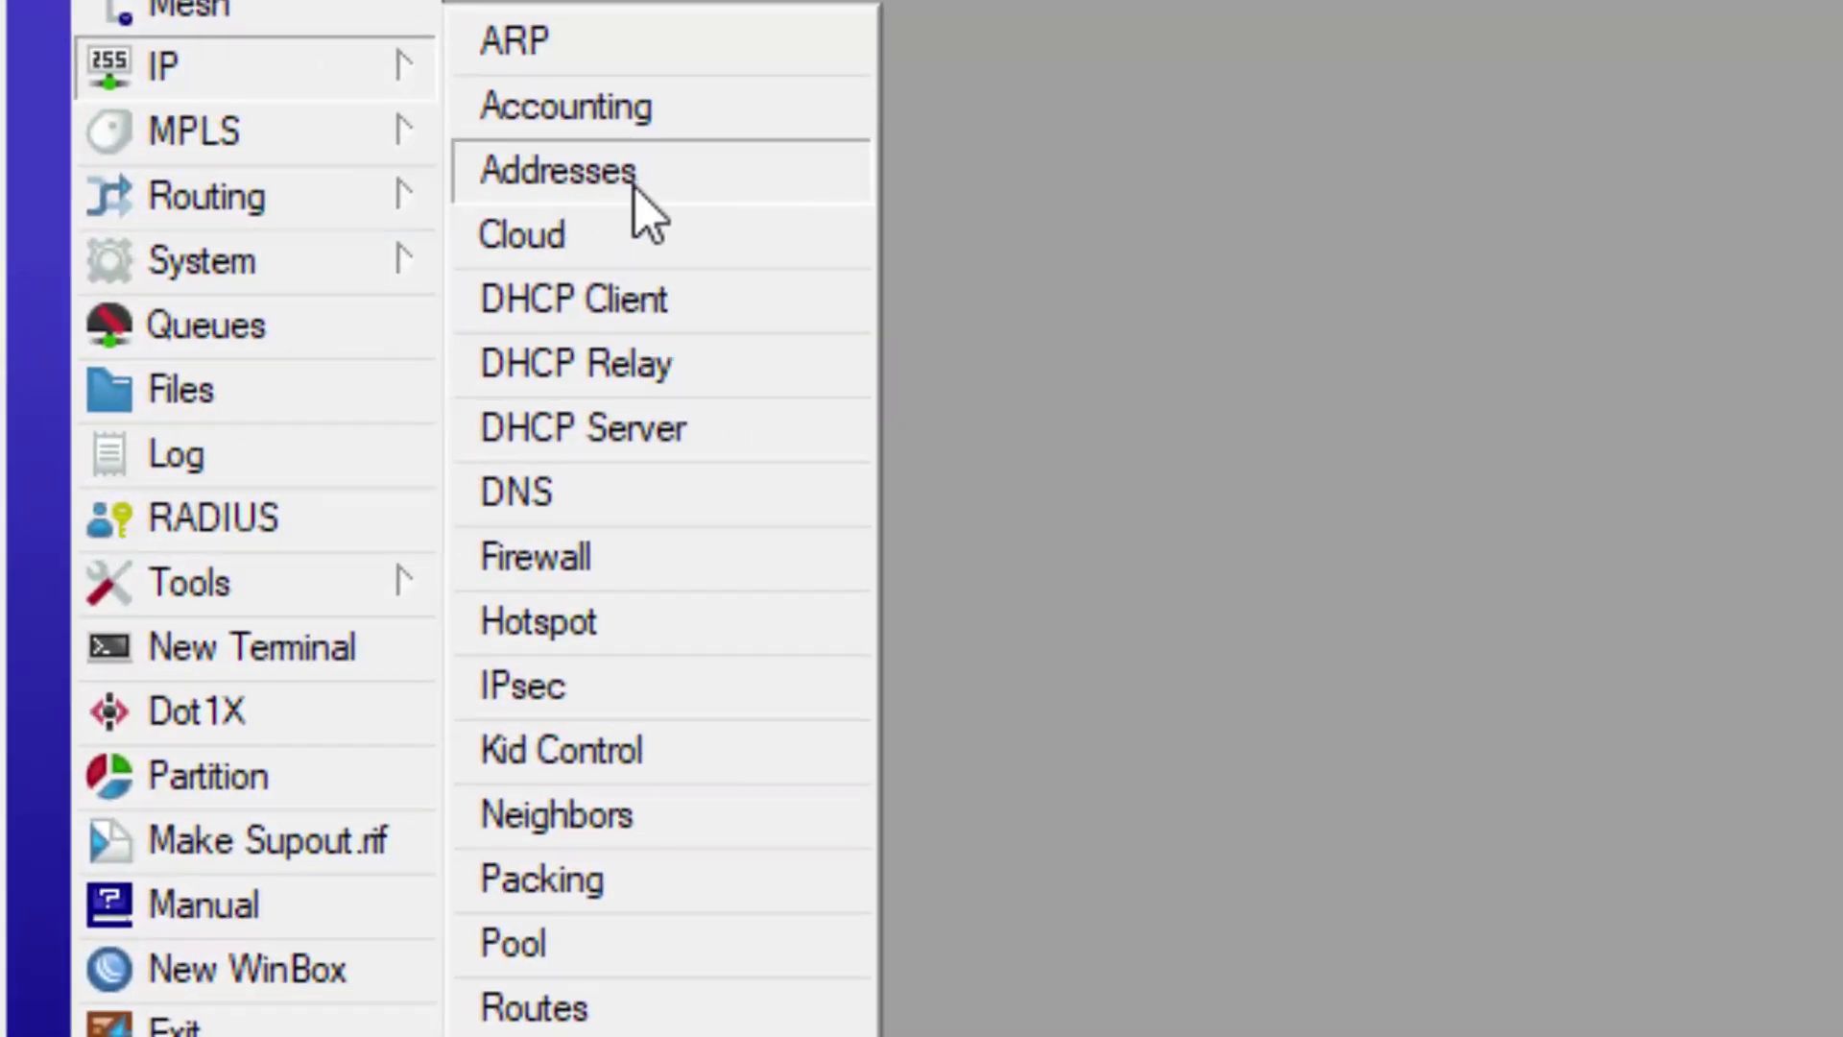
click(636, 188)
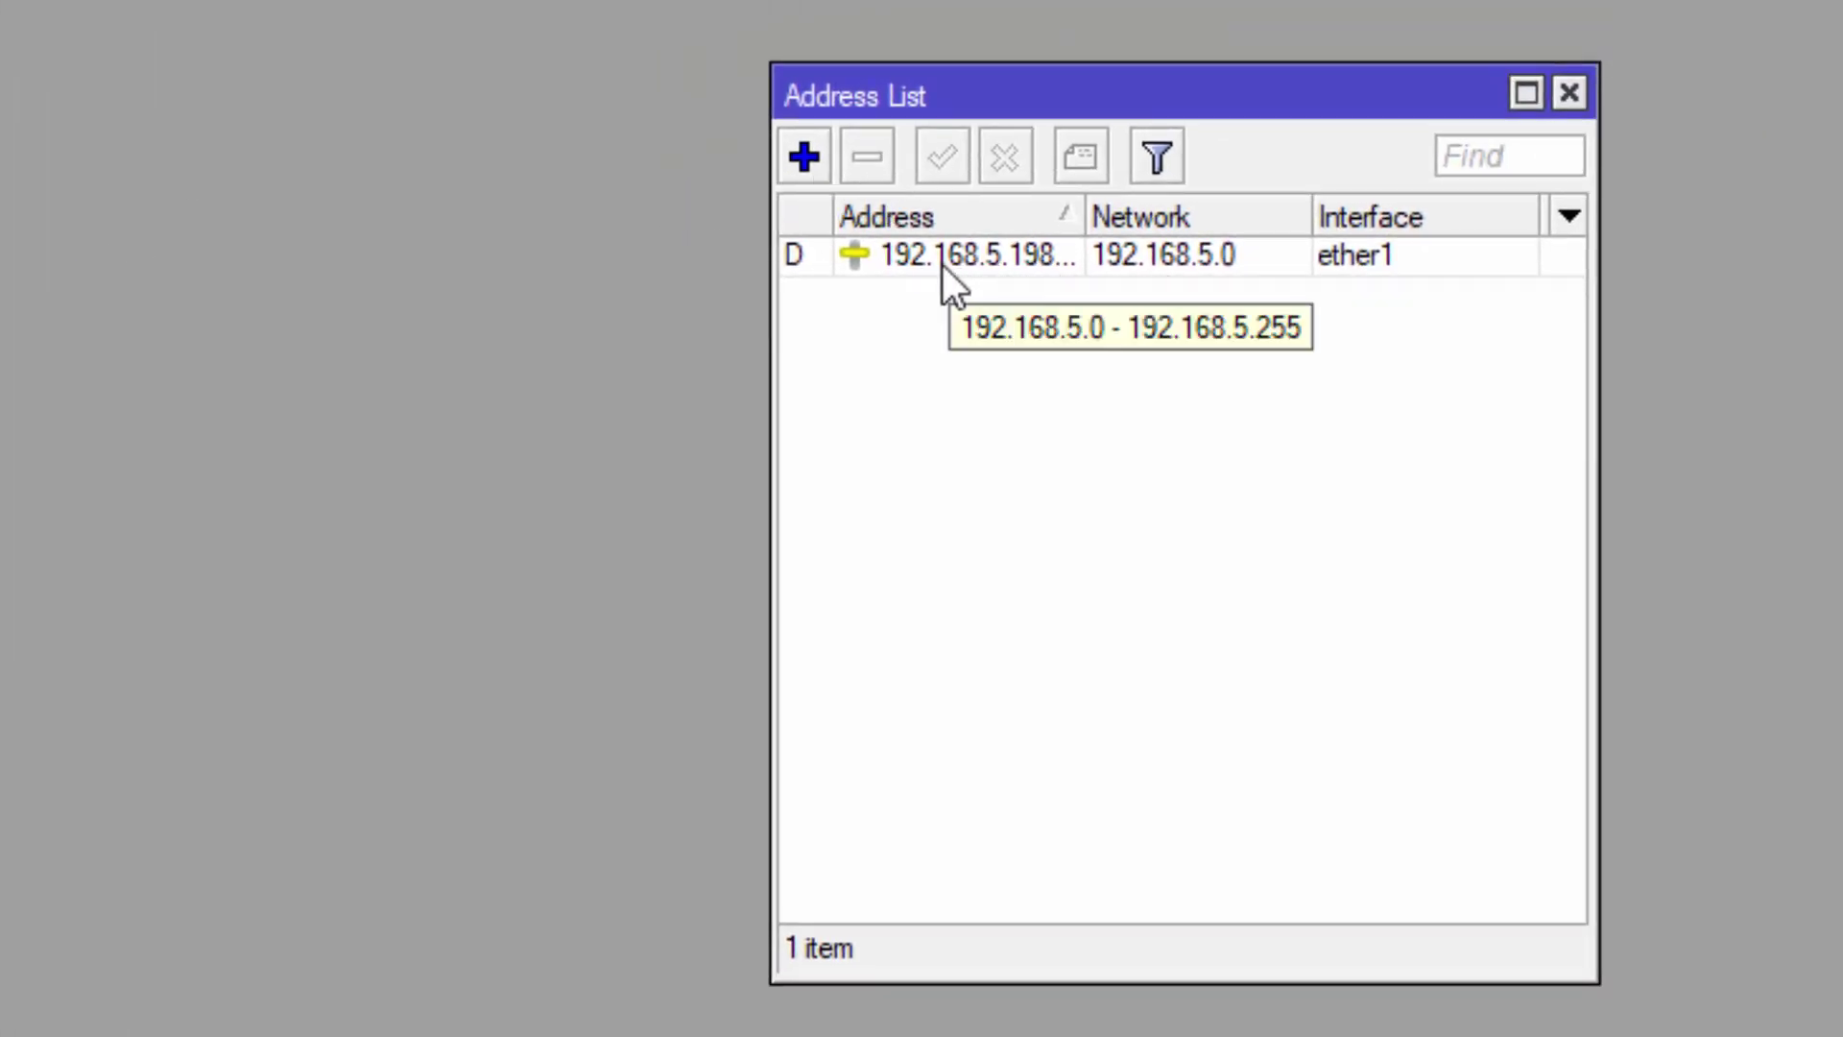
click(804, 156)
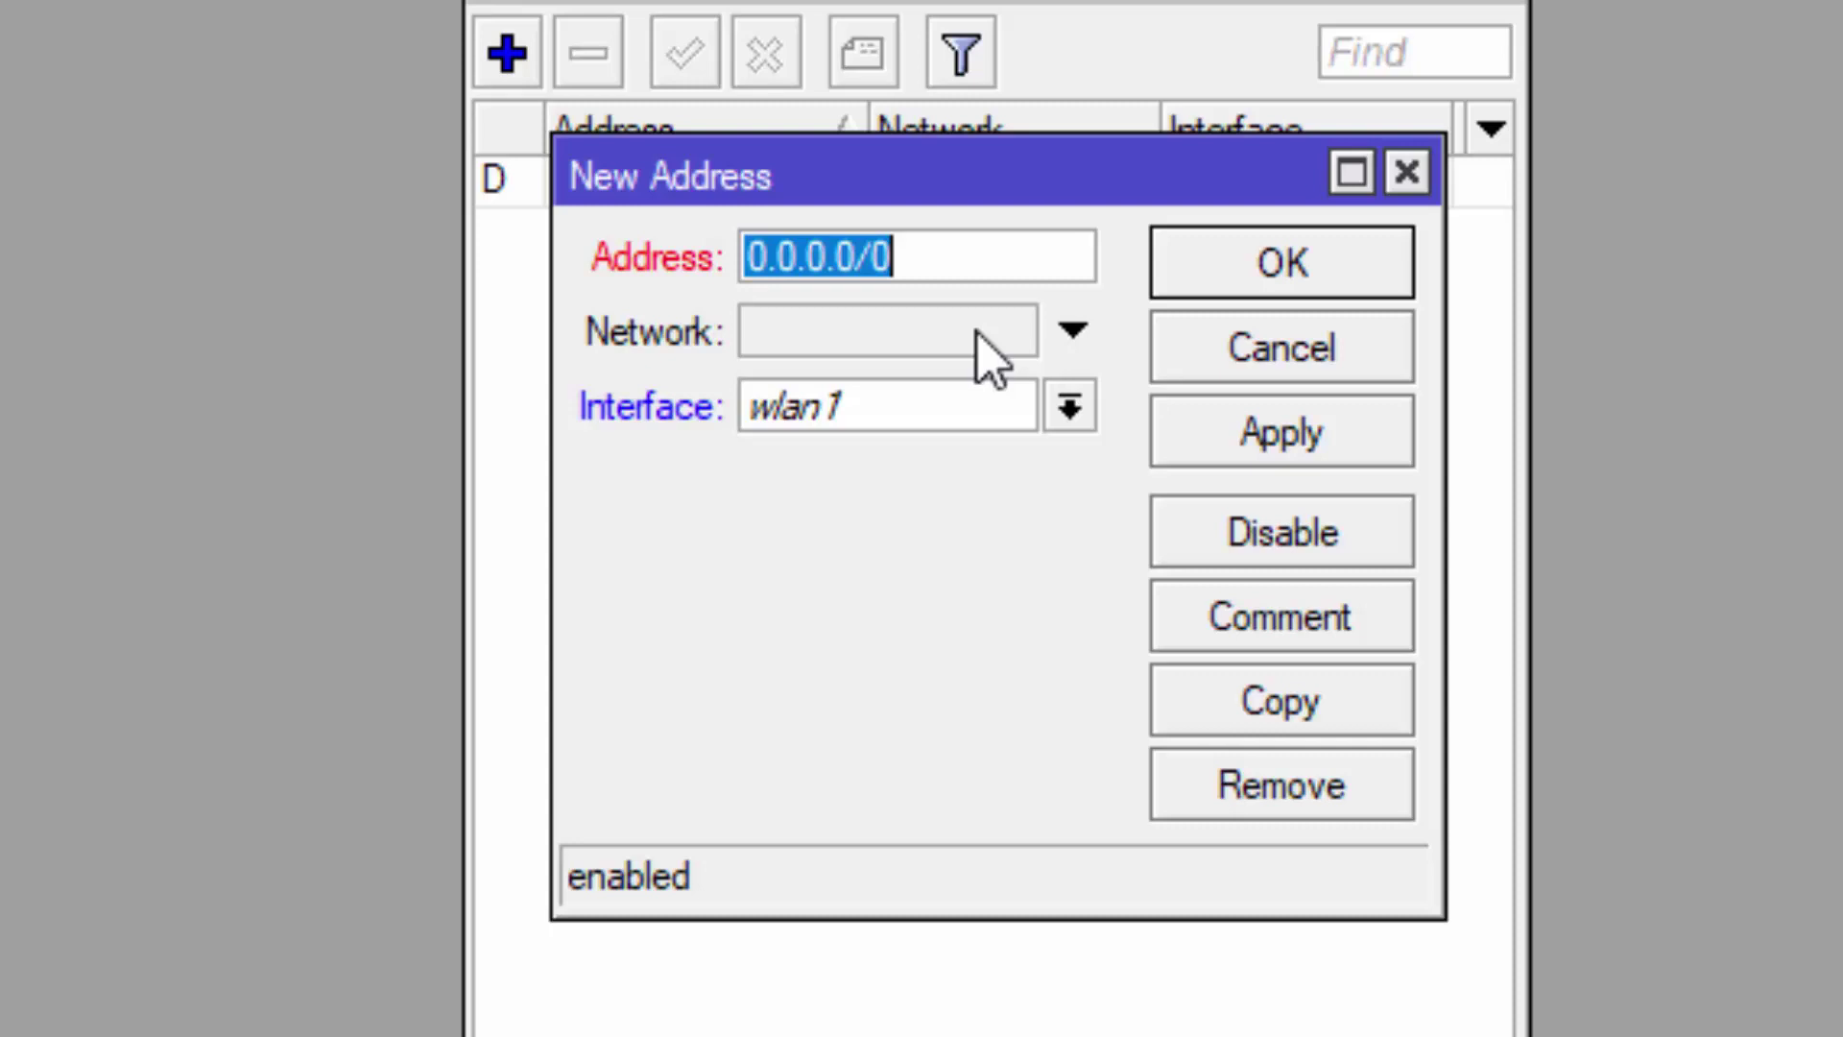
text(172.)
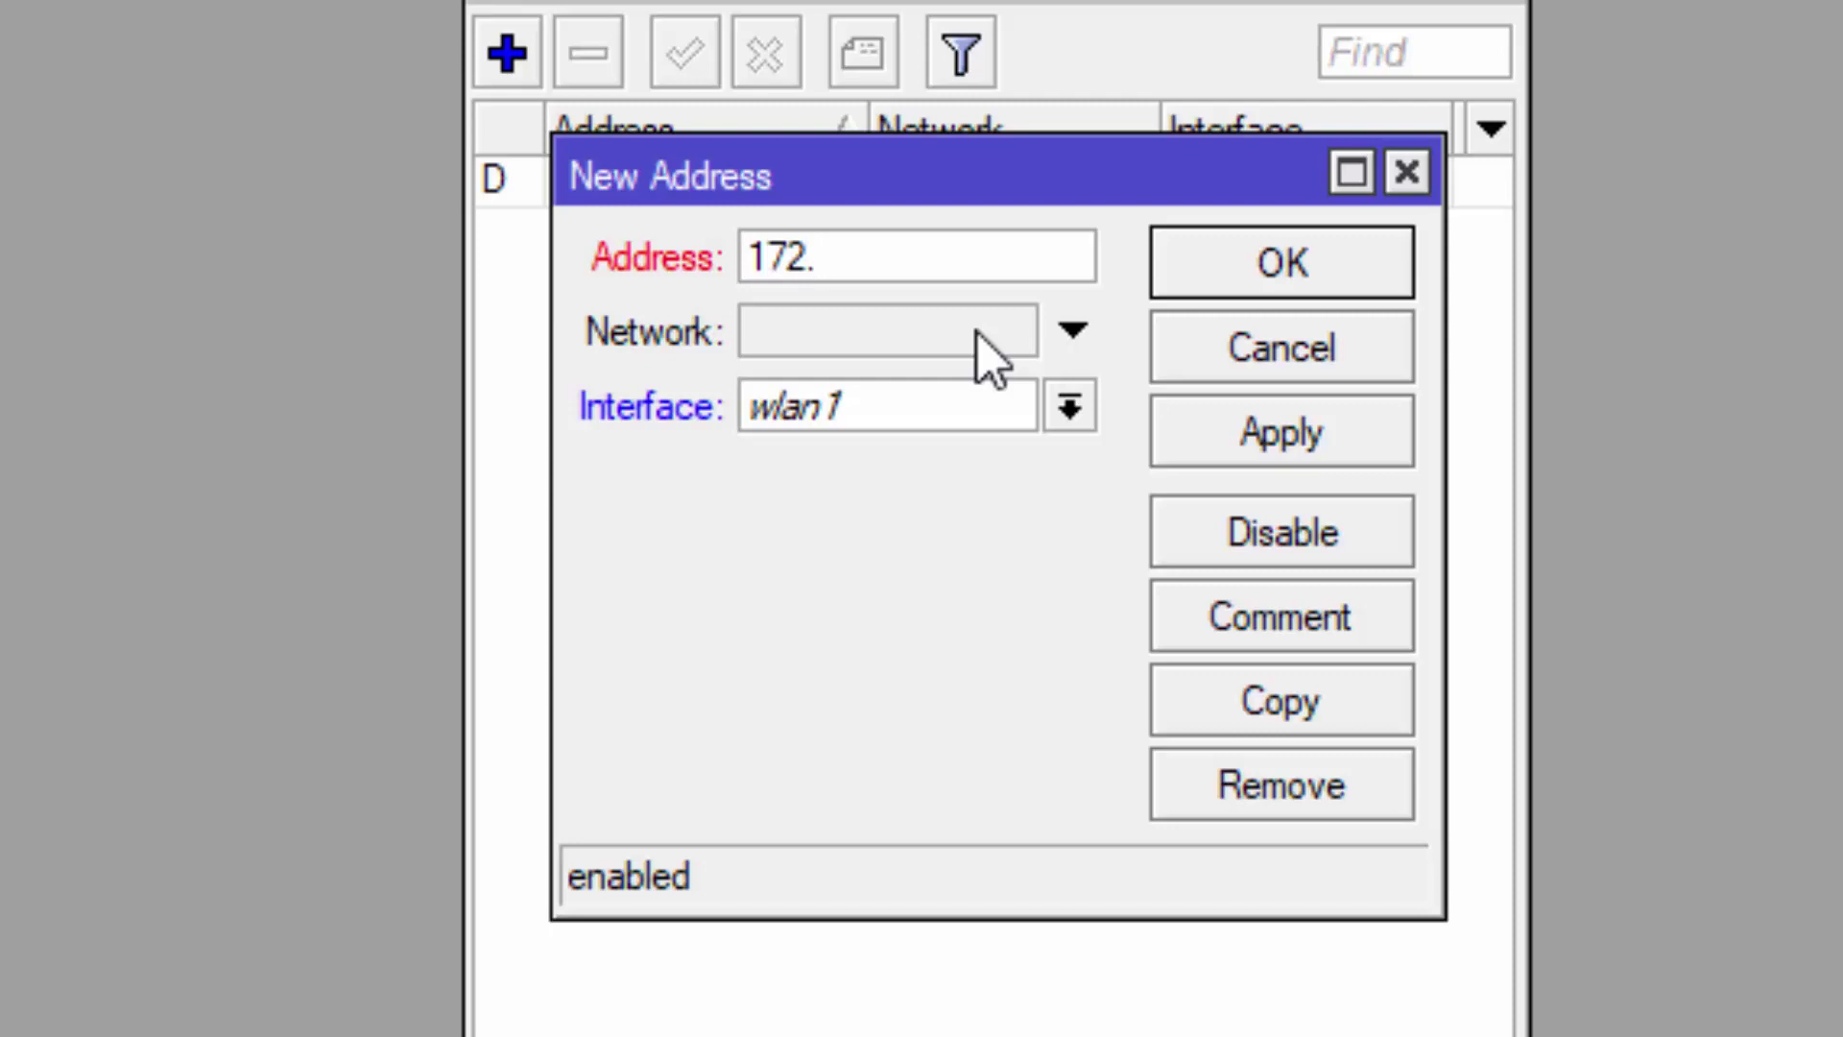
text(20)
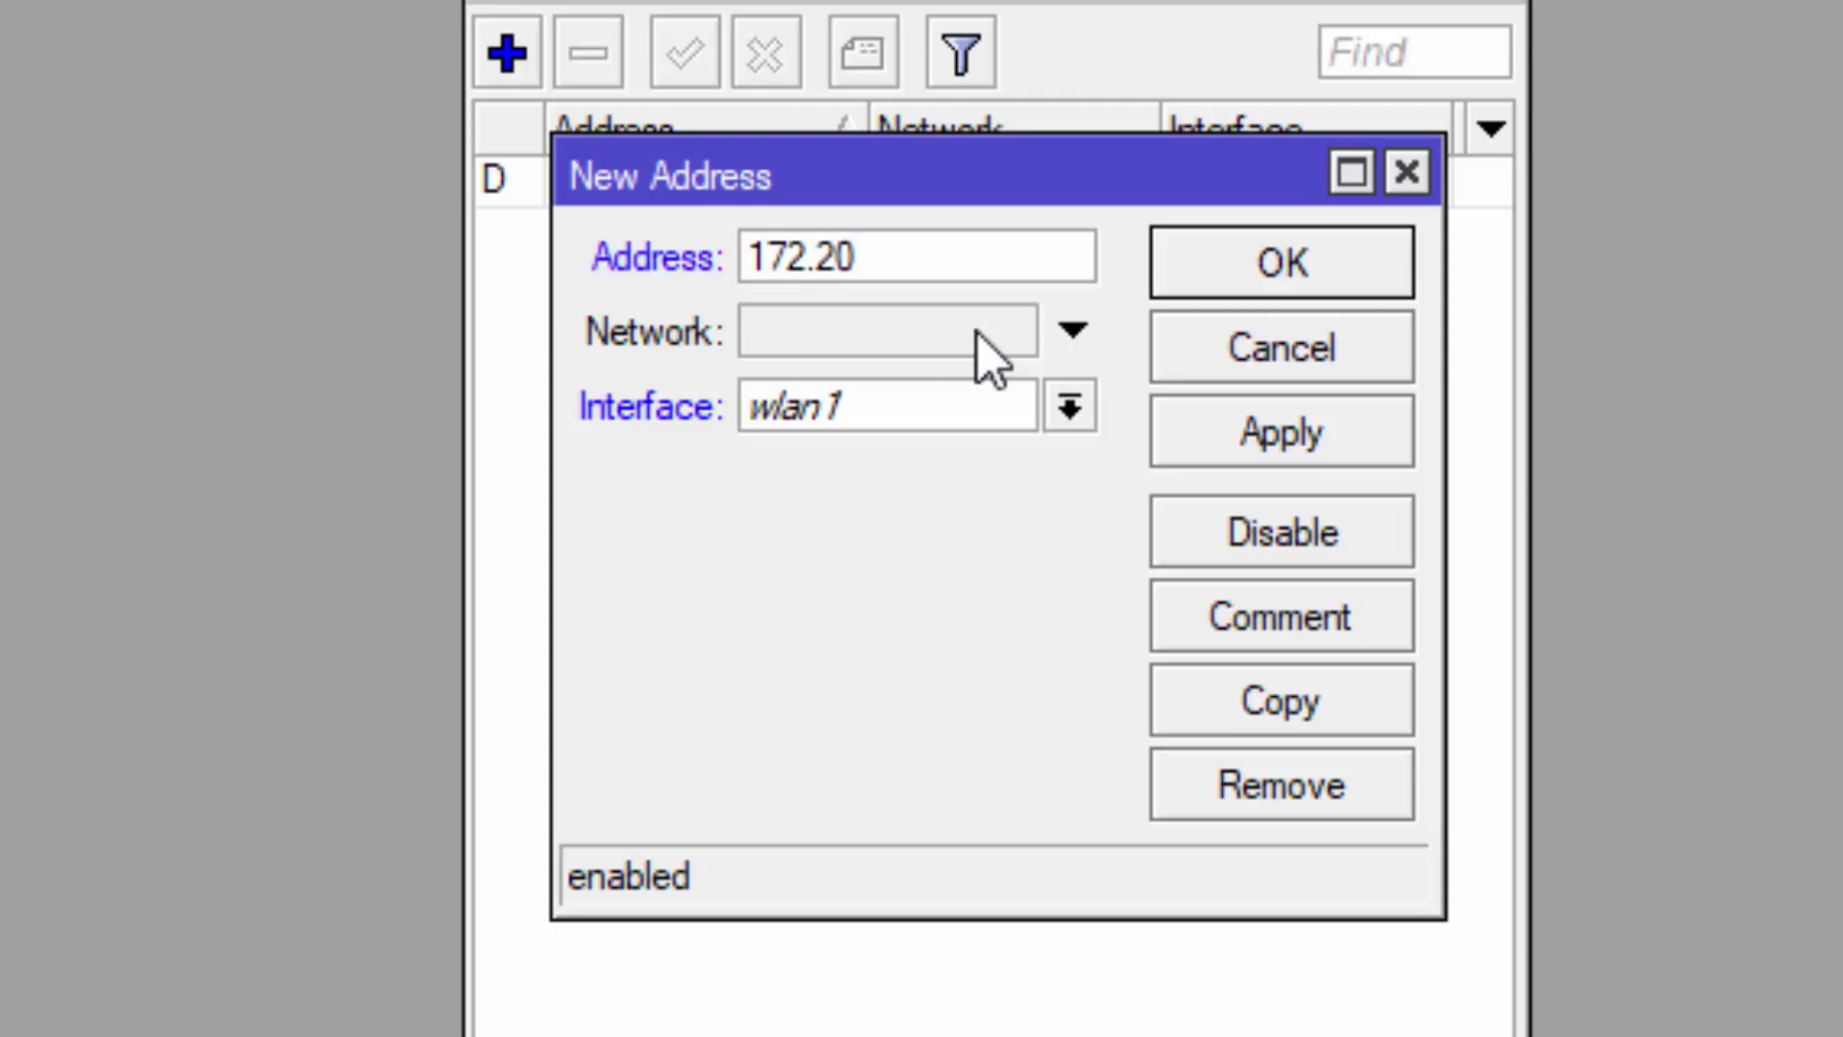
text(.1.1/24)
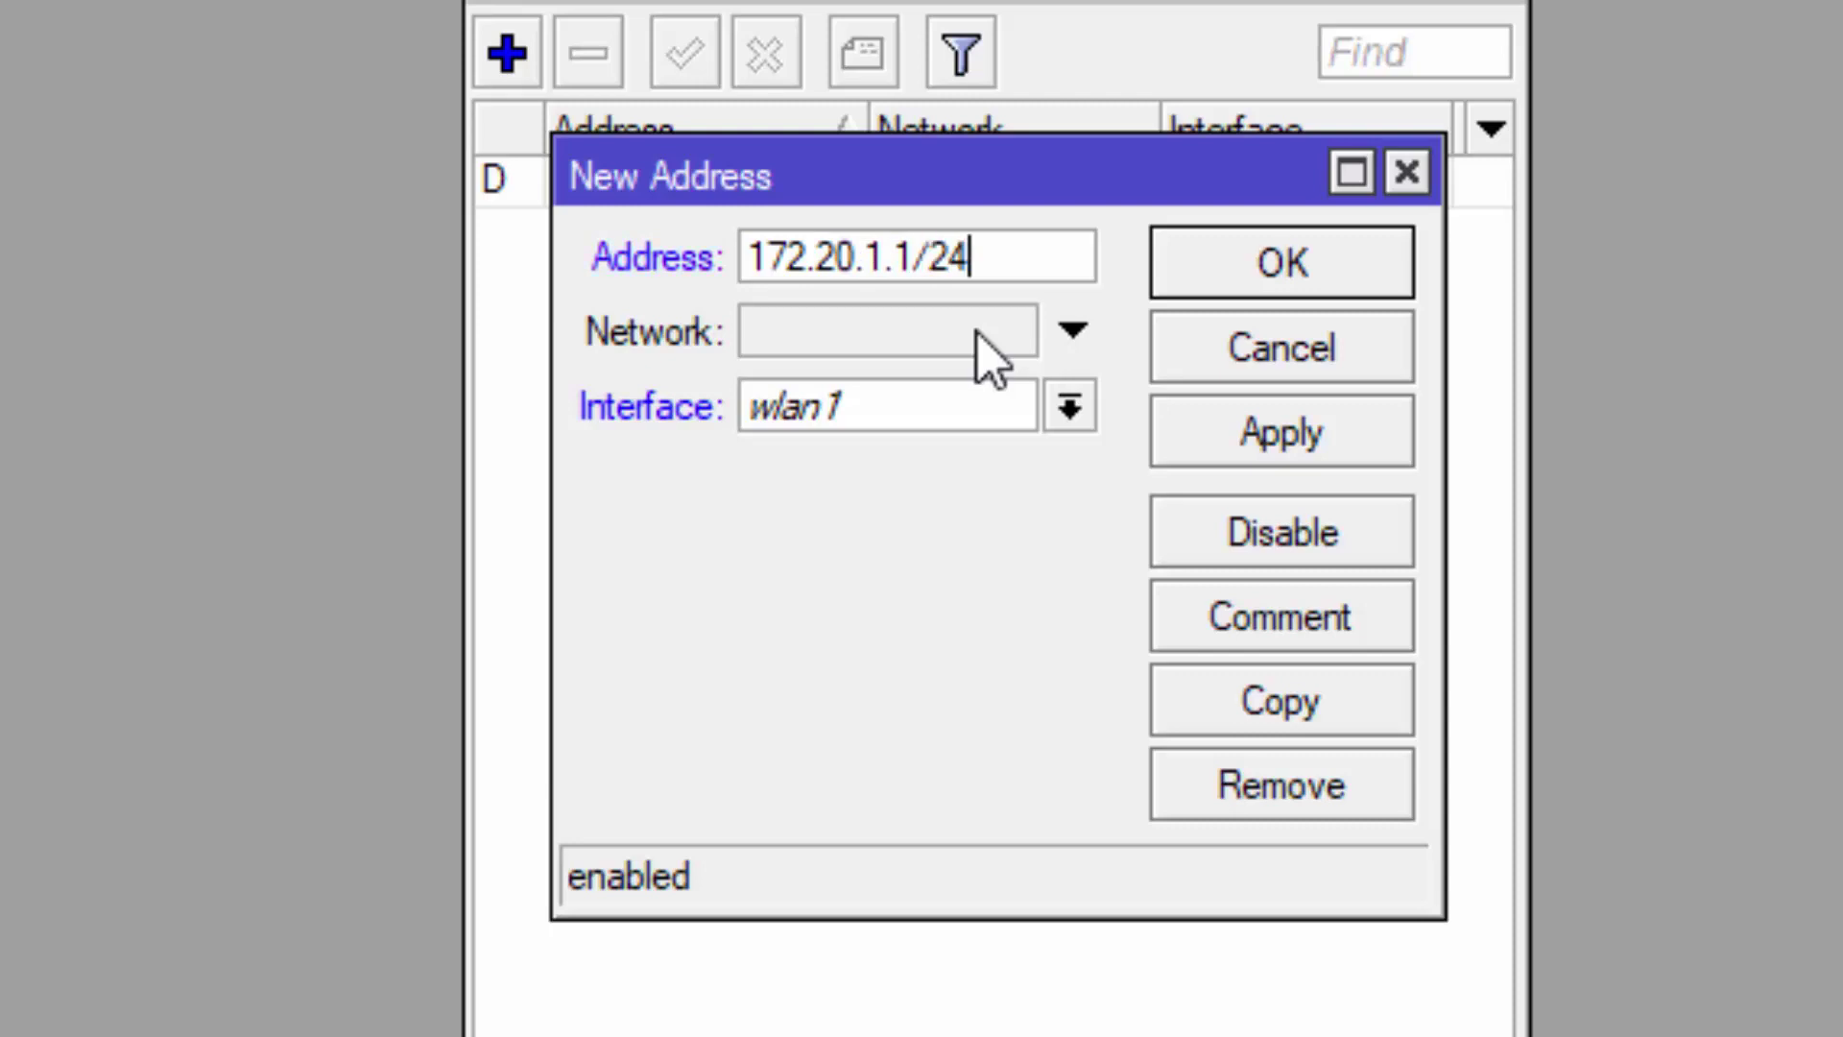
click(1068, 408)
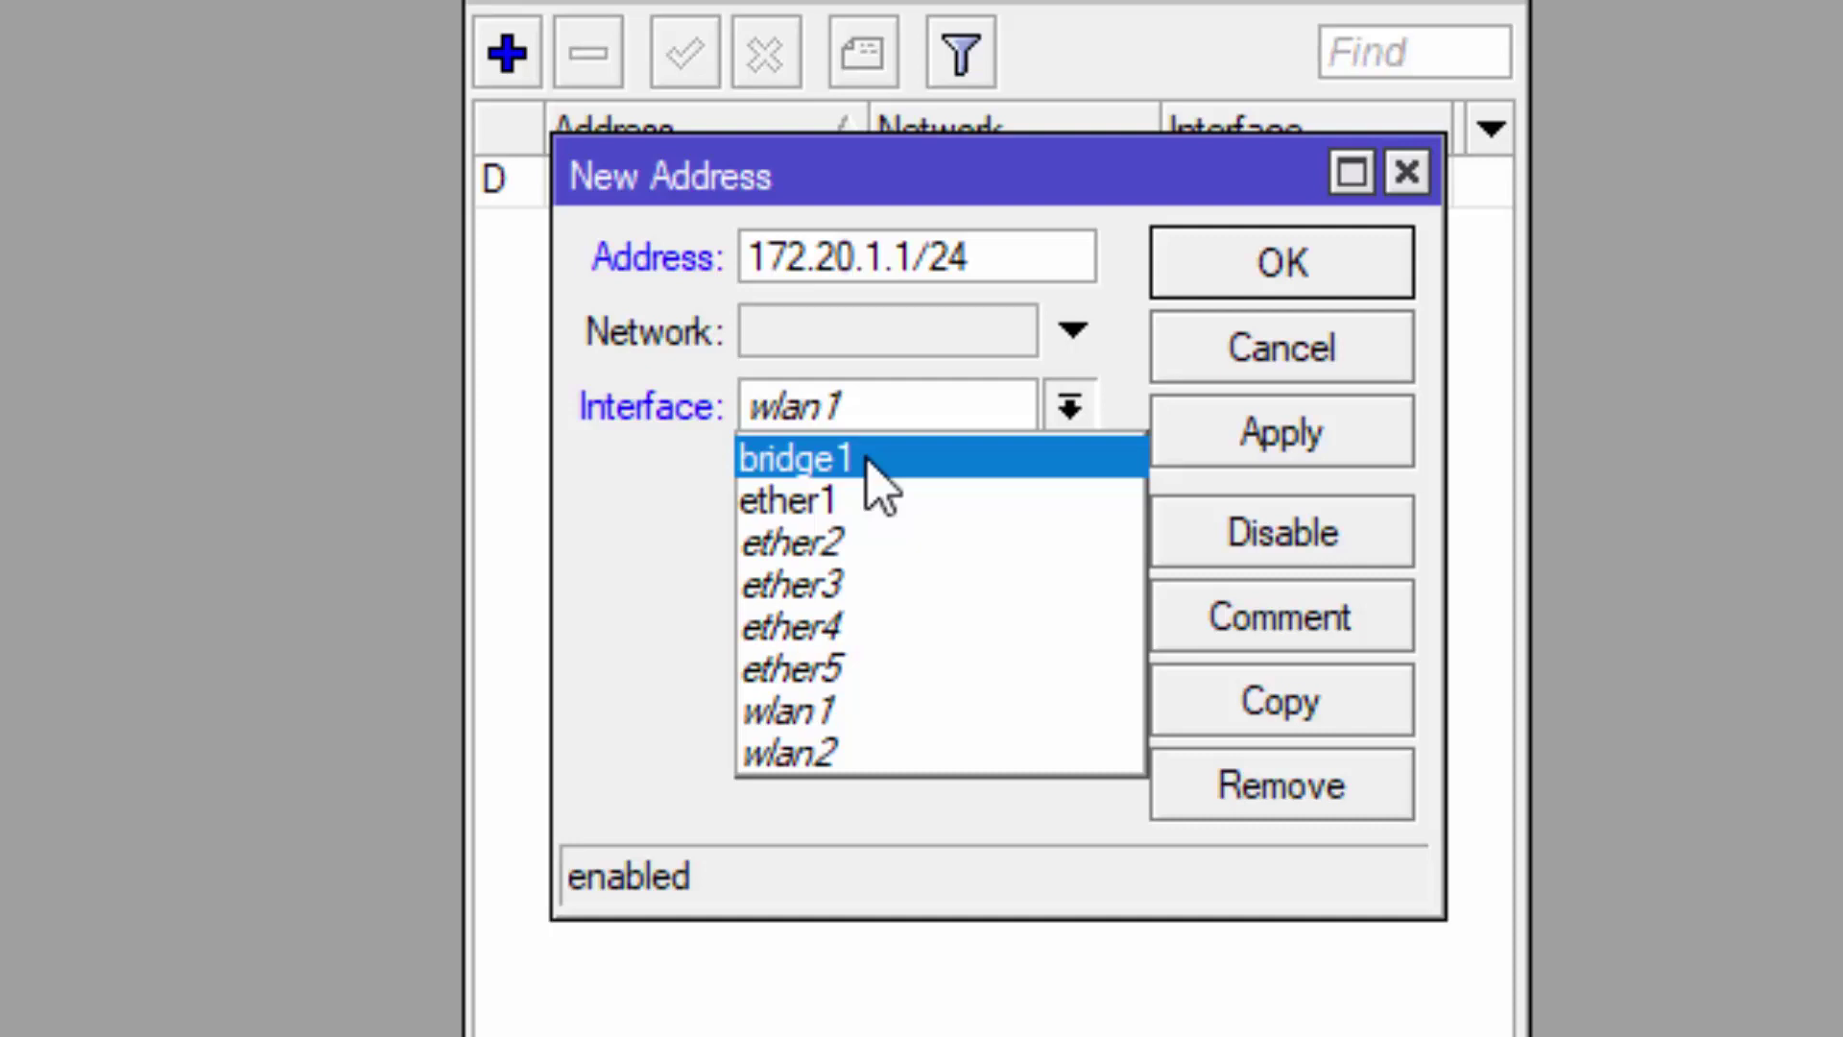
click(806, 469)
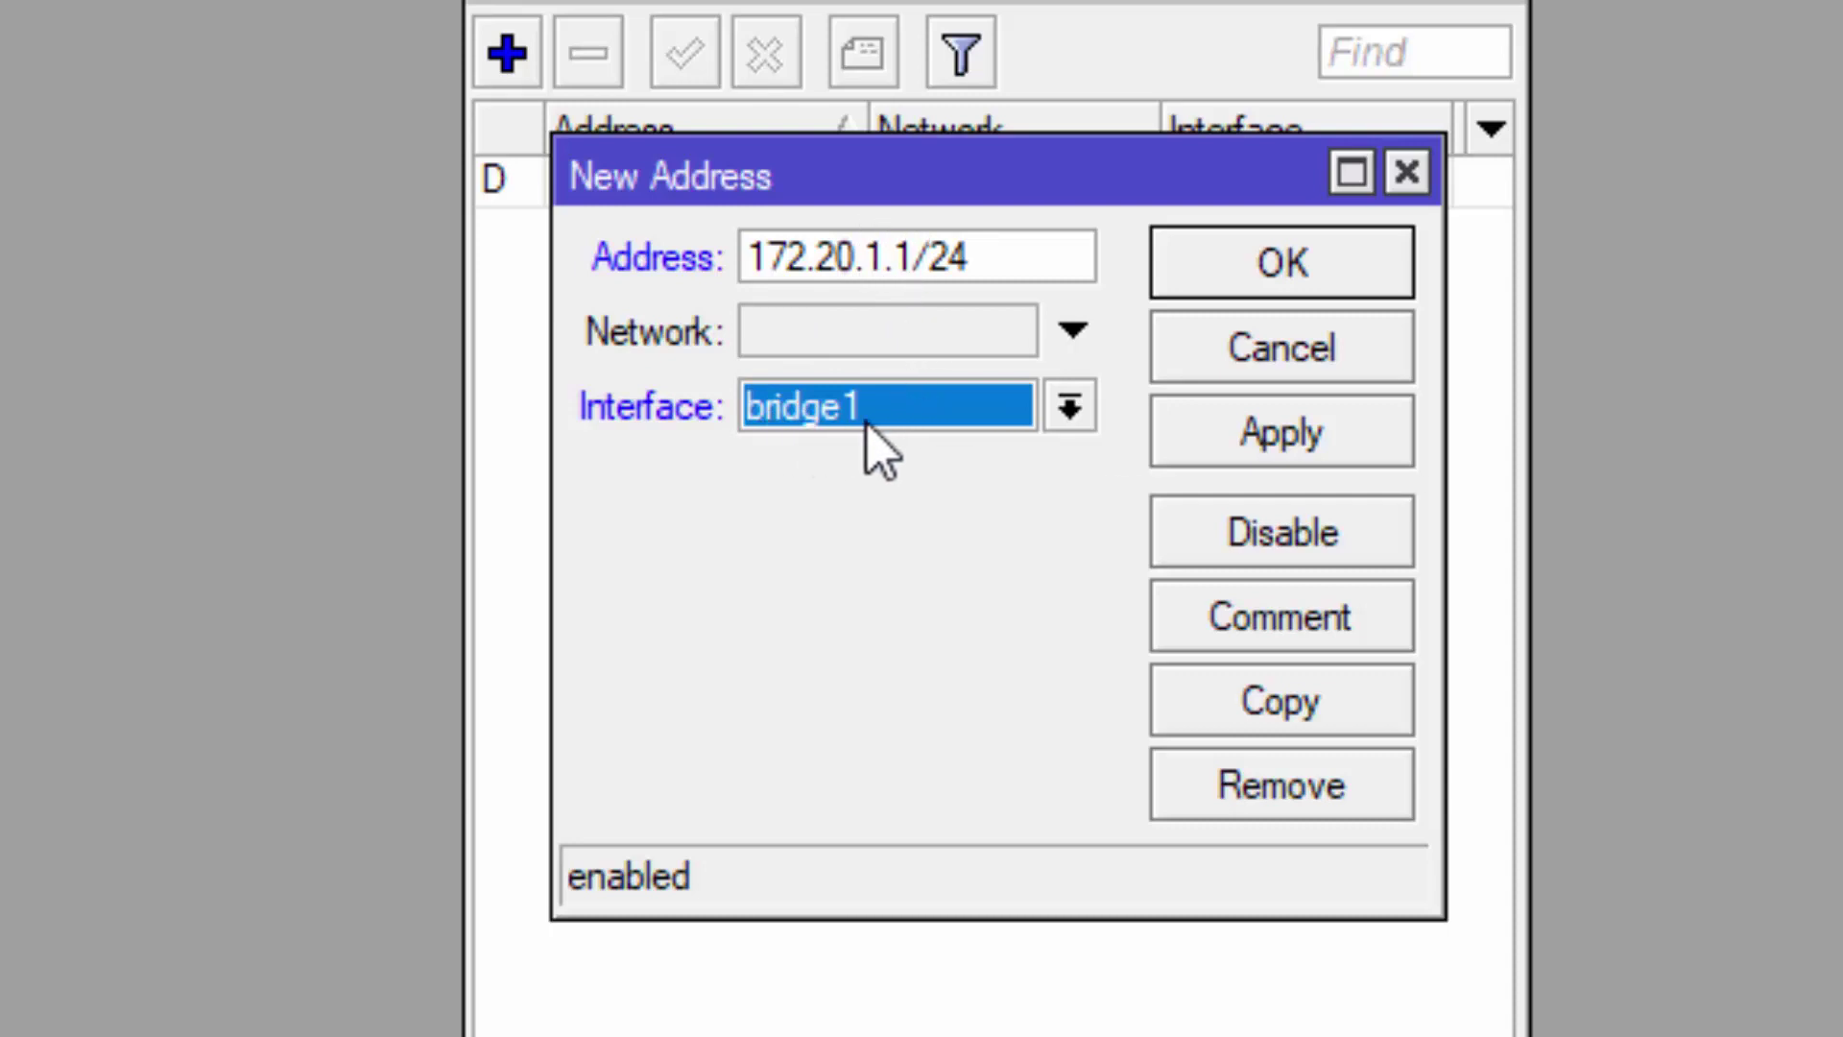
click(1222, 457)
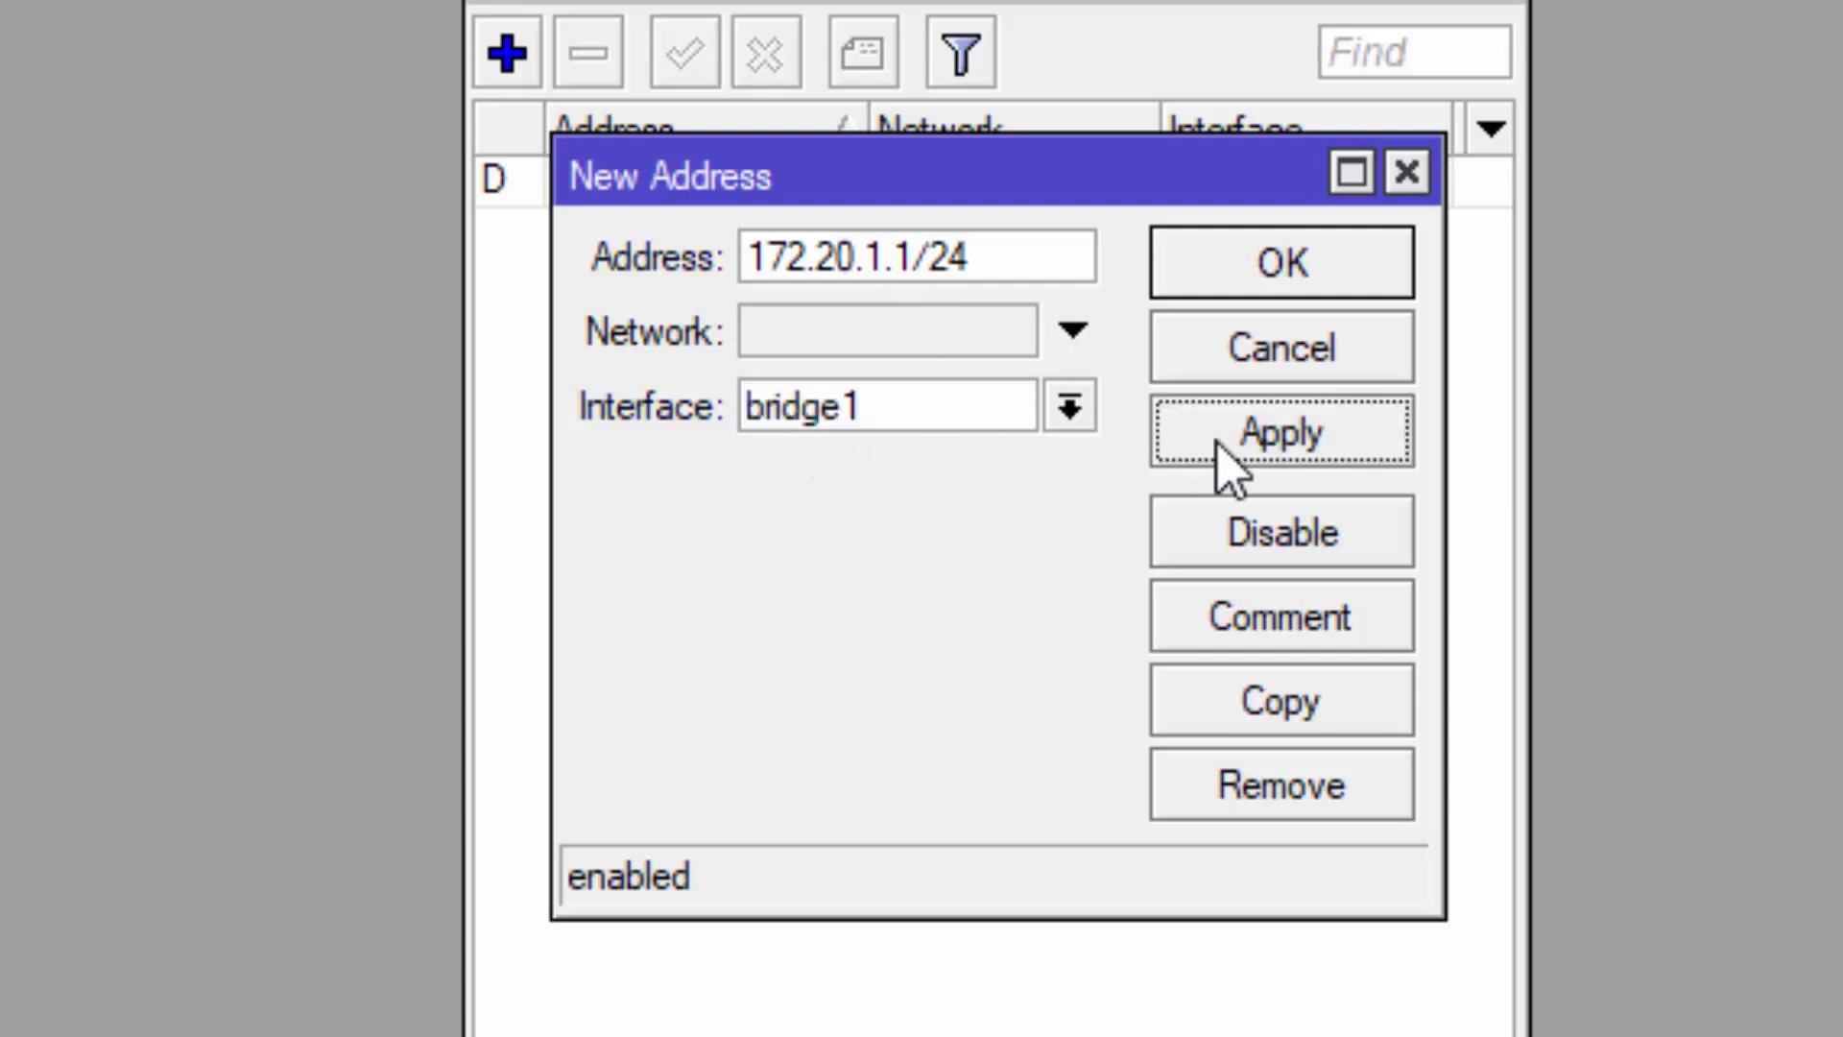
click(927, 334)
drag(928, 333, 898, 333)
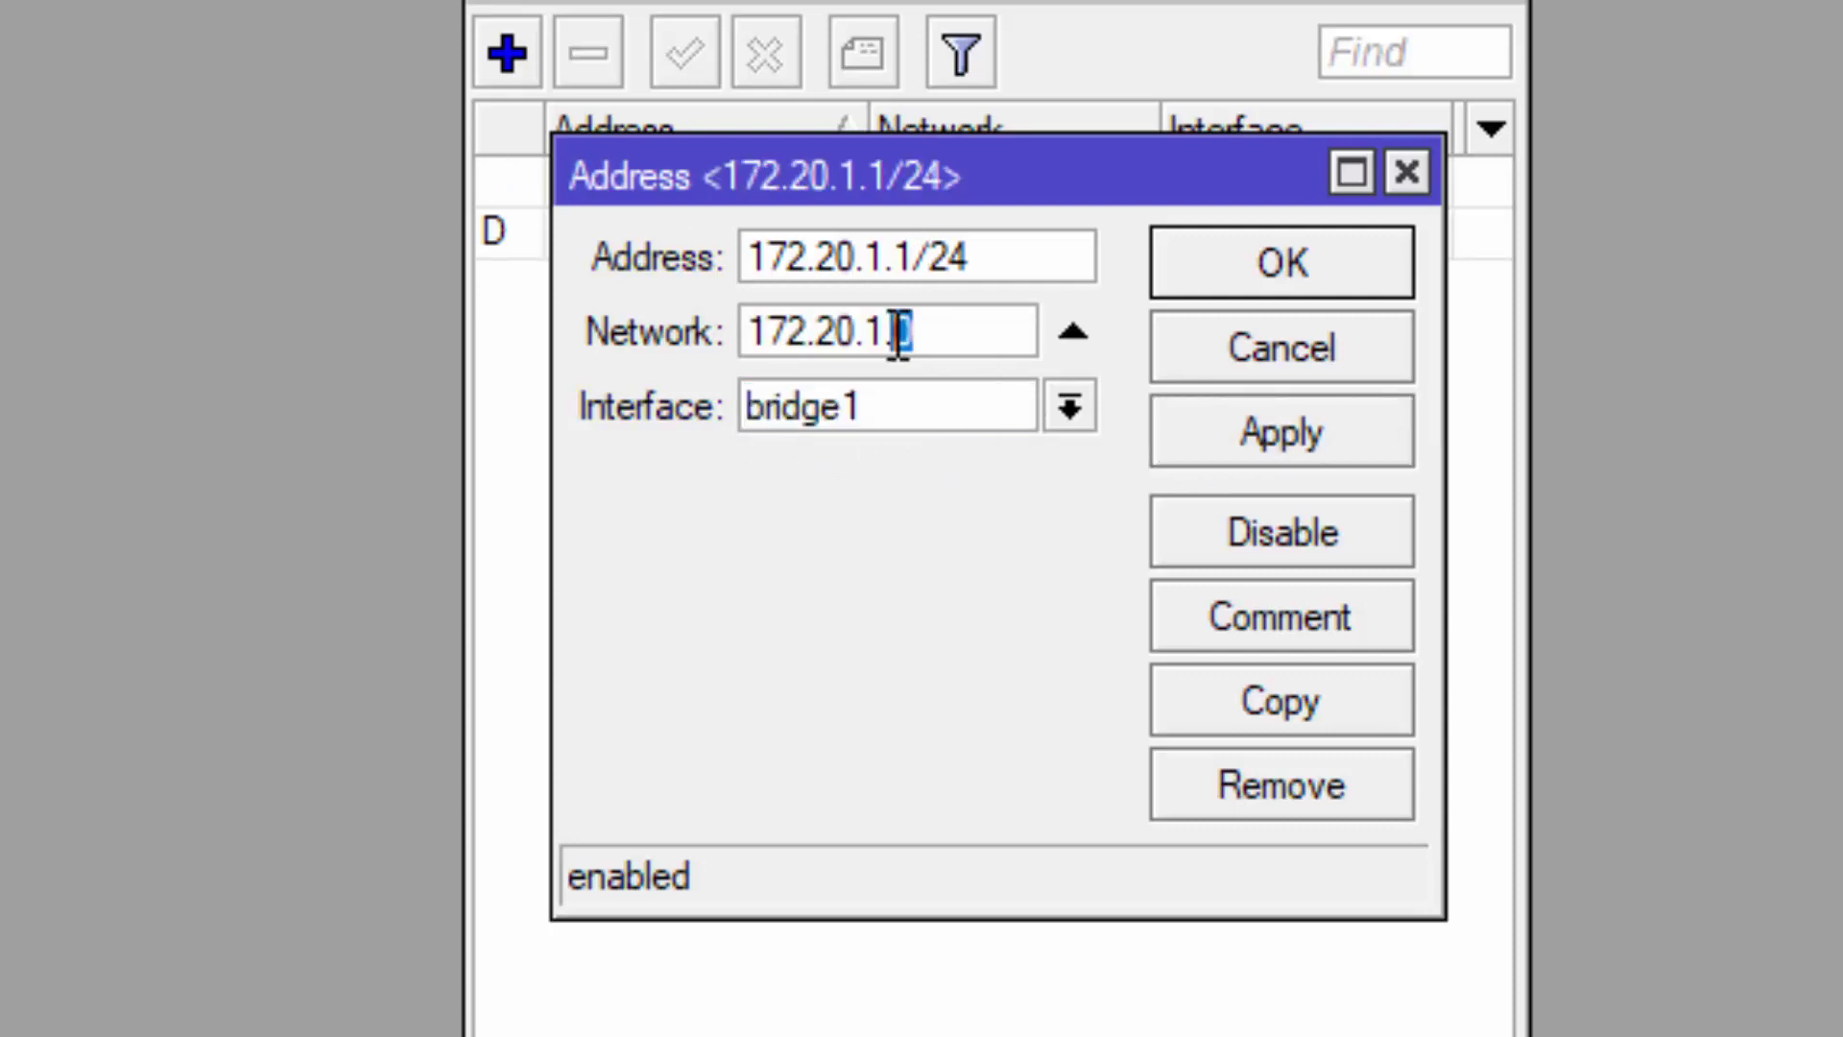
Step: Confirm the bridge1 address entry and start the DHCP Setup wizard for a new DHCP server
click(1259, 276)
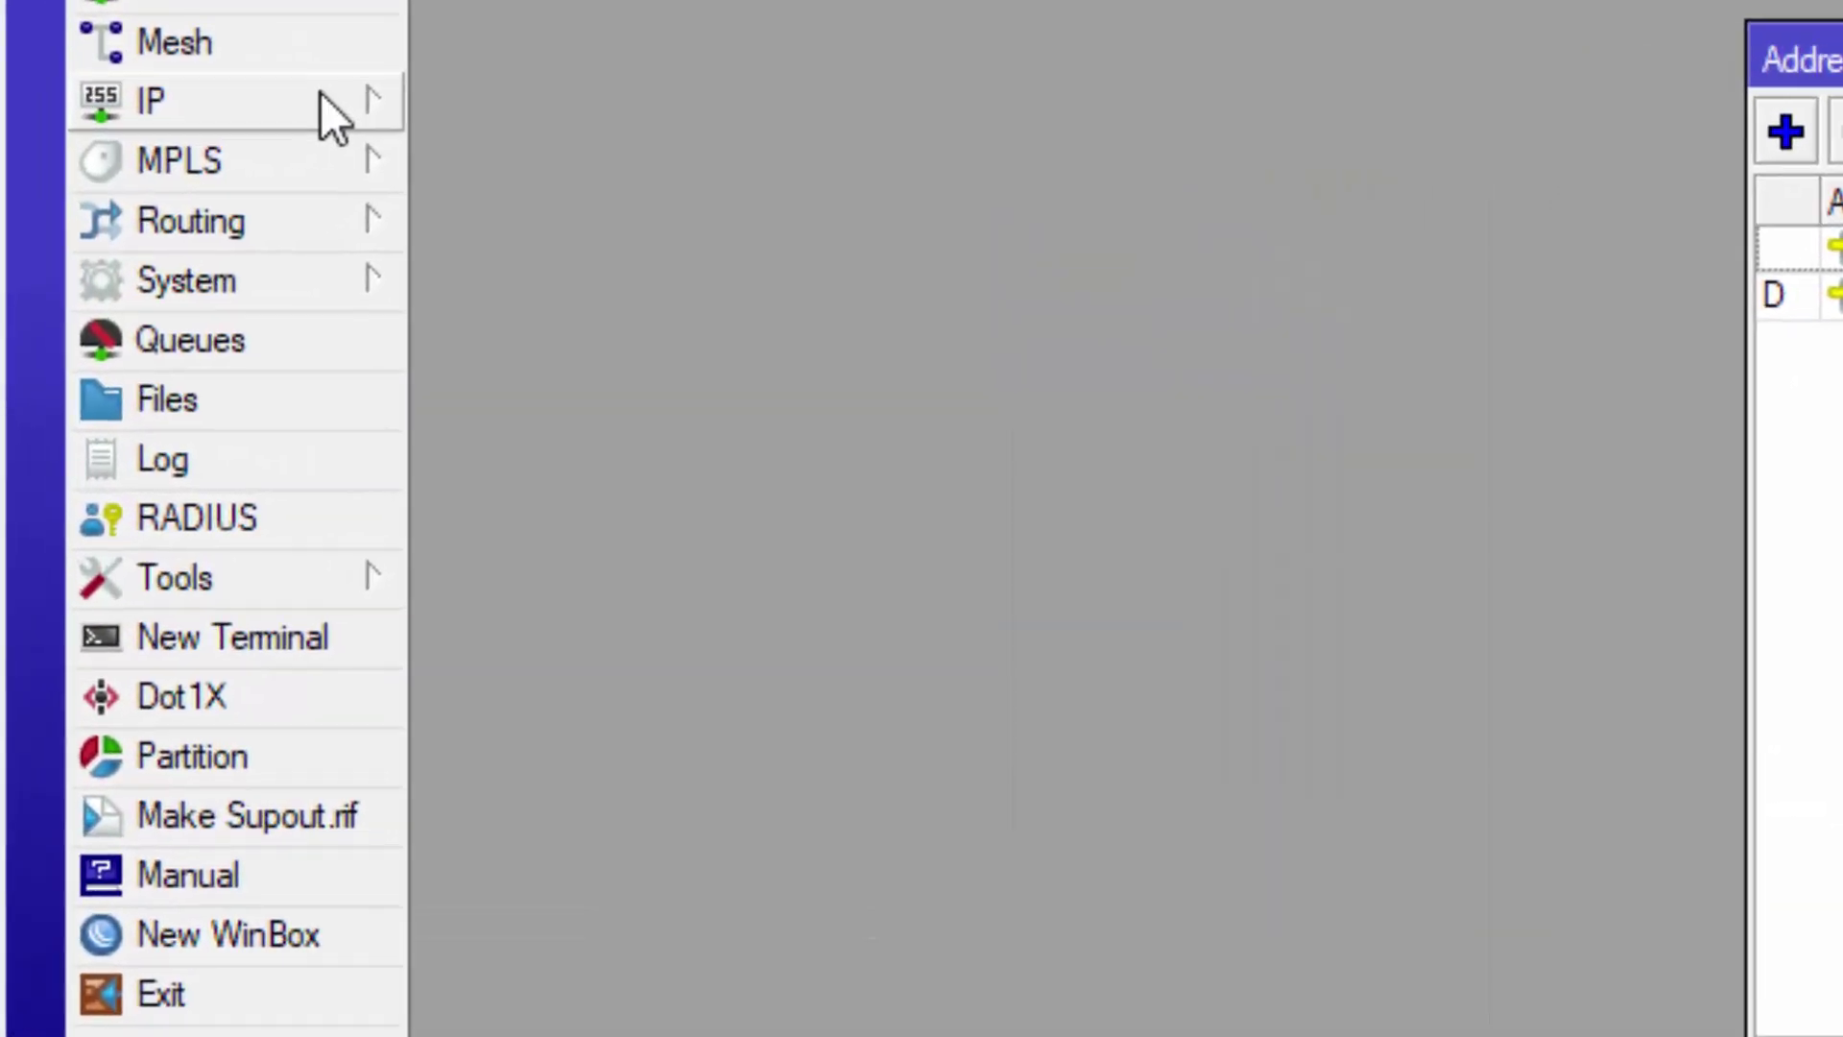
click(151, 329)
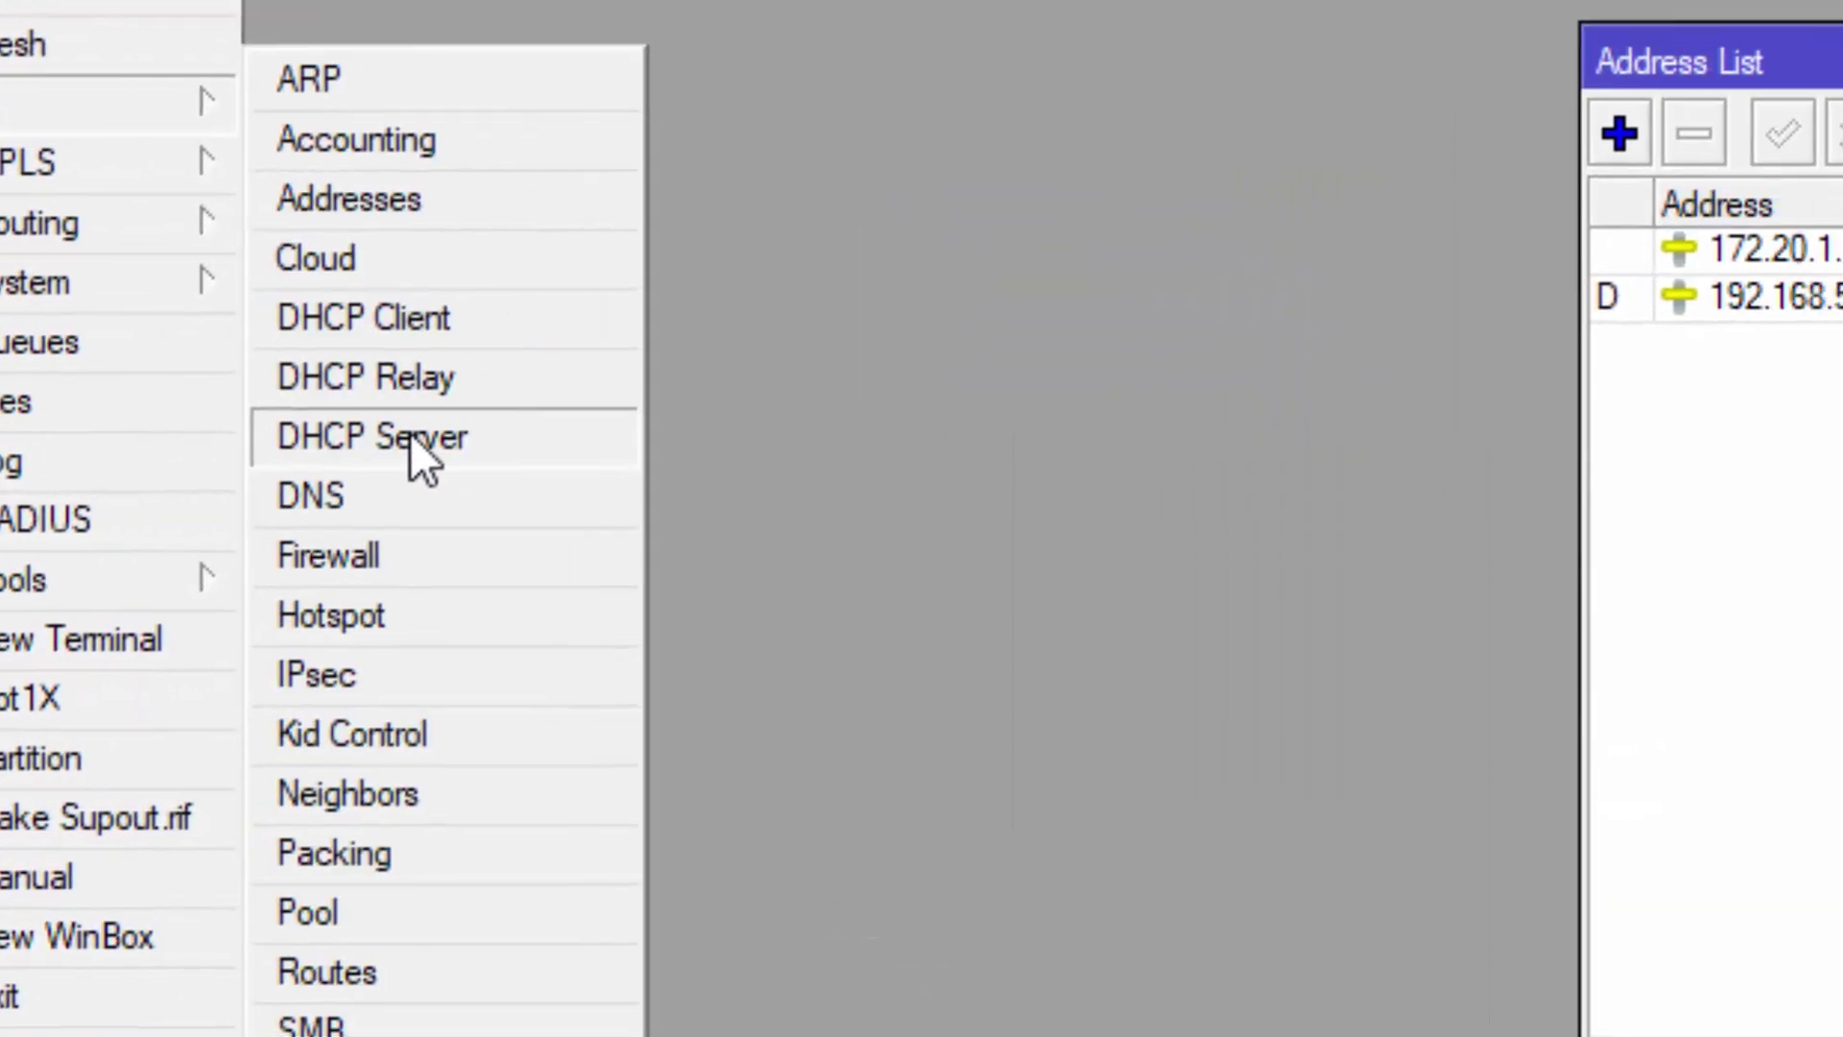
click(538, 435)
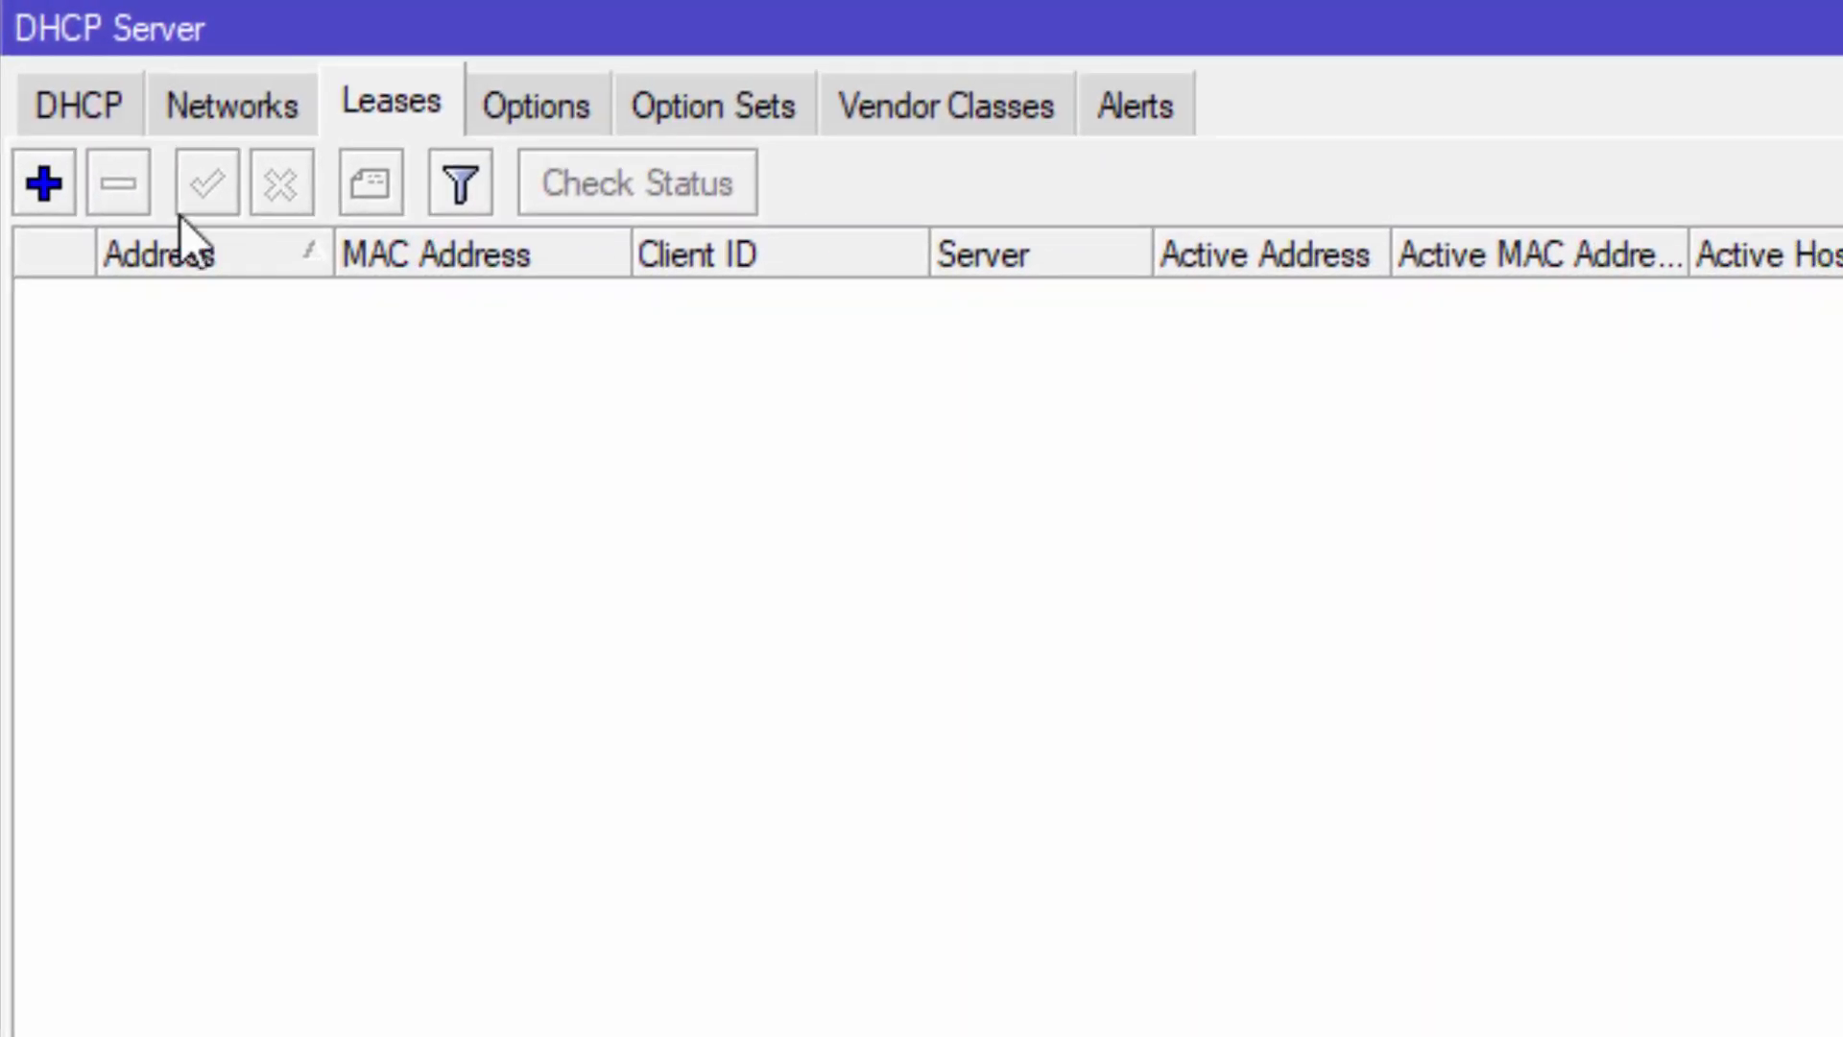
click(66, 100)
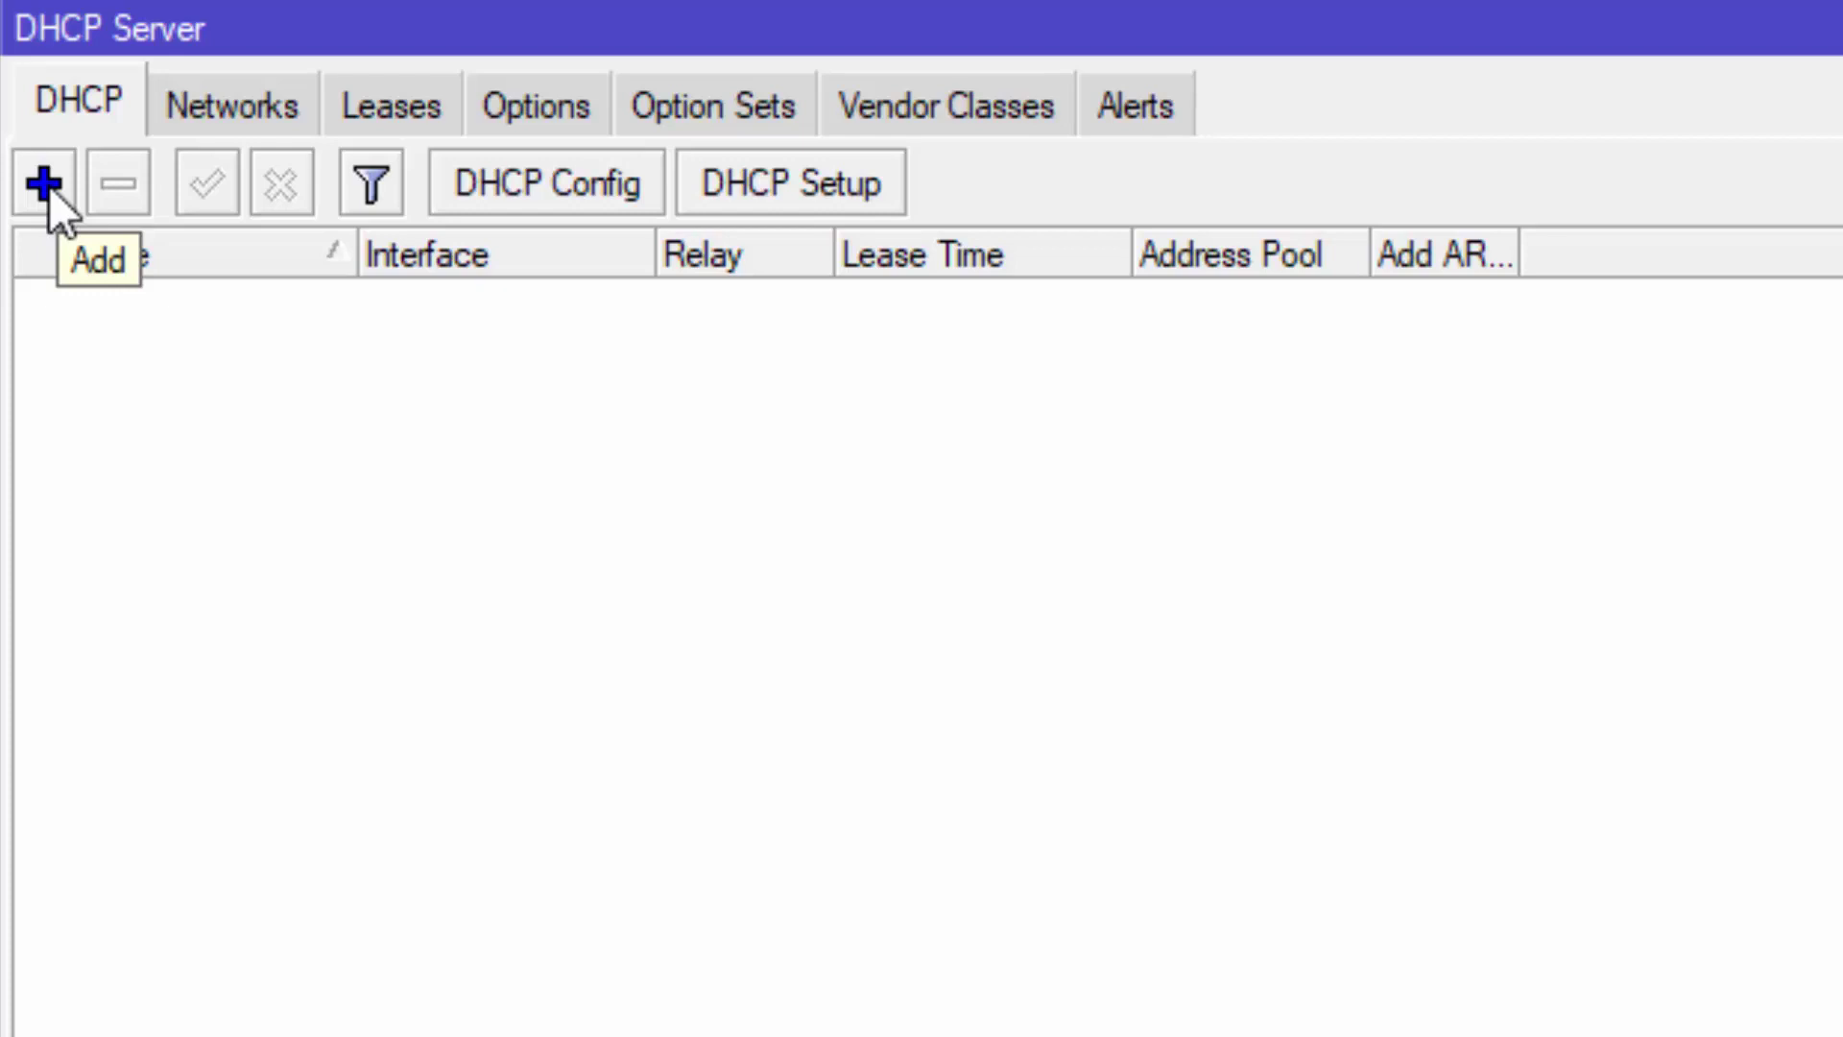
click(826, 186)
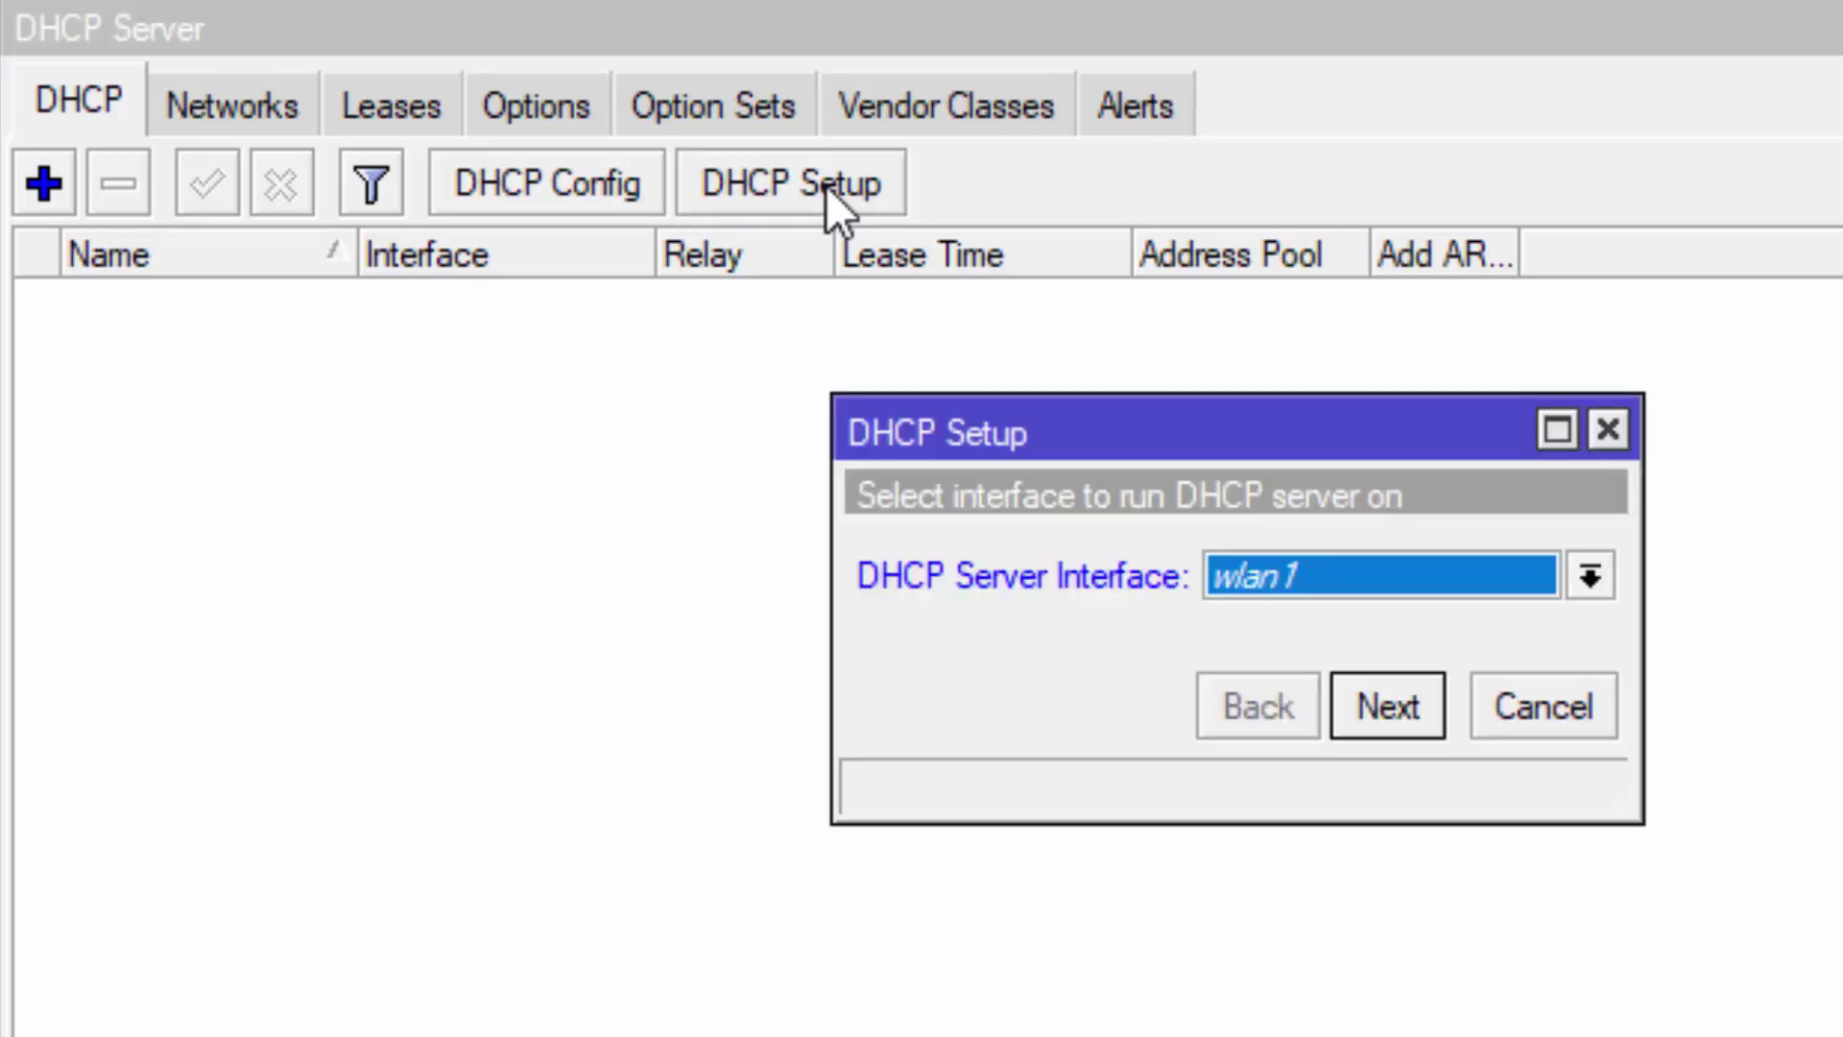
Step: Check the available DHCP server interfaces against the bridge1 entry in the IP address list, and close the list
click(1590, 576)
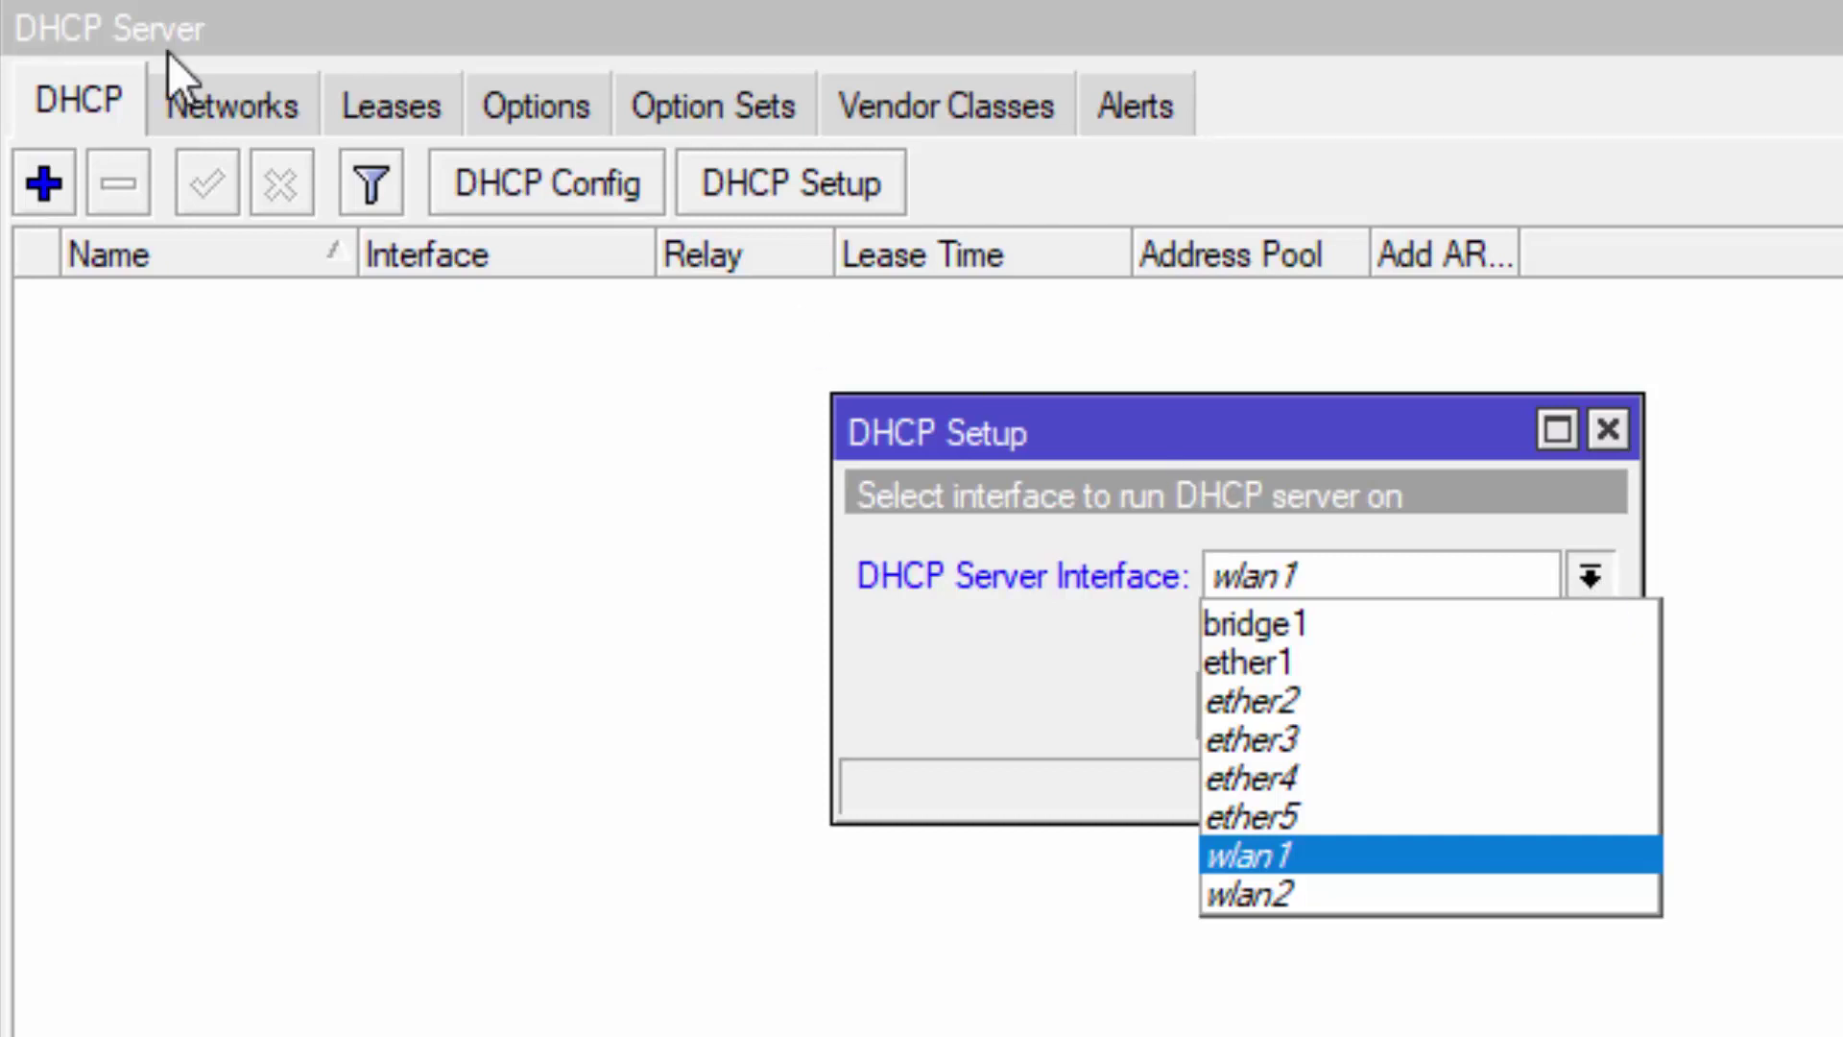
key(Return)
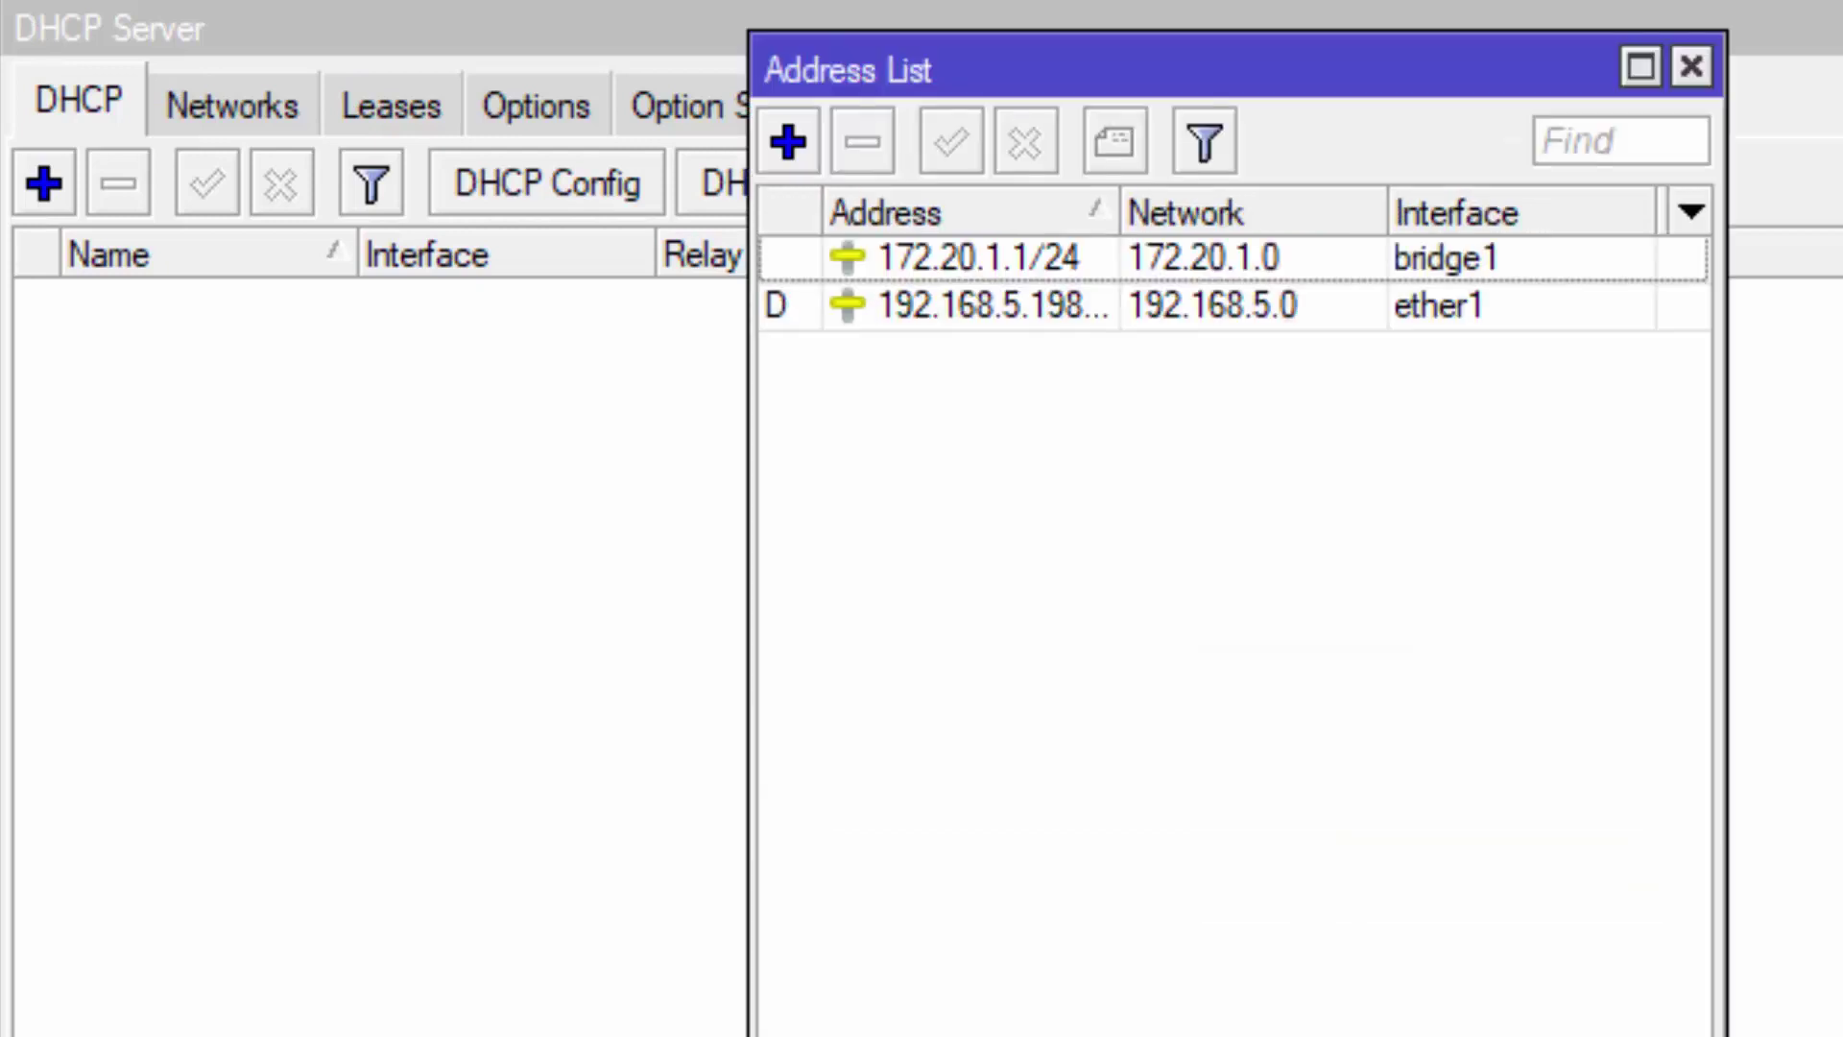
click(1441, 265)
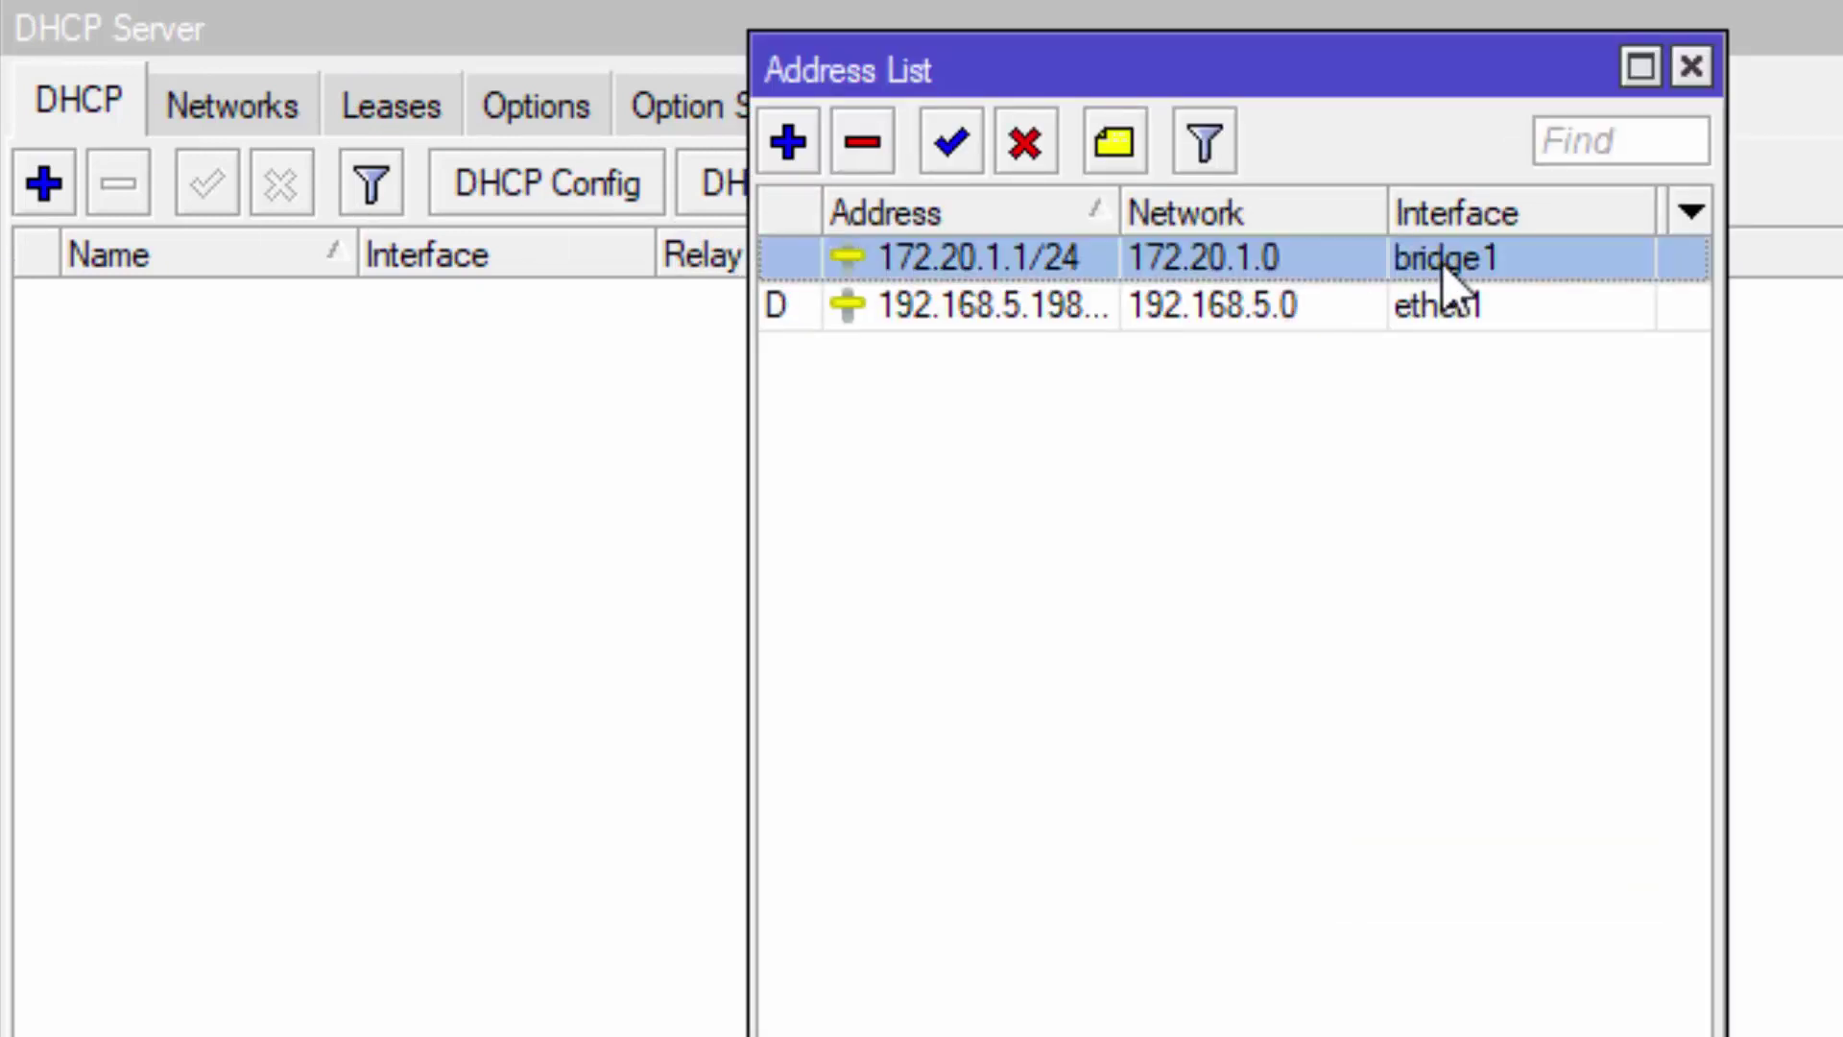
click(1691, 67)
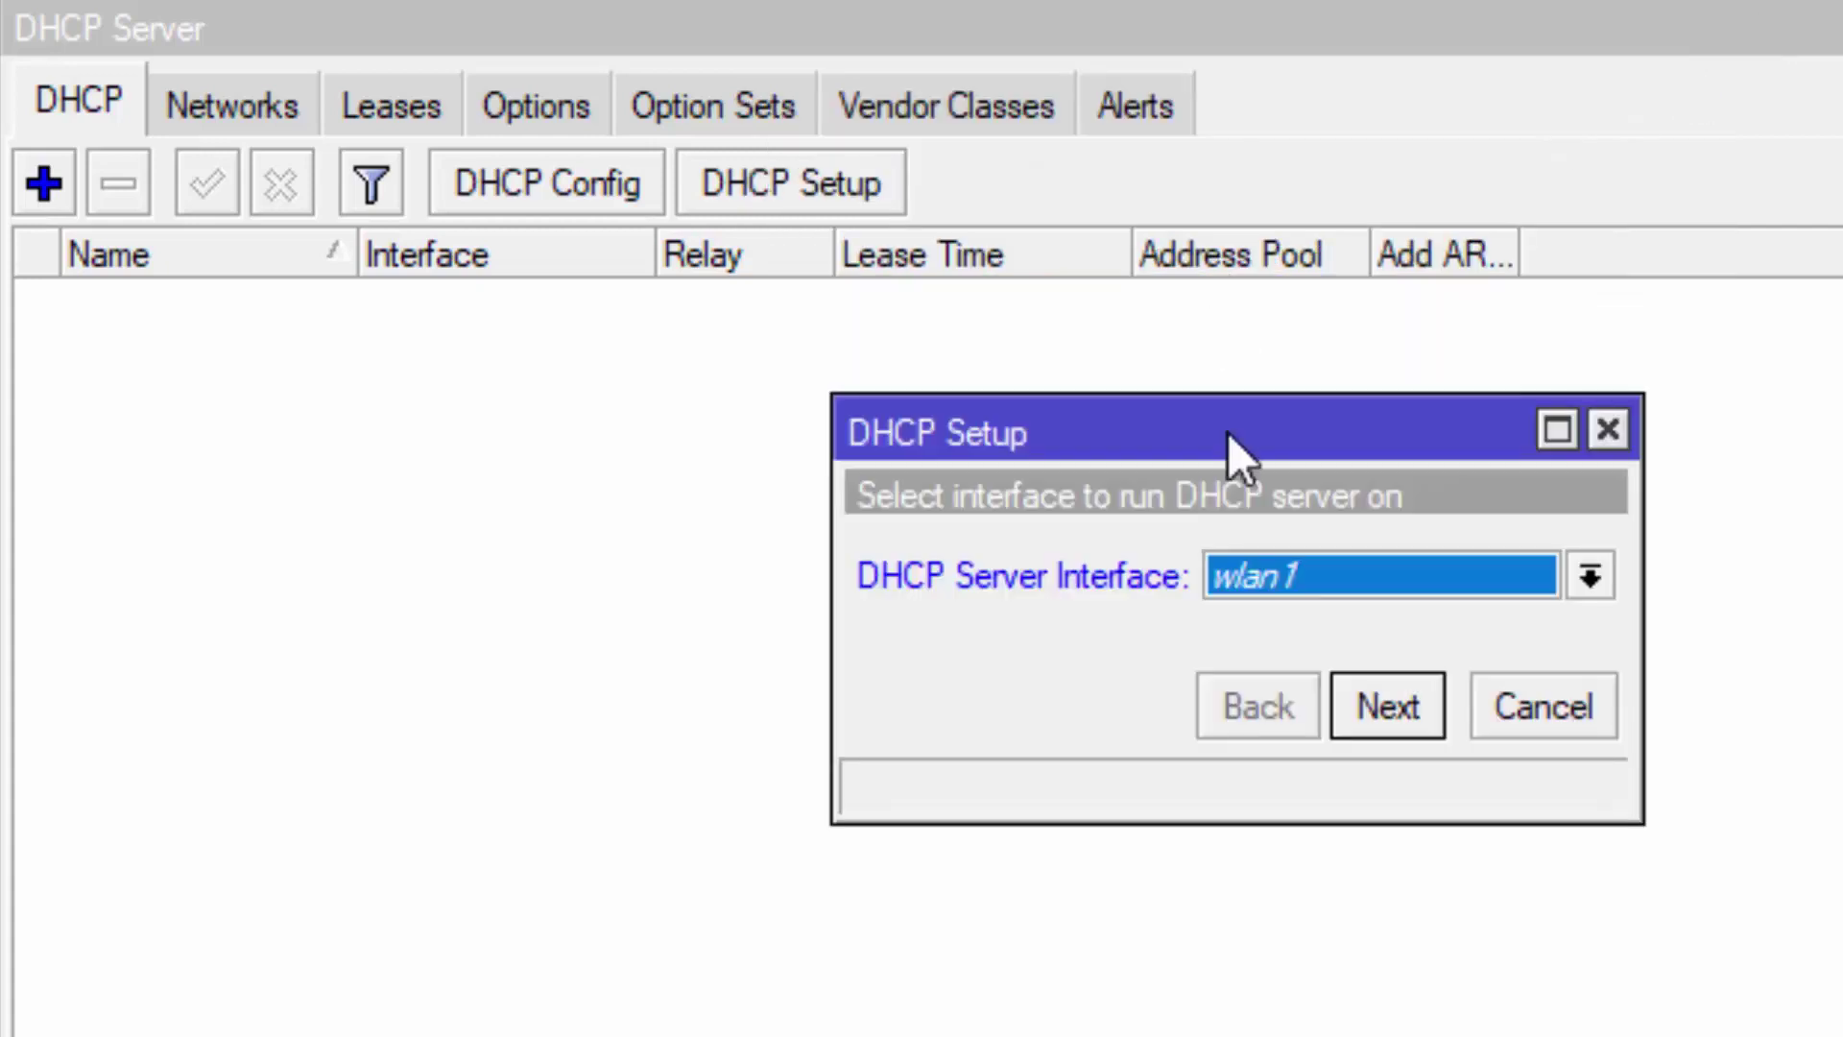
Step: Run the DHCP server on bridge1, accepting the address space 172.20.1.0/24 and the gateway 172.20.1.1
click(1590, 576)
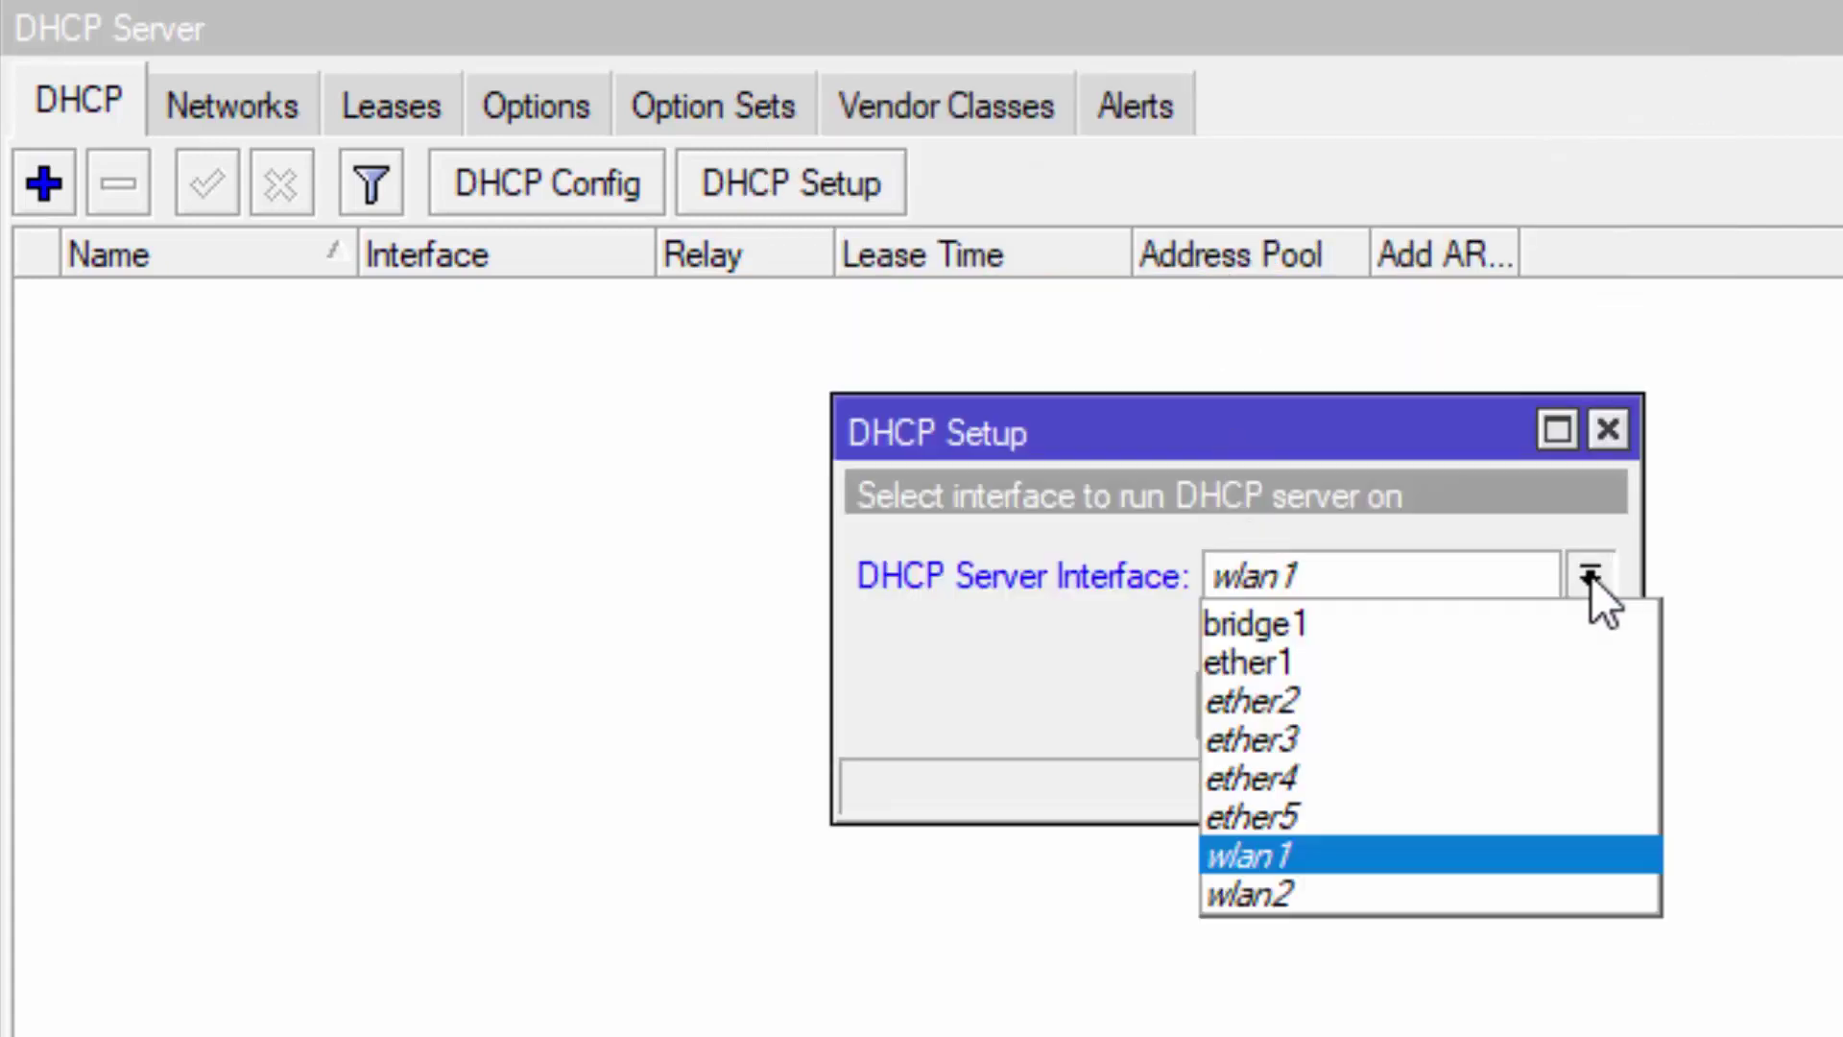
click(1421, 619)
click(1398, 706)
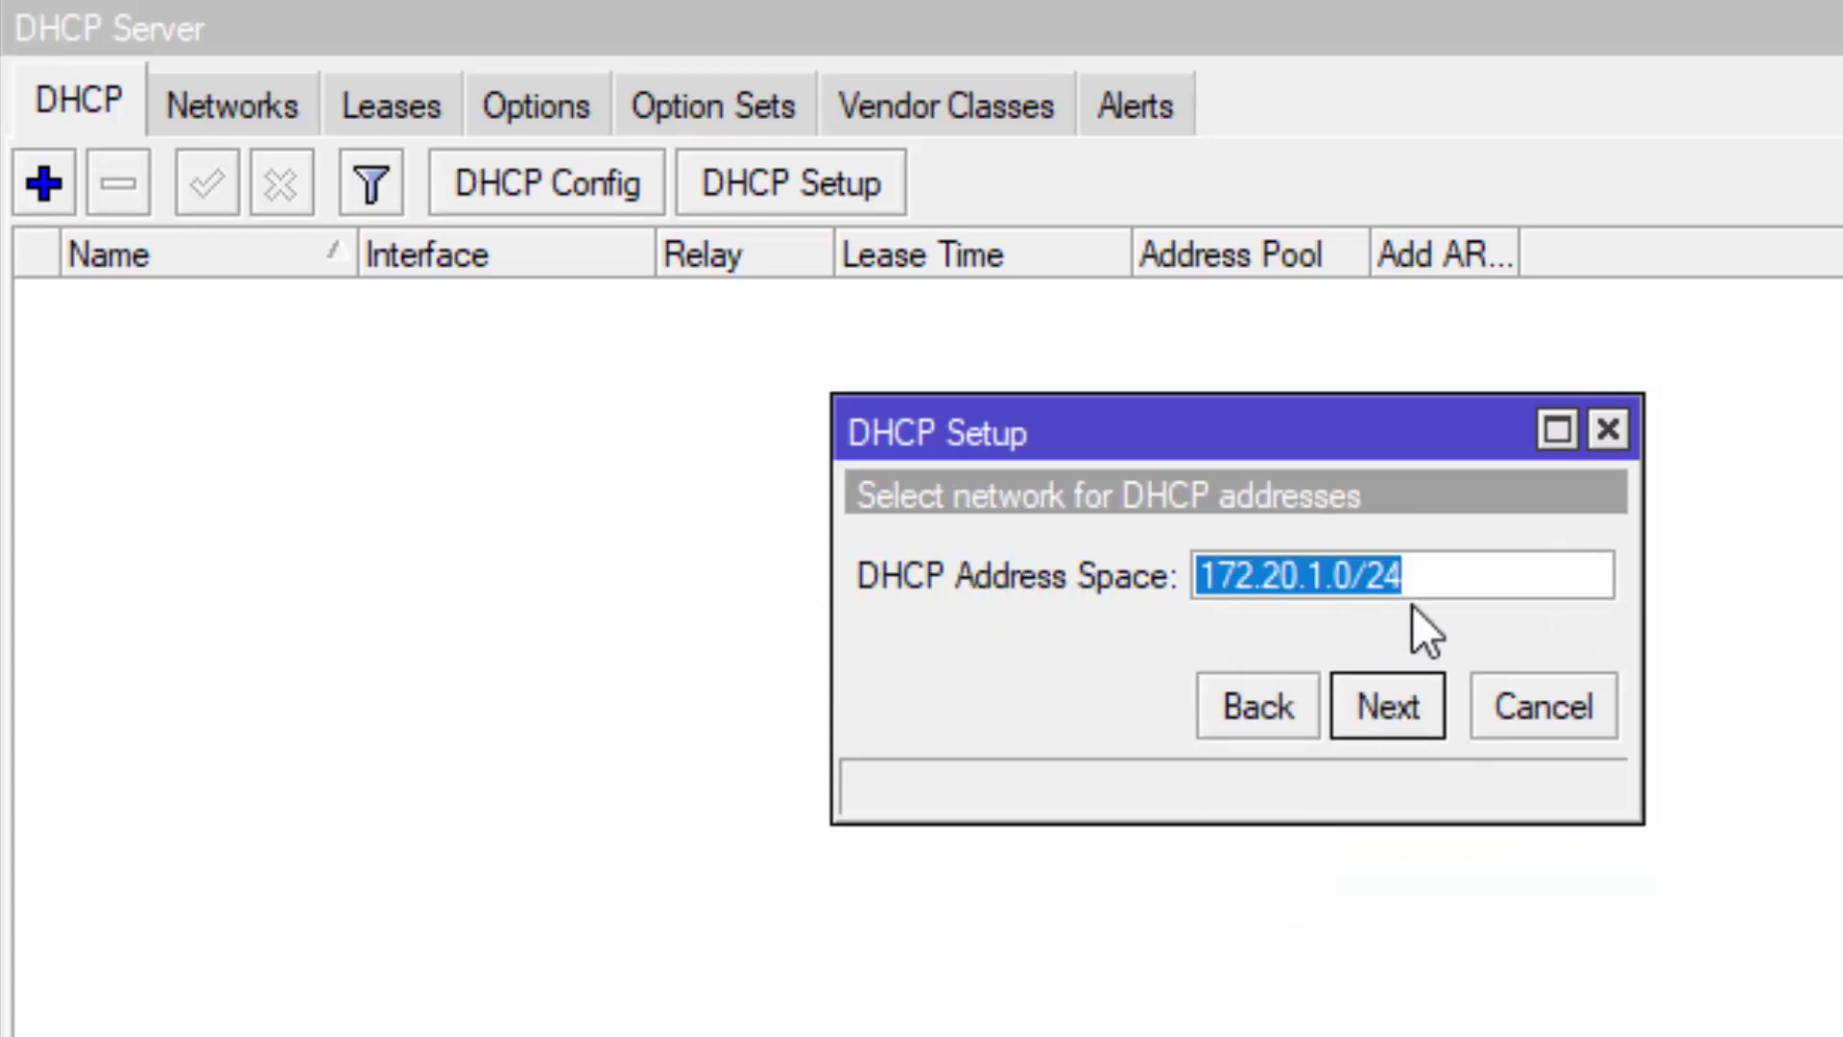
click(1383, 715)
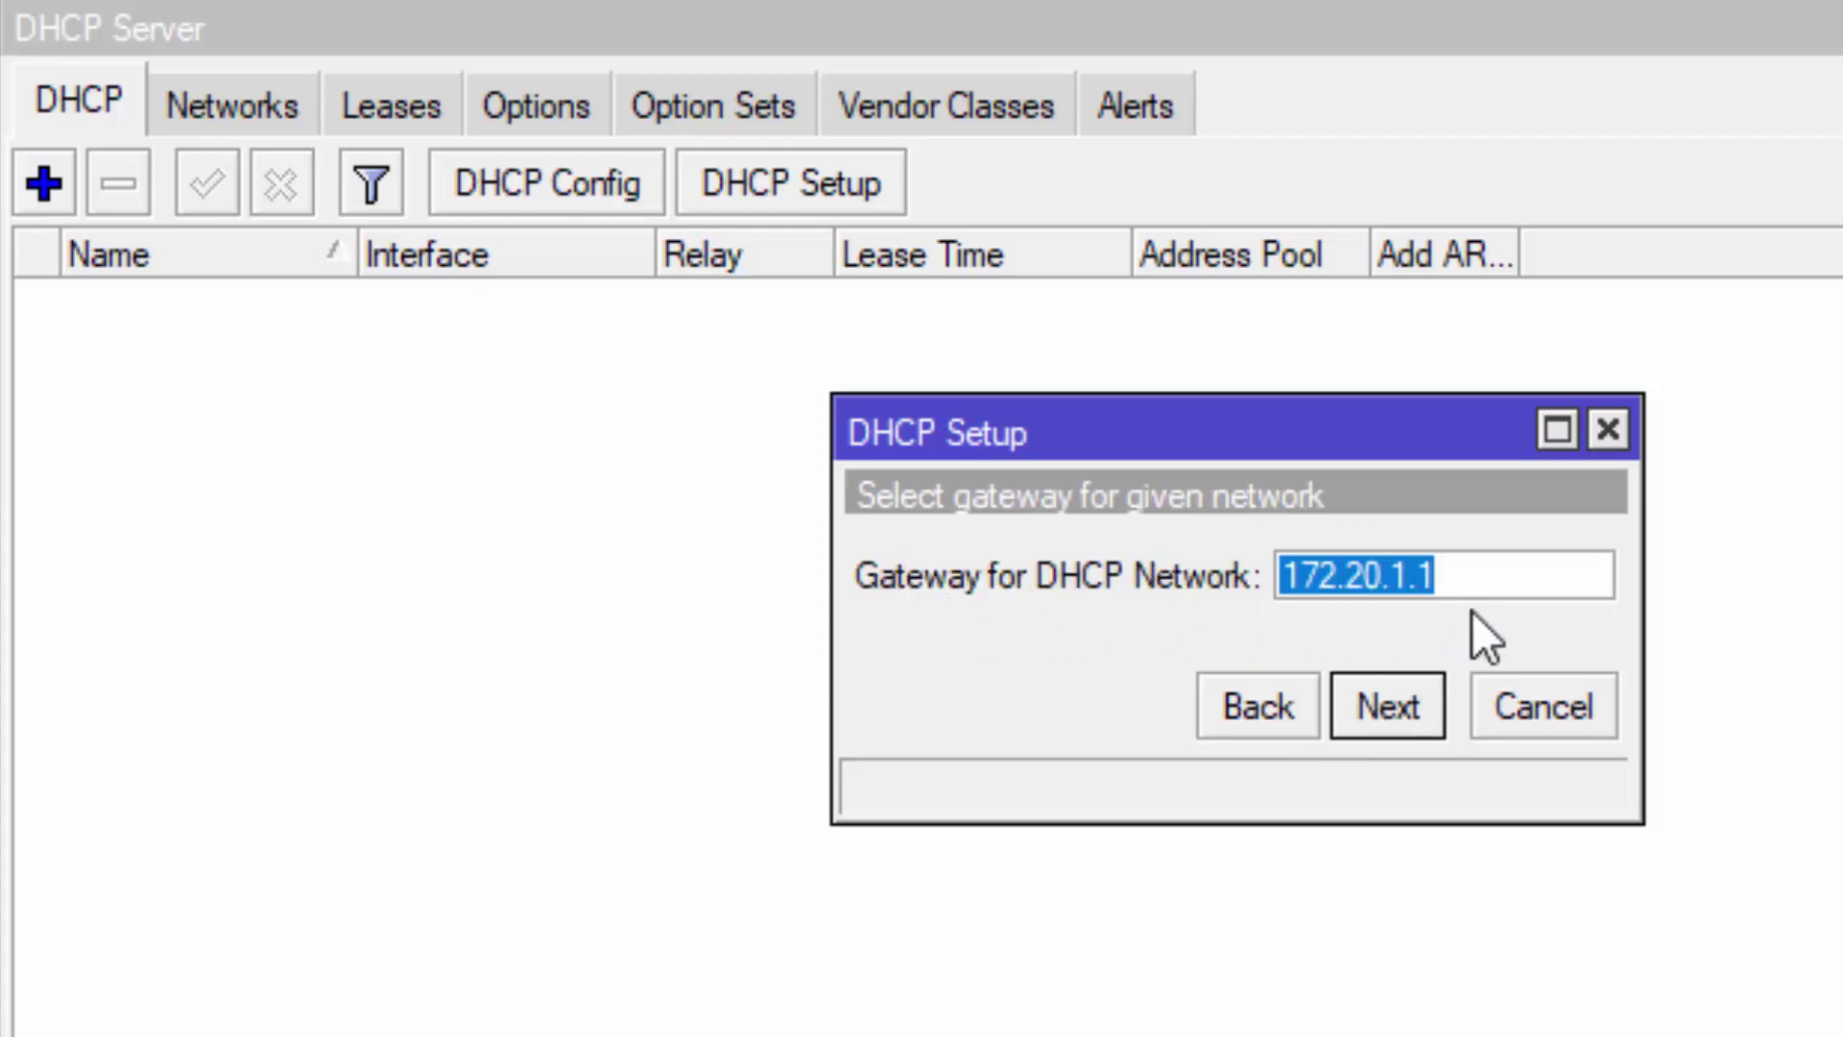
click(1419, 695)
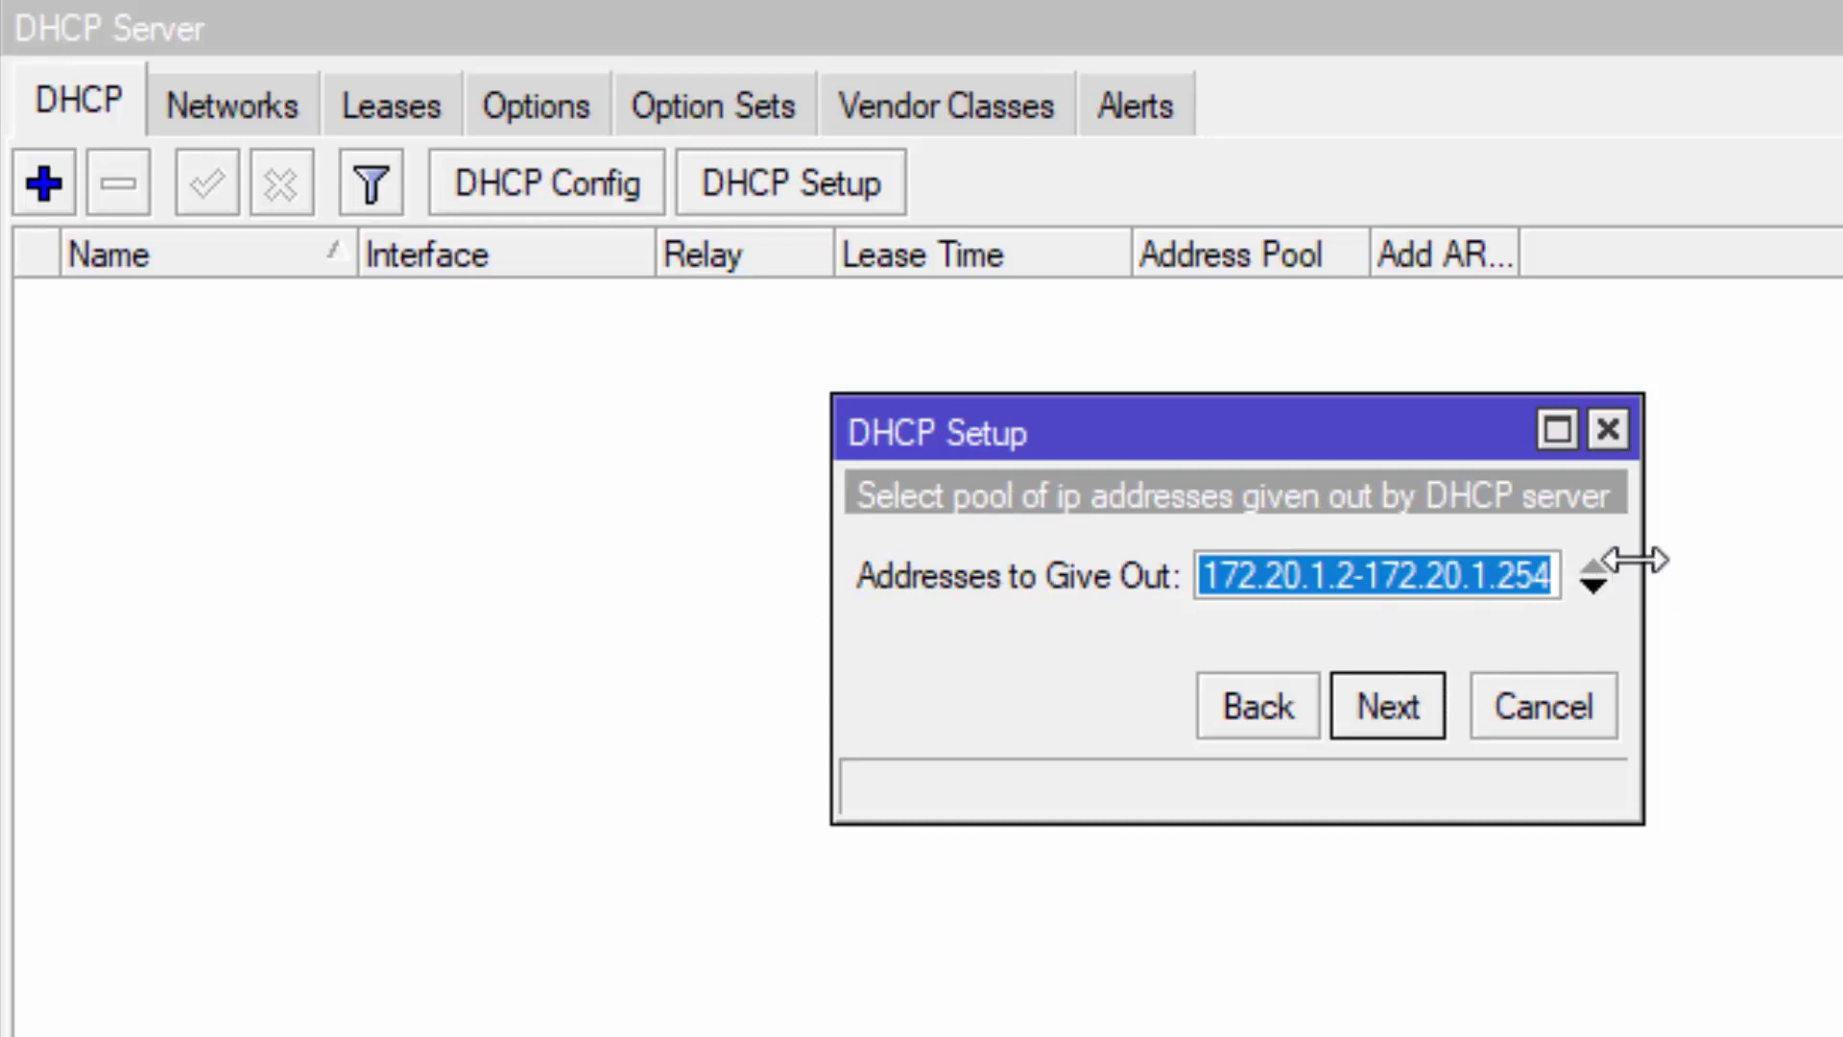
Step: Set the pool of addresses to give out to 172.20.1.10-172.20.1.254, widening the setup dialog to show the full range
drag(1739, 560, 1824, 574)
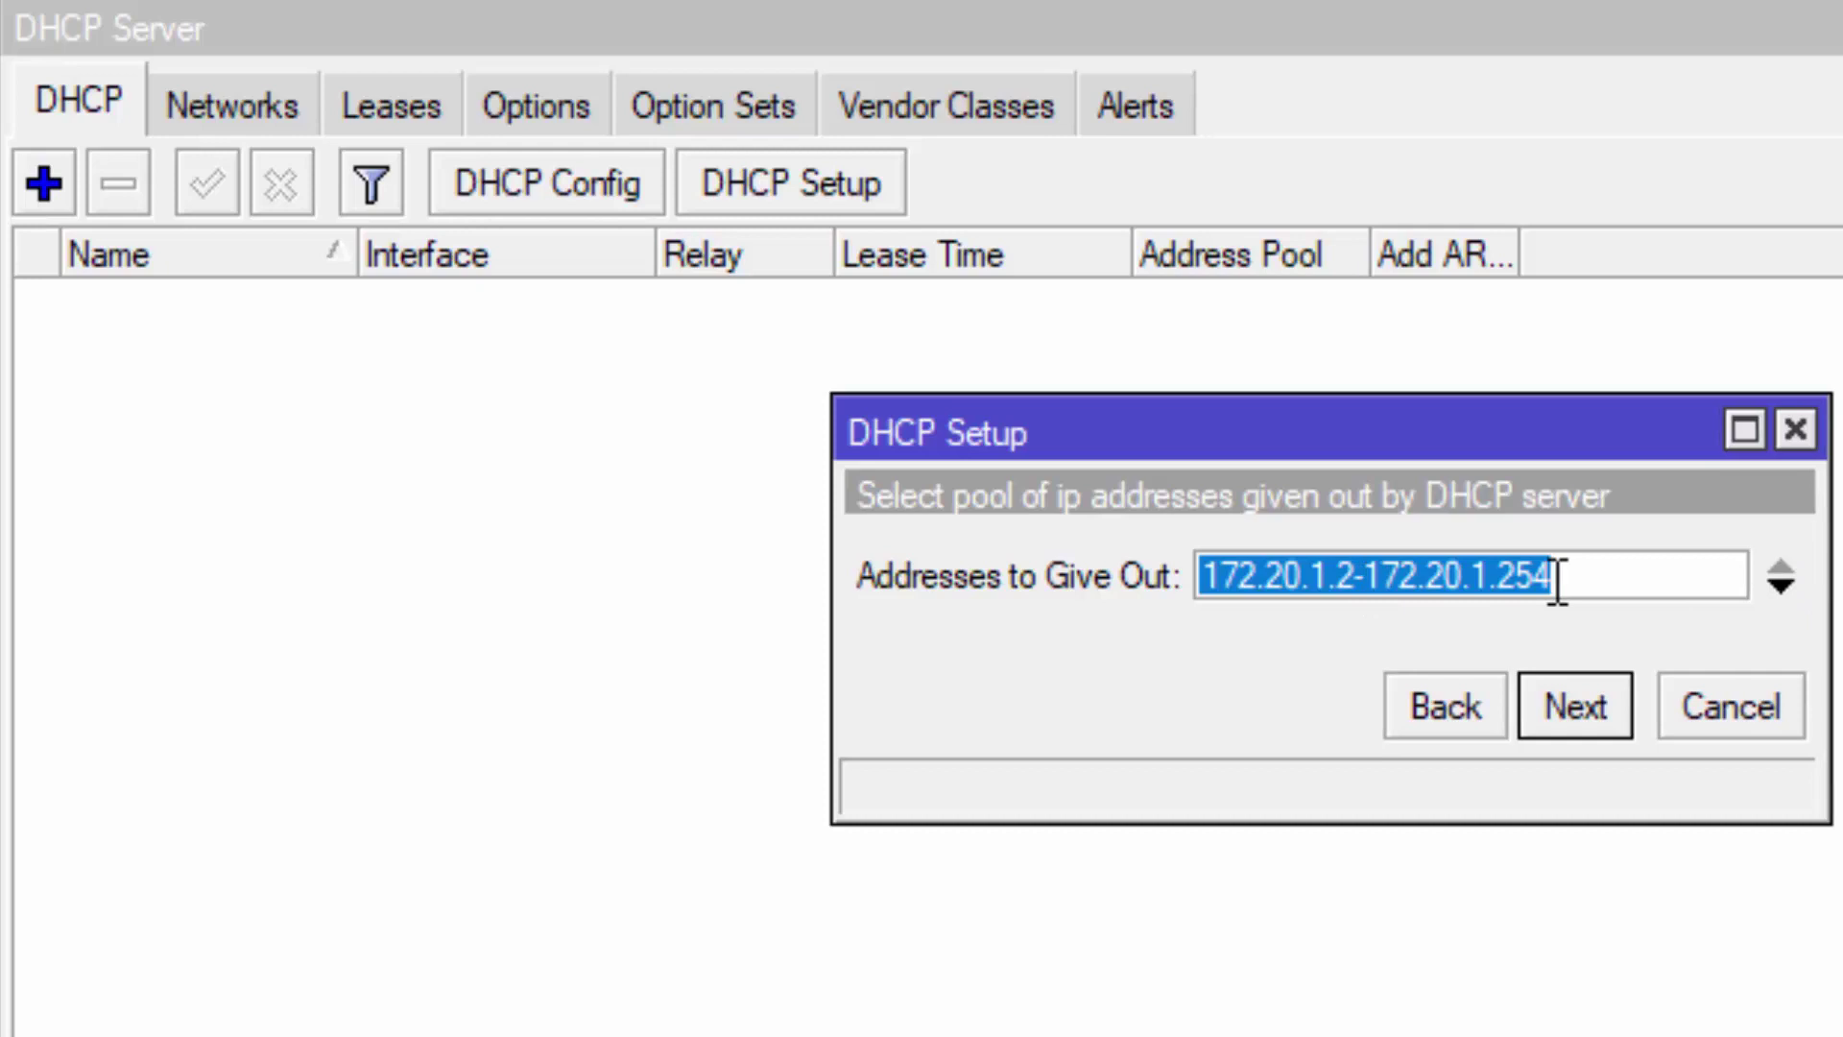
click(1349, 576)
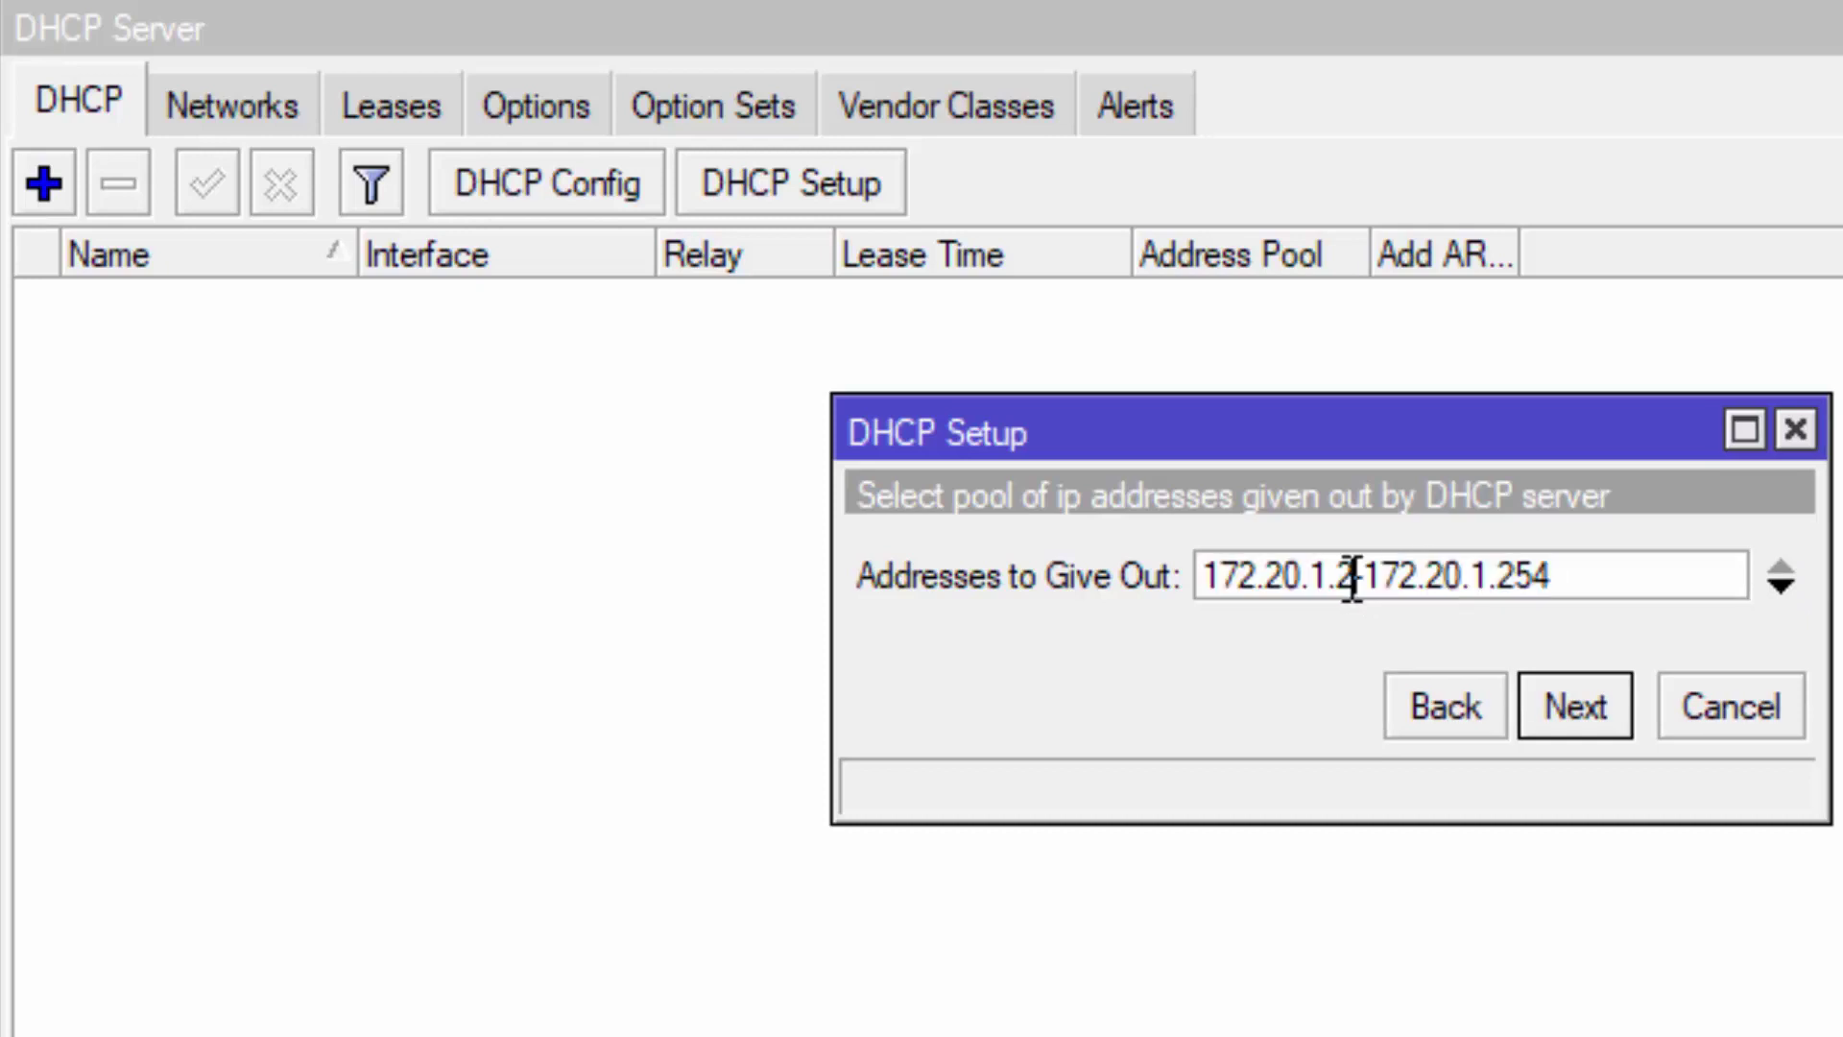
double_click(1347, 576)
text(10)
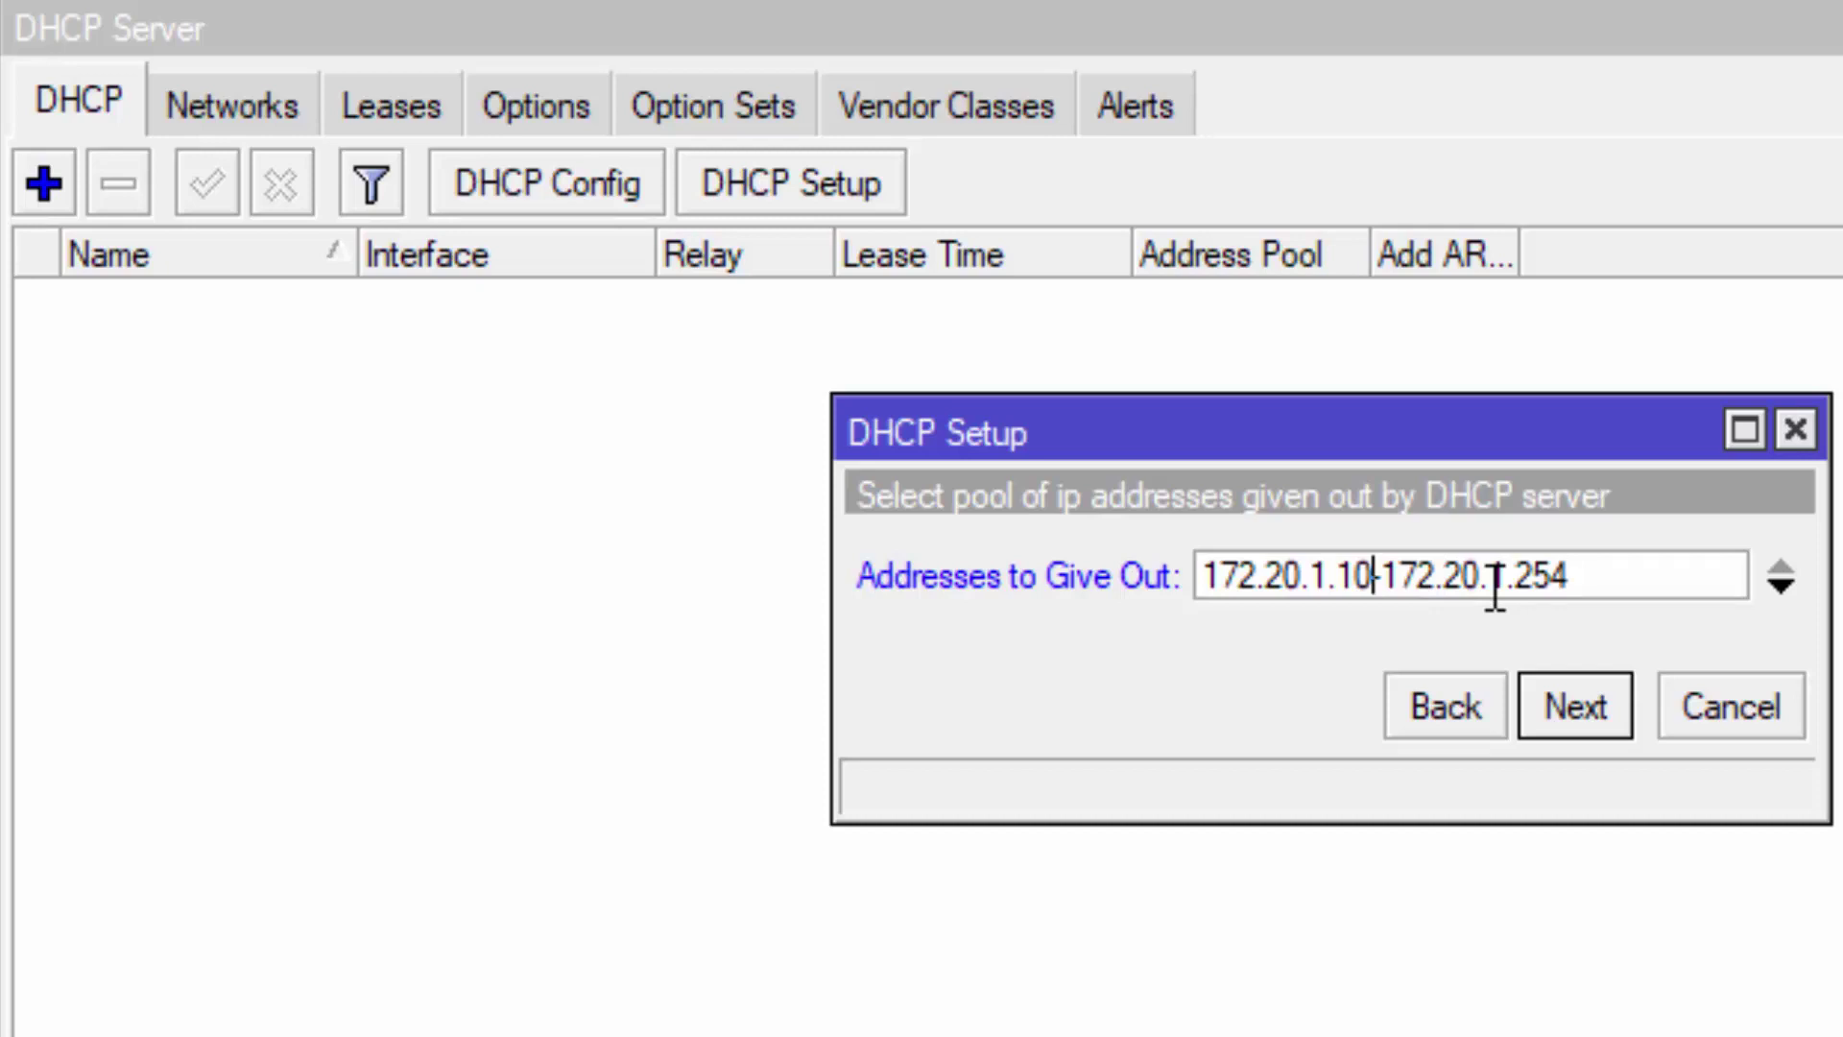
click(1571, 710)
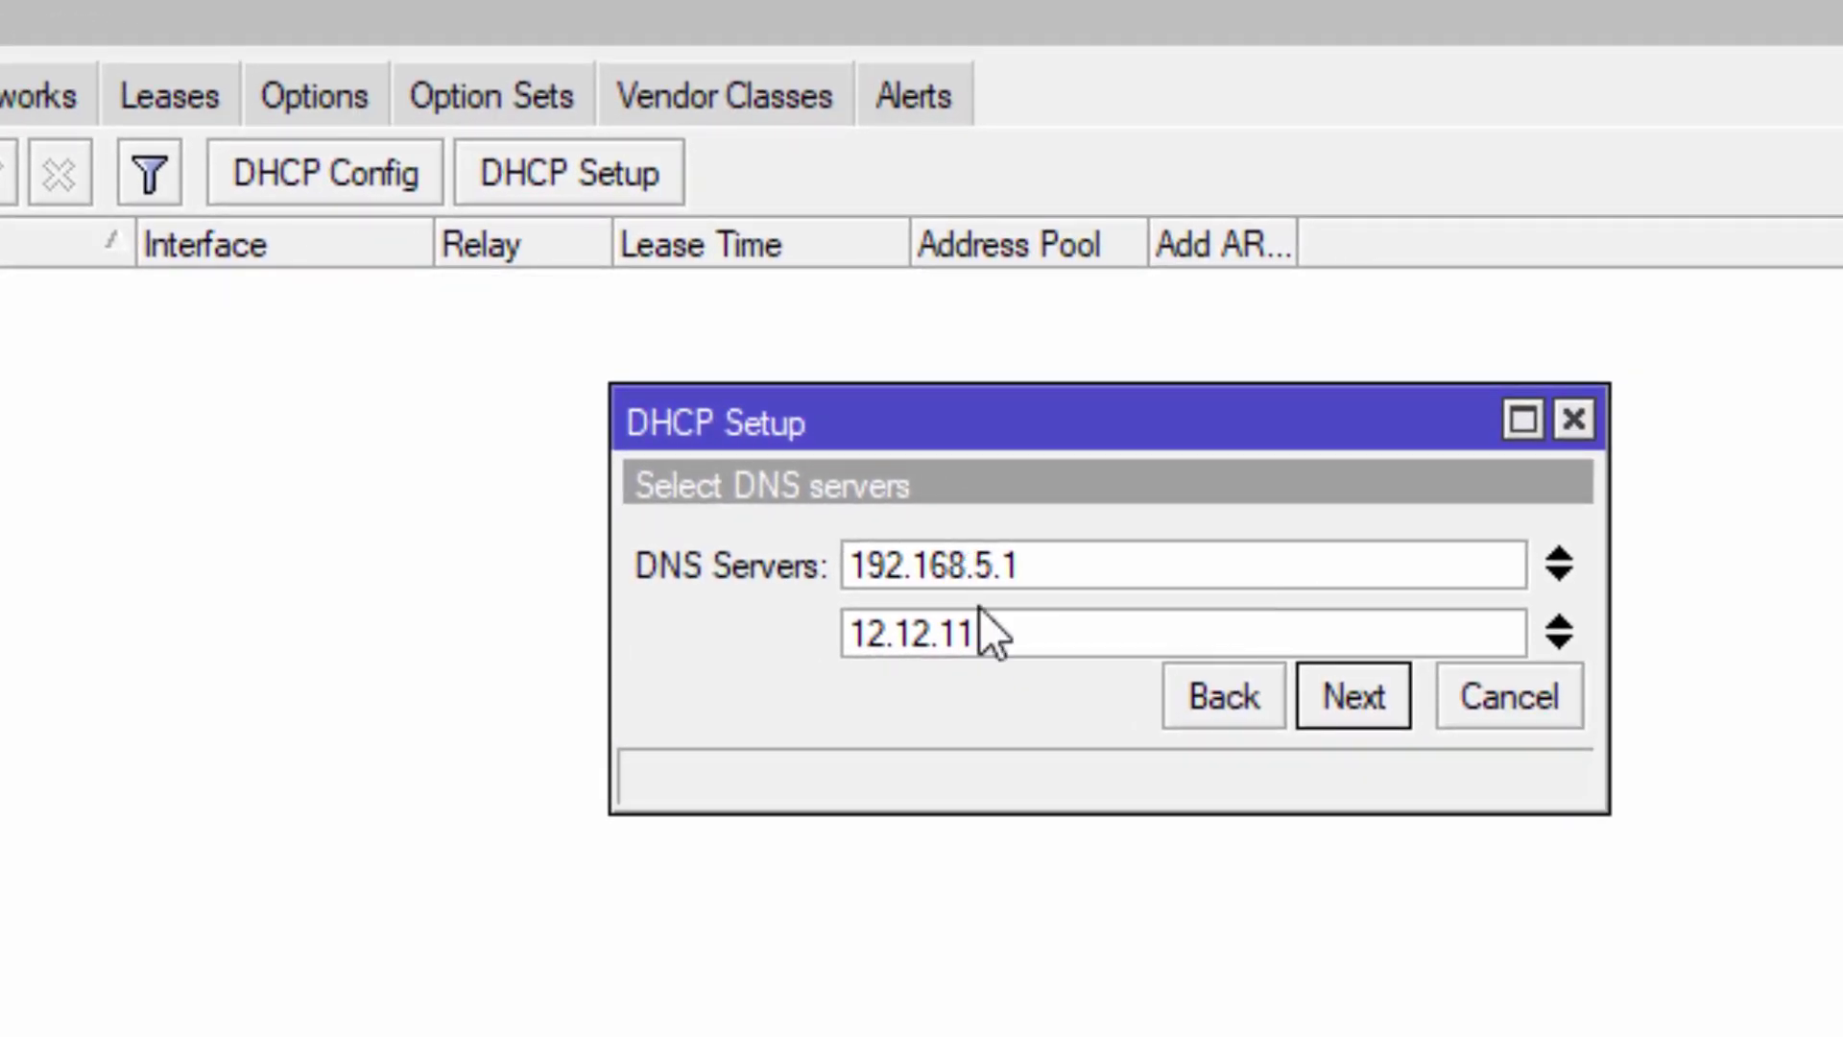
Step: Accept the DNS servers 192.168.5.1 and 12.12.11.1 and the lease time 00:10:00, and finish the DHCP setup
click(1328, 698)
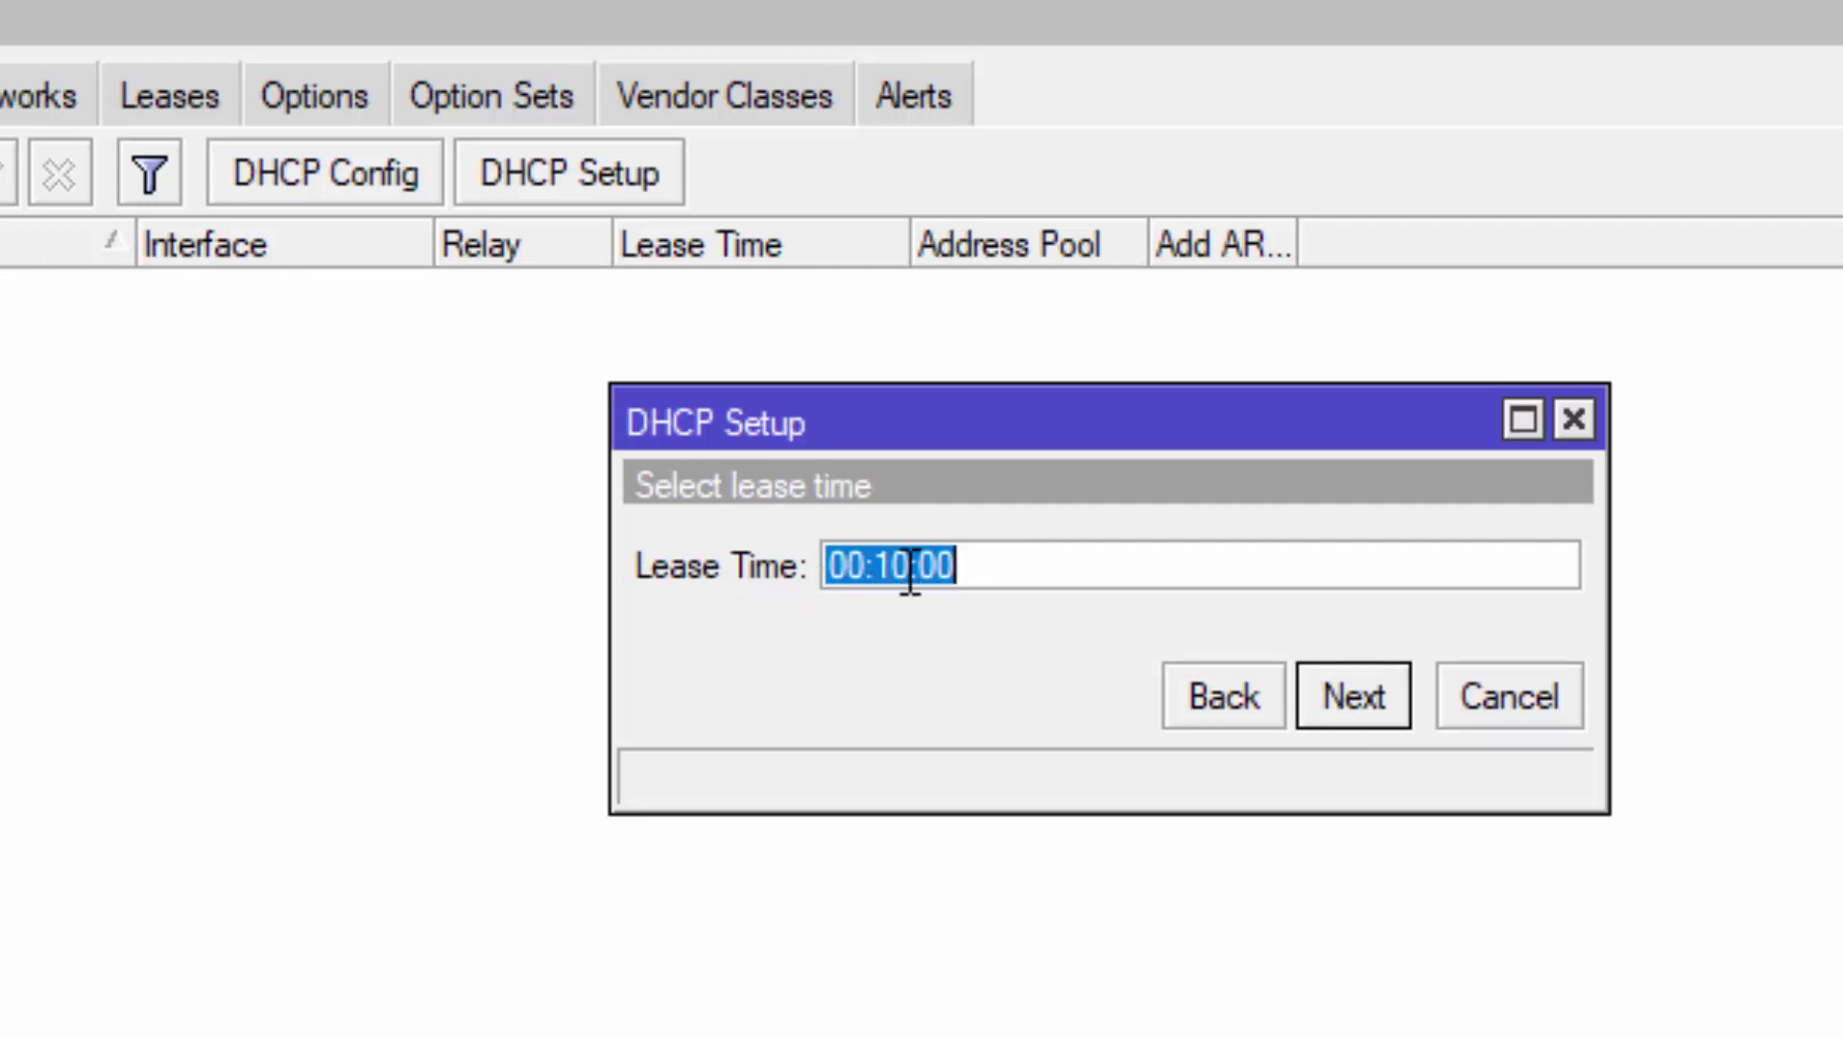
click(1342, 683)
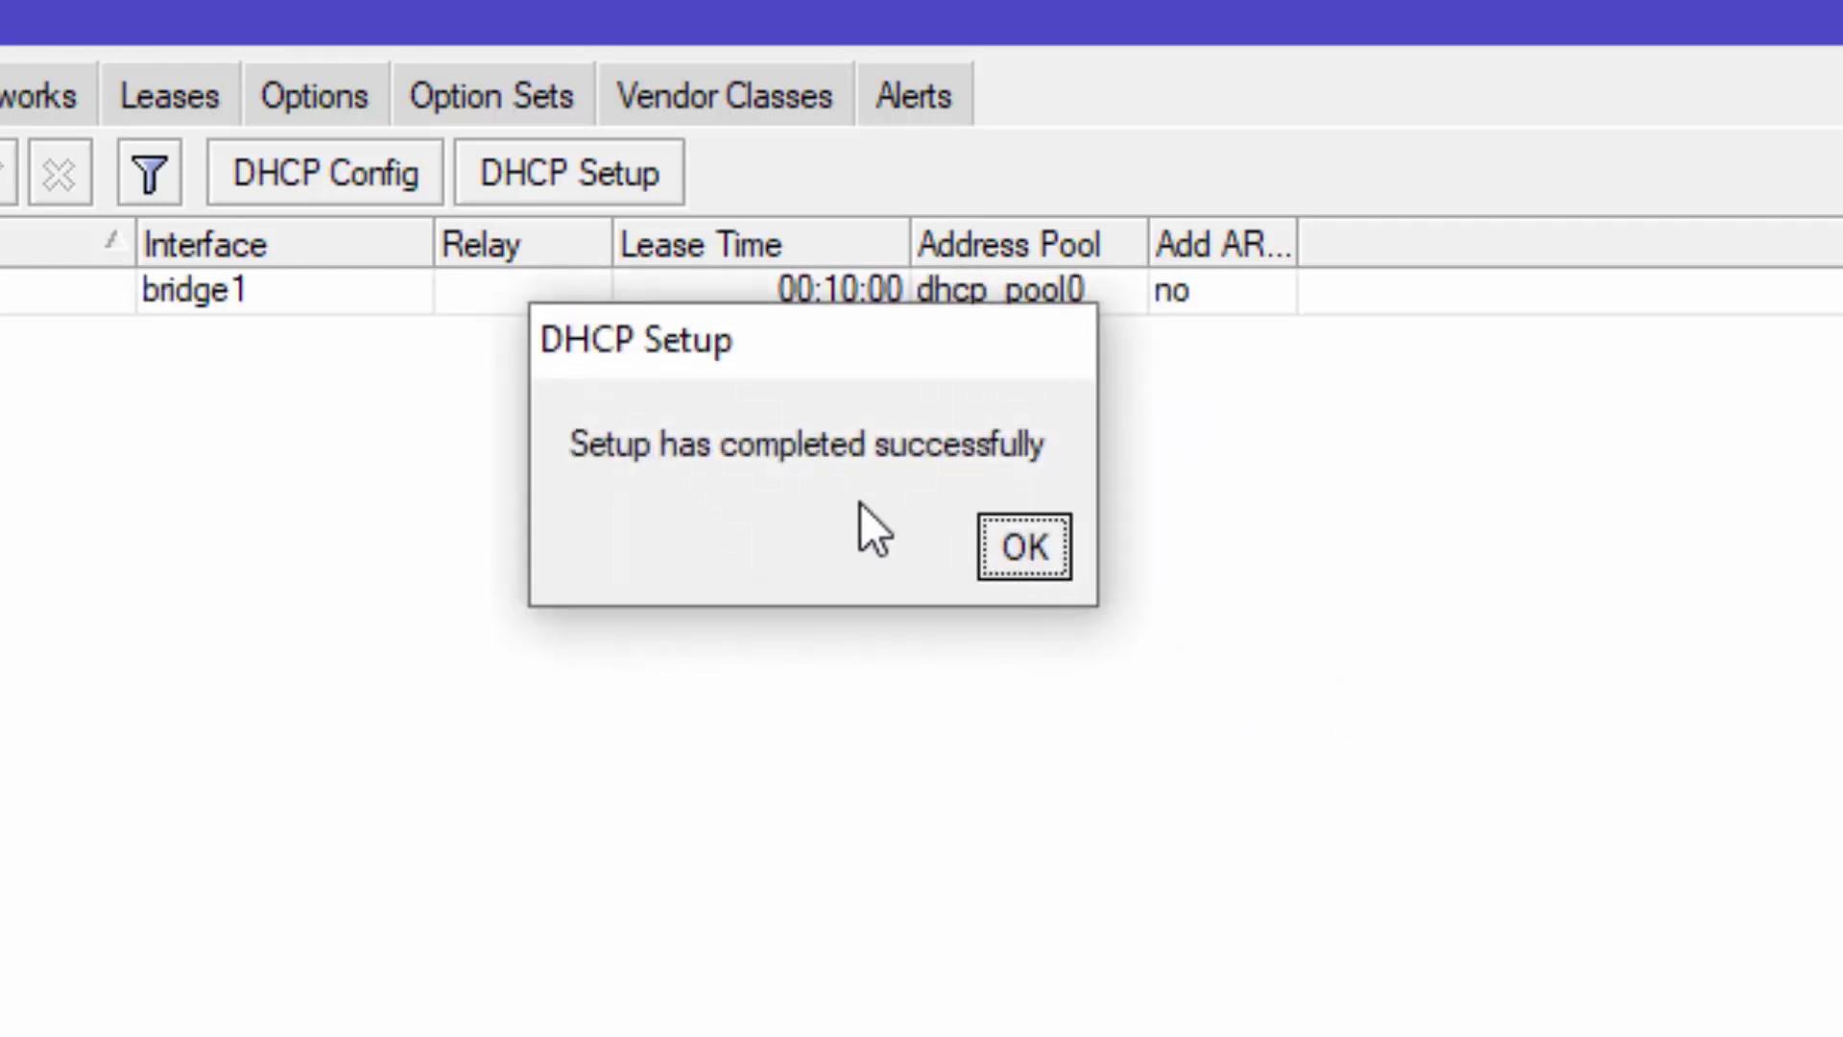
click(1021, 549)
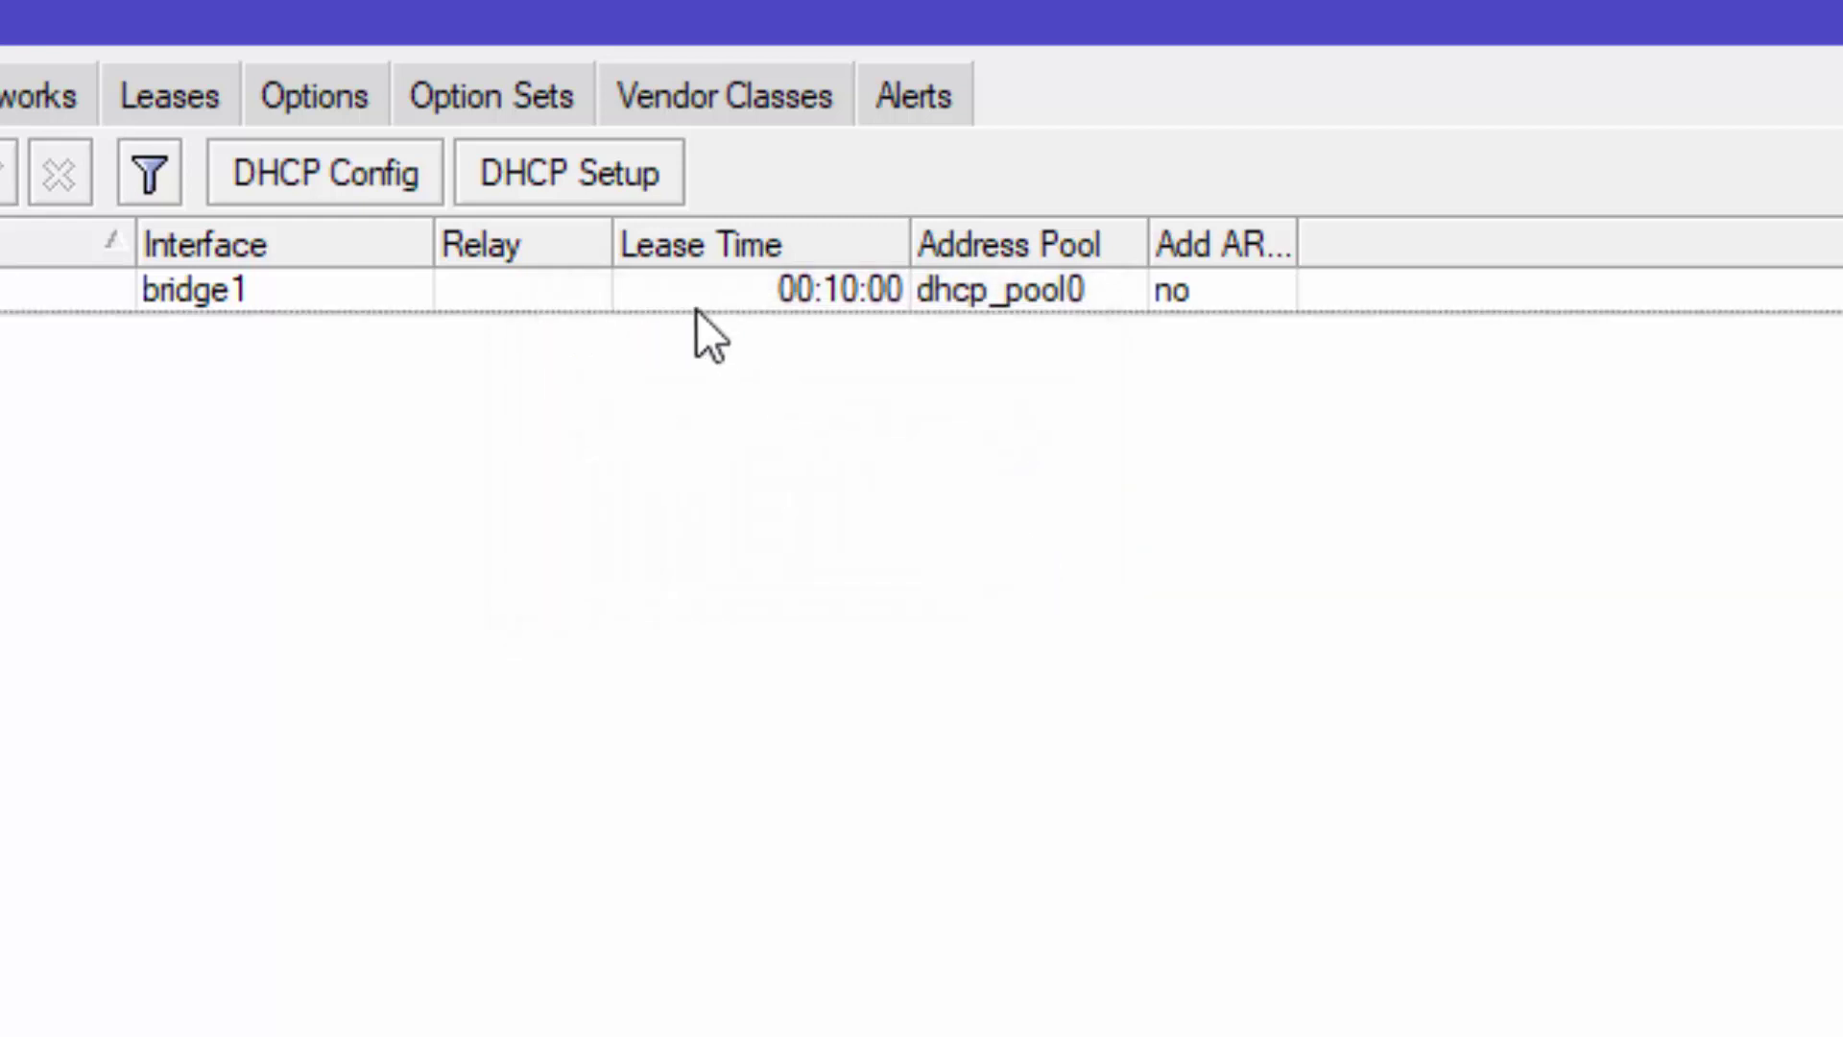
Step: Review which interfaces are ports of bridge1, and close the bridge and DHCP server windows
click(274, 298)
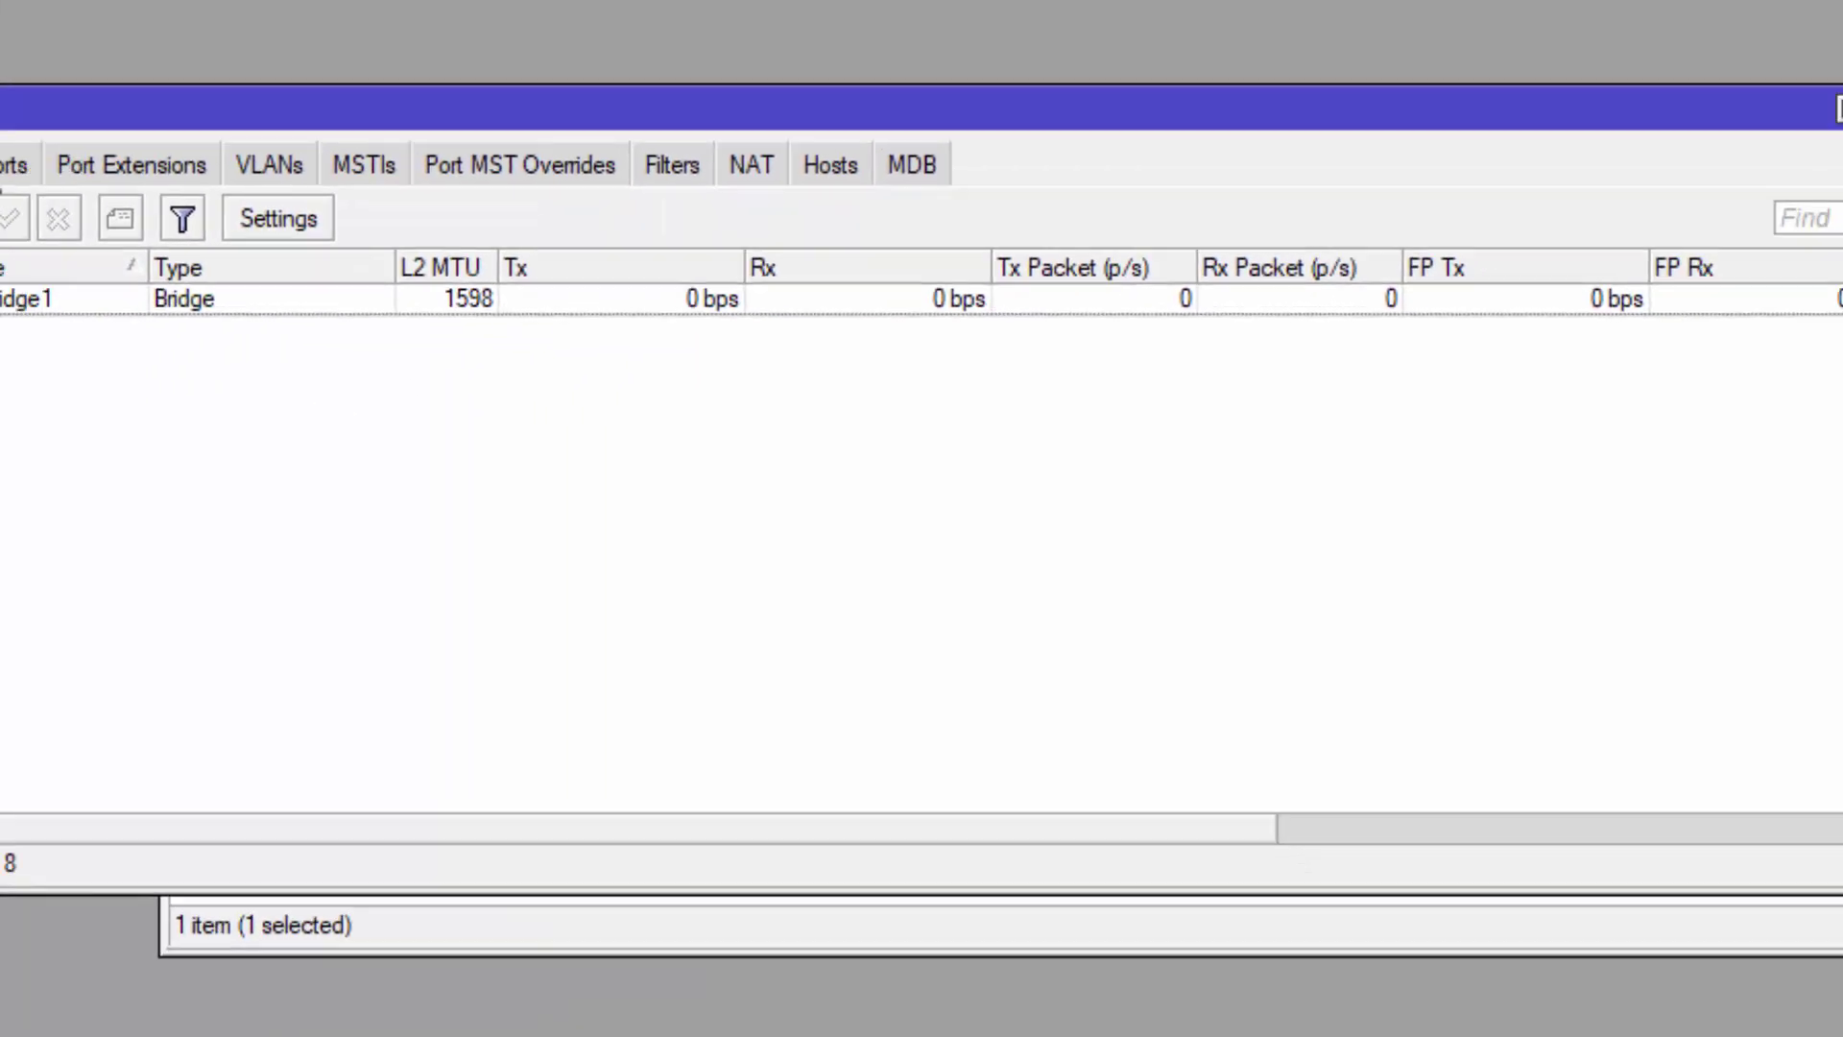
click(356, 281)
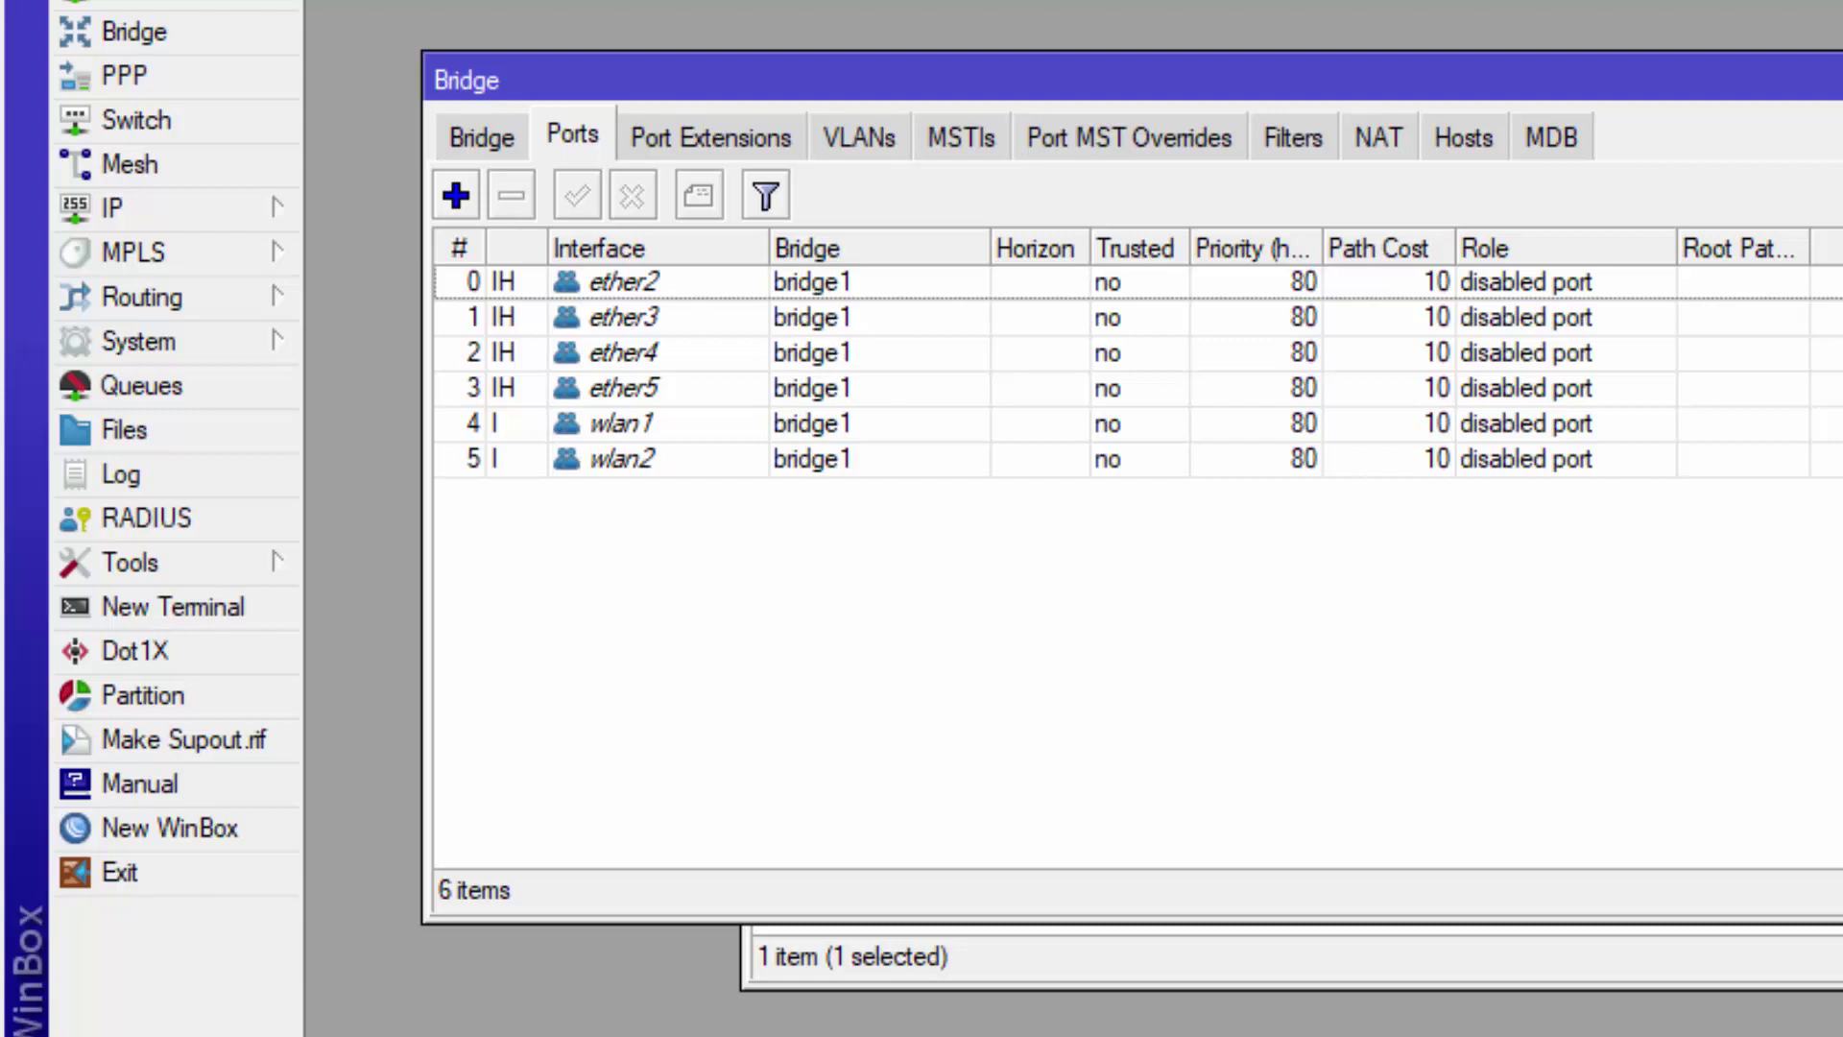
key(Escape)
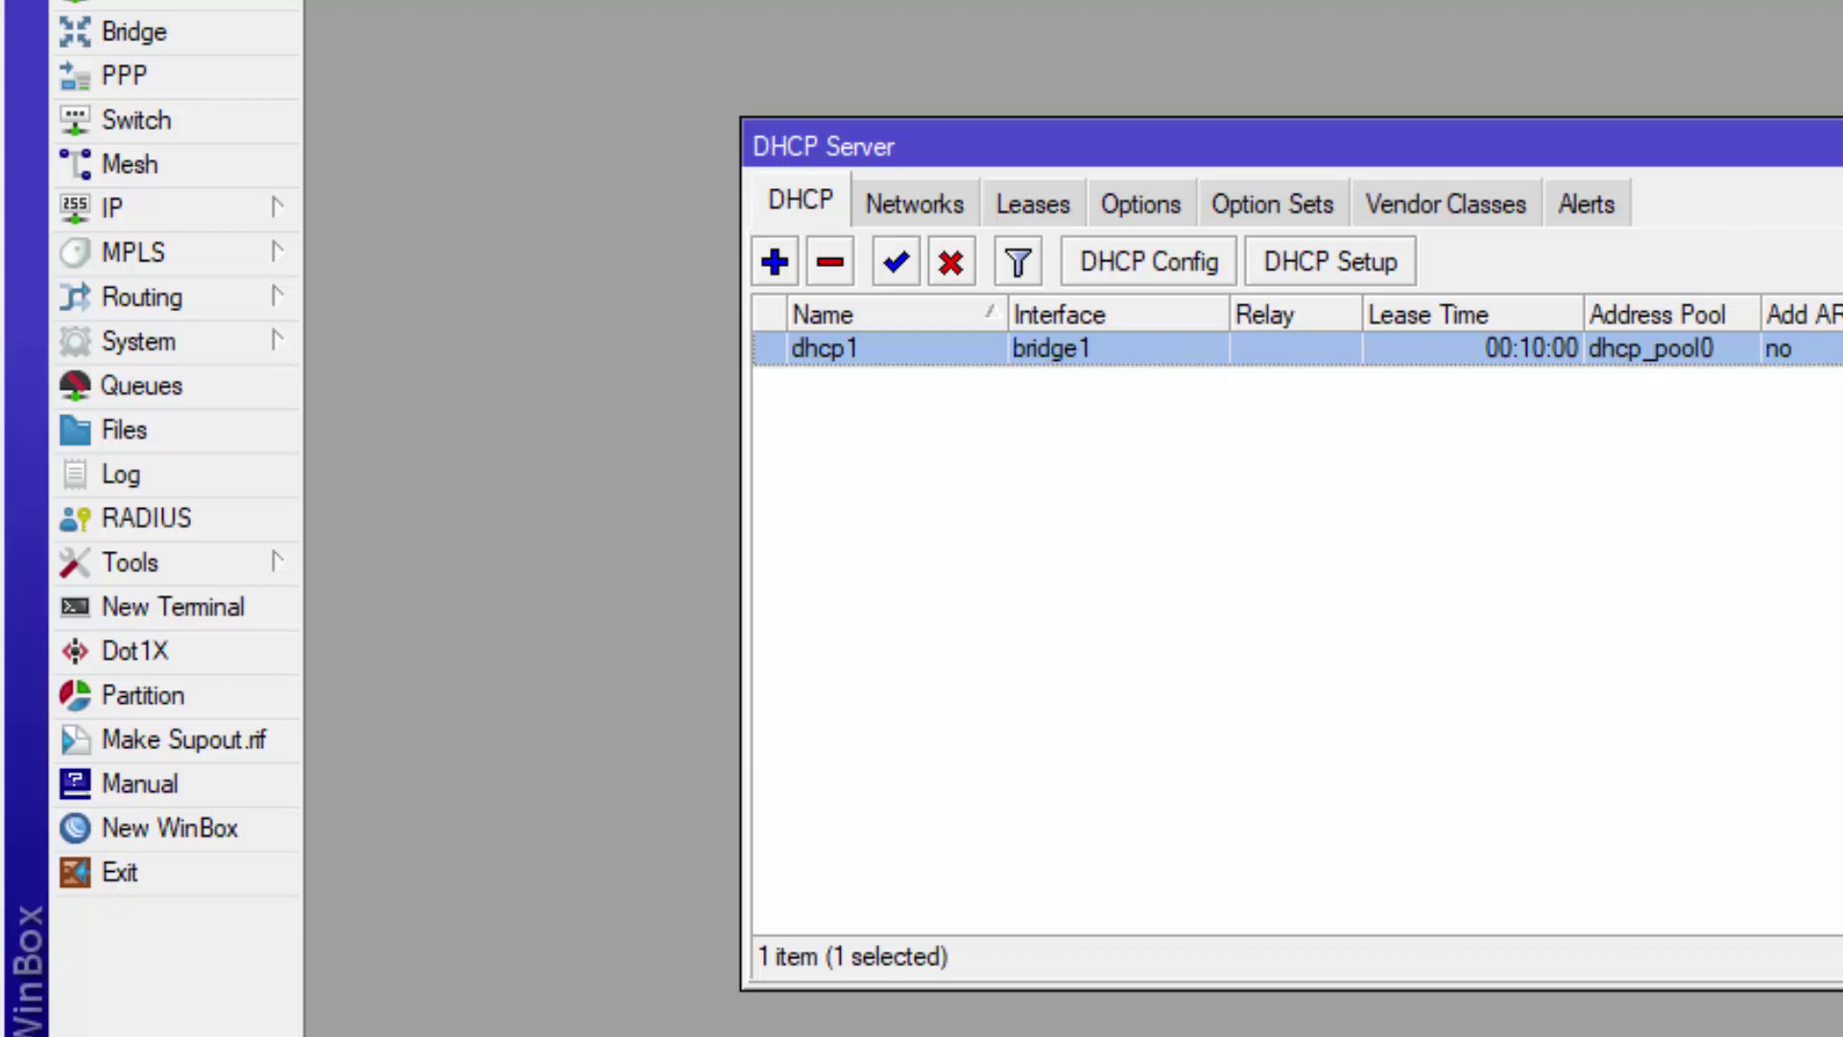
key(Escape)
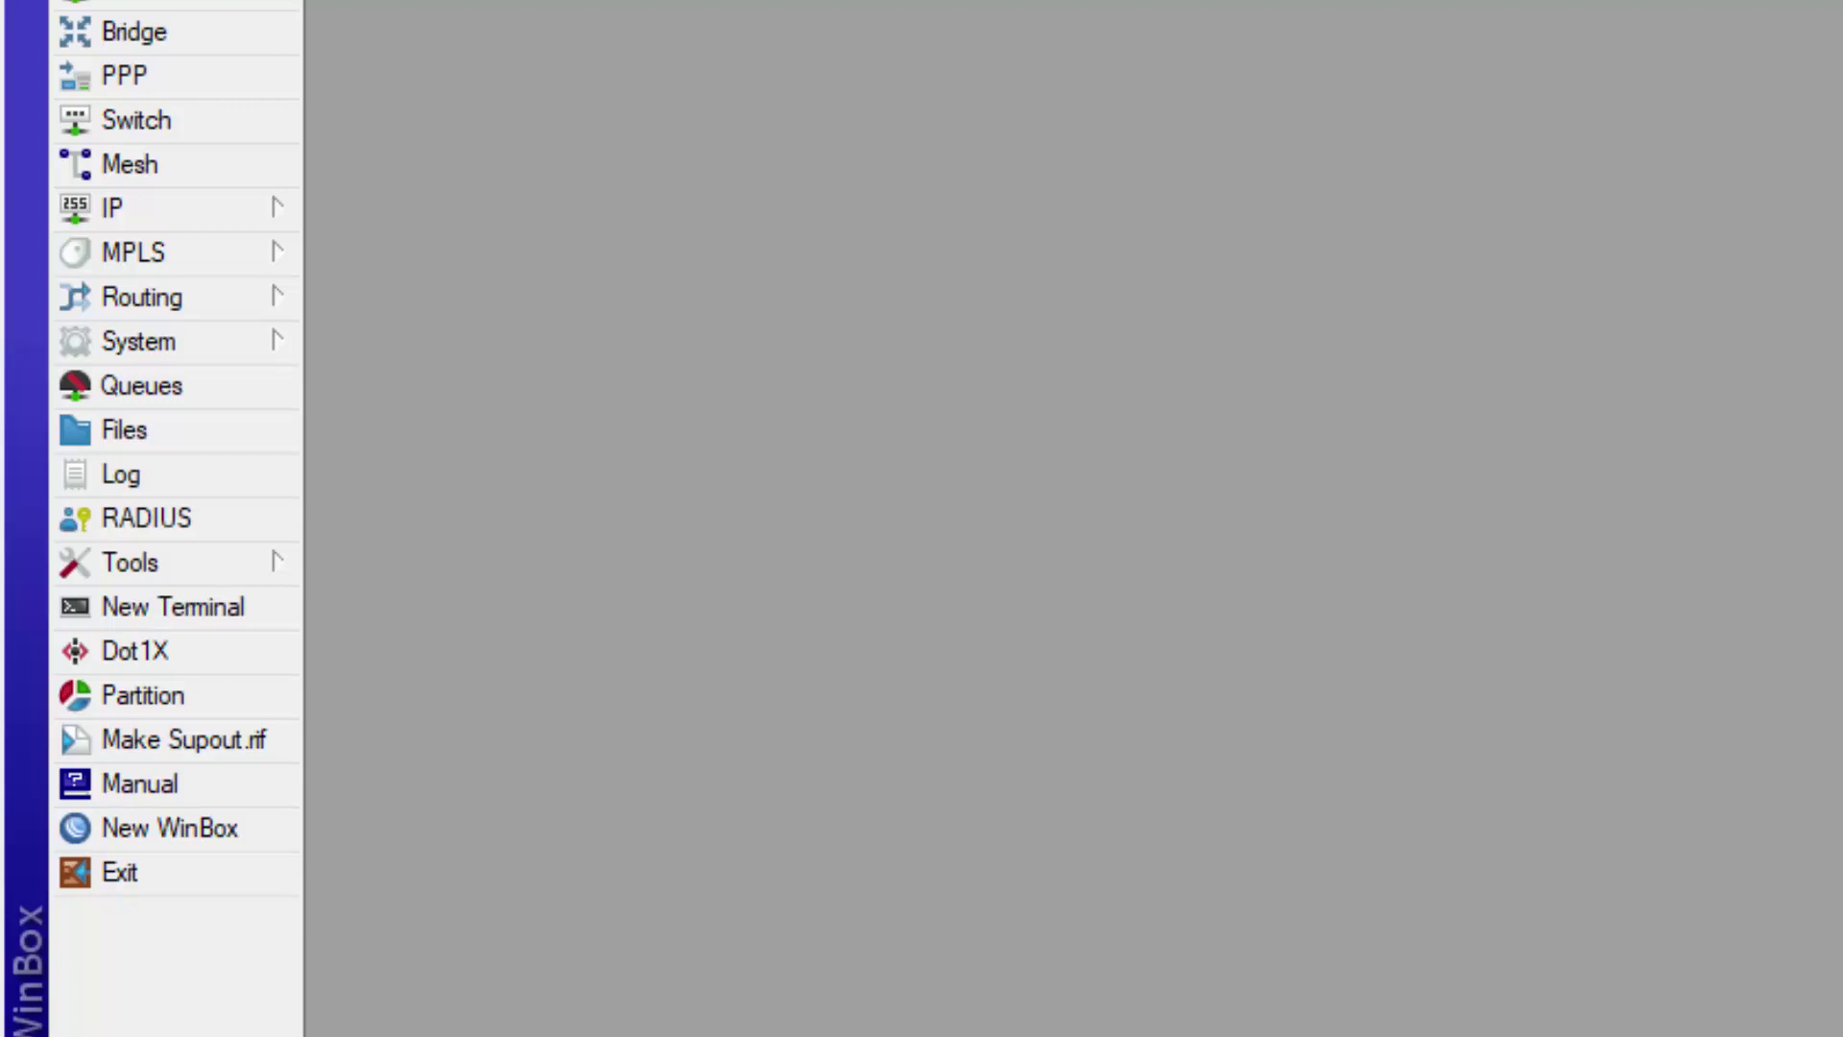
Step: Add 8.8.8.8 and 8.8.4.4 as the router's DNS servers
click(269, 197)
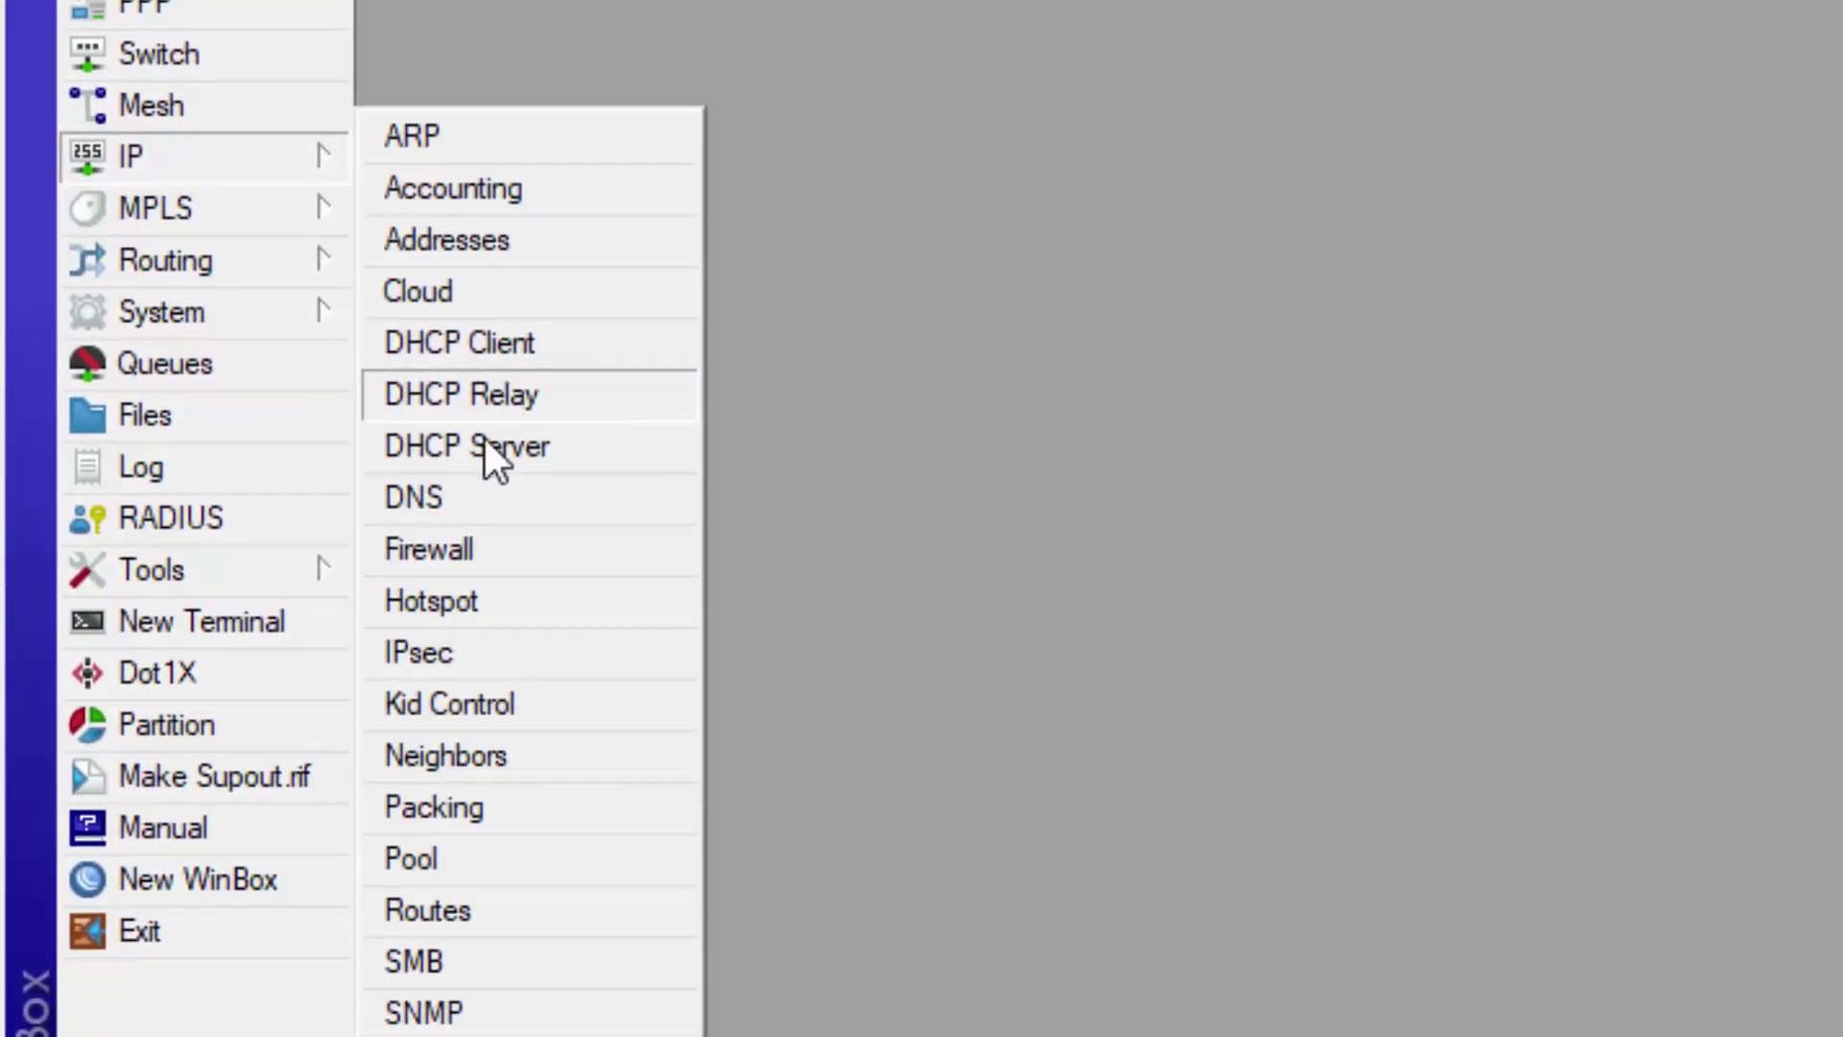
click(415, 500)
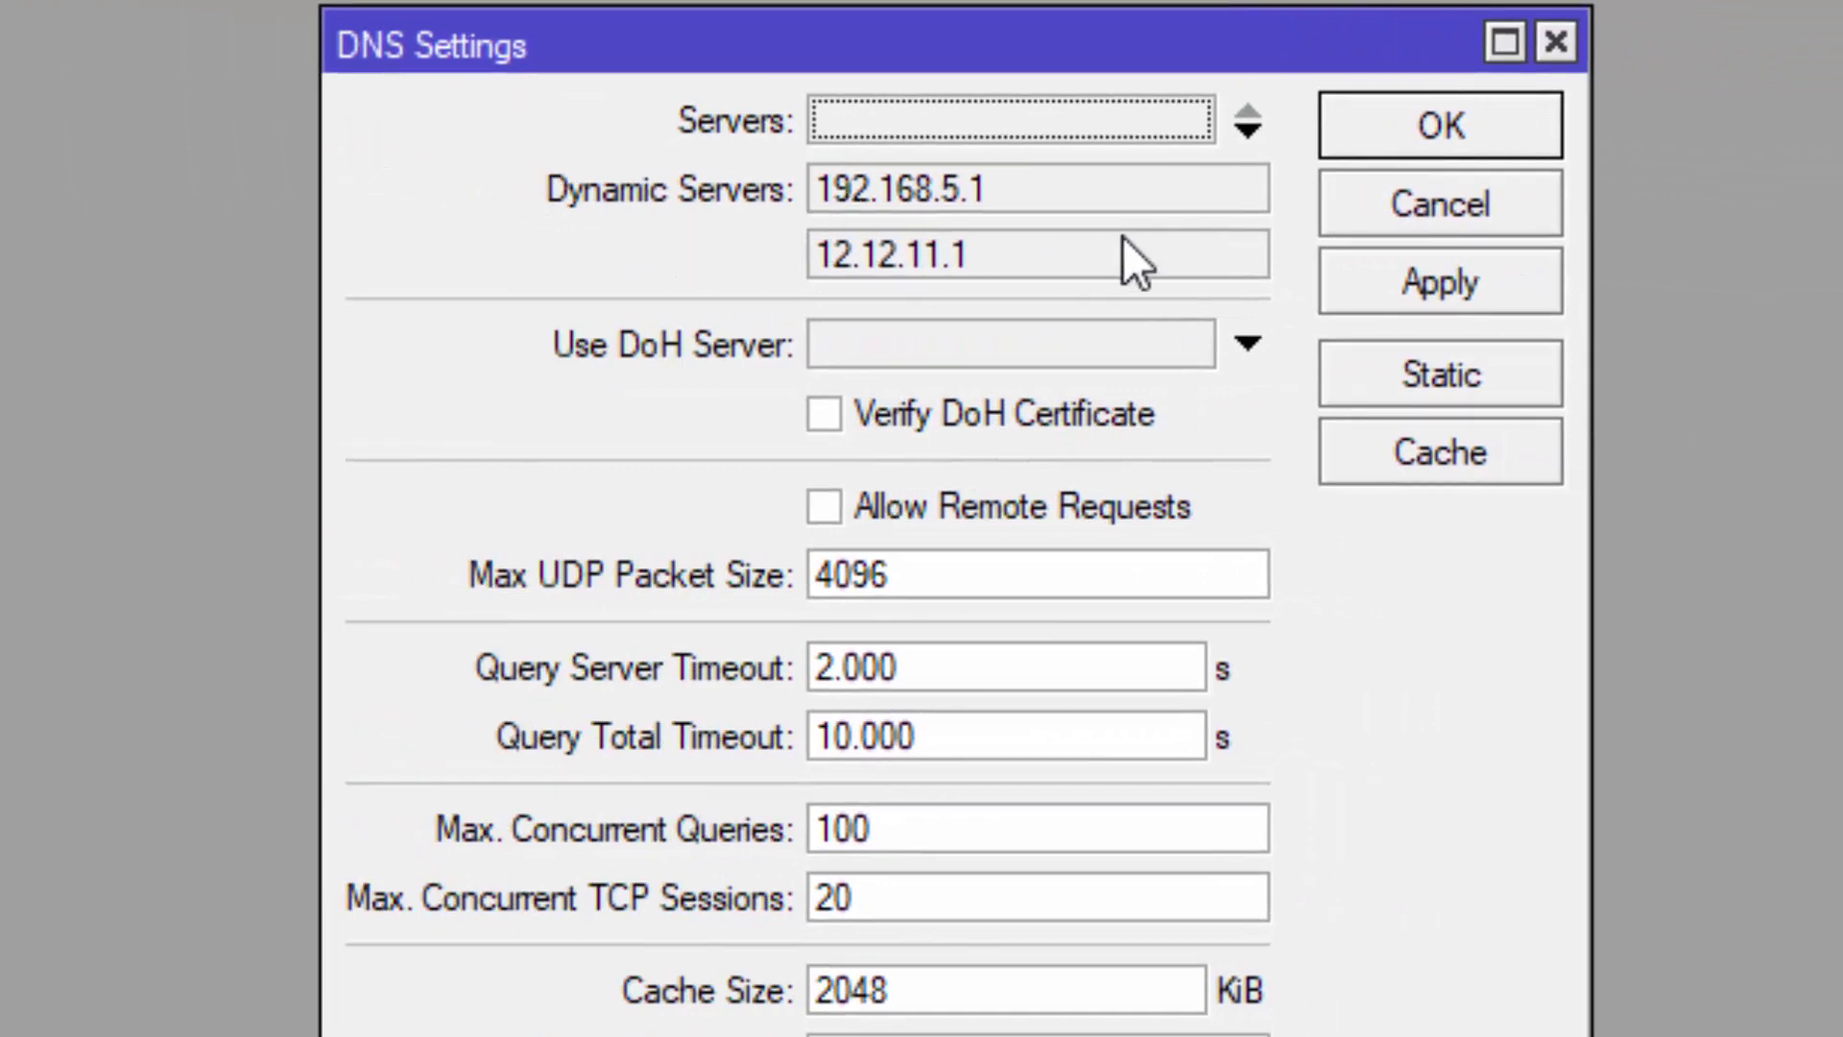
click(1245, 131)
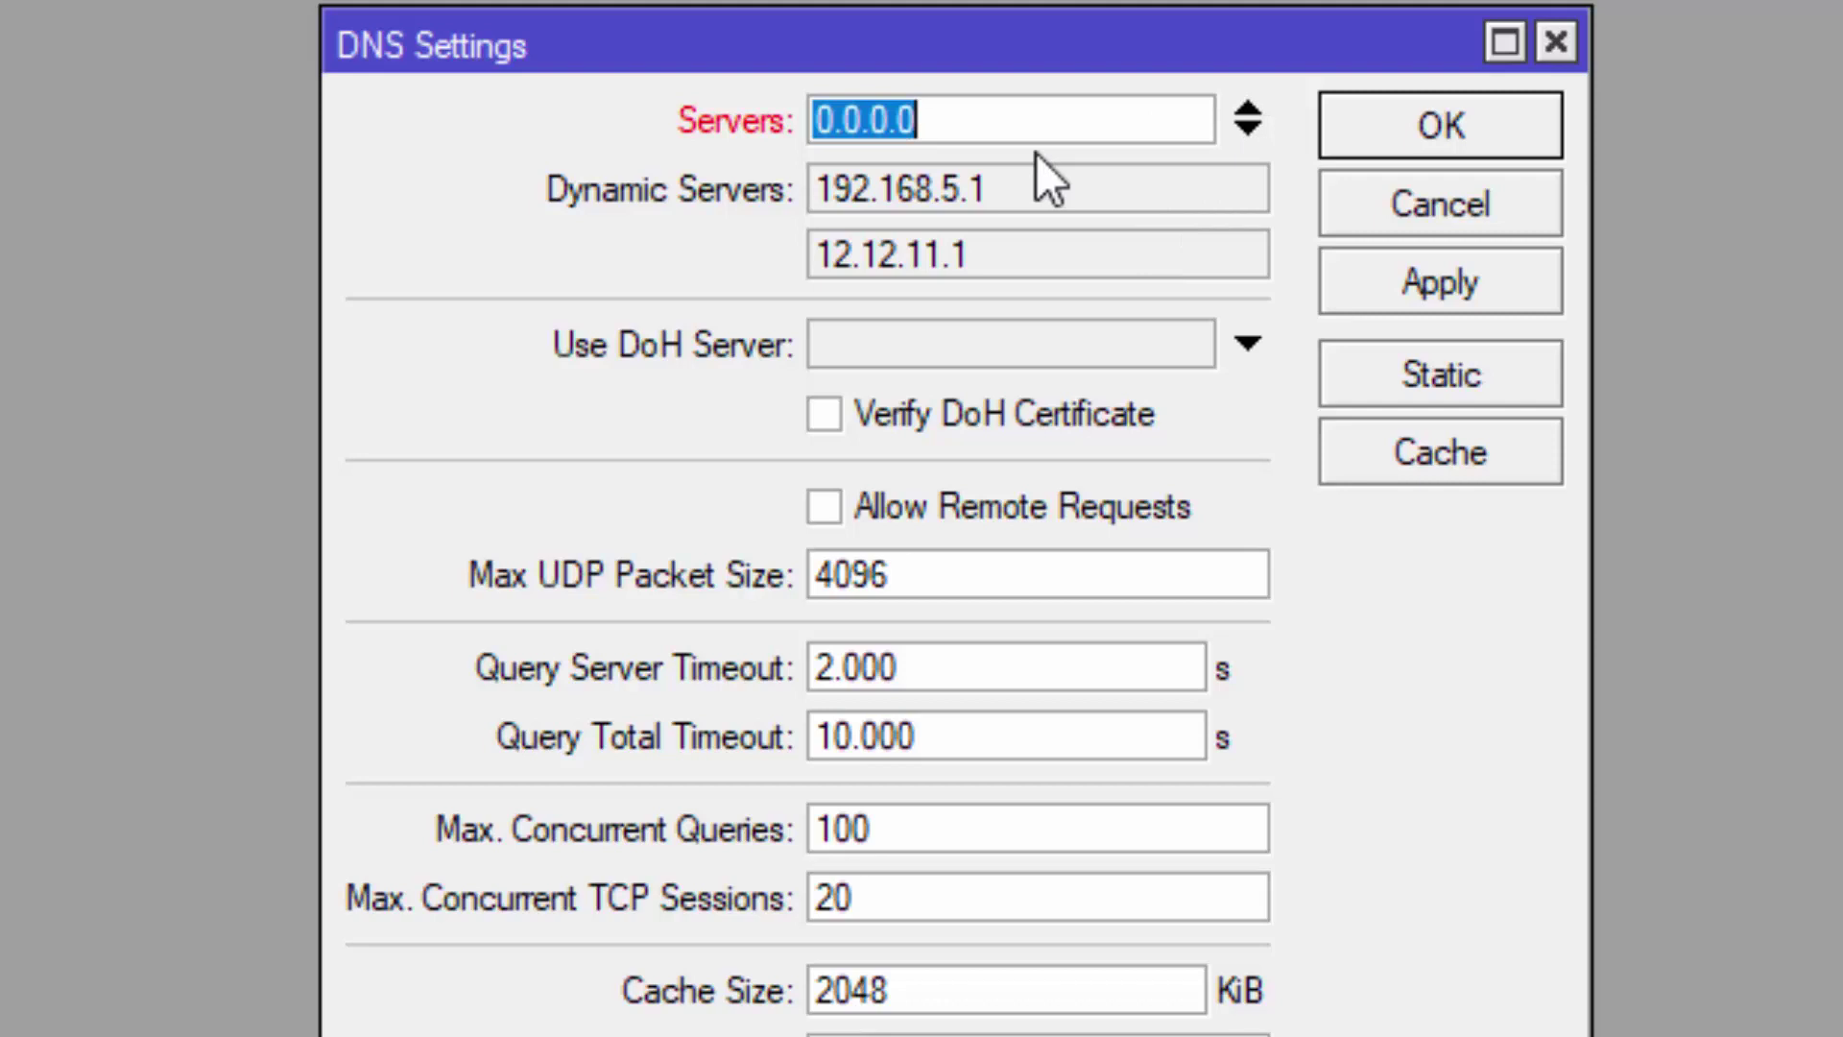
text(8.8.8.8)
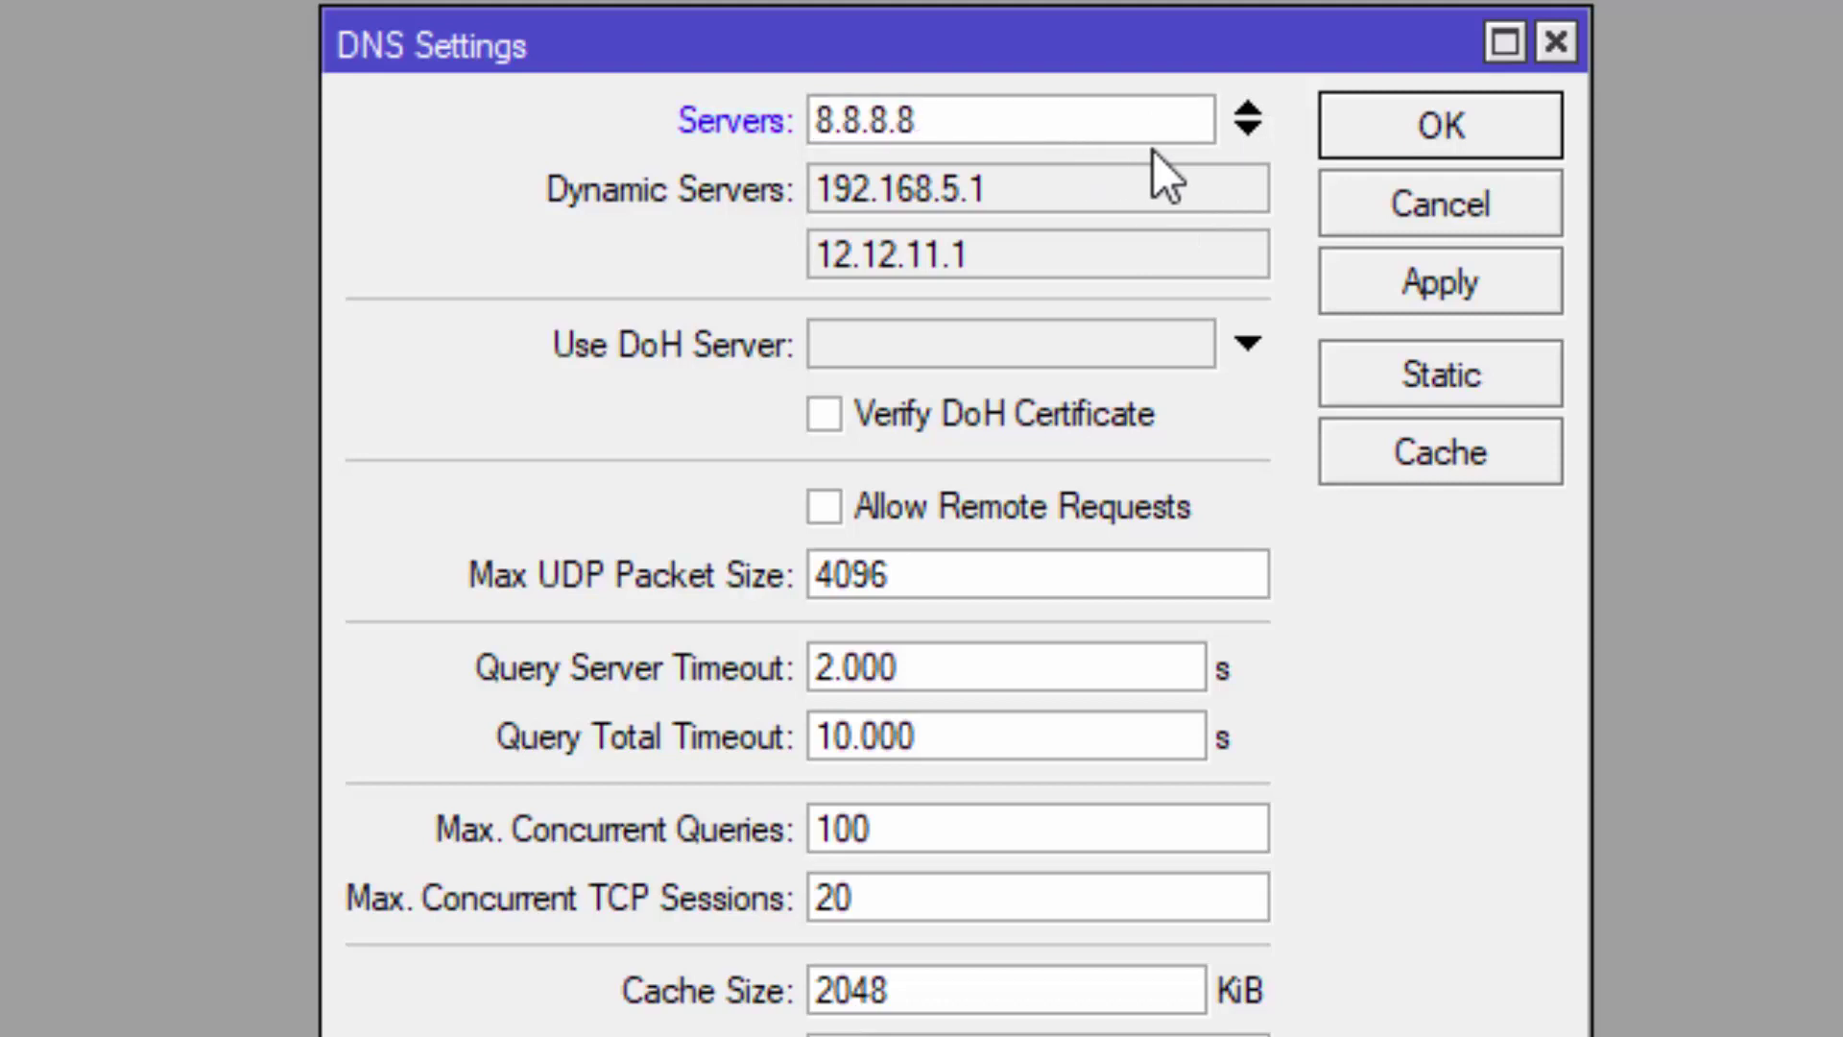
click(1249, 131)
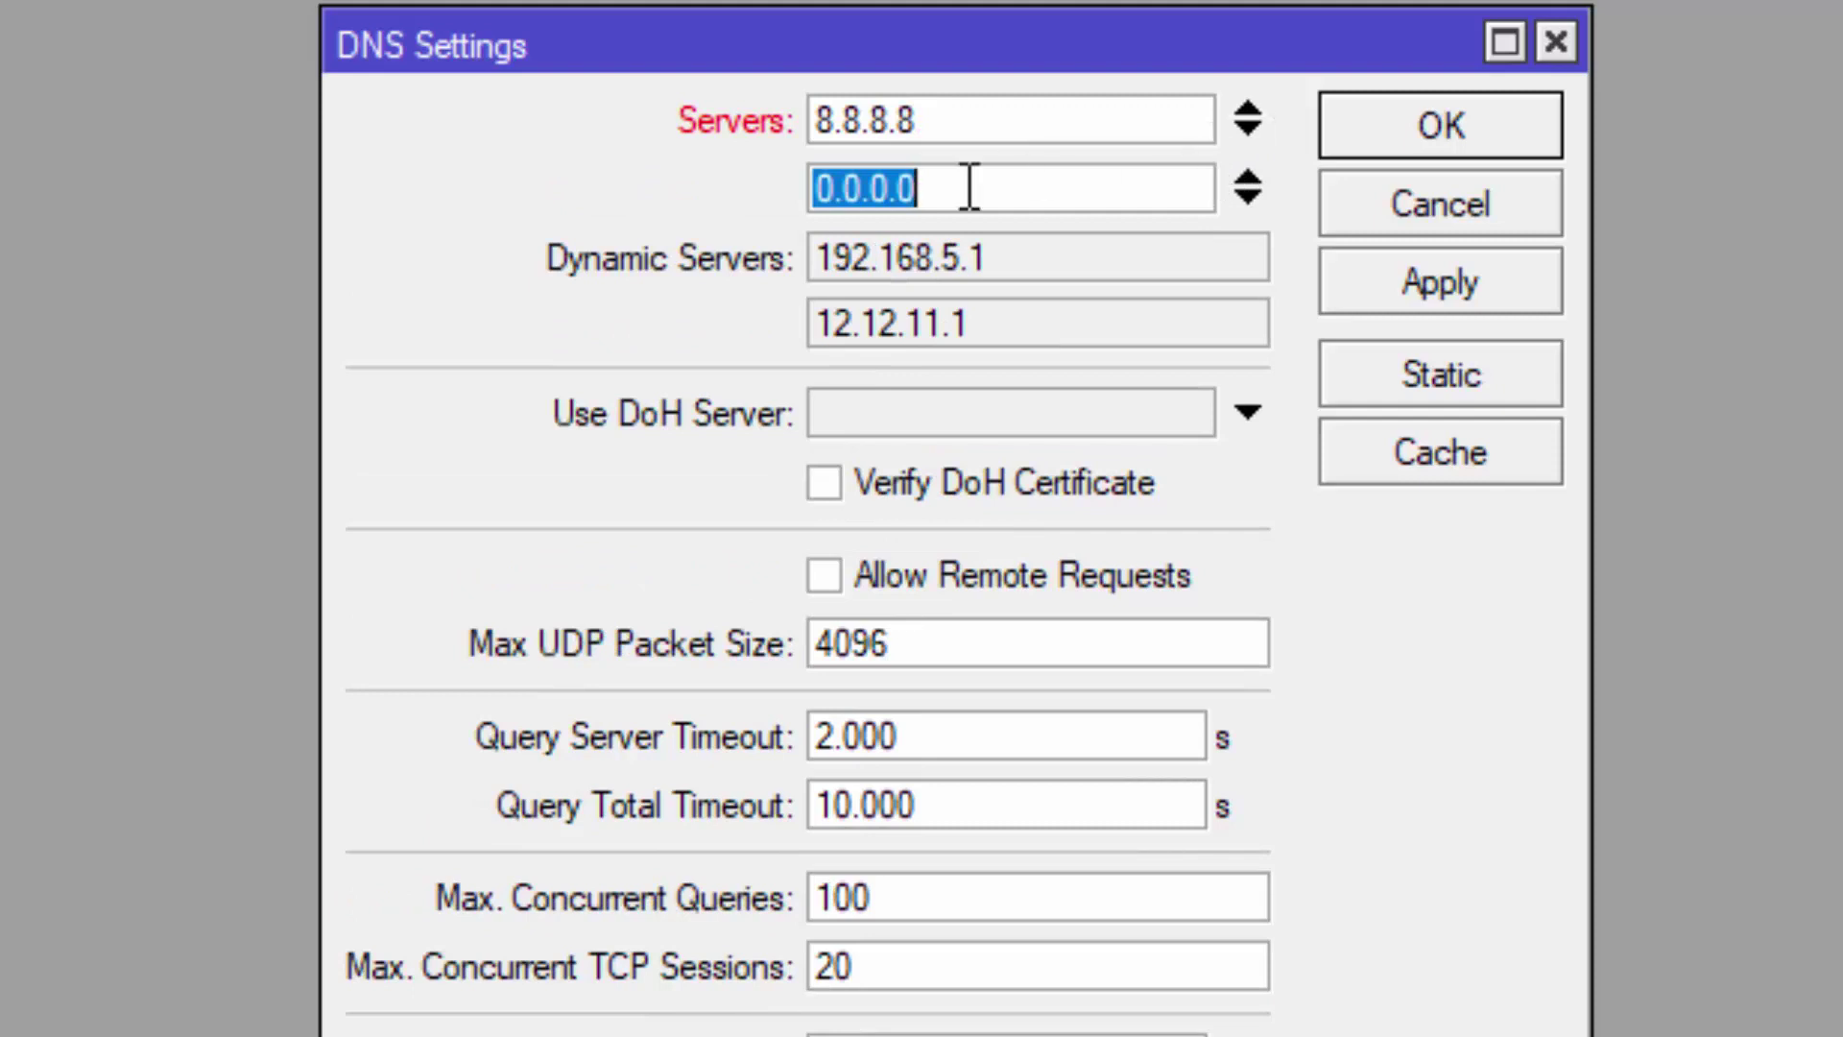
text(8)
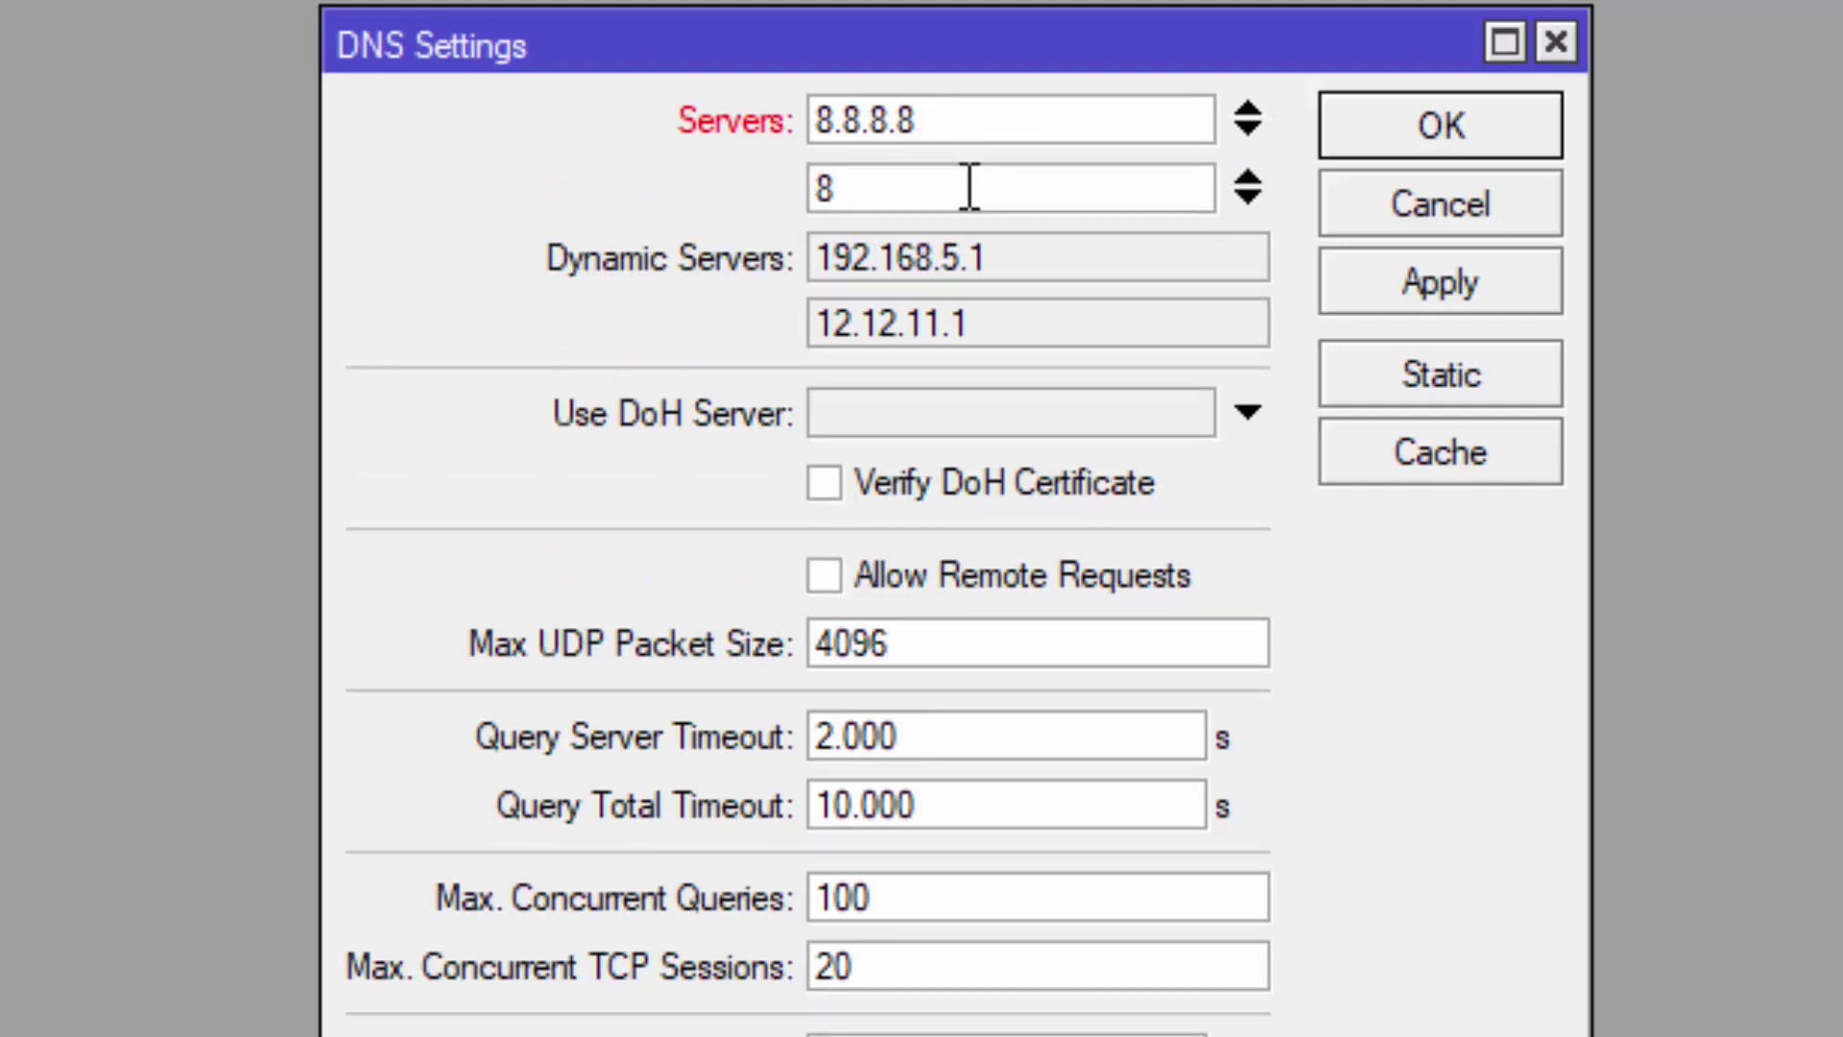
text(.8.4)
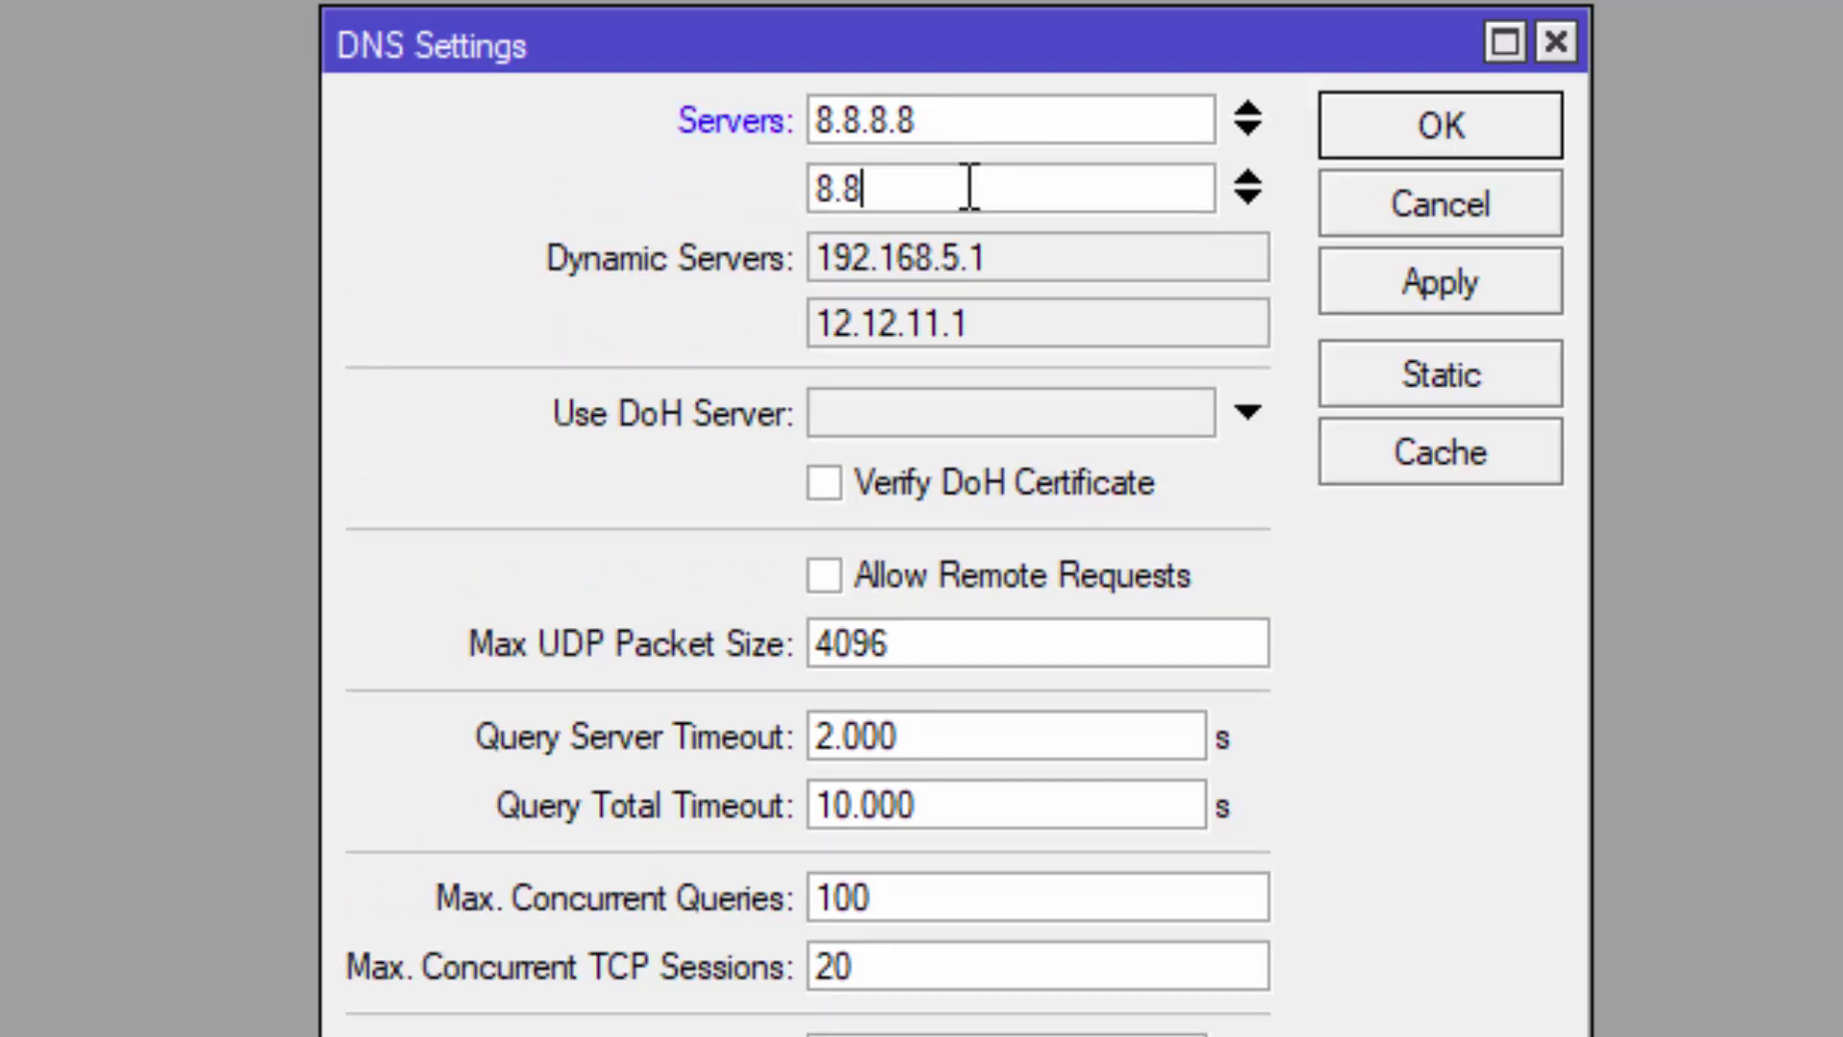
text(.4)
Step: Allow remote requests in the DNS settings, then apply and close them
click(843, 585)
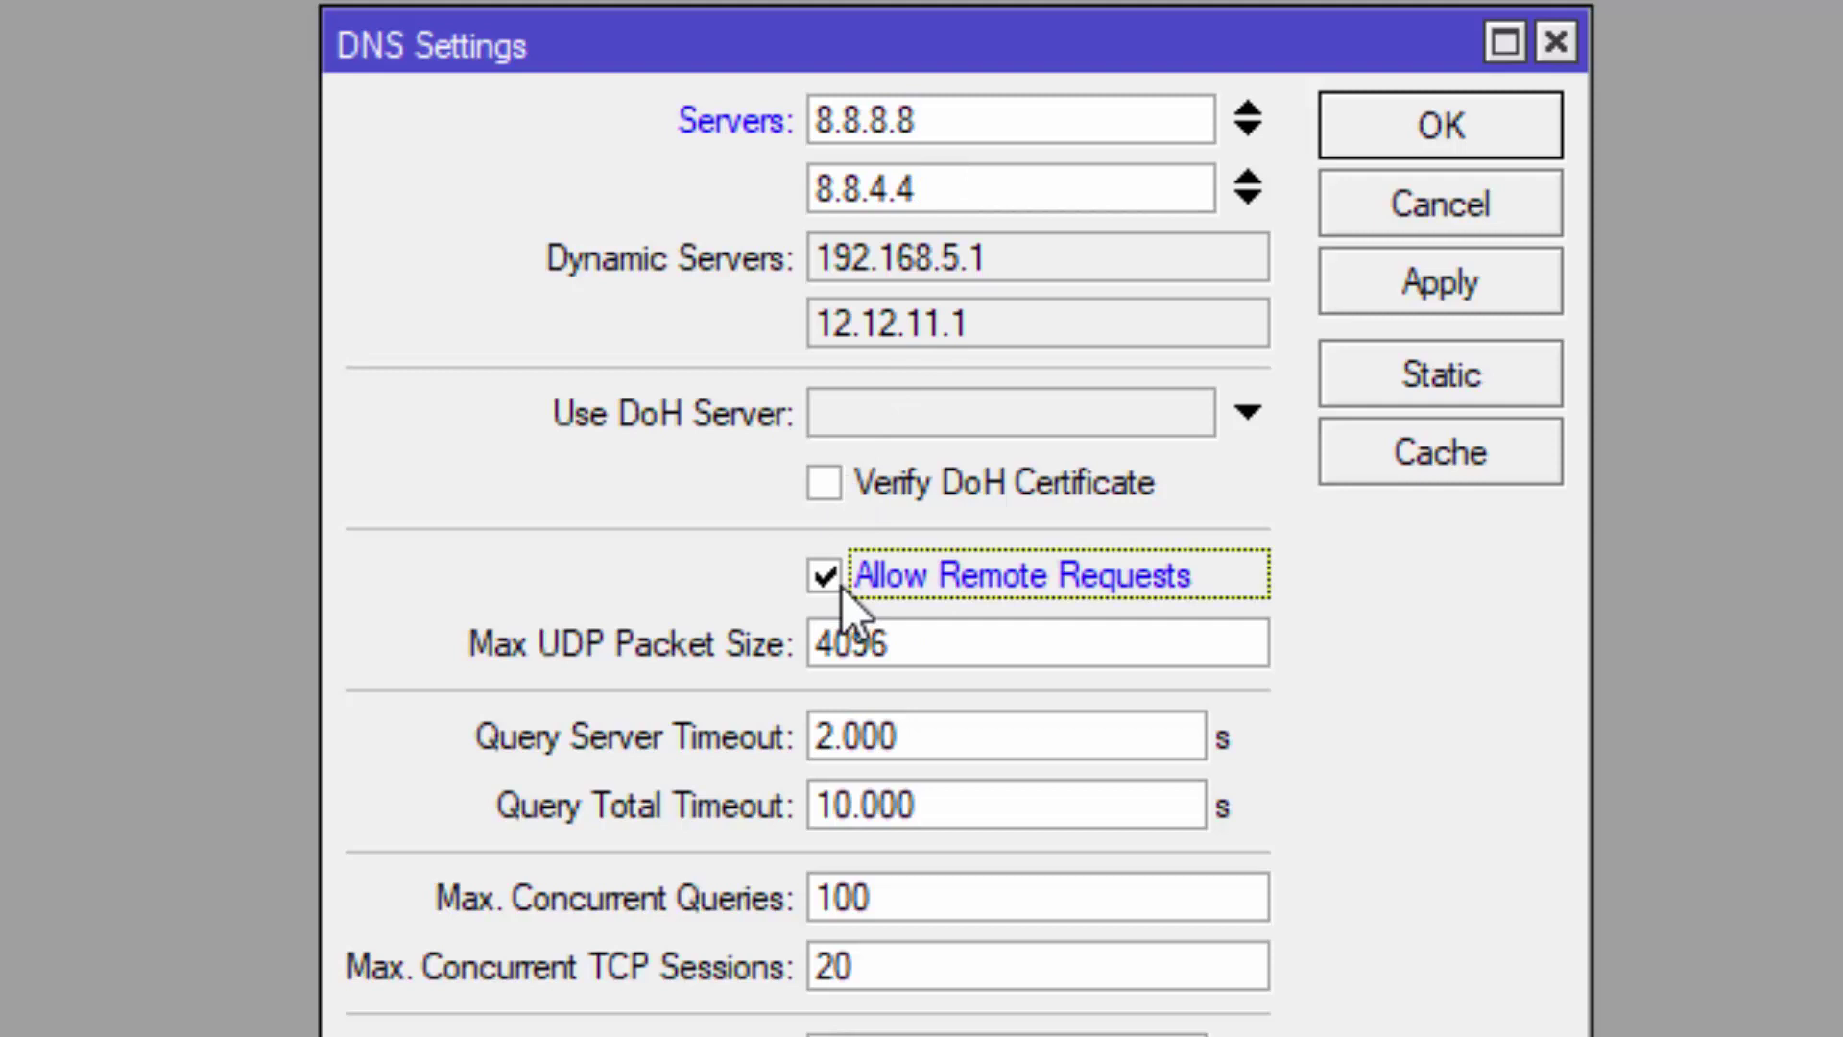
click(1423, 284)
click(1440, 128)
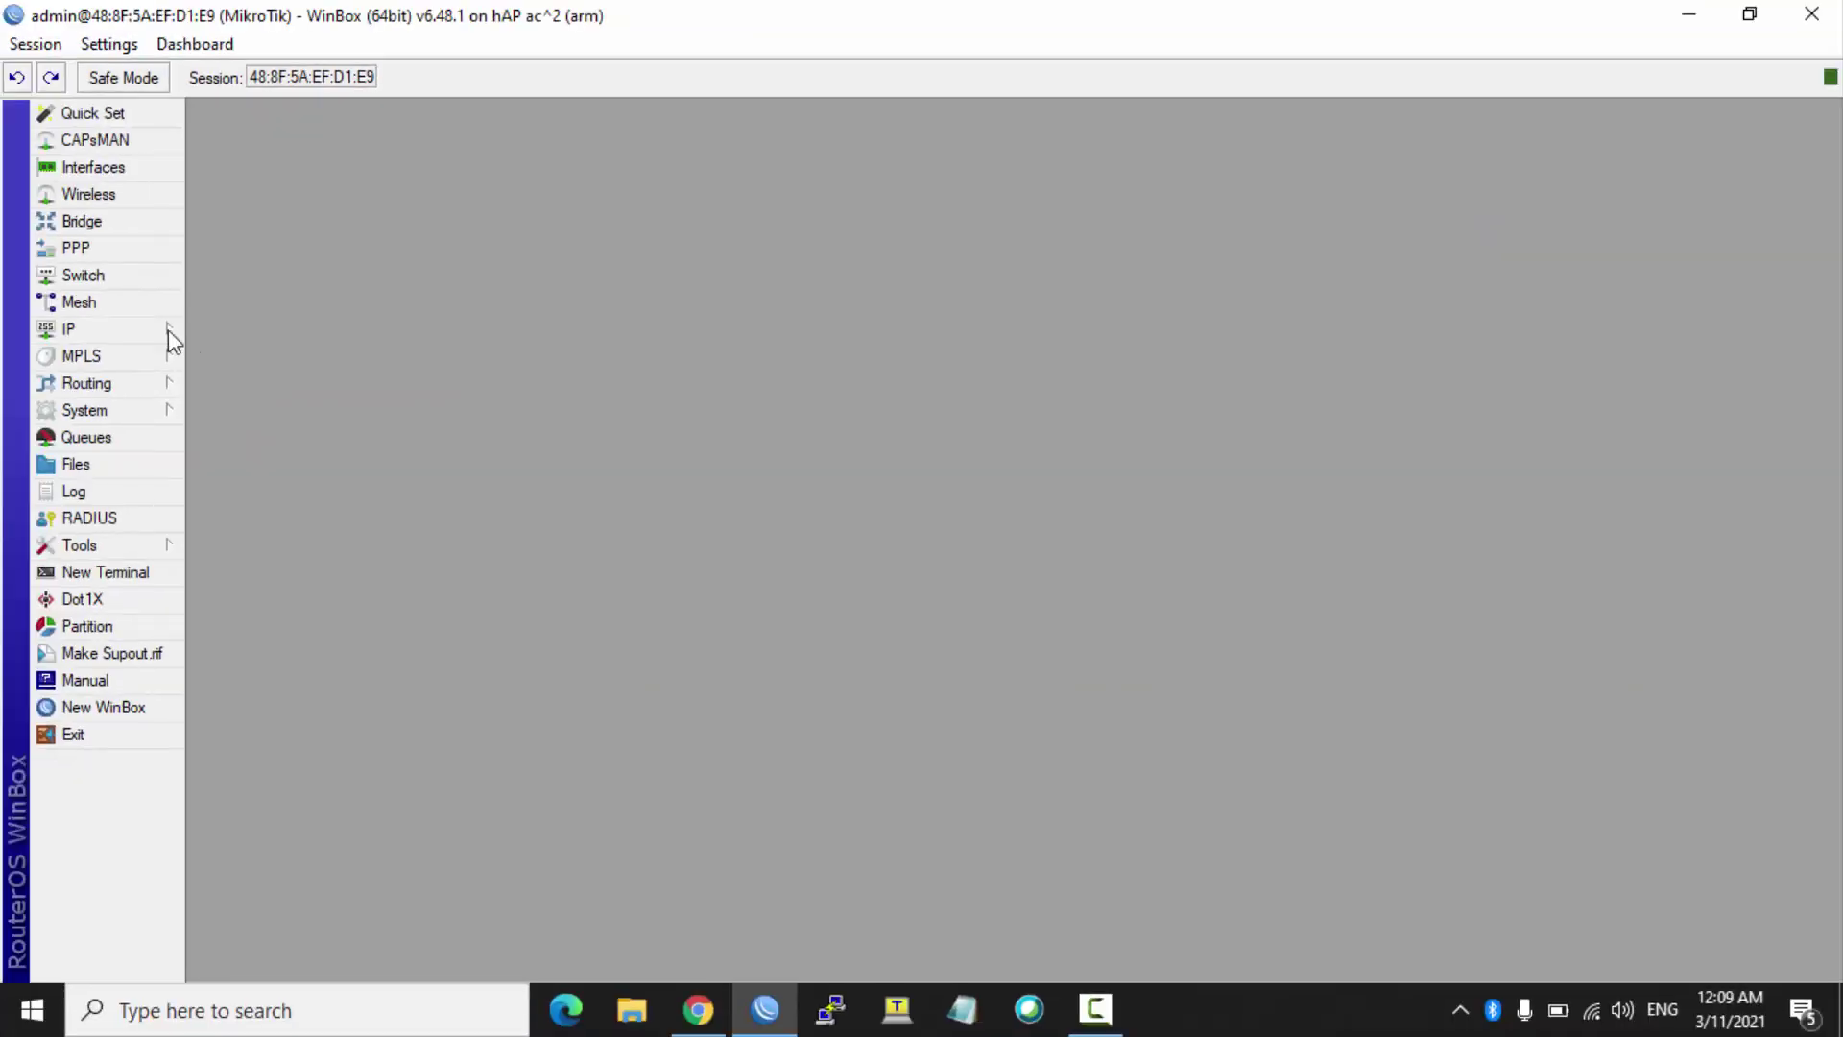
Step: Start a new firewall NAT rule in the srcnat chain with ether1 as the outgoing interface
click(169, 331)
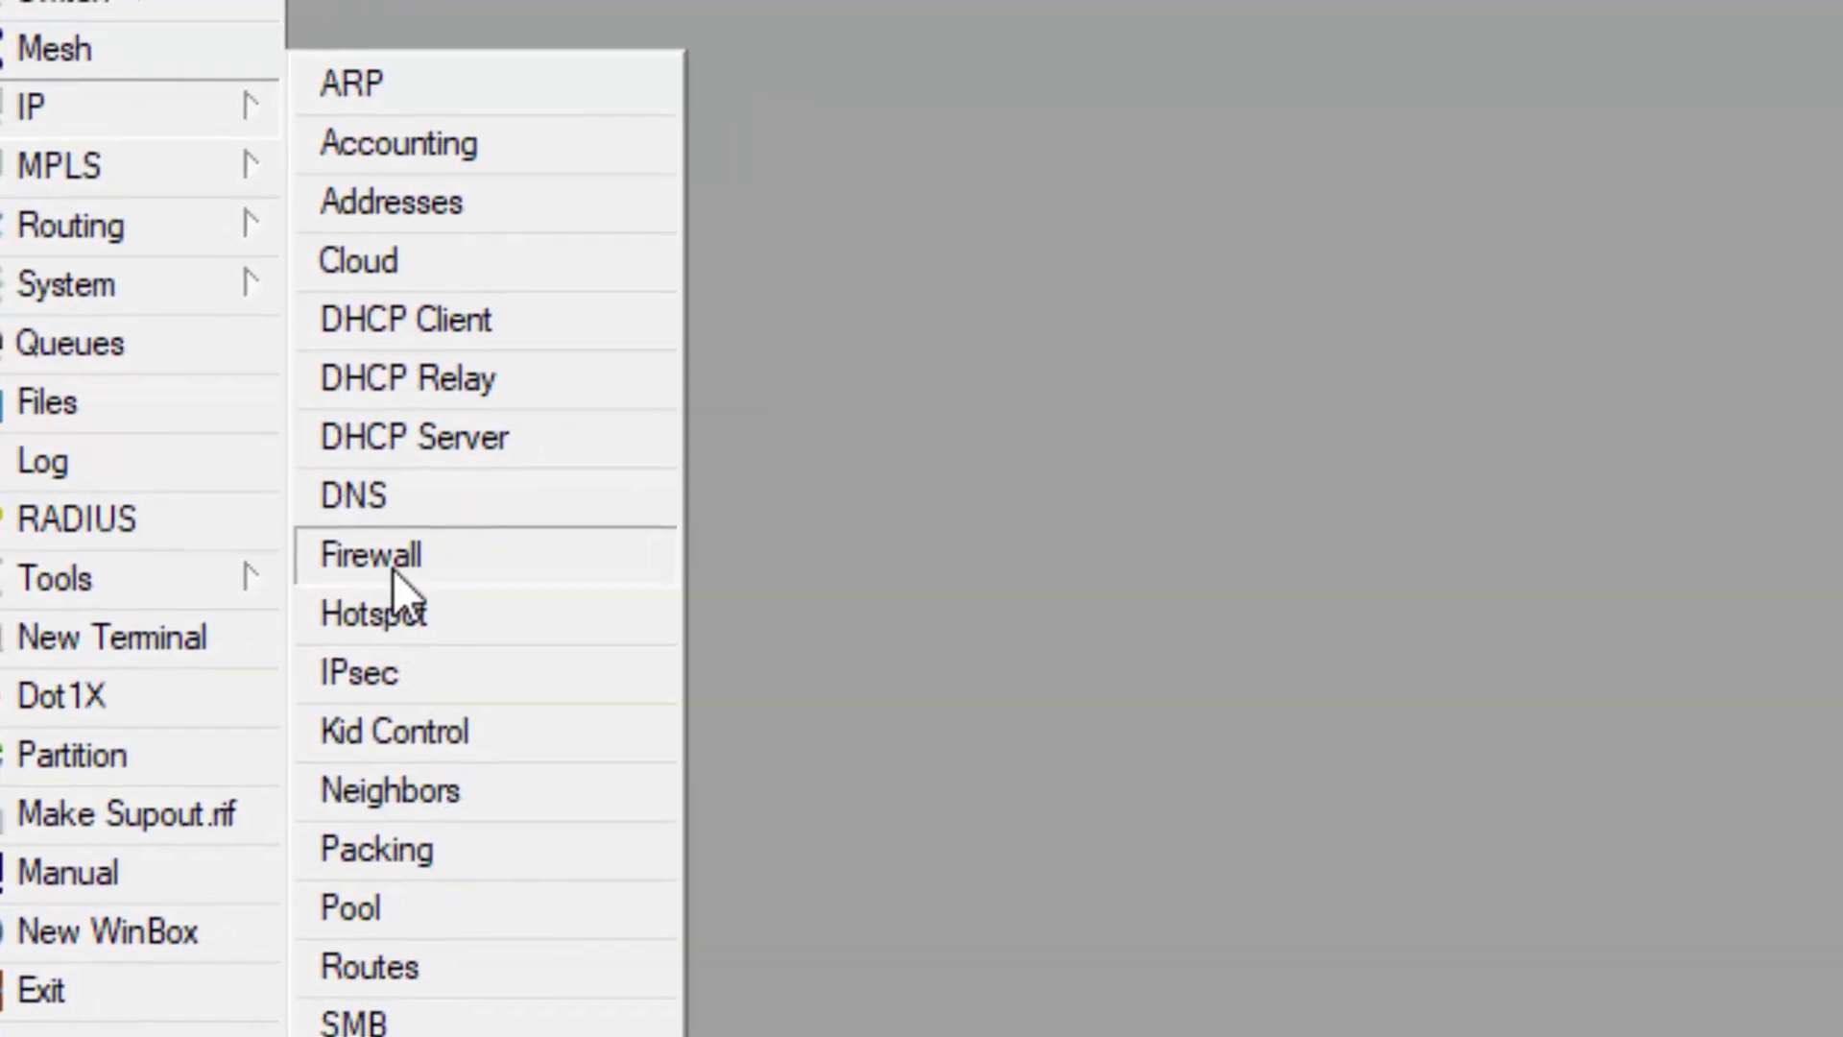
click(511, 567)
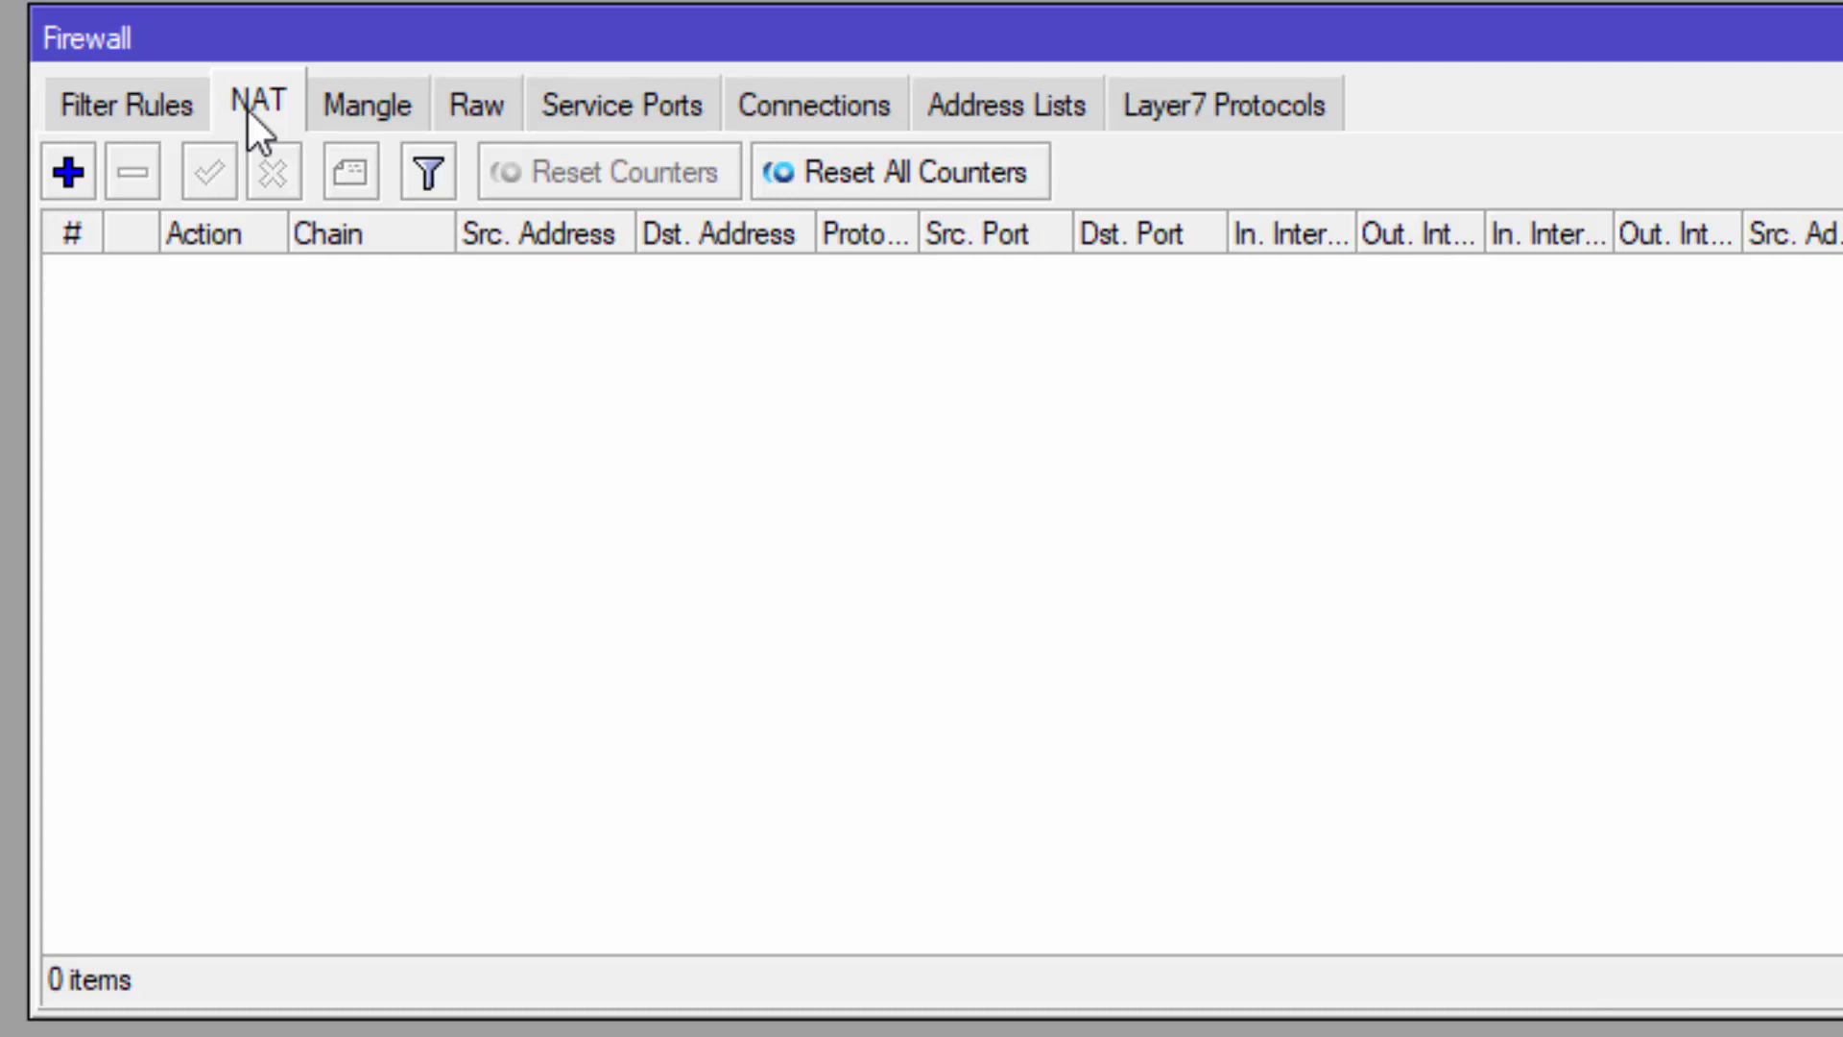
click(73, 177)
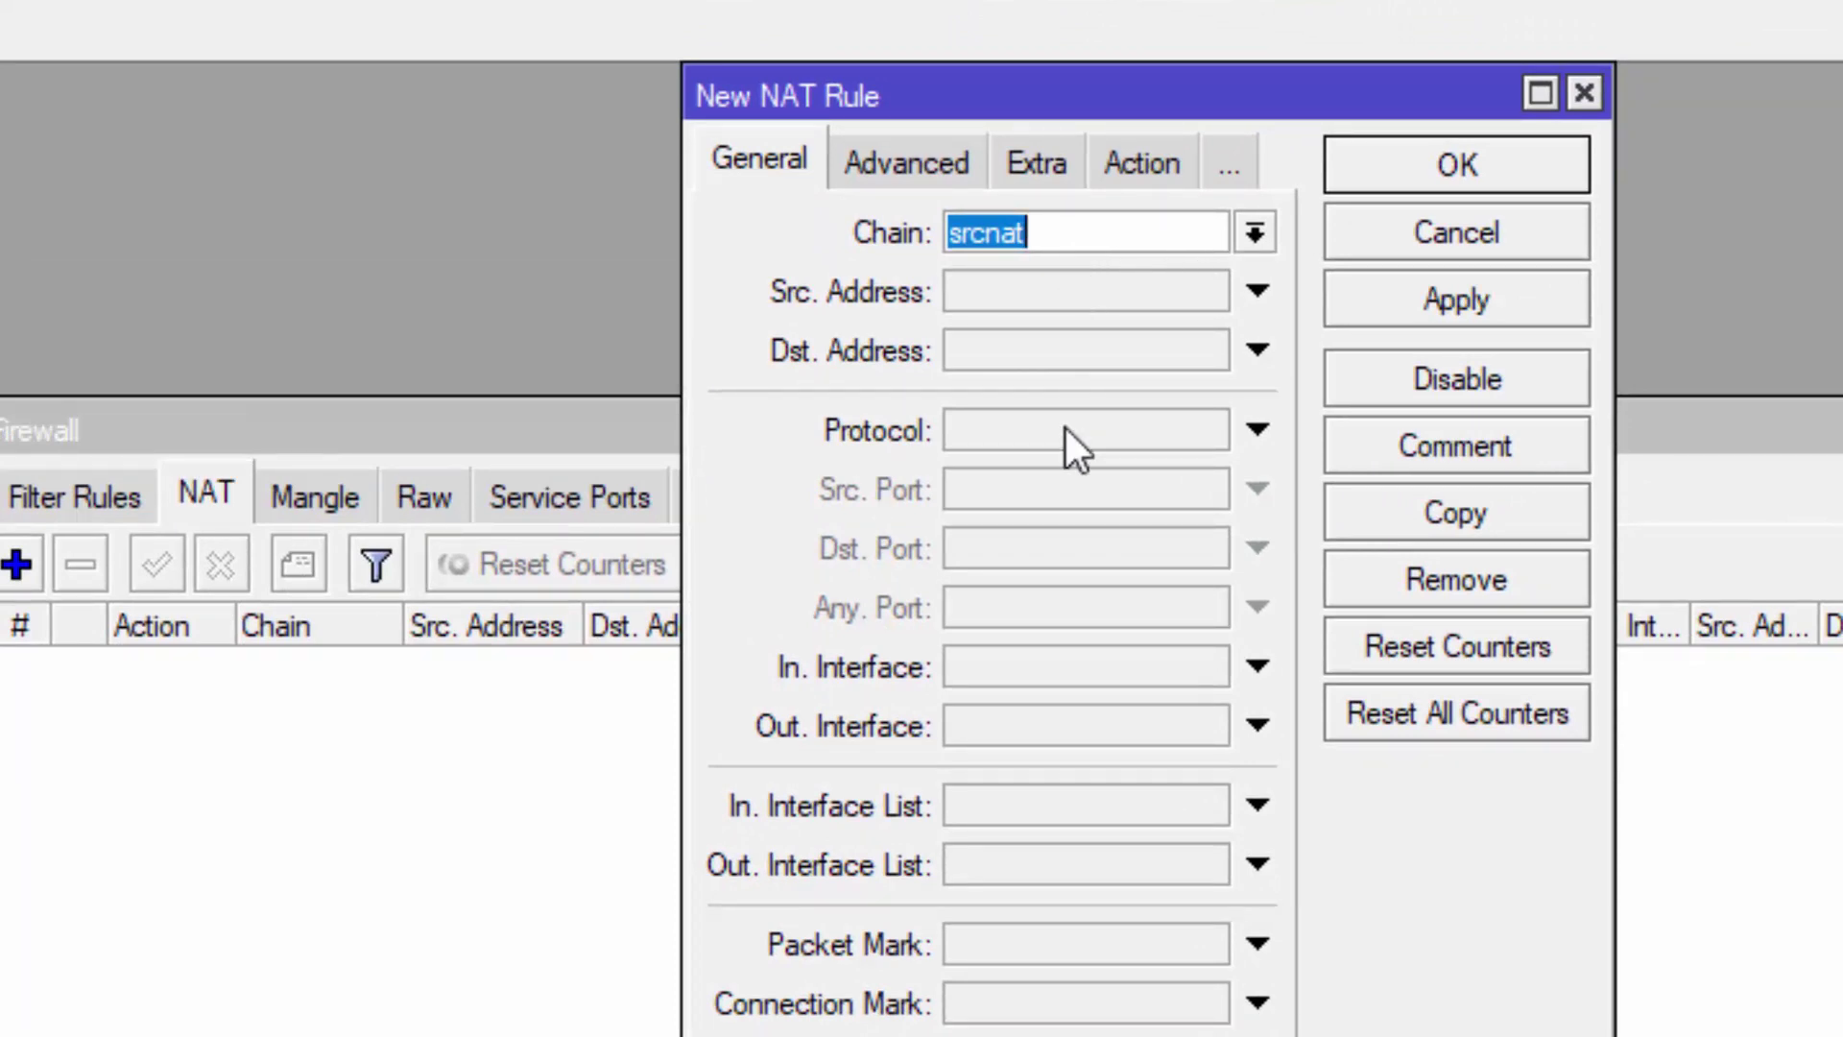
click(1259, 730)
click(1207, 729)
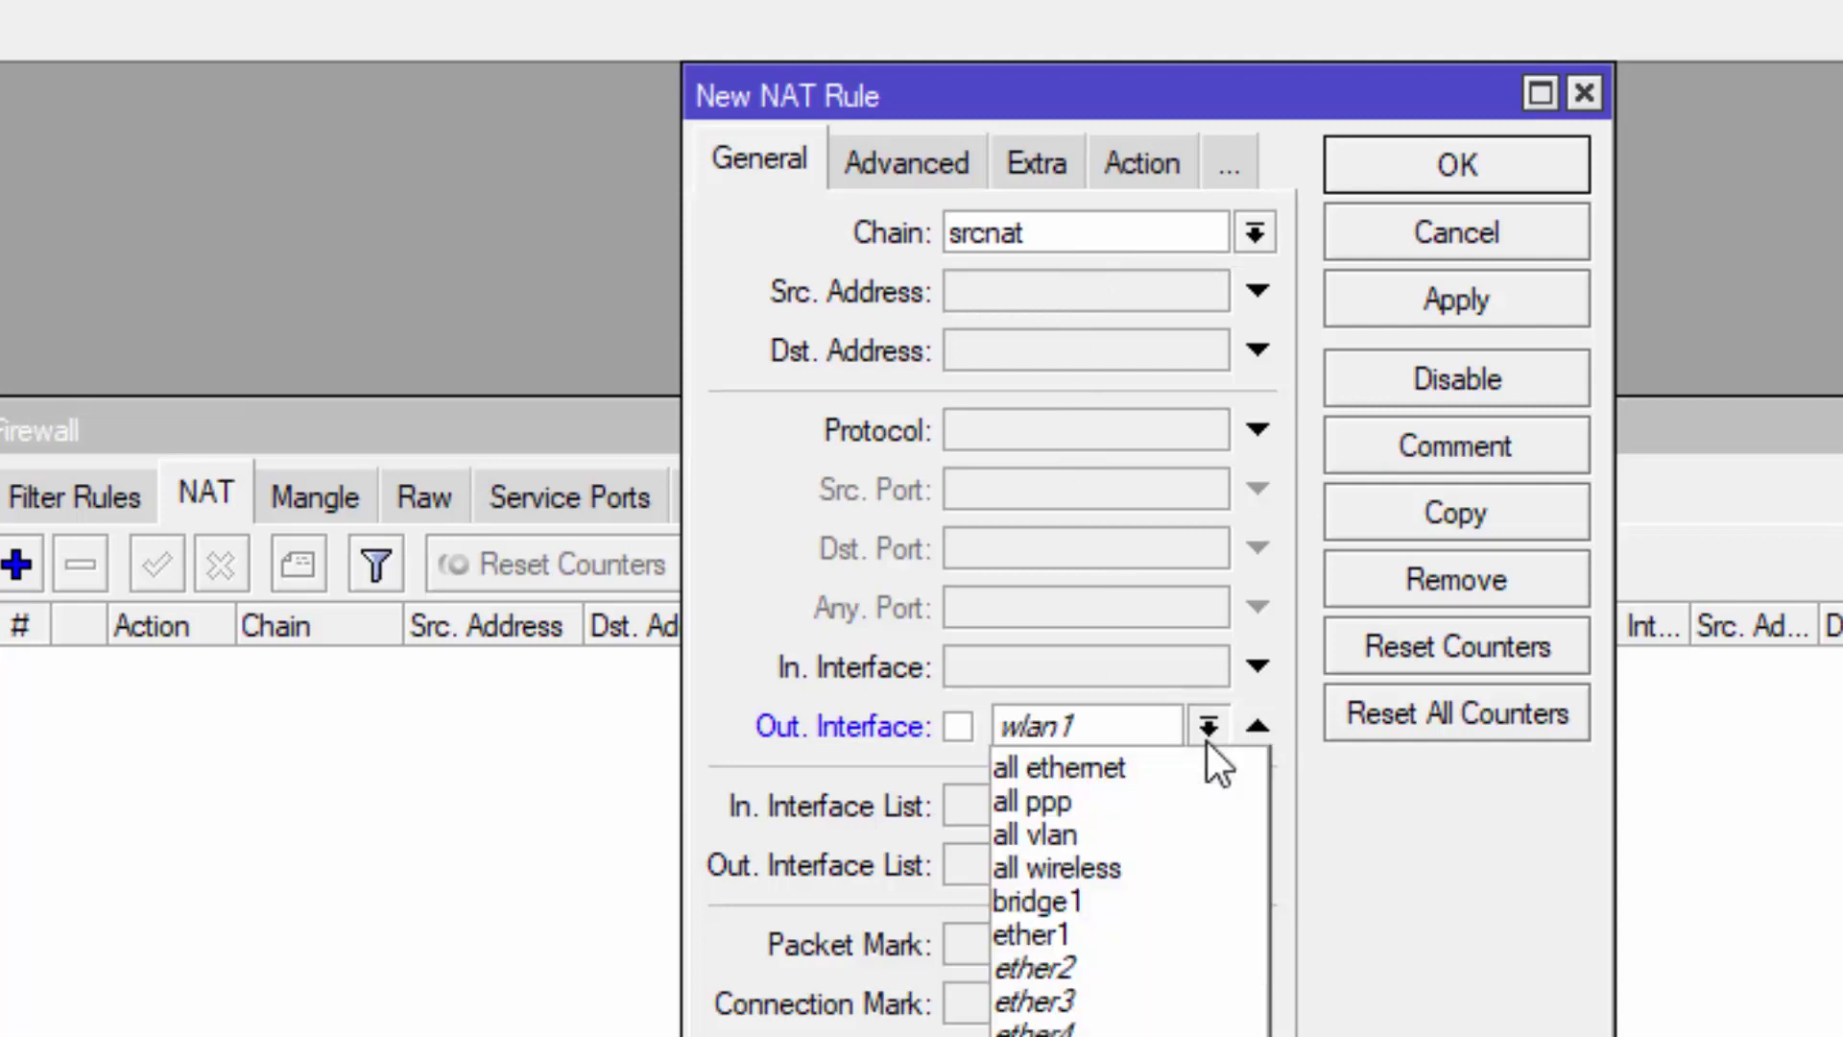
click(1106, 930)
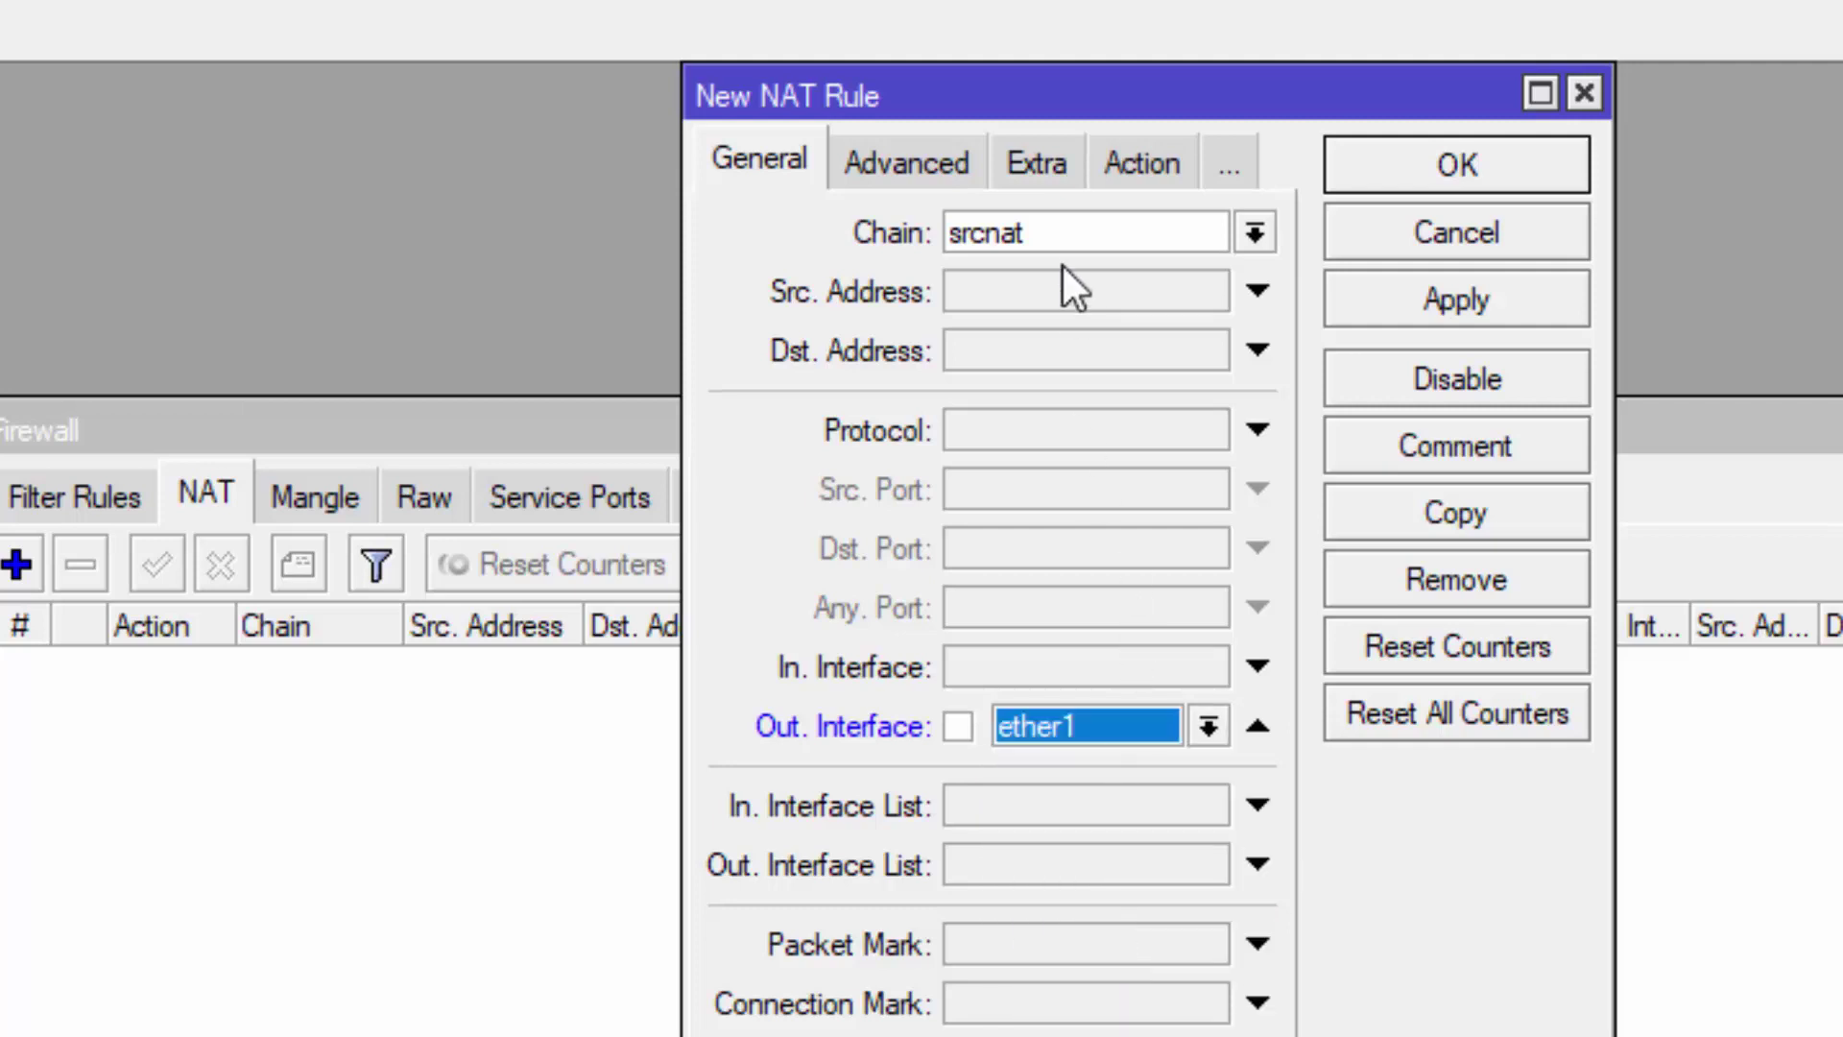
Step: Set the NAT rule's action to masquerade, save the rule and close the firewall window
click(1142, 165)
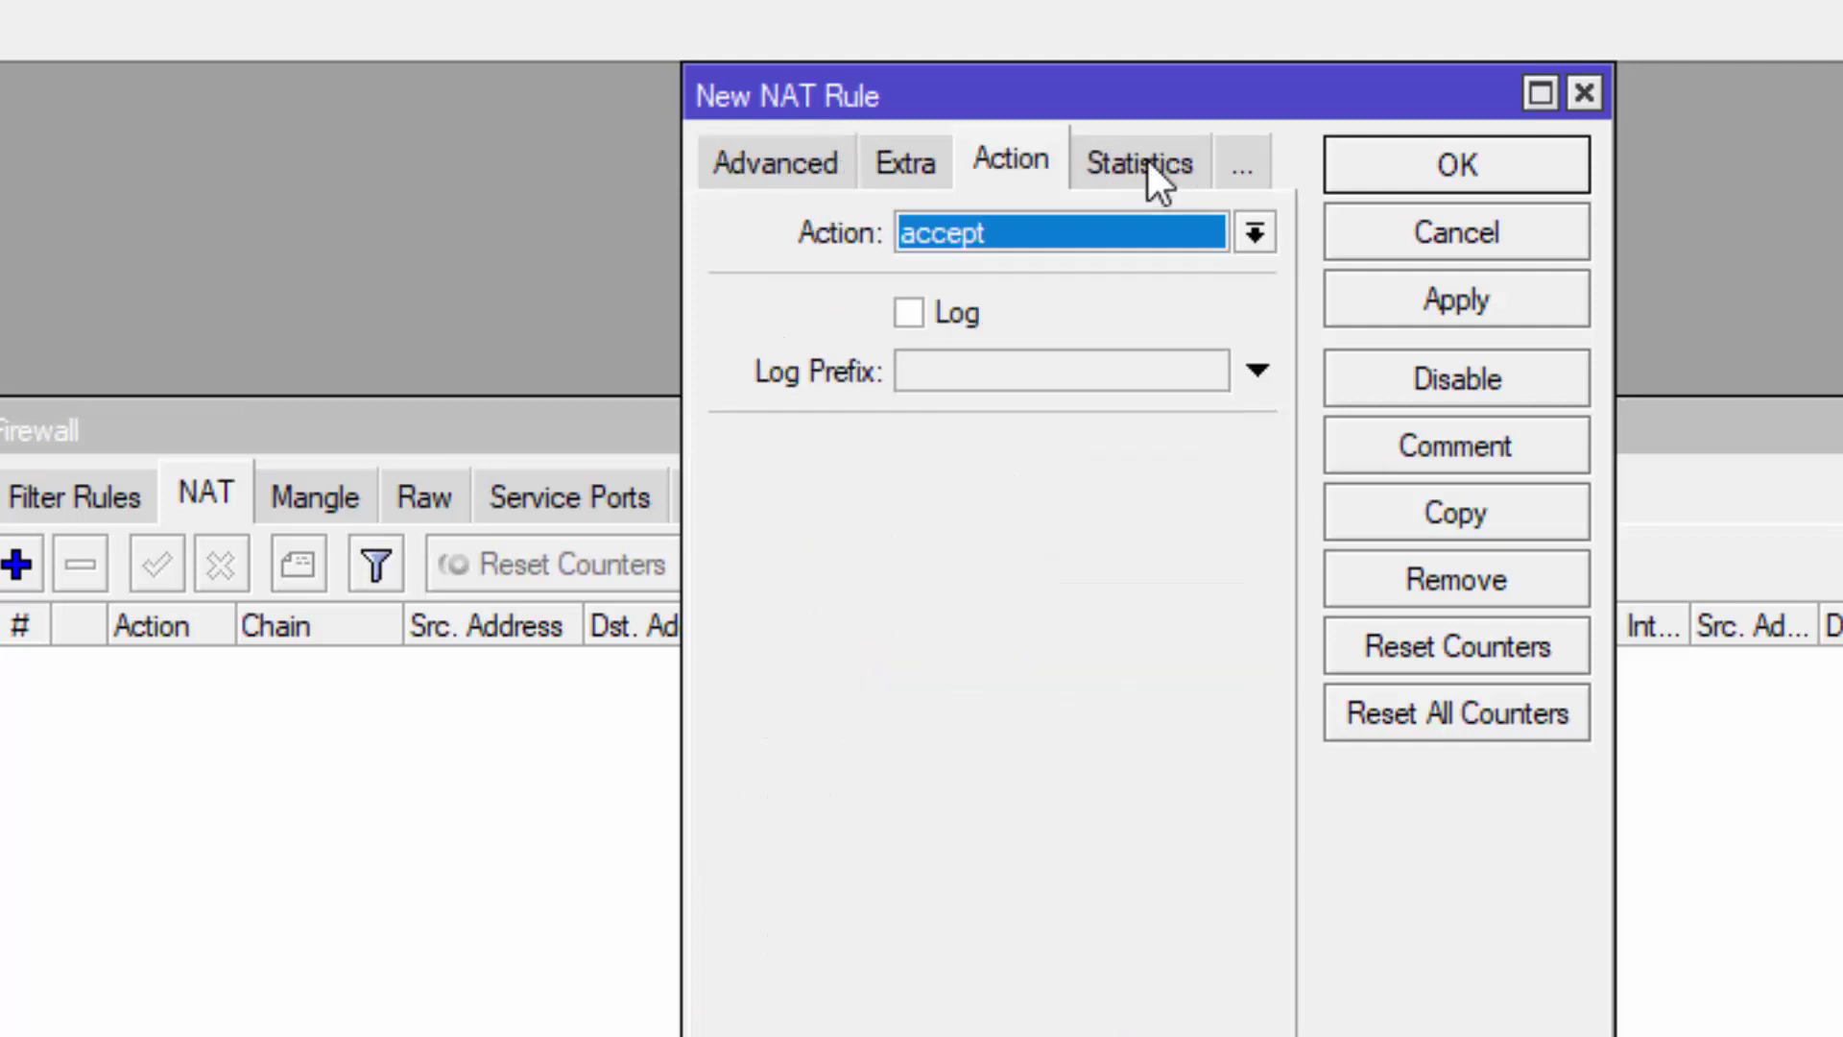
click(1255, 233)
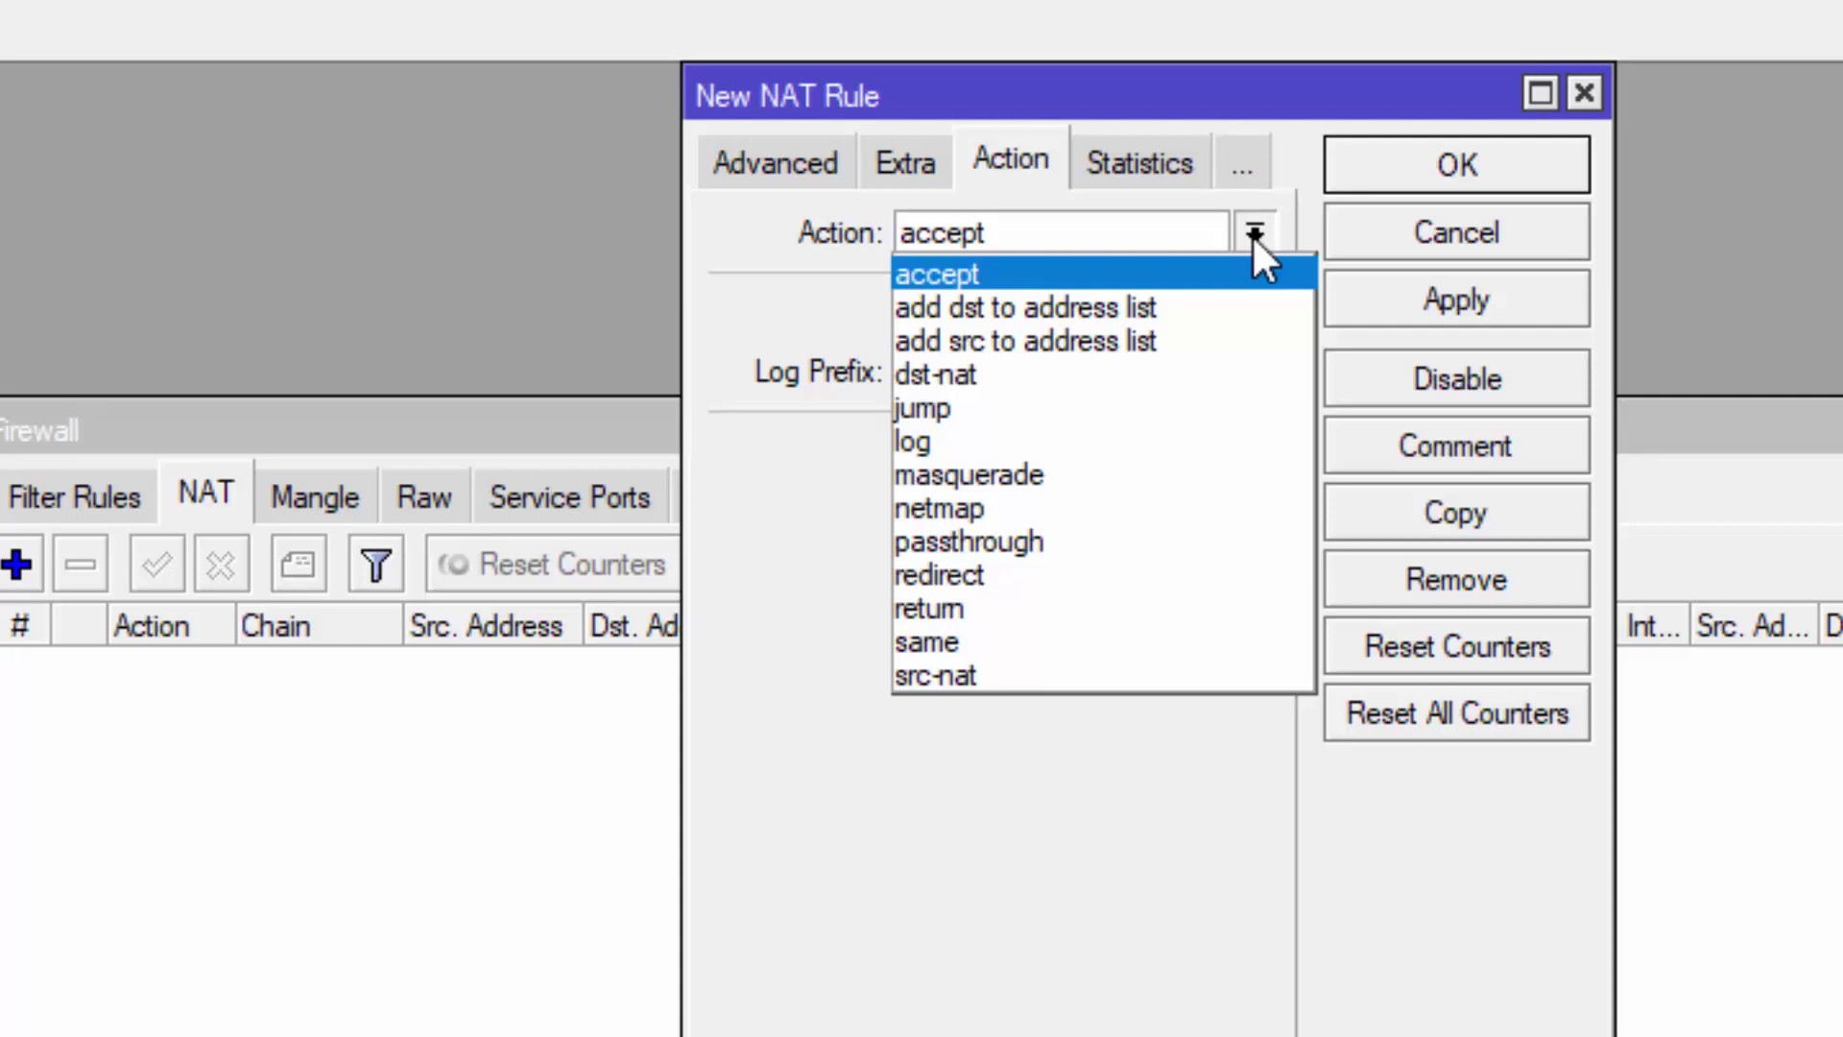
click(1027, 474)
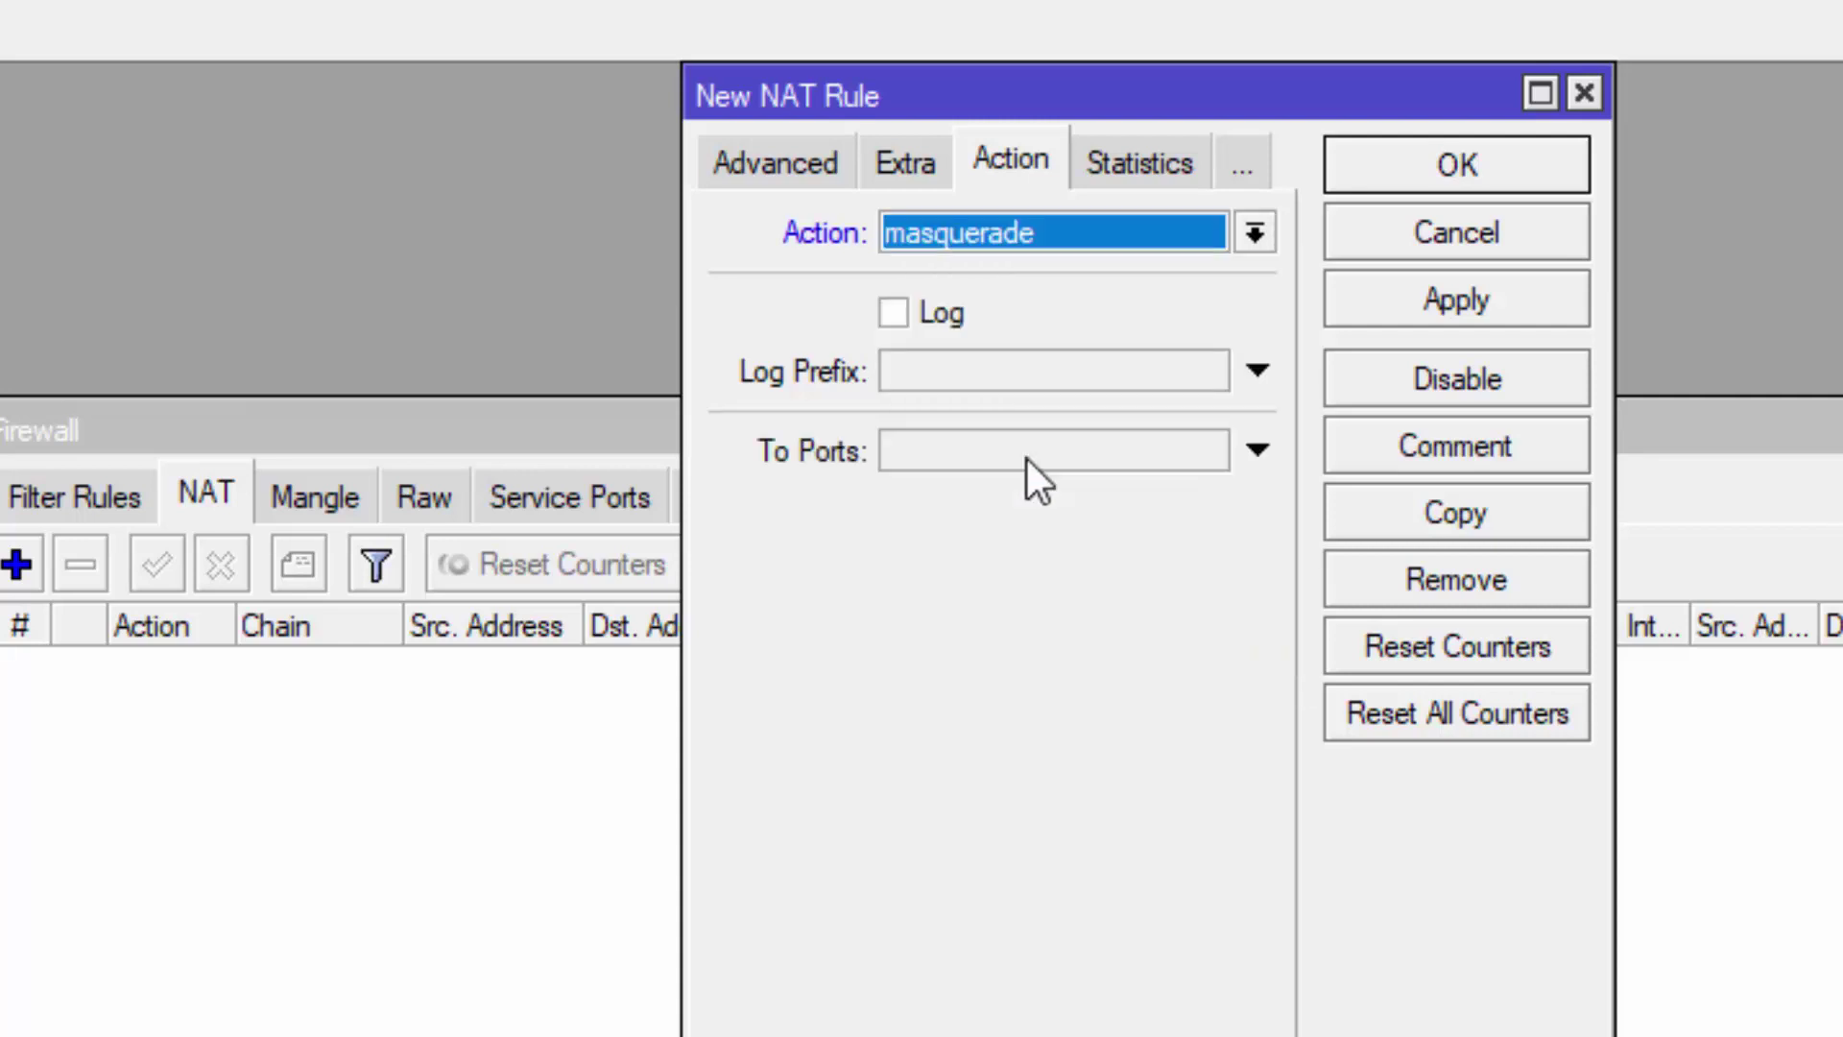
click(1432, 313)
click(1446, 163)
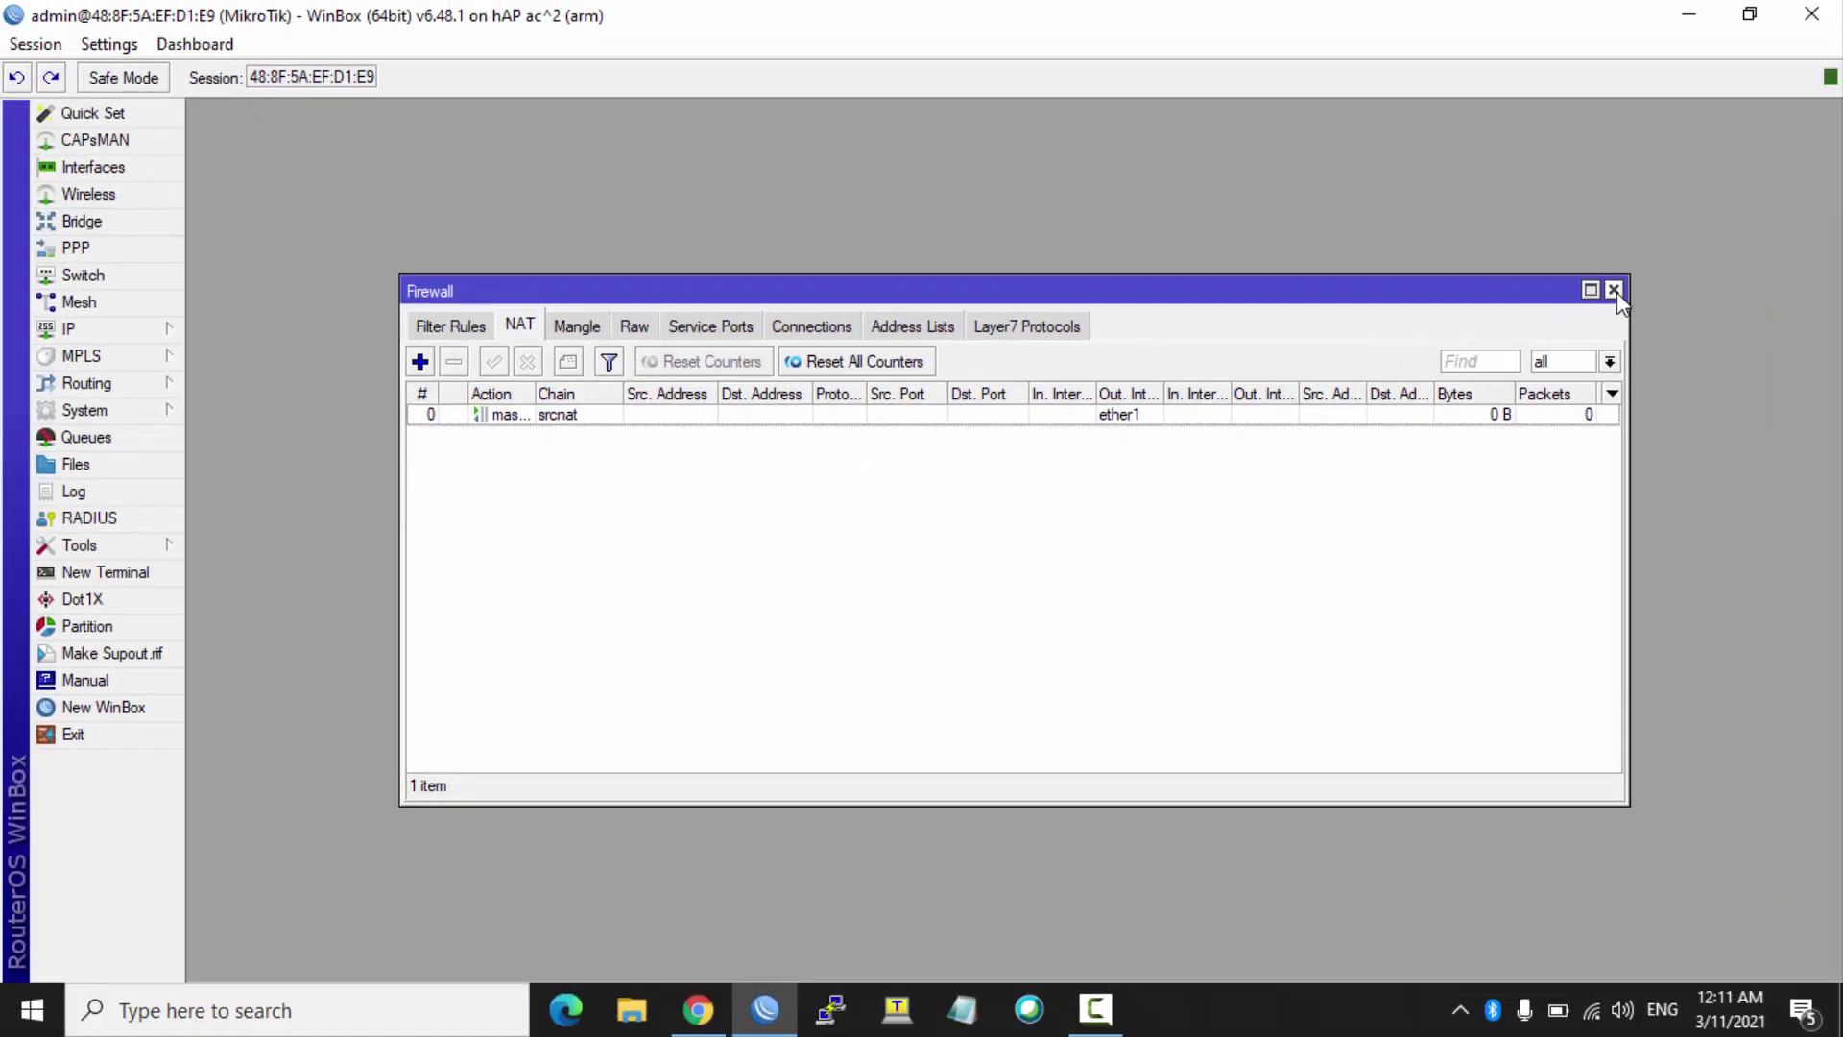
click(1614, 290)
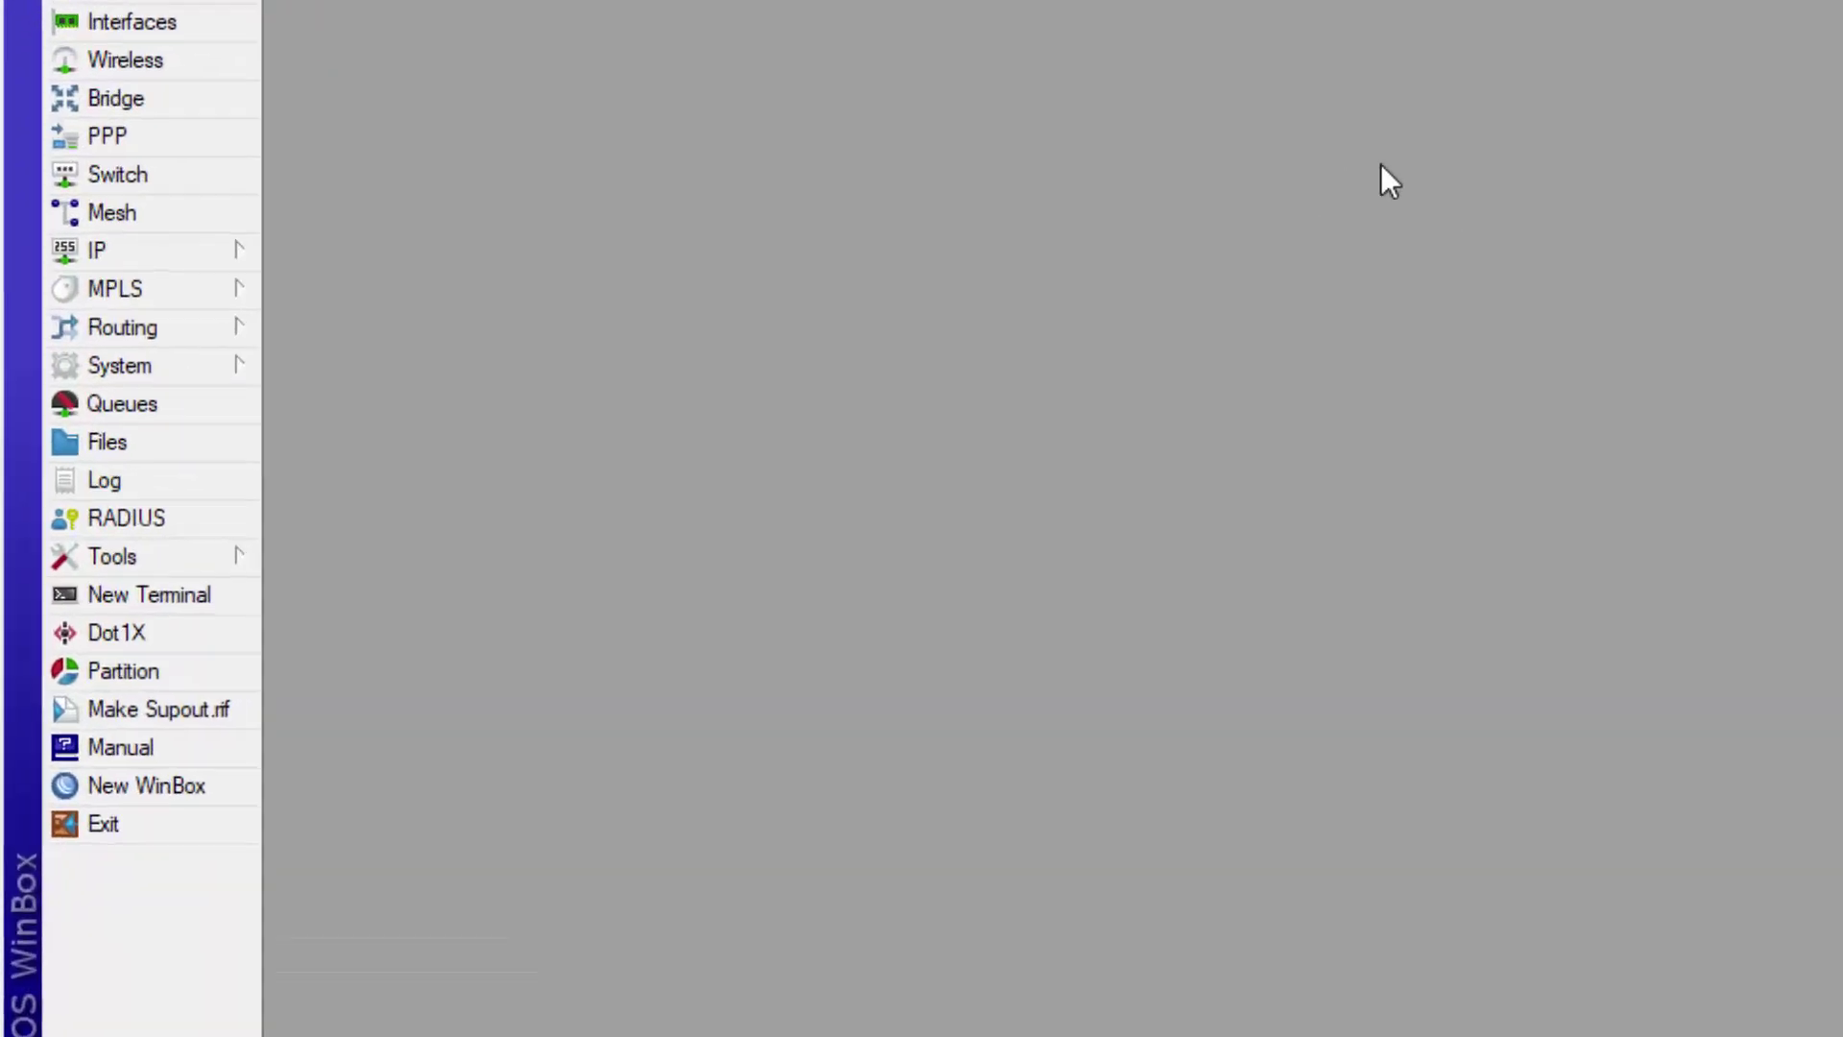
Step: Review the default, bridge1 and ether1 entries in the IP route list, and close it
click(329, 131)
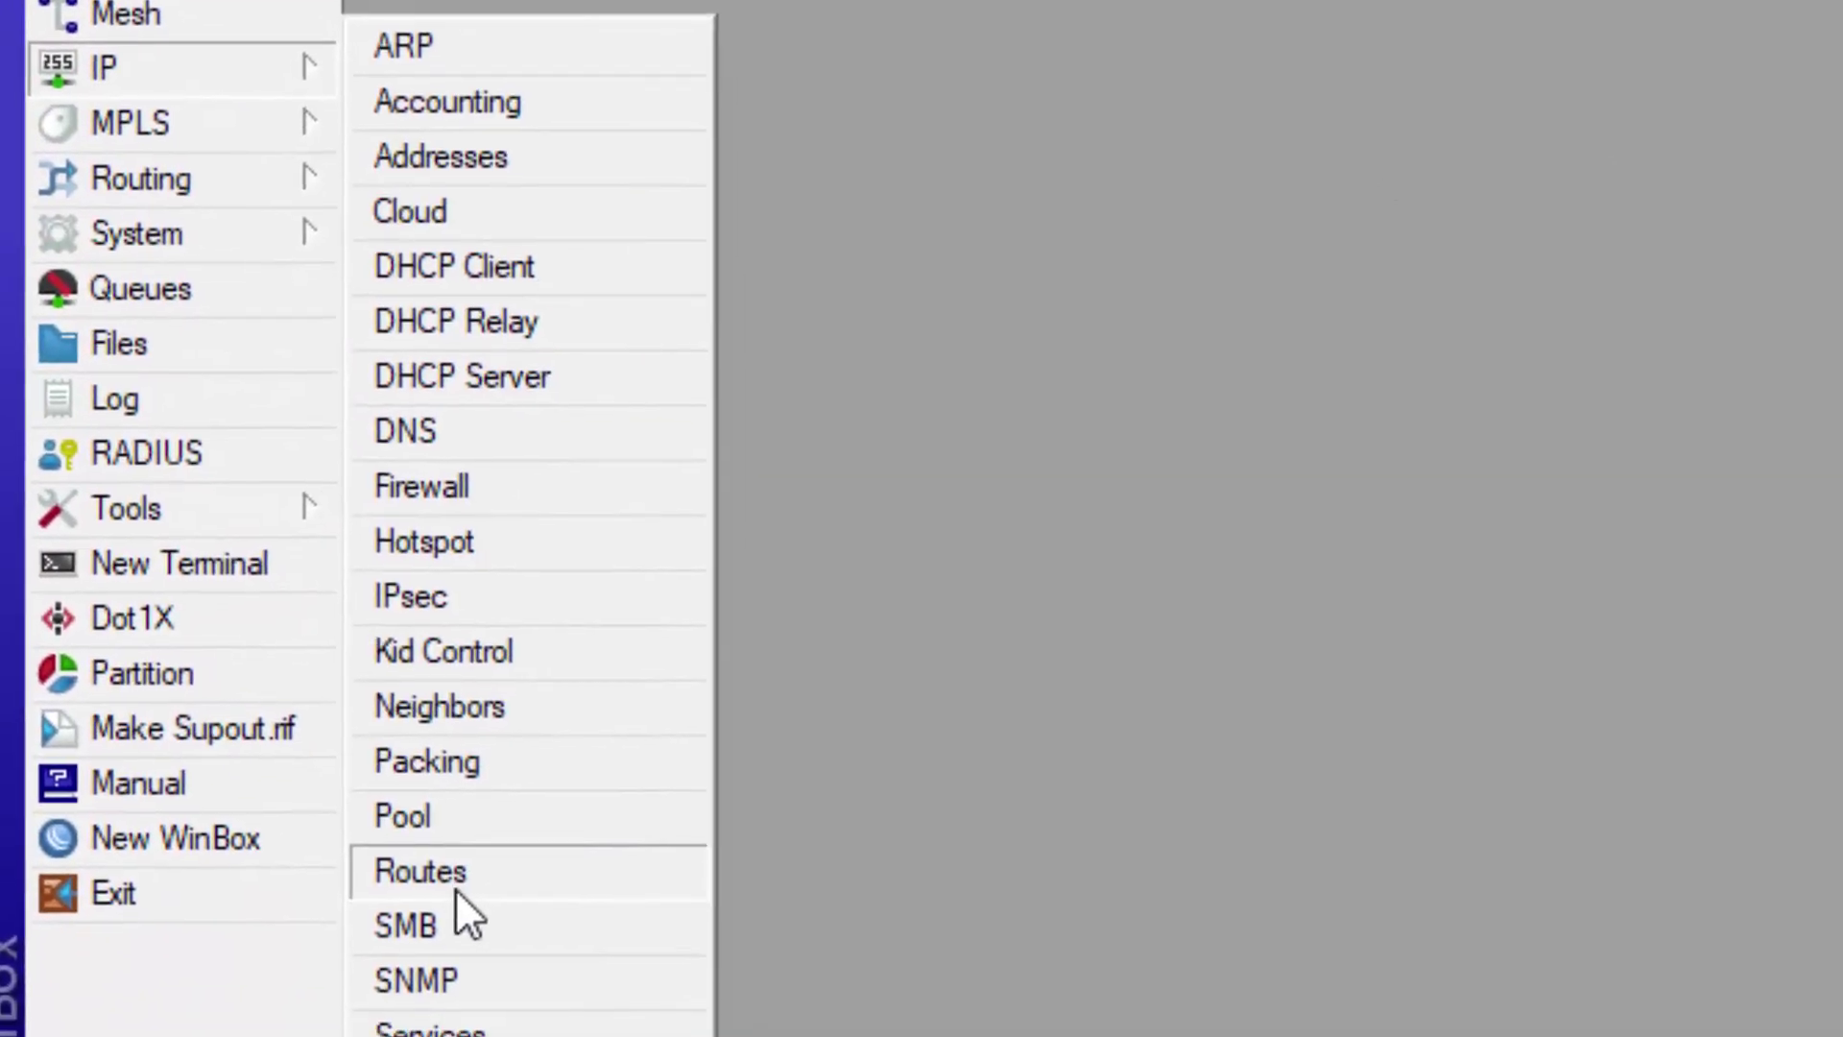
click(457, 891)
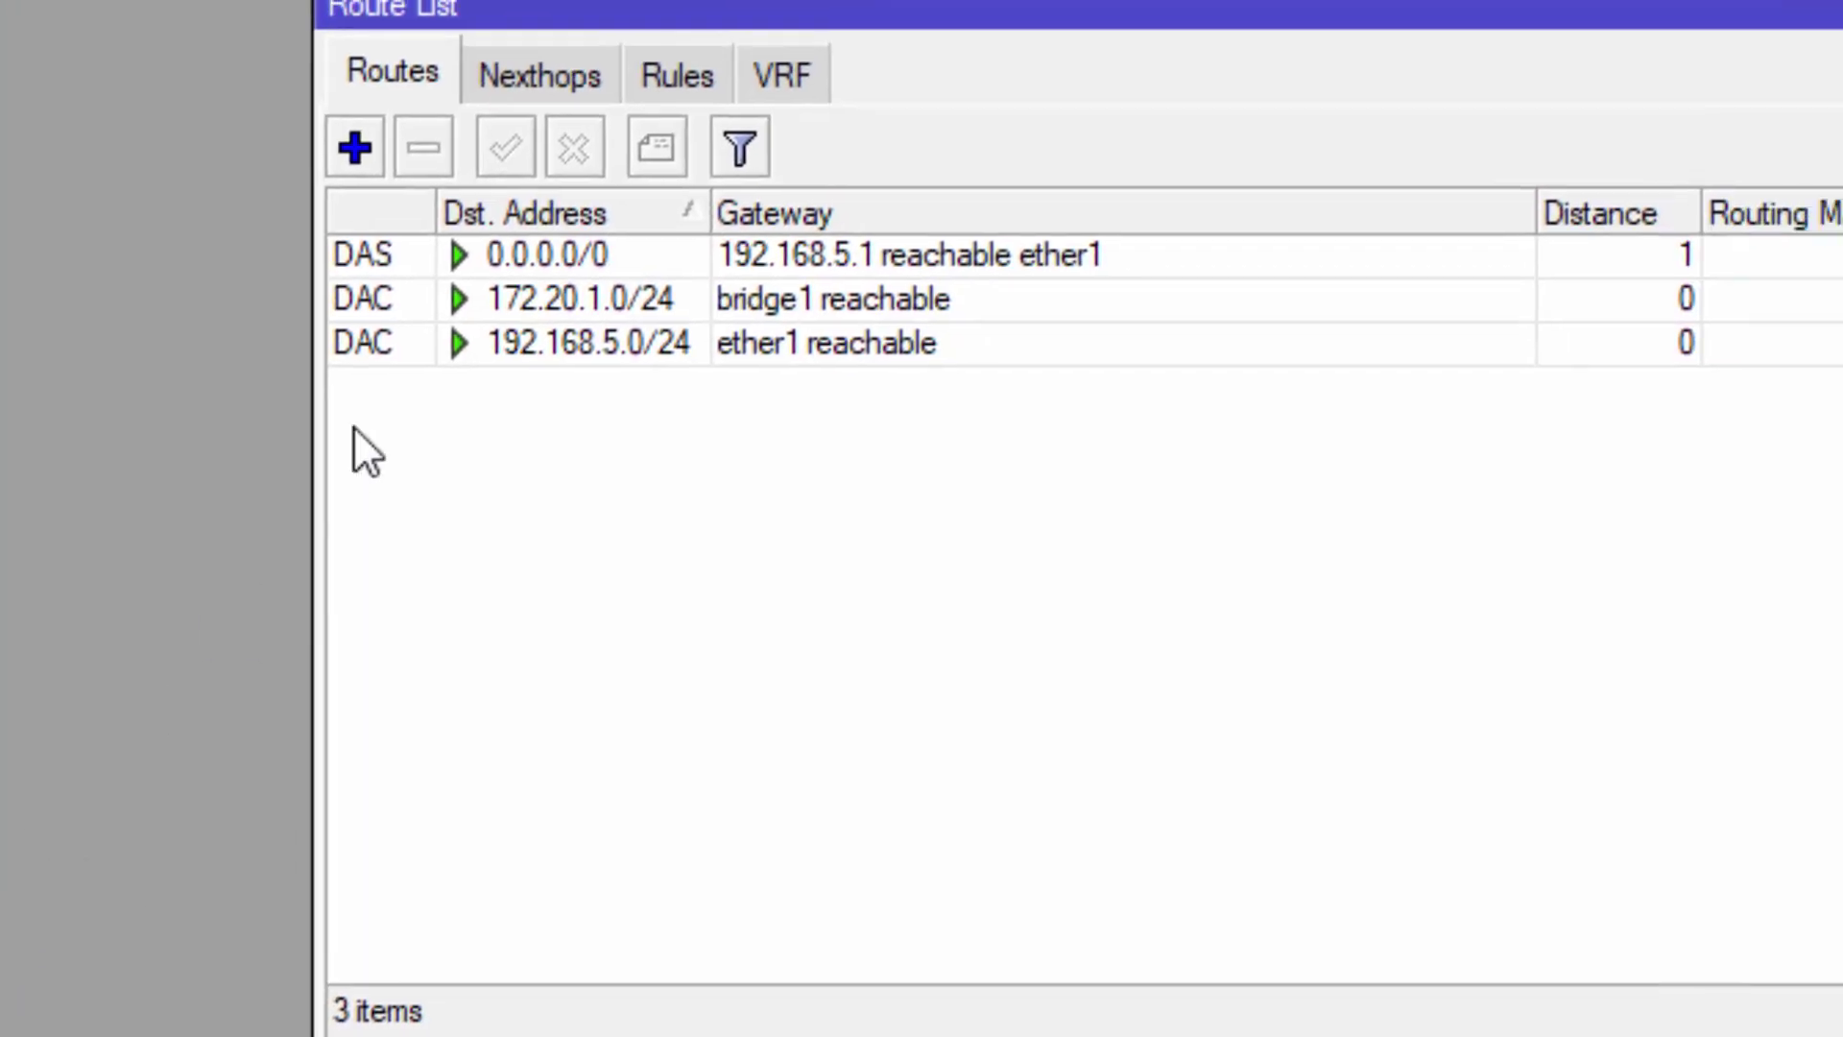
click(495, 261)
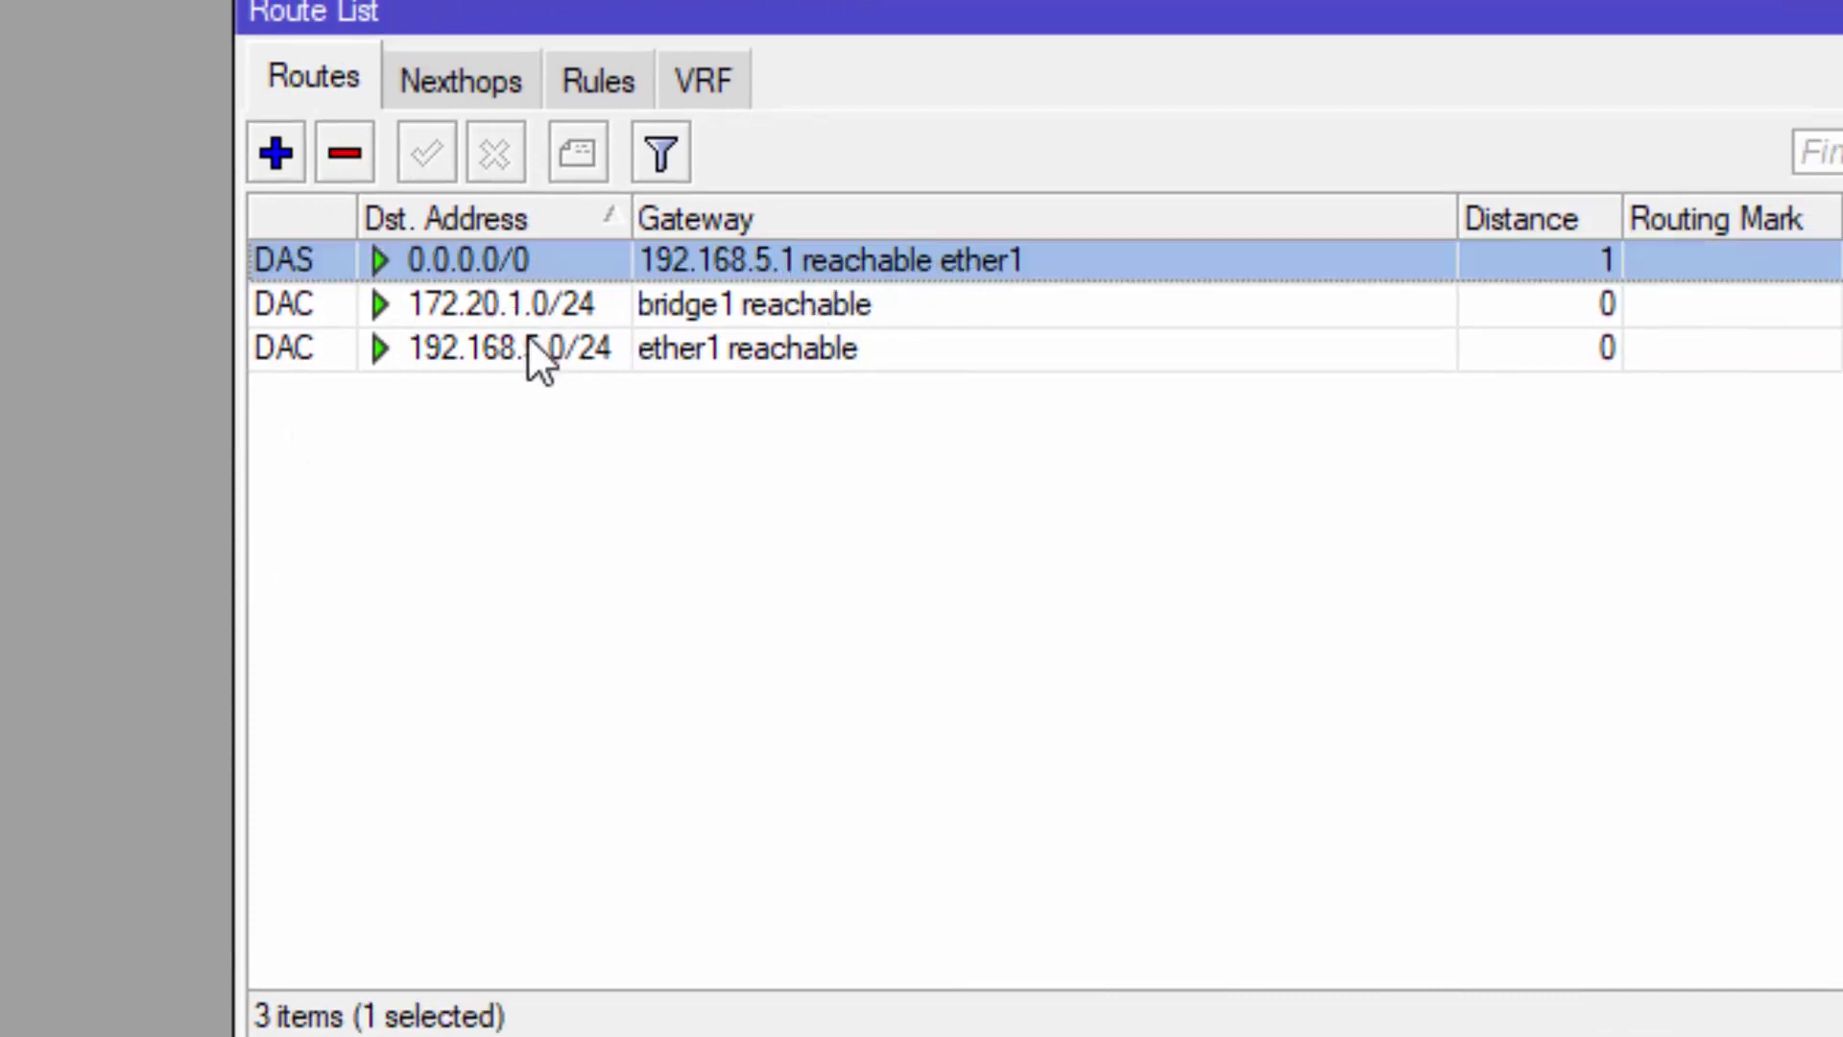
click(509, 307)
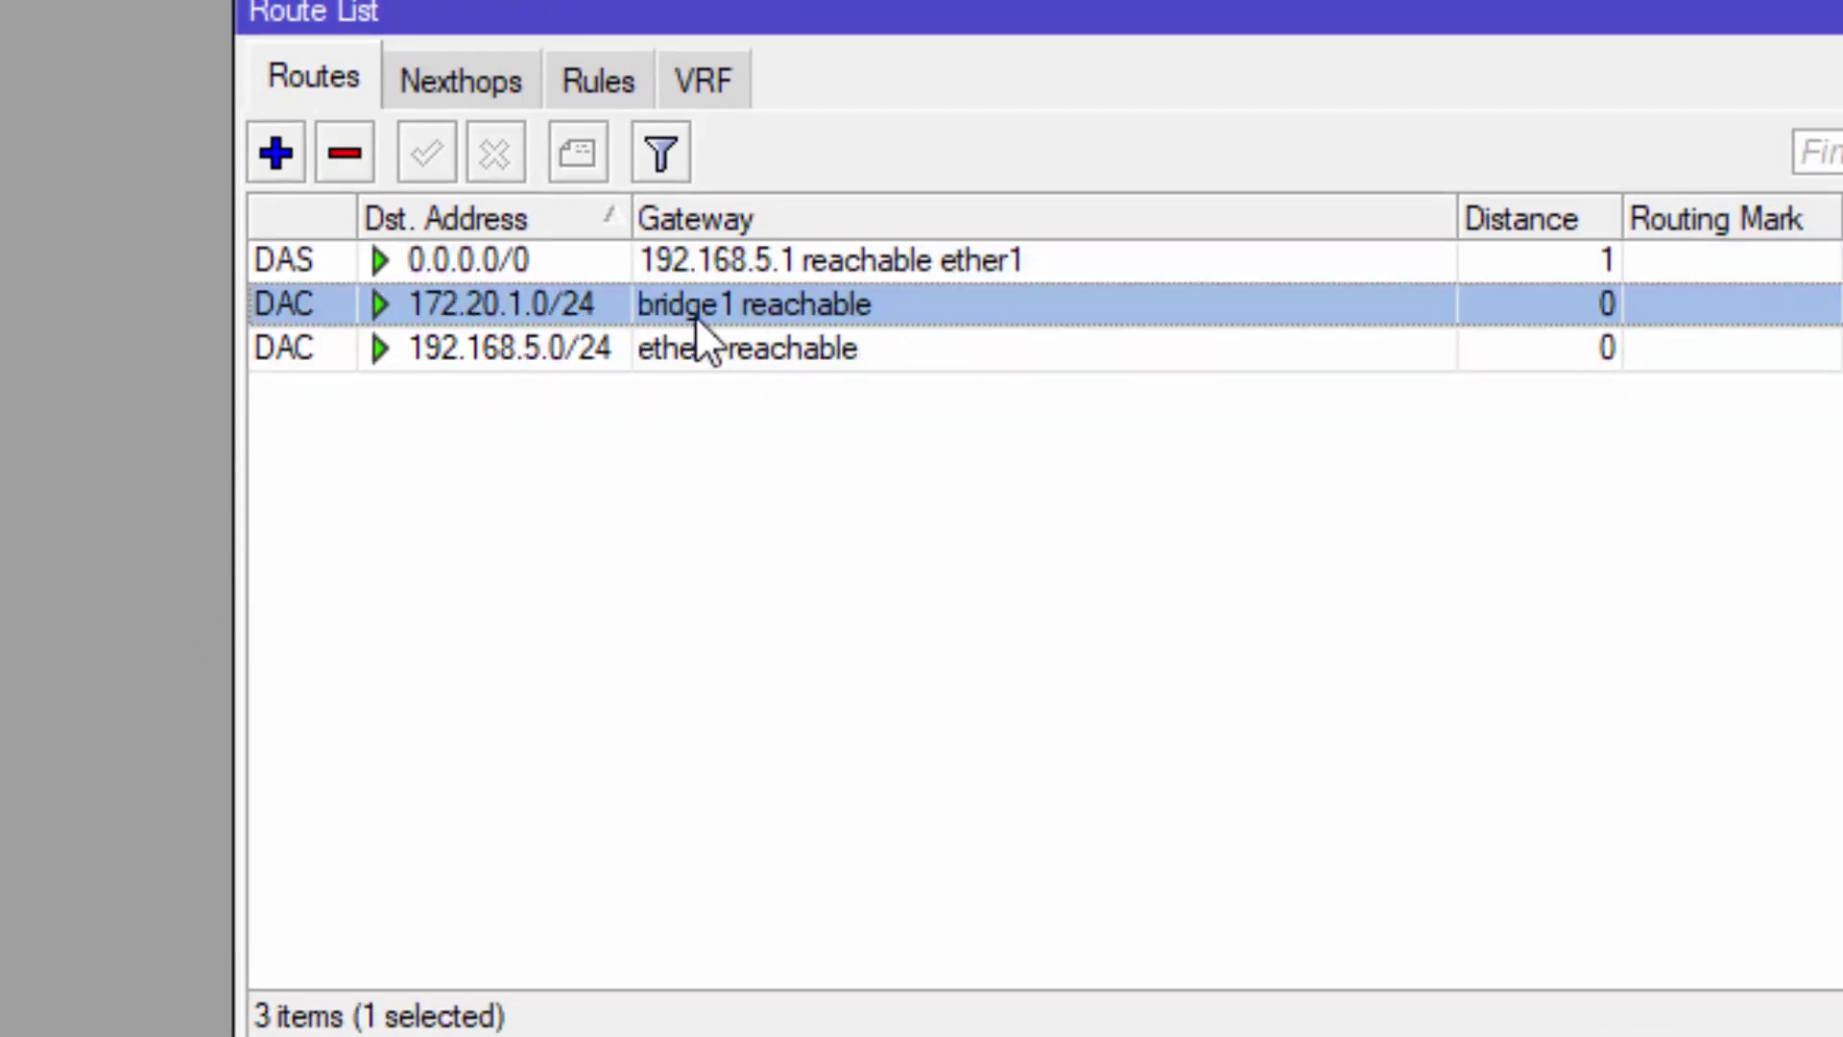
click(495, 349)
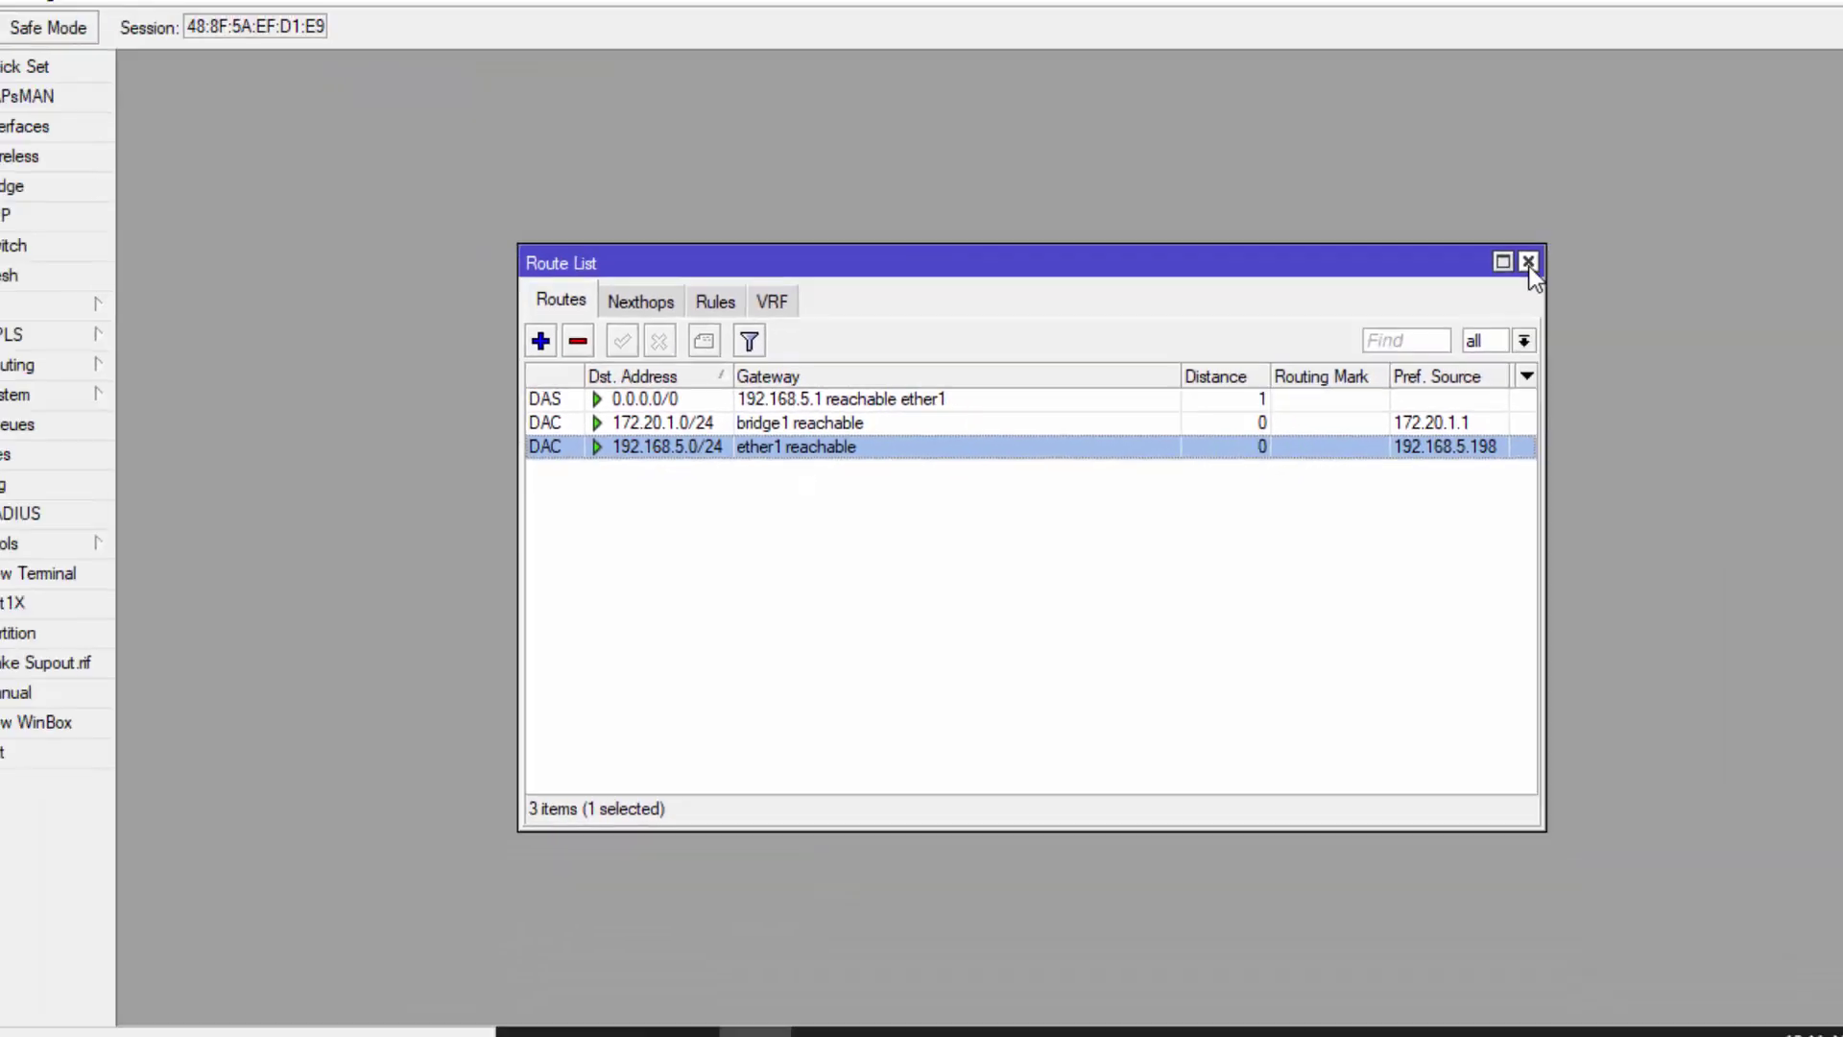
click(1527, 259)
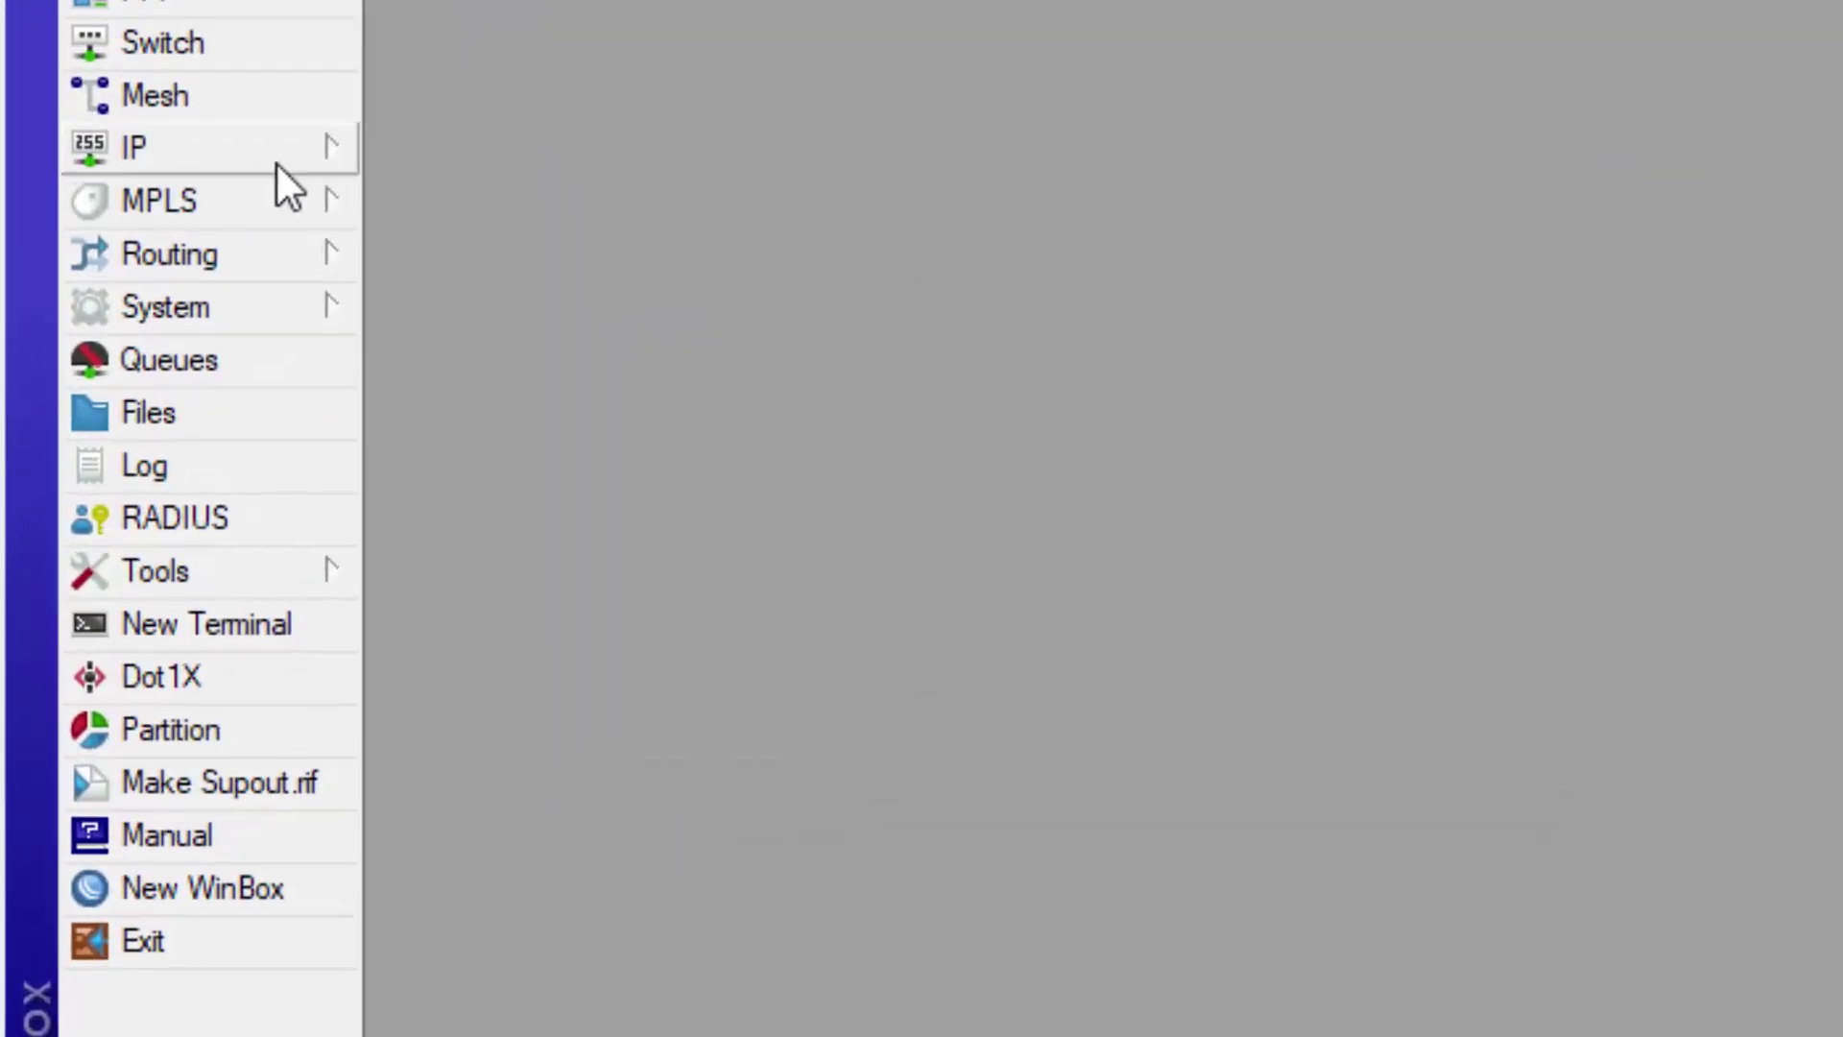
Step: Check the address range of the DHCP pool in the IP pool list, and close it
click(183, 278)
click(475, 864)
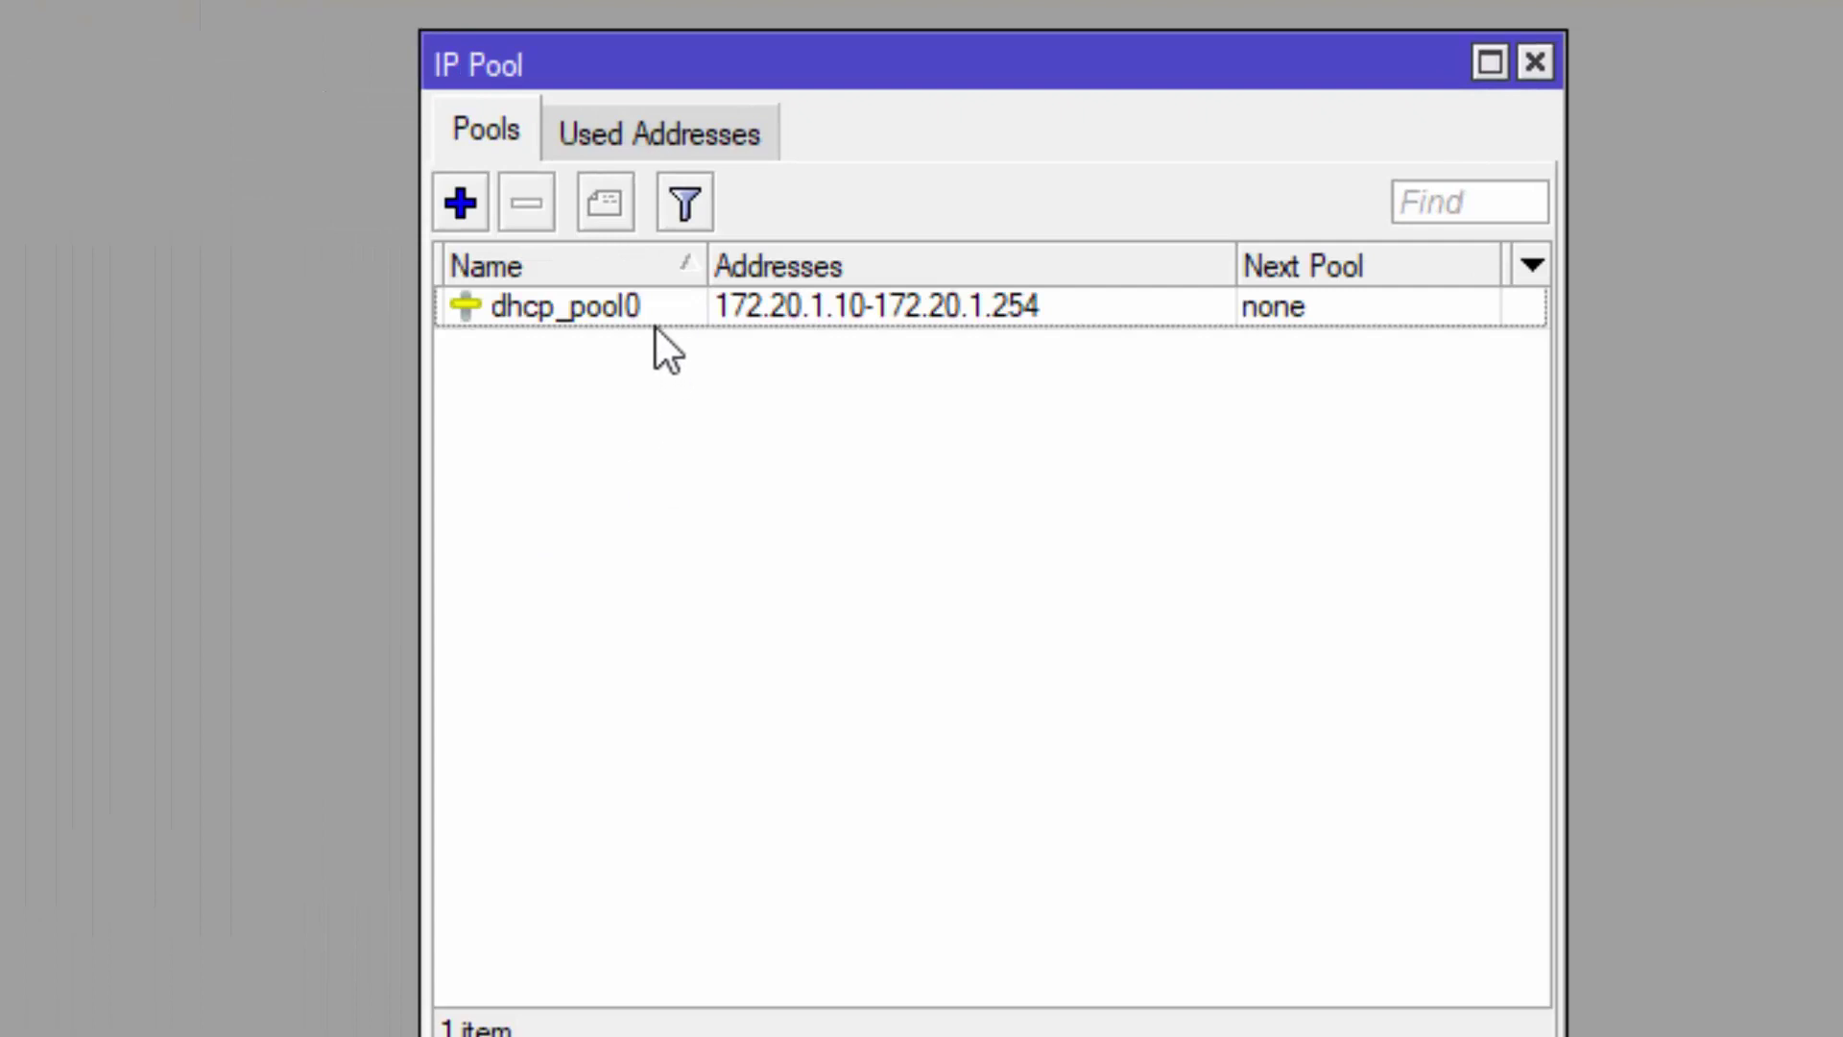
click(651, 317)
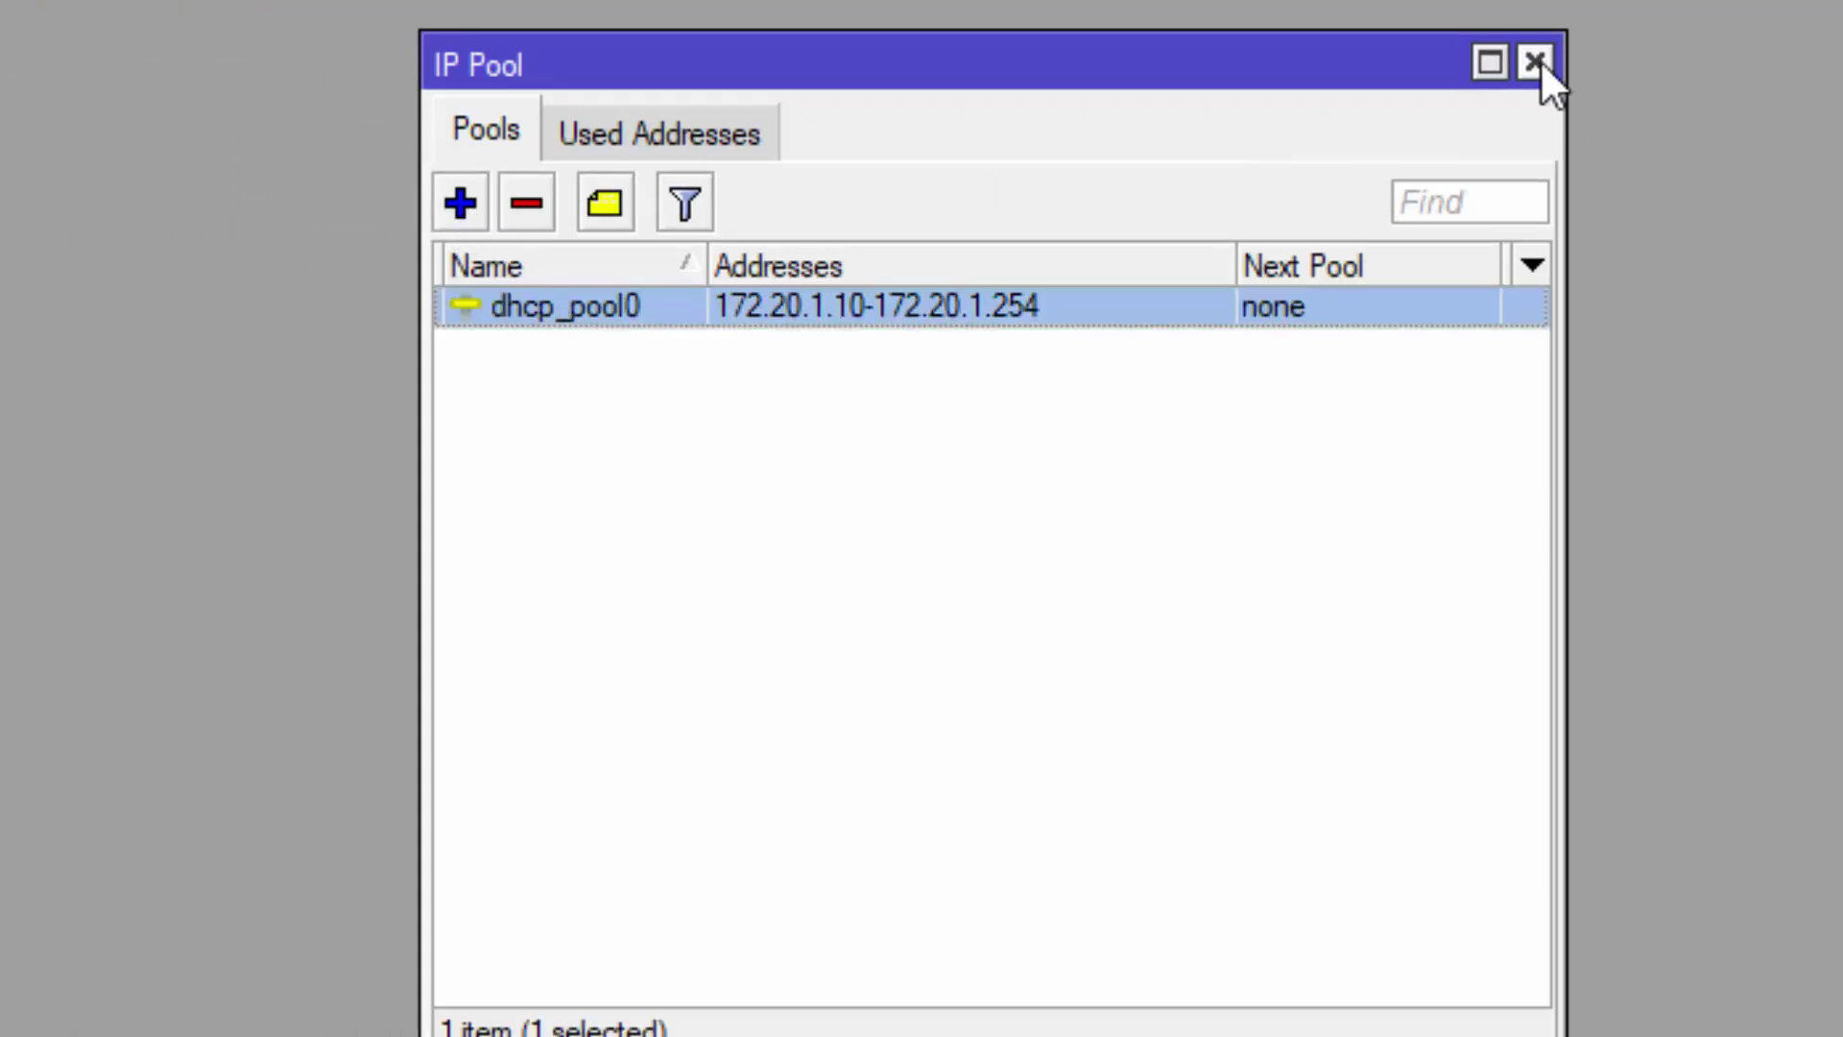
click(1535, 63)
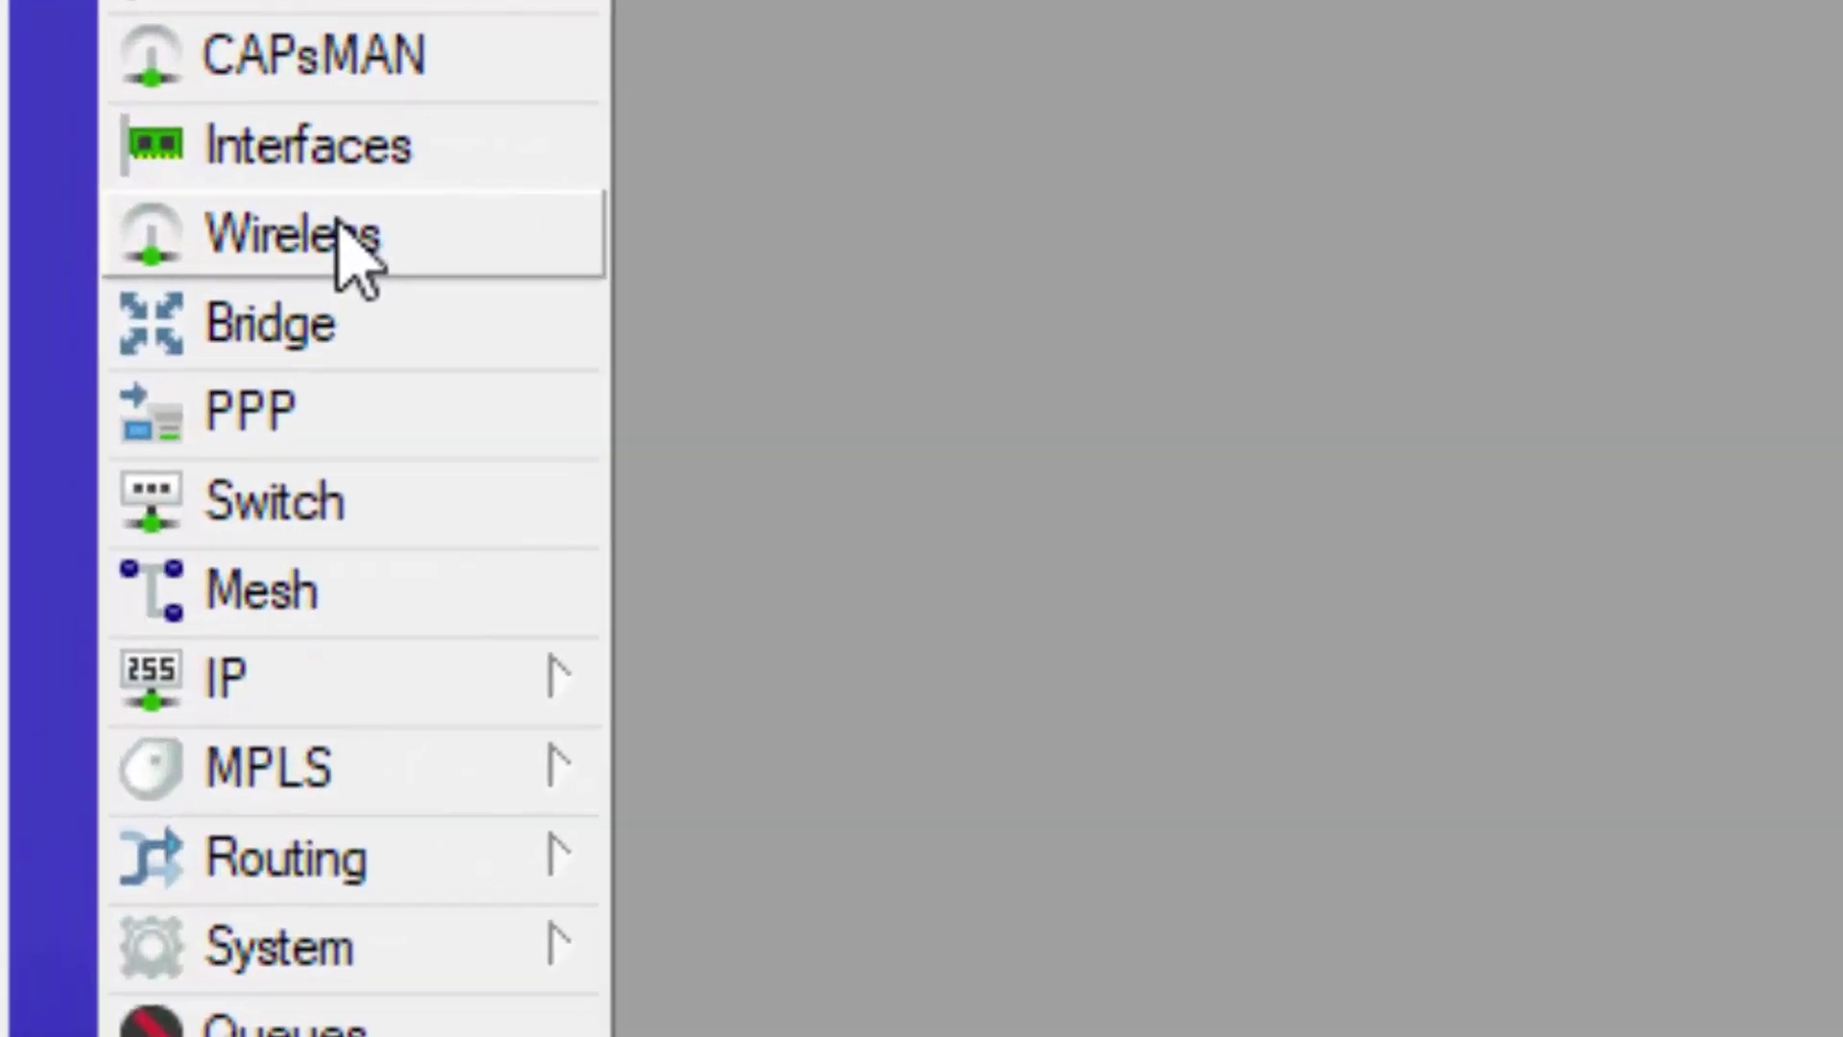
Step: Set the default wireless security profile to dynamic keys mode with WPA PSK and WPA2 PSK authentication
click(338, 230)
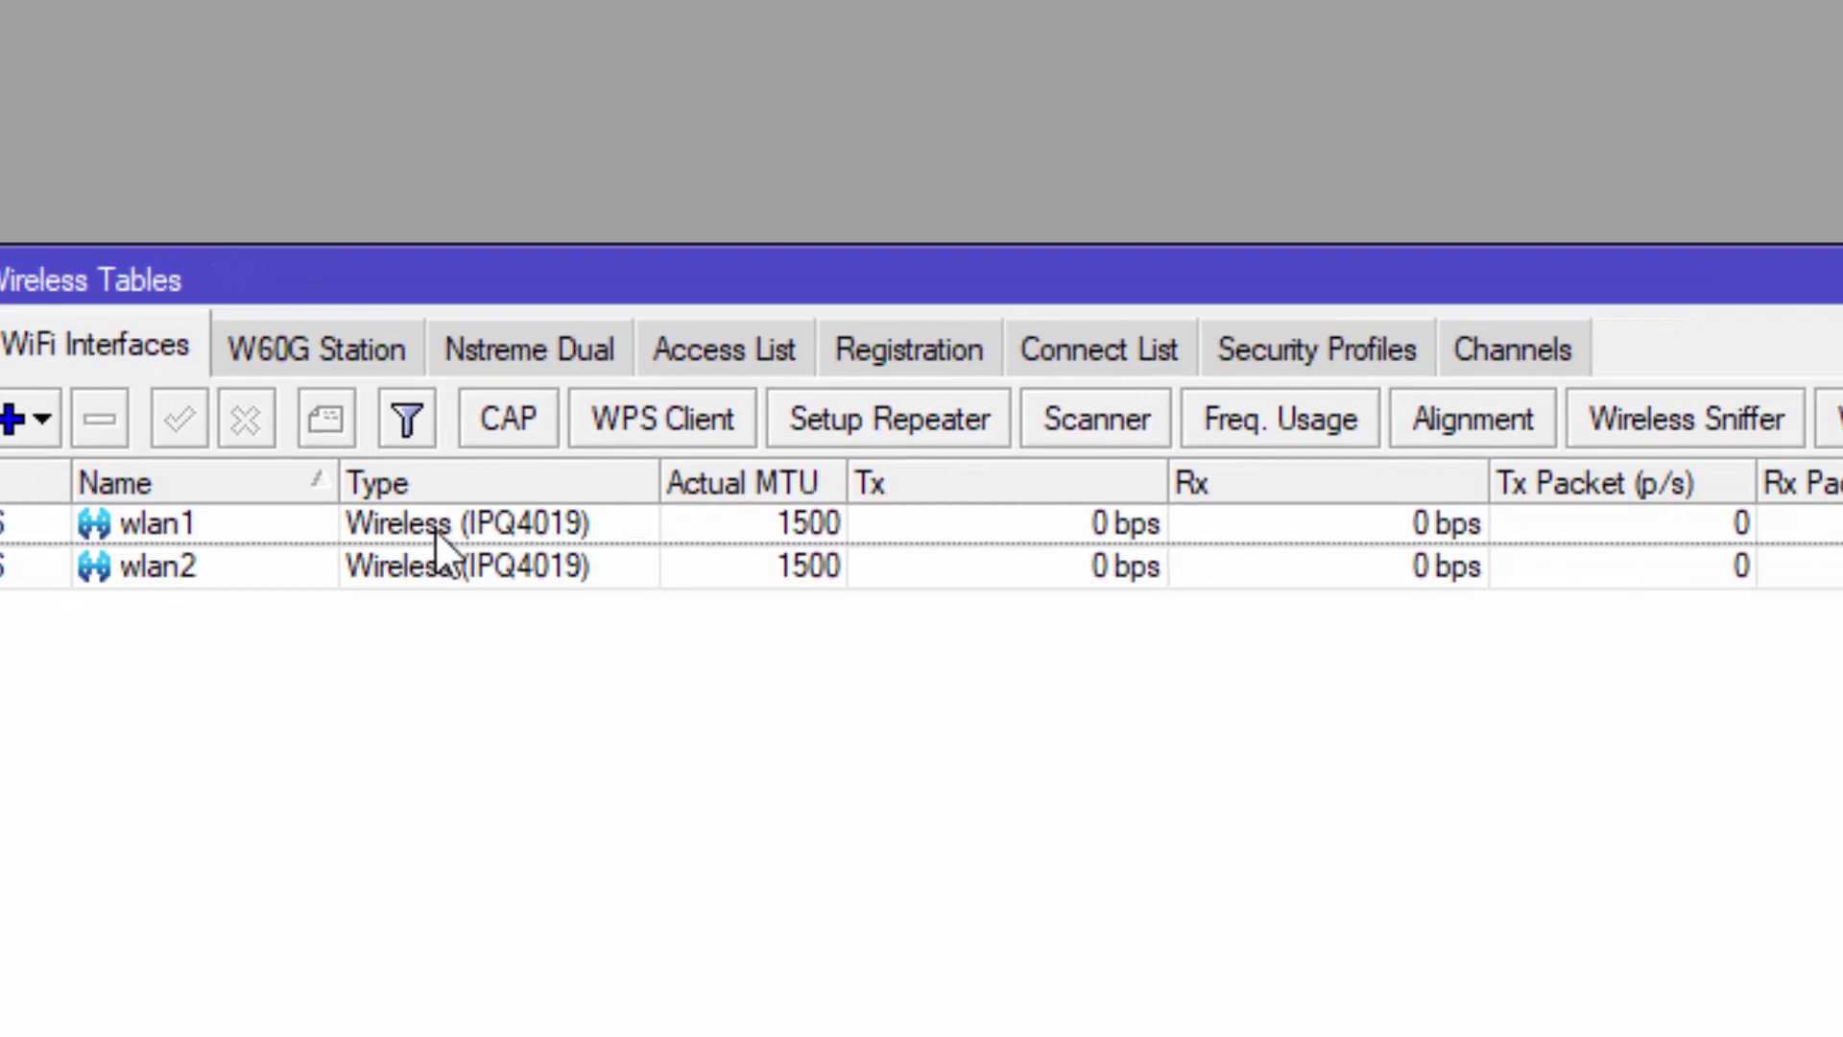
click(435, 528)
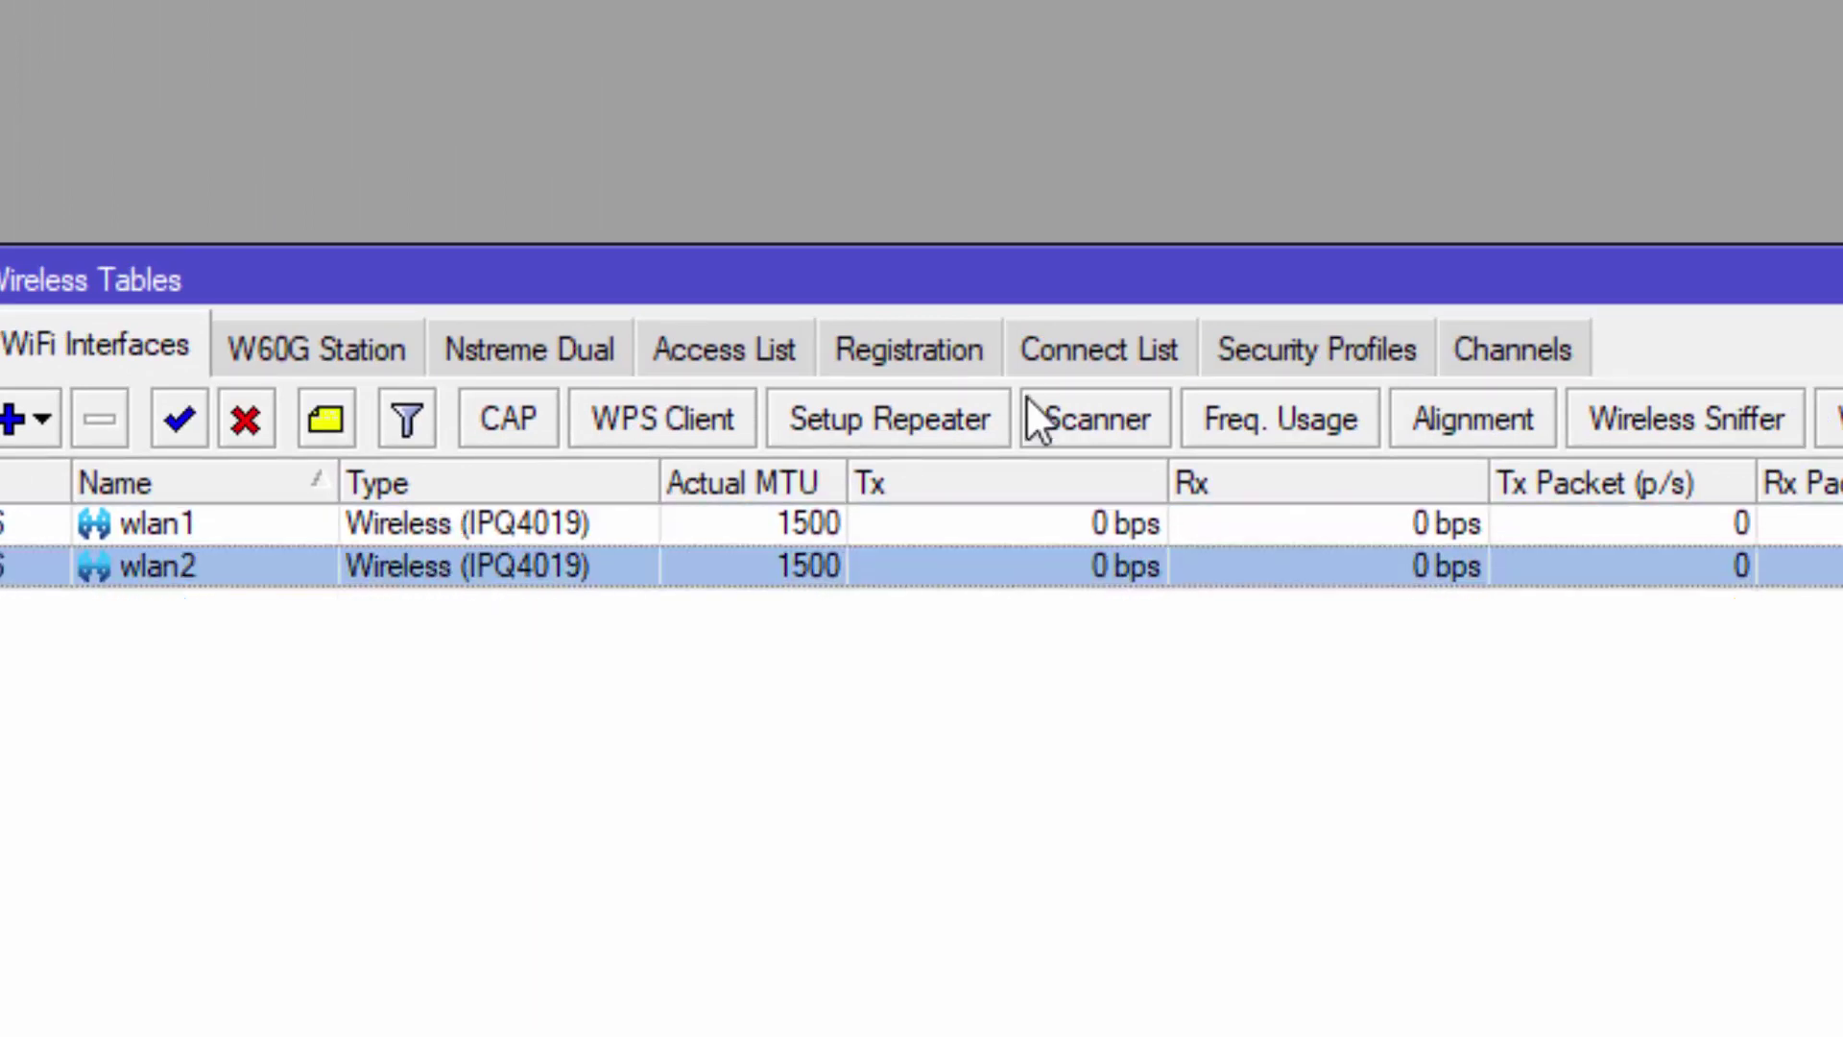
click(1256, 354)
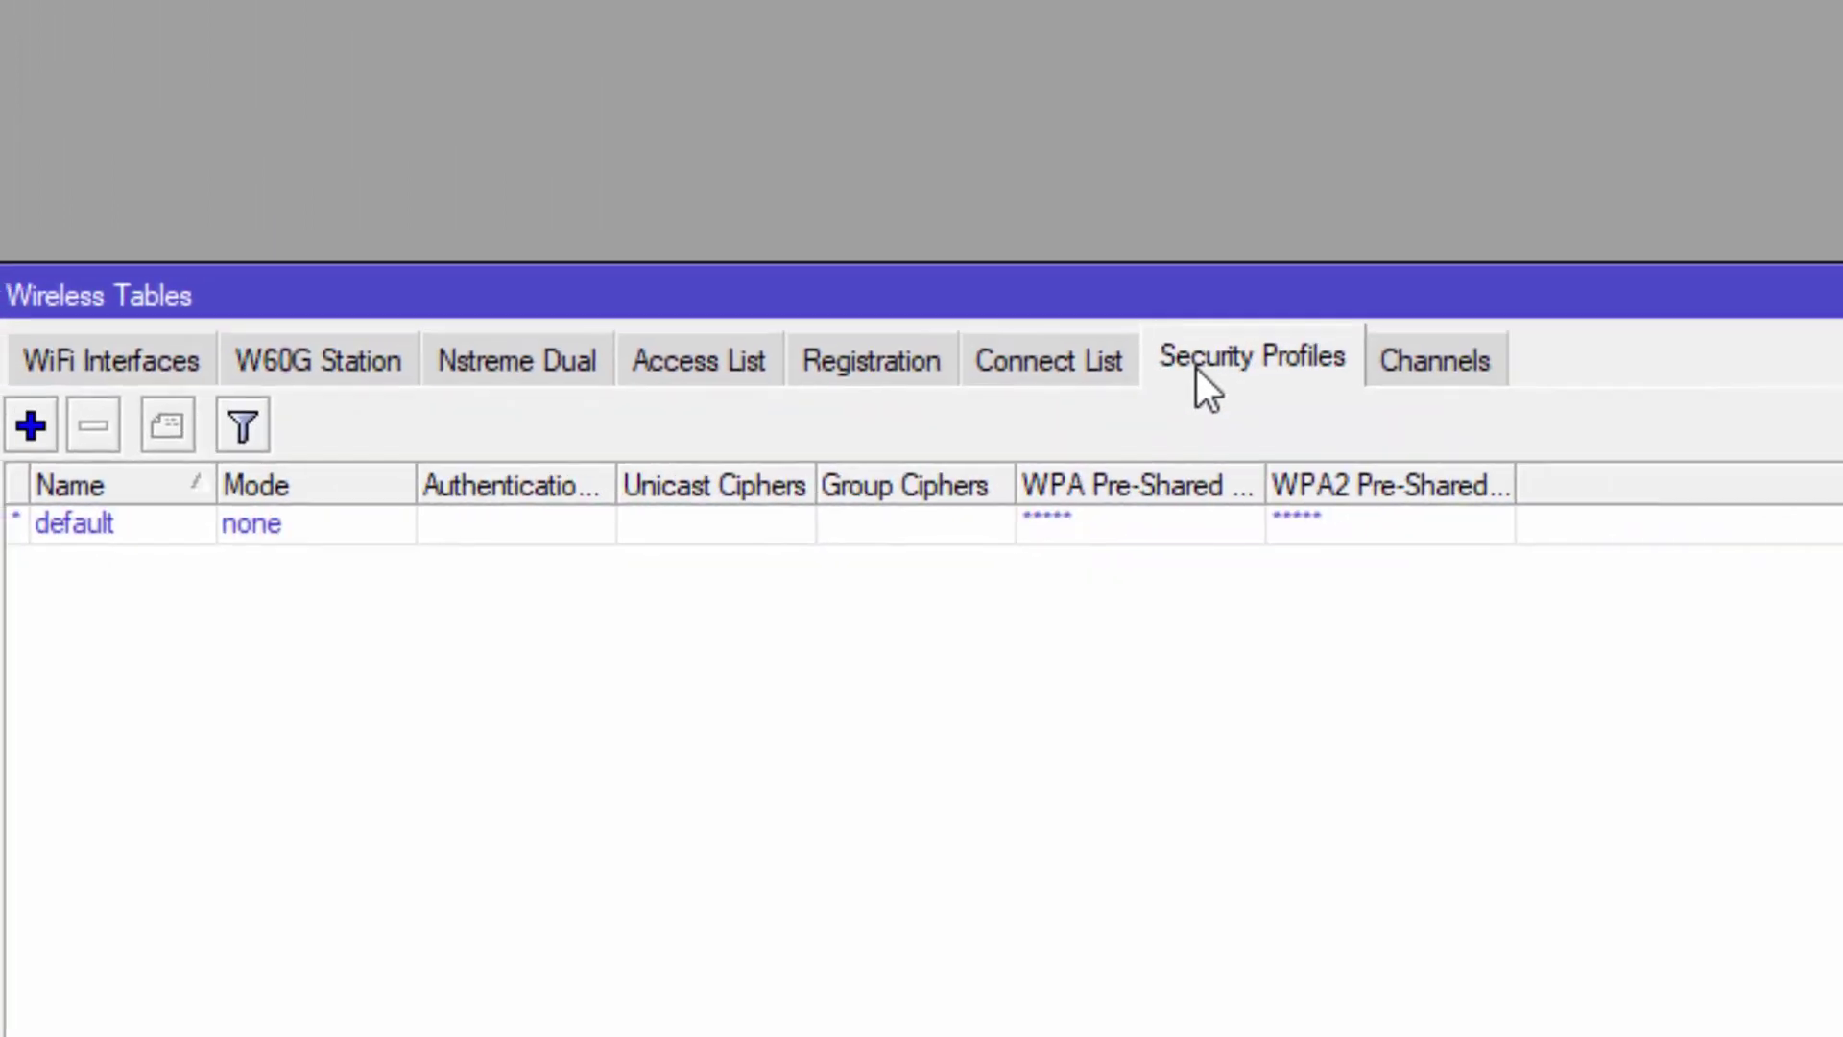
click(492, 528)
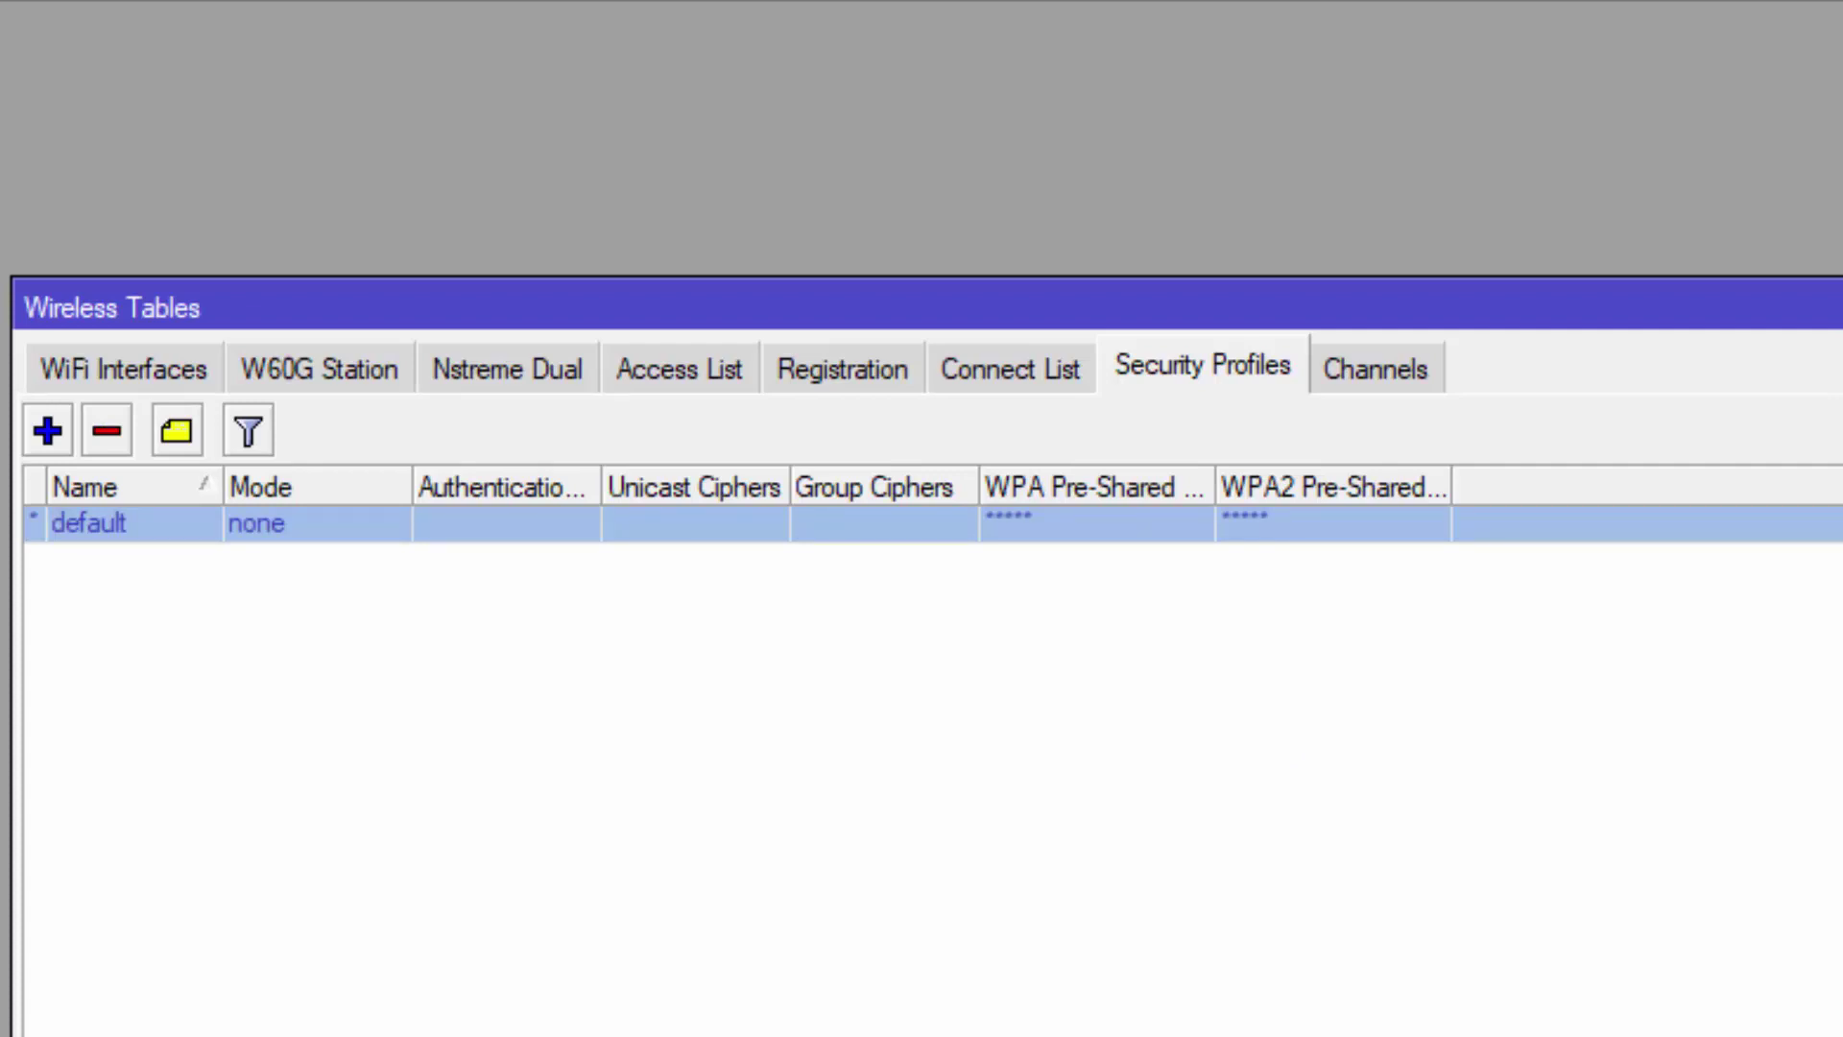
double_click(912, 531)
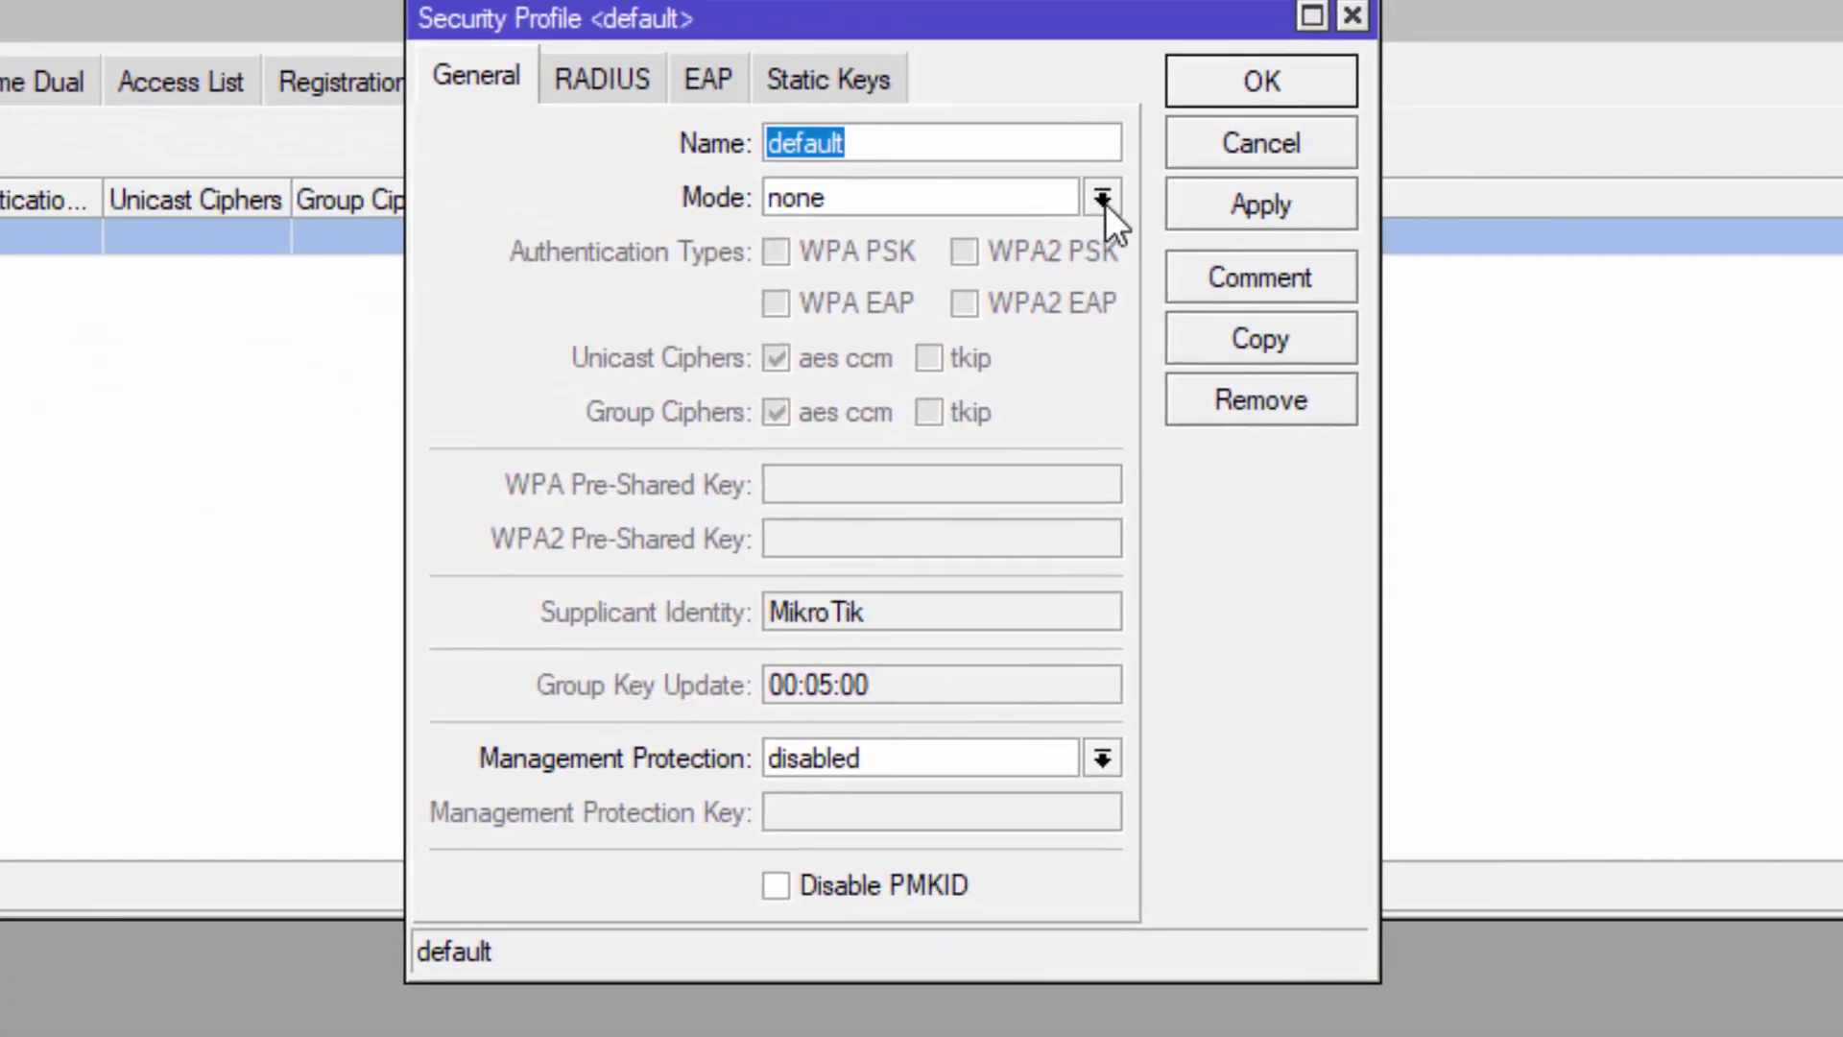
click(1104, 201)
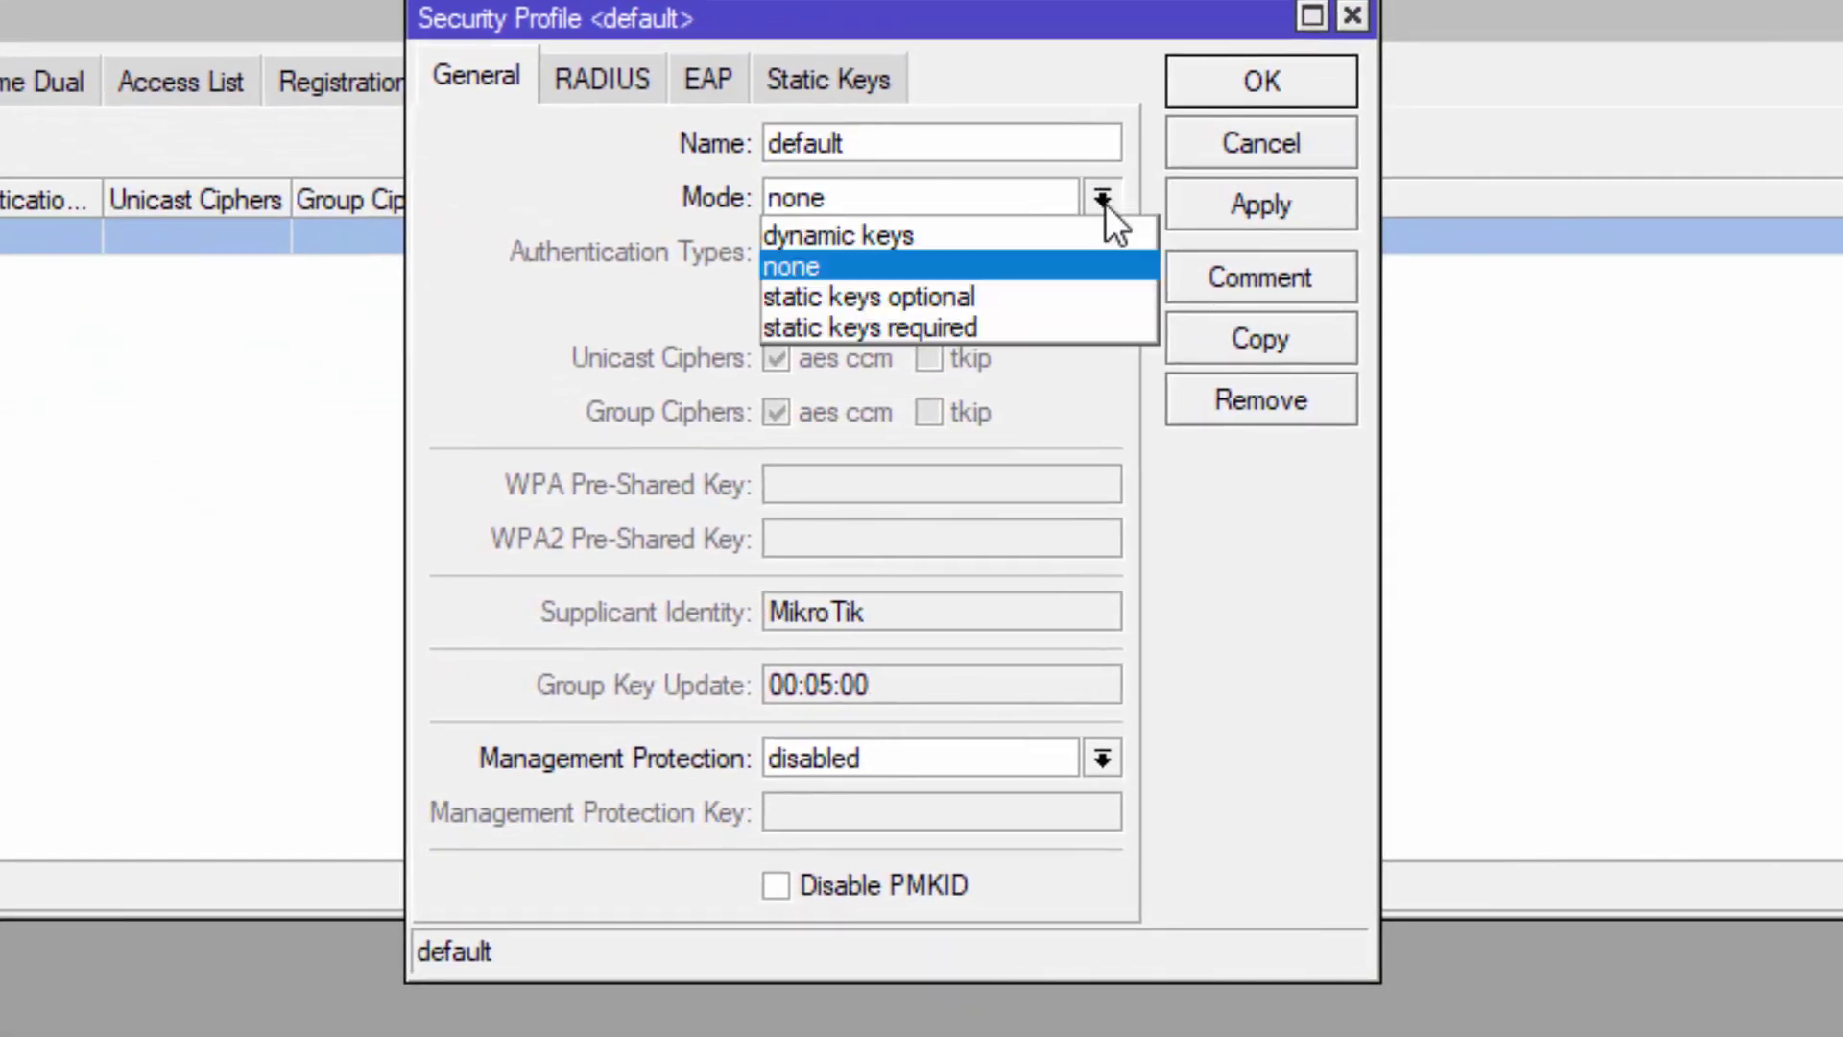
click(908, 238)
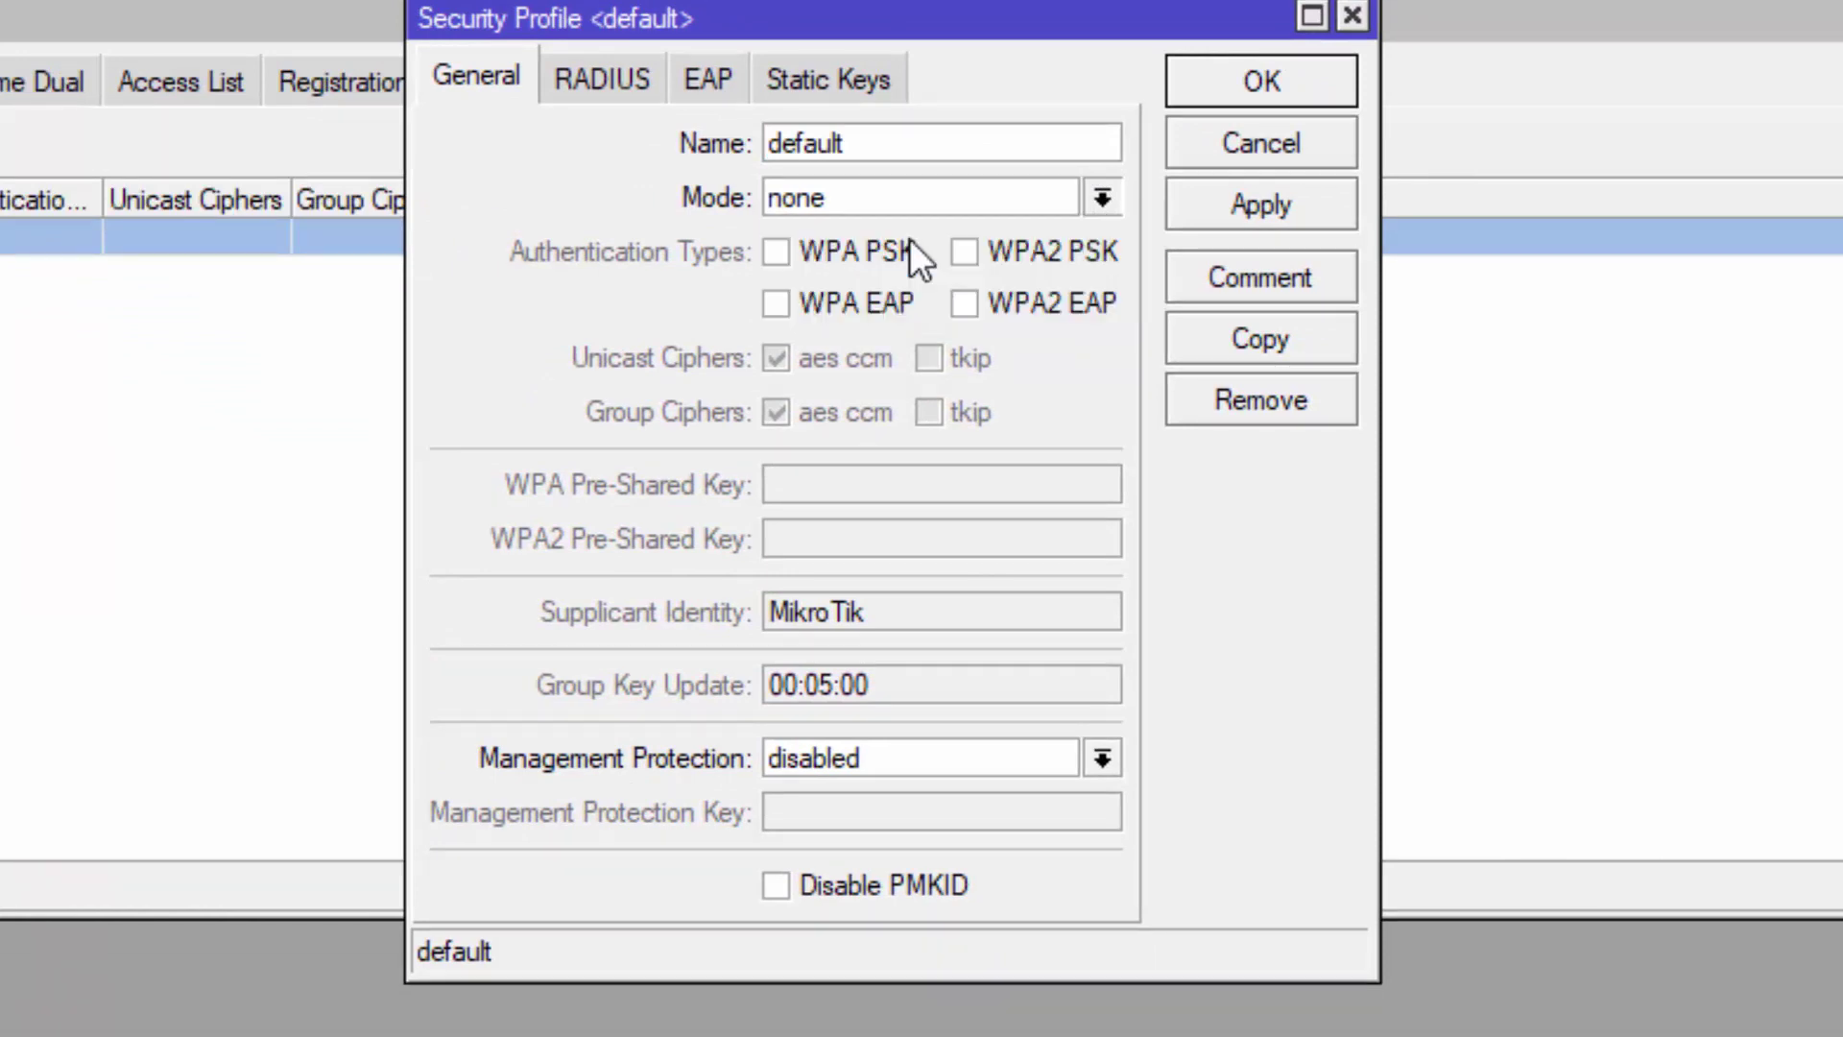
click(785, 251)
click(974, 254)
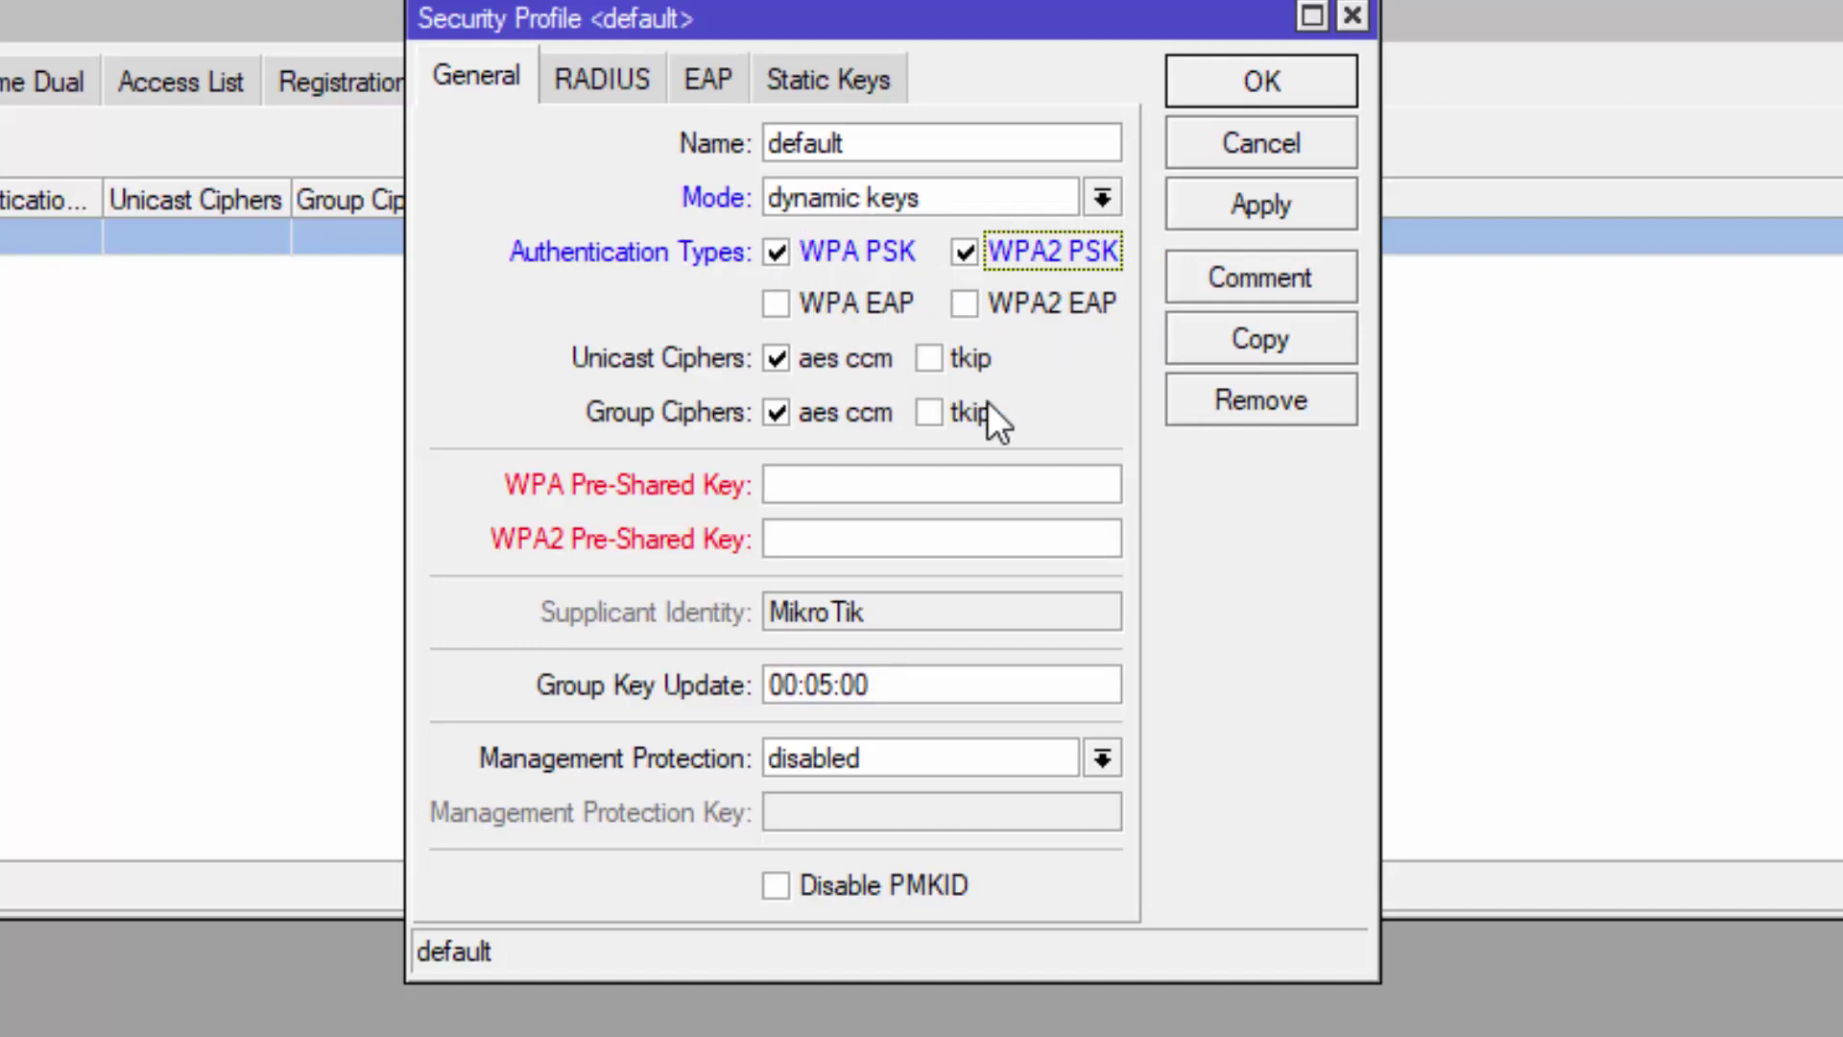
Step: Enter the WPA and WPA2 pre-shared keys in the default security profile and save it
click(838, 486)
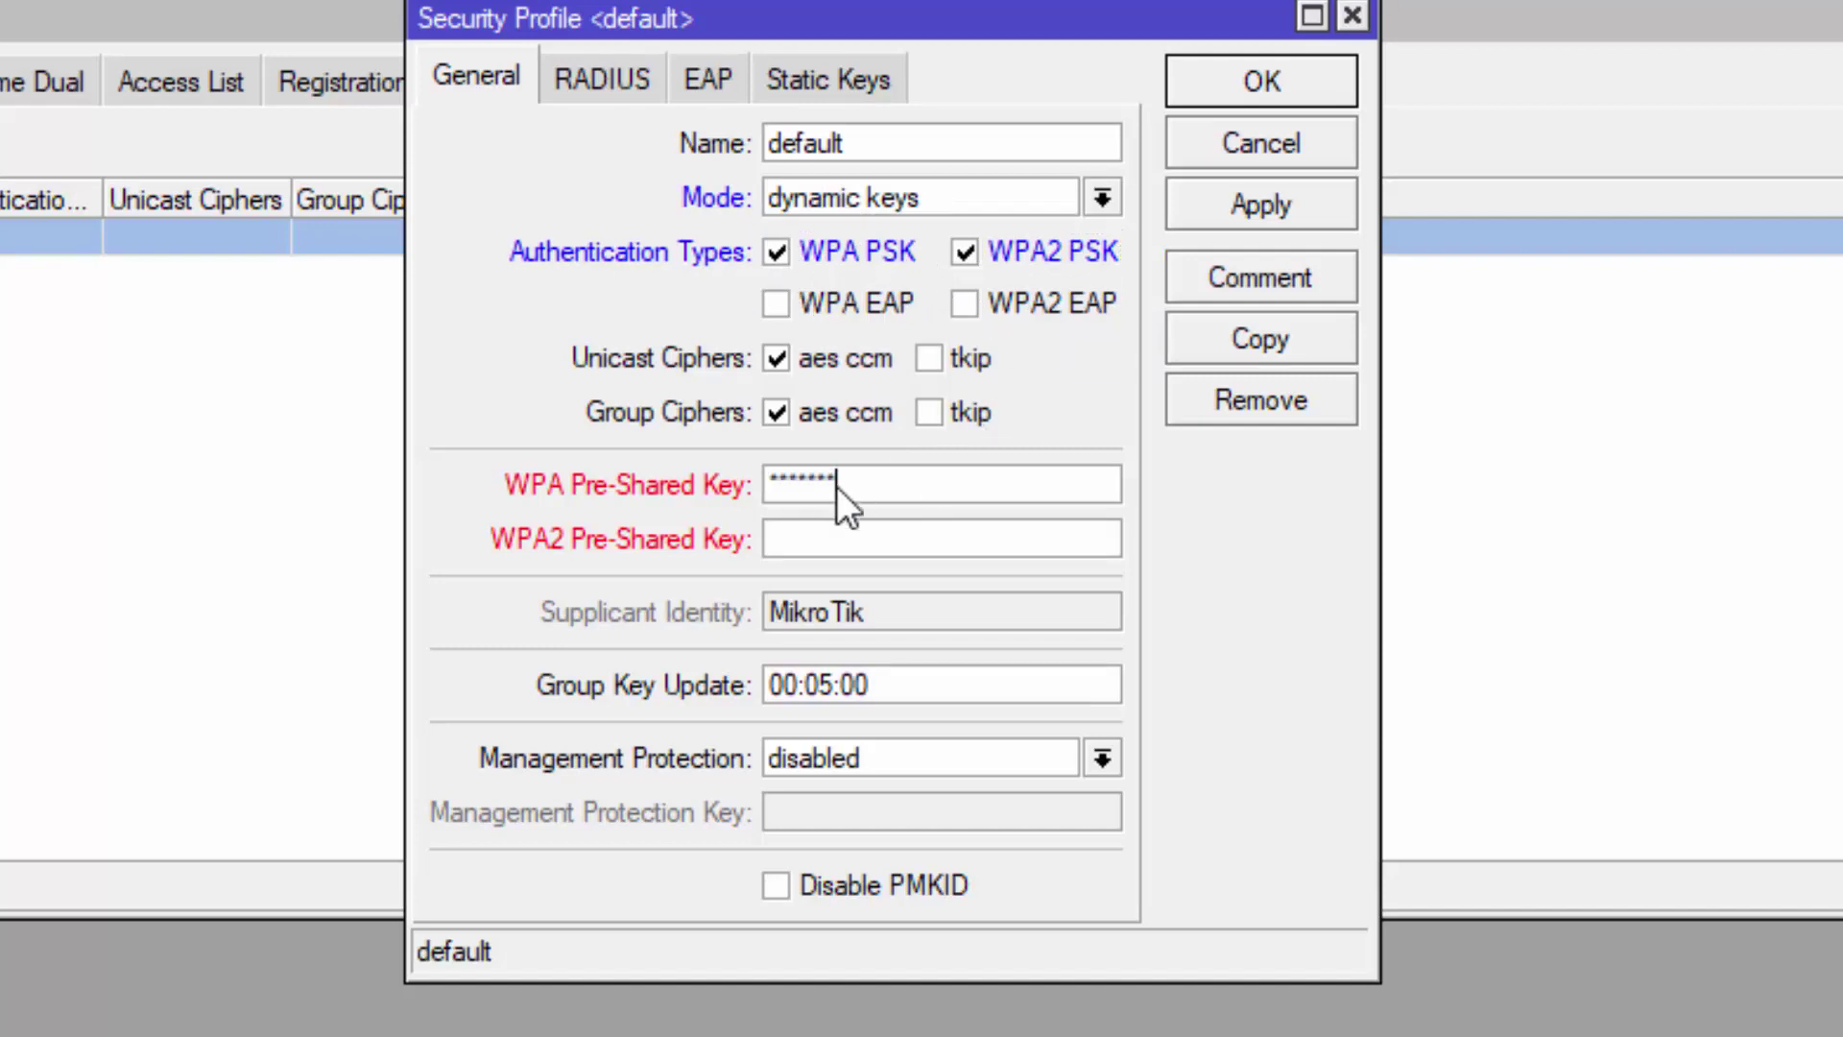
text(**)
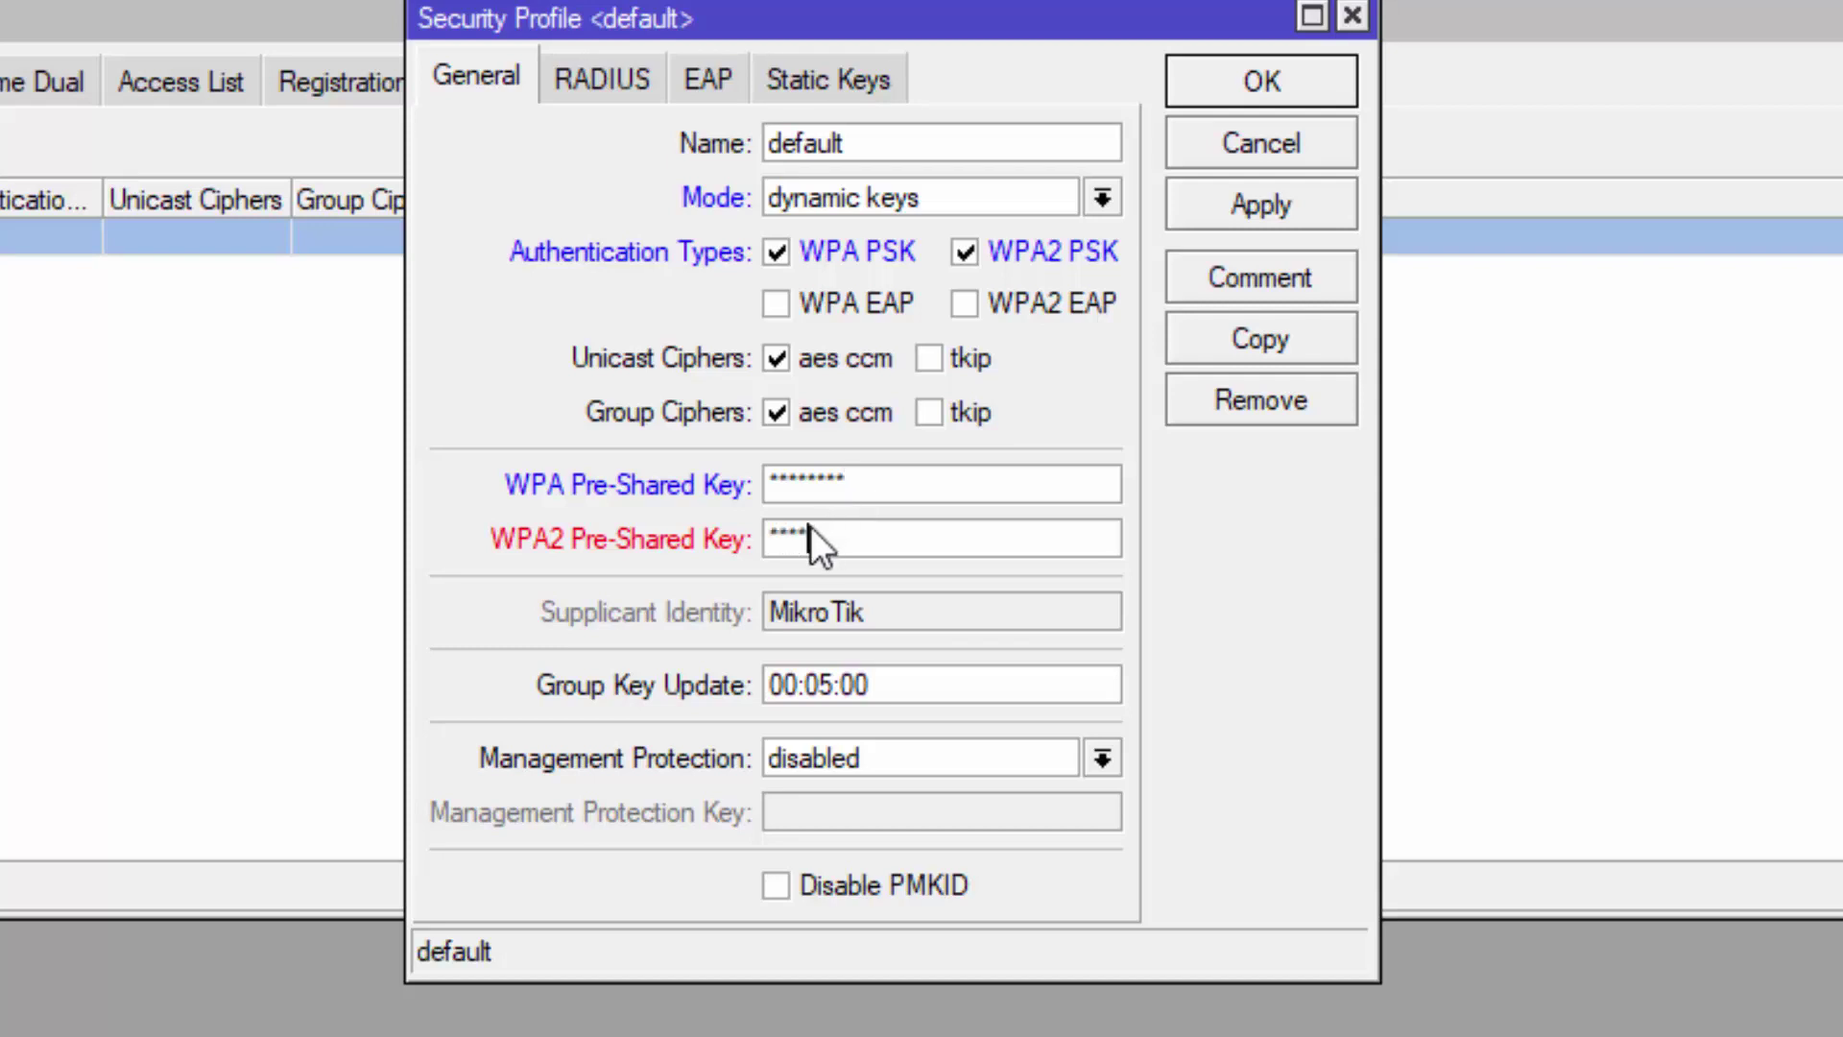
text(*)
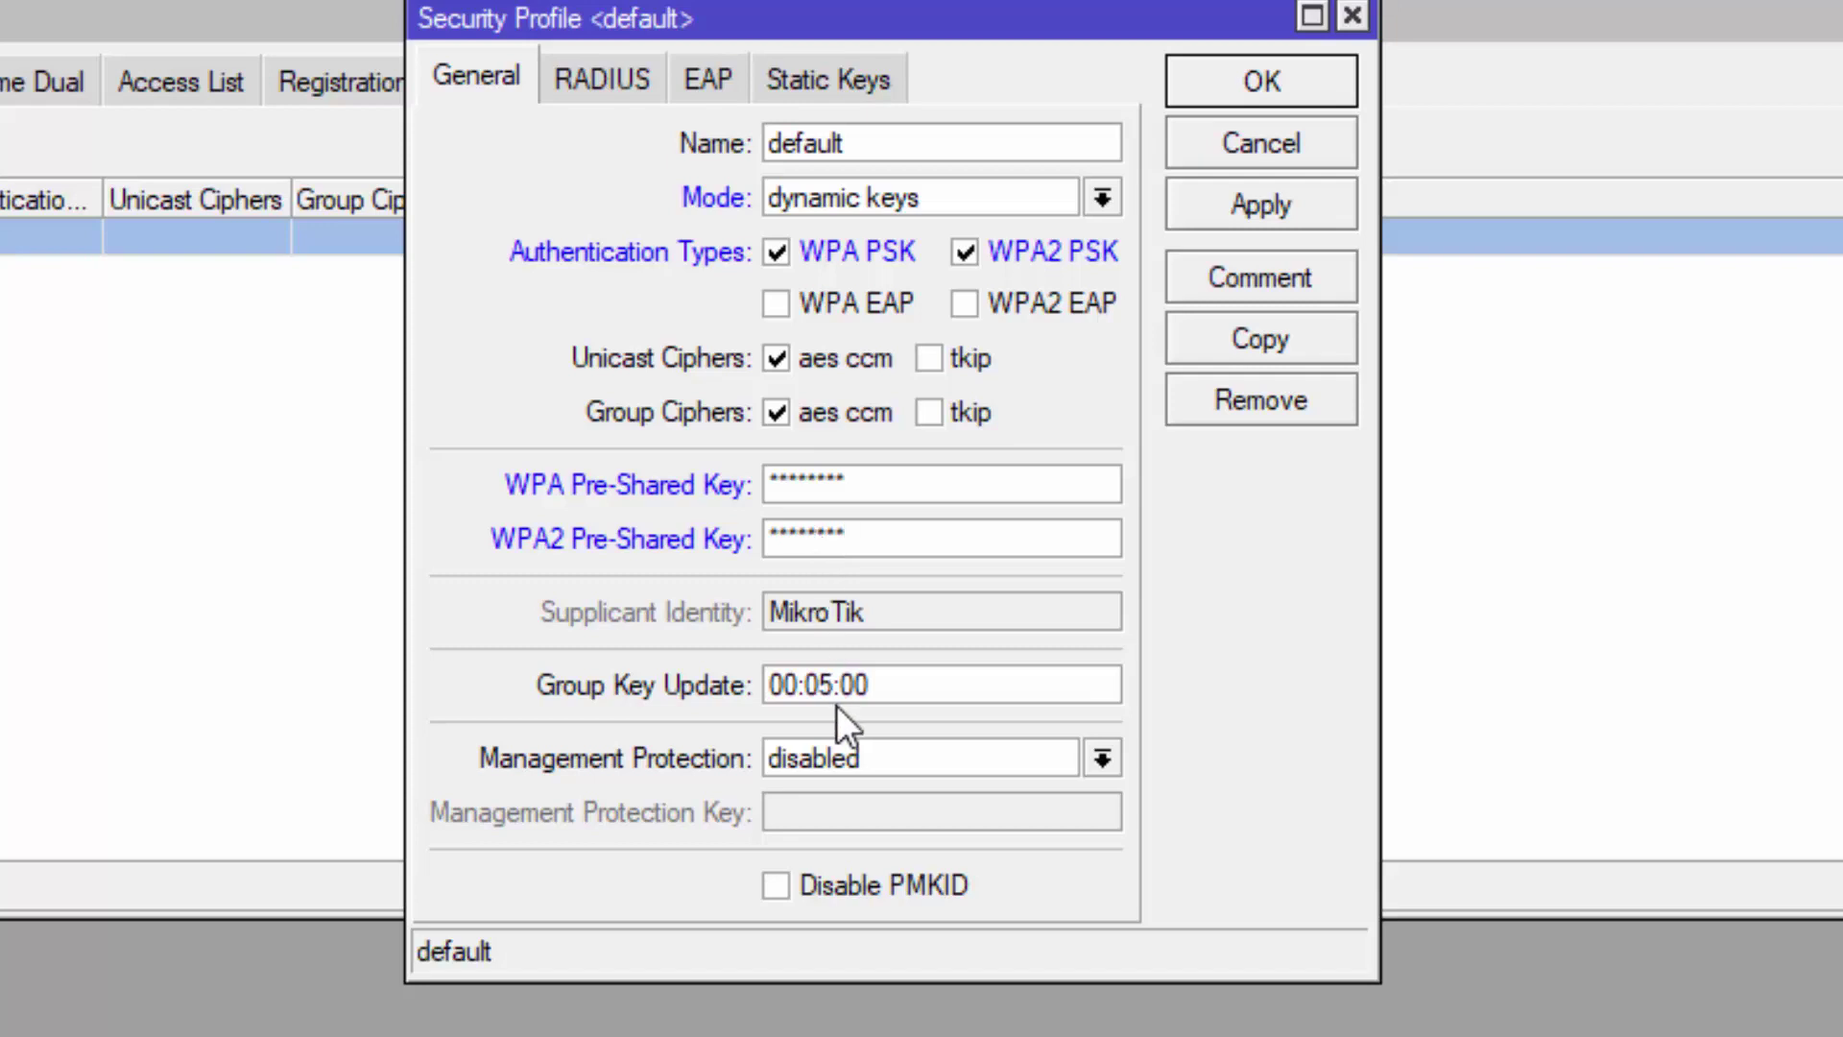
click(1277, 211)
click(1277, 80)
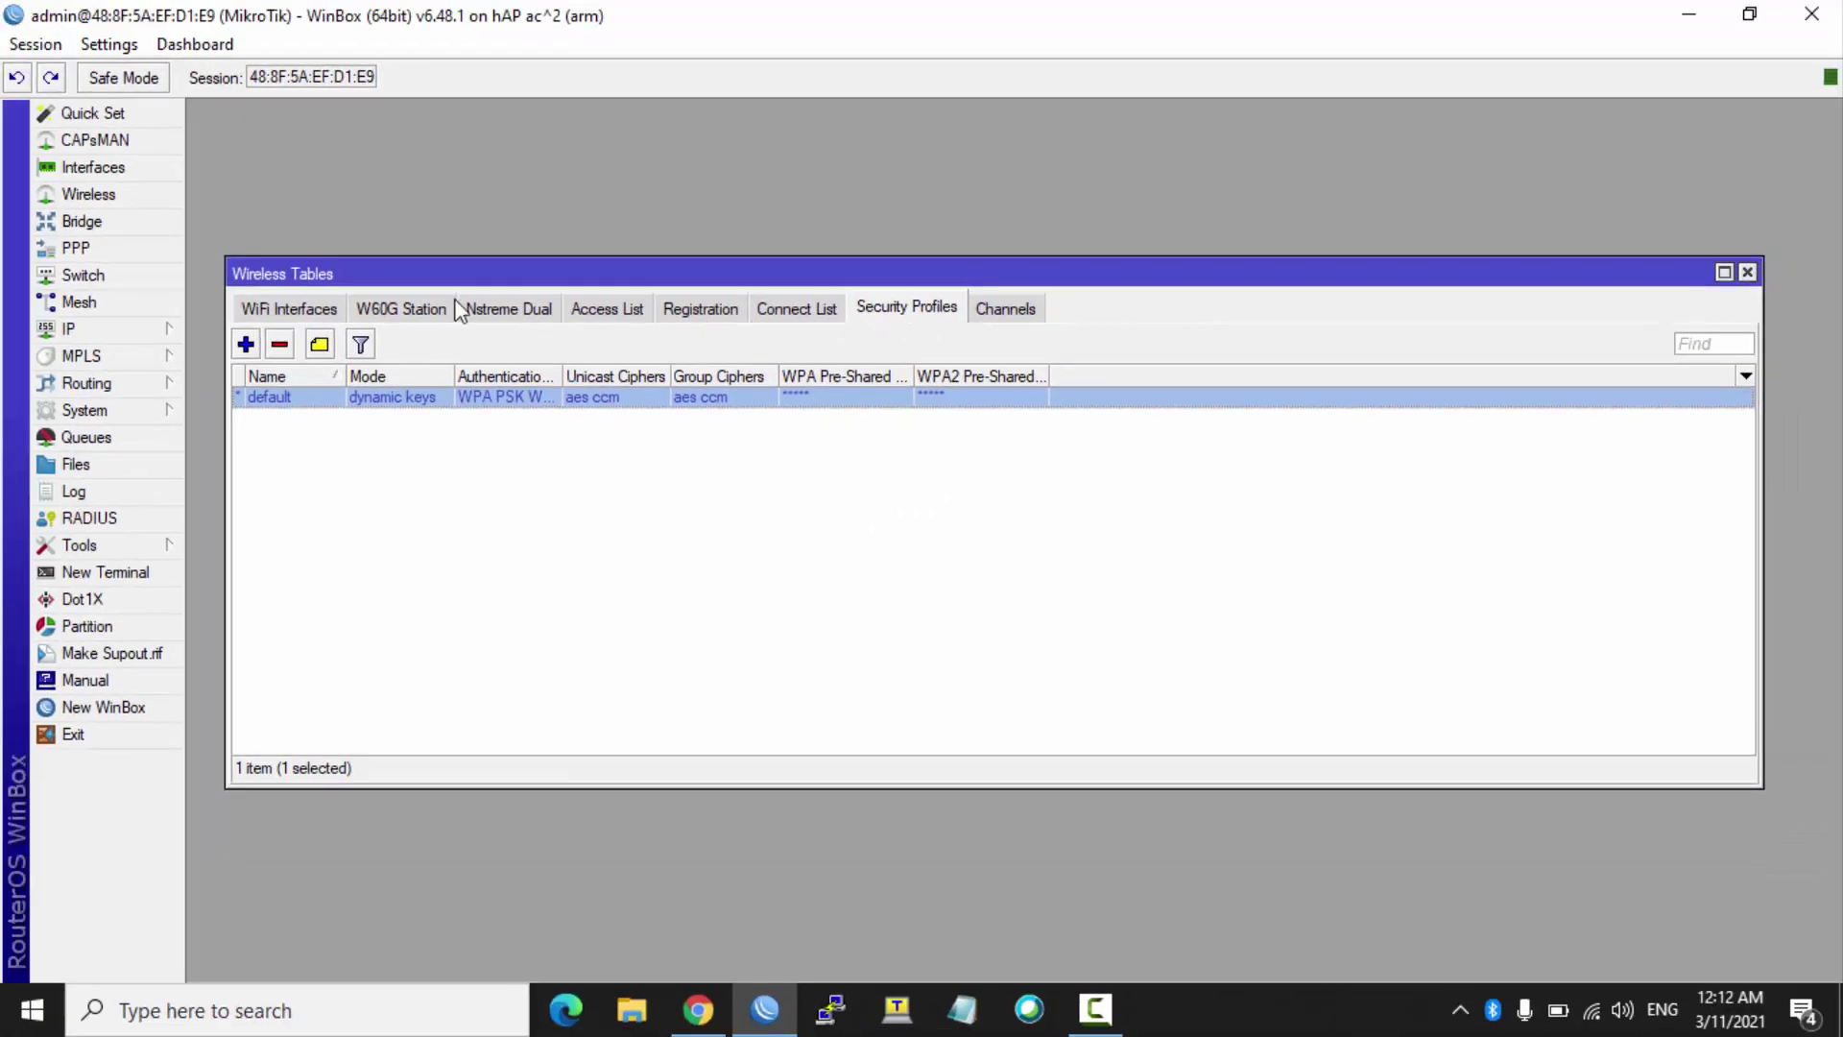
Step: Set the wlan1 interface to ap bridge mode on the 2GHz-B/G/N band
click(319, 309)
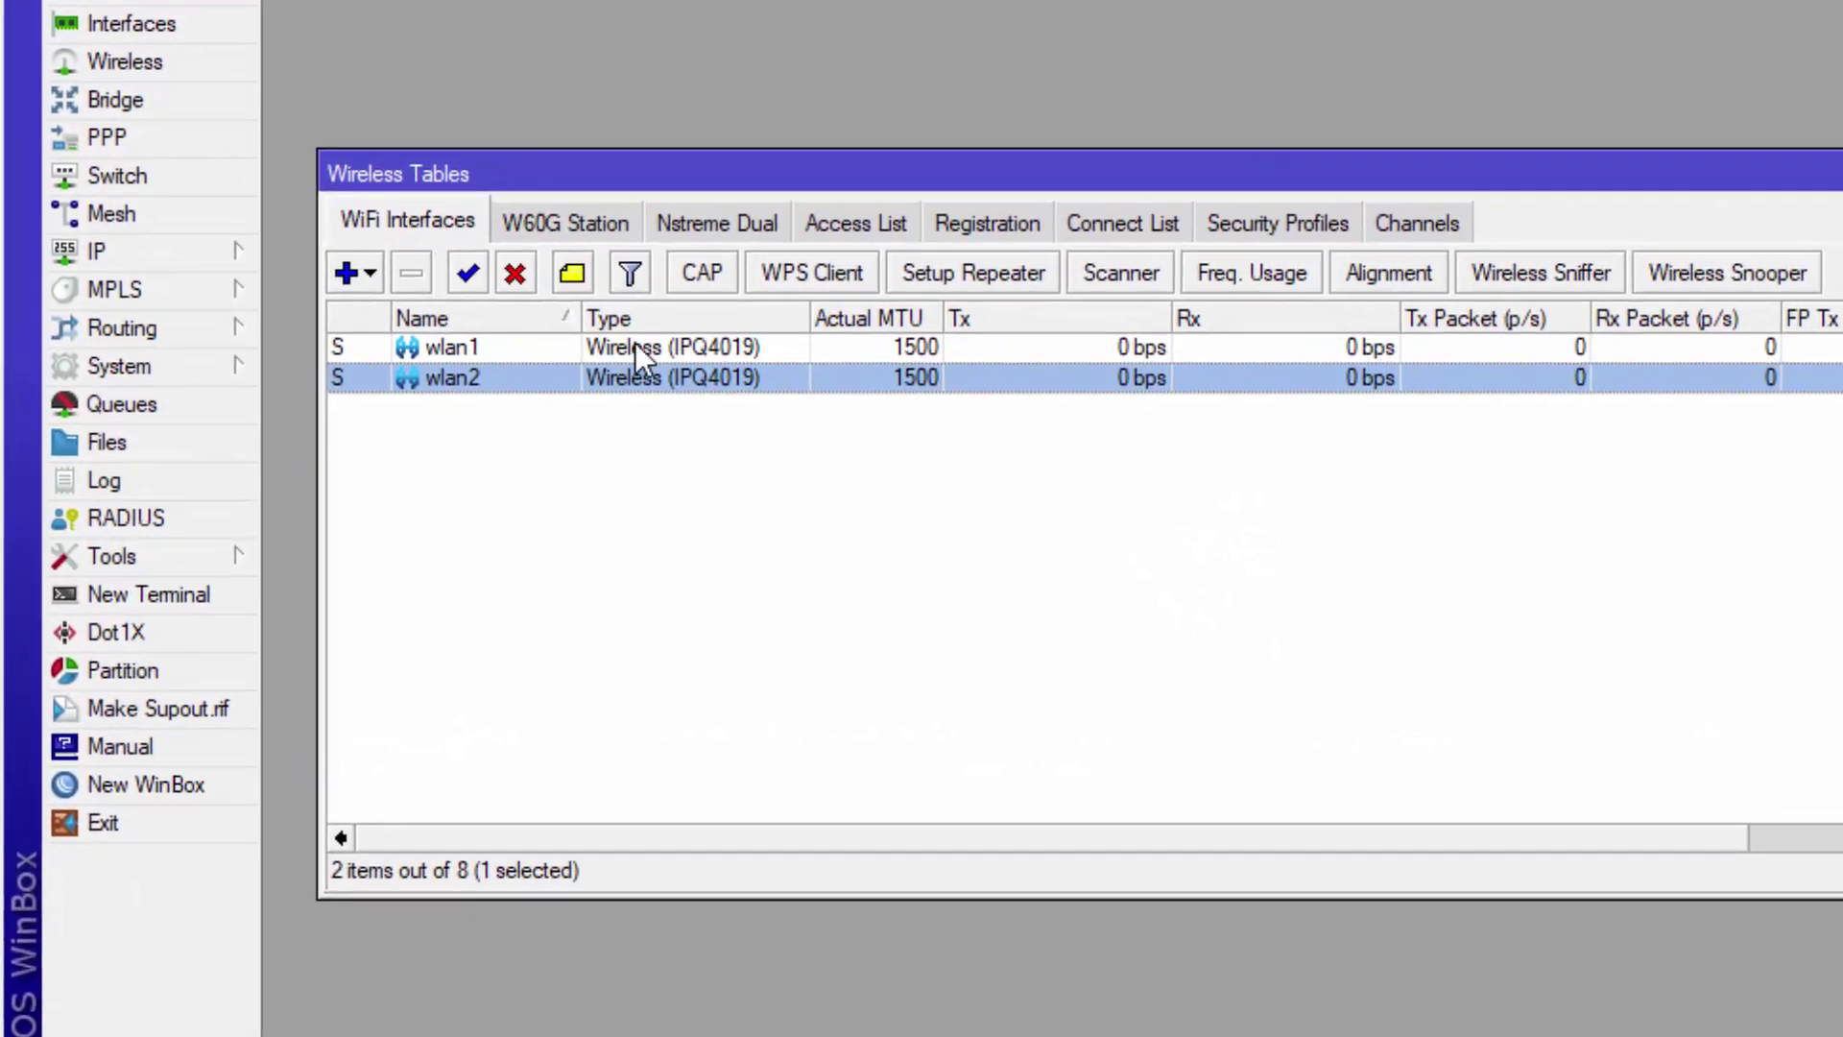
double_click(638, 344)
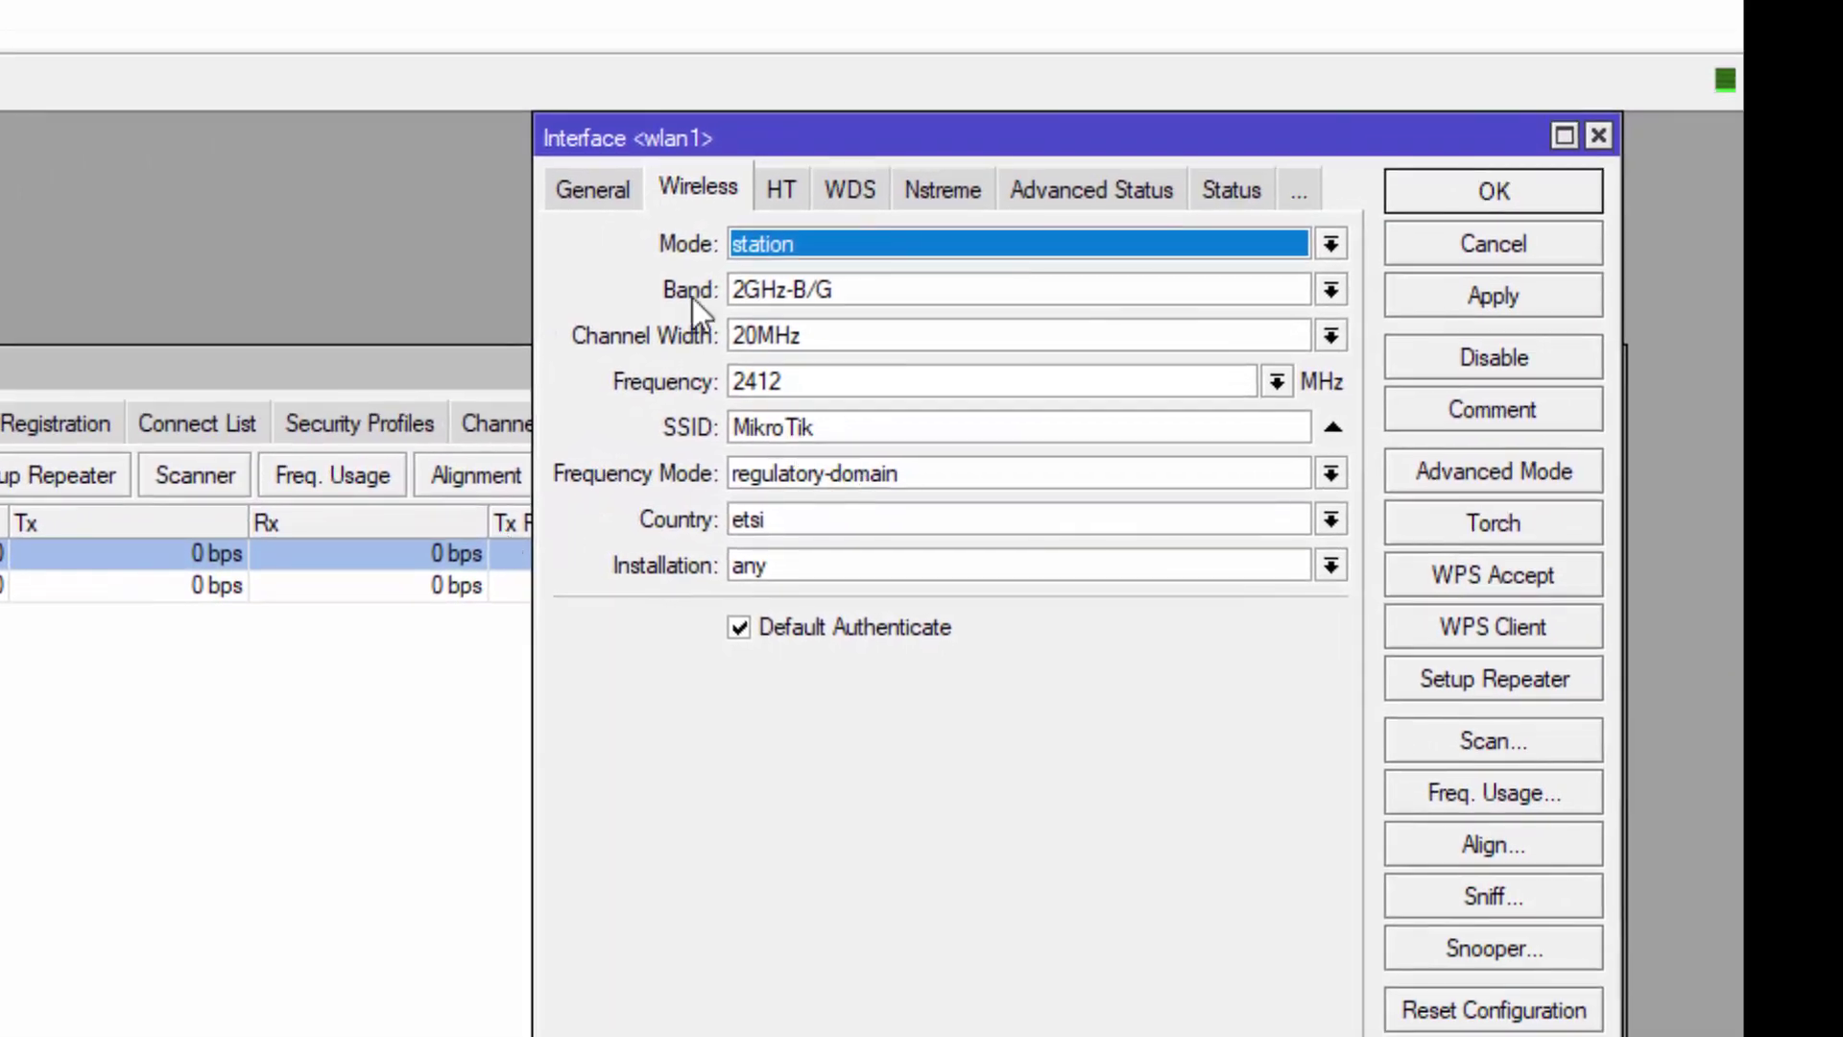
click(603, 198)
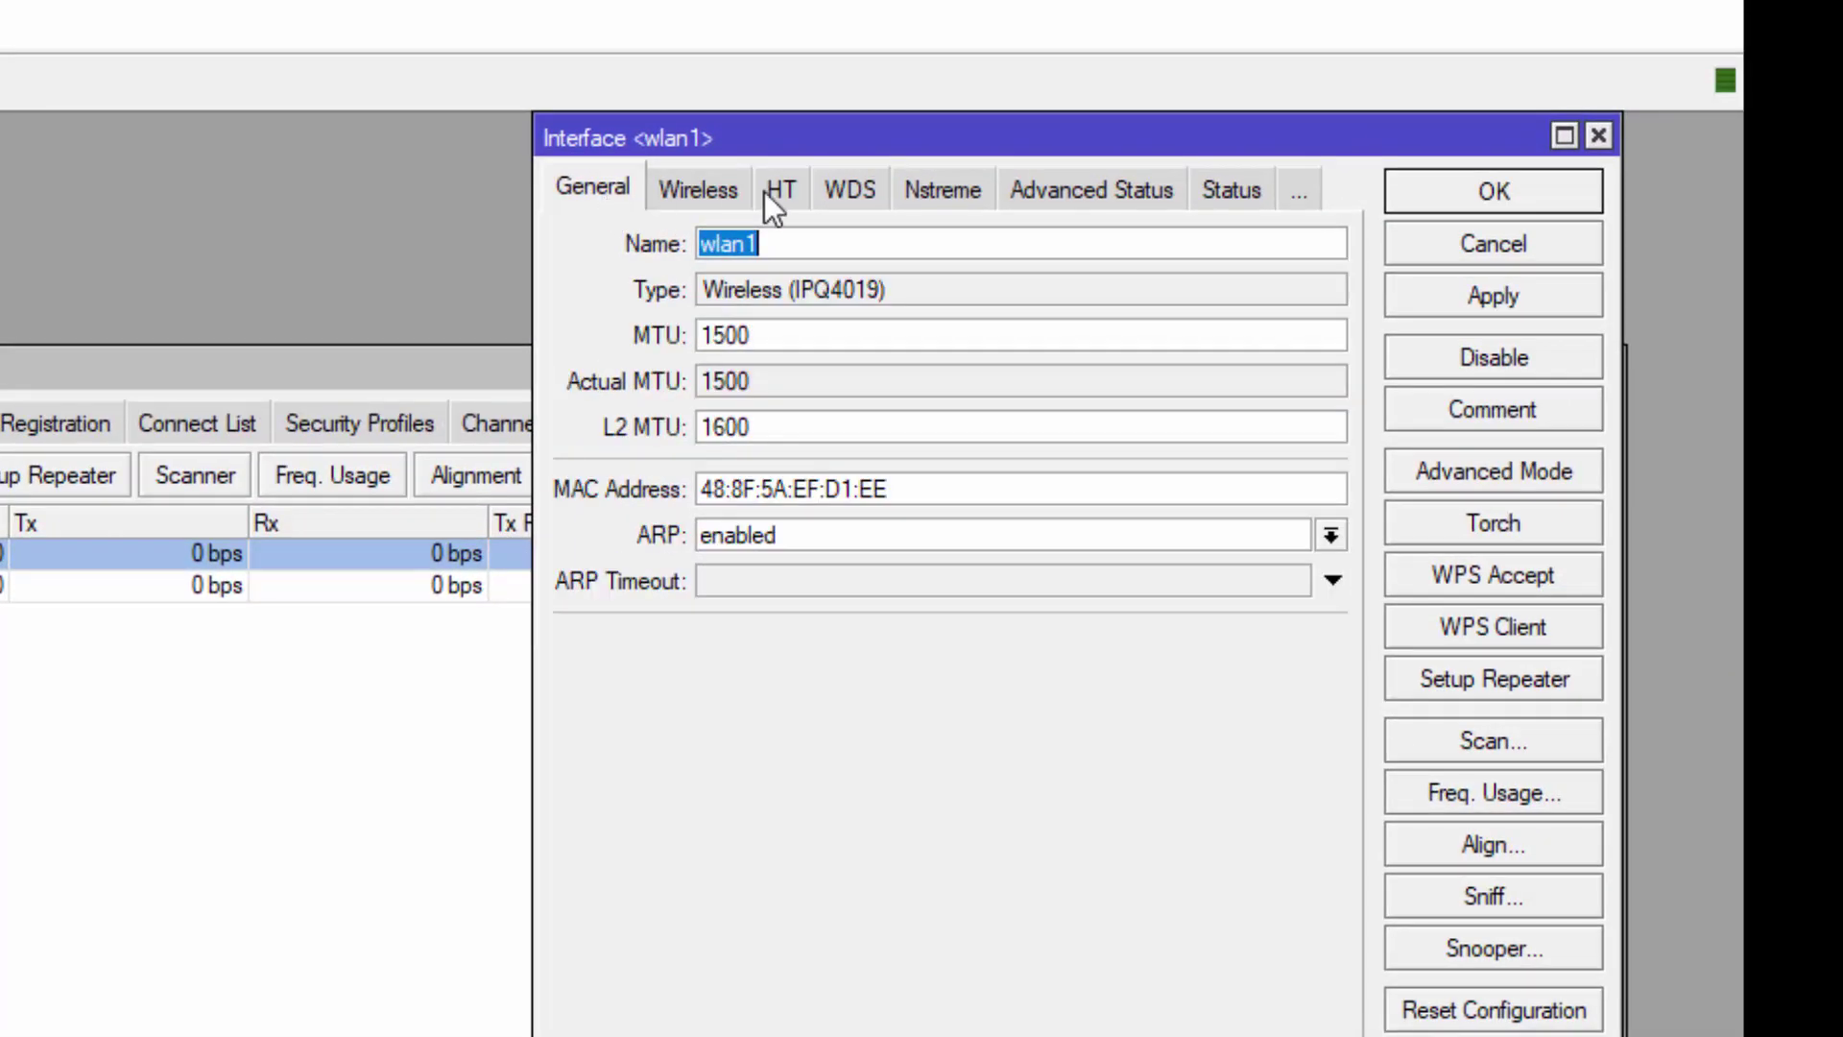
click(715, 189)
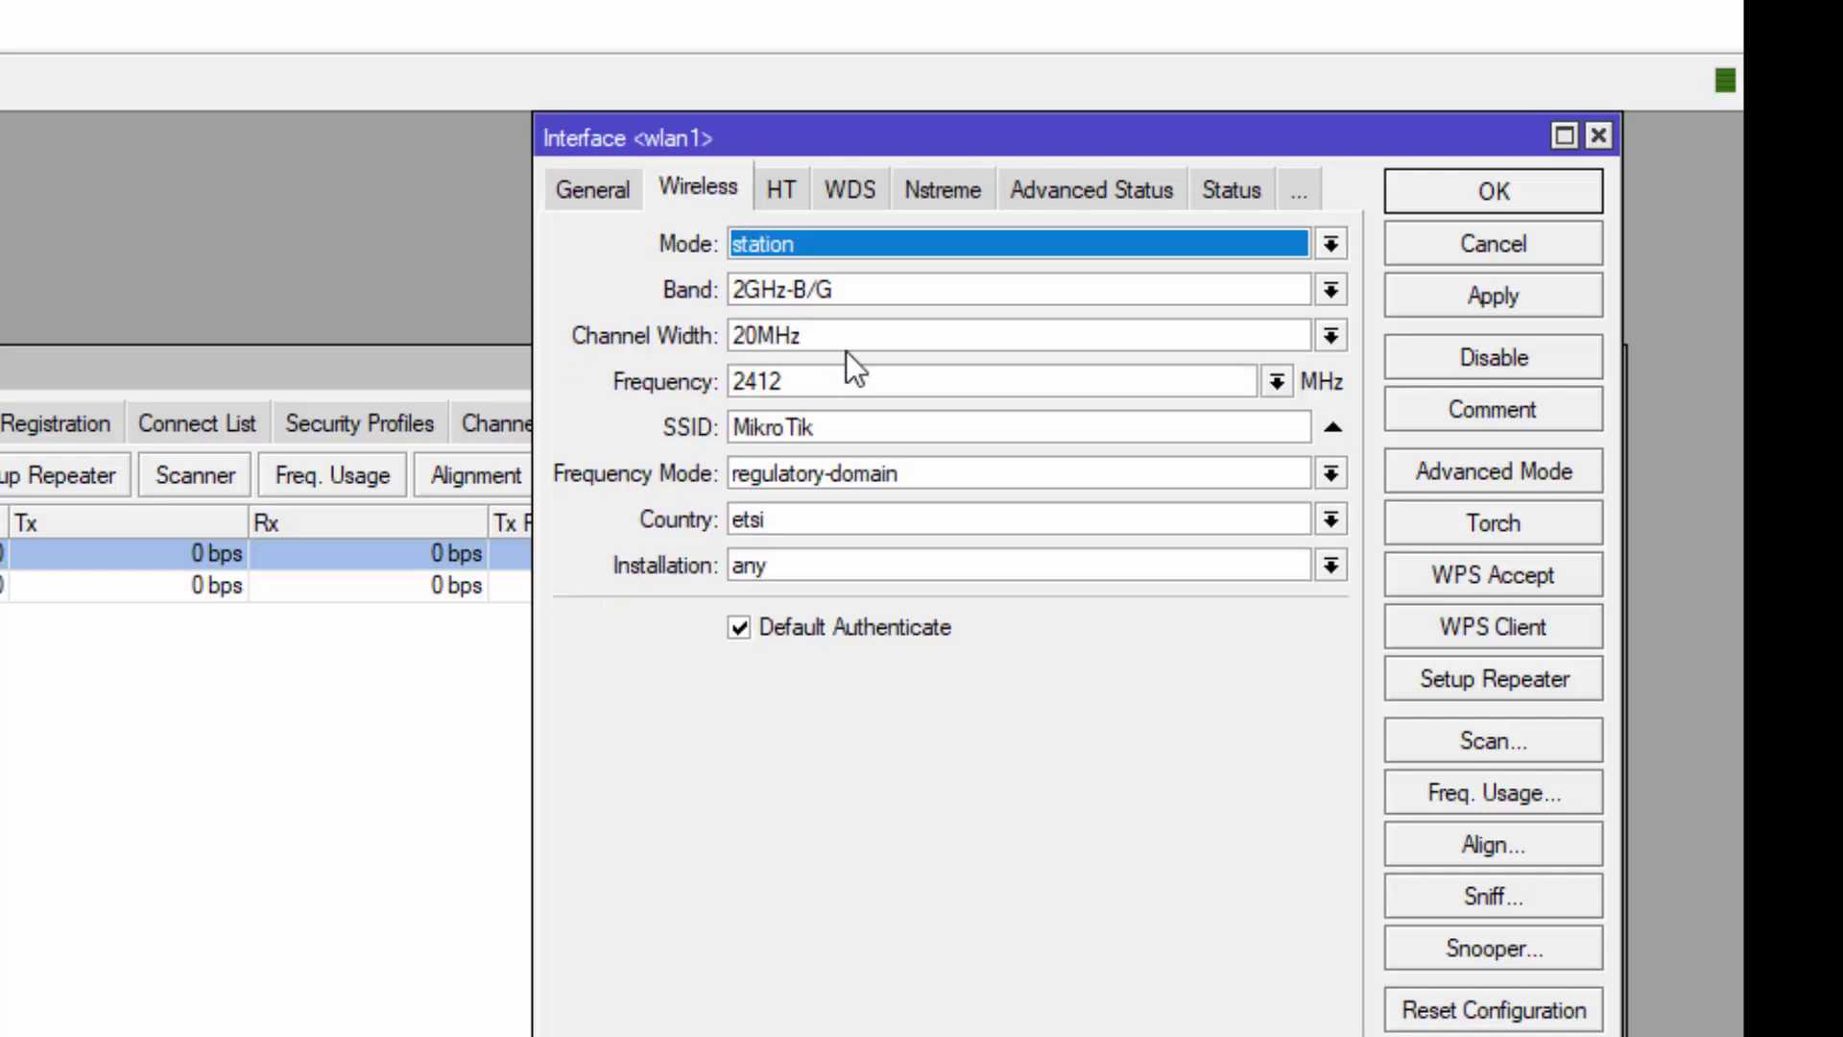
click(1330, 243)
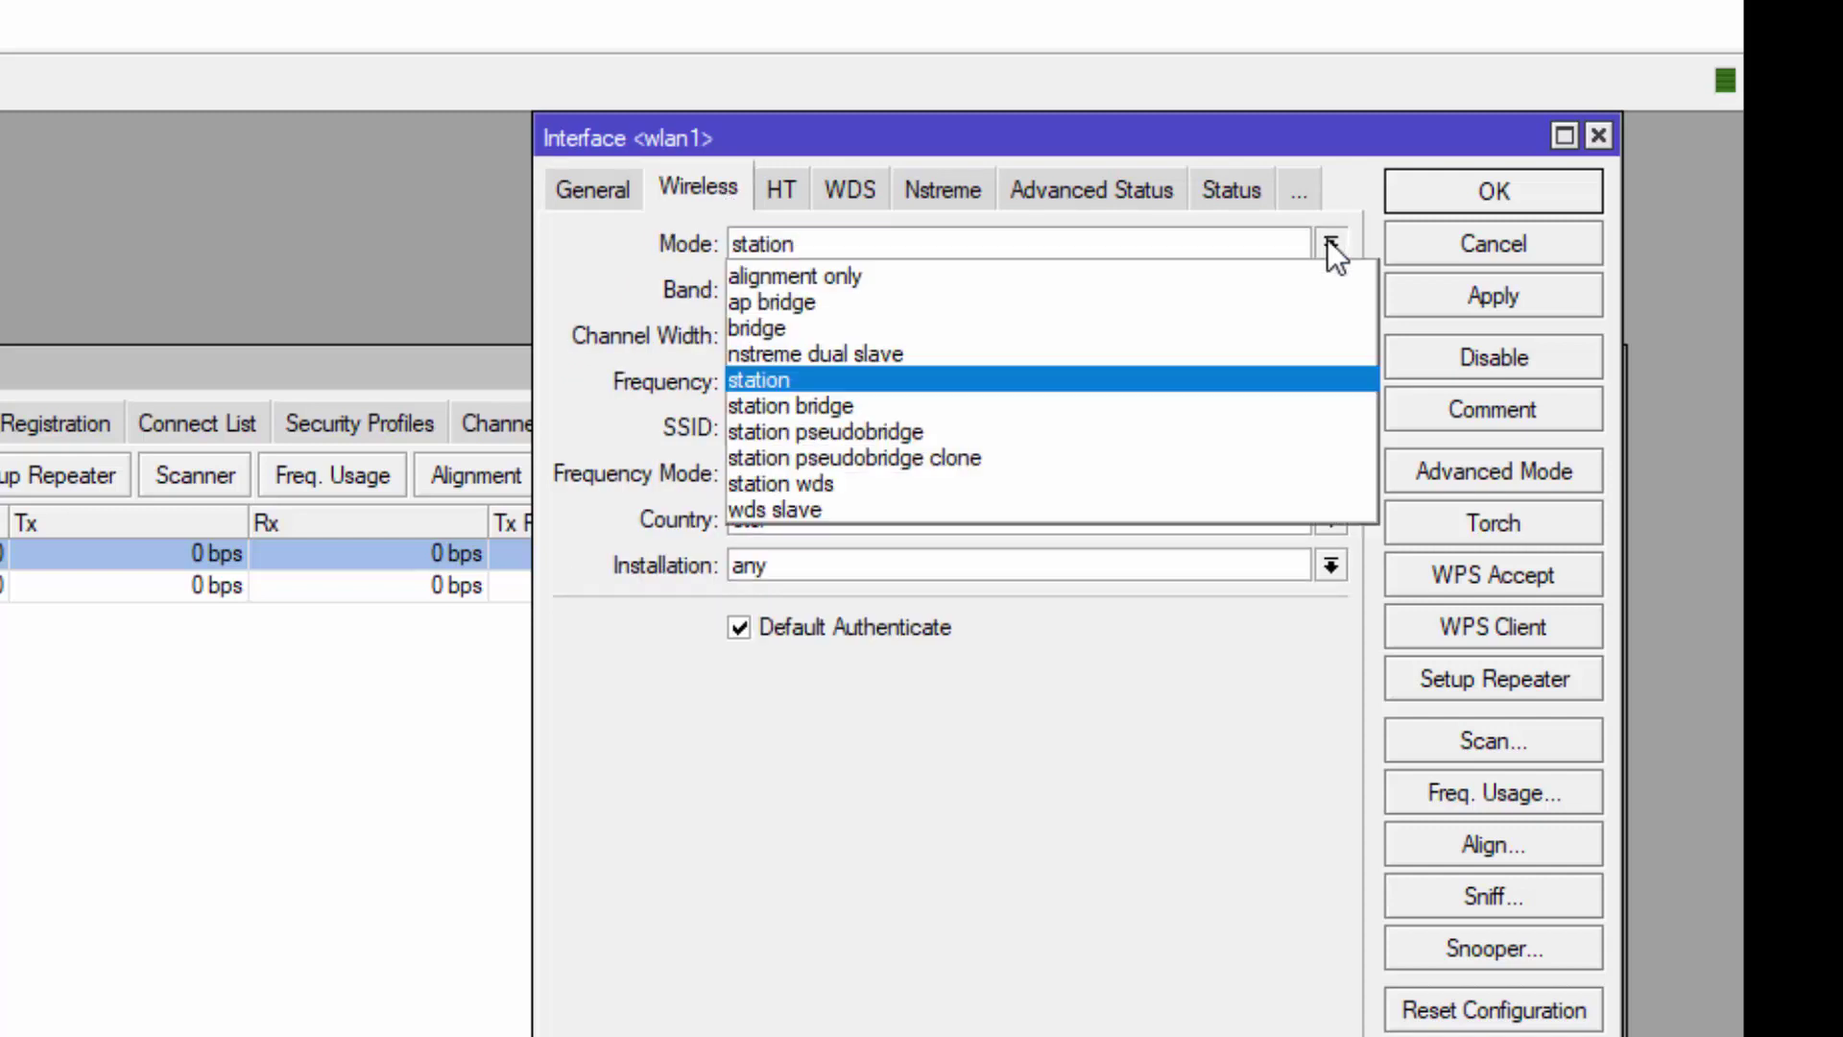
click(862, 301)
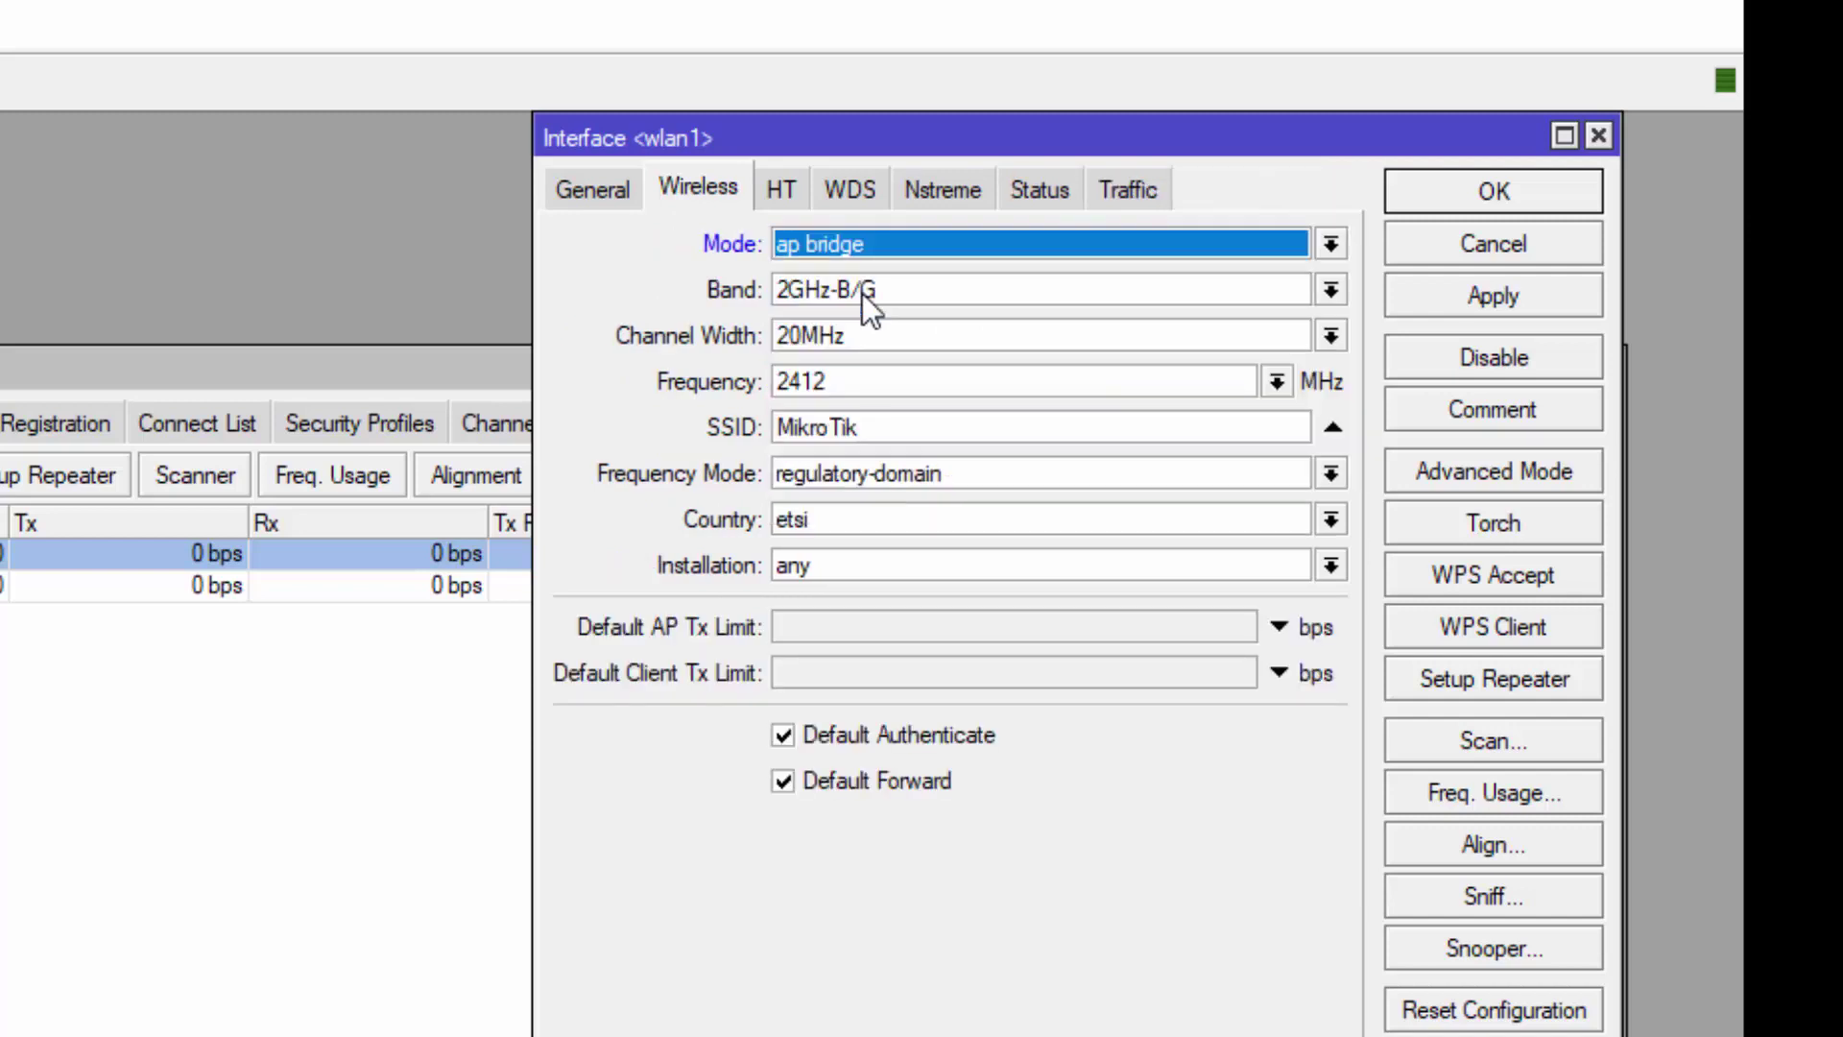
click(1331, 289)
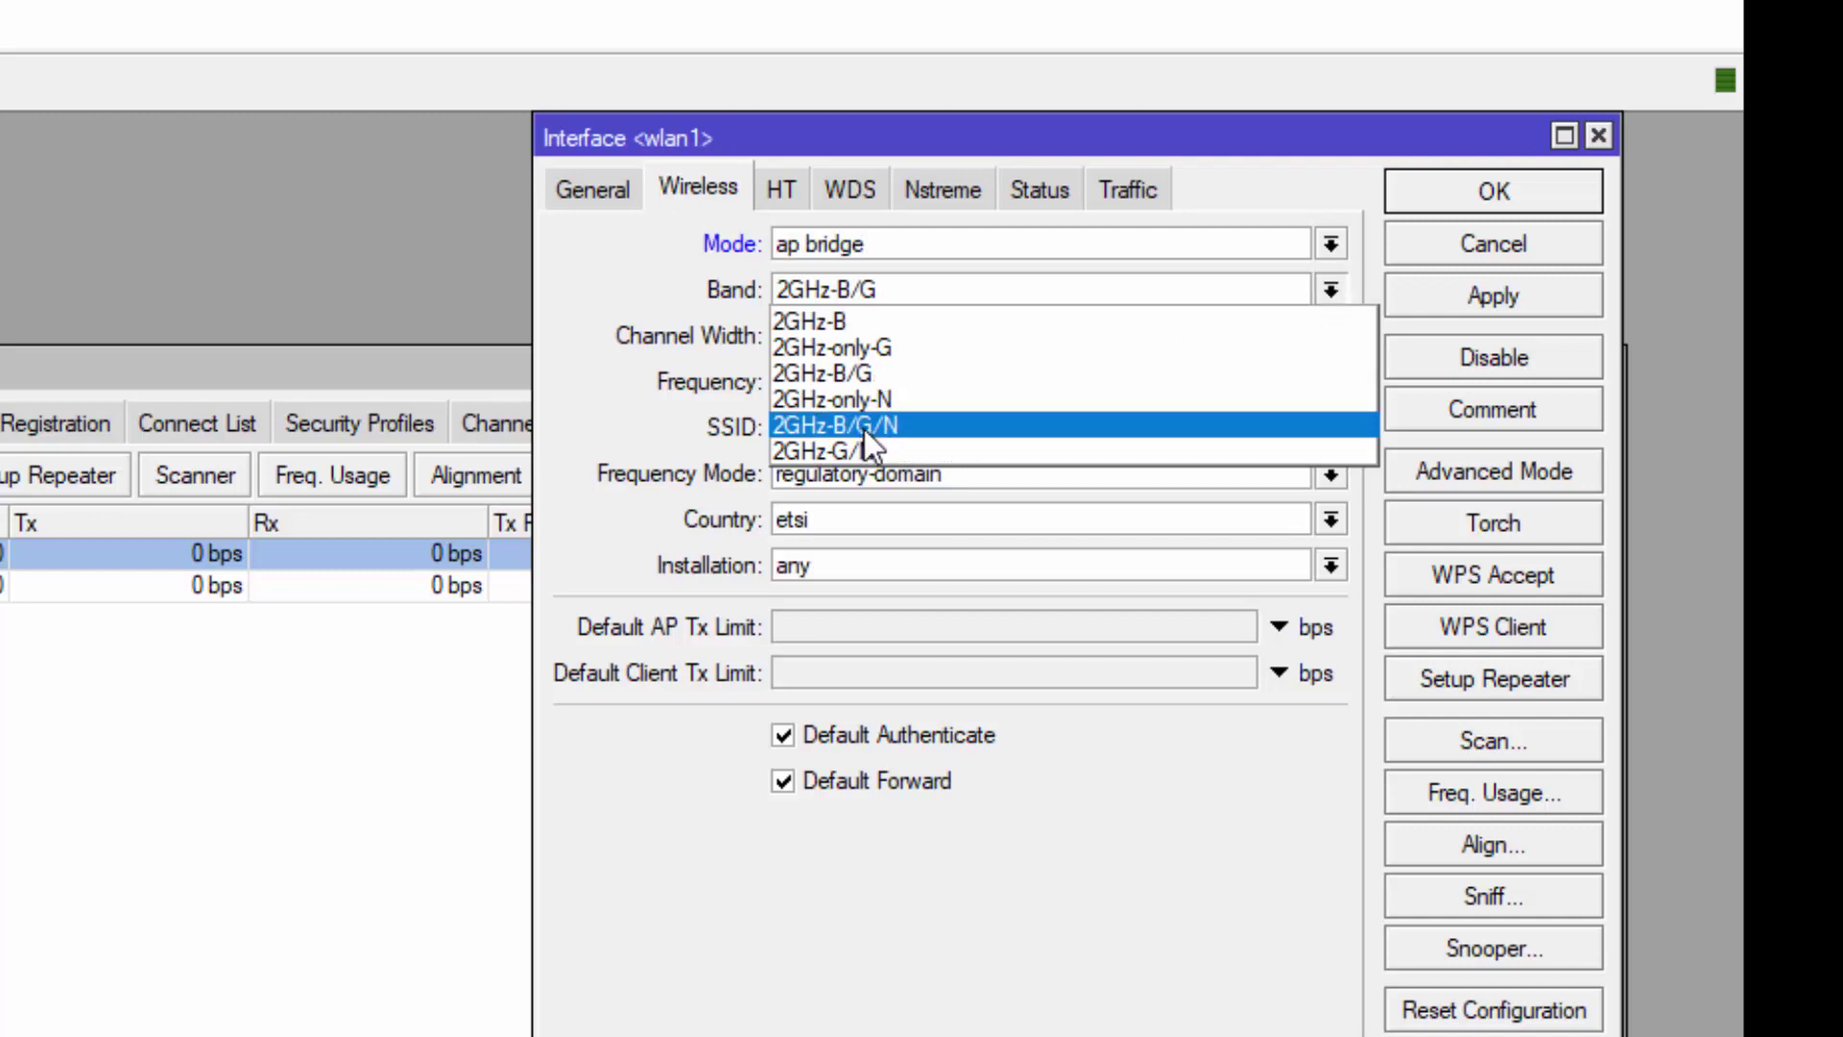
click(822, 424)
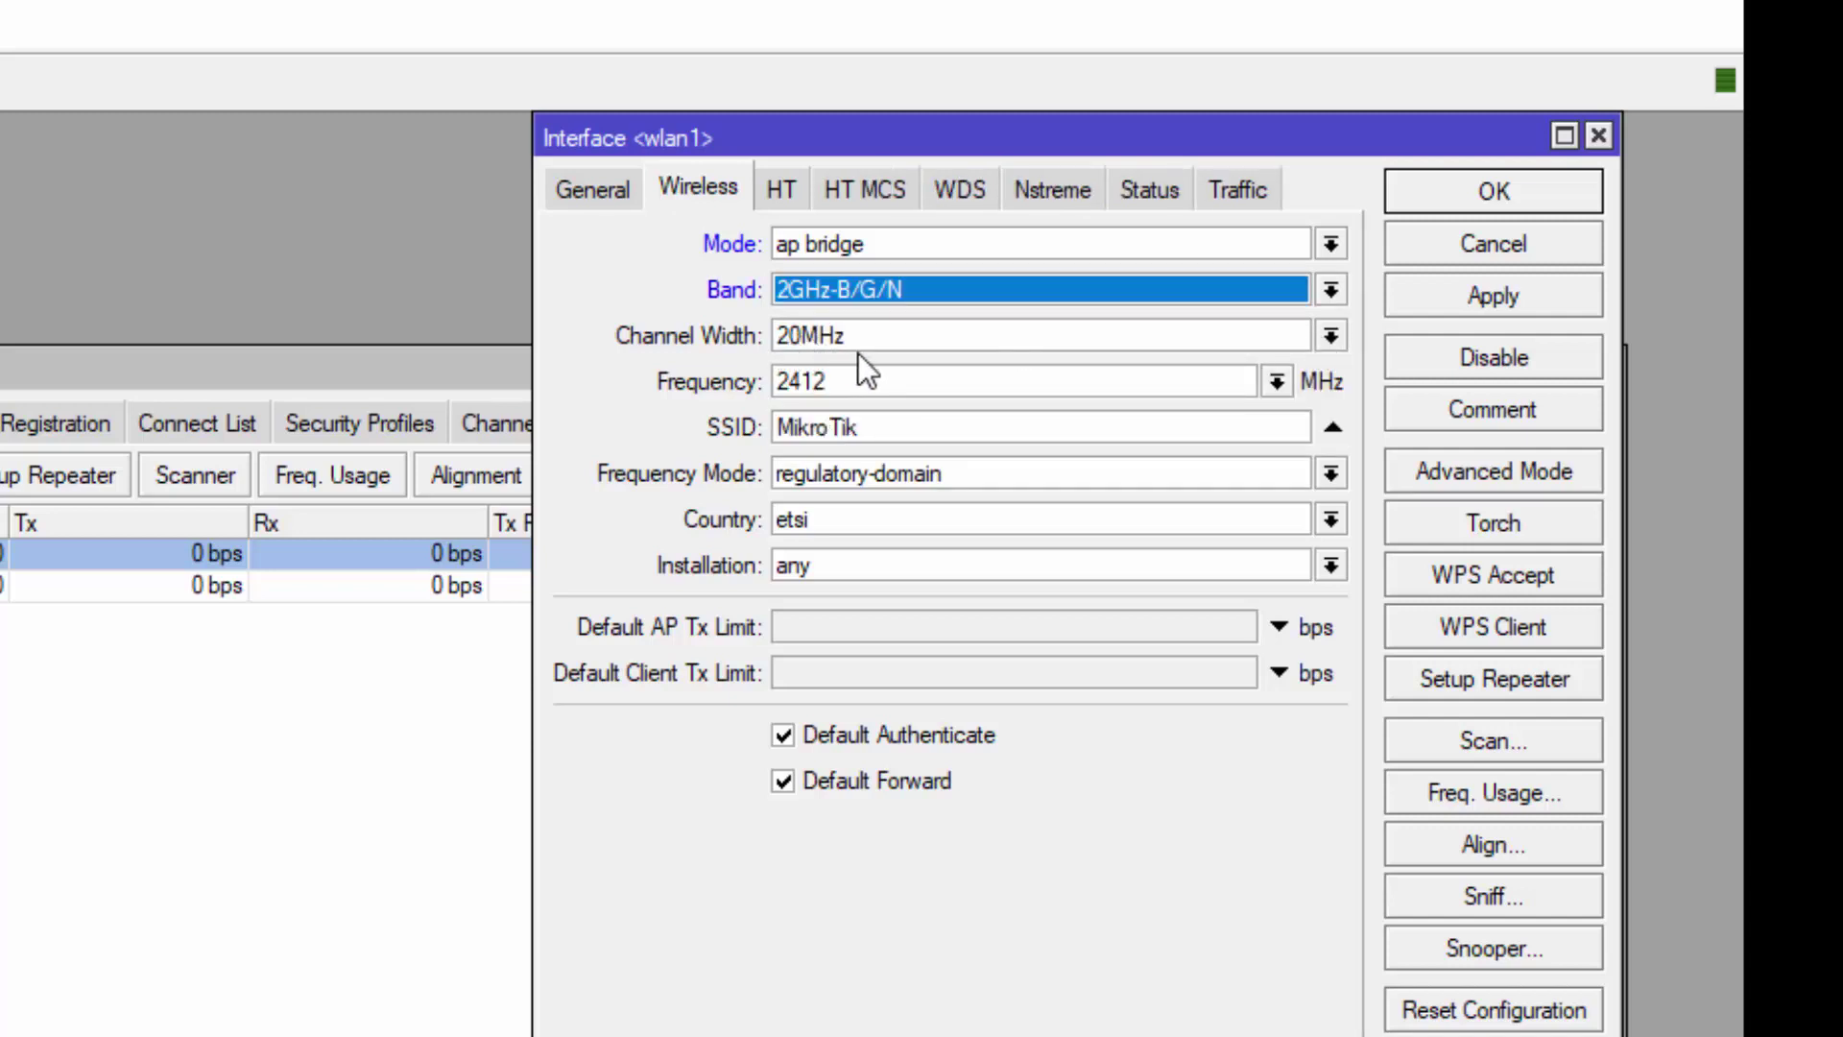
Step: Set wlan1's frequency to auto and its SSID to Training1
click(1275, 382)
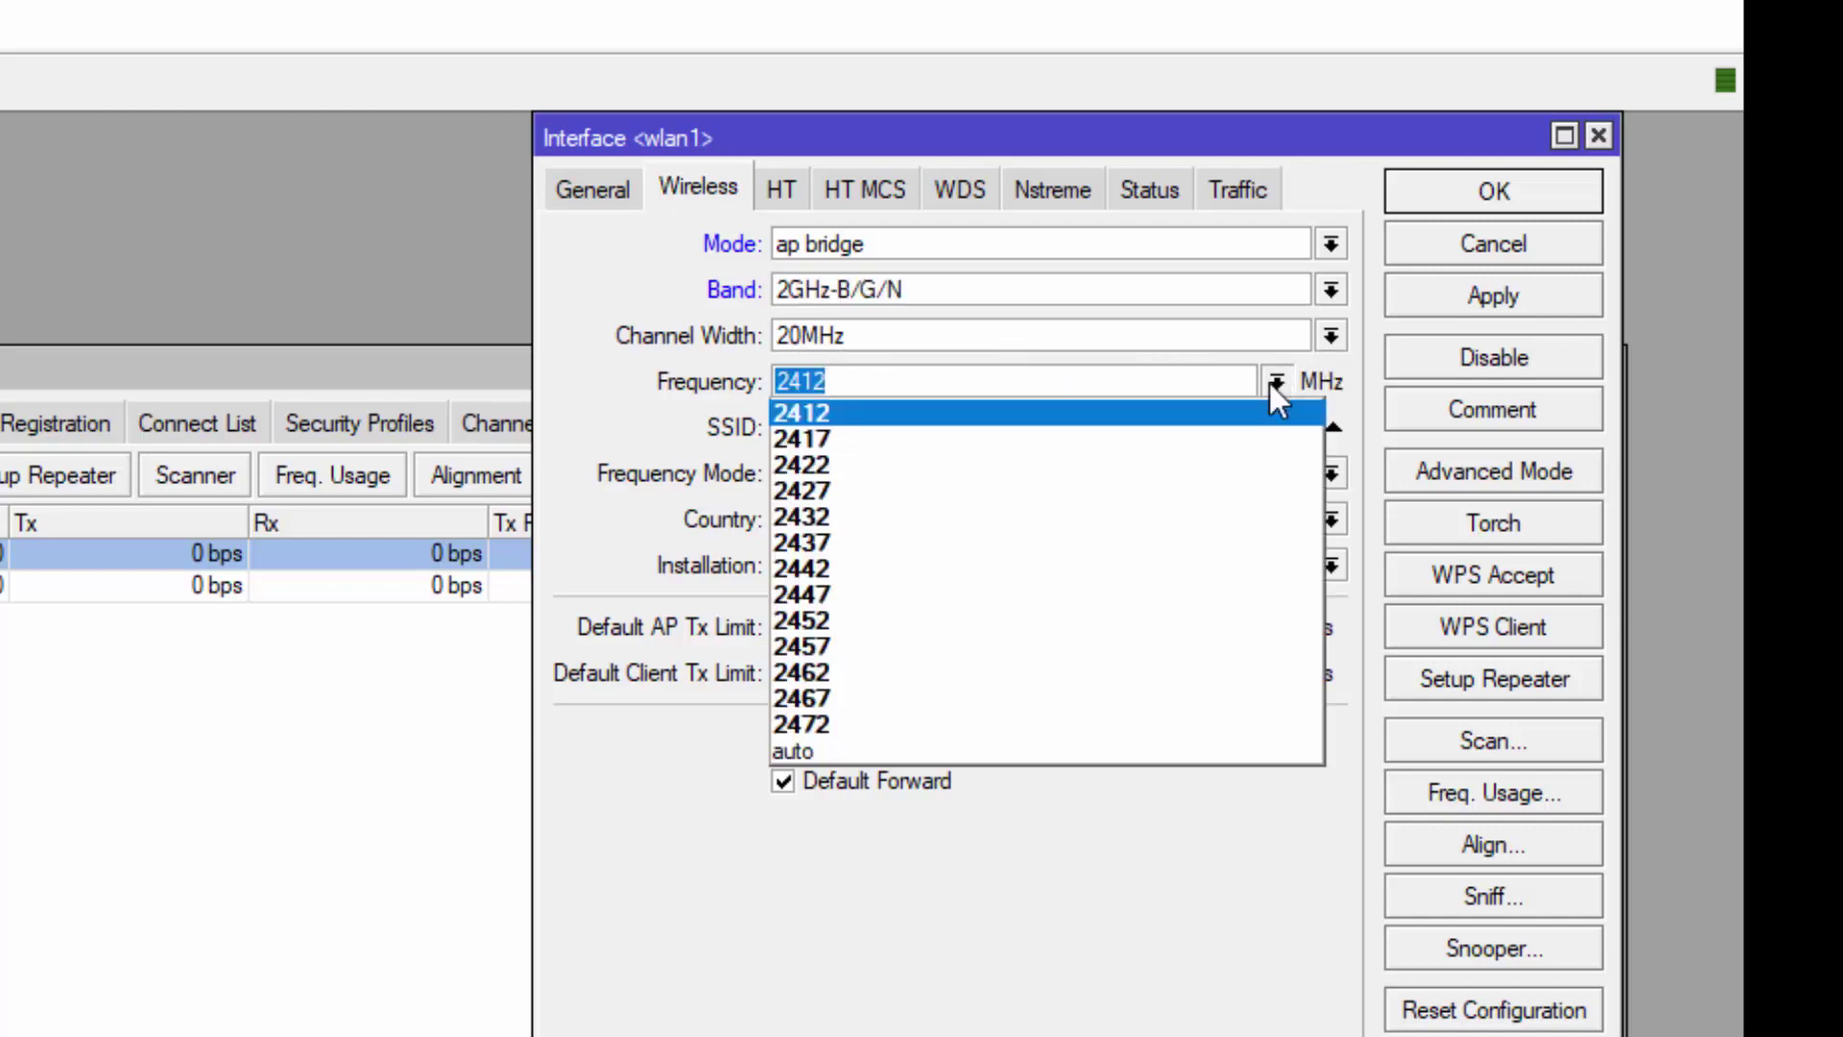
click(831, 747)
double_click(816, 434)
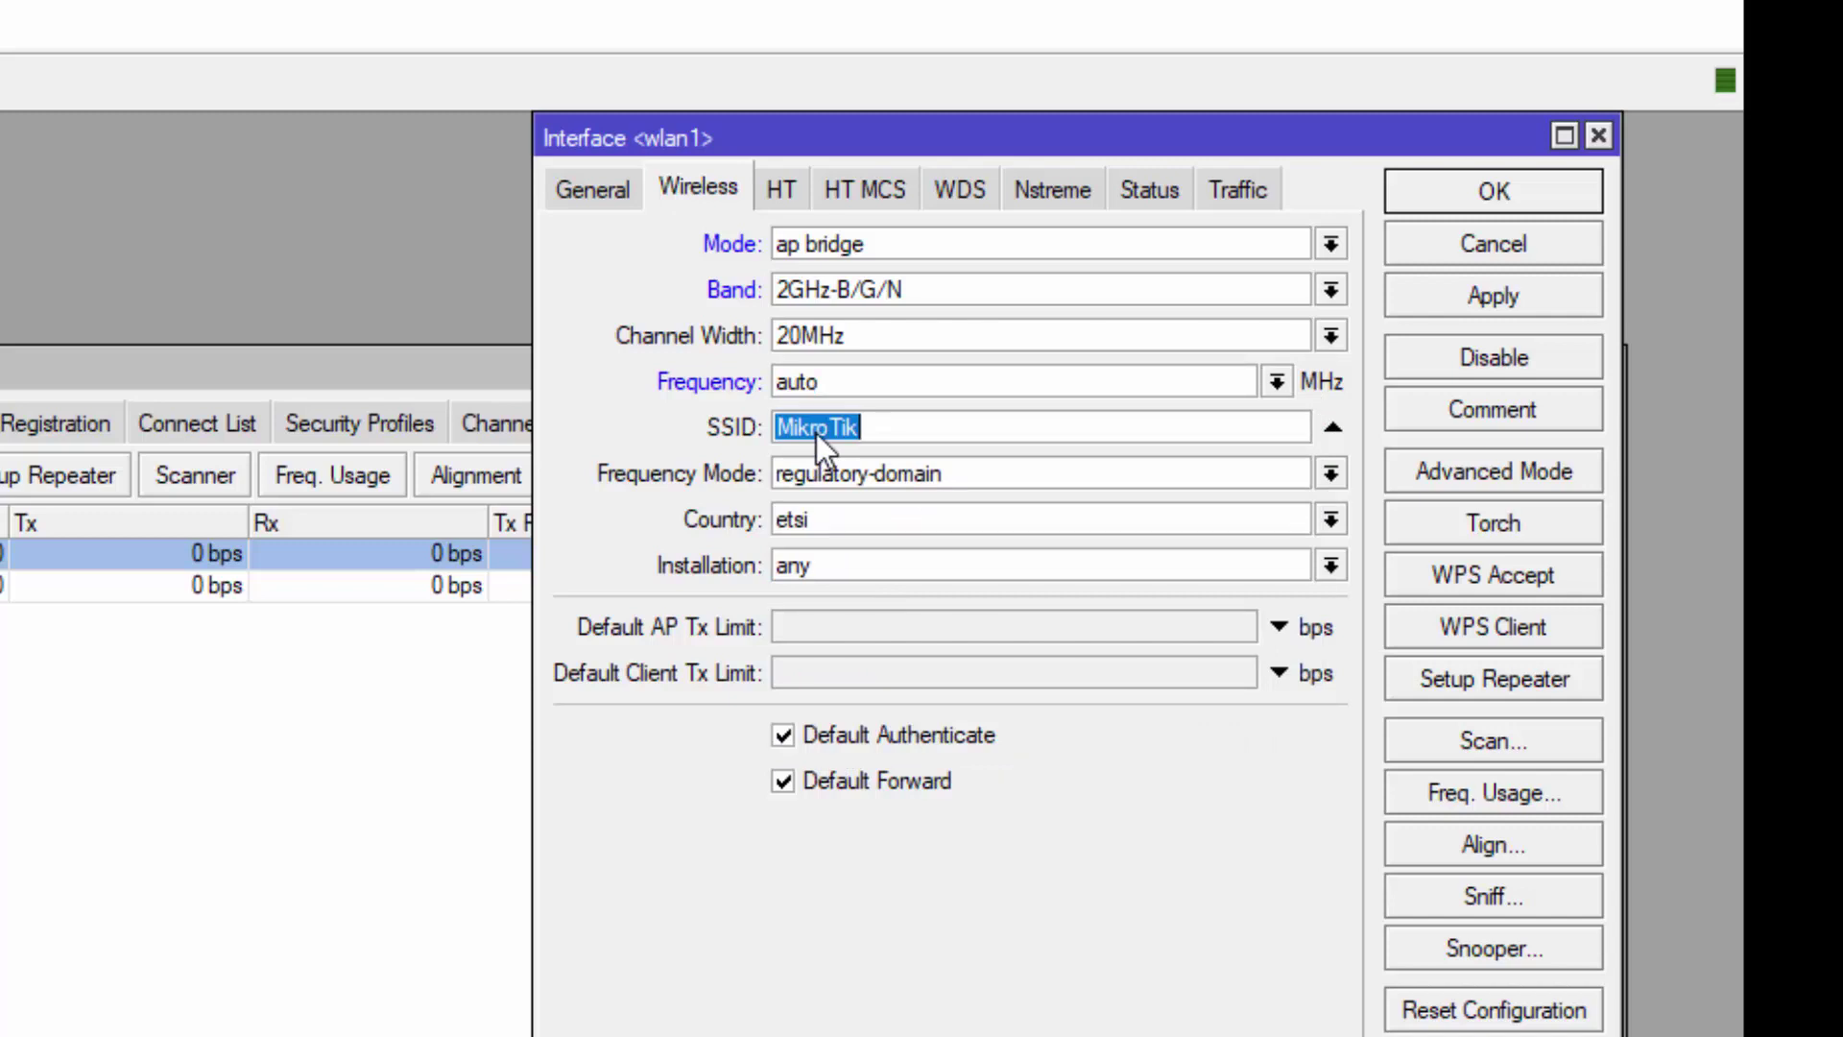
text(Training1)
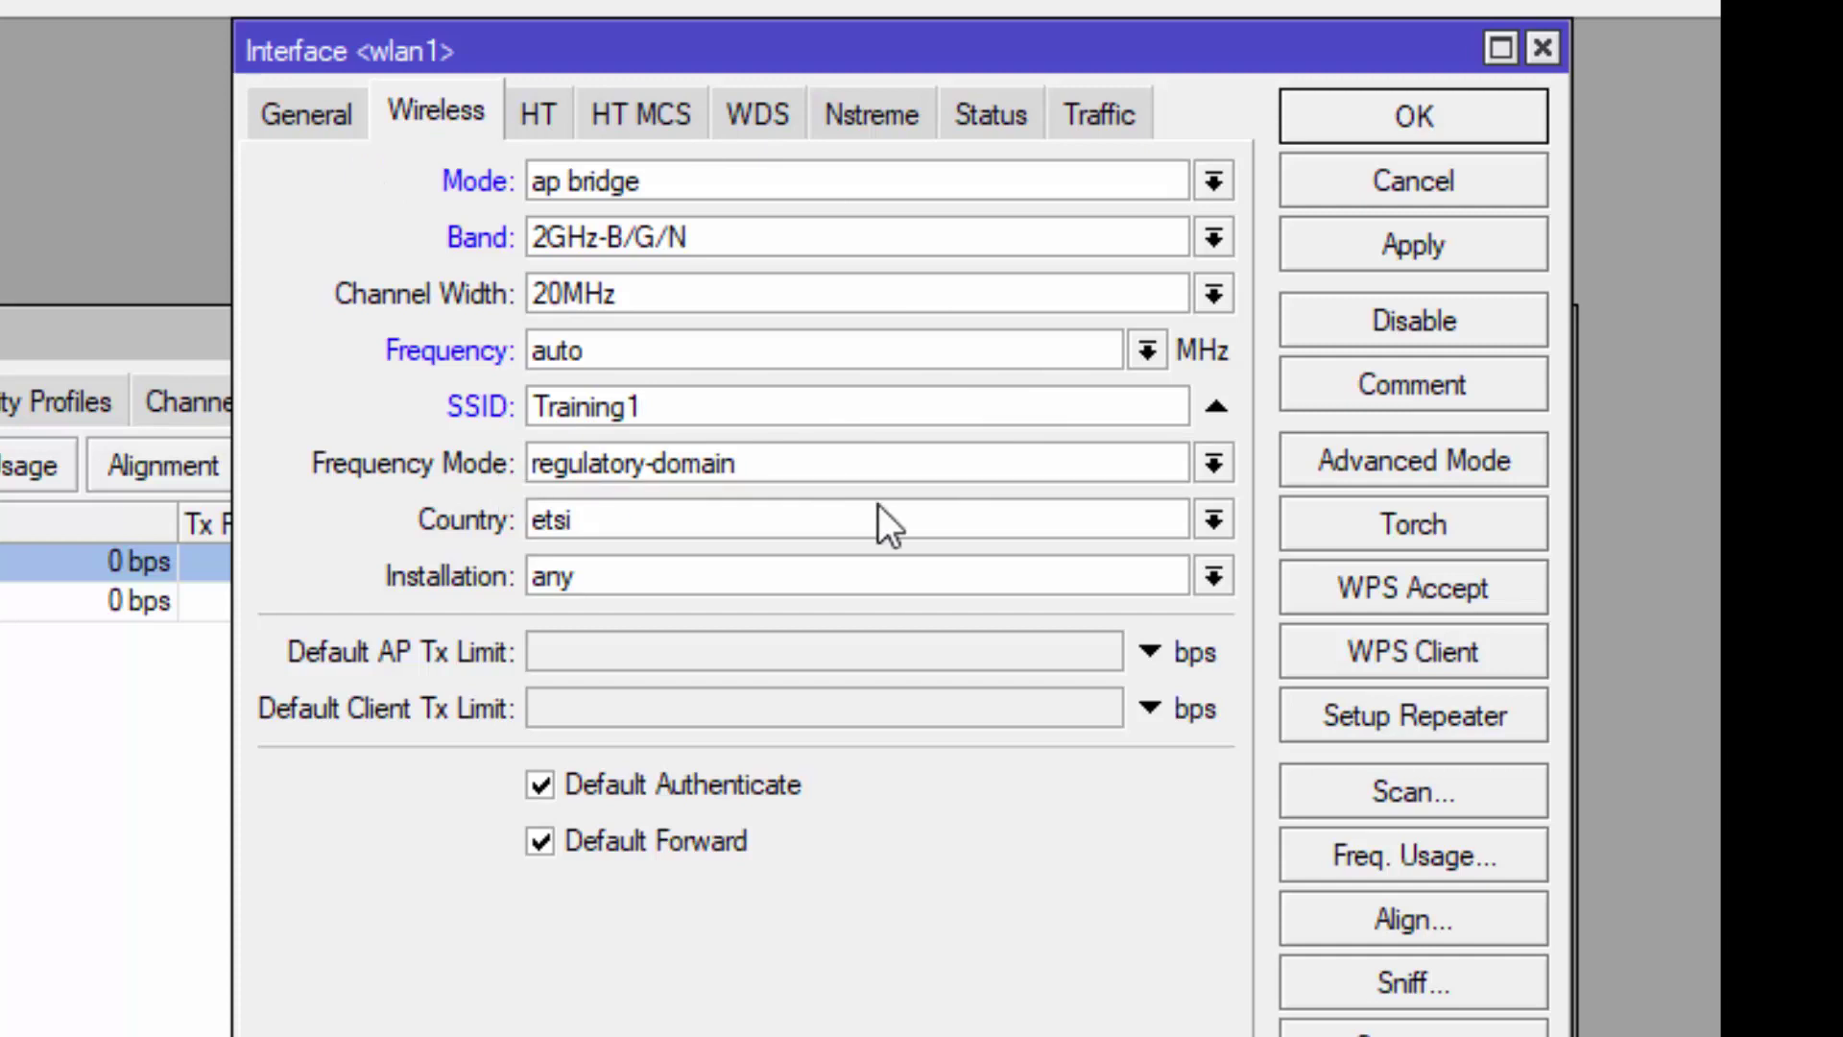
Step: Check wlan1's frequency mode options and general settings, and save the interface
click(1214, 465)
click(1215, 465)
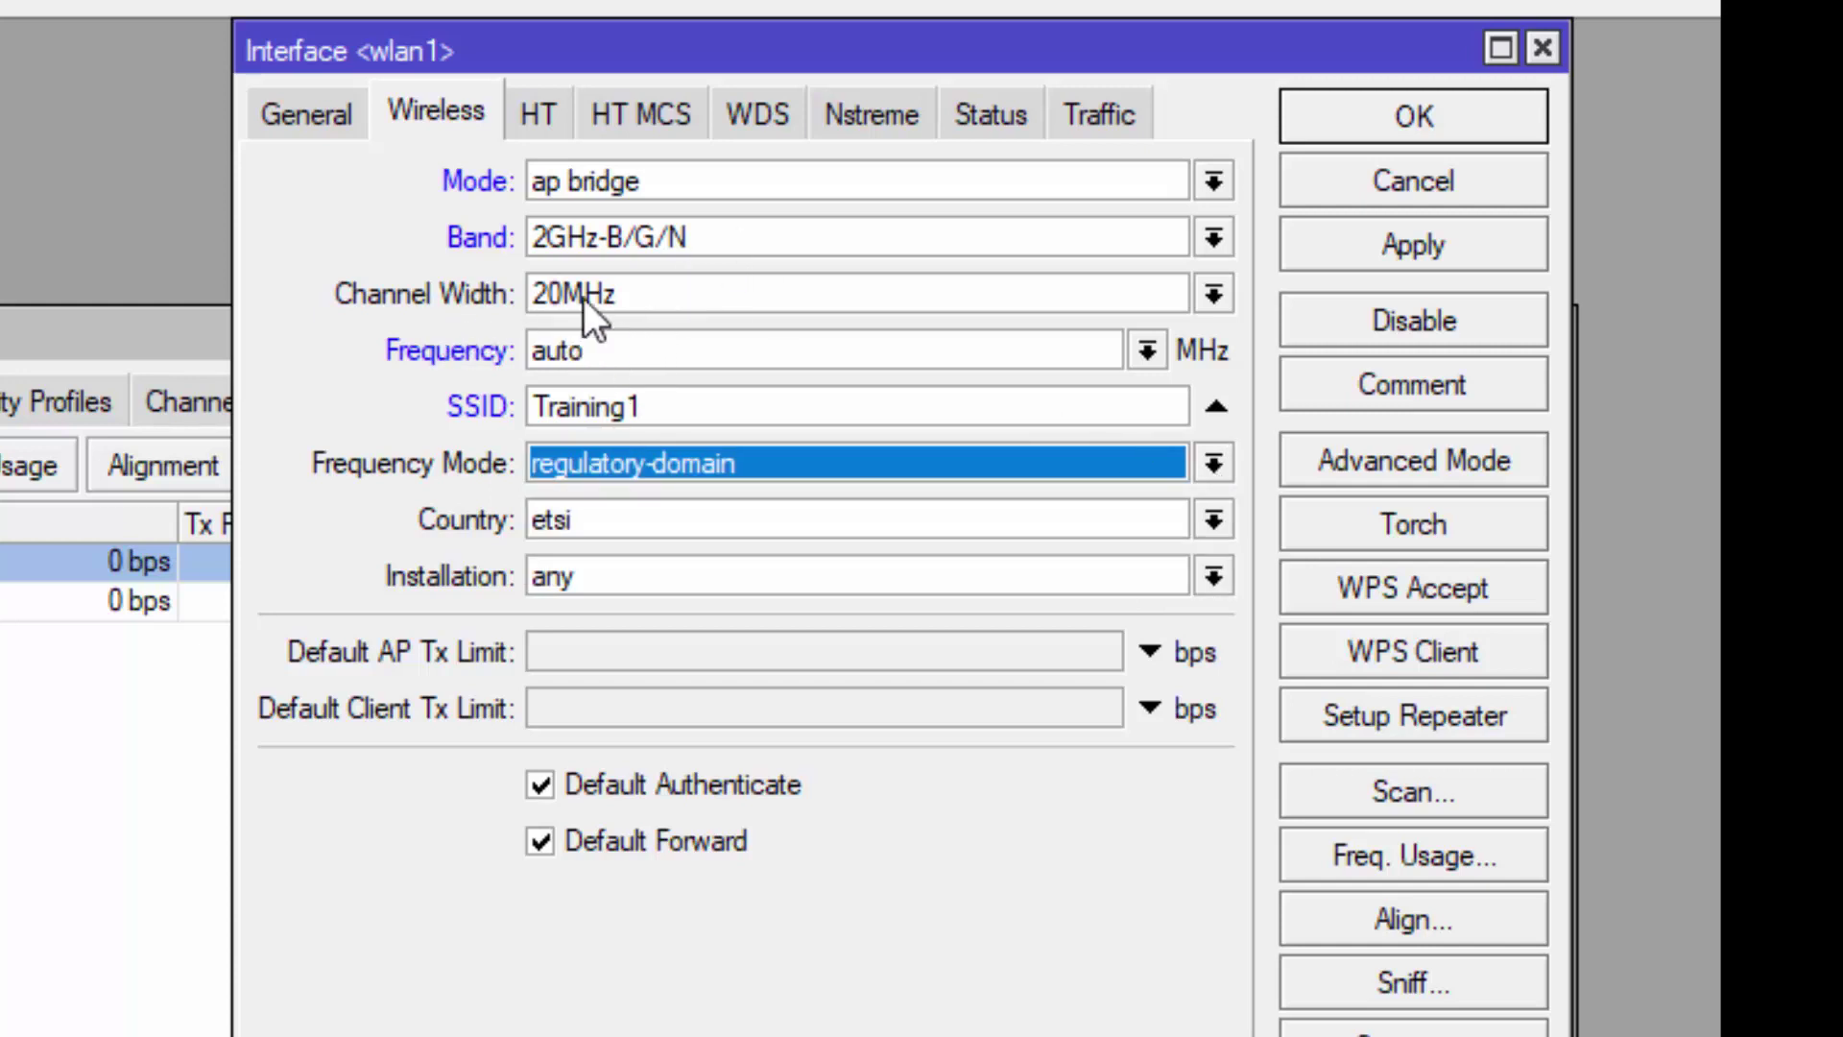
click(347, 114)
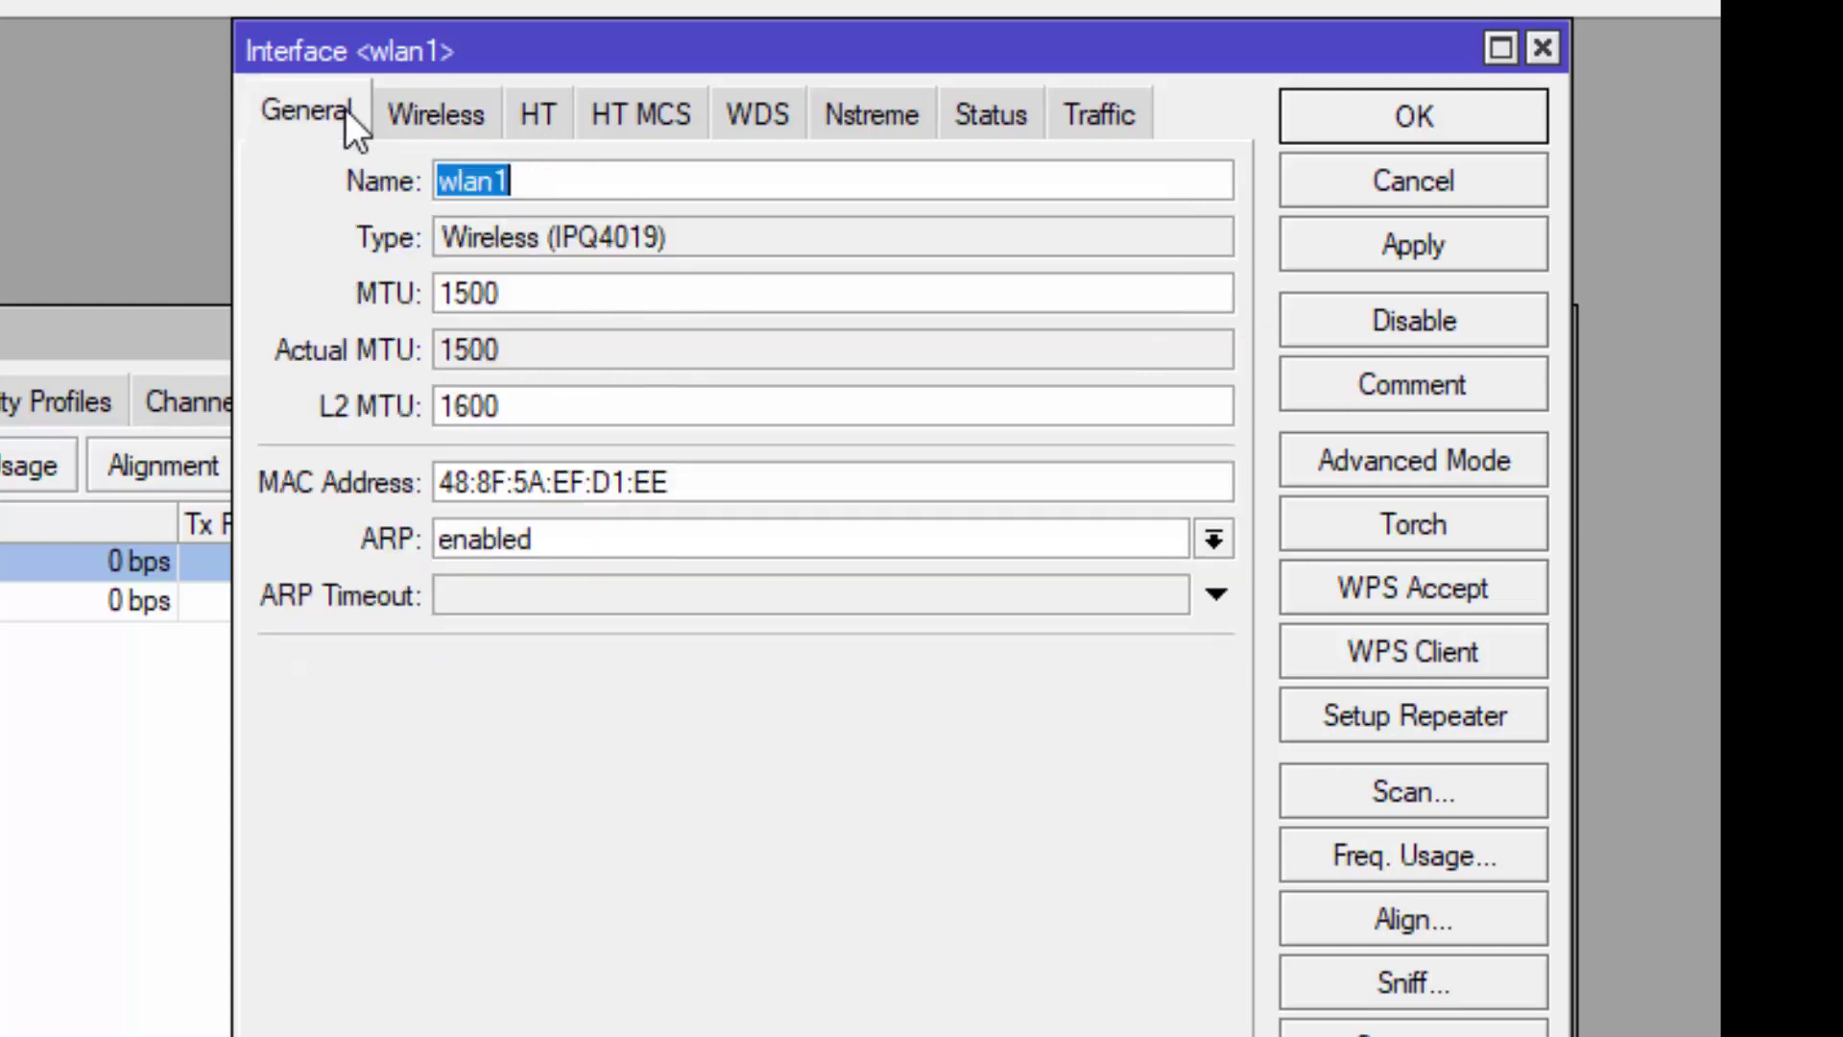
click(440, 119)
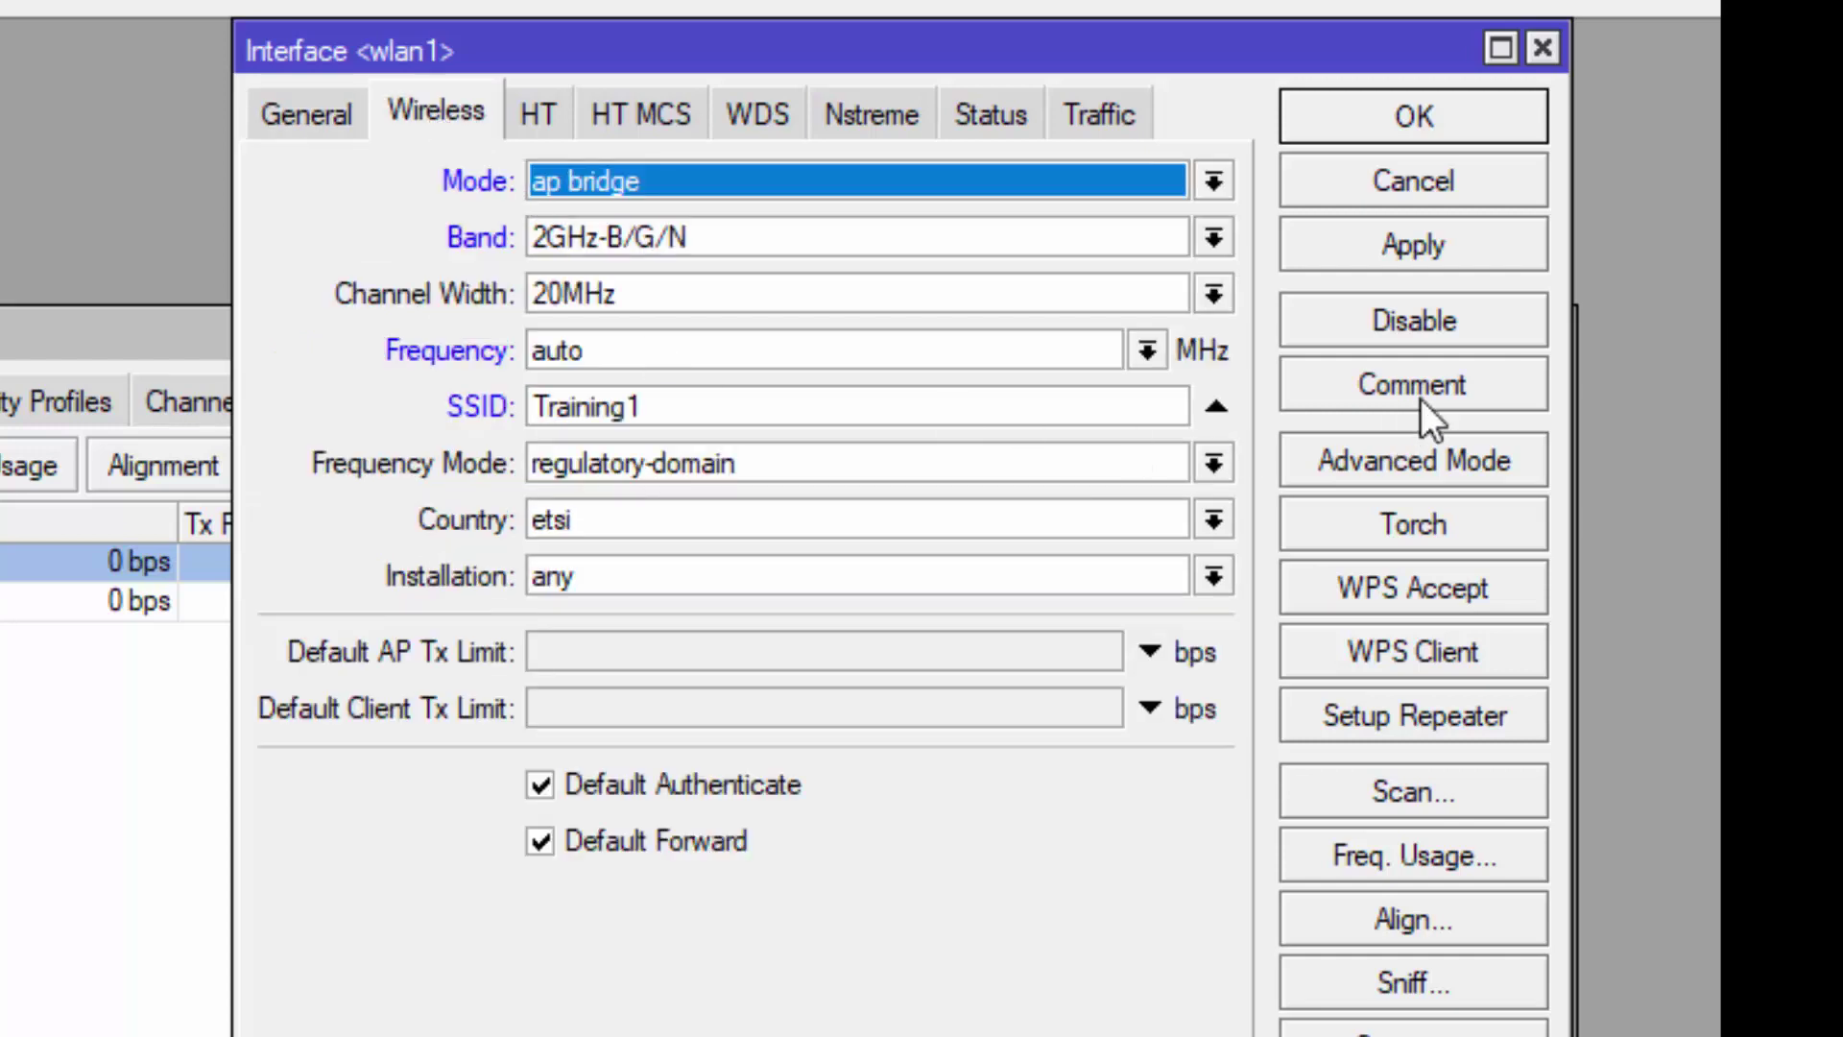
click(1397, 252)
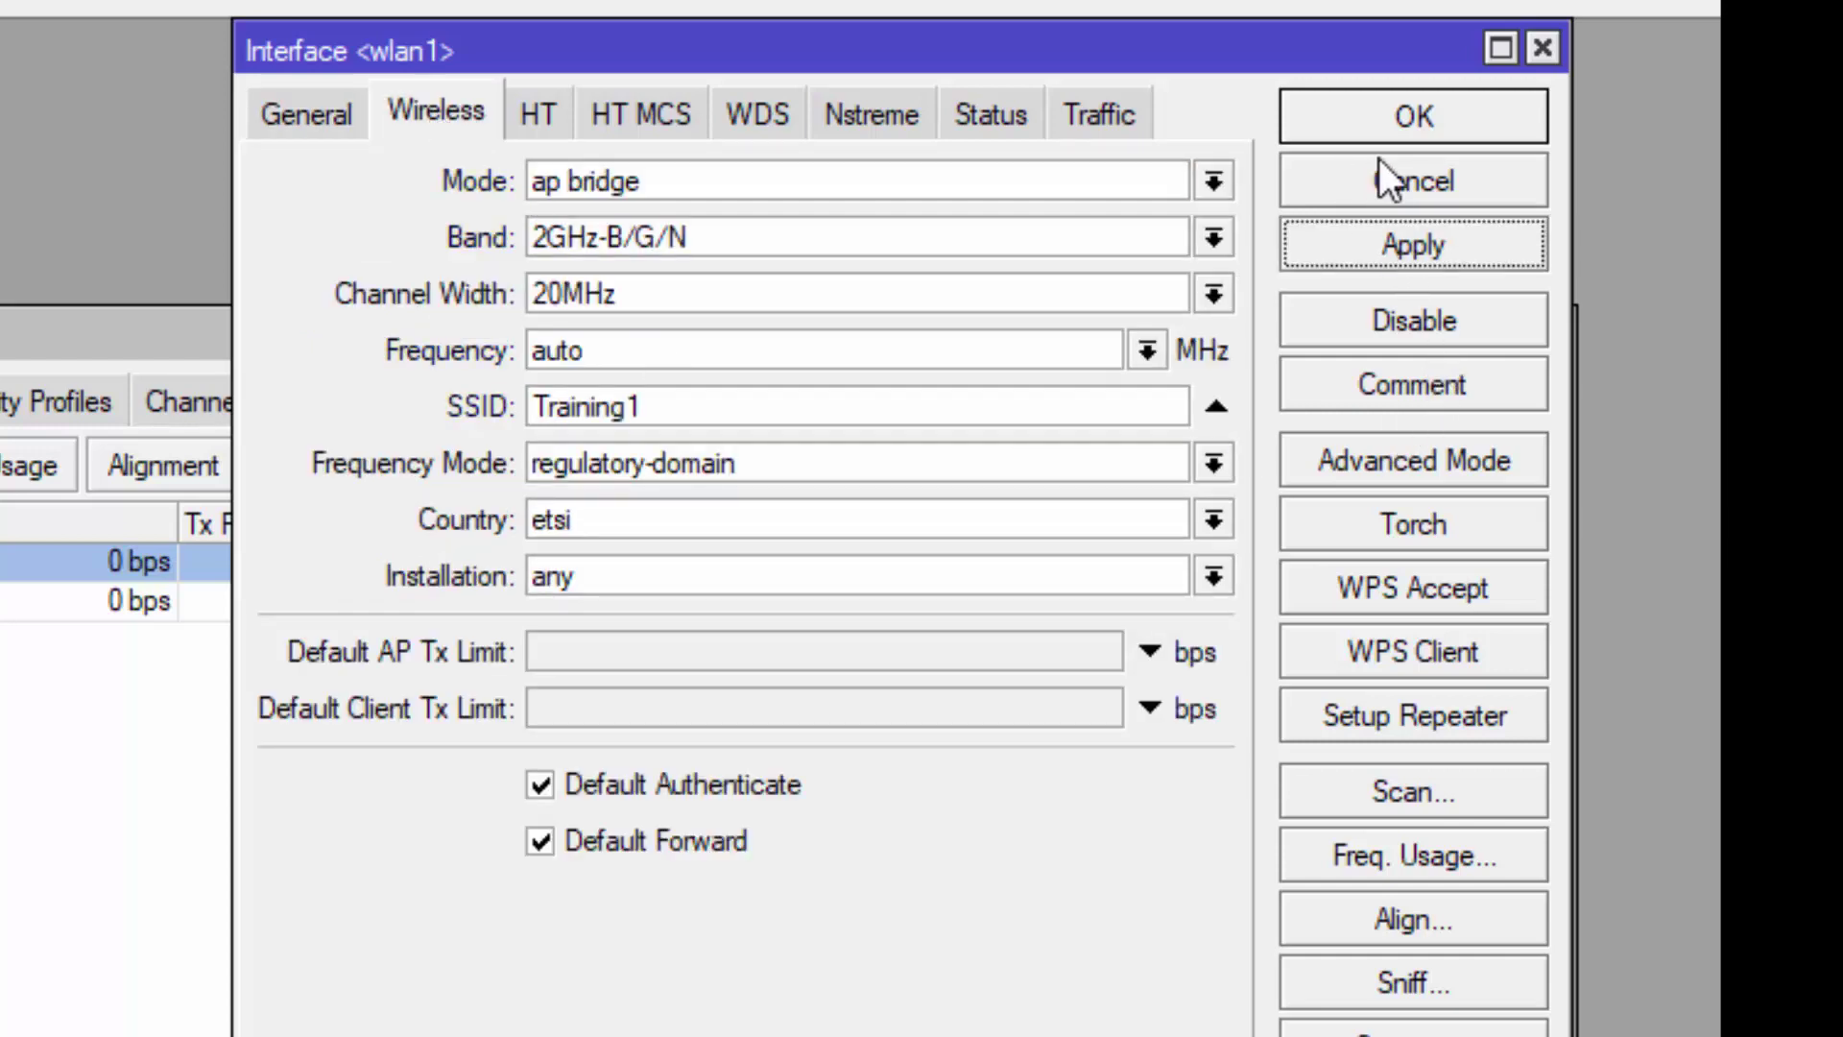
click(1386, 124)
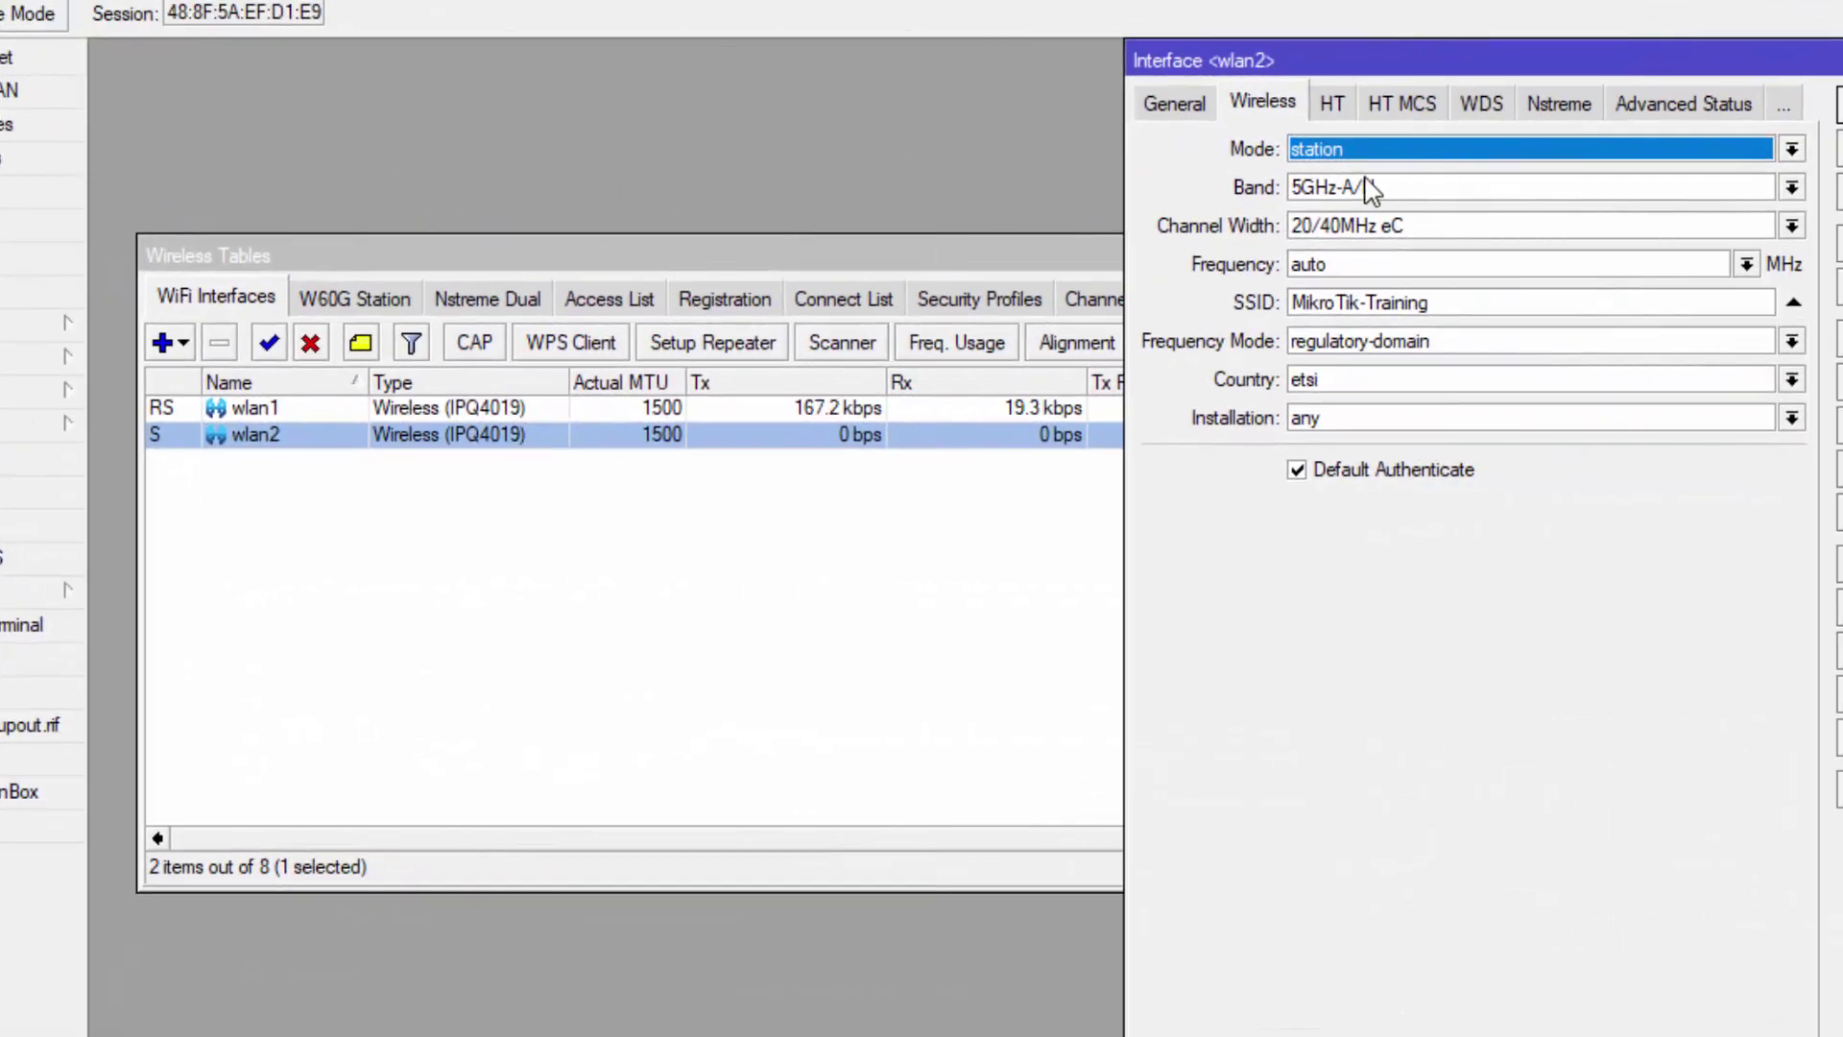
Step: Review wlan2's general, wireless and advanced status settings, widening its window to fit all the pages
click(1175, 106)
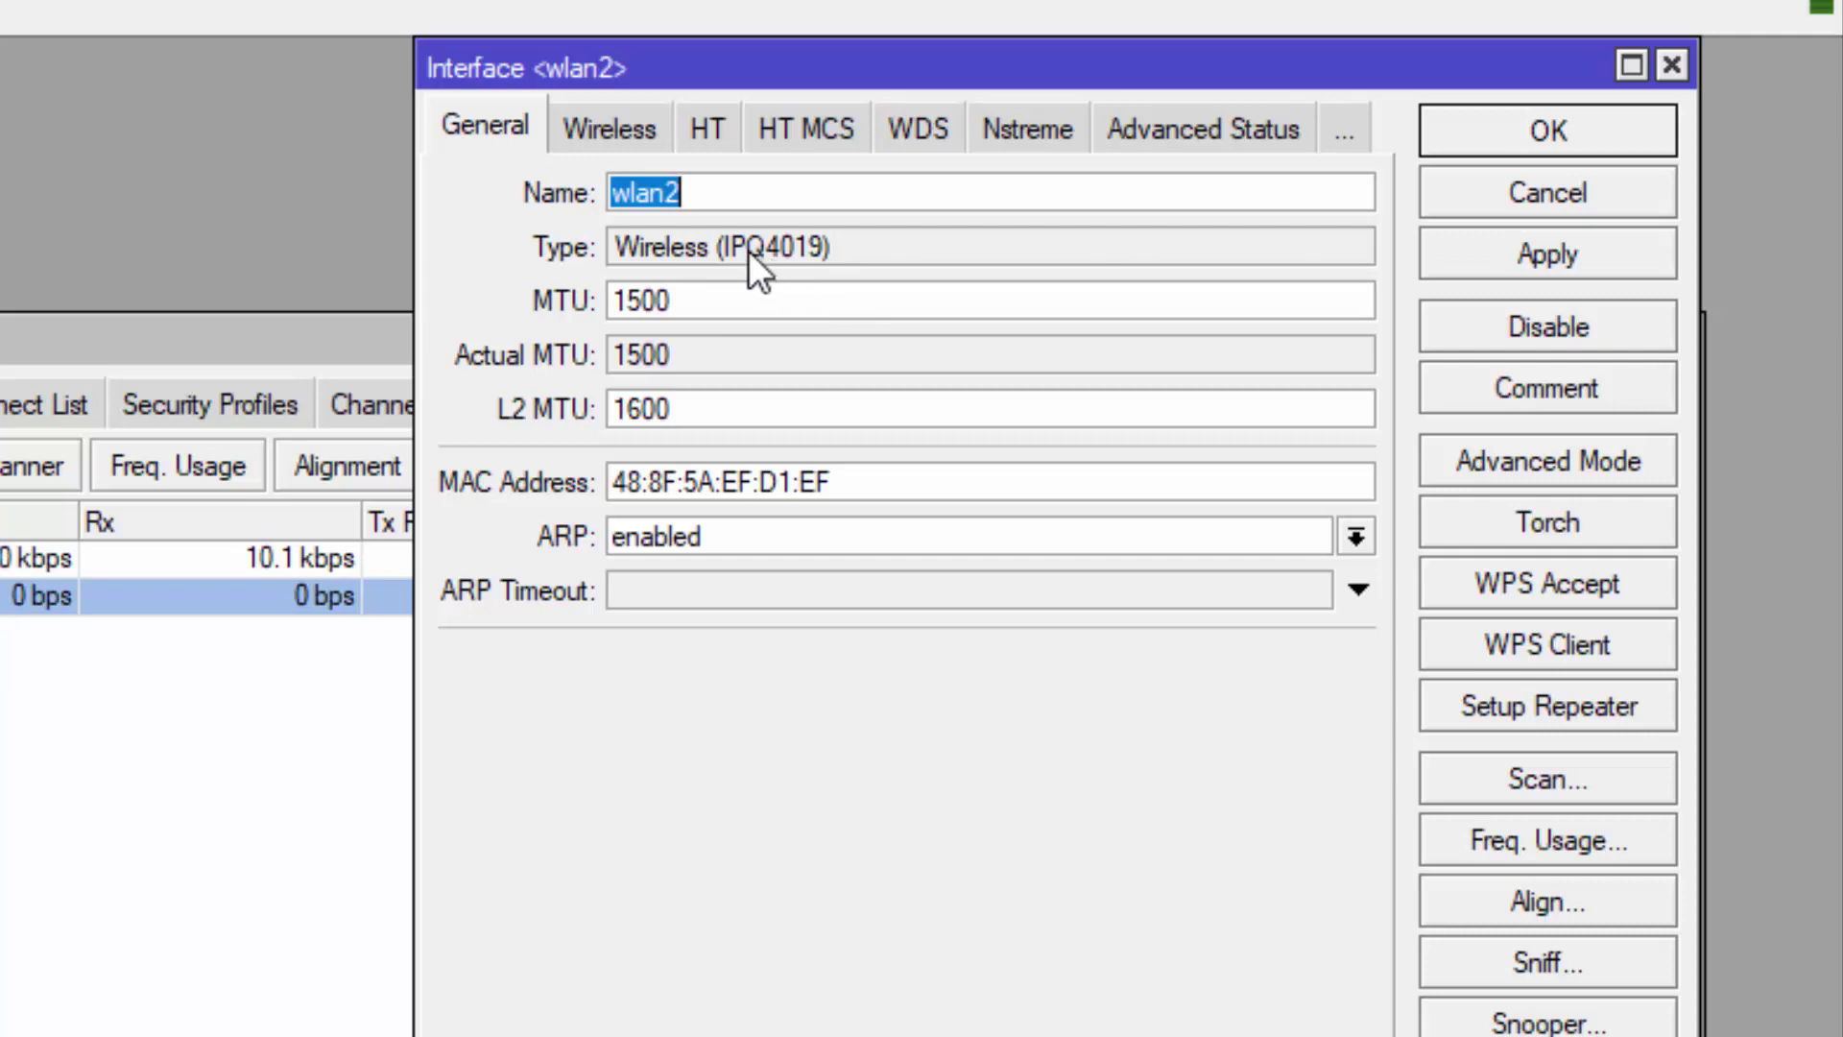
click(595, 132)
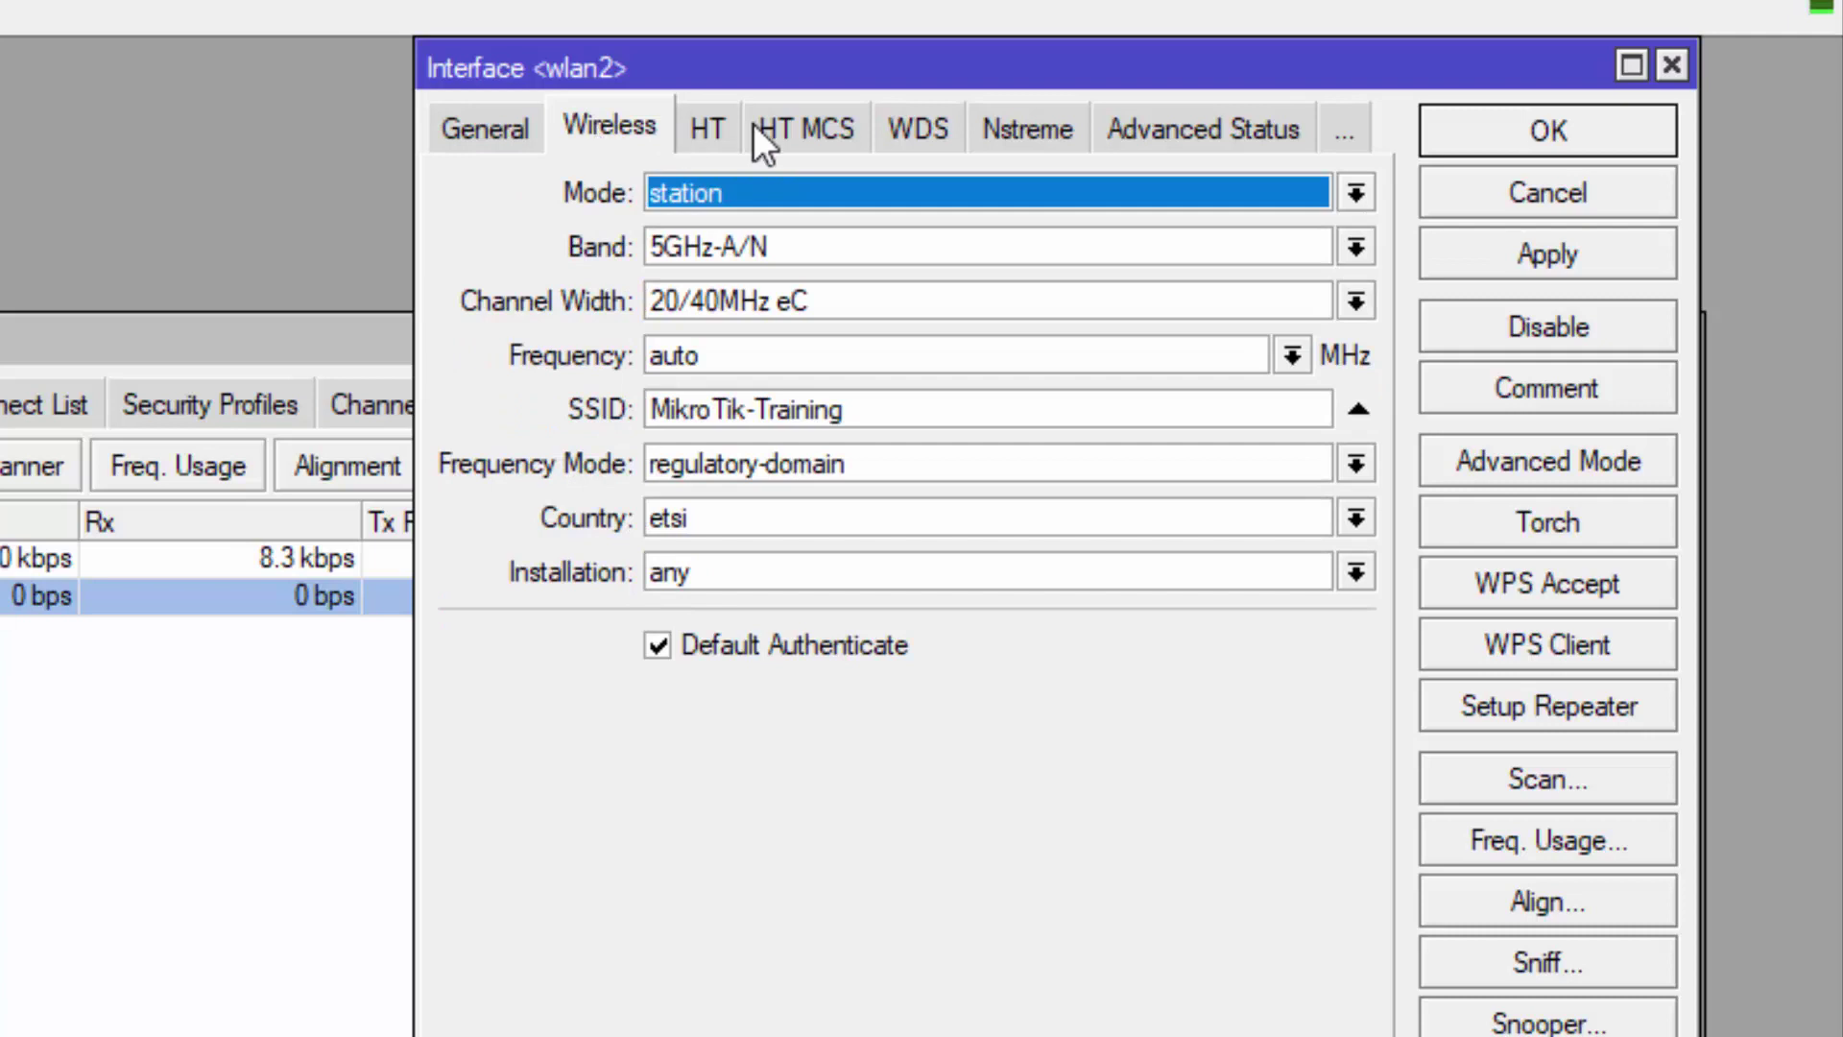
click(1262, 130)
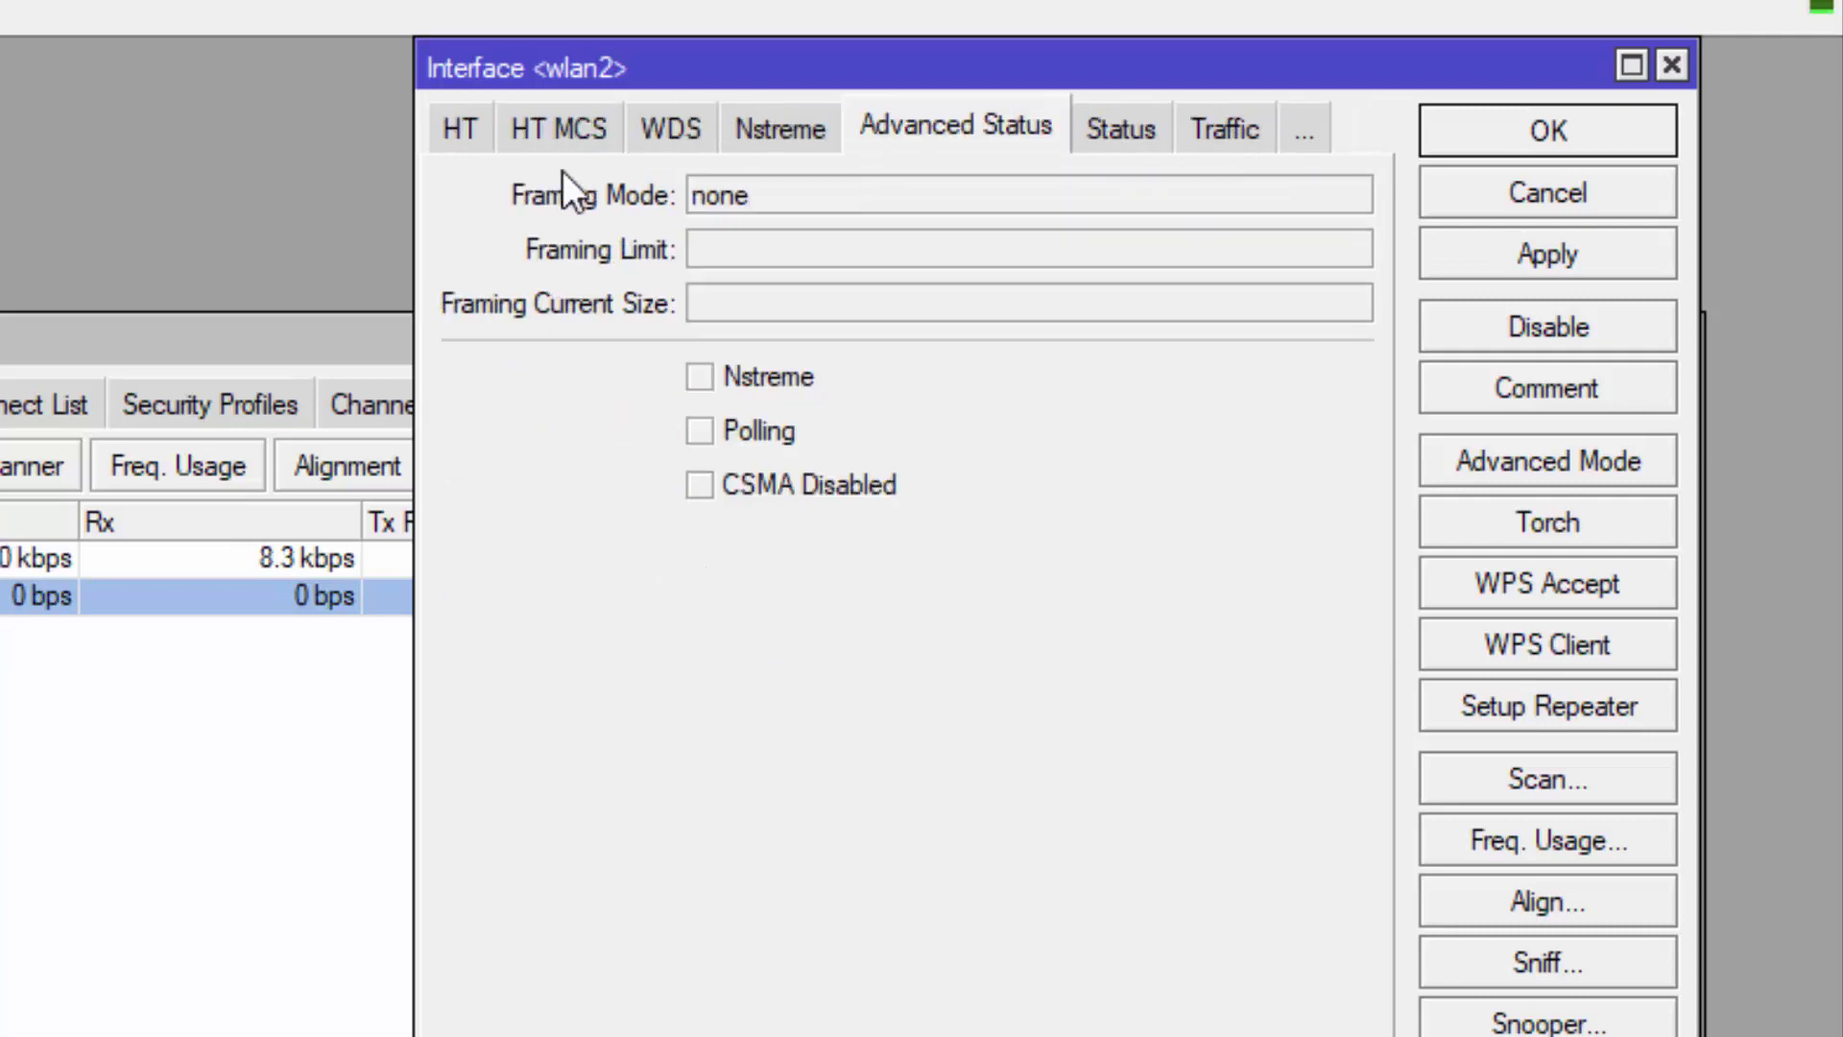
drag(417, 200, 4, 190)
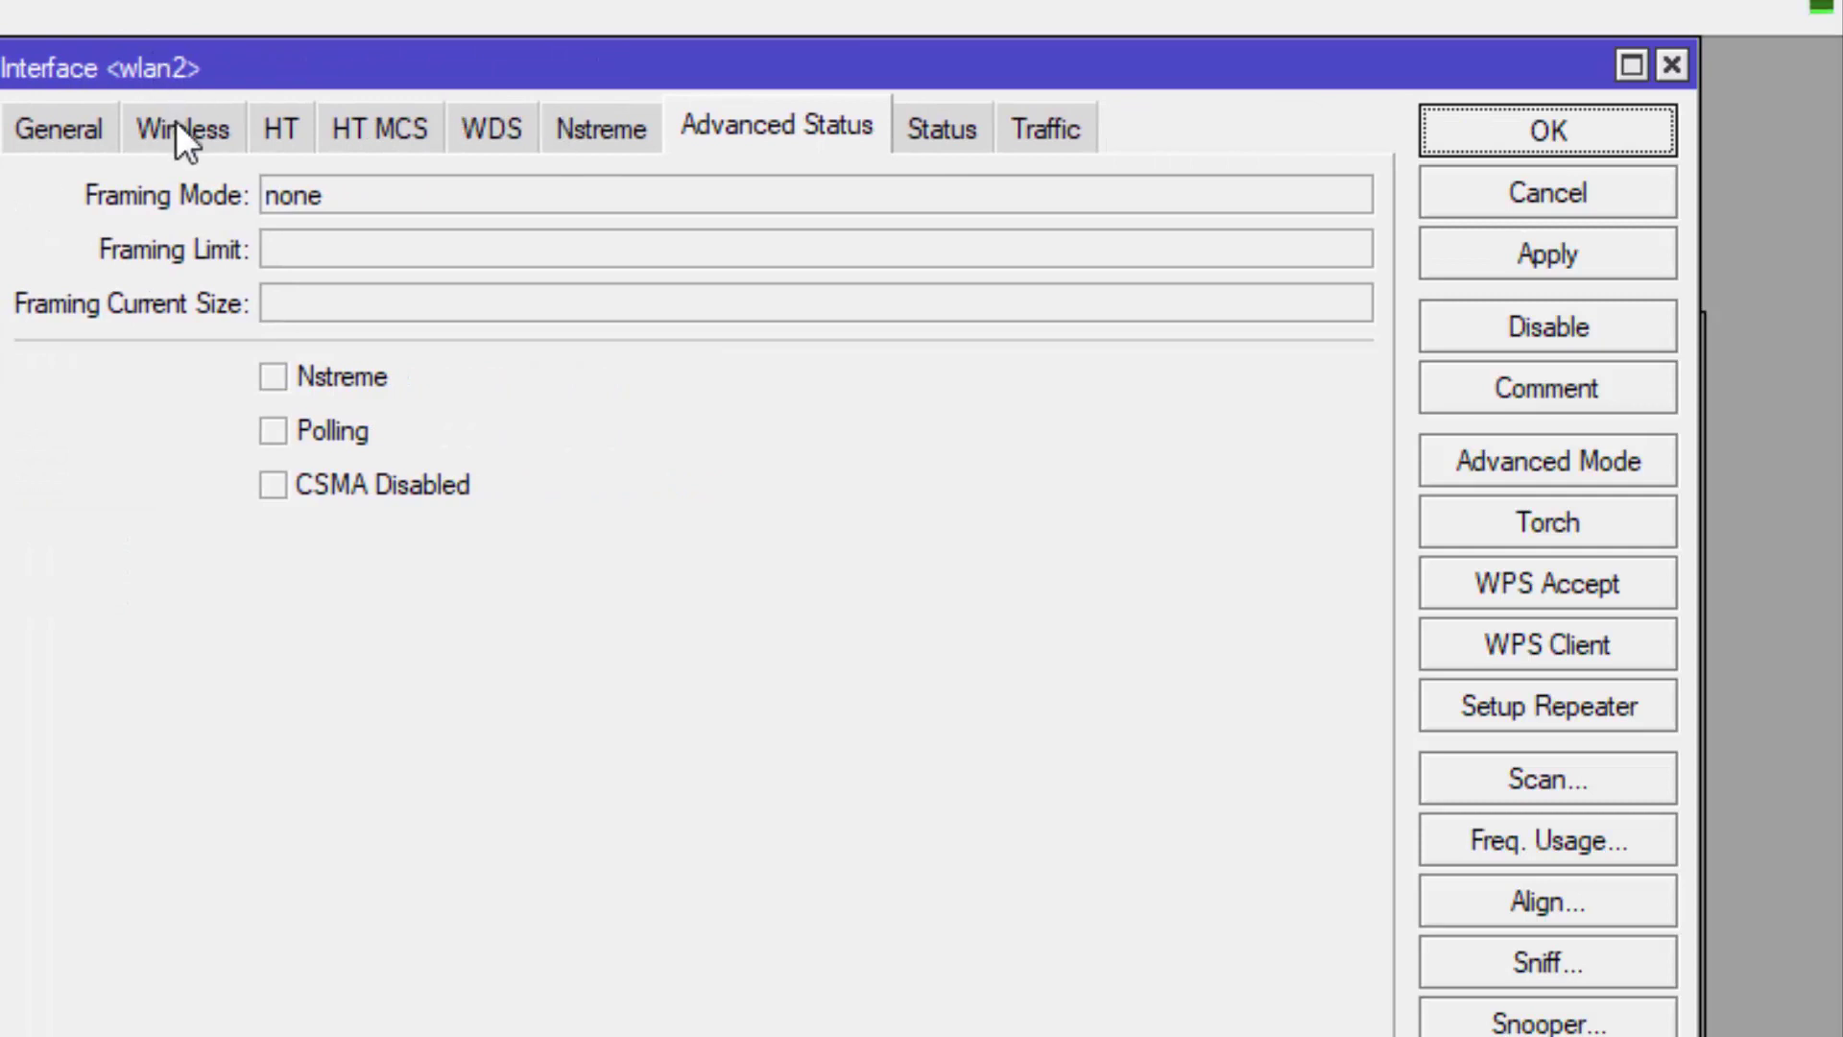
click(177, 125)
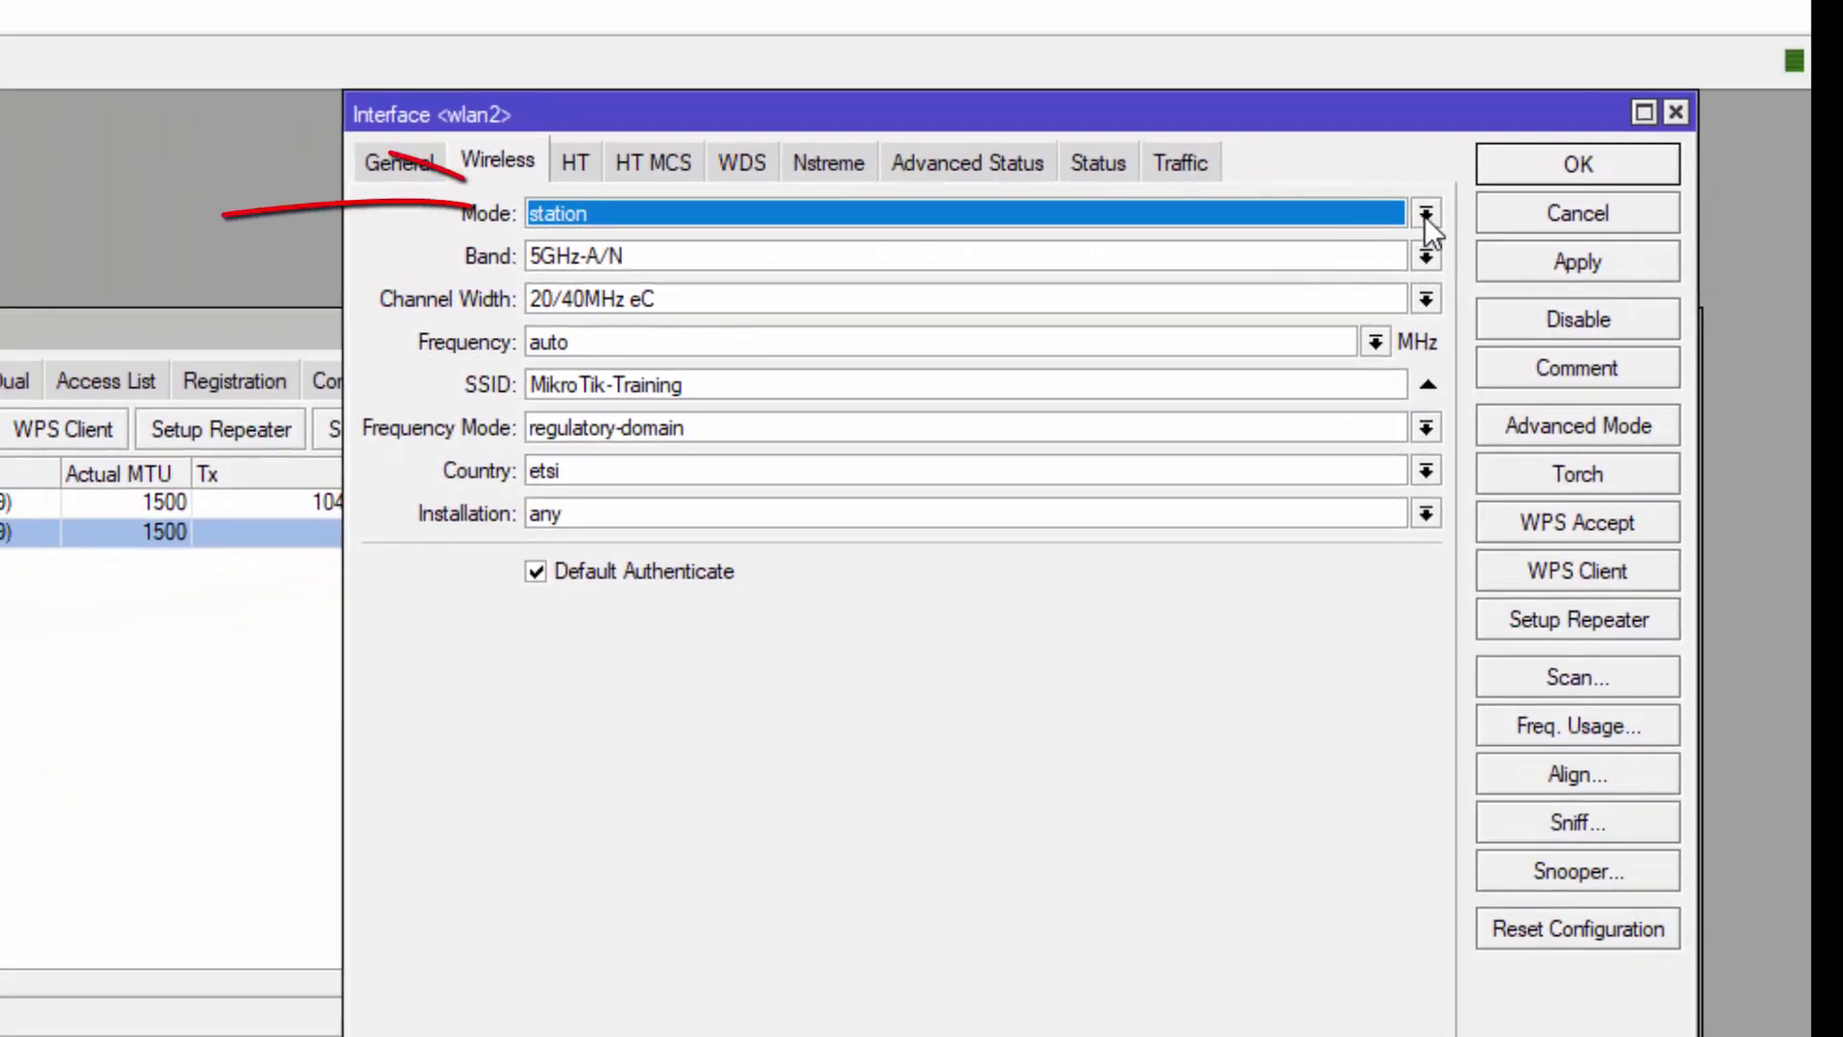
Step: Set wlan2 to ap bridge mode on the 5GHz-A/N band, and save the interface
click(1426, 214)
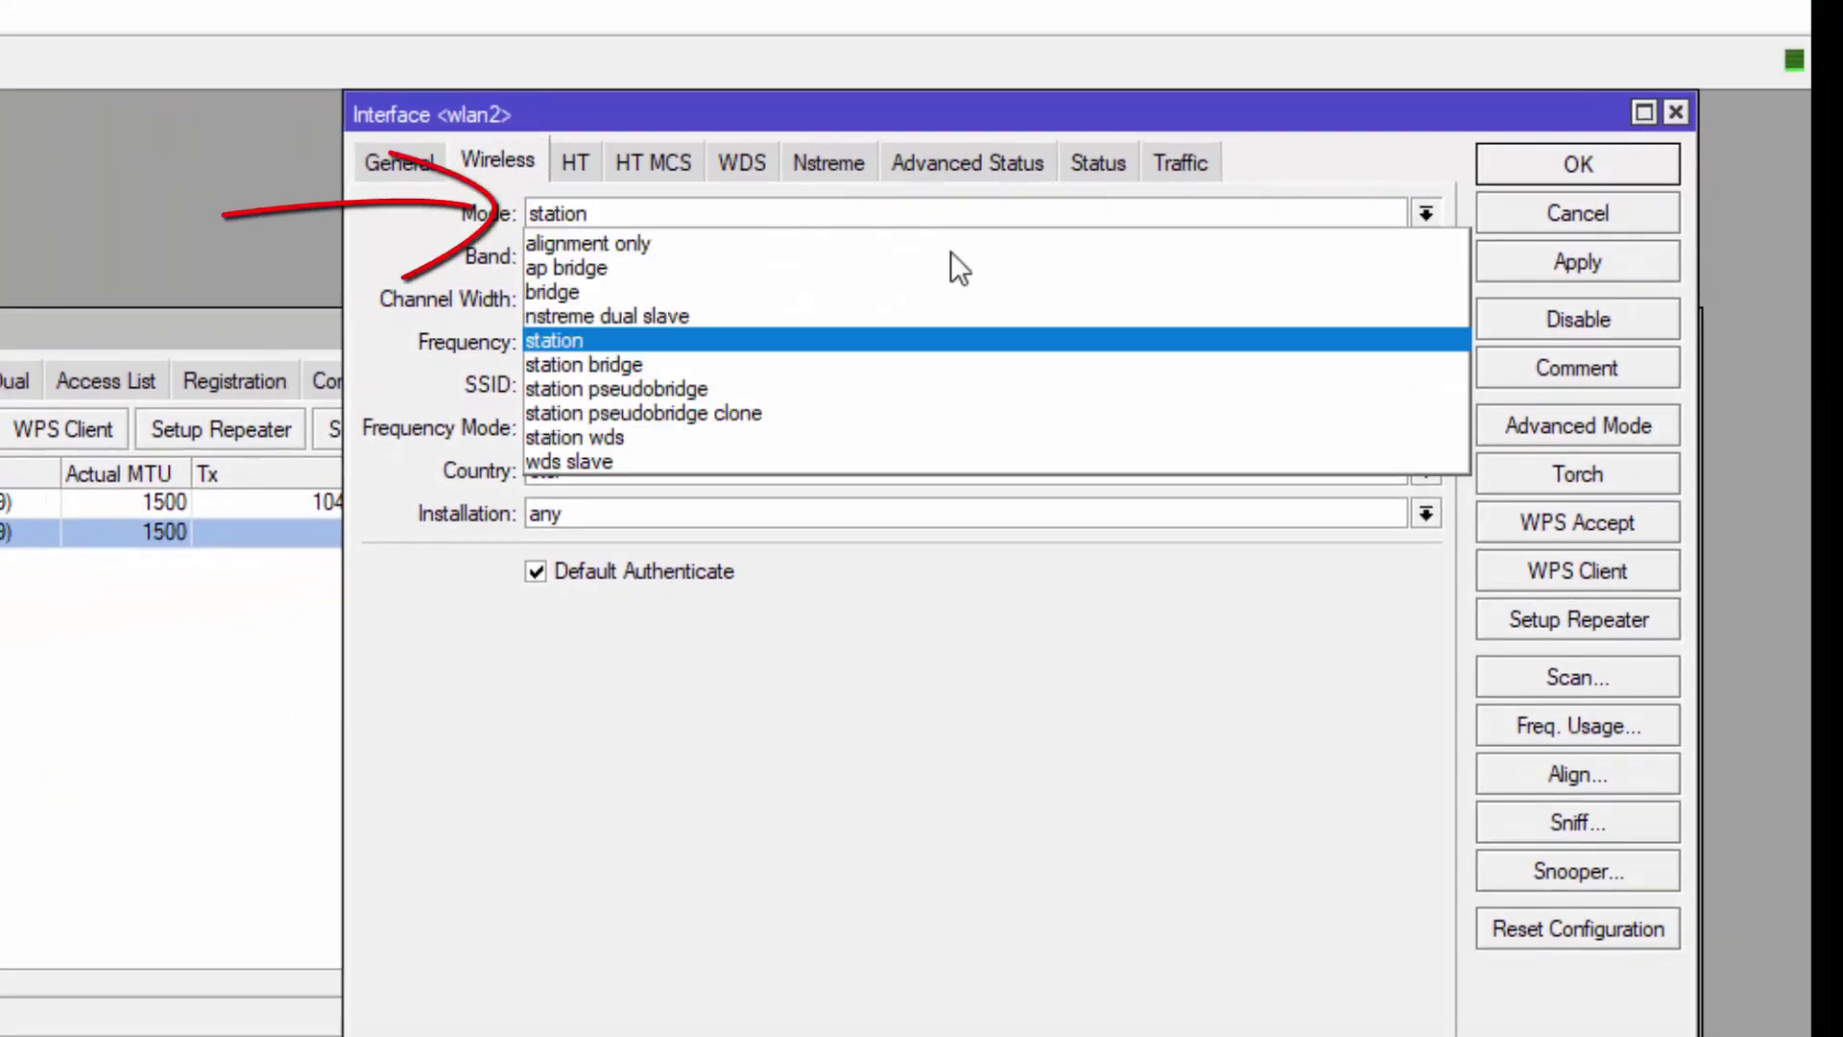
click(608, 261)
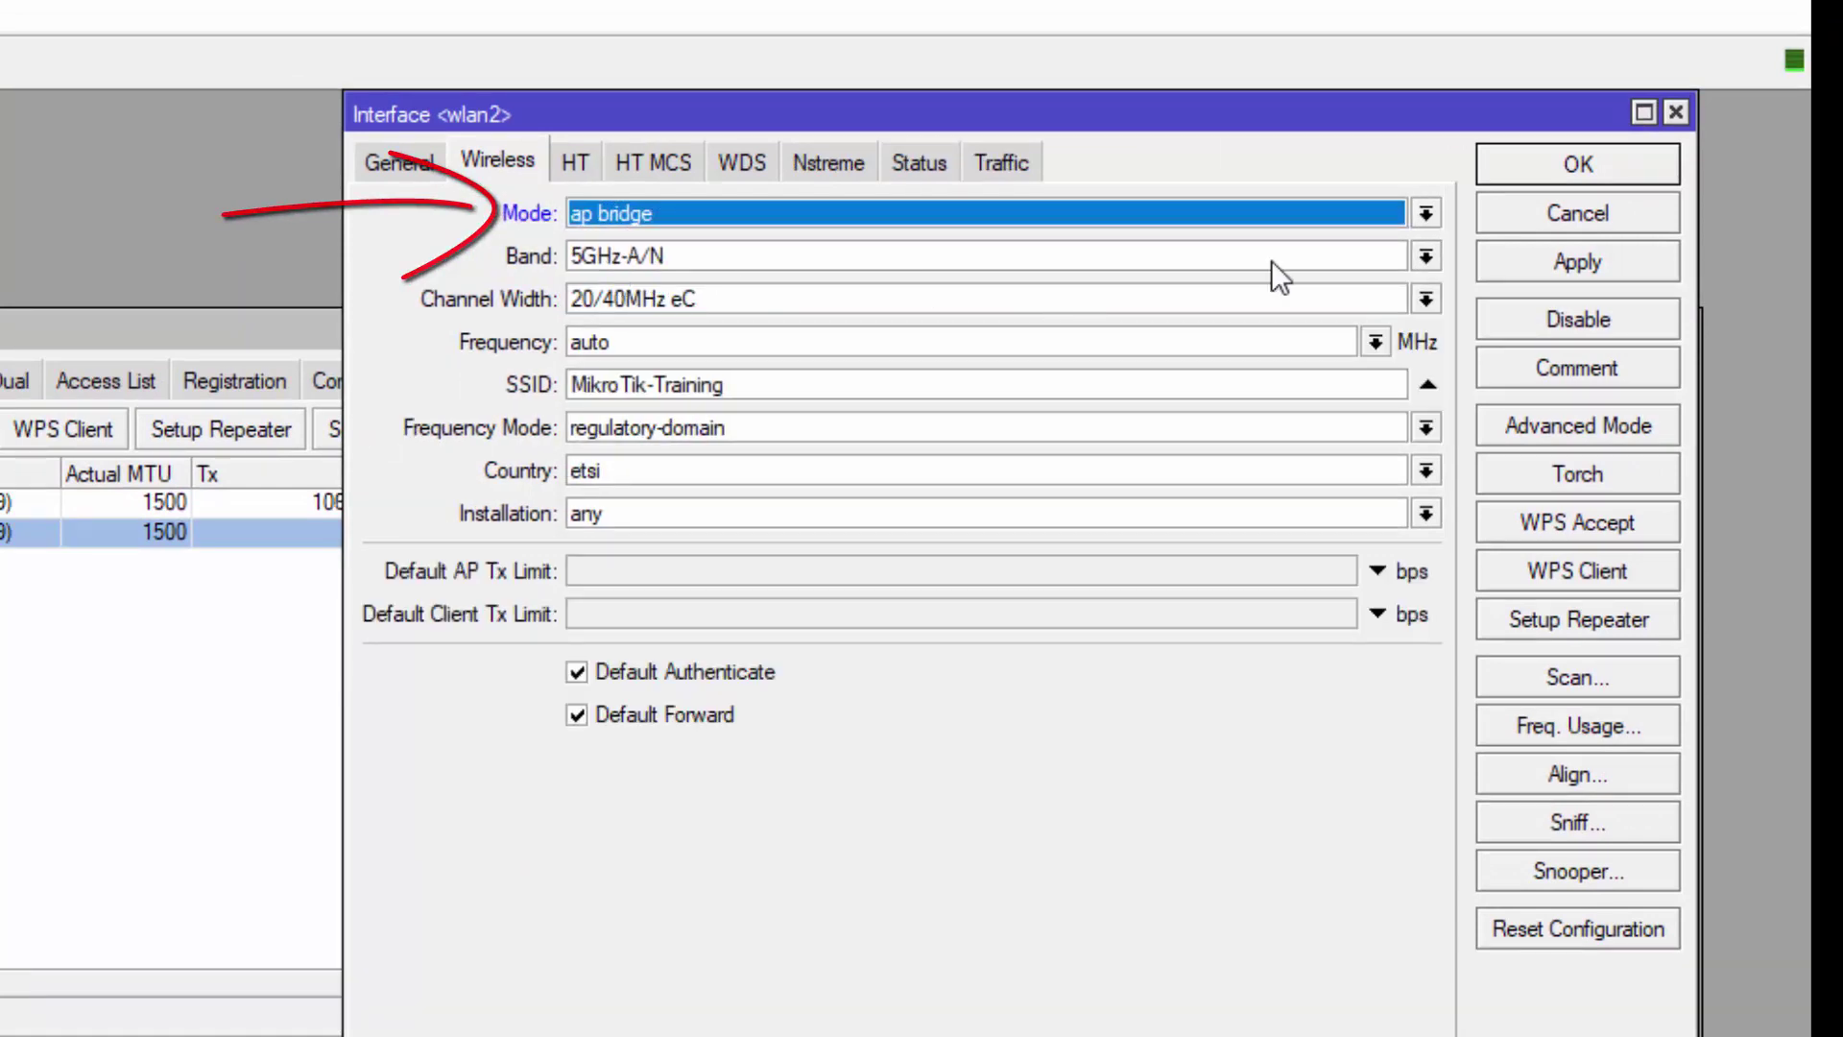
click(1419, 261)
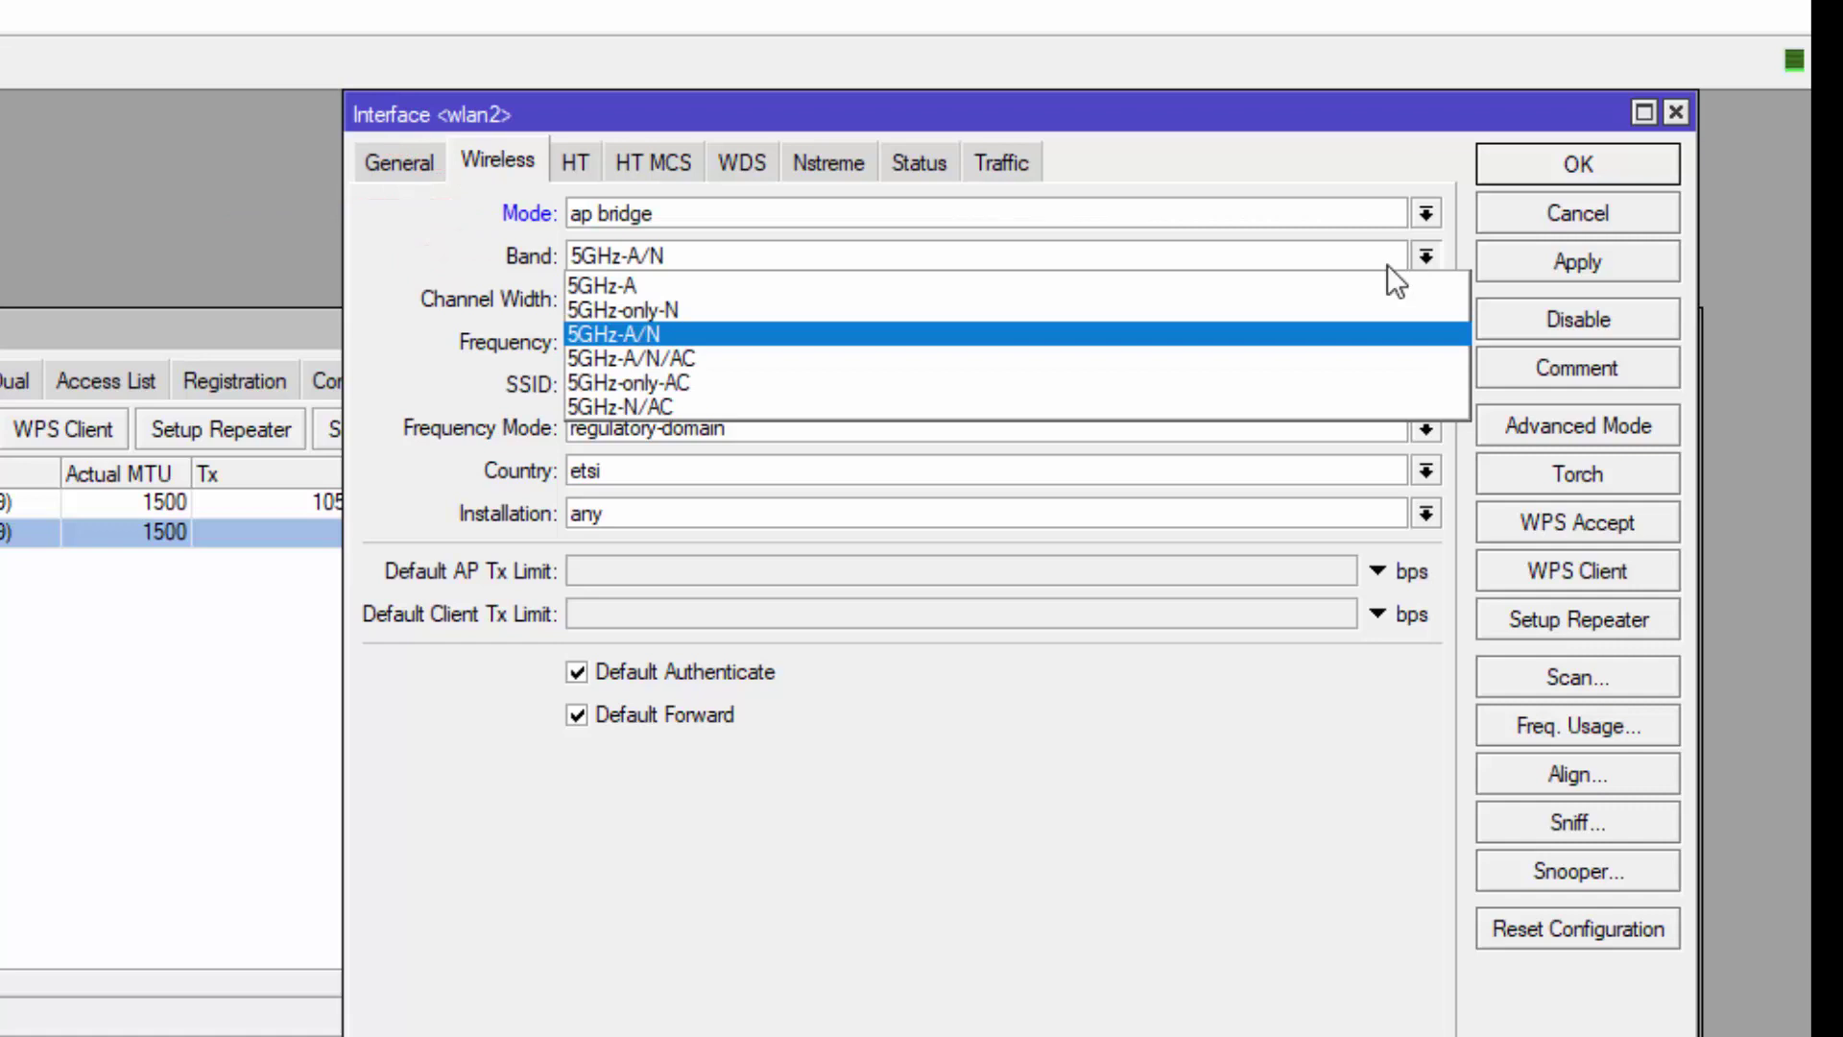
click(659, 328)
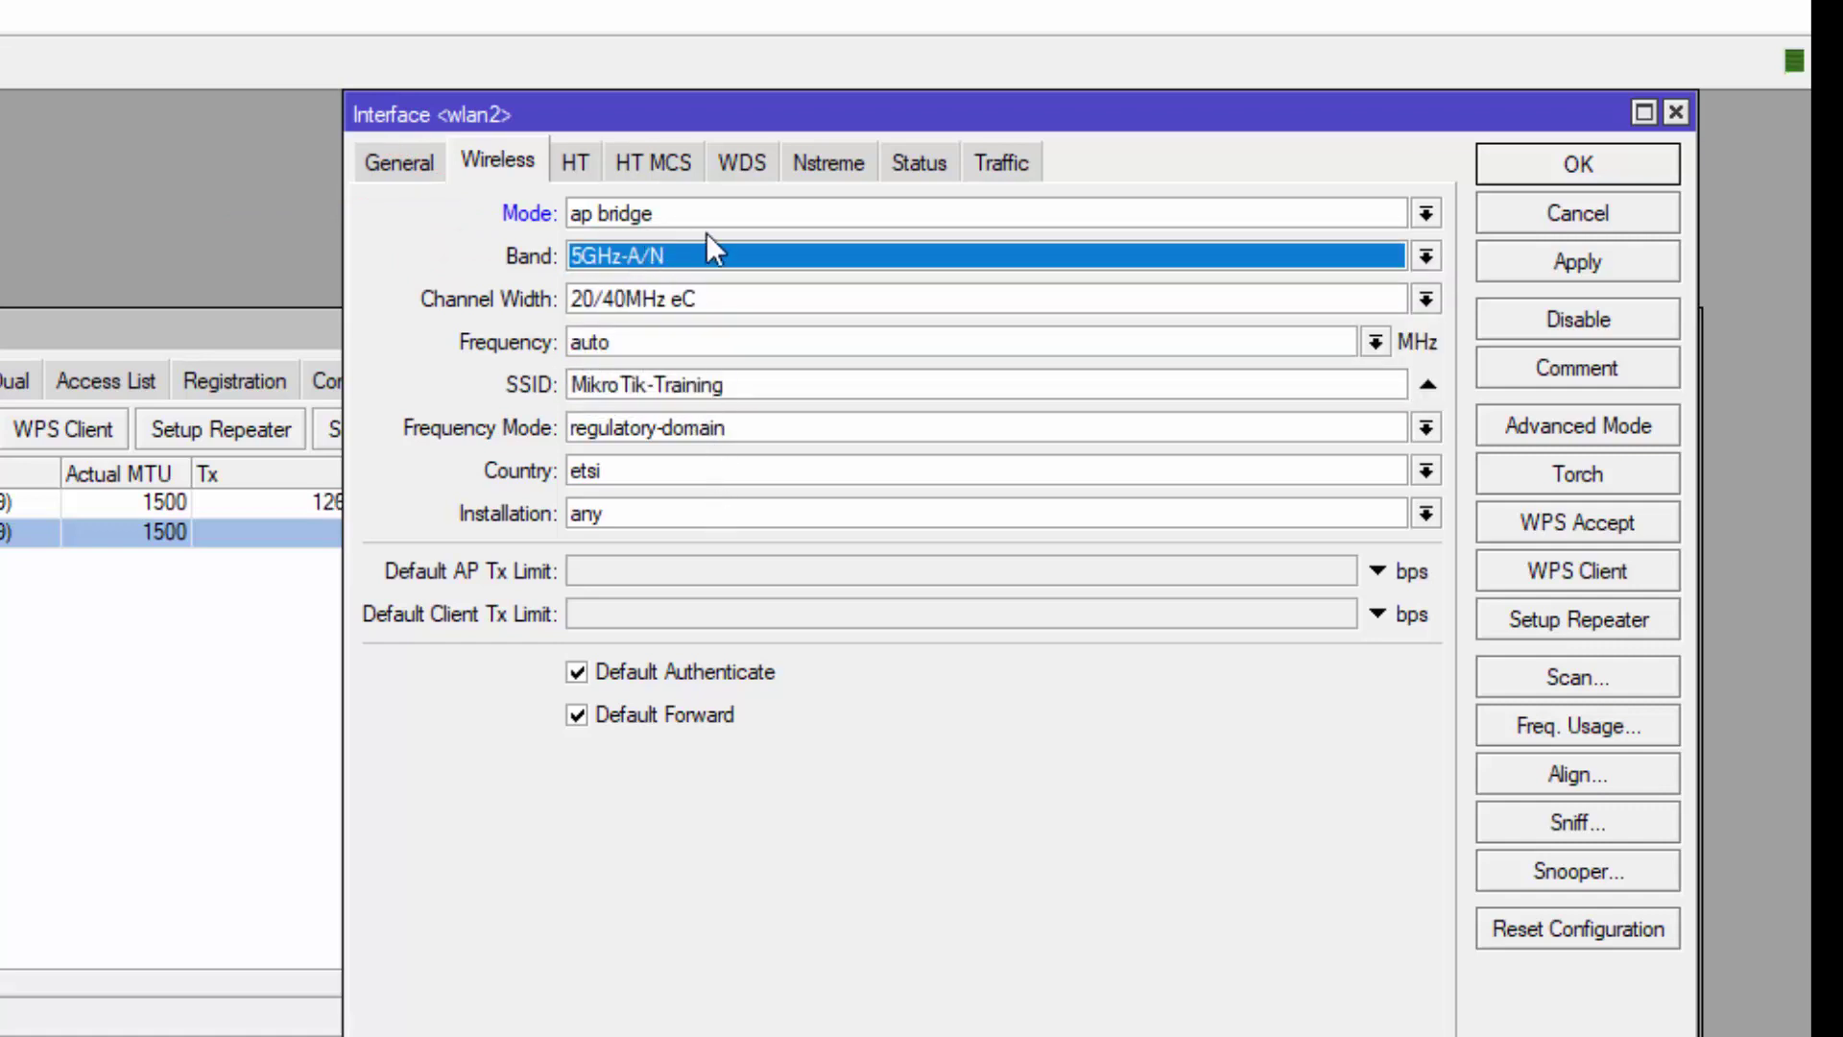
click(1584, 266)
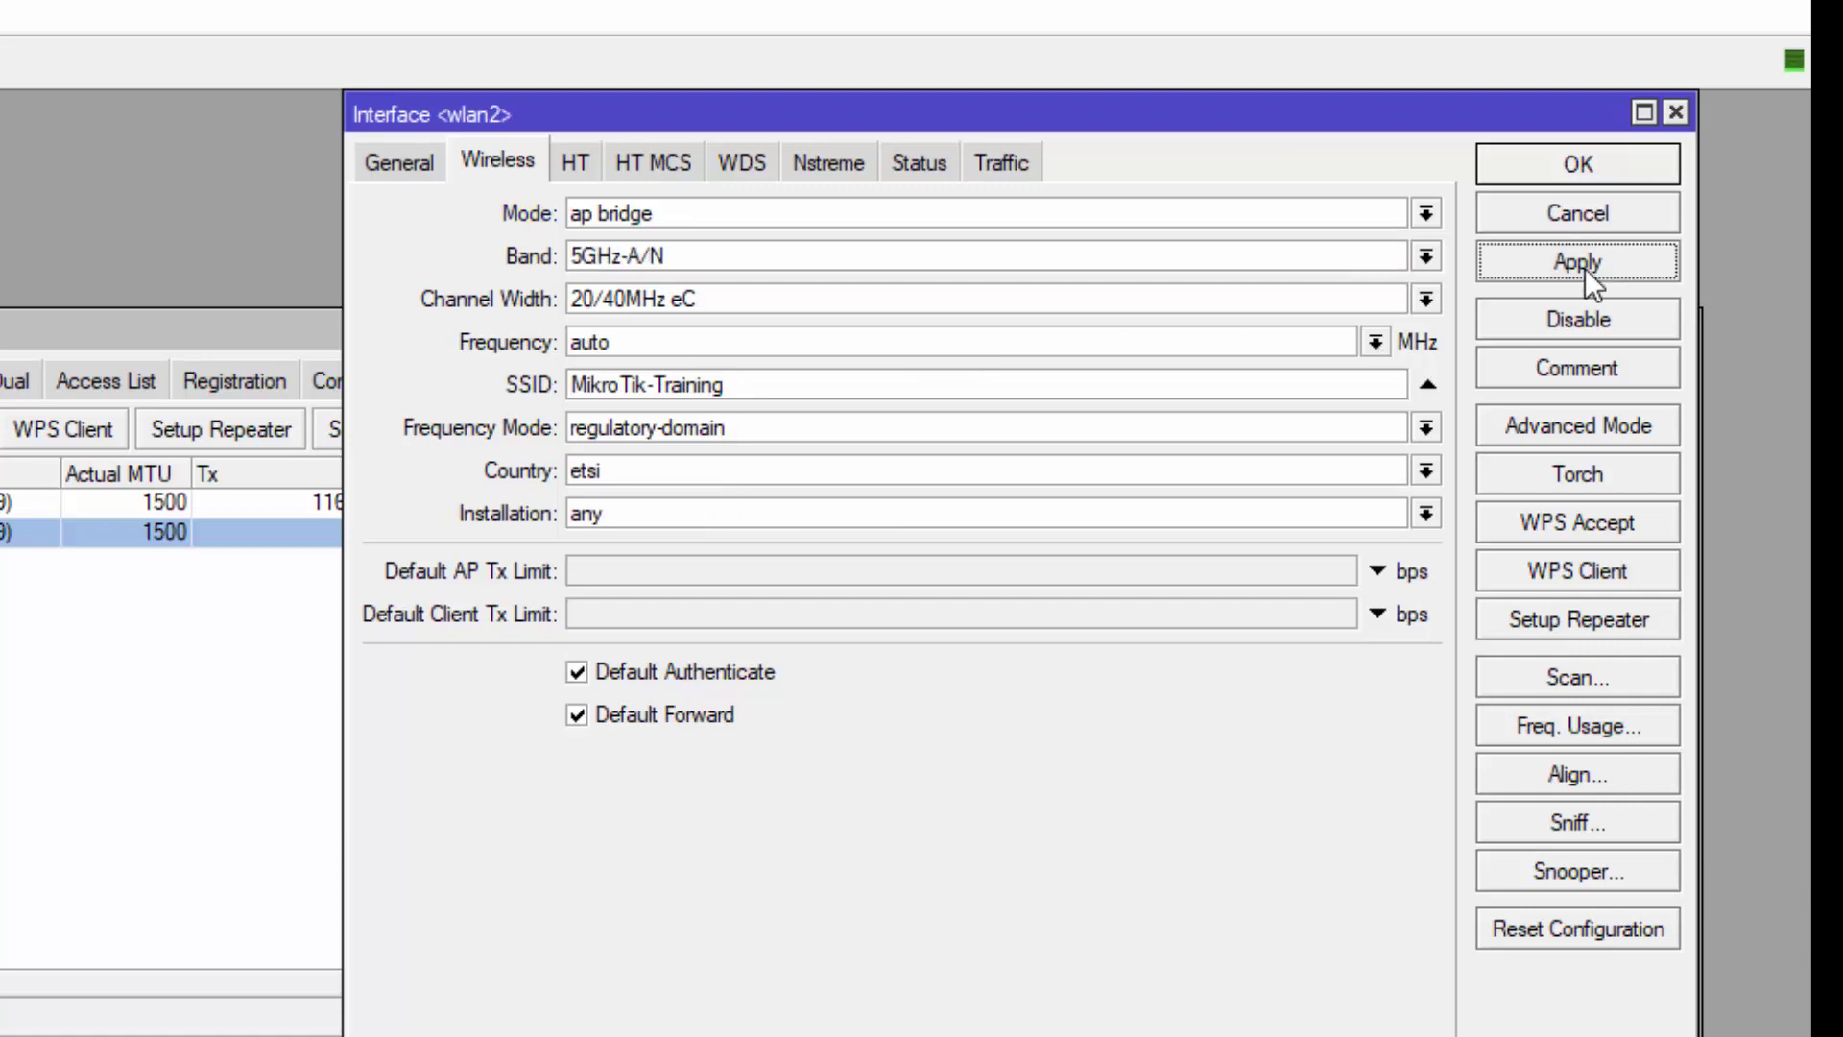
click(1565, 159)
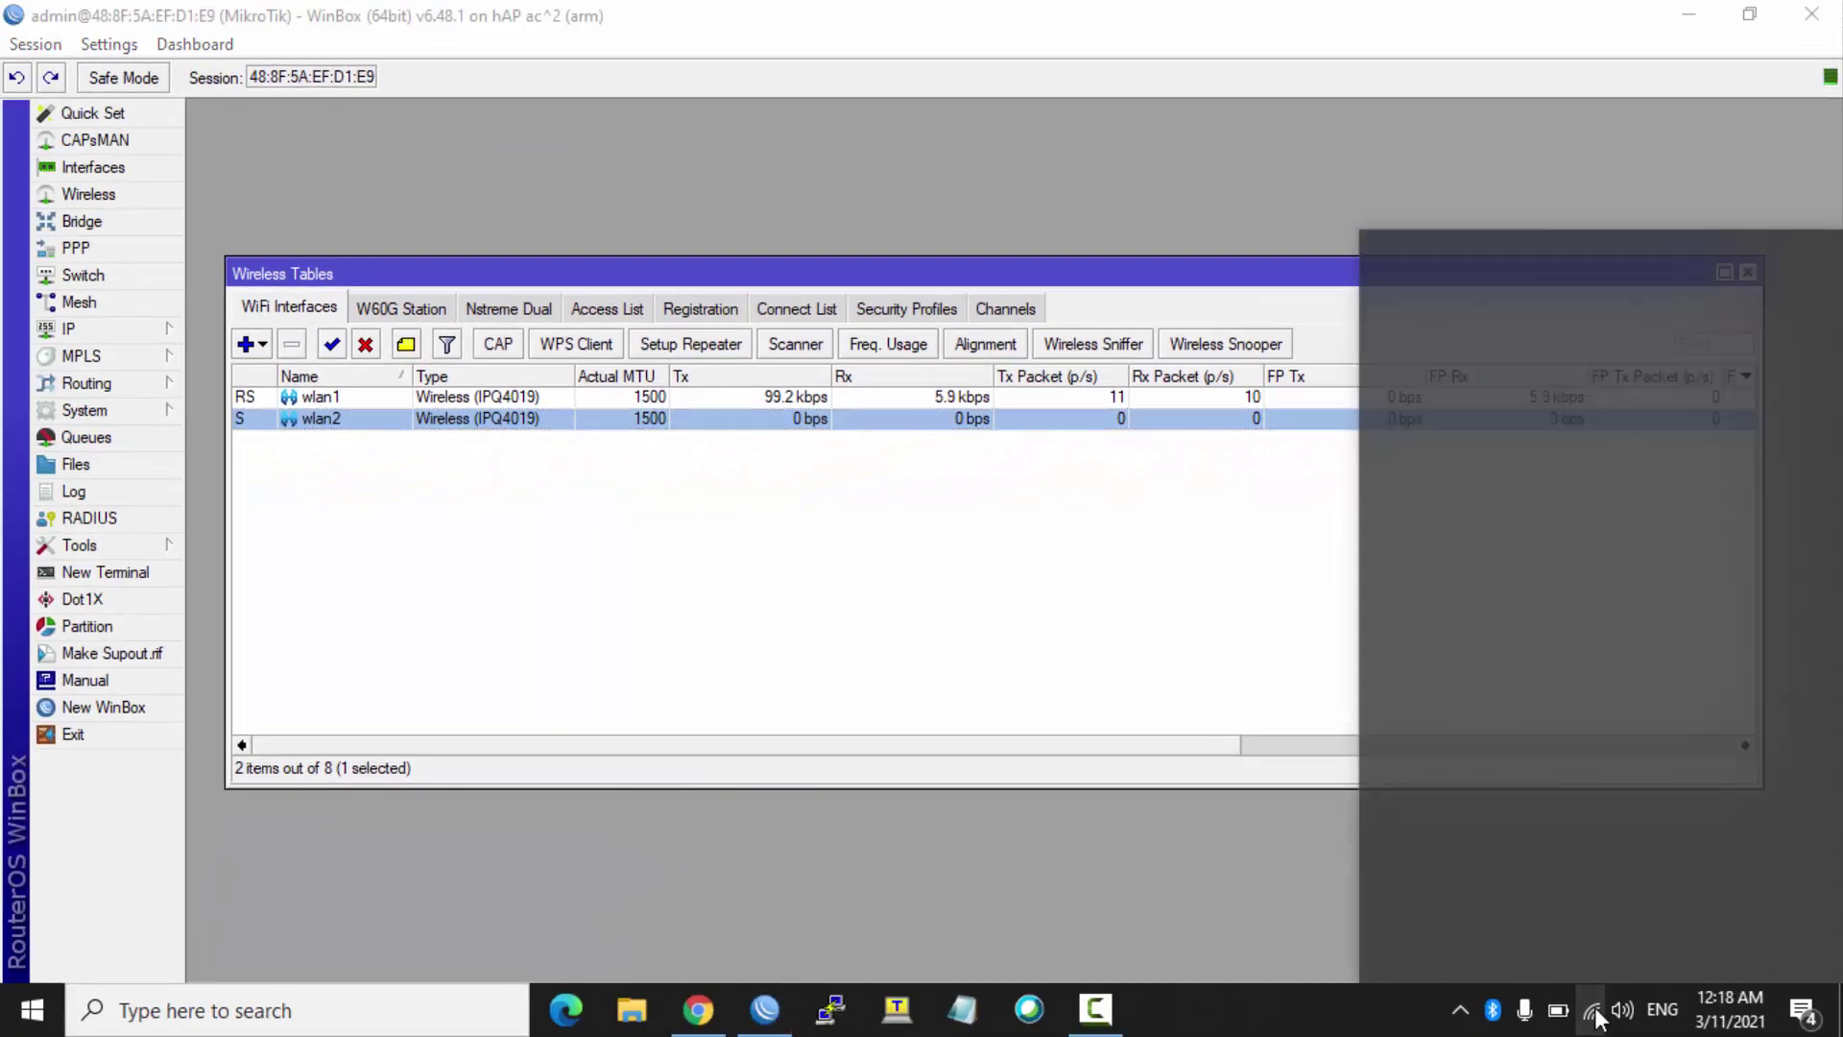
Step: Check the computer's list of available Wi-Fi networks for the router's Training1 and MikroTik-Training SSIDs
click(1594, 1011)
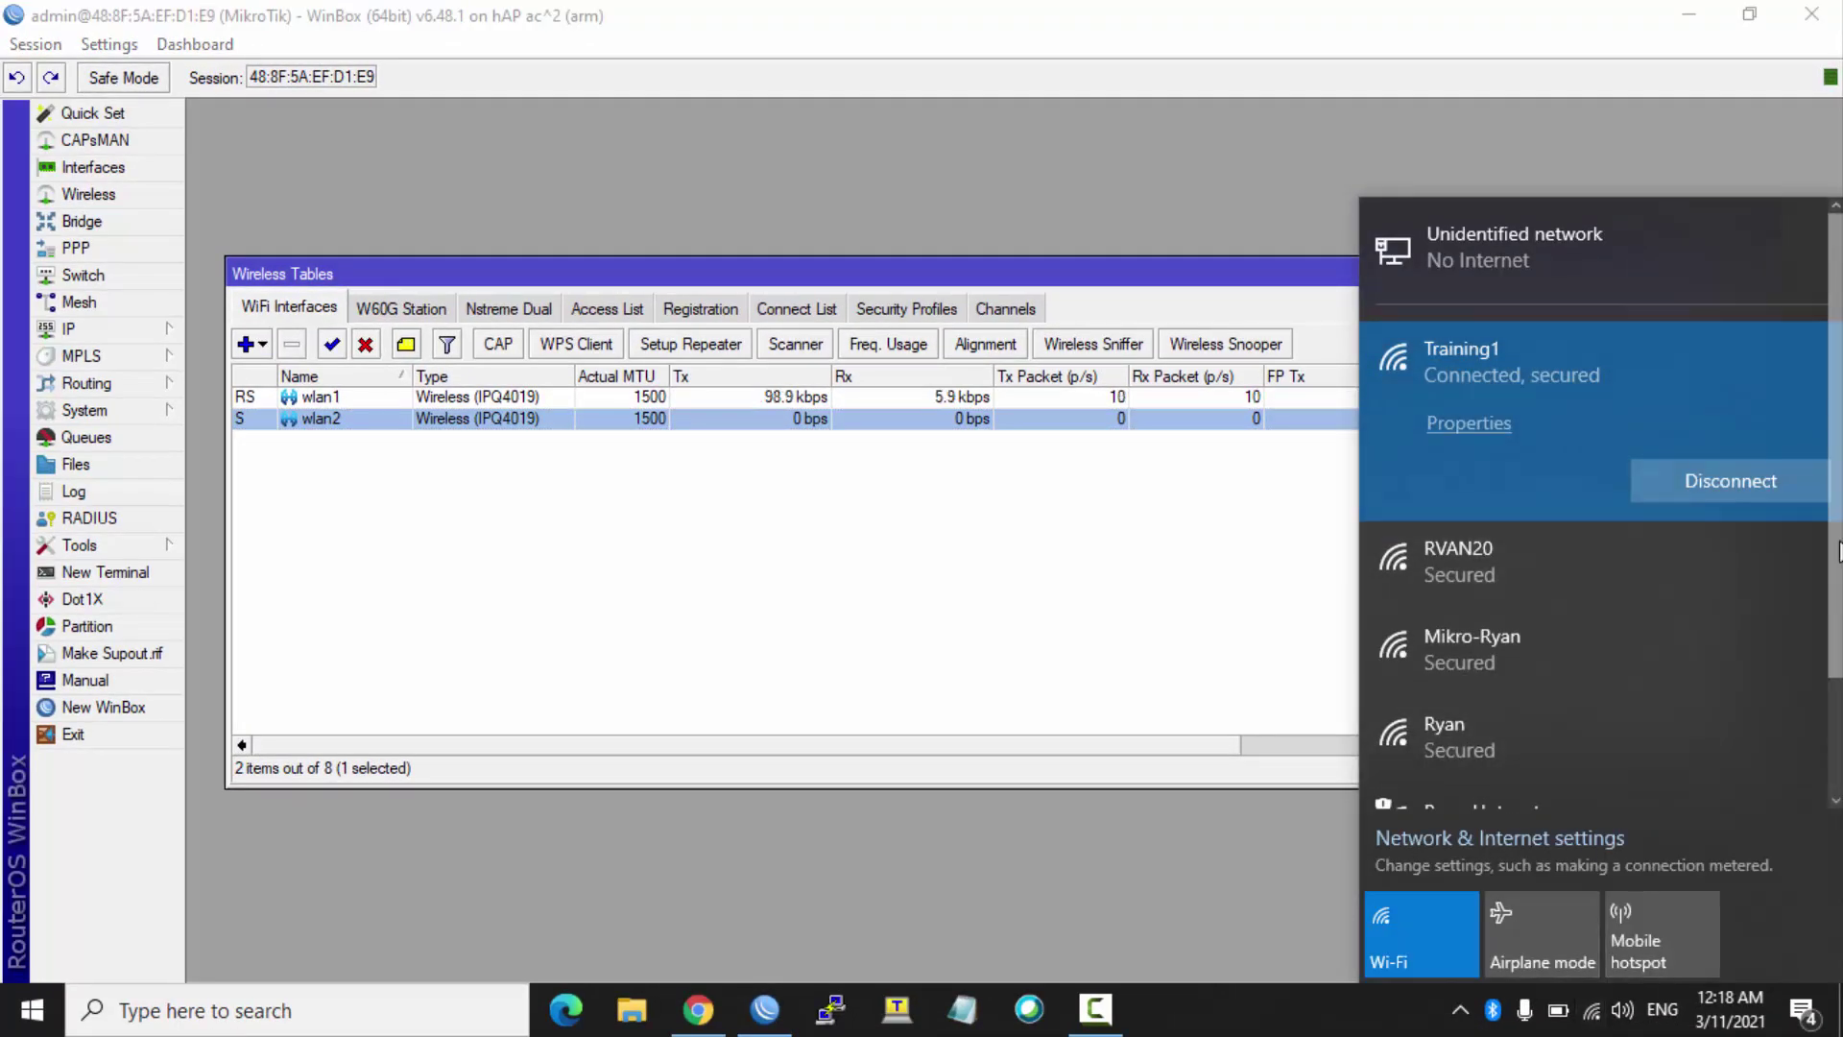
scroll(1593, 499, down, 2)
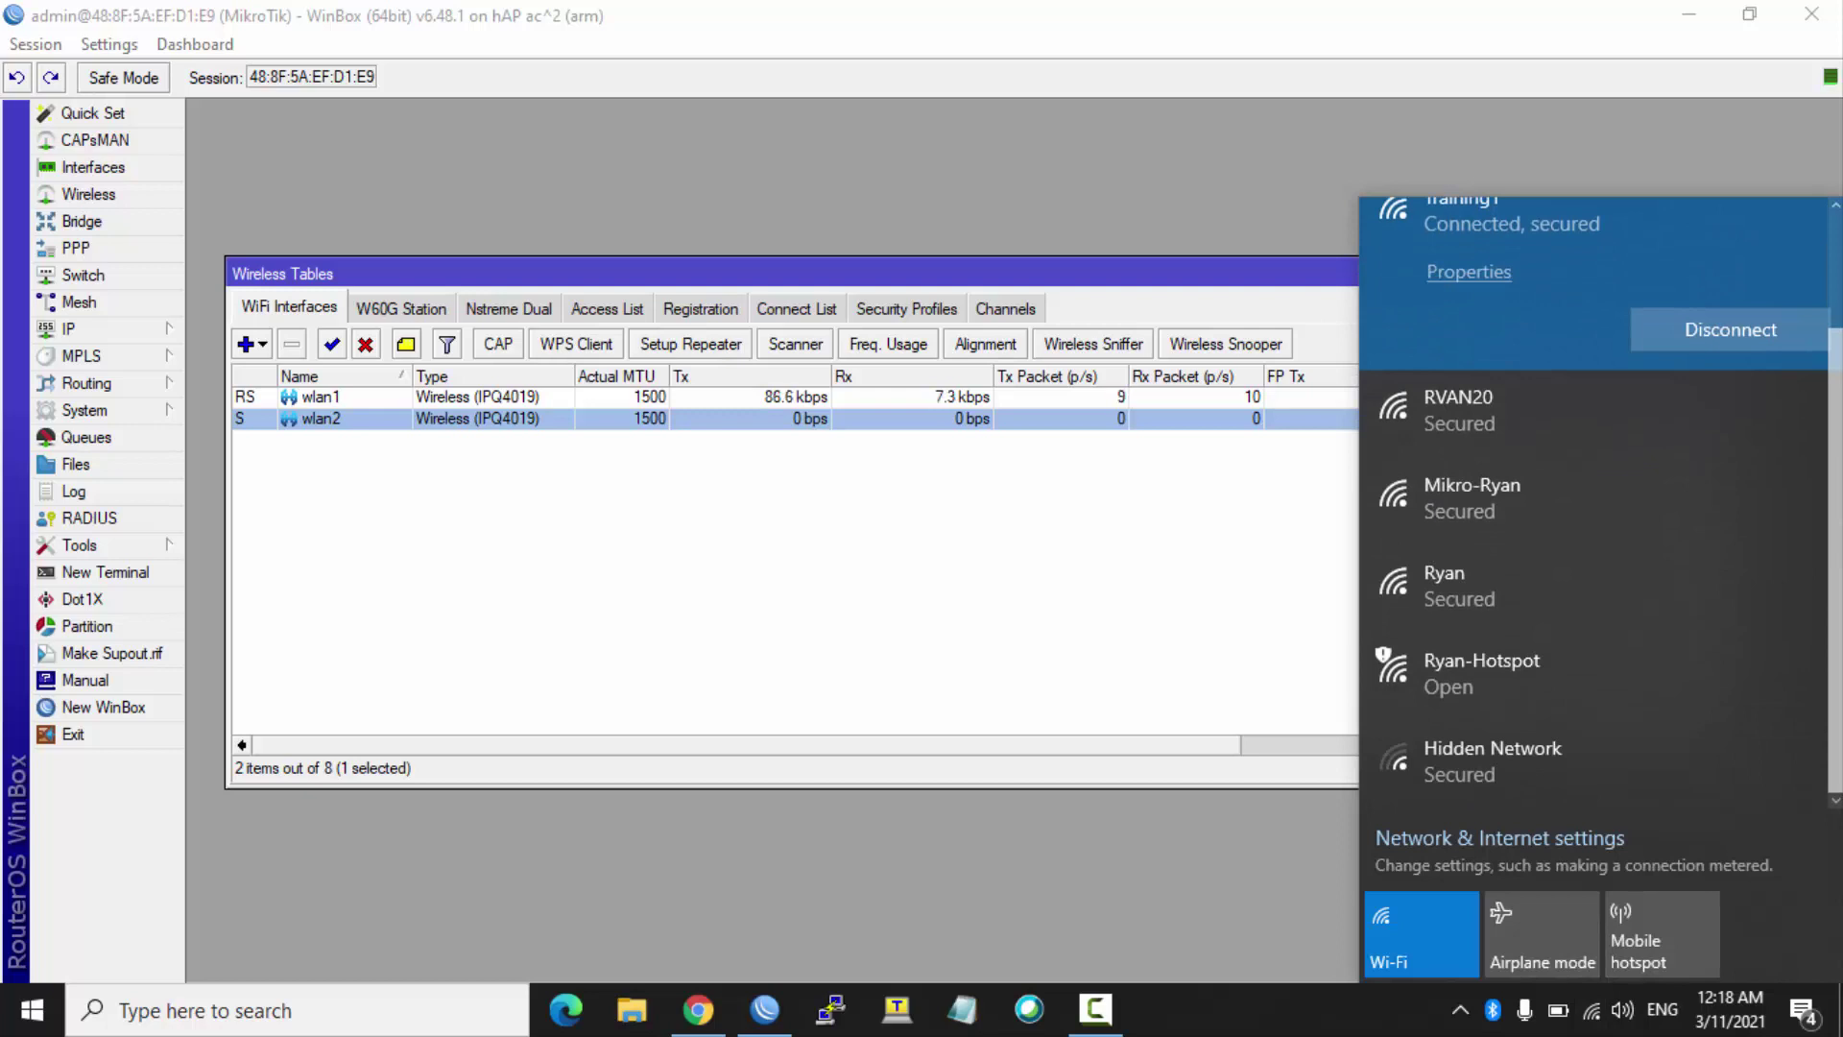
scroll(1817, 519, up, 2)
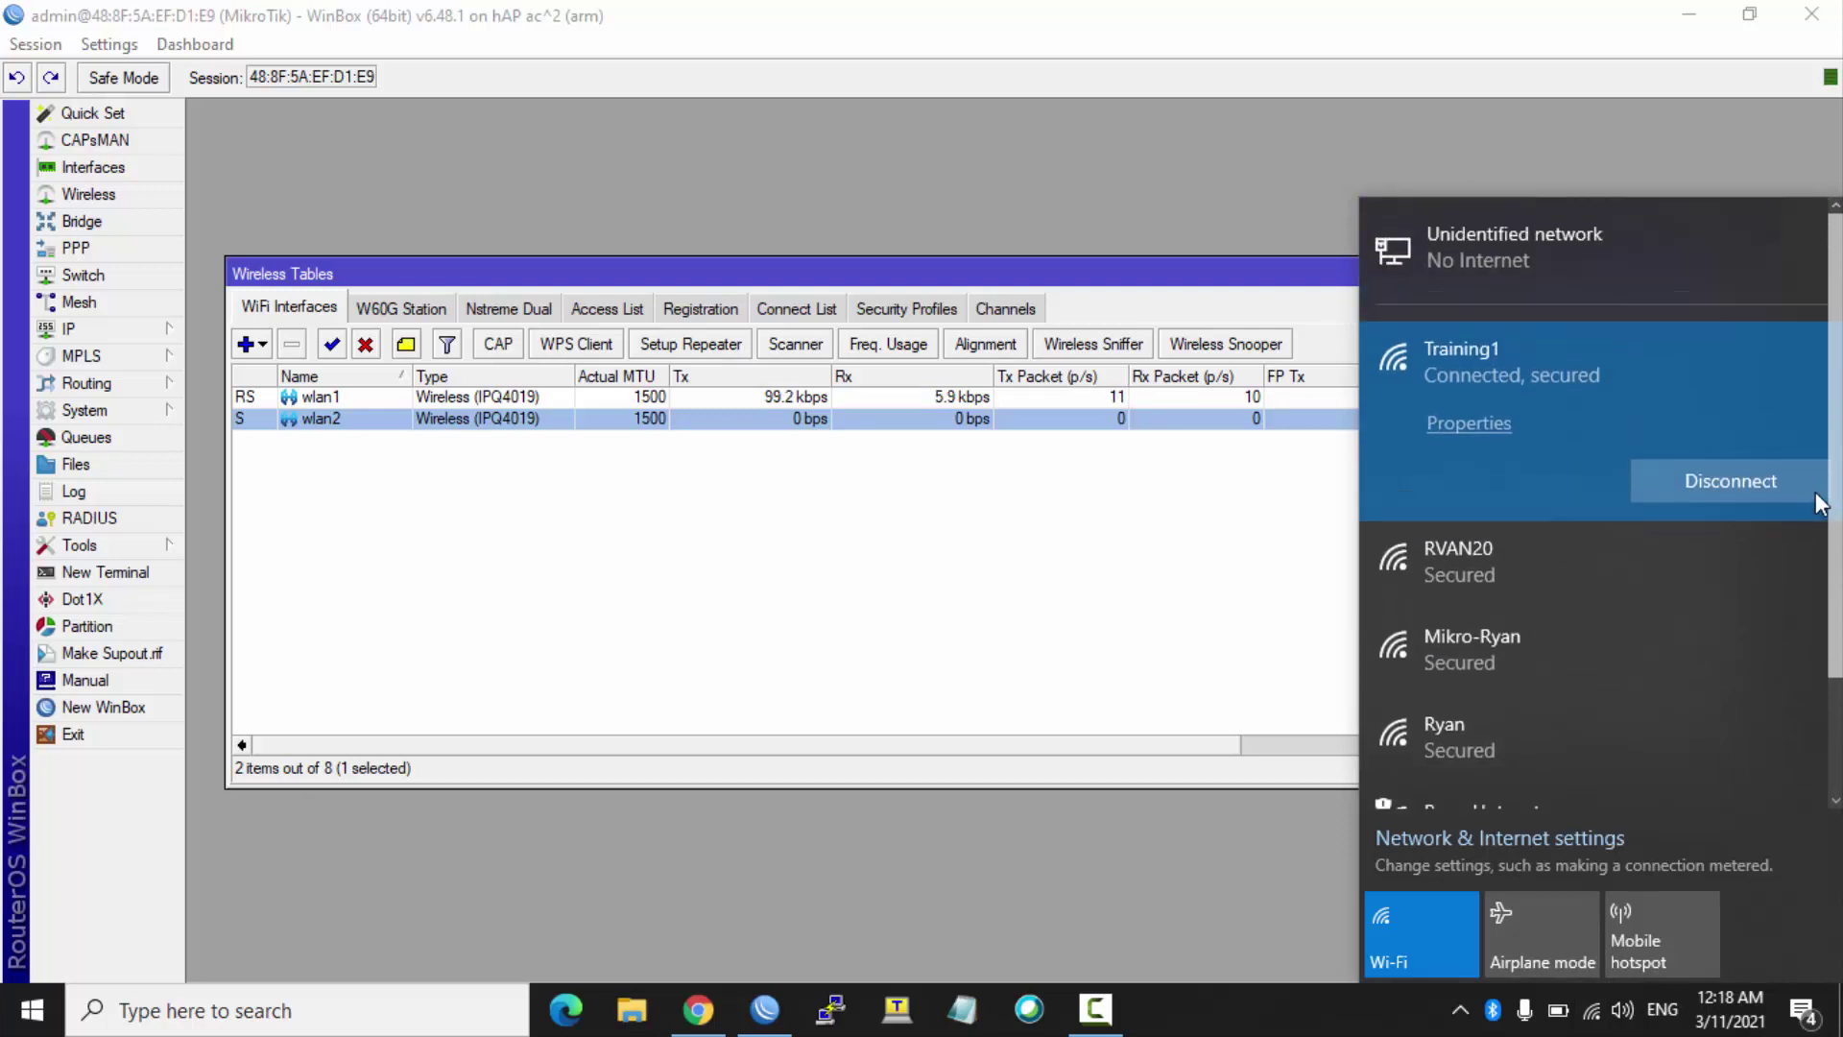
scroll(1817, 519, down, 2)
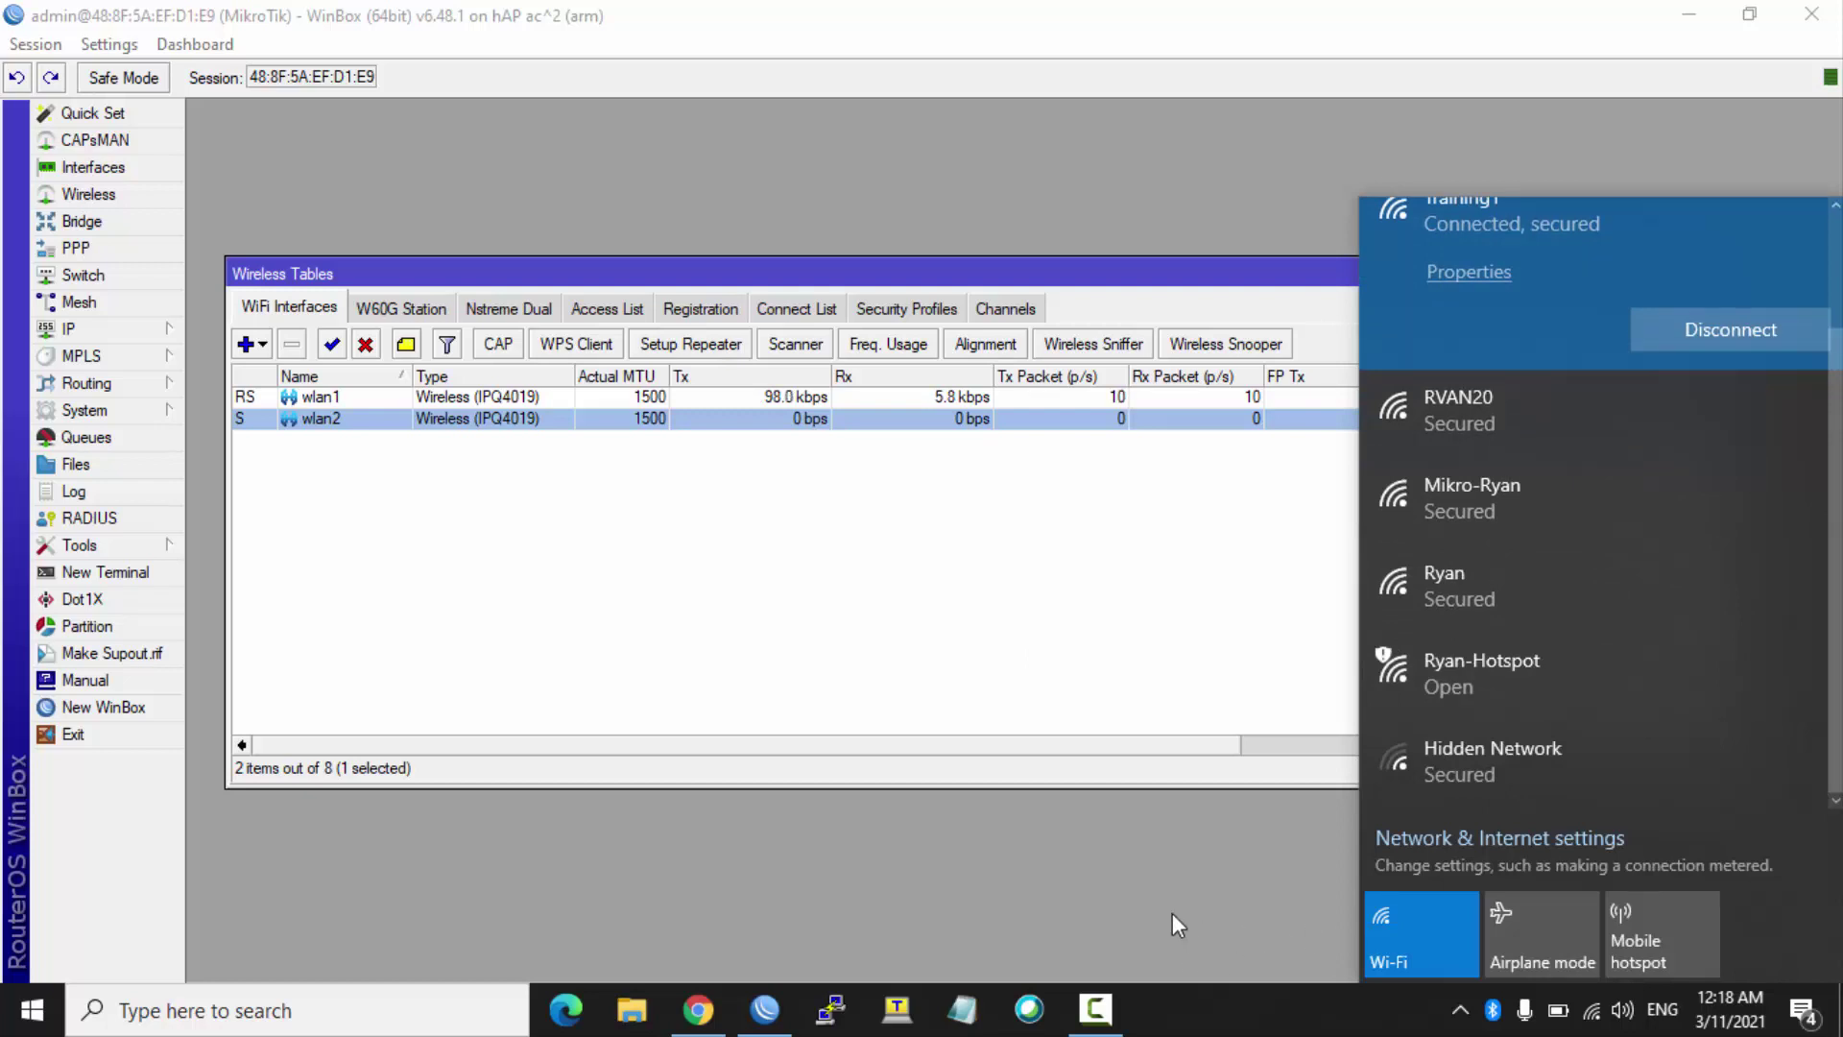
drag(1836, 467, 1837, 360)
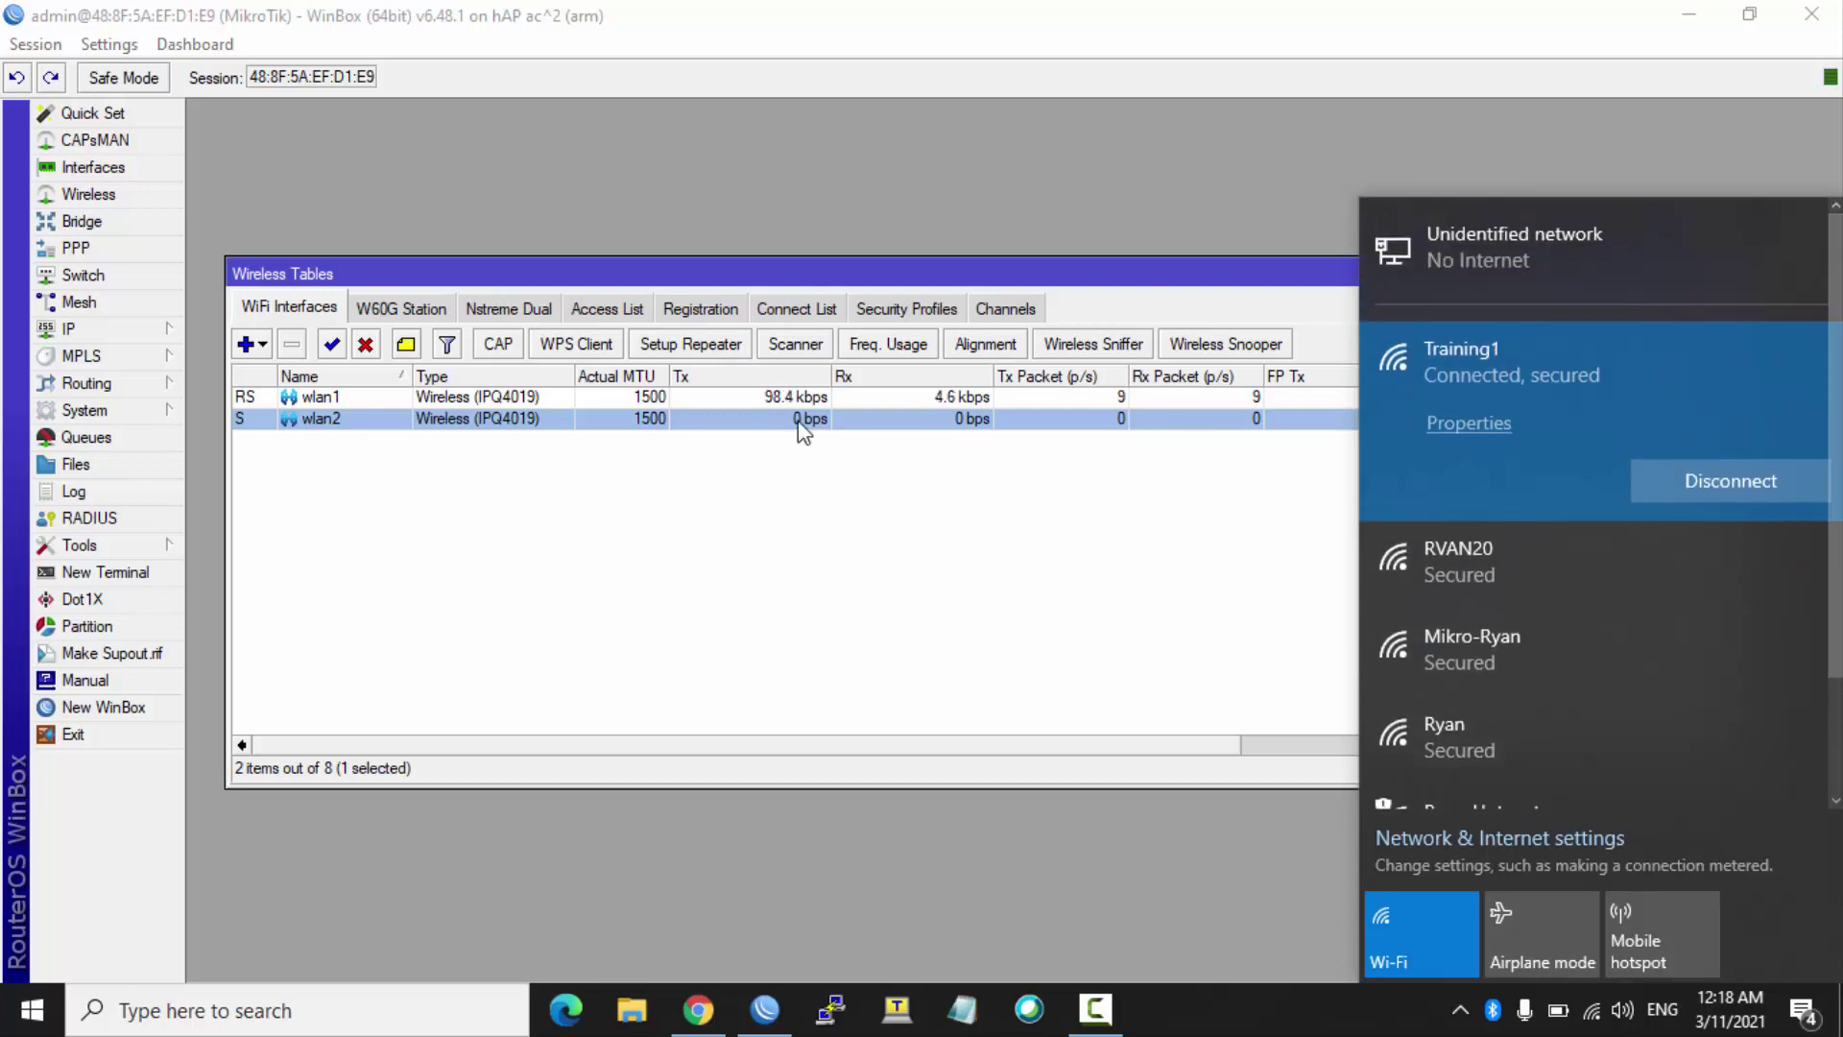
click(613, 395)
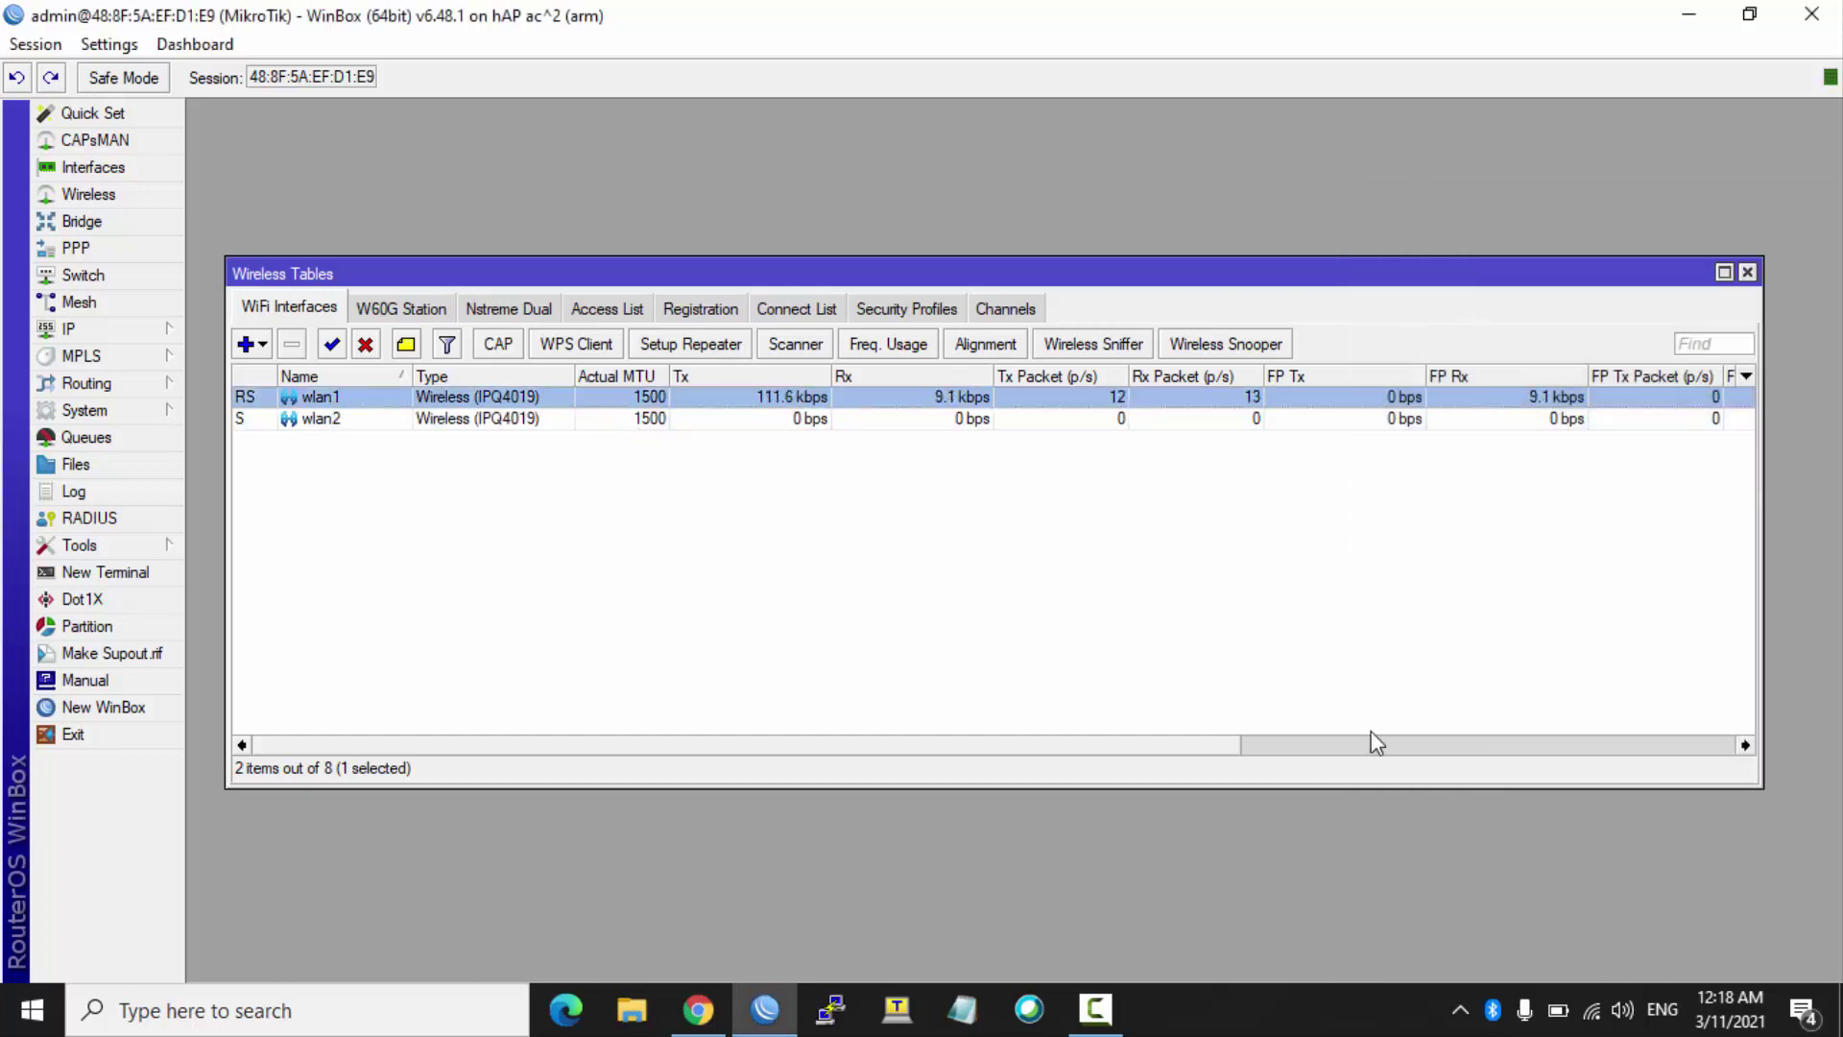
click(1597, 1004)
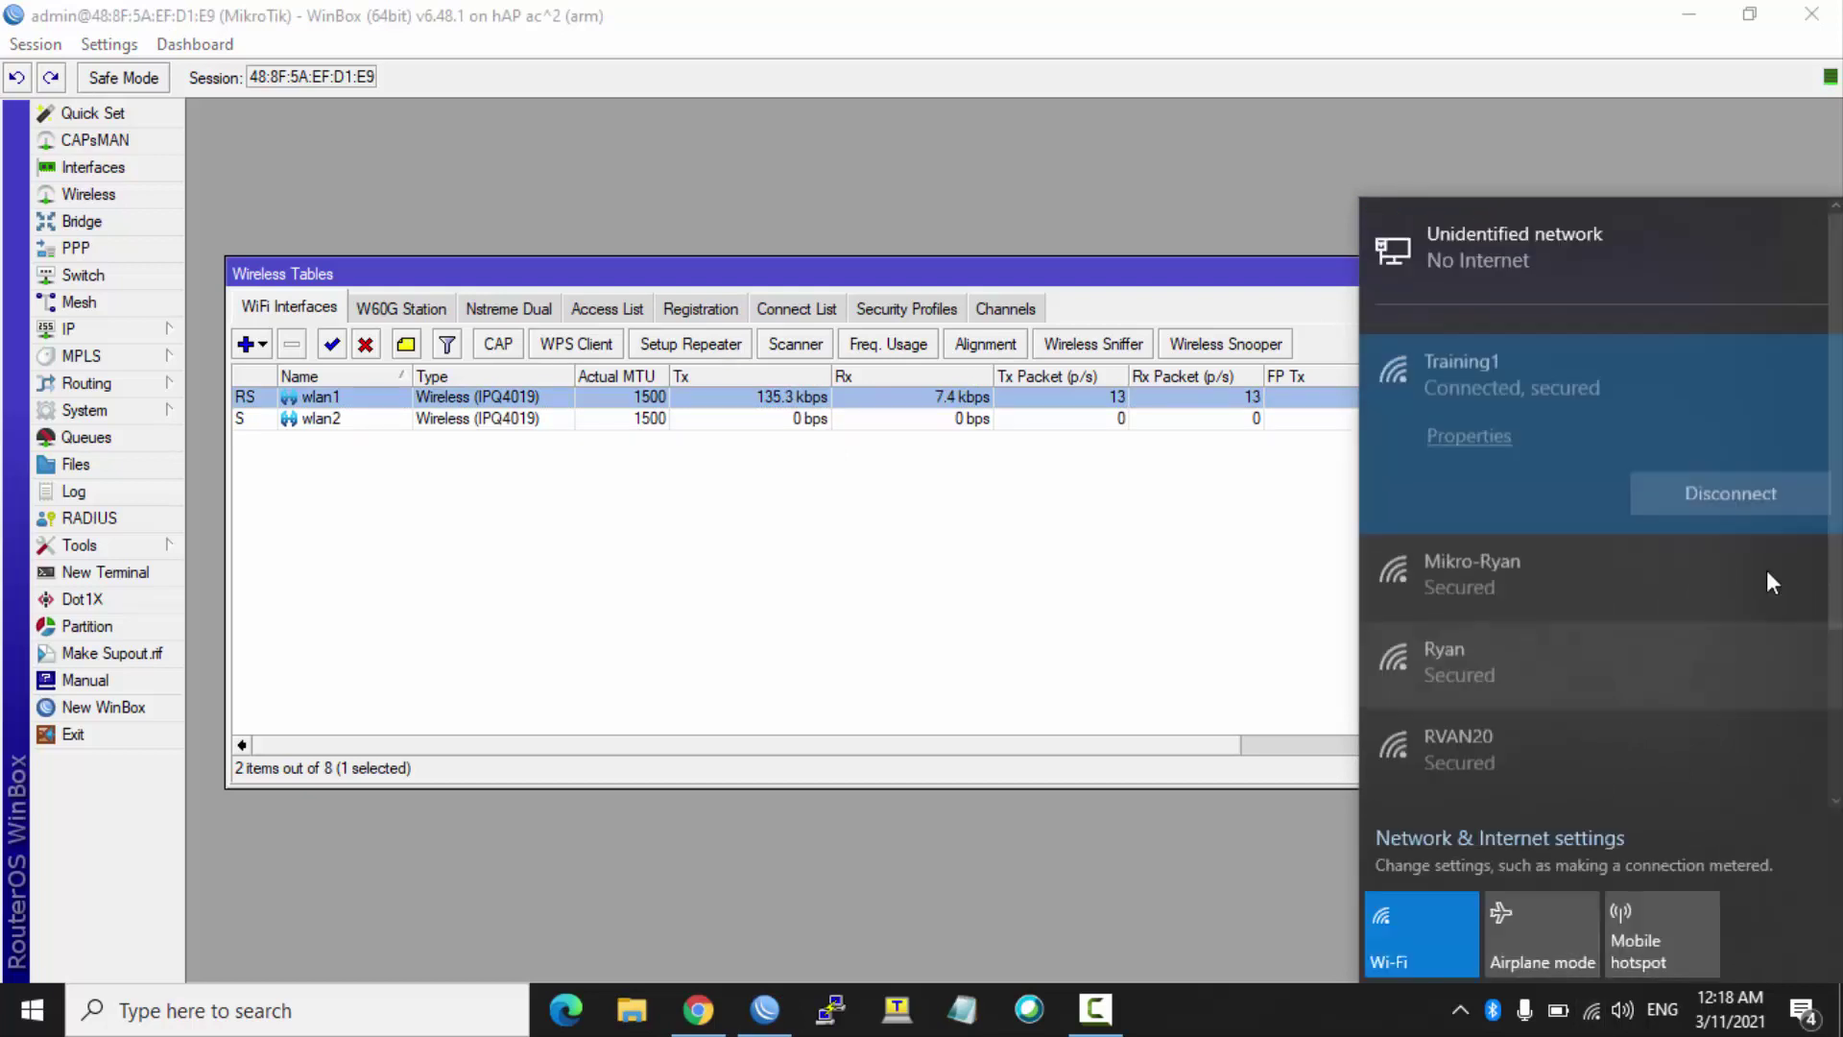
scroll(1766, 568, down, 1)
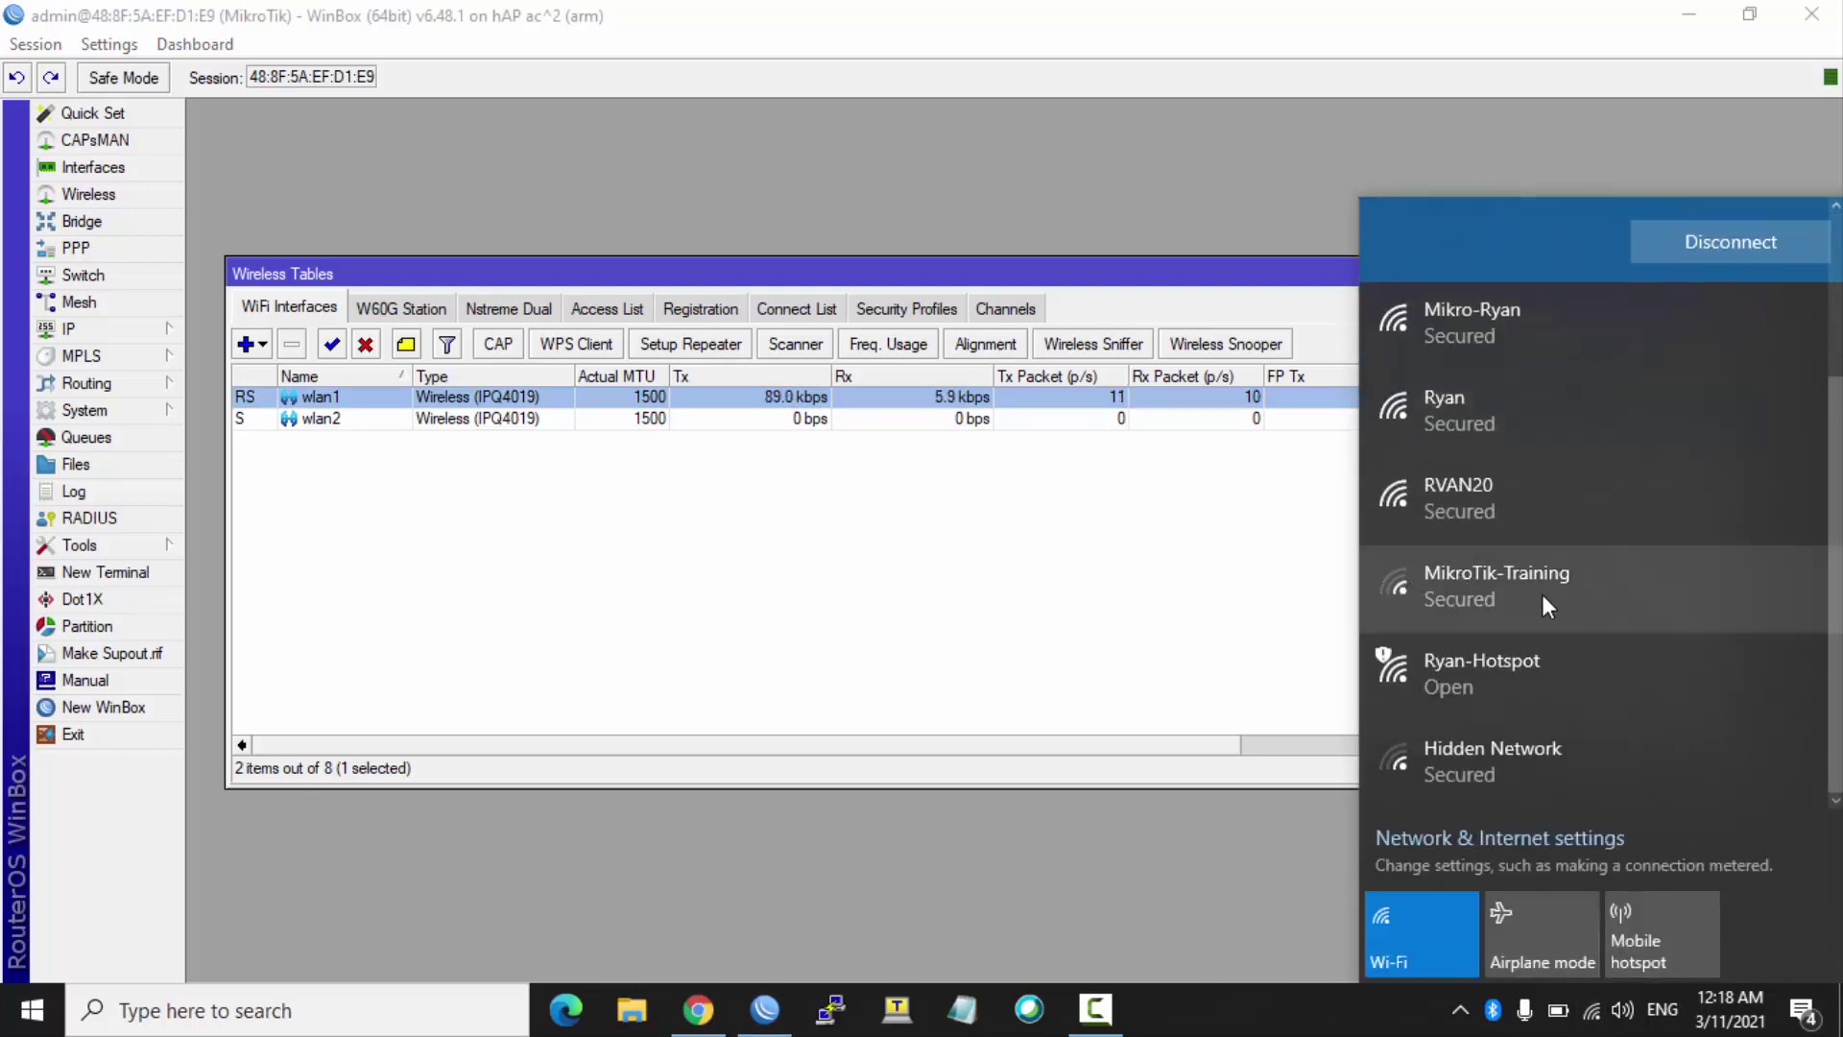
Step: Connect the computer to the MikroTik-Training Wi-Fi, and test internet access by reloading the MikroTik home and wiki pages in Chrome
click(1502, 597)
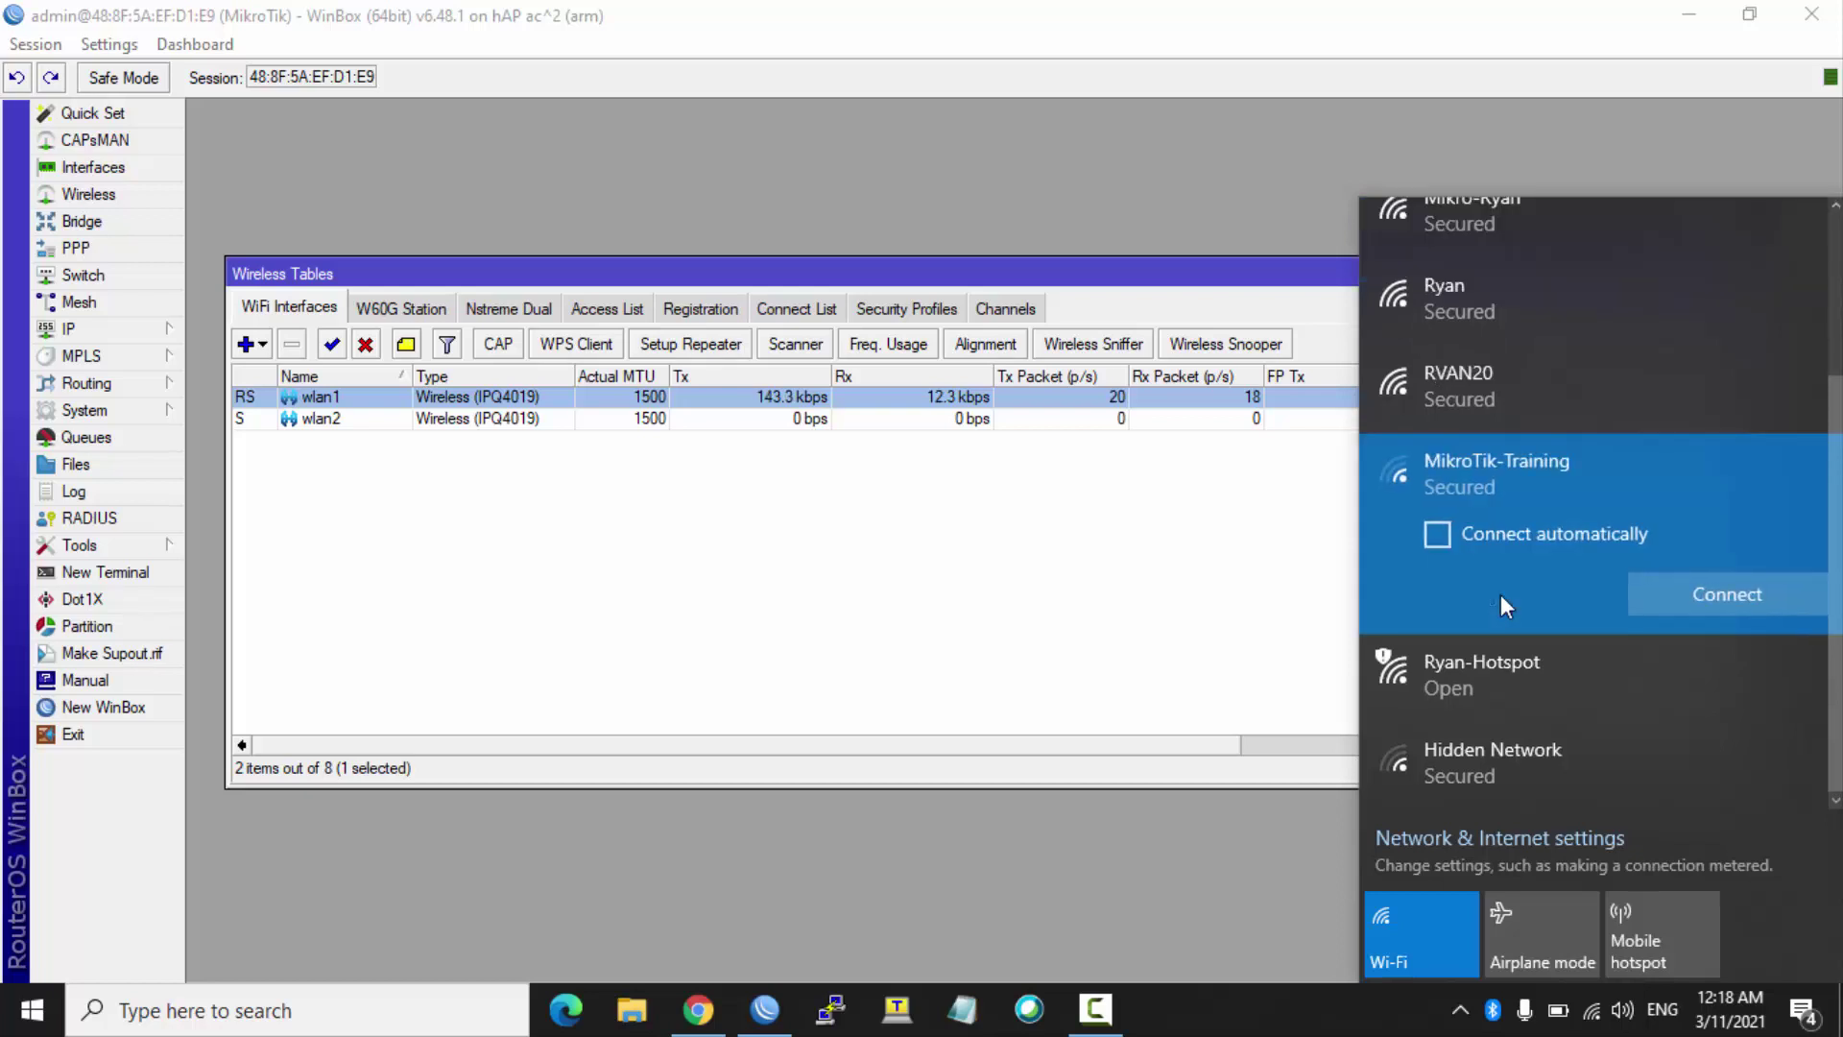
click(1650, 590)
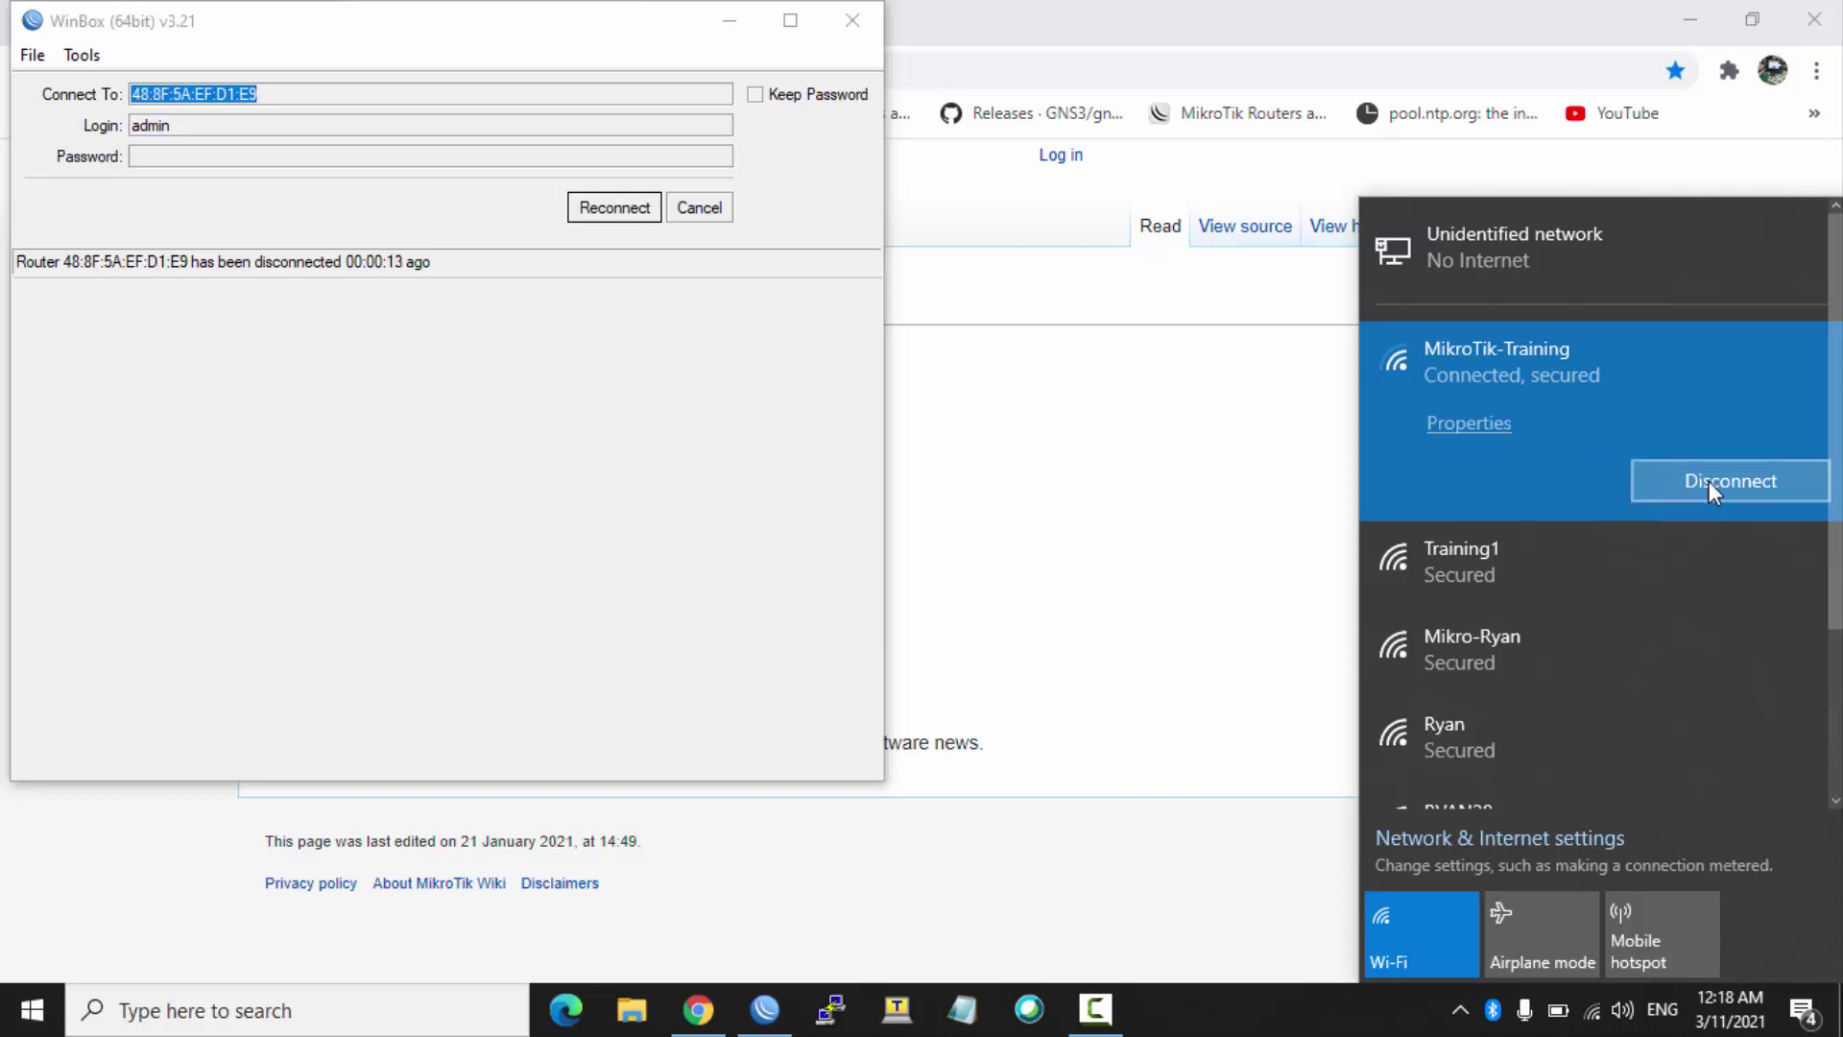
click(704, 1018)
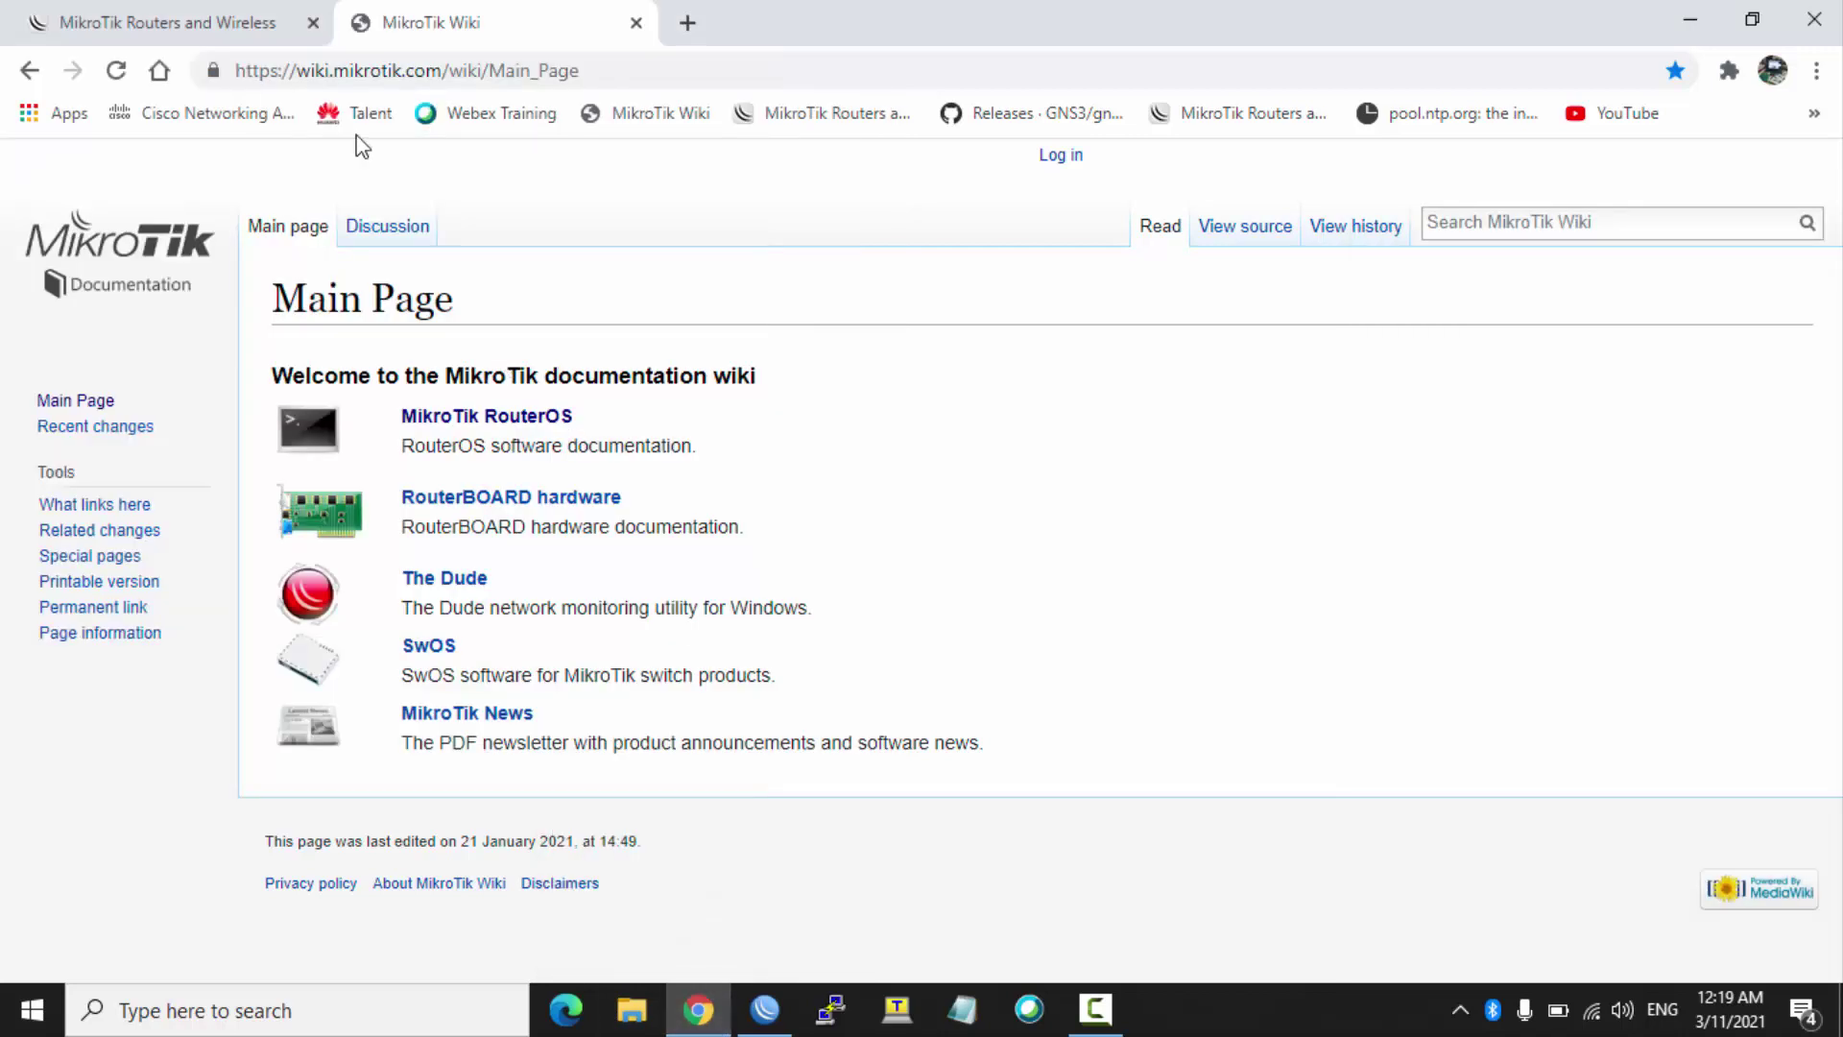
click(247, 25)
click(117, 71)
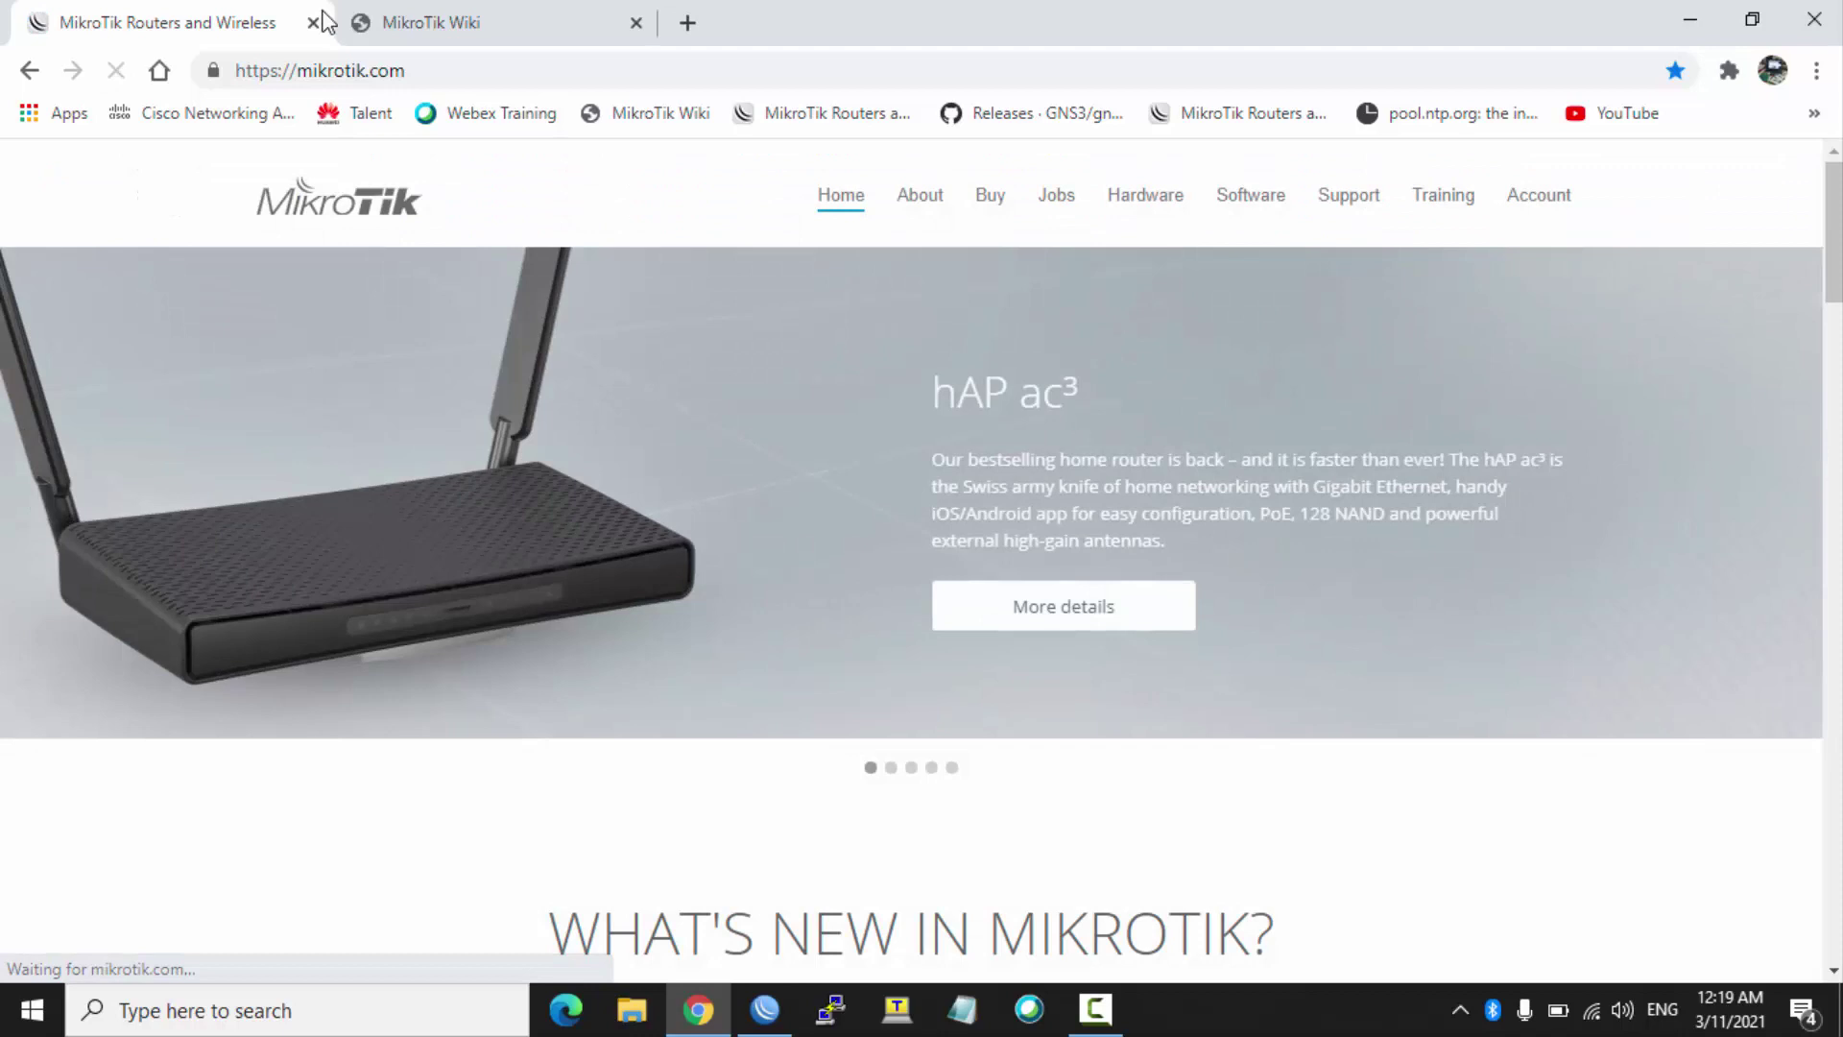
click(477, 21)
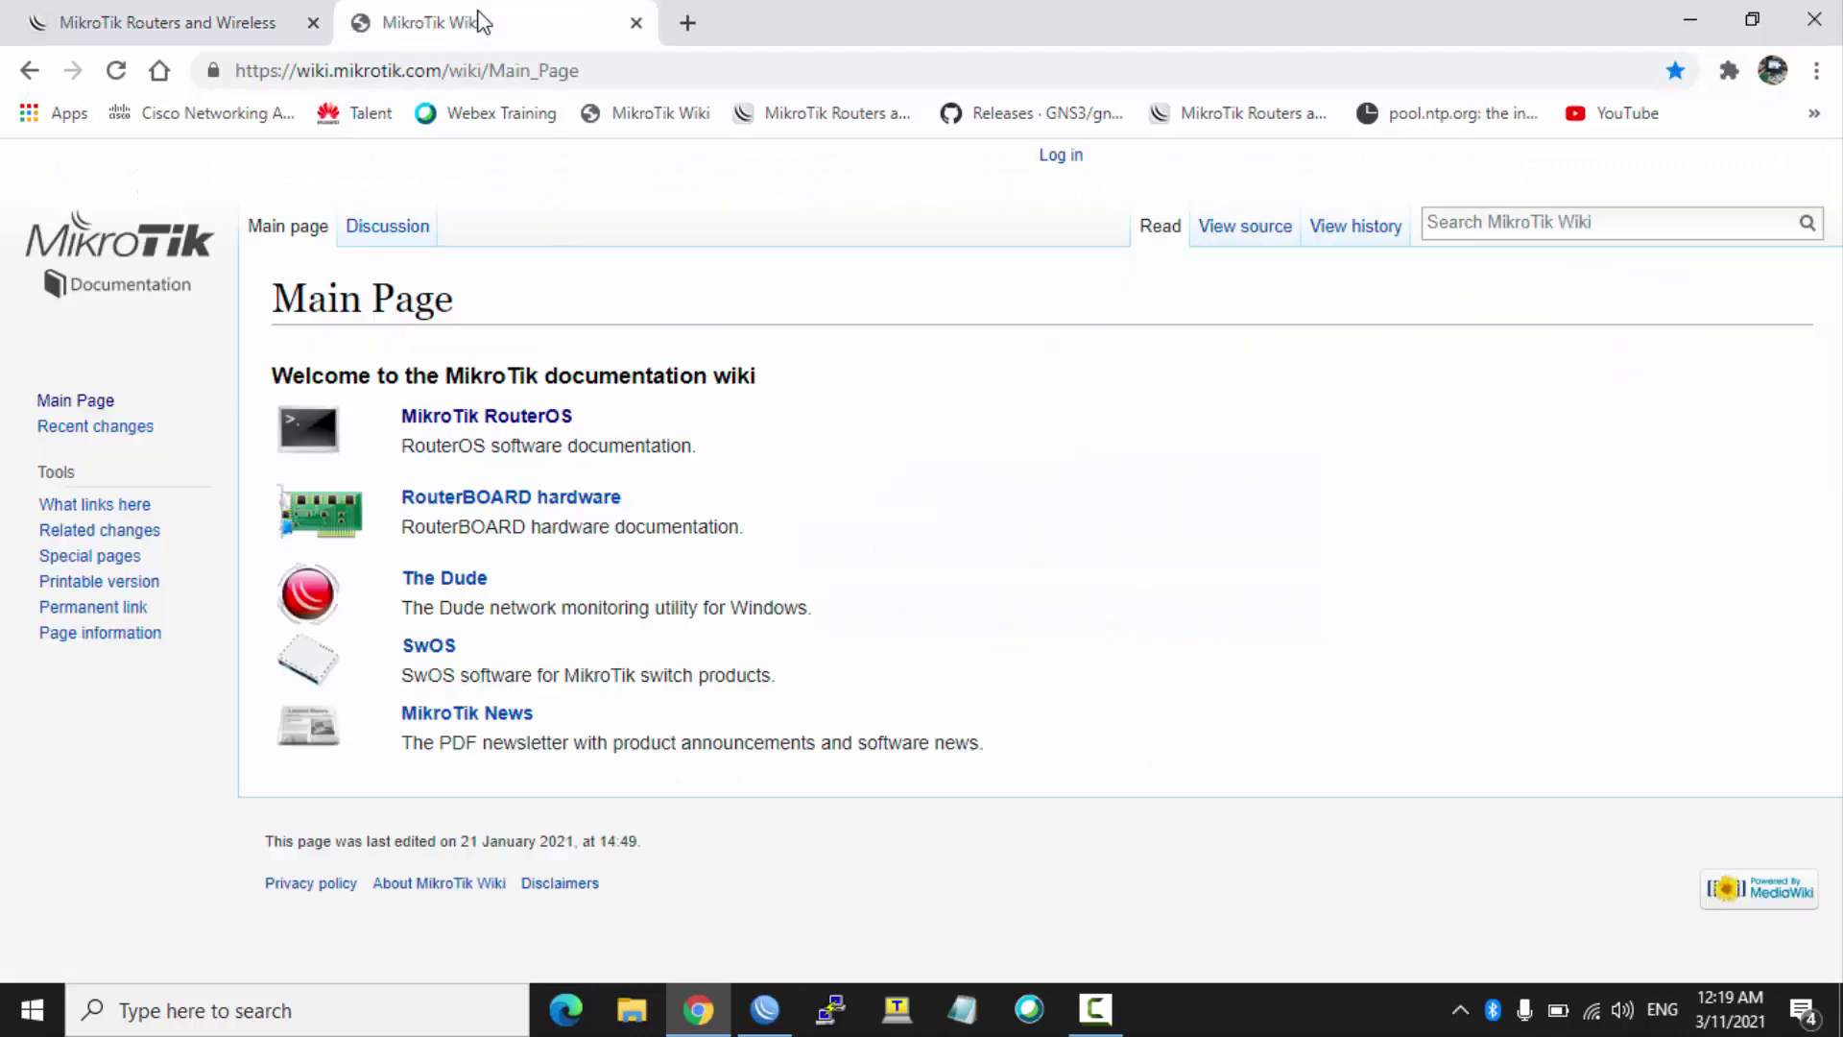
click(116, 71)
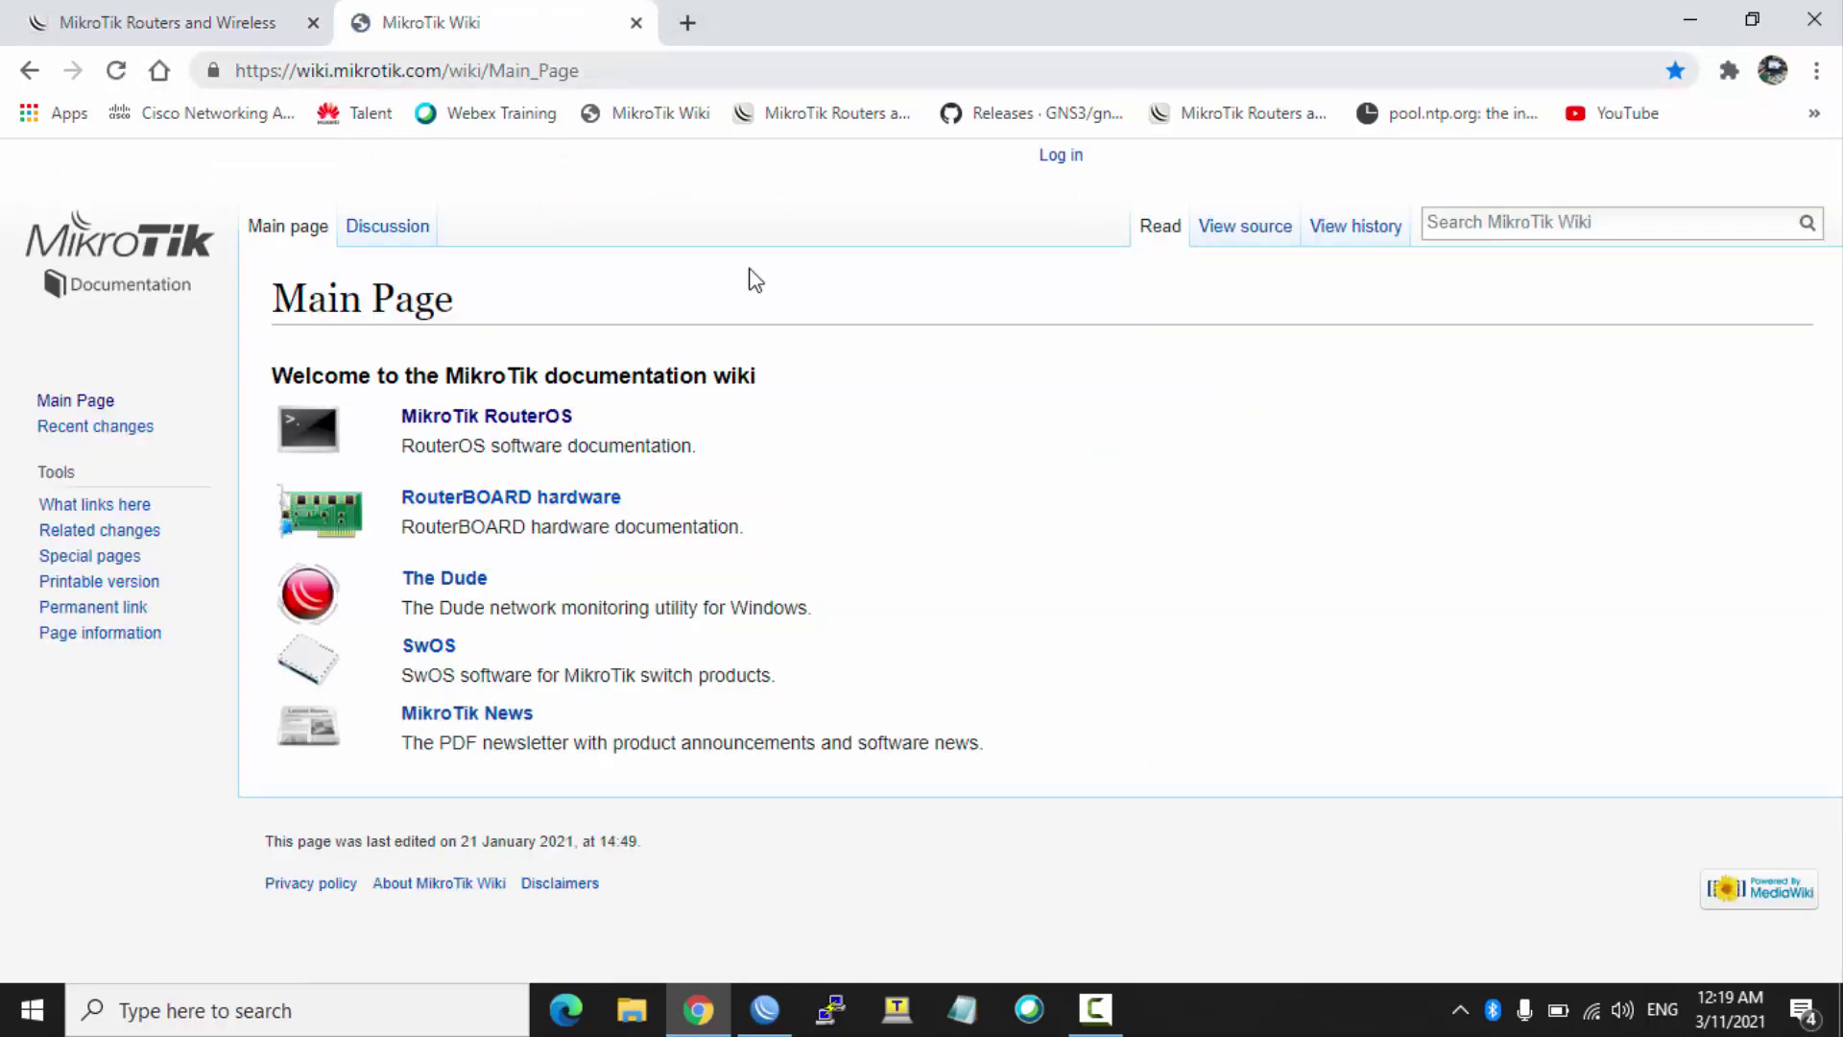
Step: Disconnect the computer from the MikroTik-Training Wi-Fi network and close the list of available networks
click(1590, 1014)
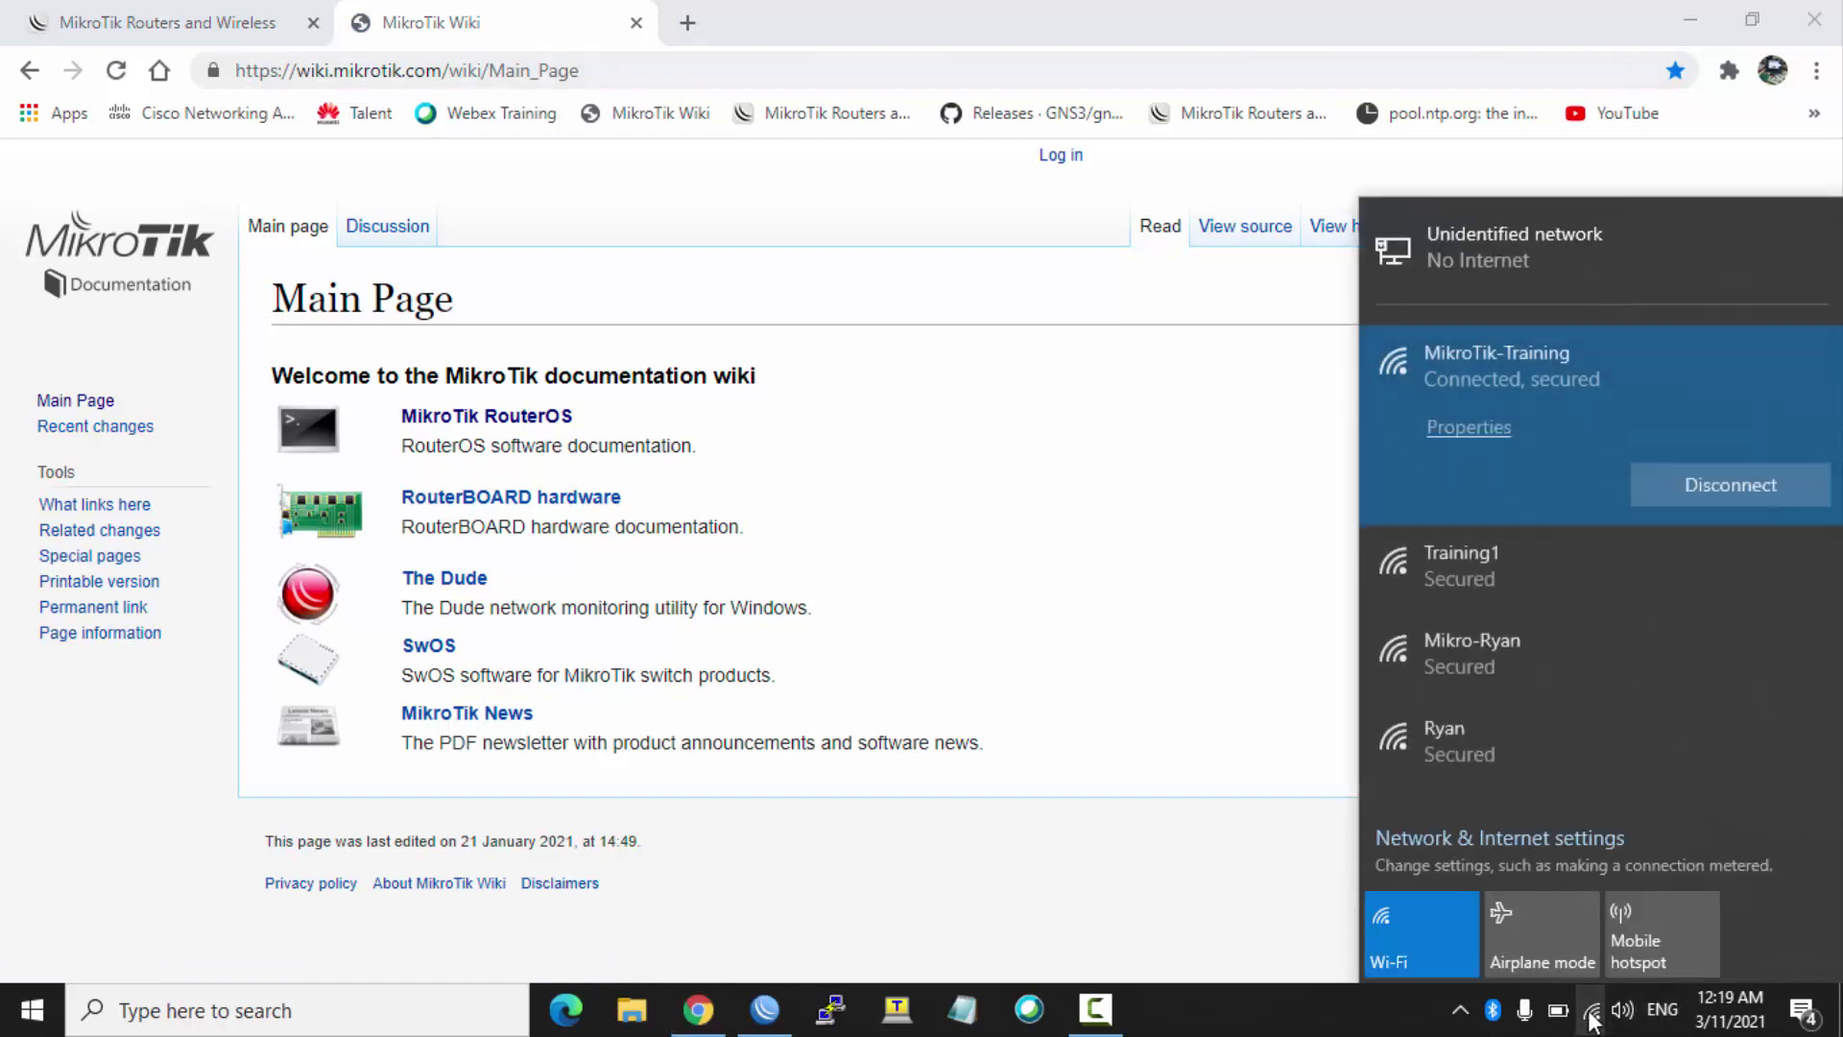
click(1702, 491)
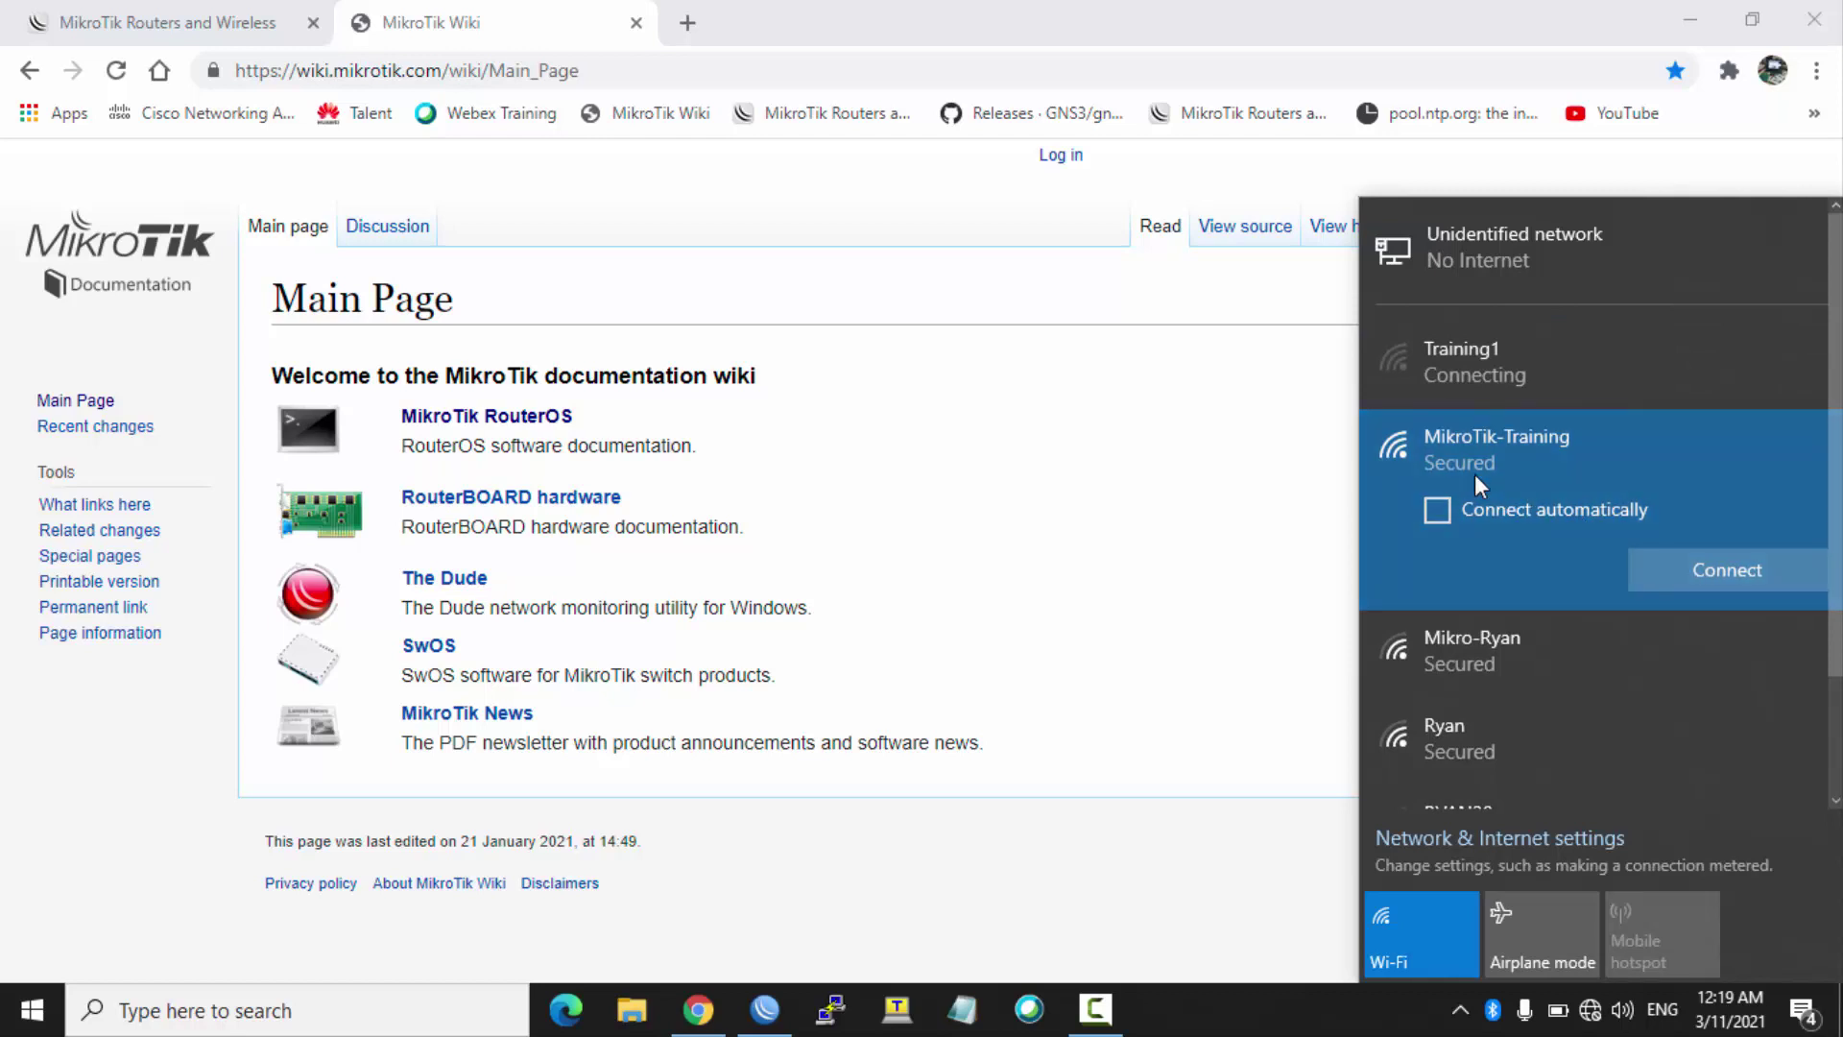
key(Escape)
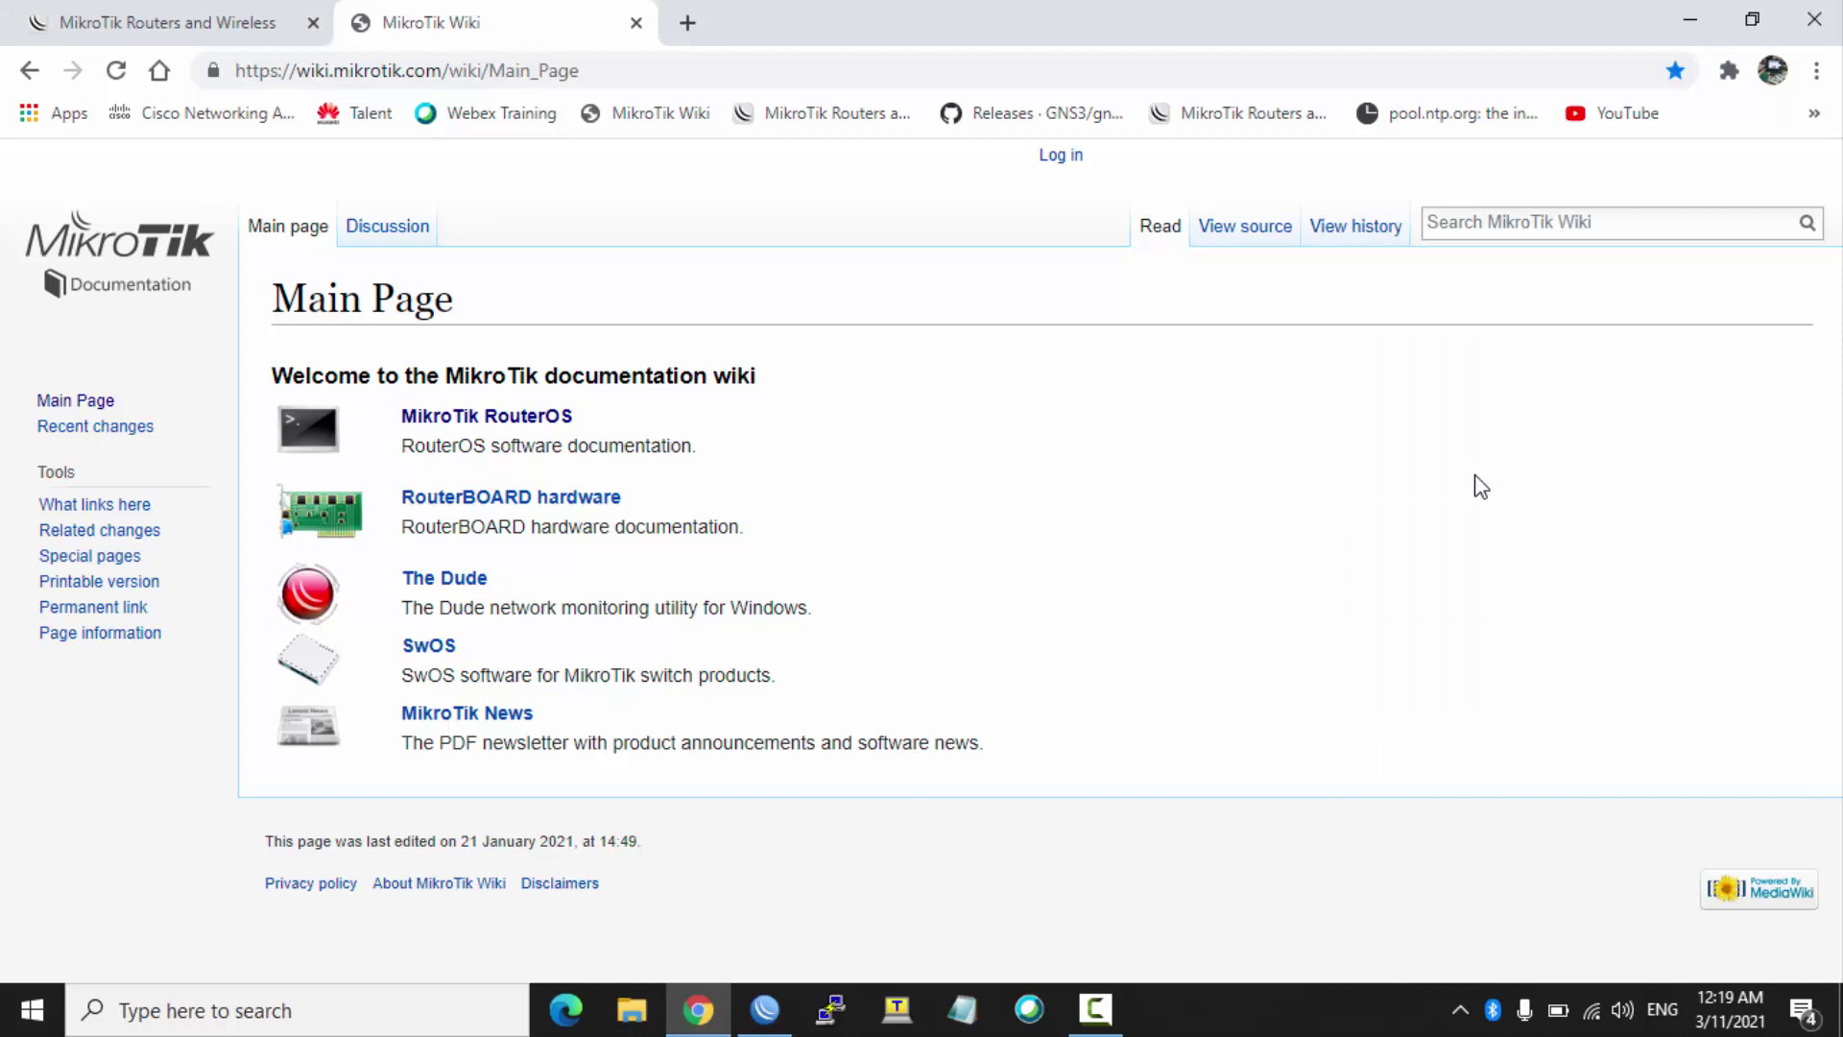